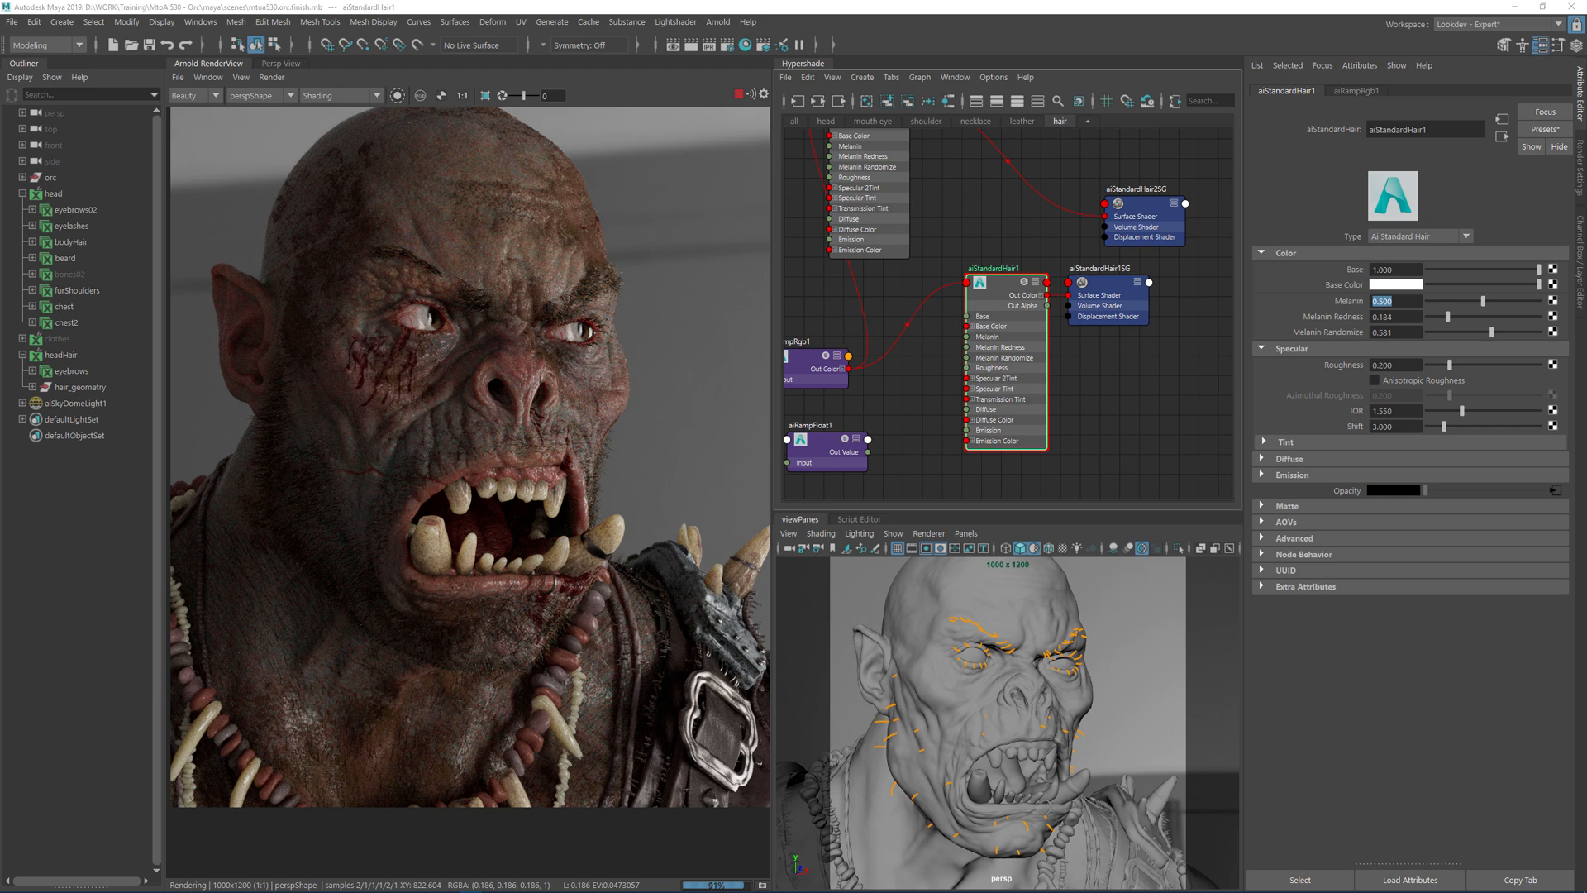
# Browse the character artist's ArtStation portfolio beside the orc render, then minimise the browser
pyautogui.moveTo(1586, 181); pyautogui.dragTo(1095, 180)
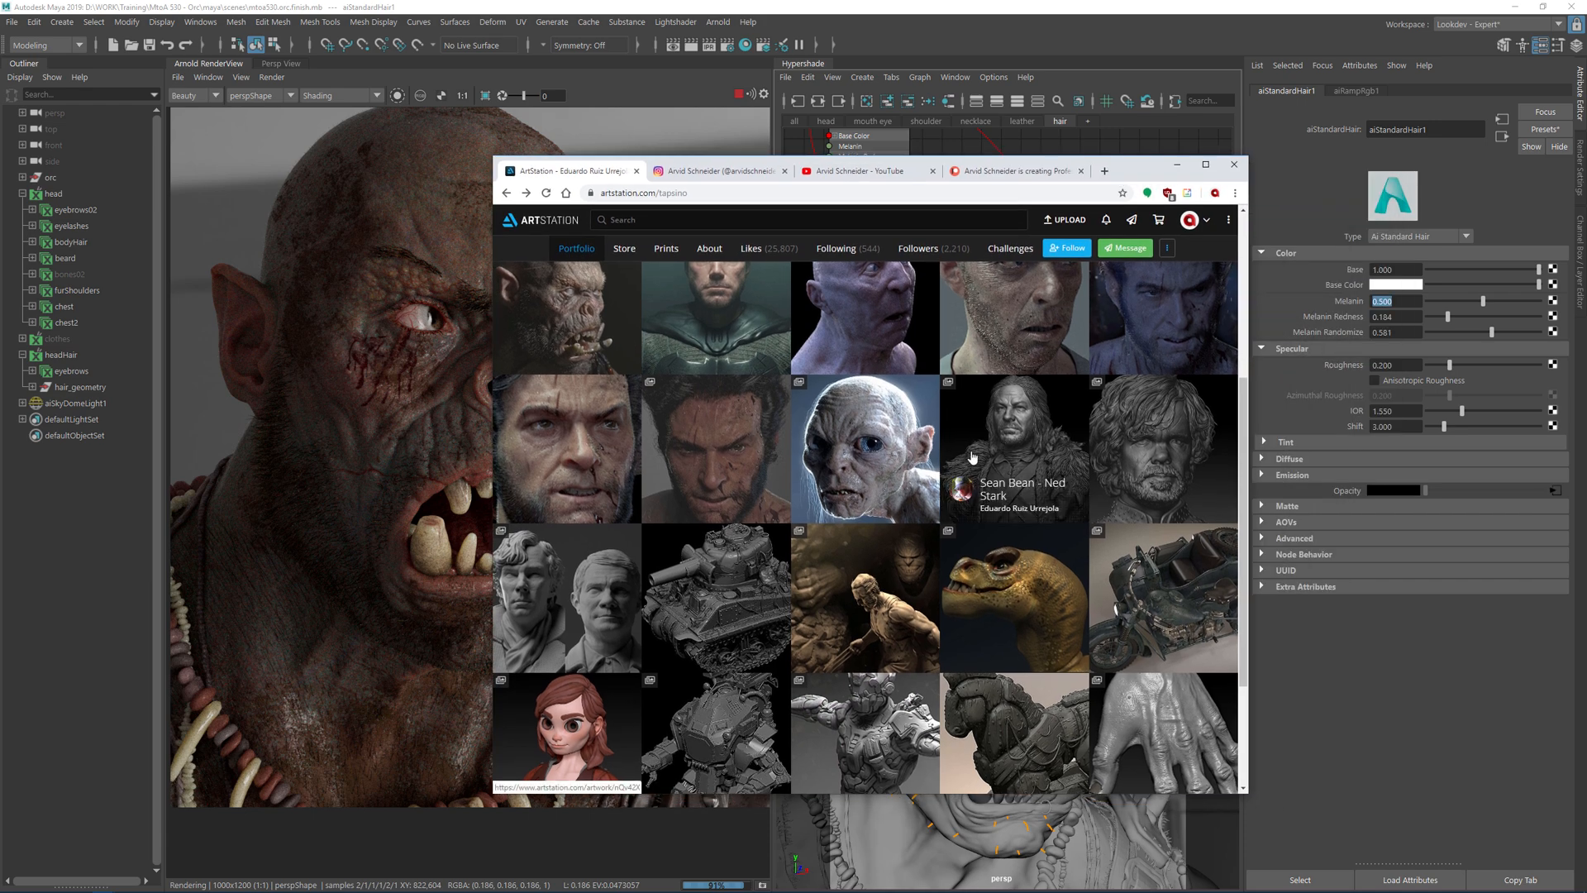
pyautogui.scroll(5, 972, 457)
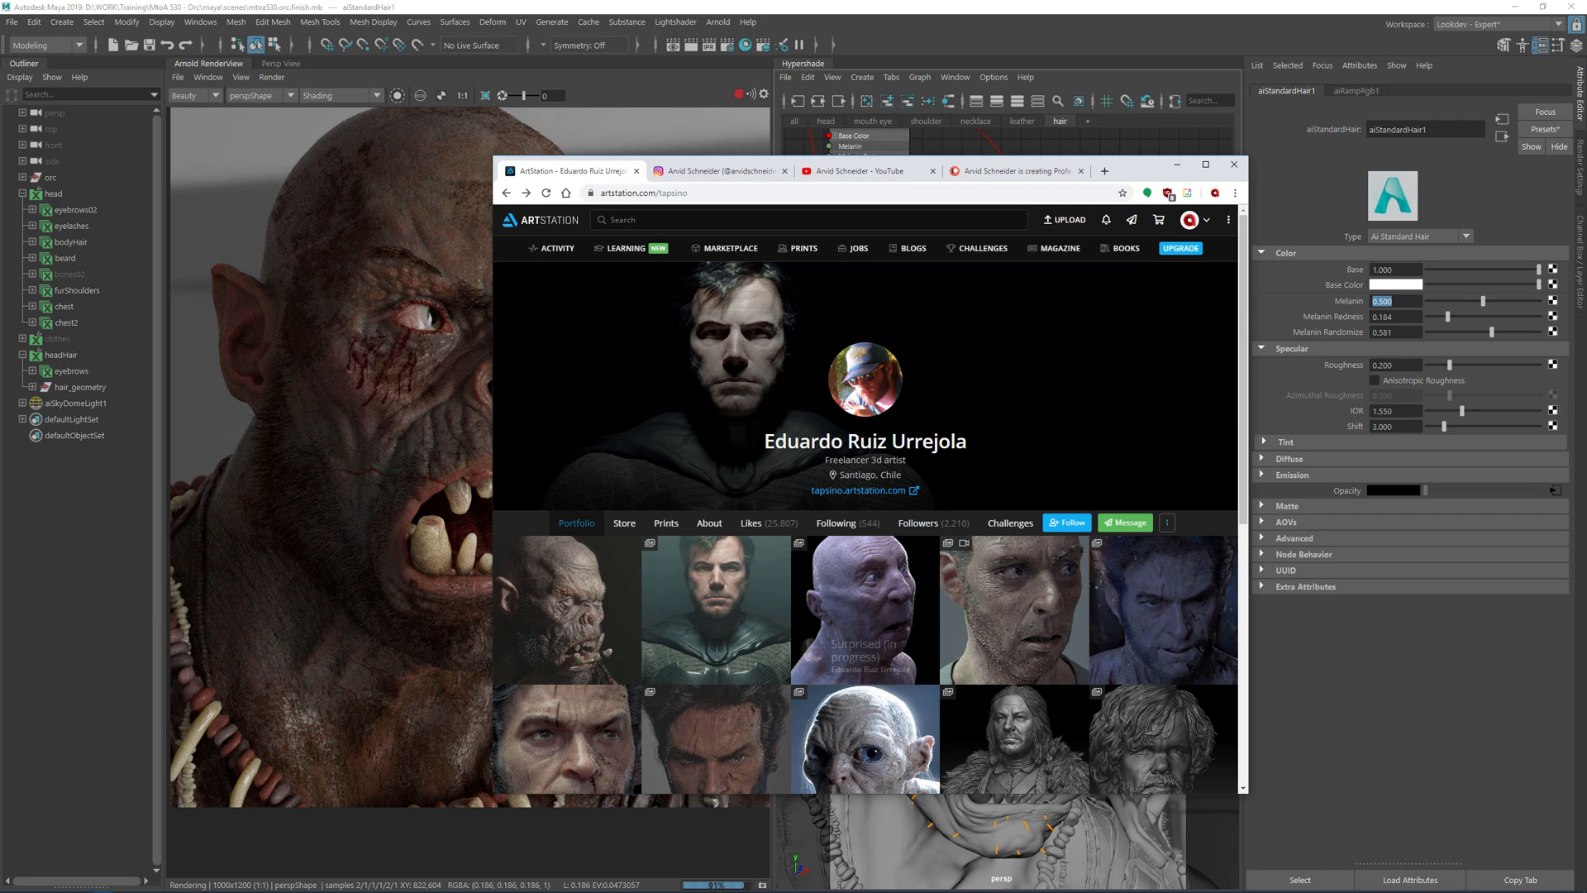
pyautogui.scroll(-3, 838, 454)
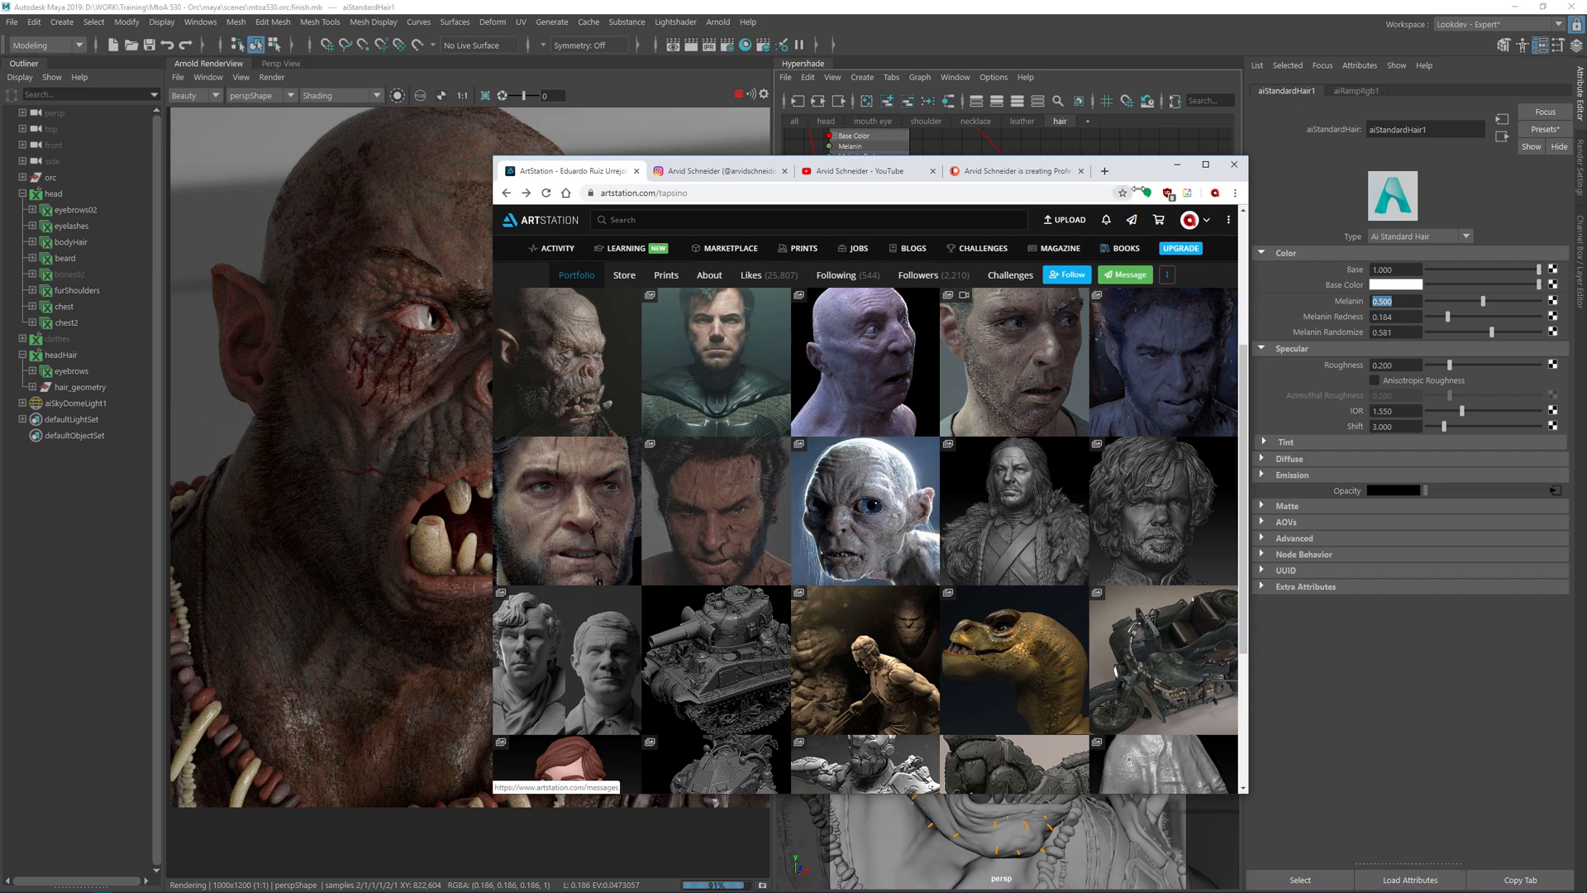
pyautogui.moveTo(1142, 182); pyautogui.dragTo(1350, 167)
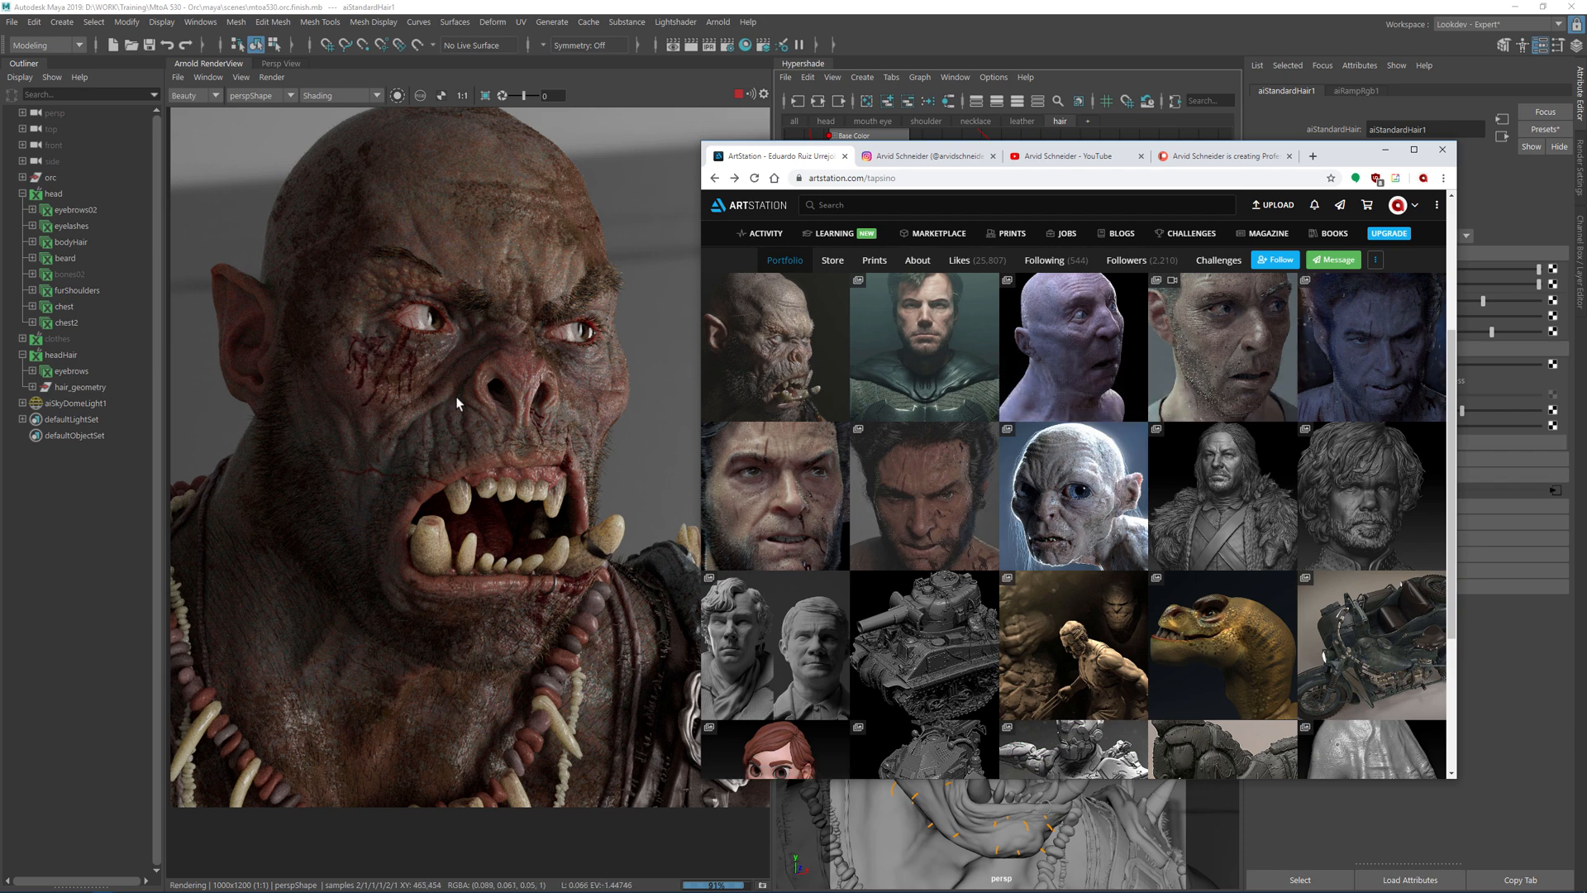
pyautogui.click(1385, 149)
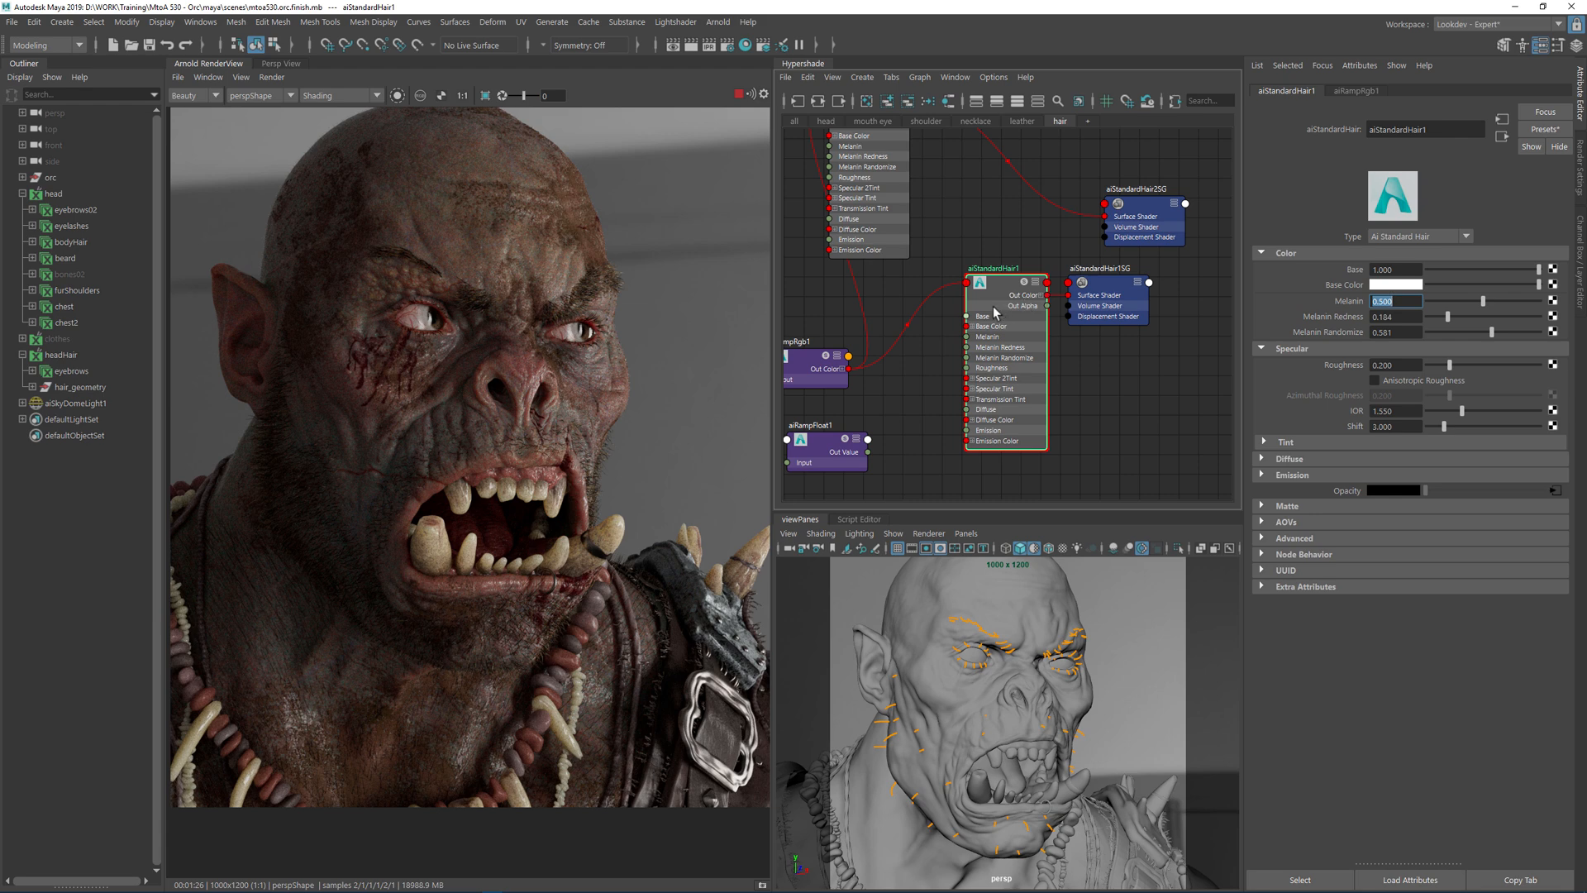
# Bring the browser back and look through the tutorial author's Patreon page, including the support tiers and recent posts
pyautogui.hotkey('alt', 'Tab')
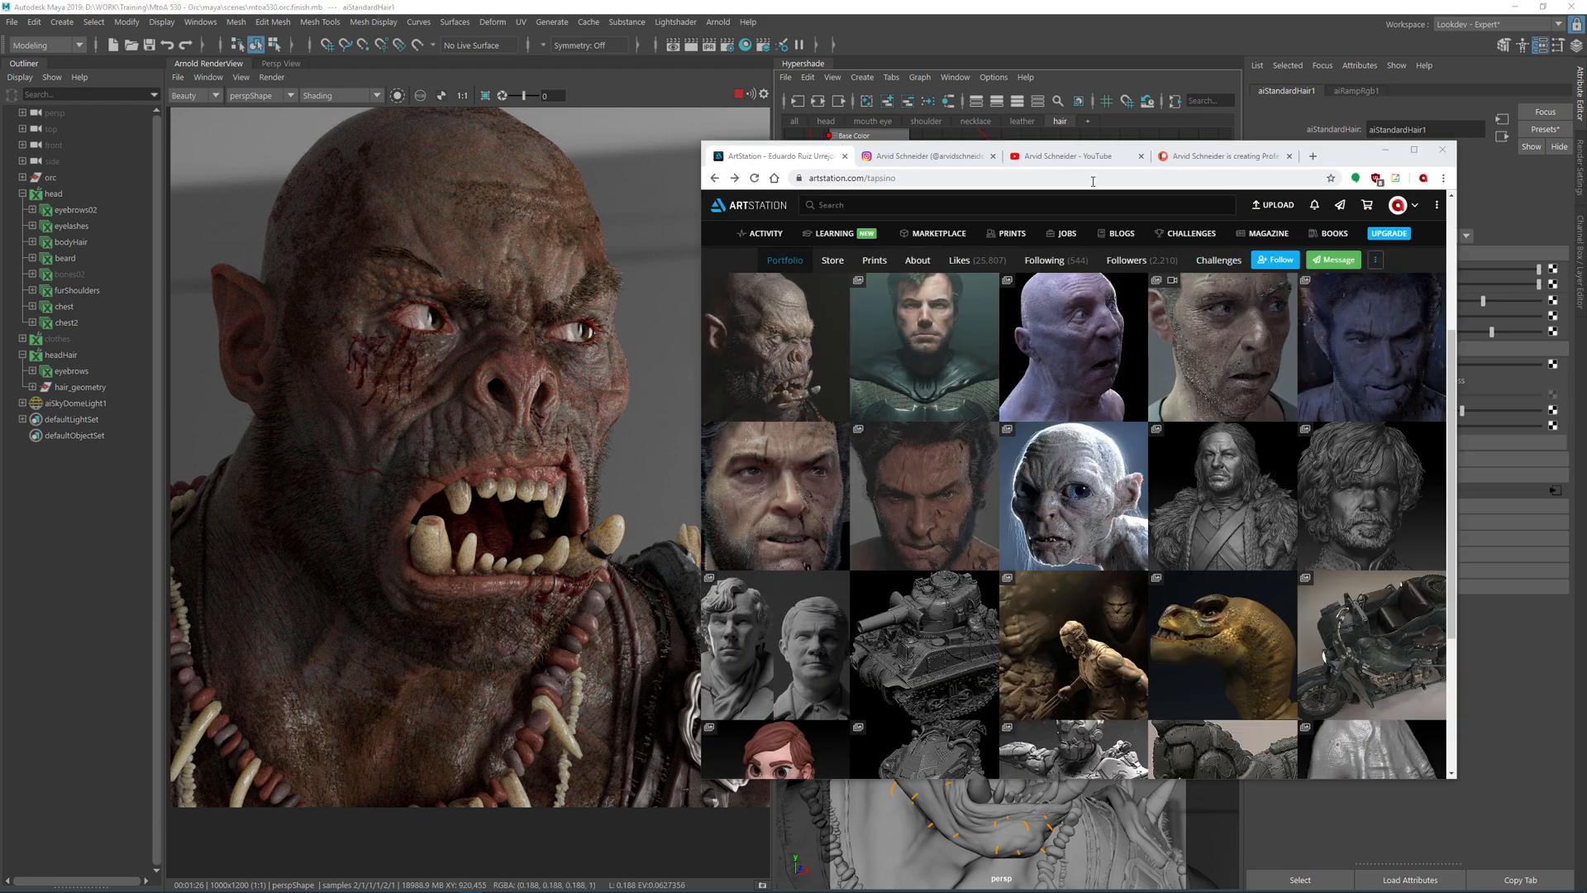
pyautogui.click(1204, 159)
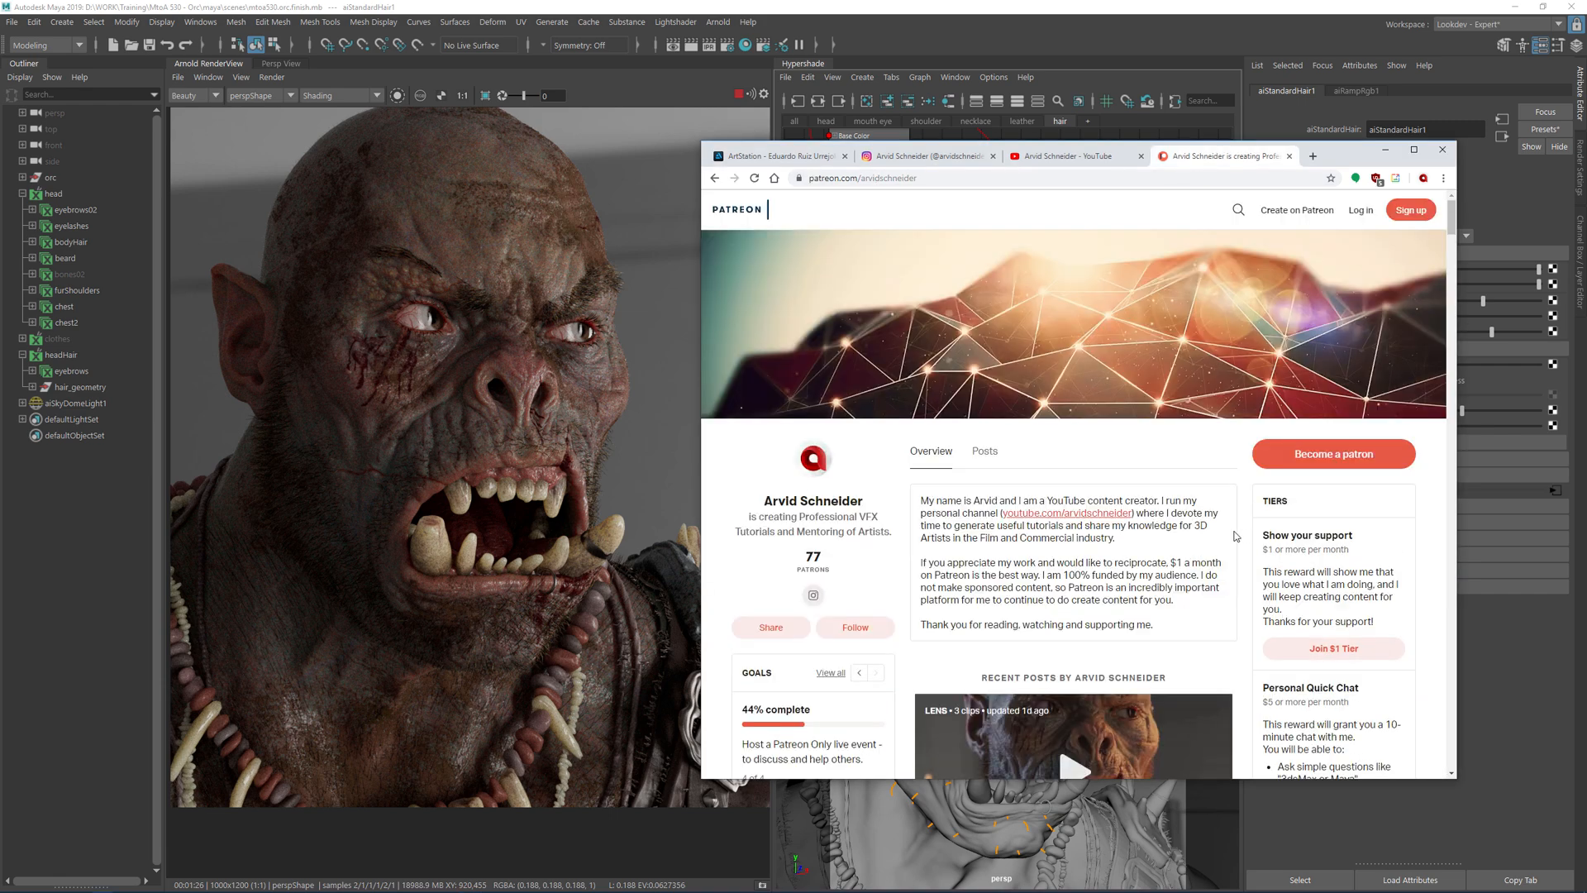
pyautogui.scroll(-5, 982, 424)
pyautogui.moveTo(1451, 247); pyautogui.dragTo(1452, 213)
pyautogui.scroll(-2, 1141, 529)
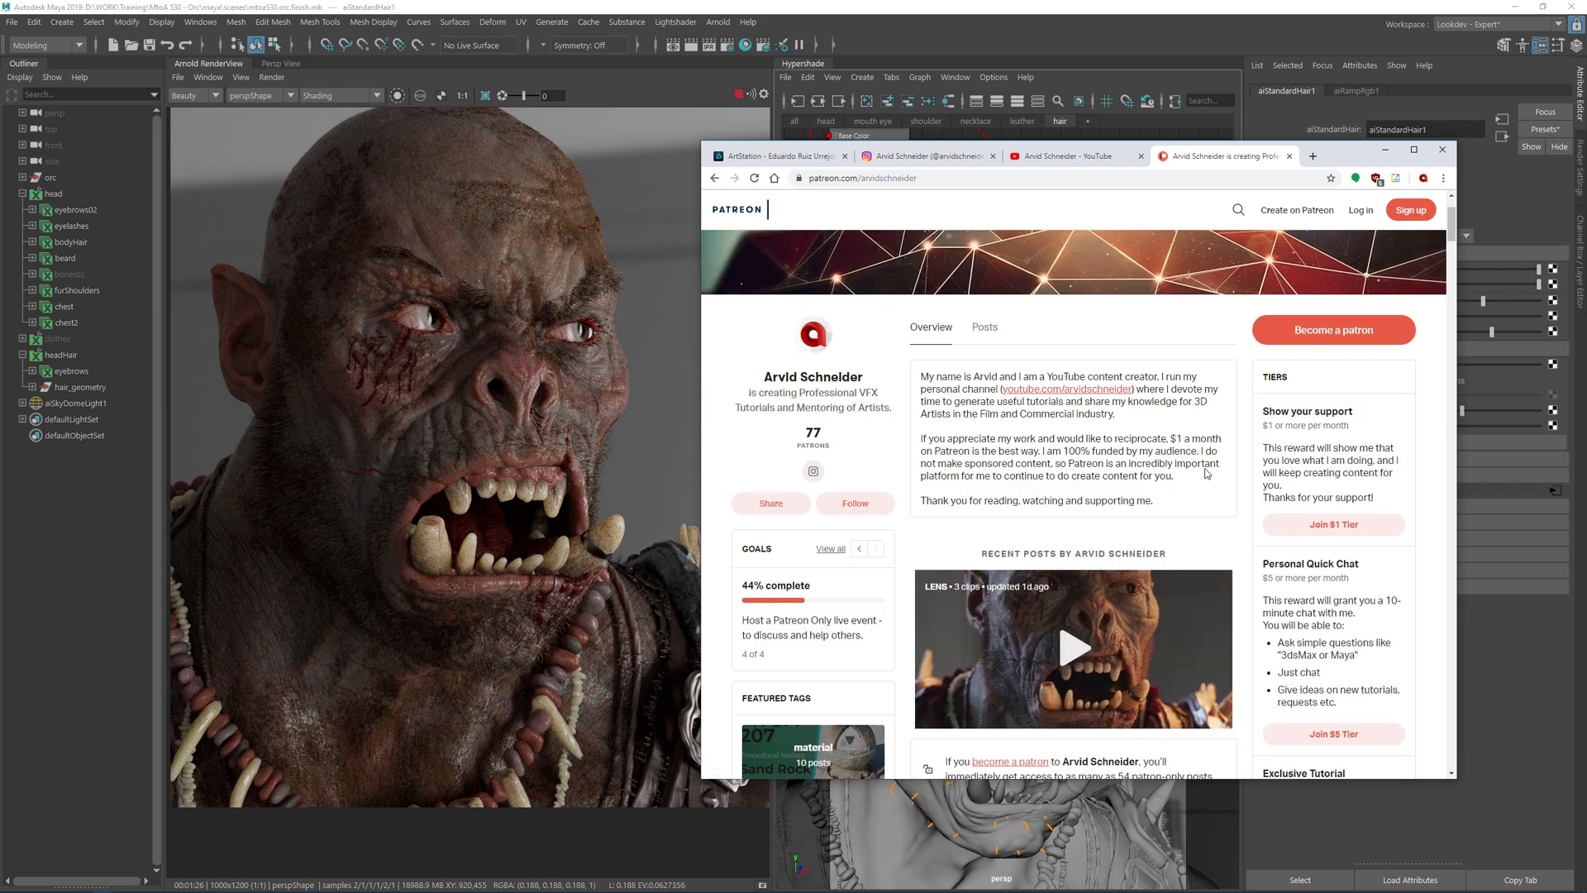
pyautogui.scroll(-4, 1207, 472)
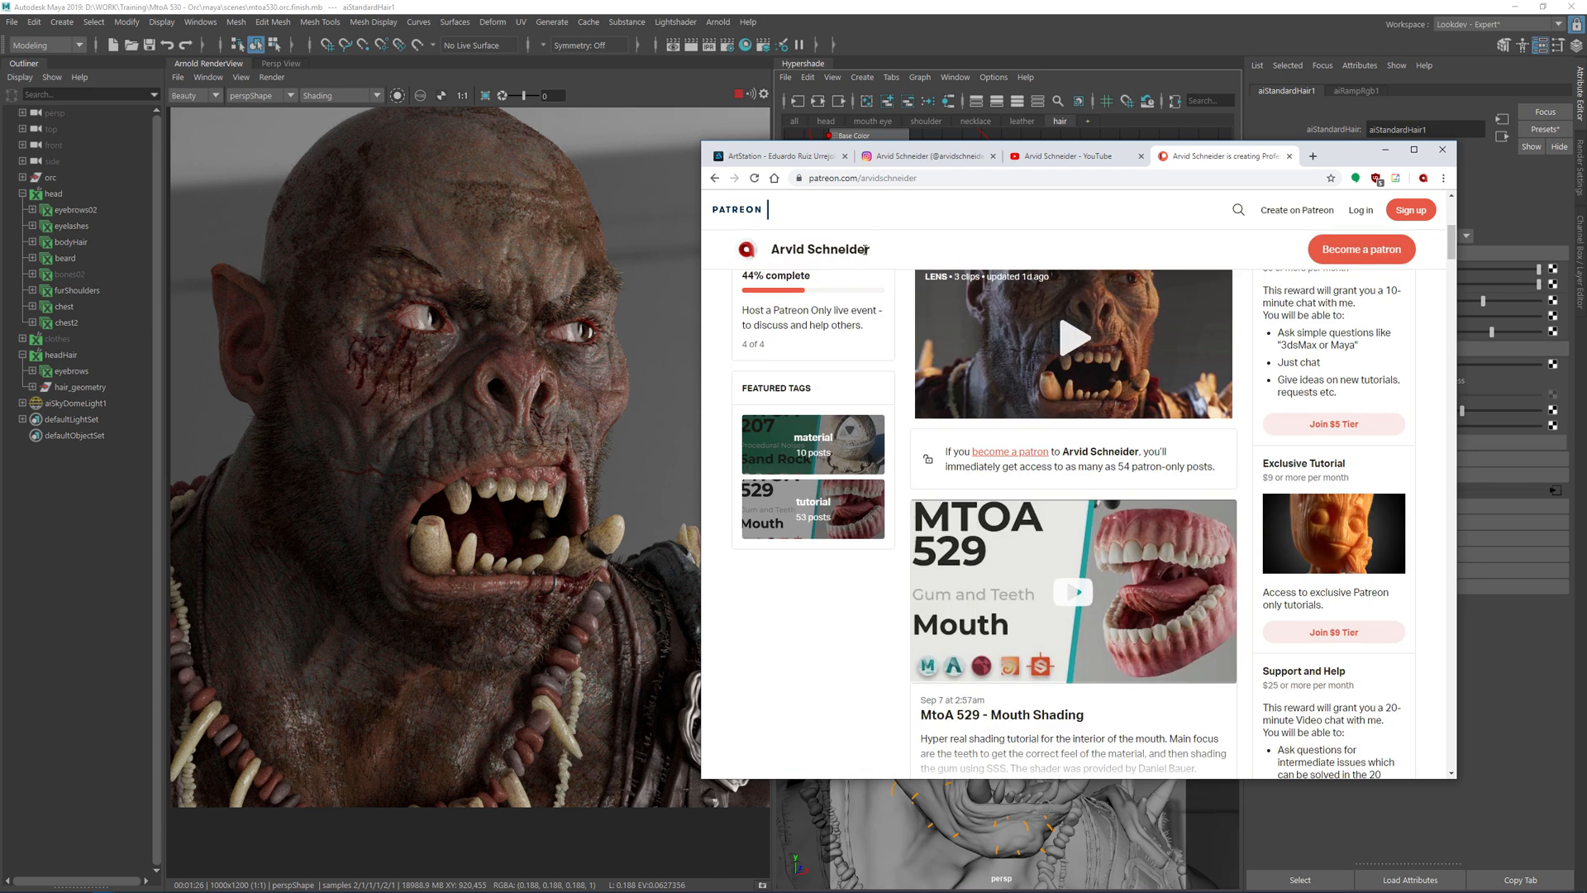
# Look through the posts on the tutorial author's Instagram profile and return to the start of the page
pyautogui.click(916, 161)
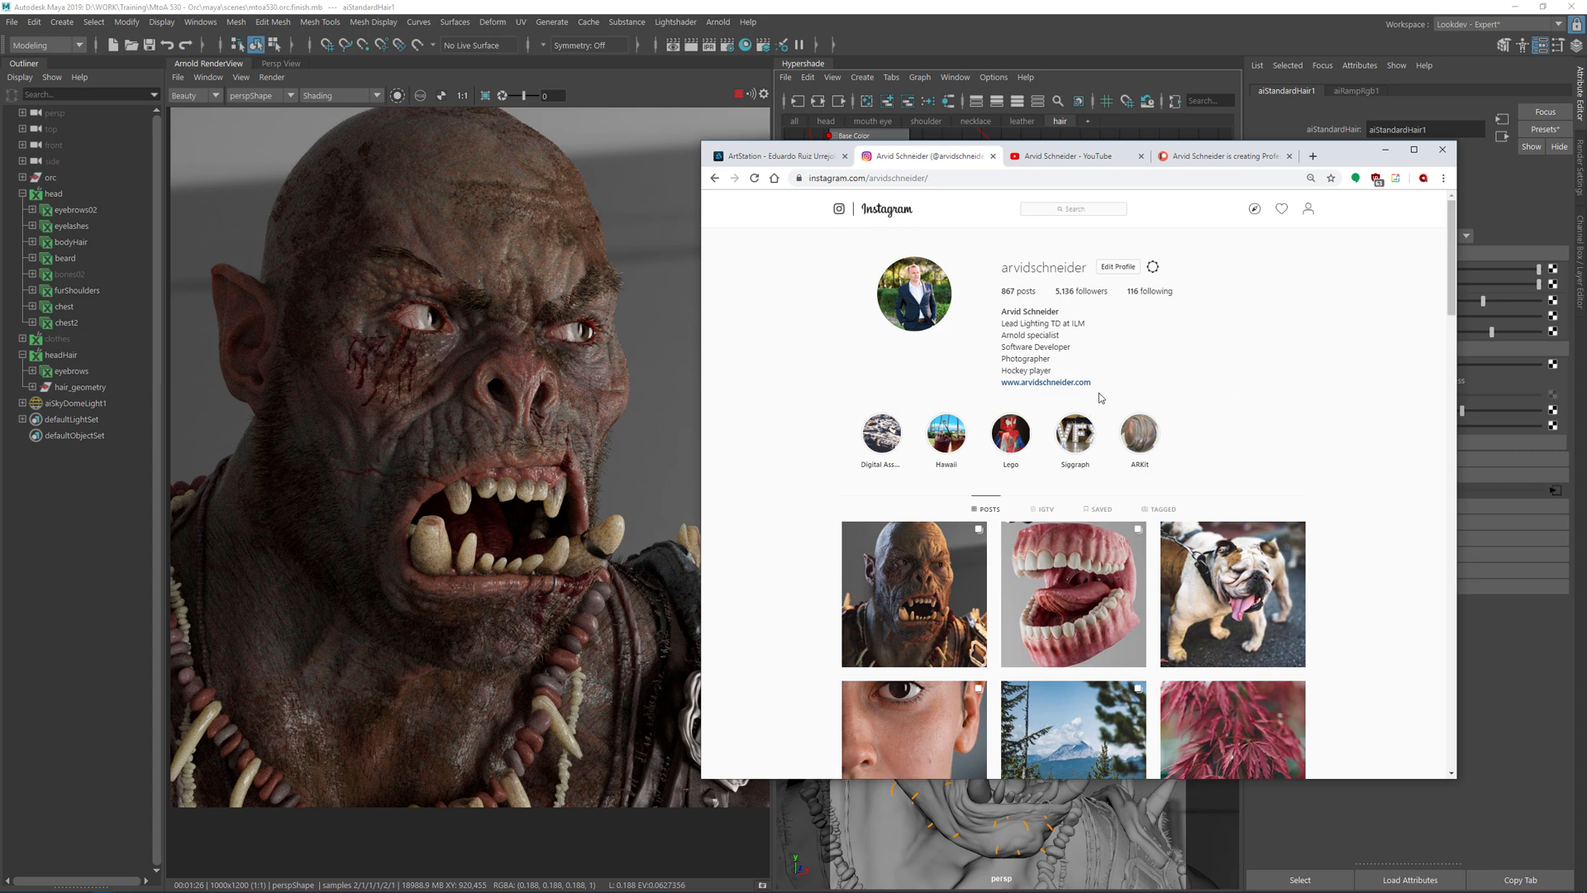
pyautogui.scroll(-2, 1216, 443)
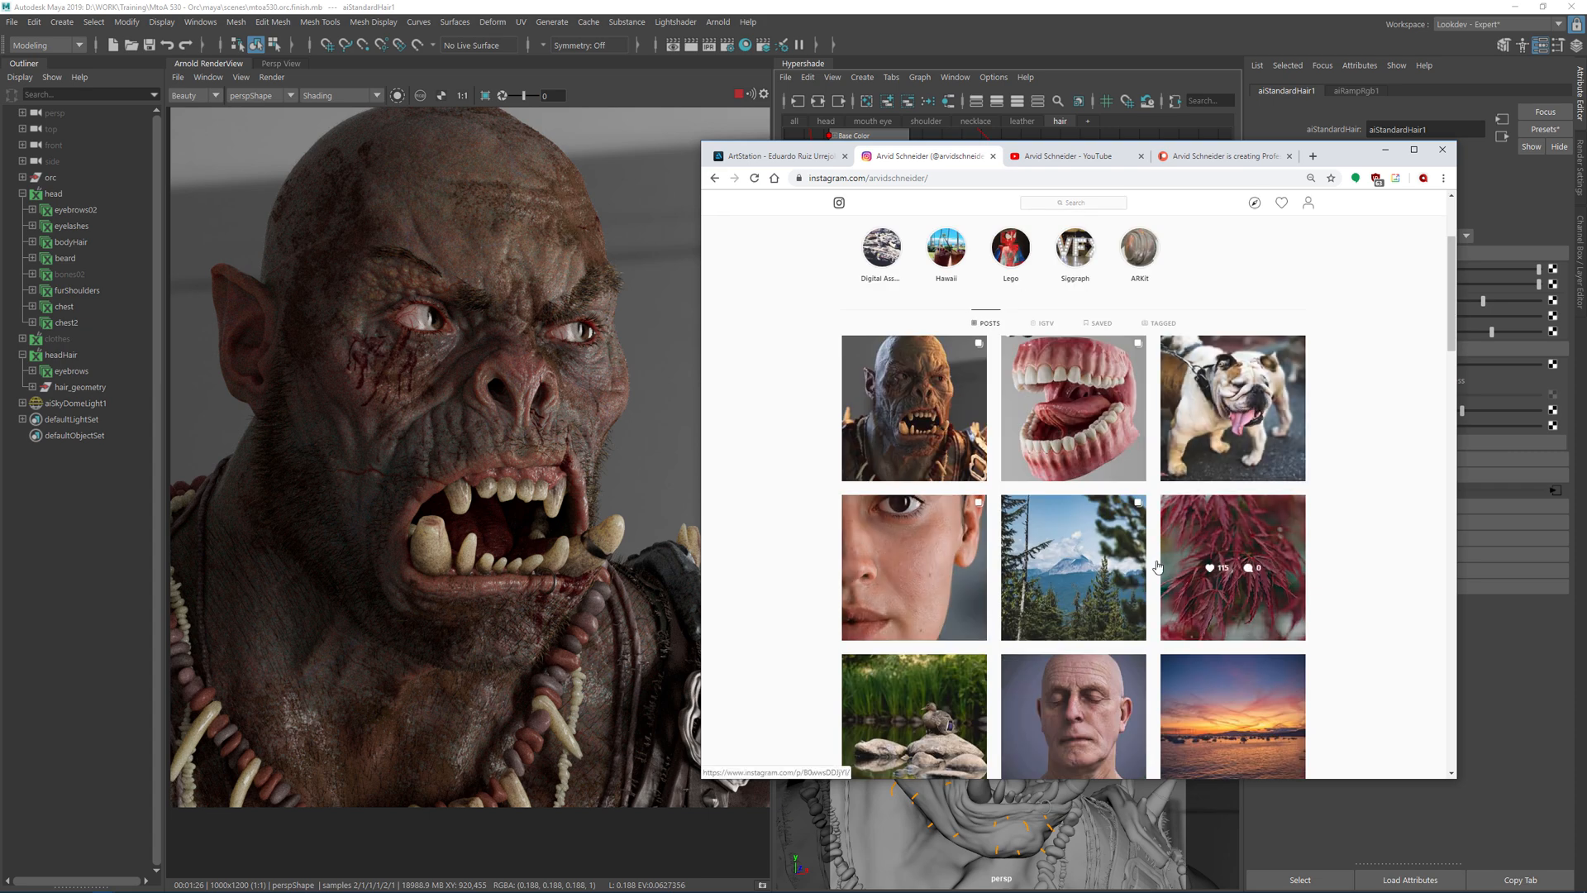
pyautogui.scroll(-7, 1122, 655)
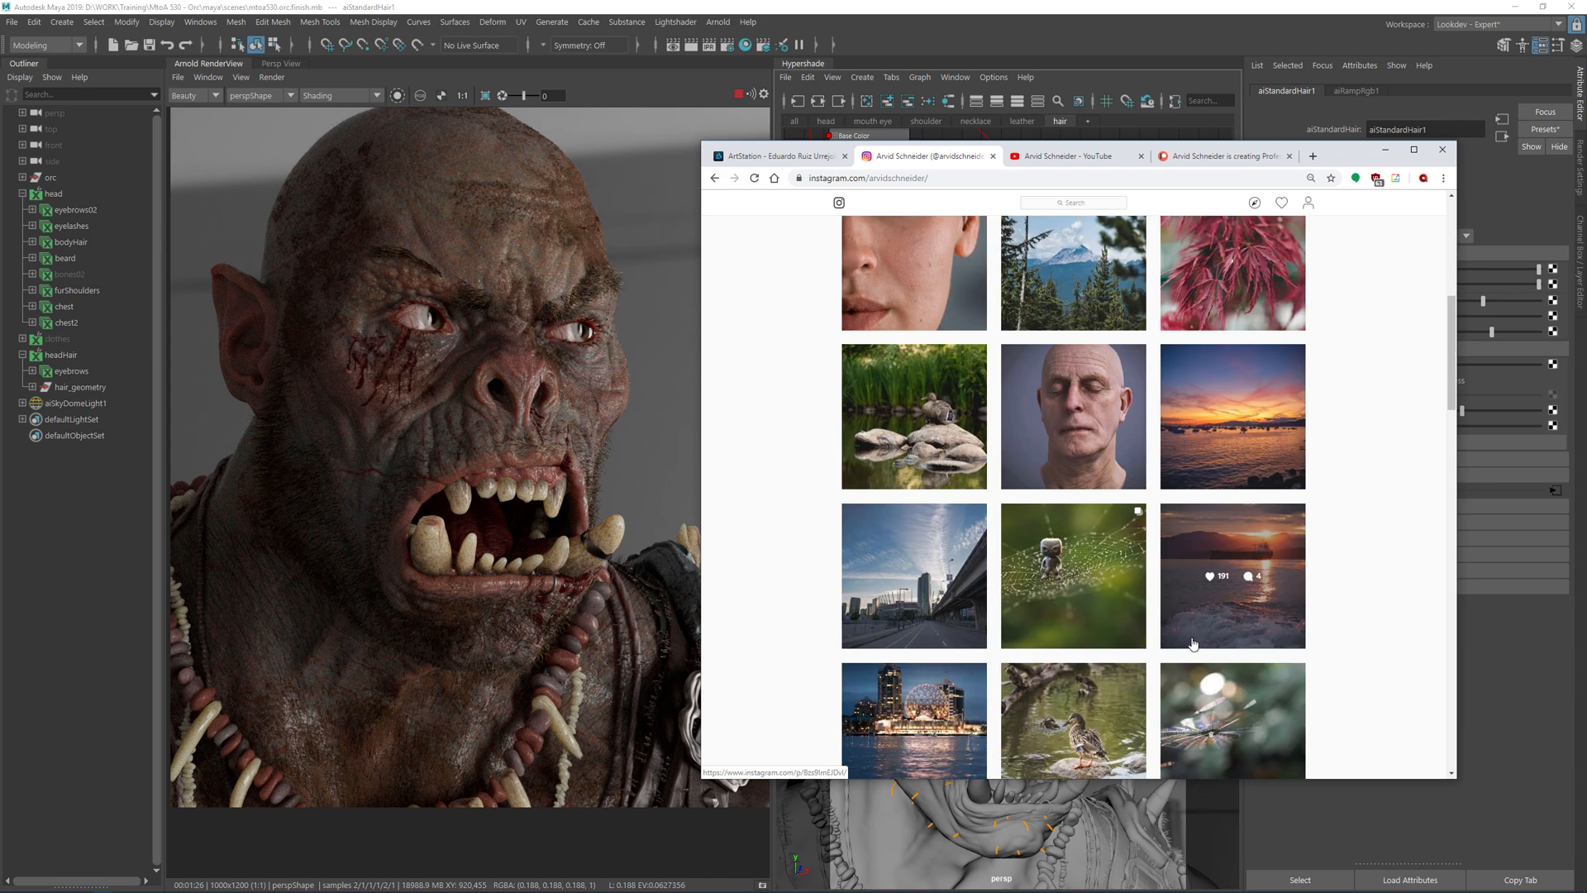
pyautogui.scroll(10, 1050, 550)
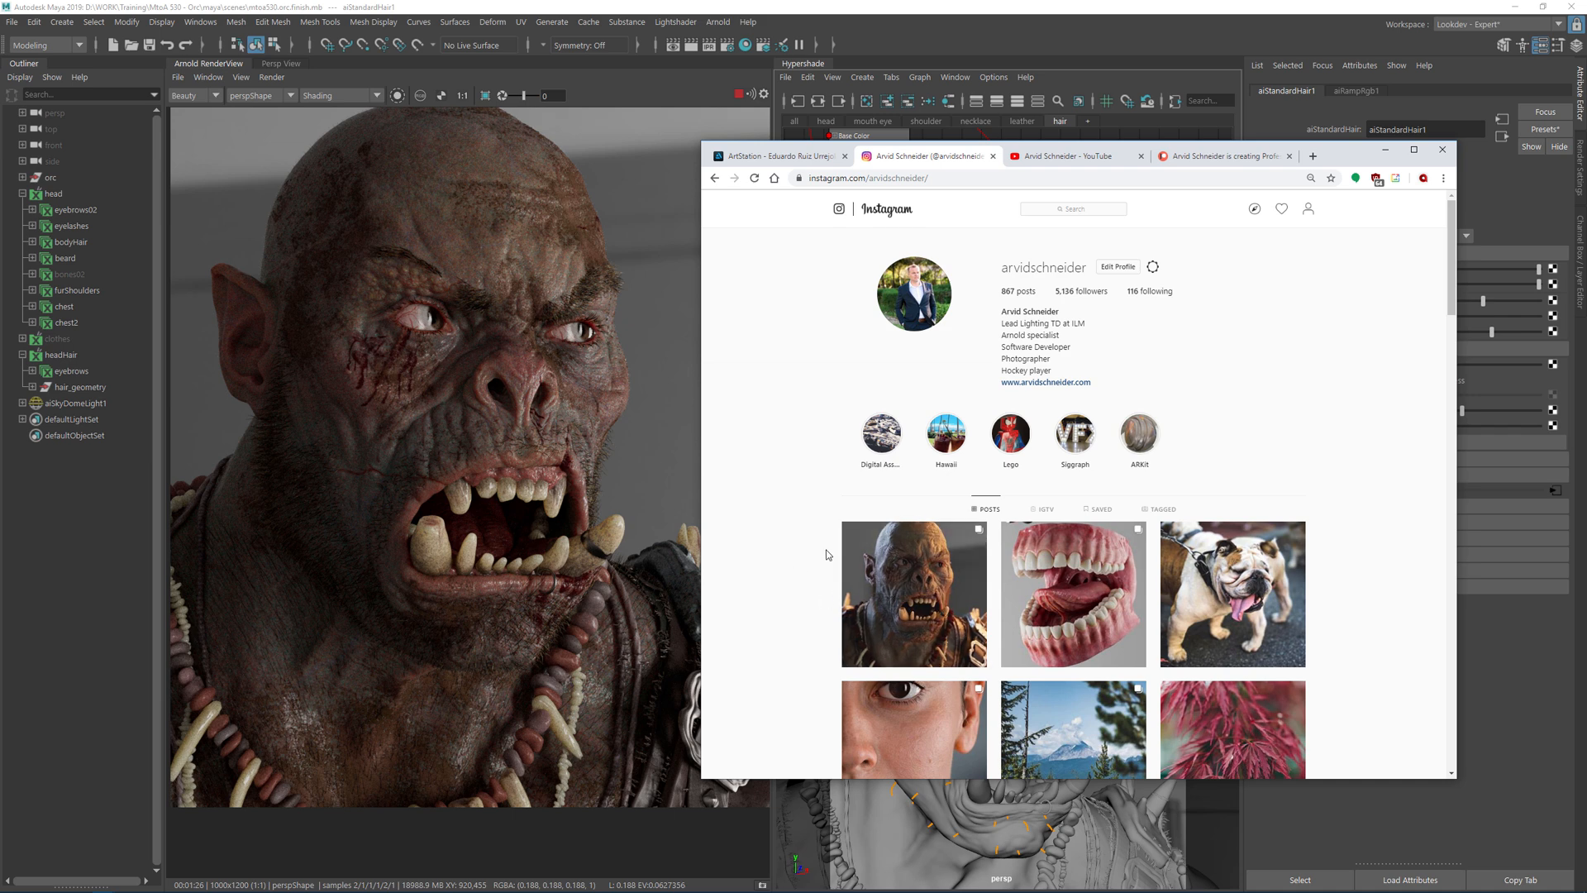
# View the tutorial author's YouTube channel page, then minimise the browser to return to the orc render in Maya
pyautogui.click(1079, 158)
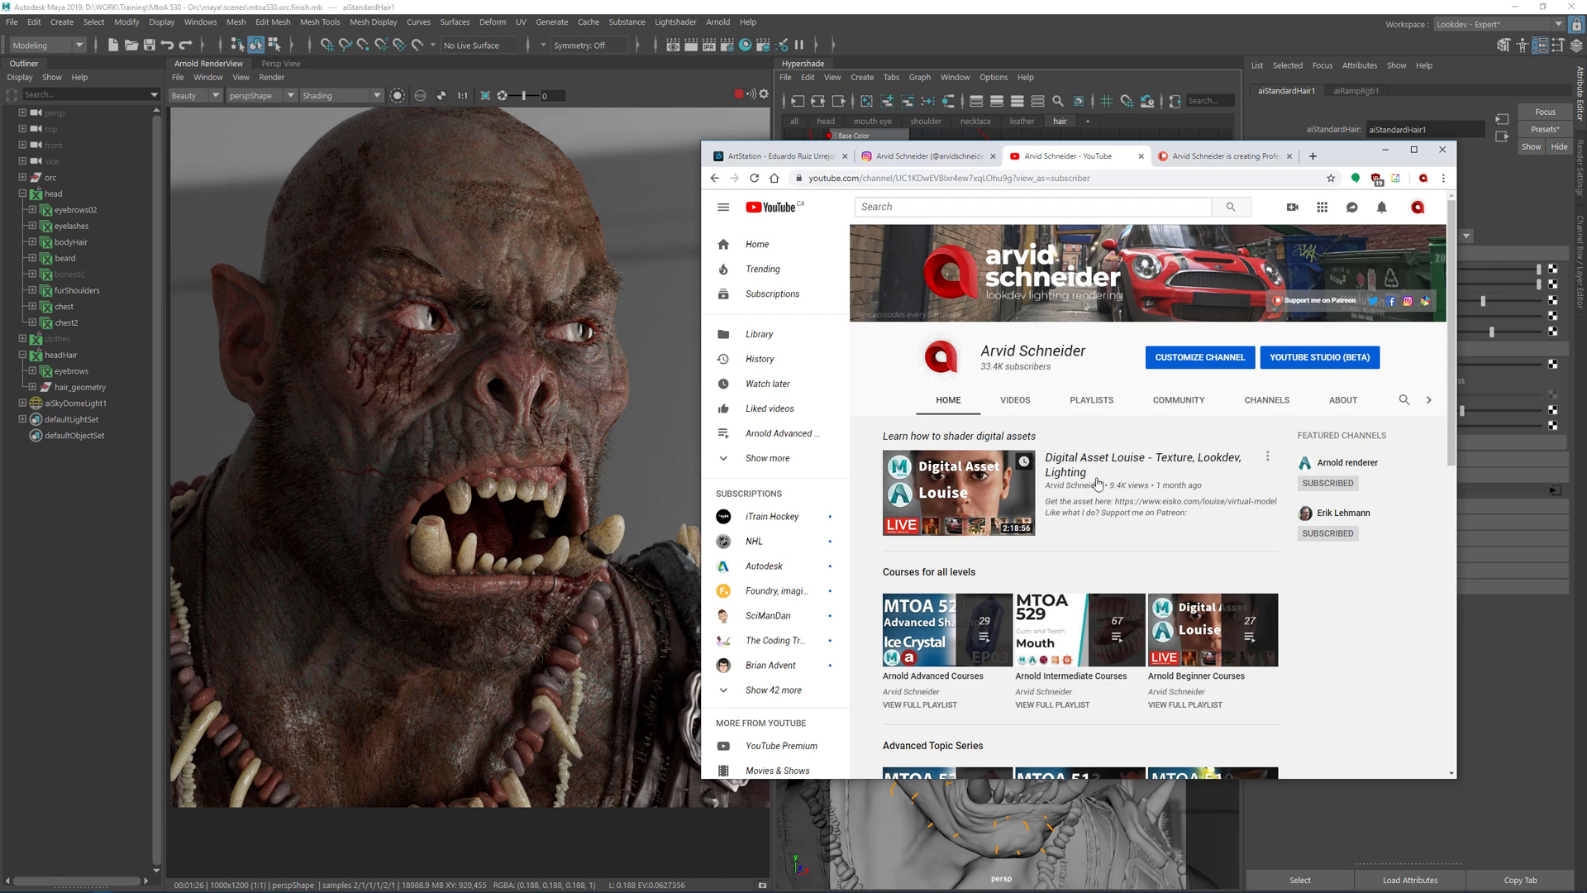
pyautogui.click(1386, 153)
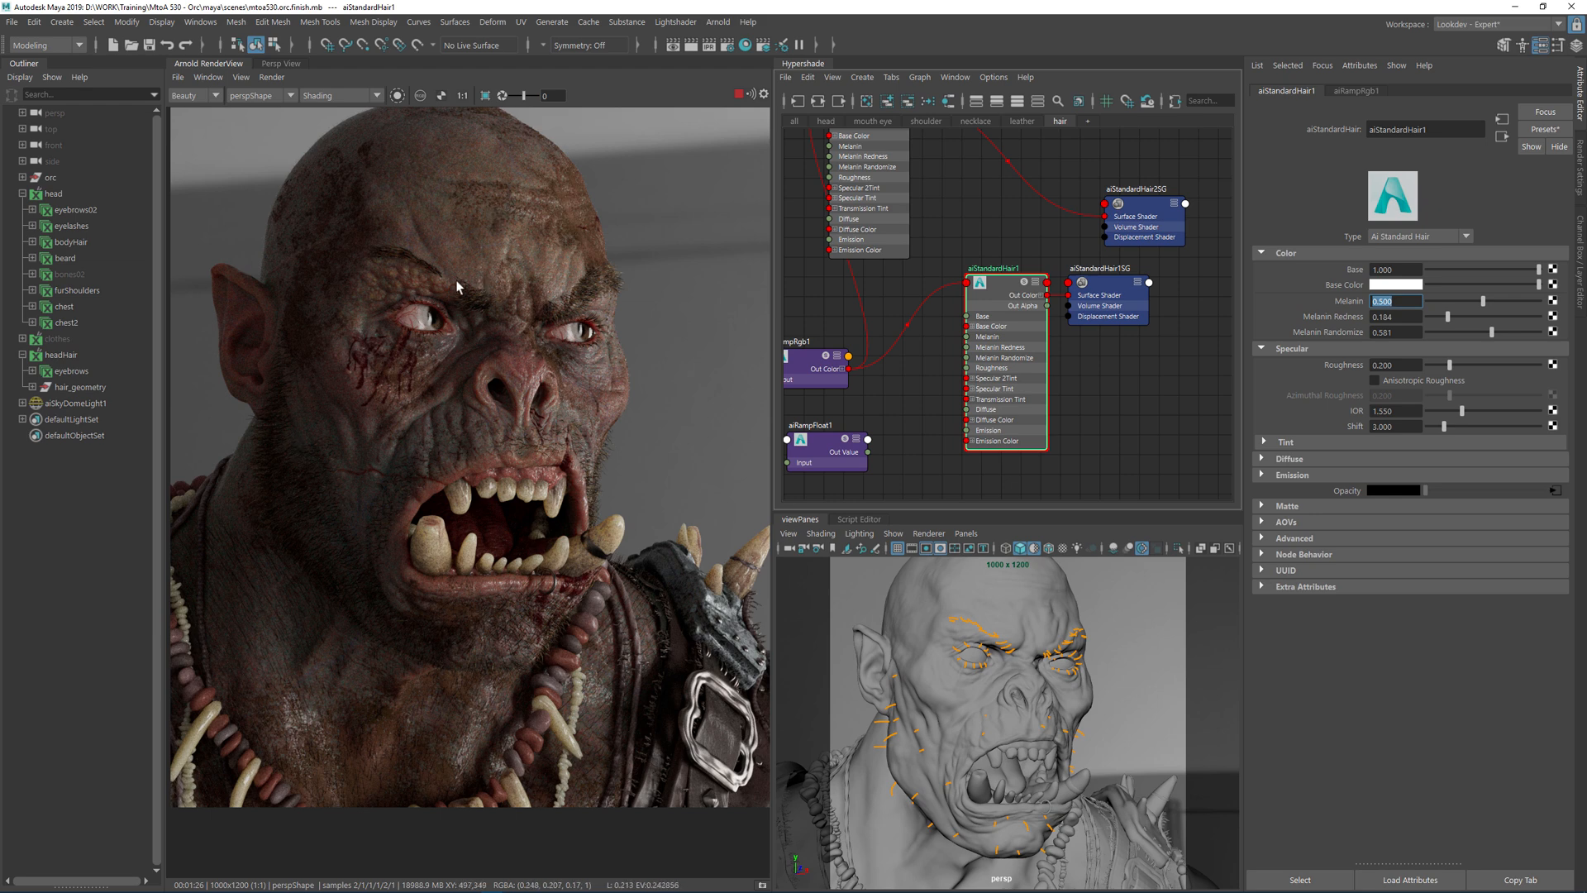
pyautogui.press('f')
pyautogui.scroll(1, 442, 300)
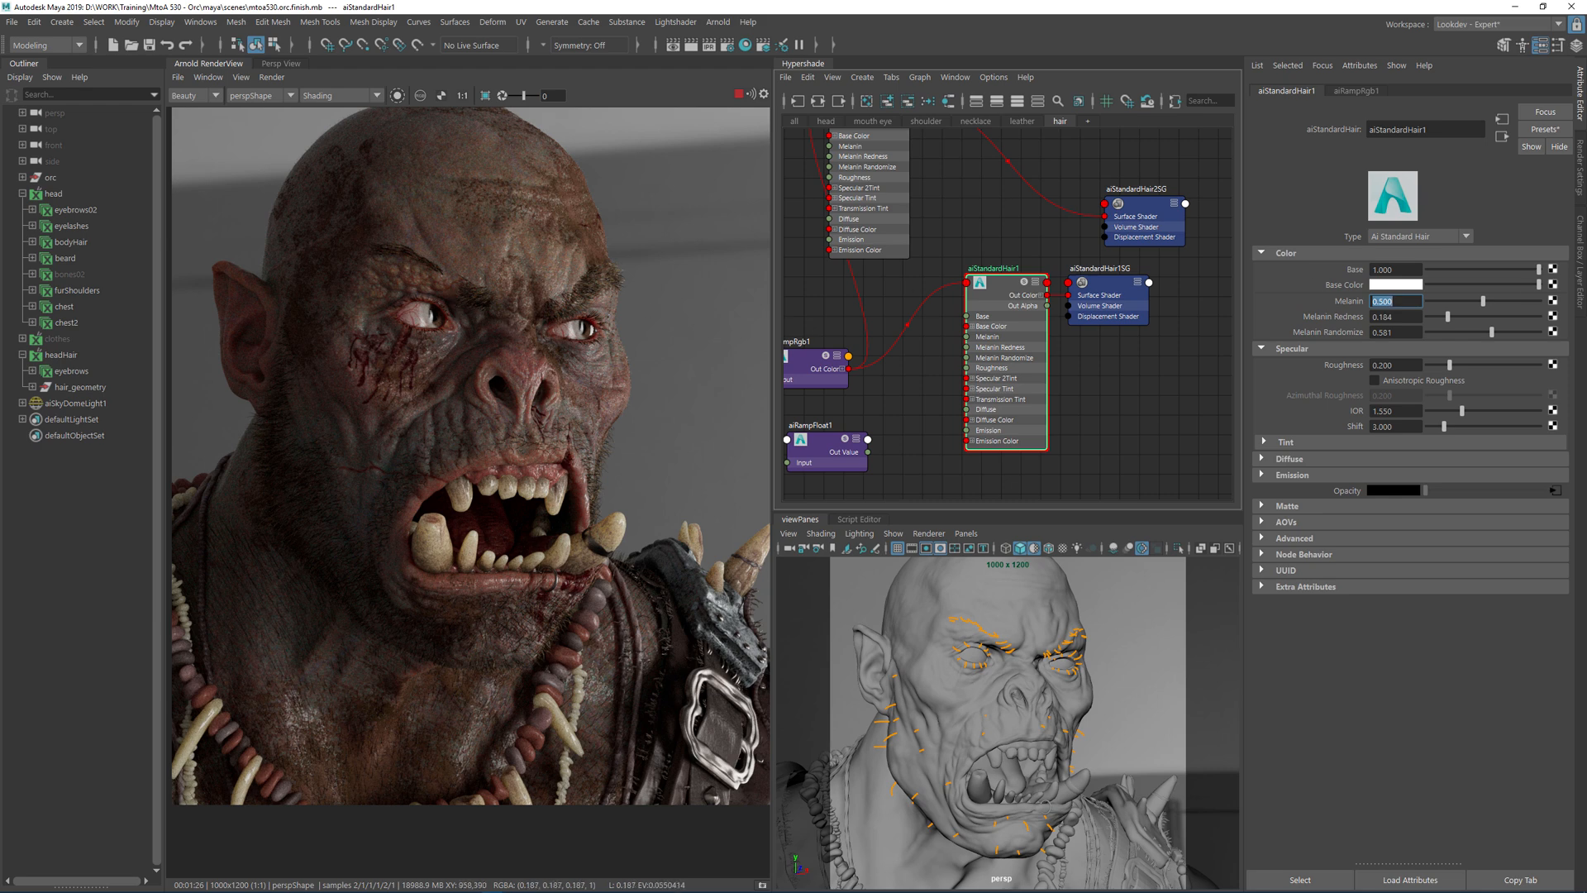
# Bring the orc reference board over the Maya workspace and examine the brightly lit close-up orc face before returning to the overview
pyautogui.hotkey('alt', 'Tab')
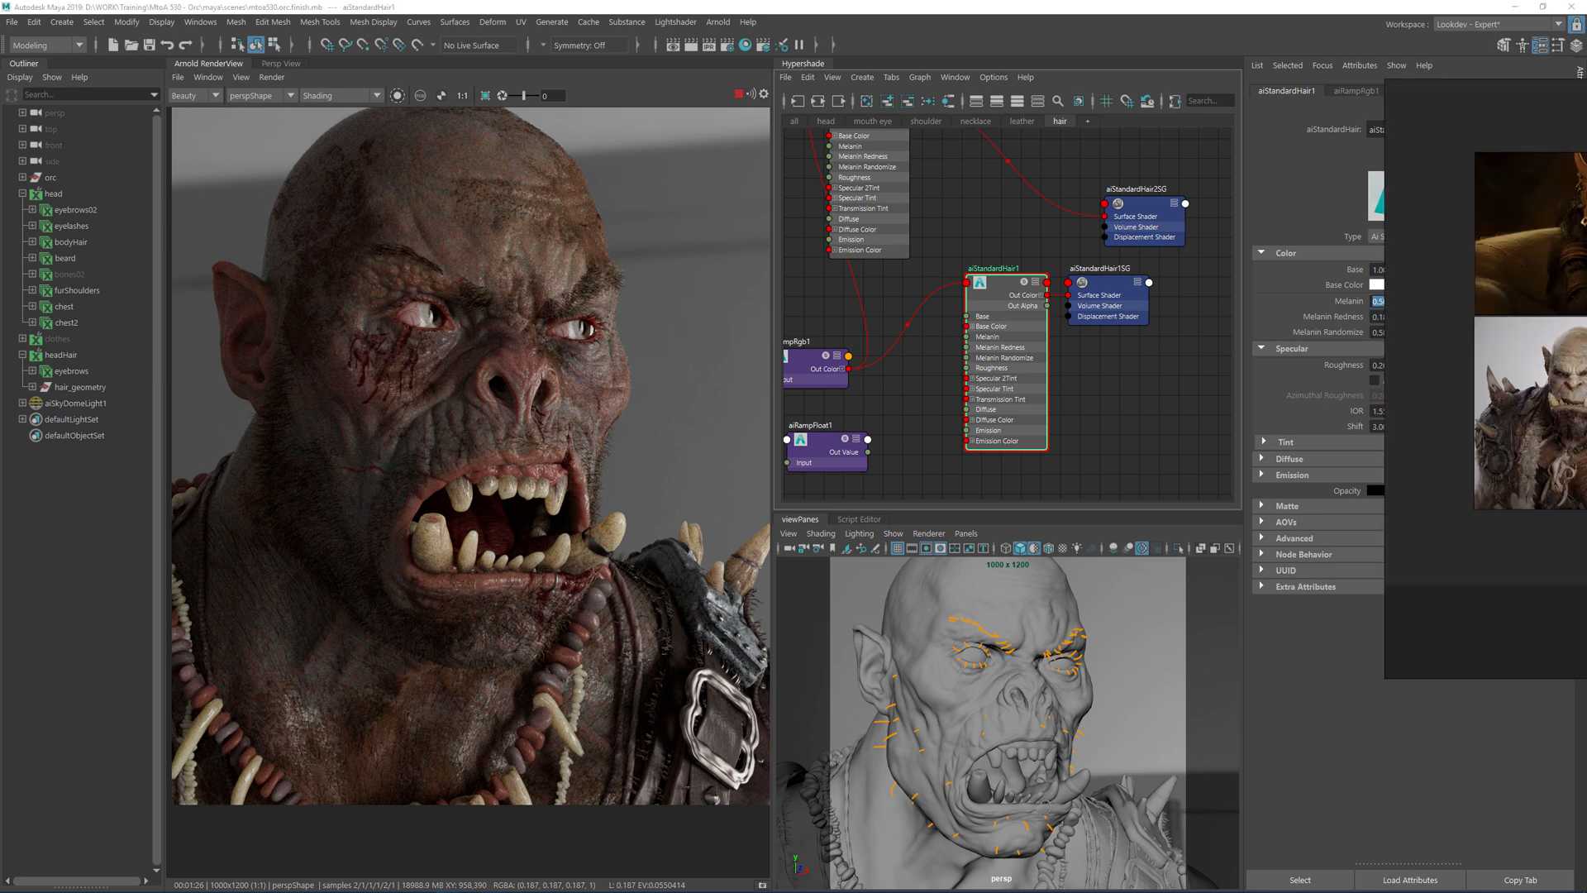
pyautogui.moveTo(1586, 124); pyautogui.dragTo(1336, 114, button='right')
pyautogui.moveTo(1115, 231); pyautogui.dragTo(1137, 301, button='right')
pyautogui.doubleClick(910, 273)
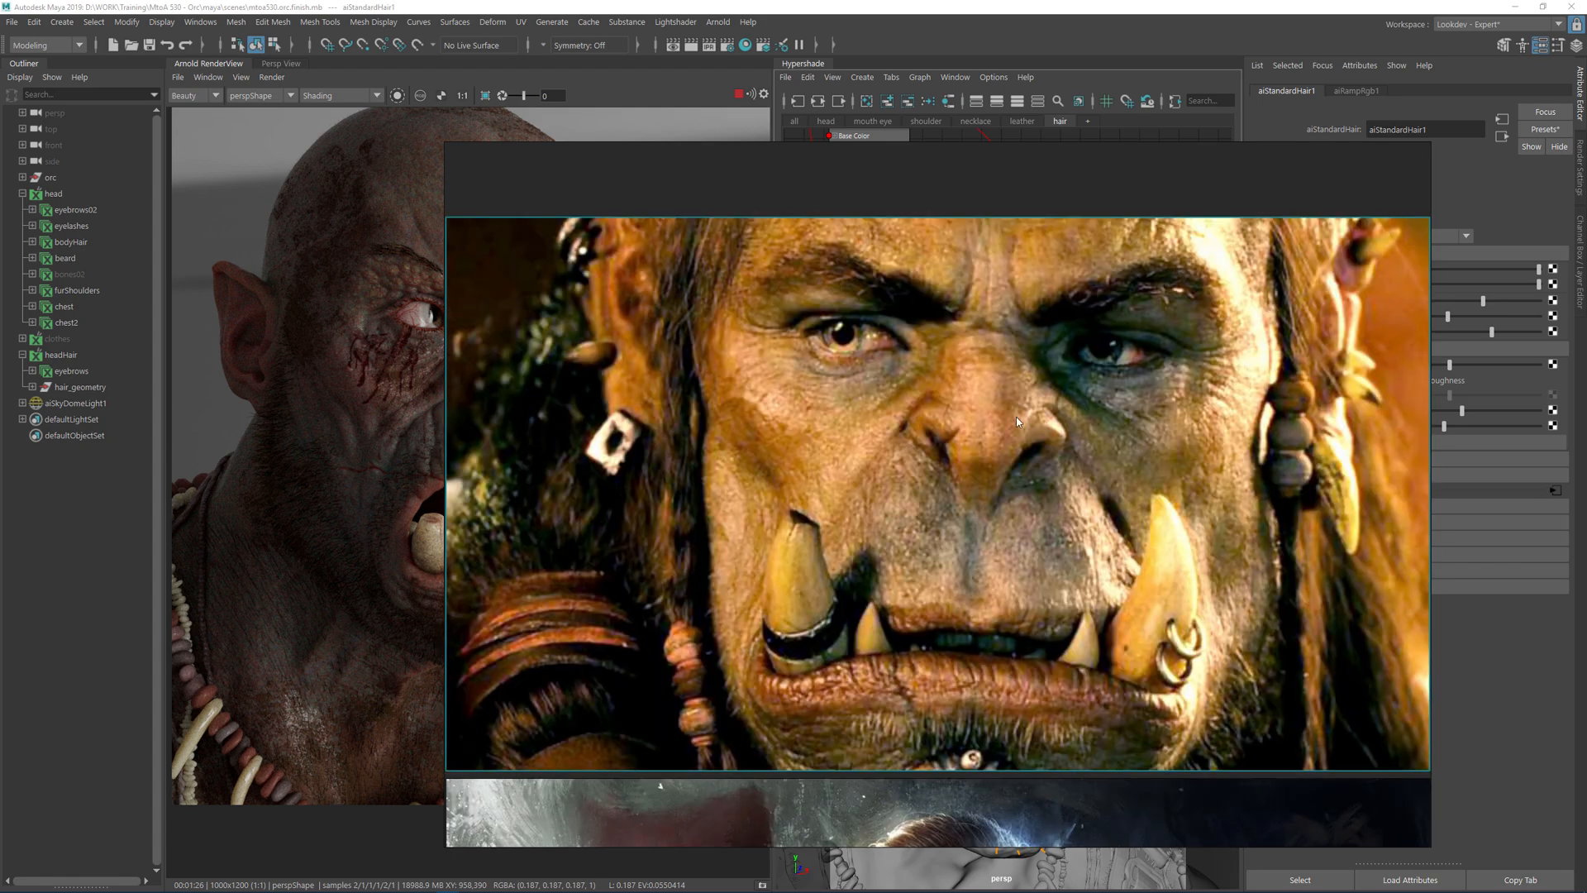
pyautogui.scroll(-4, 1016, 417)
pyautogui.scroll(-2, 967, 452)
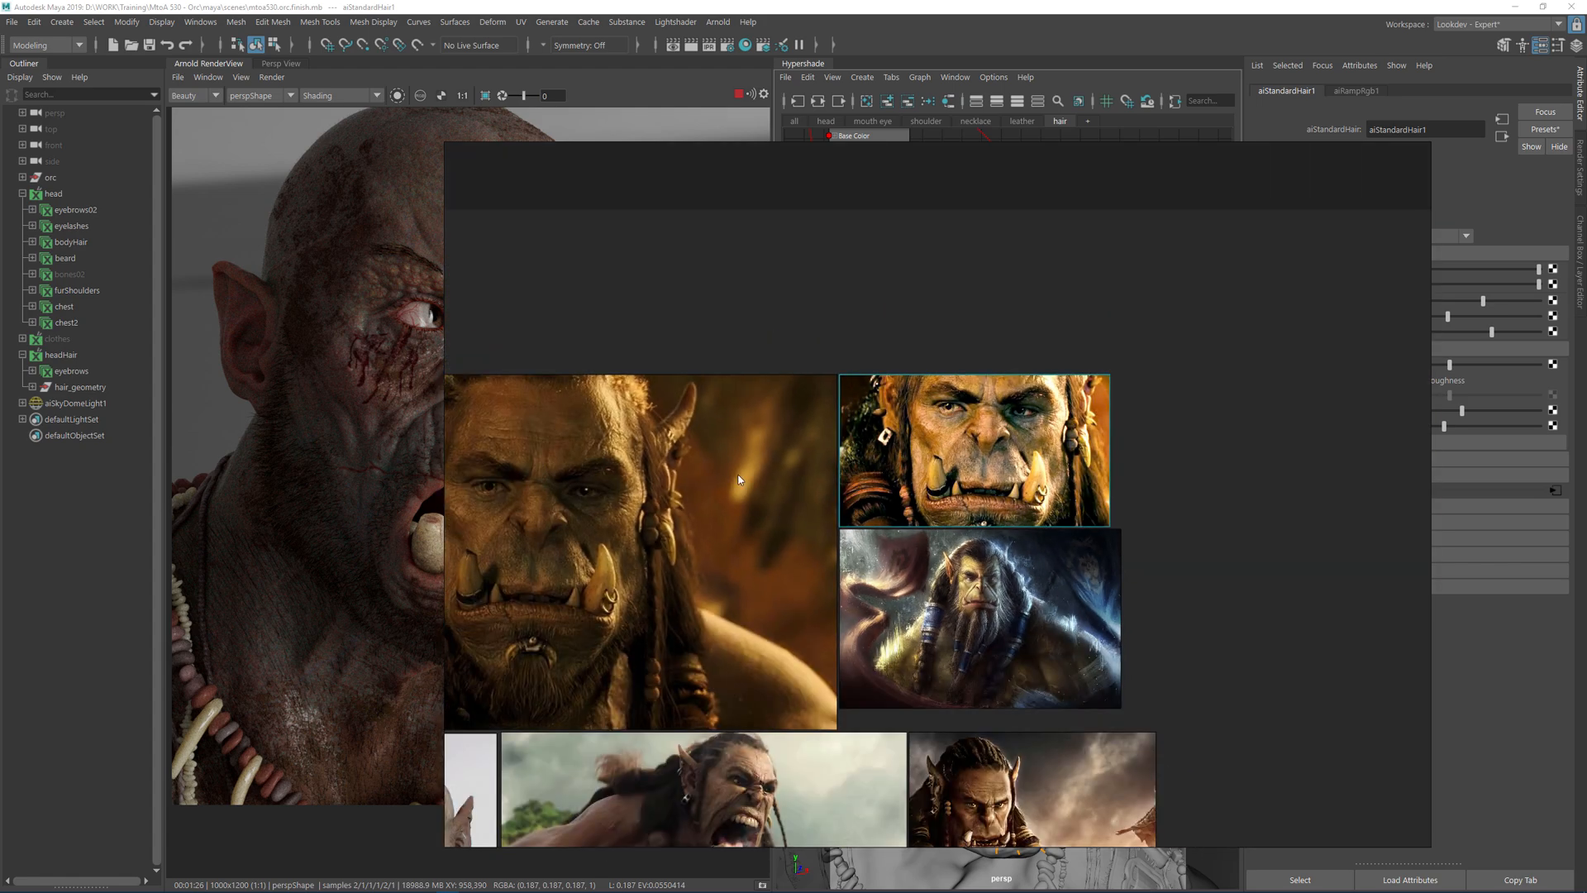
pyautogui.doubleClick(959, 506)
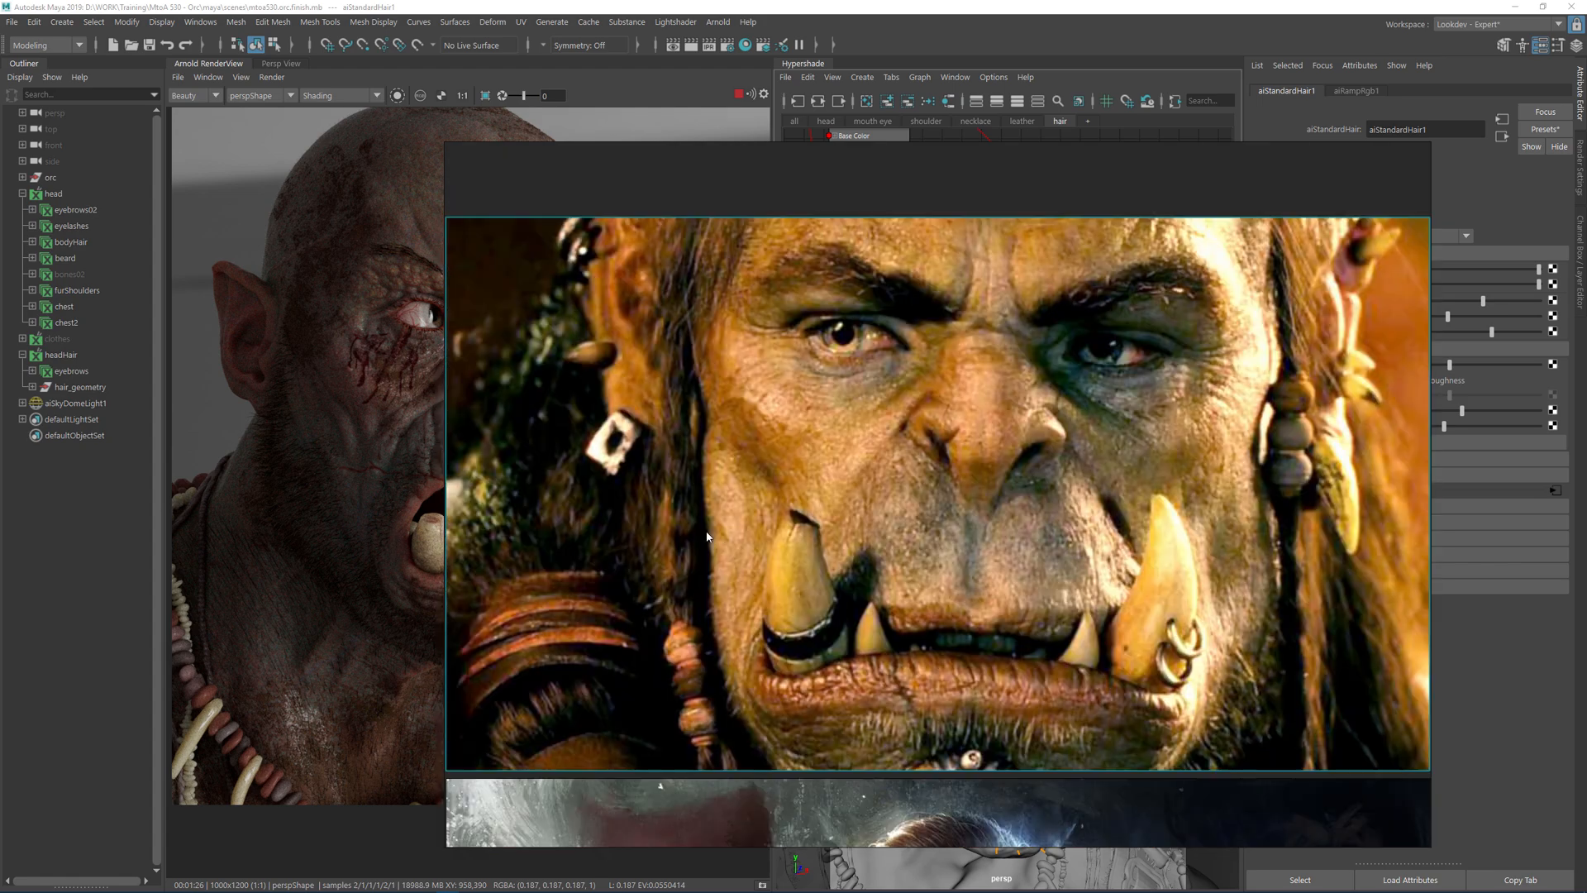
pyautogui.doubleClick(997, 495)
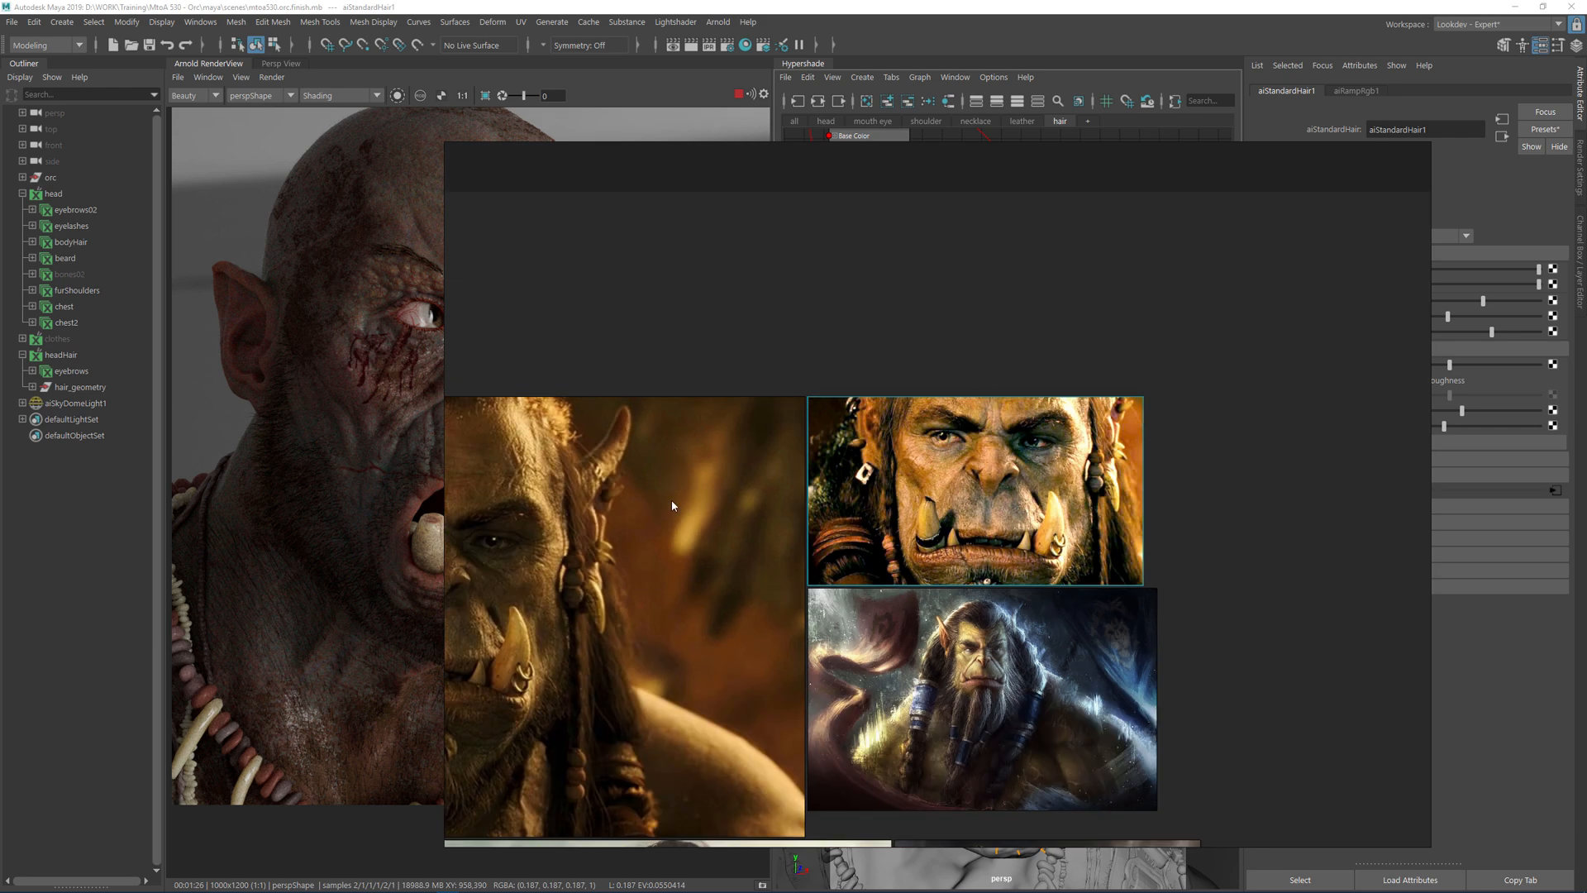
pyautogui.scroll(-4, 797, 529)
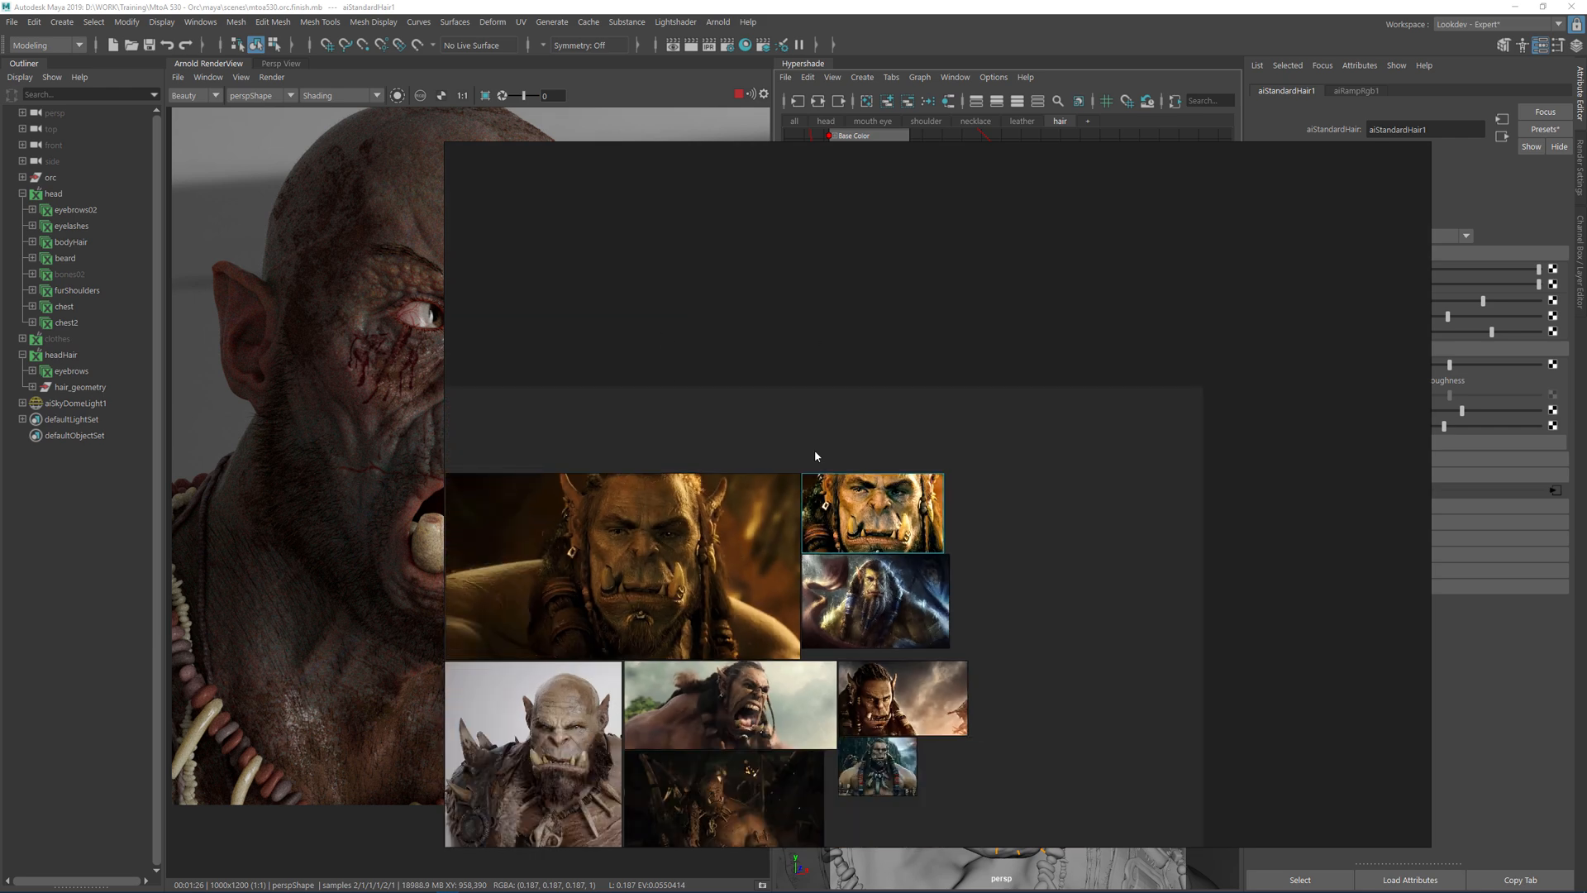
# Examine the dark warm-lit orc portrait and the orc with the tusk necklace, then move the reference board off the workspace
pyautogui.doubleClick(634, 570)
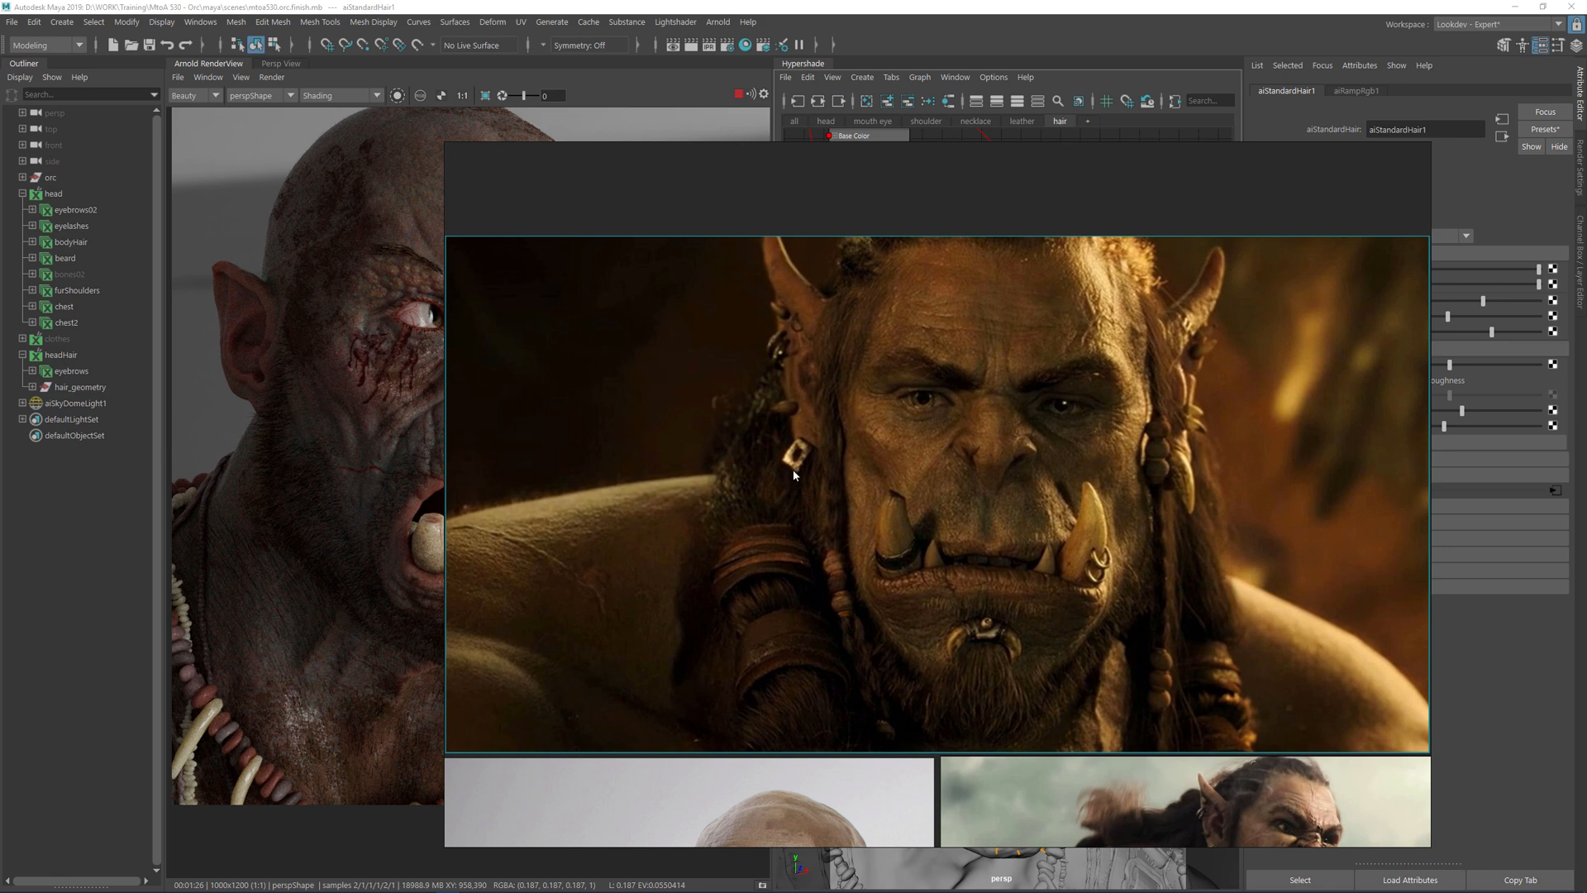
pyautogui.scroll(-3, 799, 472)
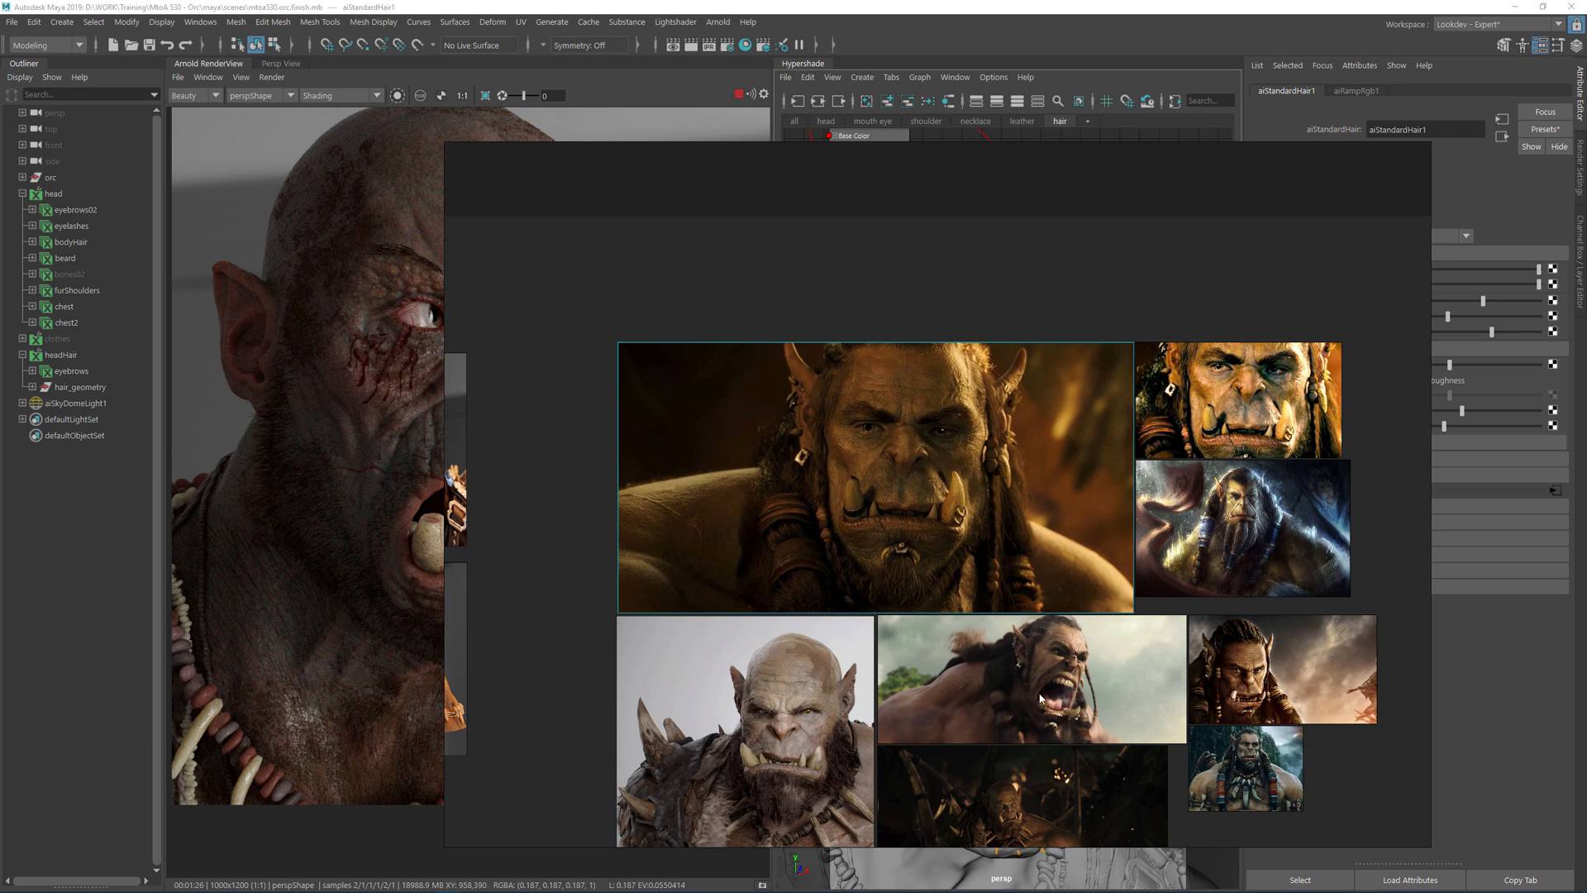
pyautogui.doubleClick(1249, 755)
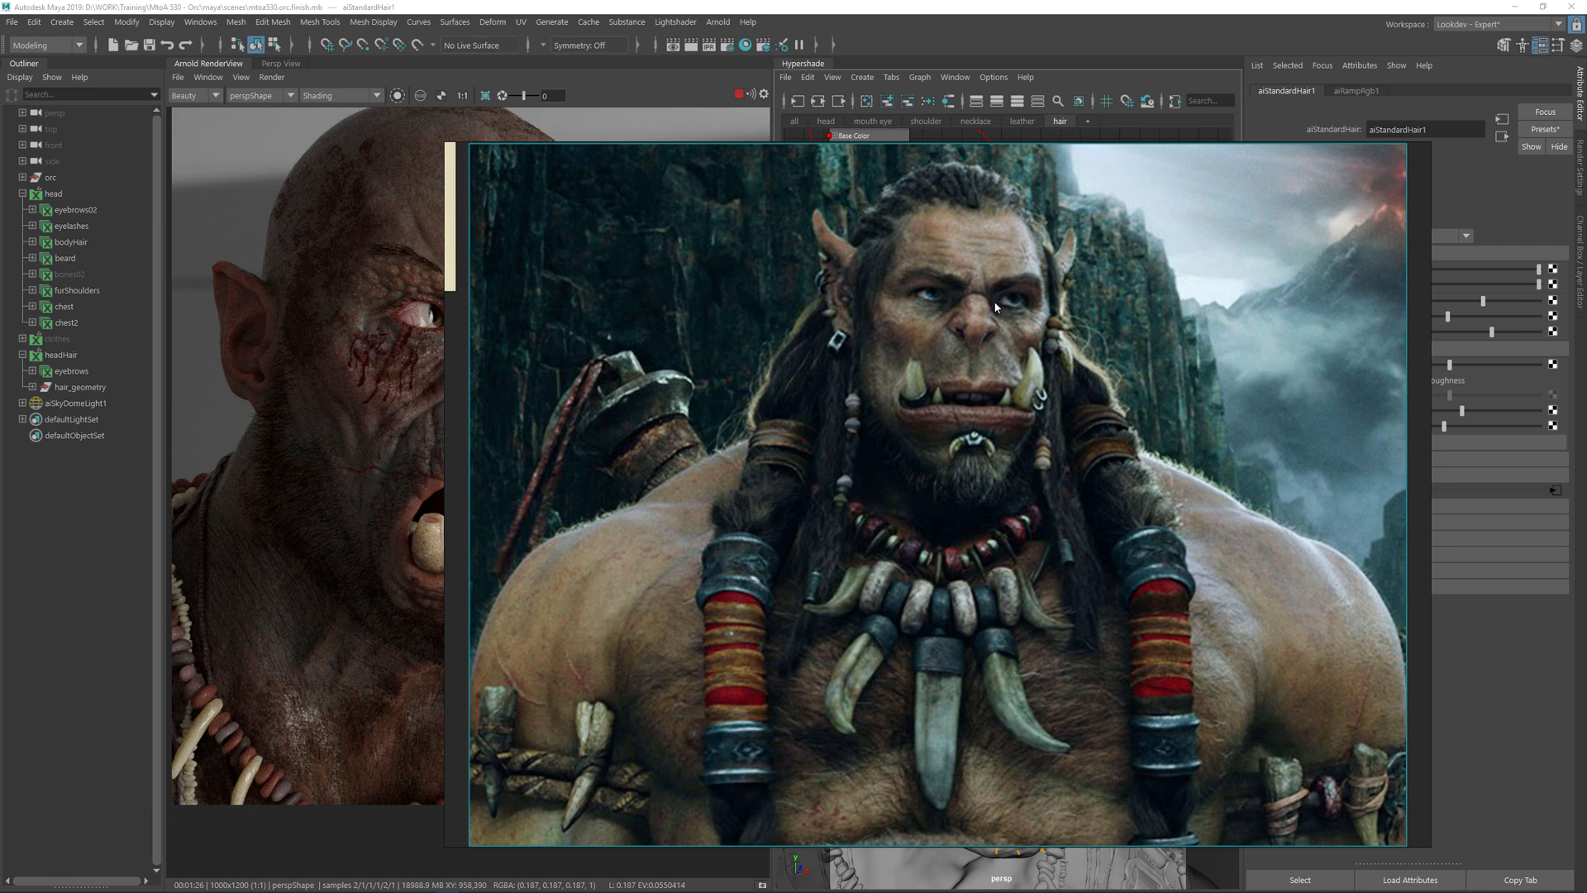
pyautogui.doubleClick(974, 514)
pyautogui.scroll(-2, 1041, 540)
pyautogui.scroll(2, 934, 323)
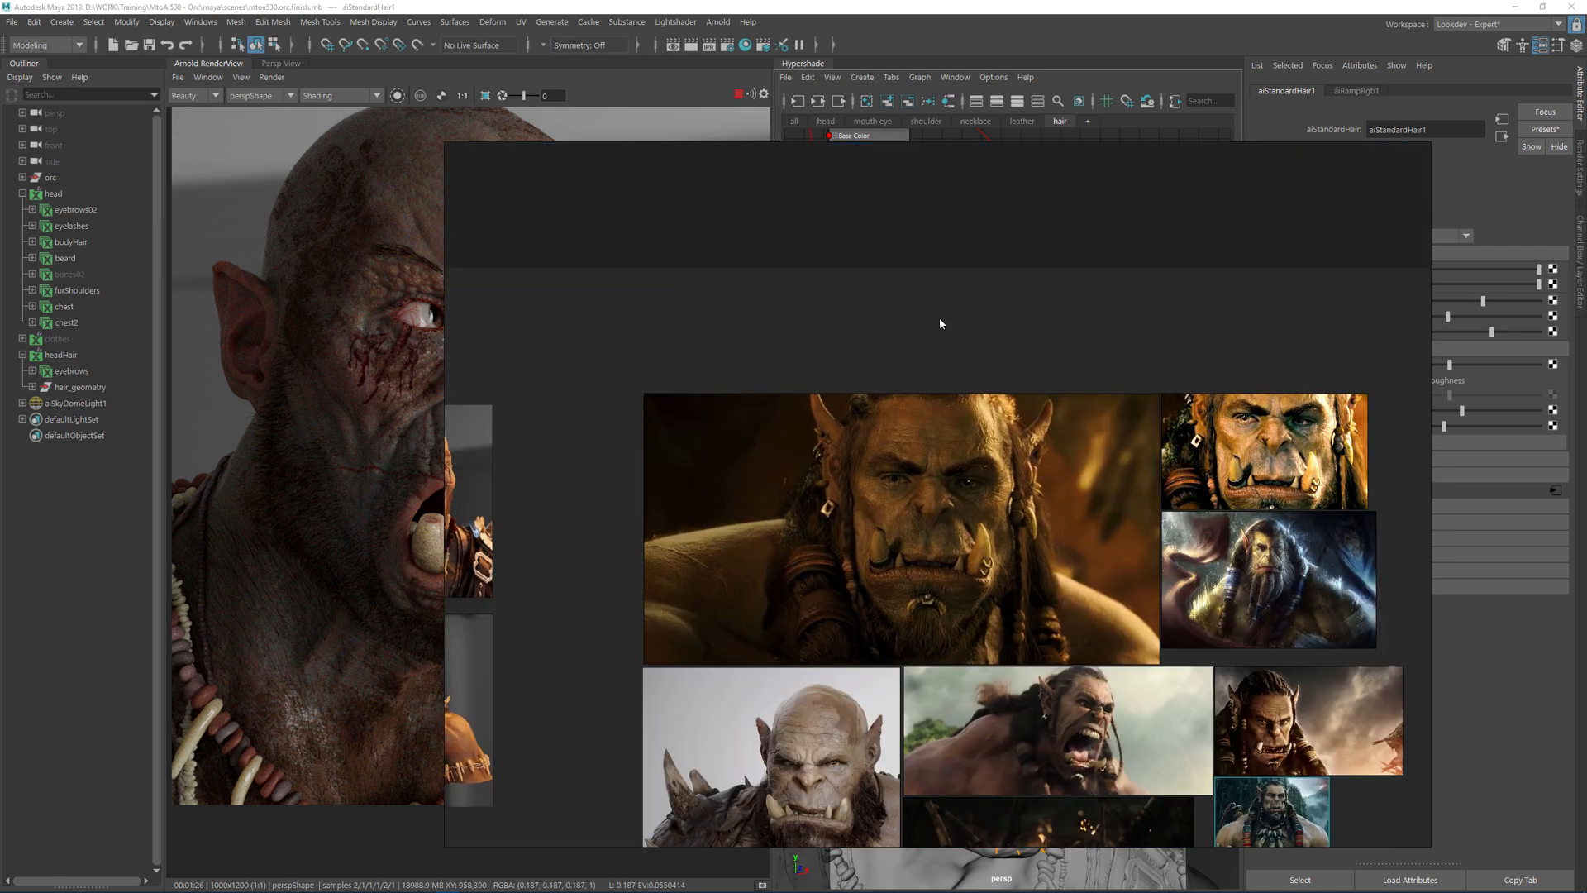
pyautogui.moveTo(876, 262); pyautogui.dragTo(1586, 193, button='right')
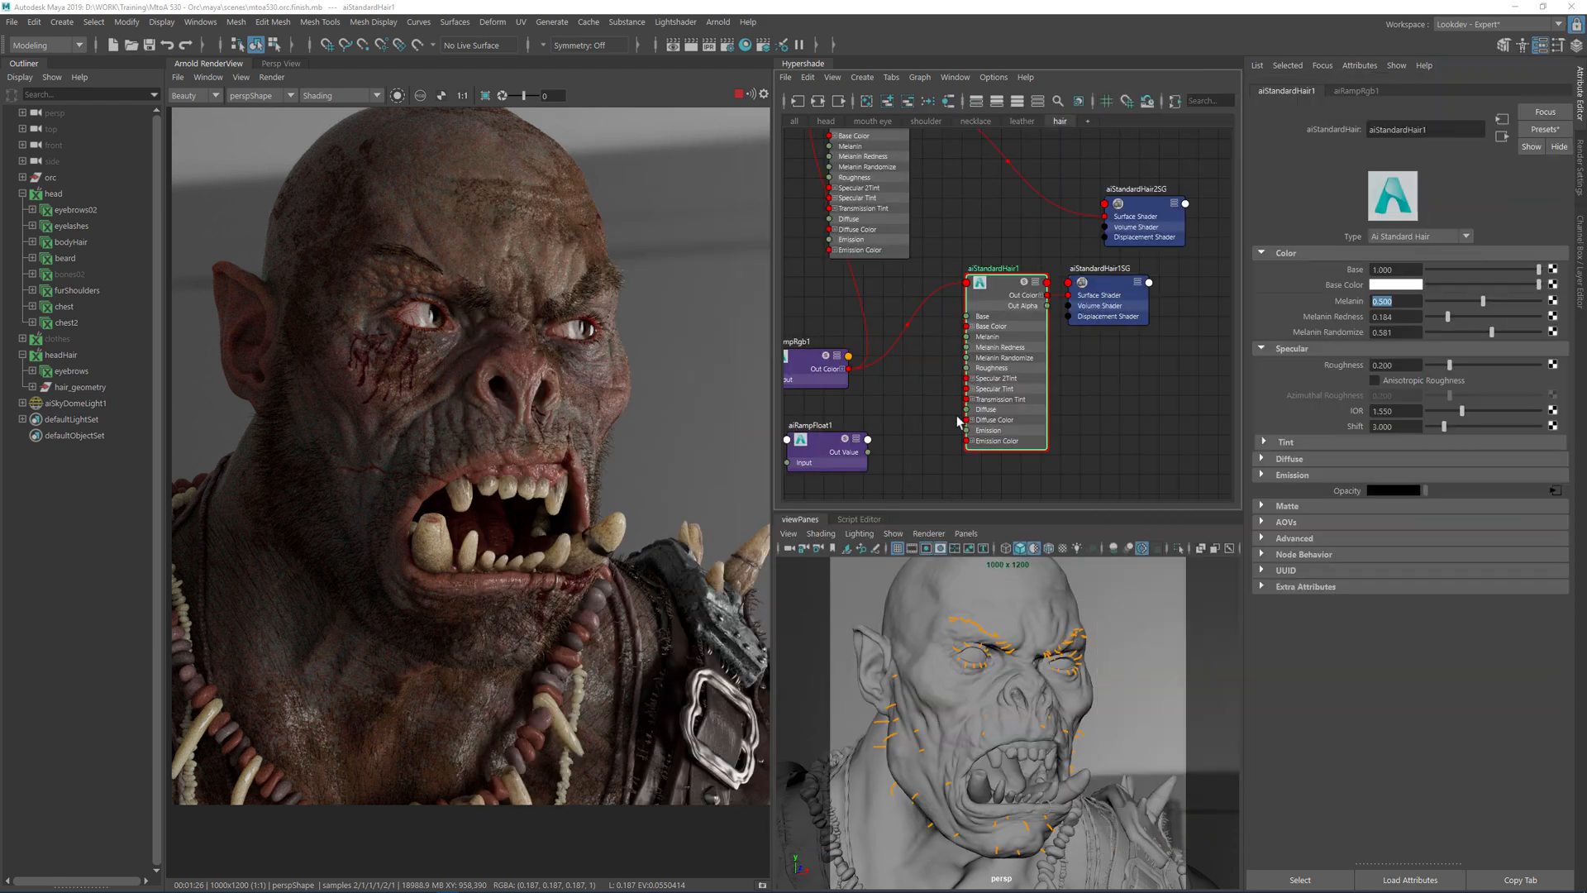
# Clear the hair shader selection in the Hypershade and fit the whole orc render in the Arnold RenderView
pyautogui.click(1156, 380)
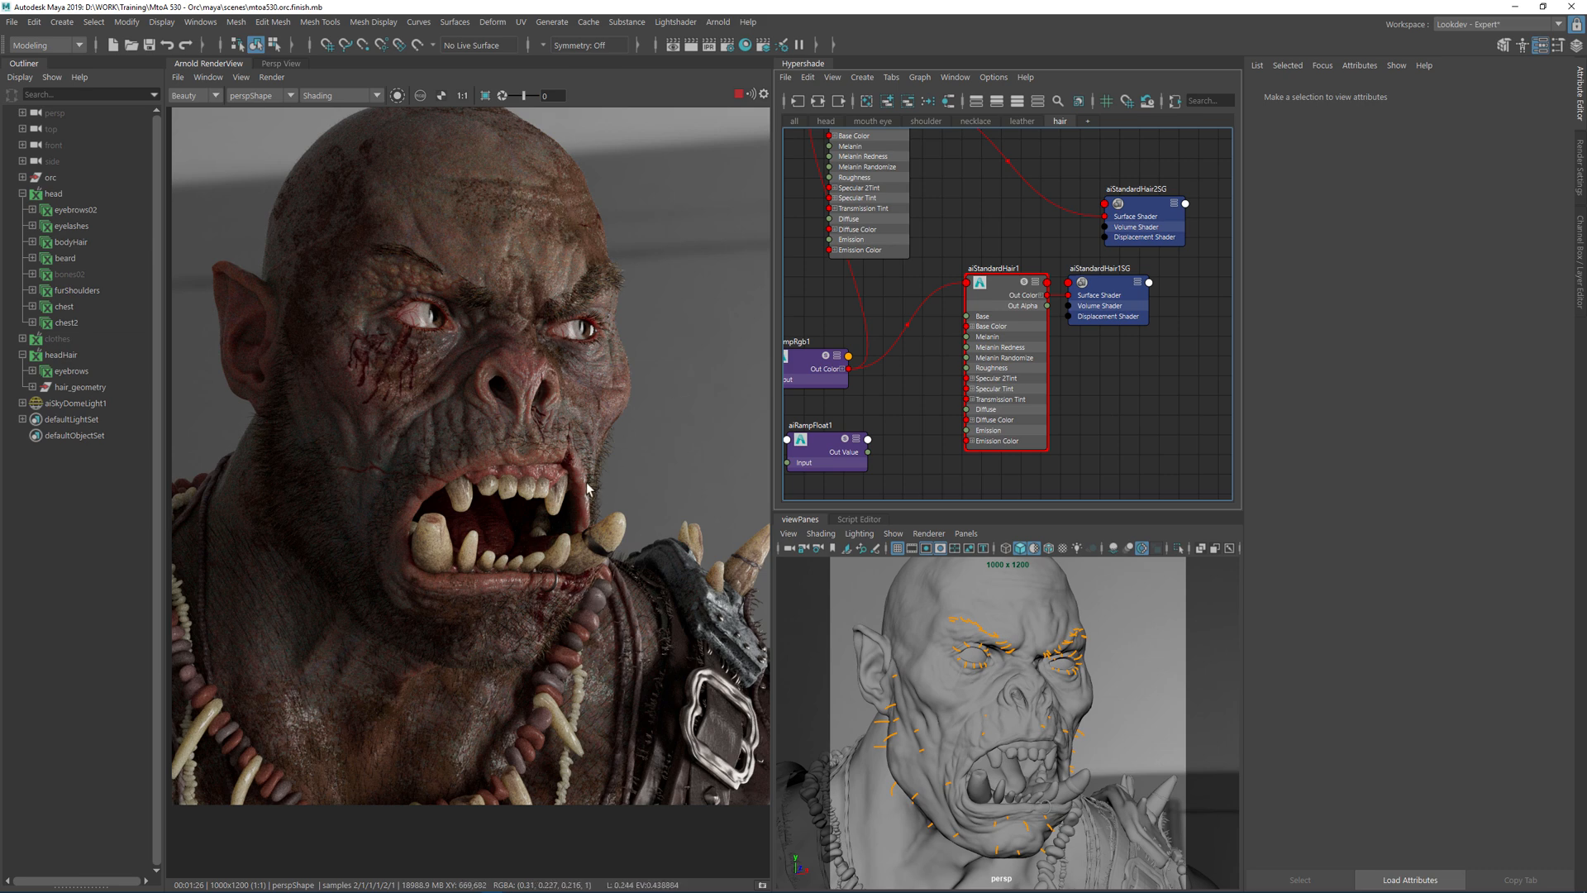
pyautogui.press('f')
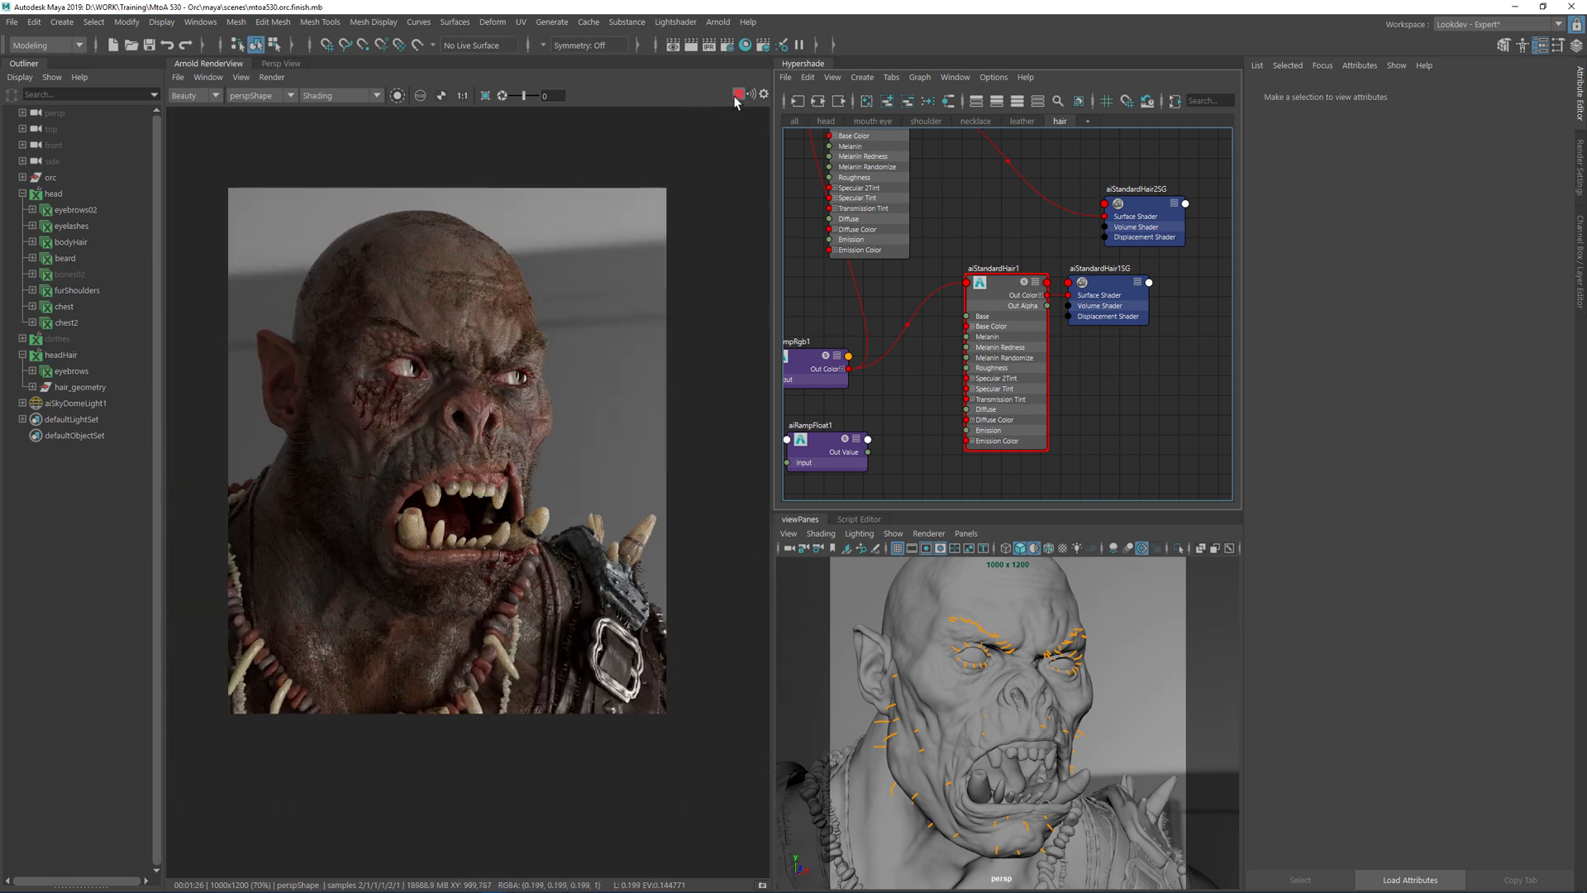
# Compare the orc from the saved camera bookmarks in the viewport, finishing on the wide bust view cameraView5
pyautogui.rightClick(847, 549)
pyautogui.click(851, 559)
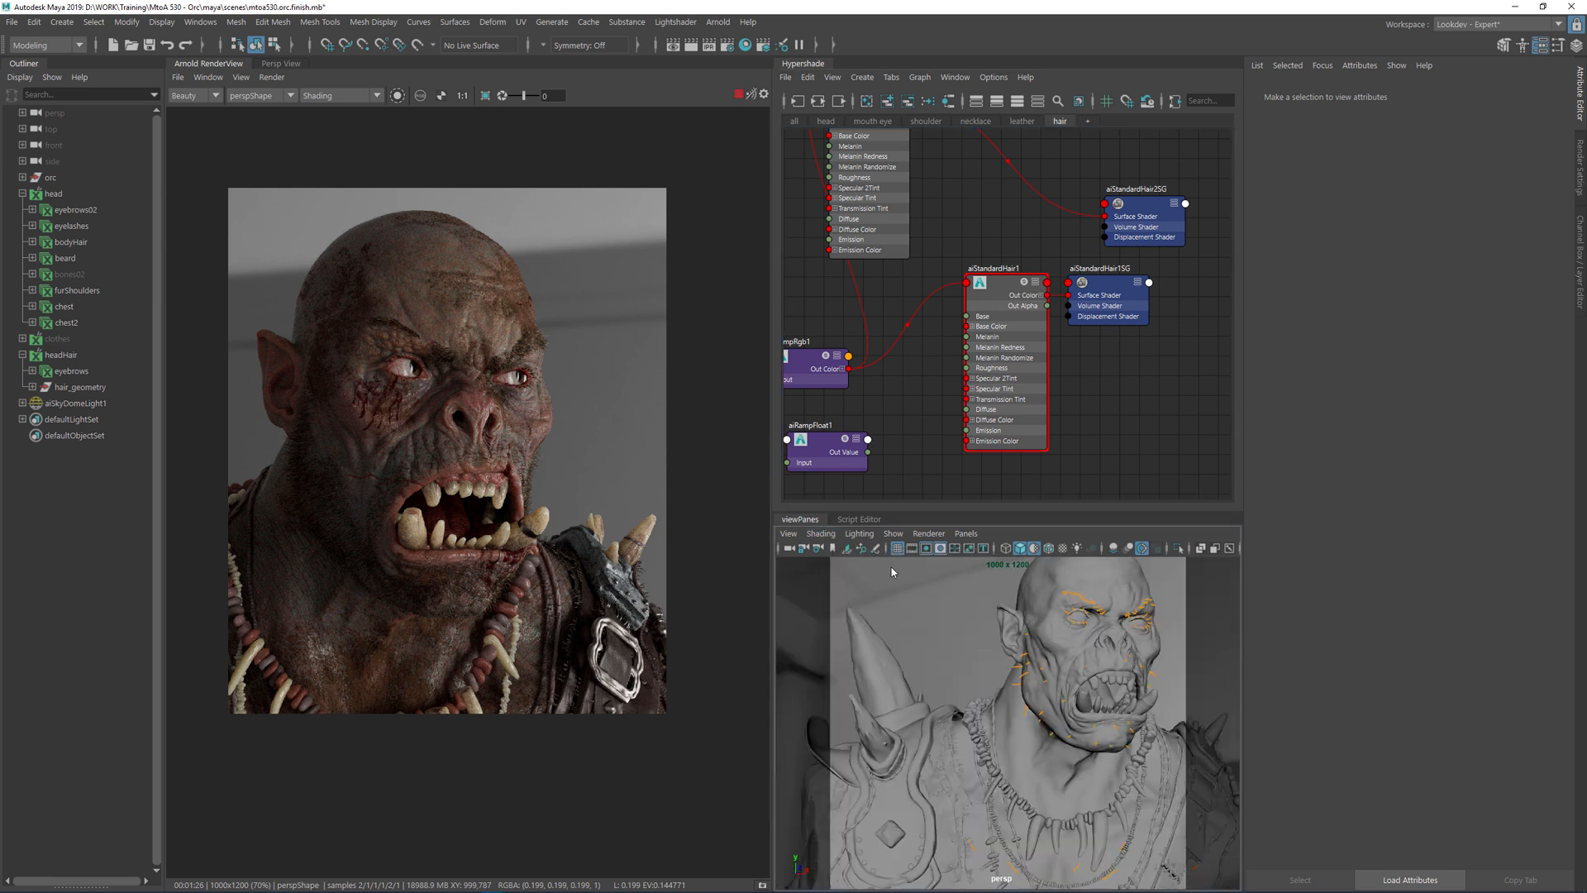
pyautogui.click(832, 552)
pyautogui.click(847, 563)
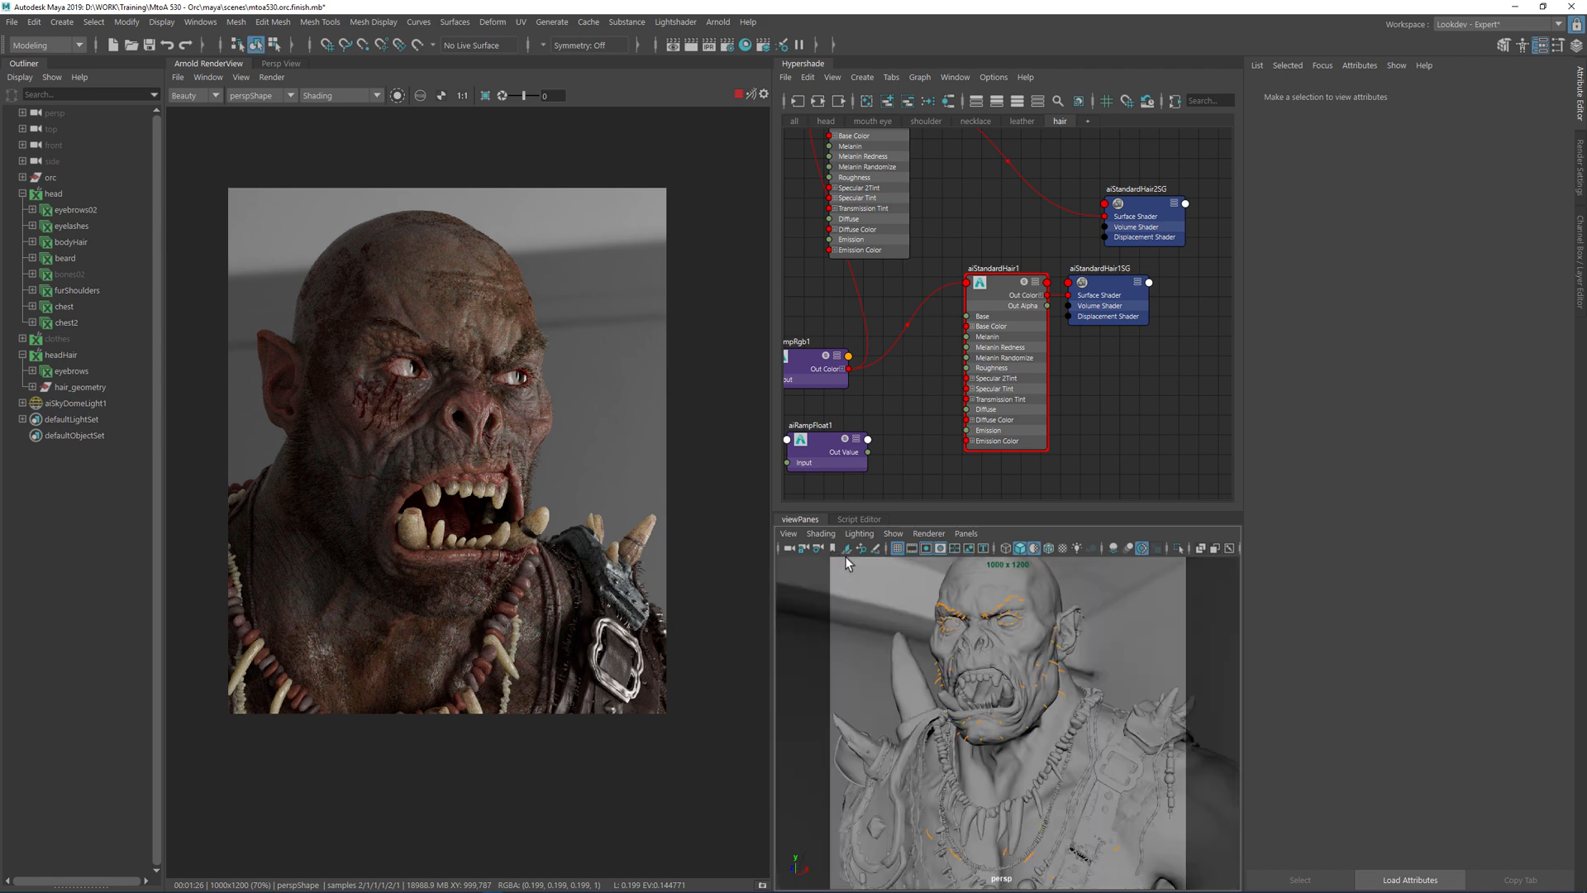
pyautogui.click(825, 547)
pyautogui.click(846, 575)
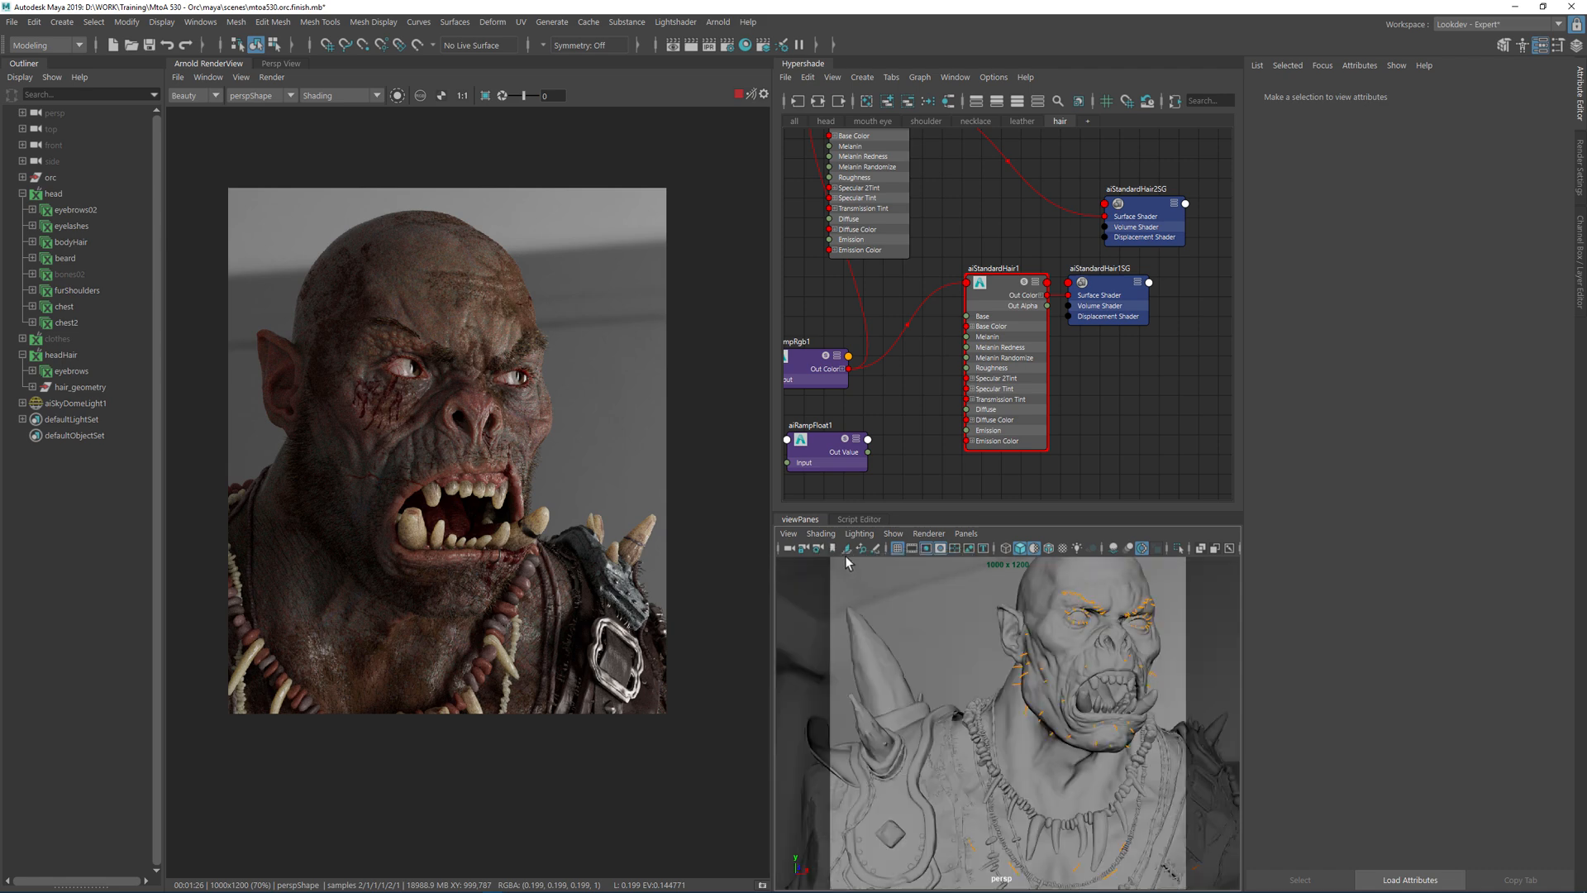
pyautogui.click(845, 549)
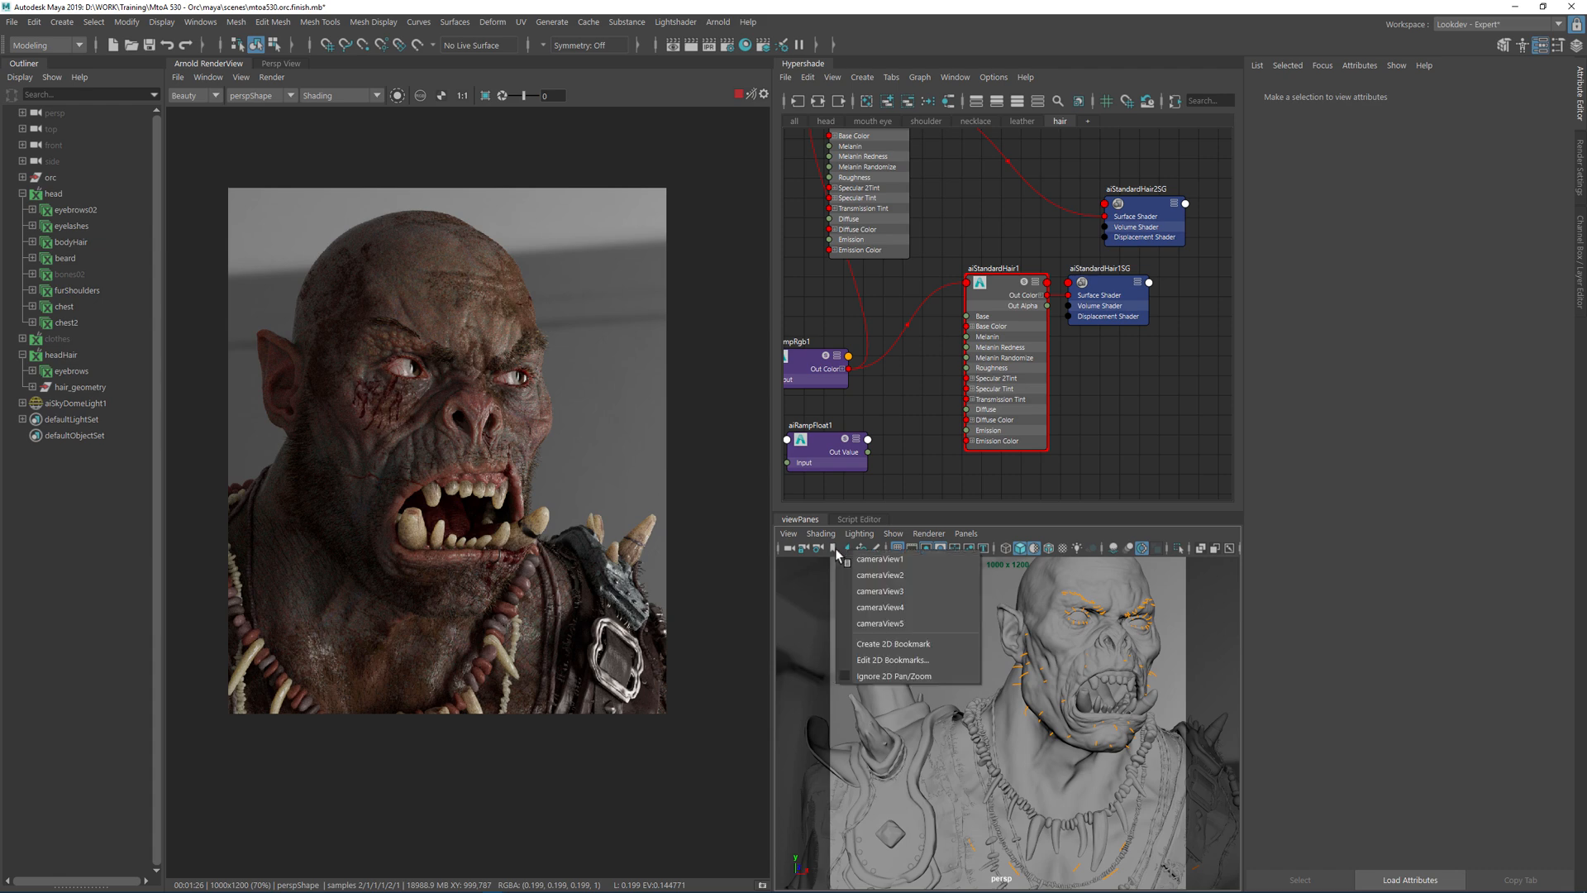
pyautogui.click(855, 584)
pyautogui.click(844, 549)
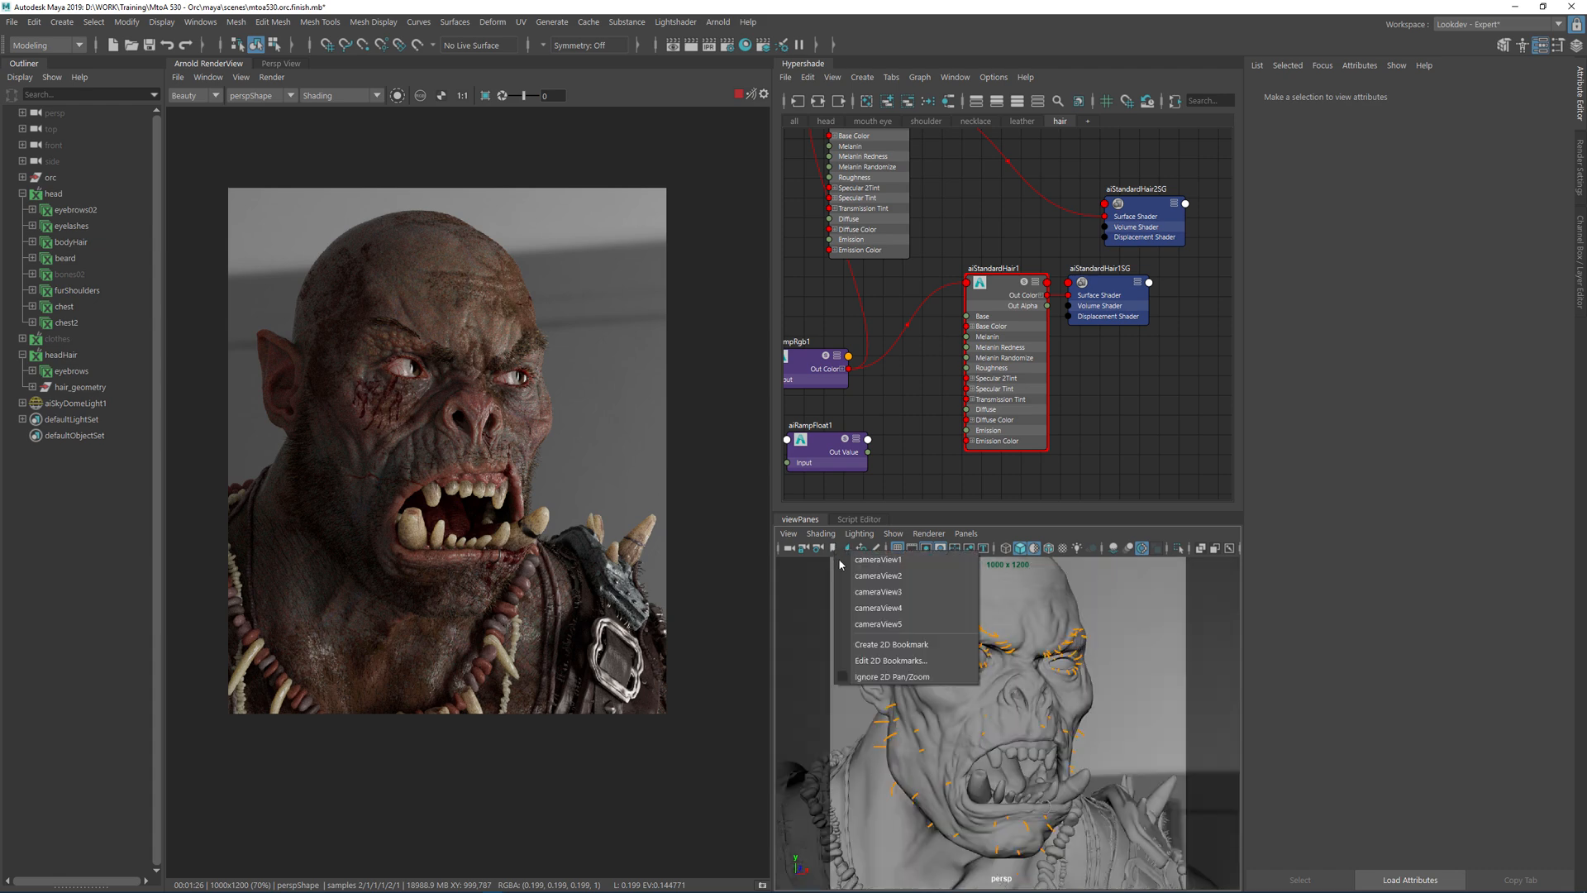
pyautogui.click(862, 606)
pyautogui.click(843, 549)
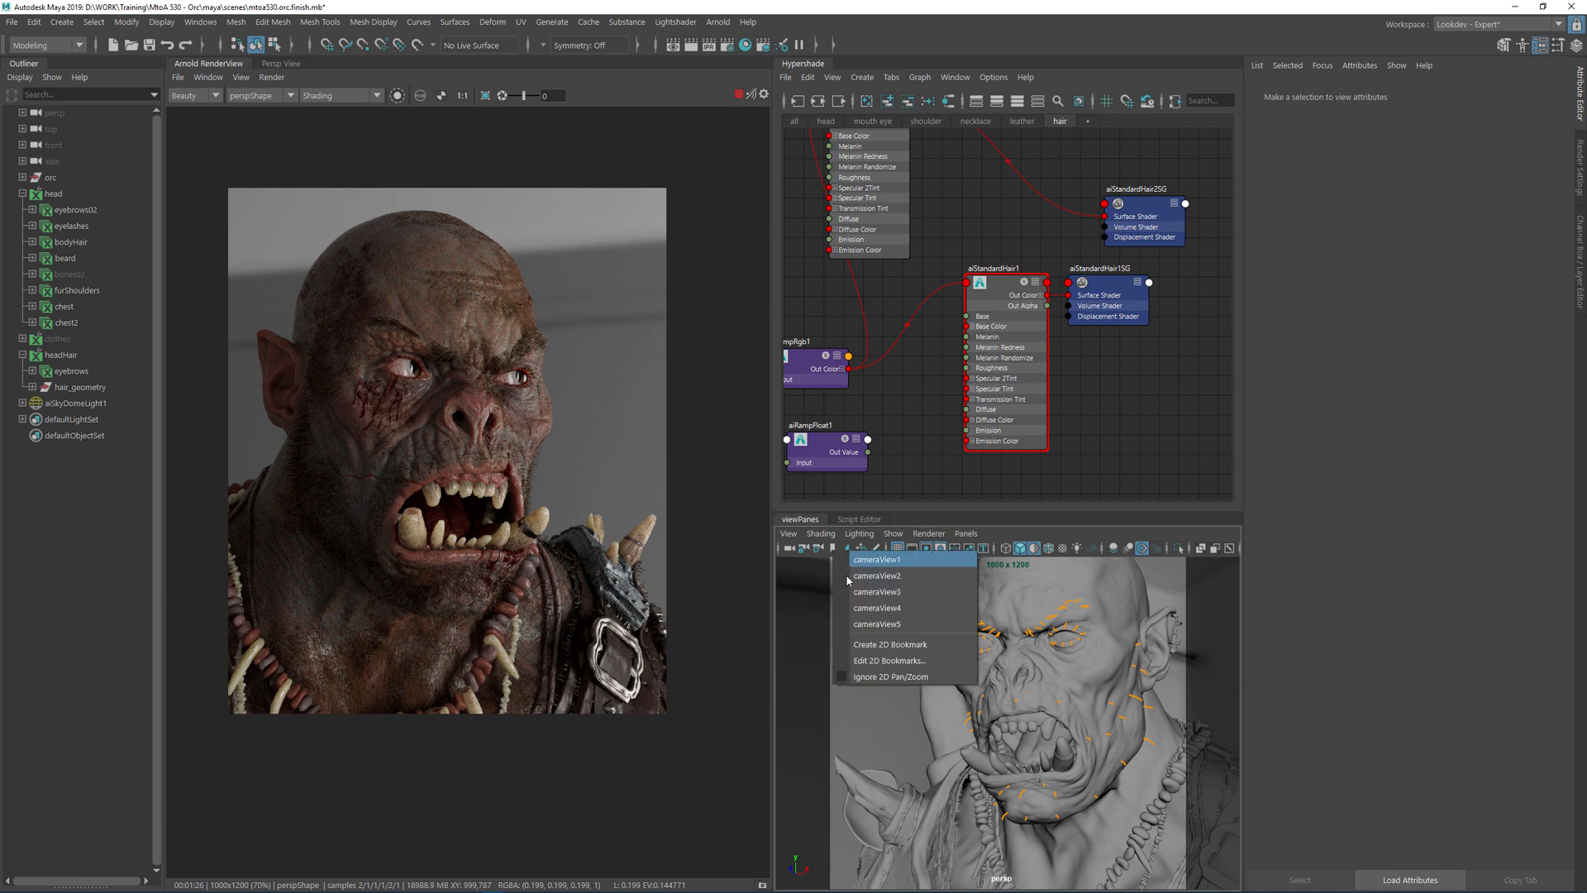
pyautogui.click(862, 619)
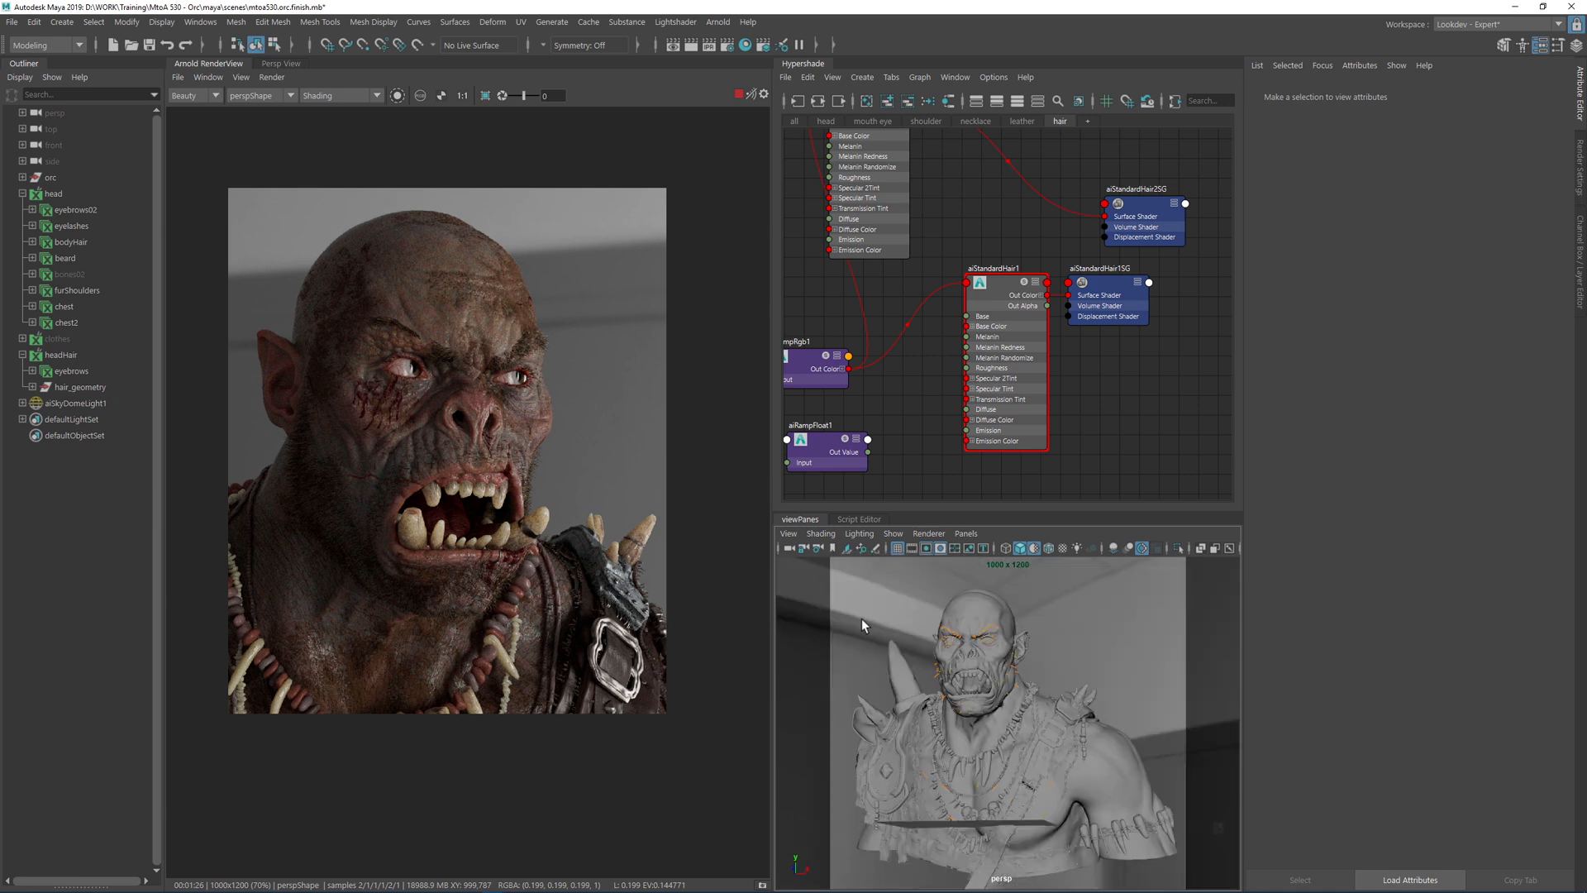
# Recall the cameraView2 bookmark showing the head and spiked shoulder, and restart the Arnold render from that view
pyautogui.click(844, 549)
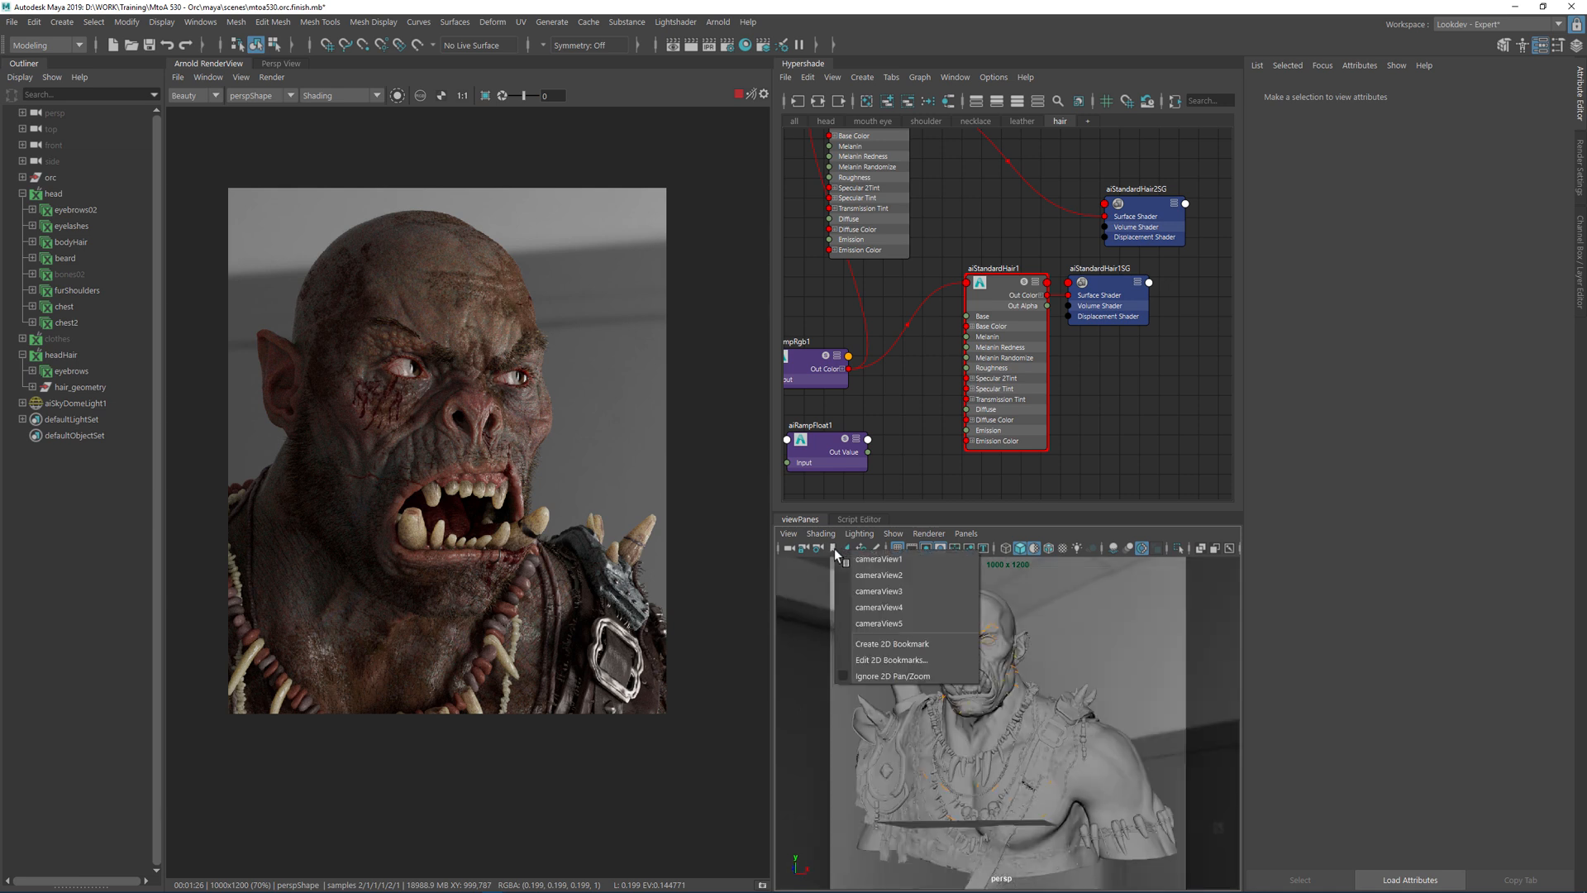
pyautogui.click(863, 578)
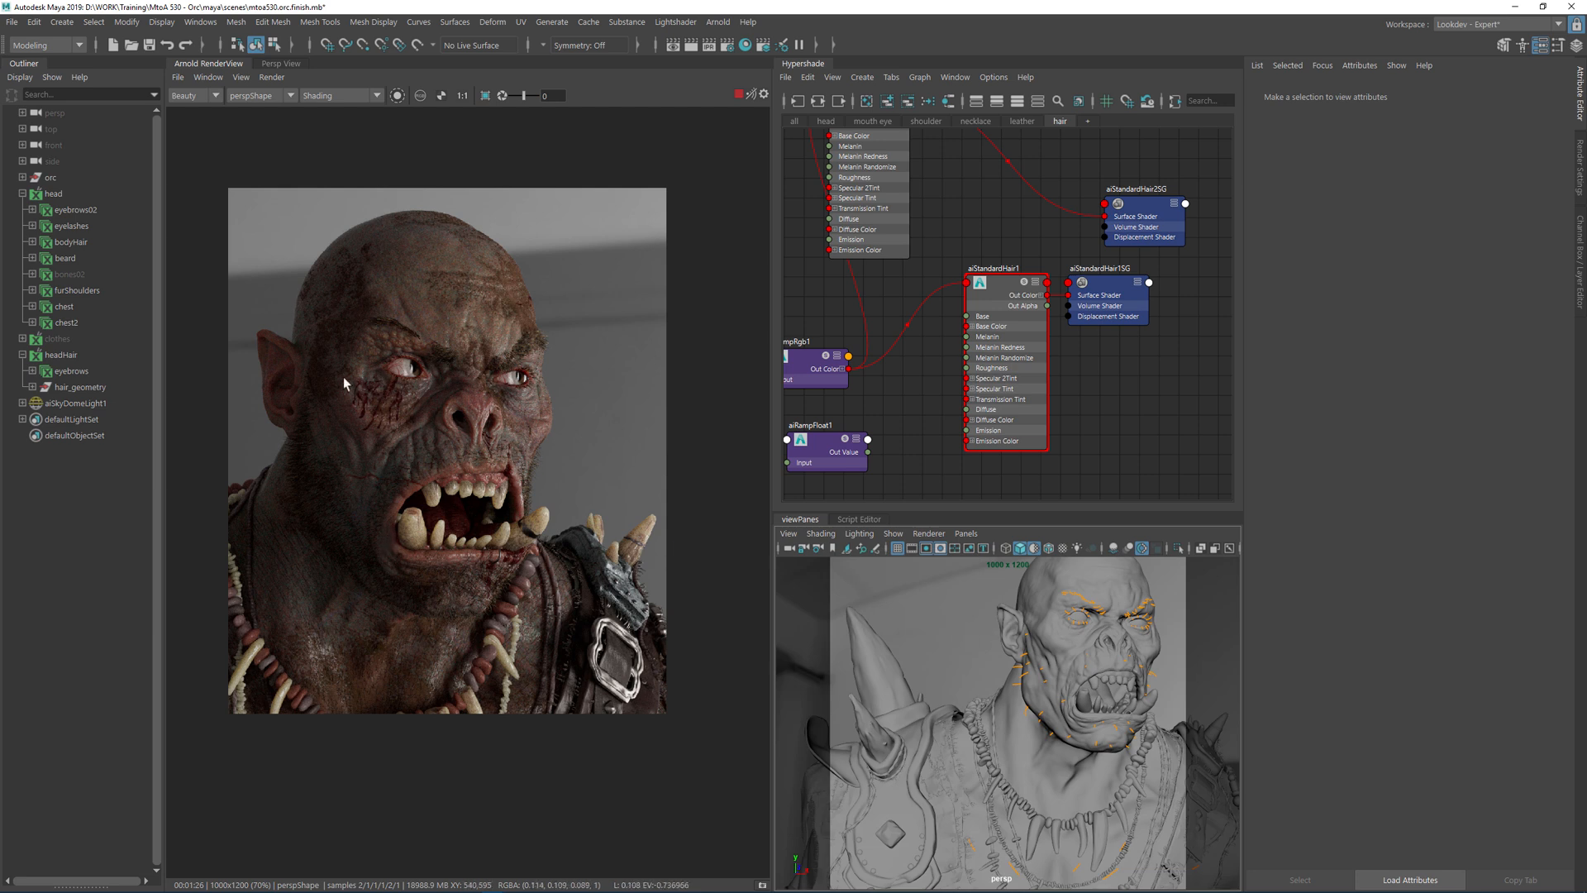
pyautogui.click(742, 97)
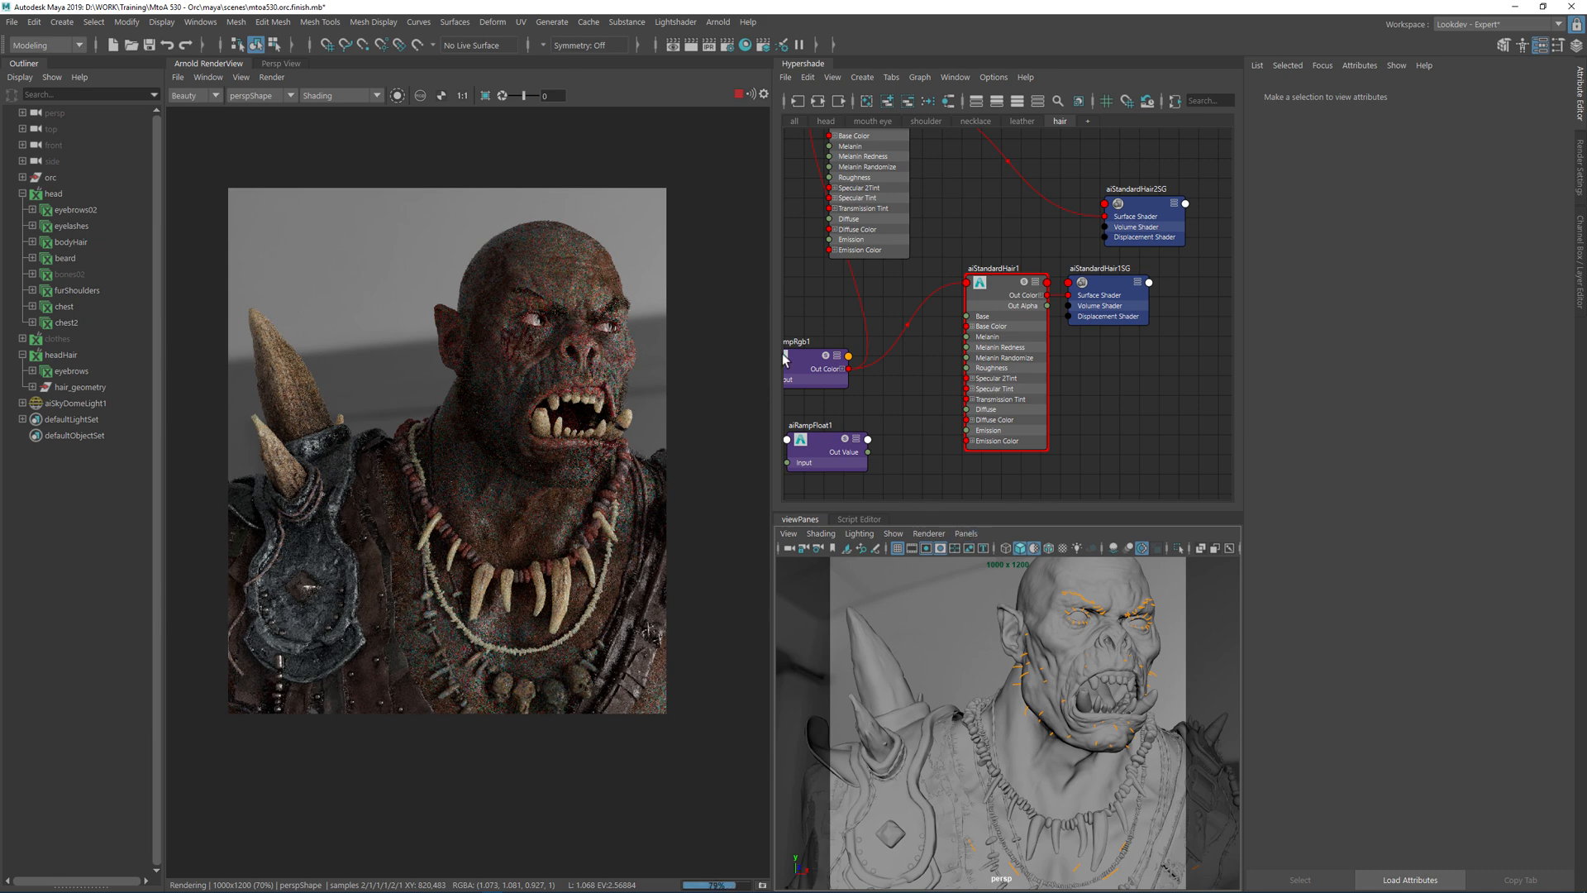
pyautogui.click(994, 211)
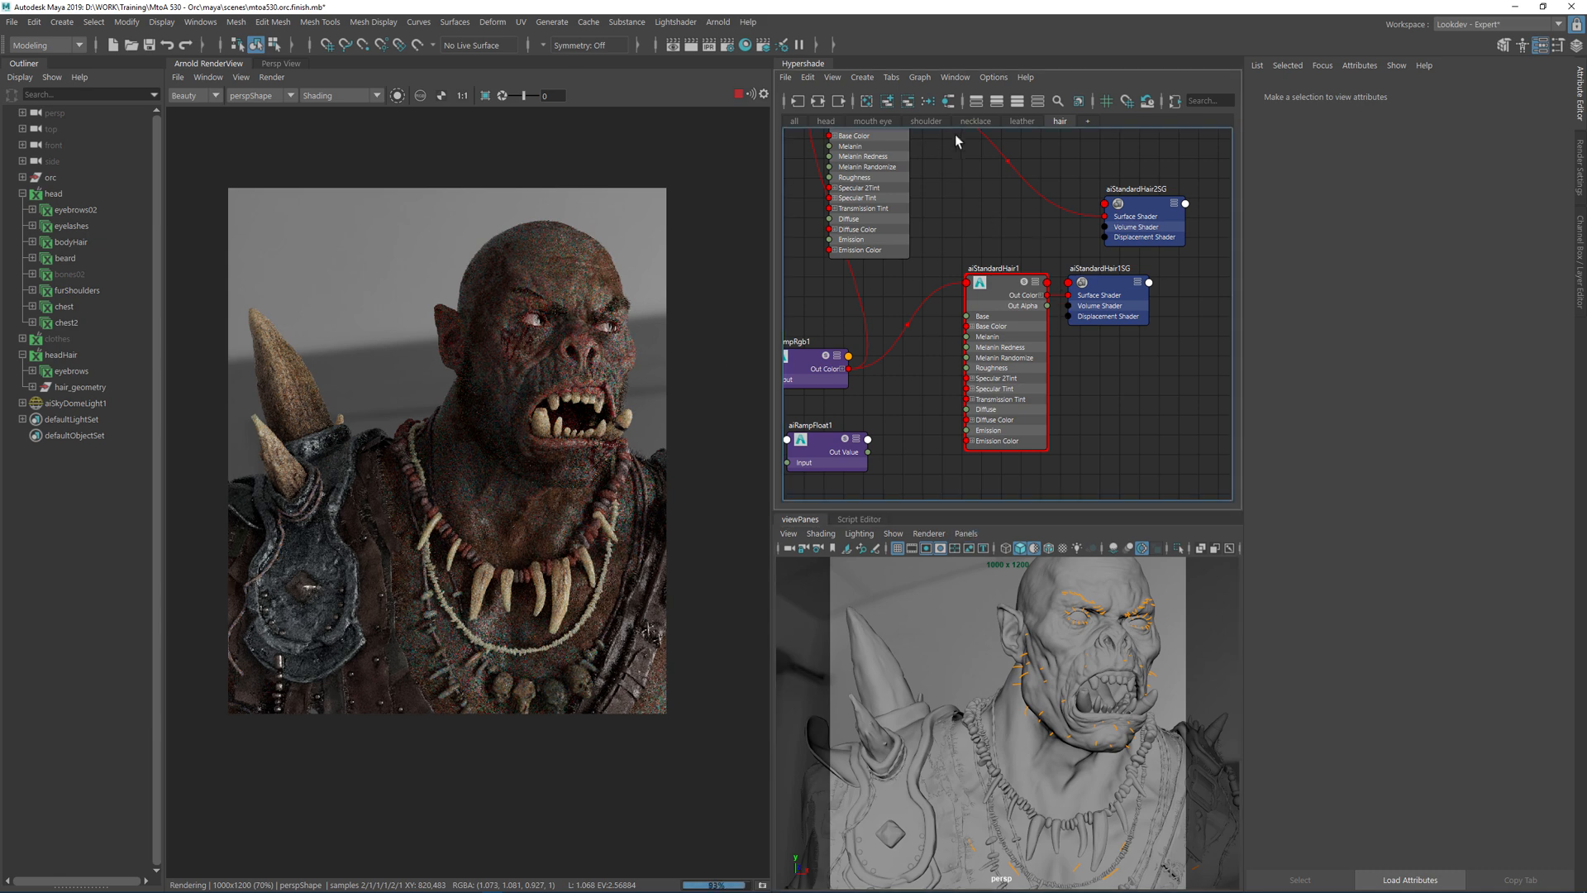
# Set the exposure of aiSkyDomeLight1 to -2
pyautogui.click(85, 403)
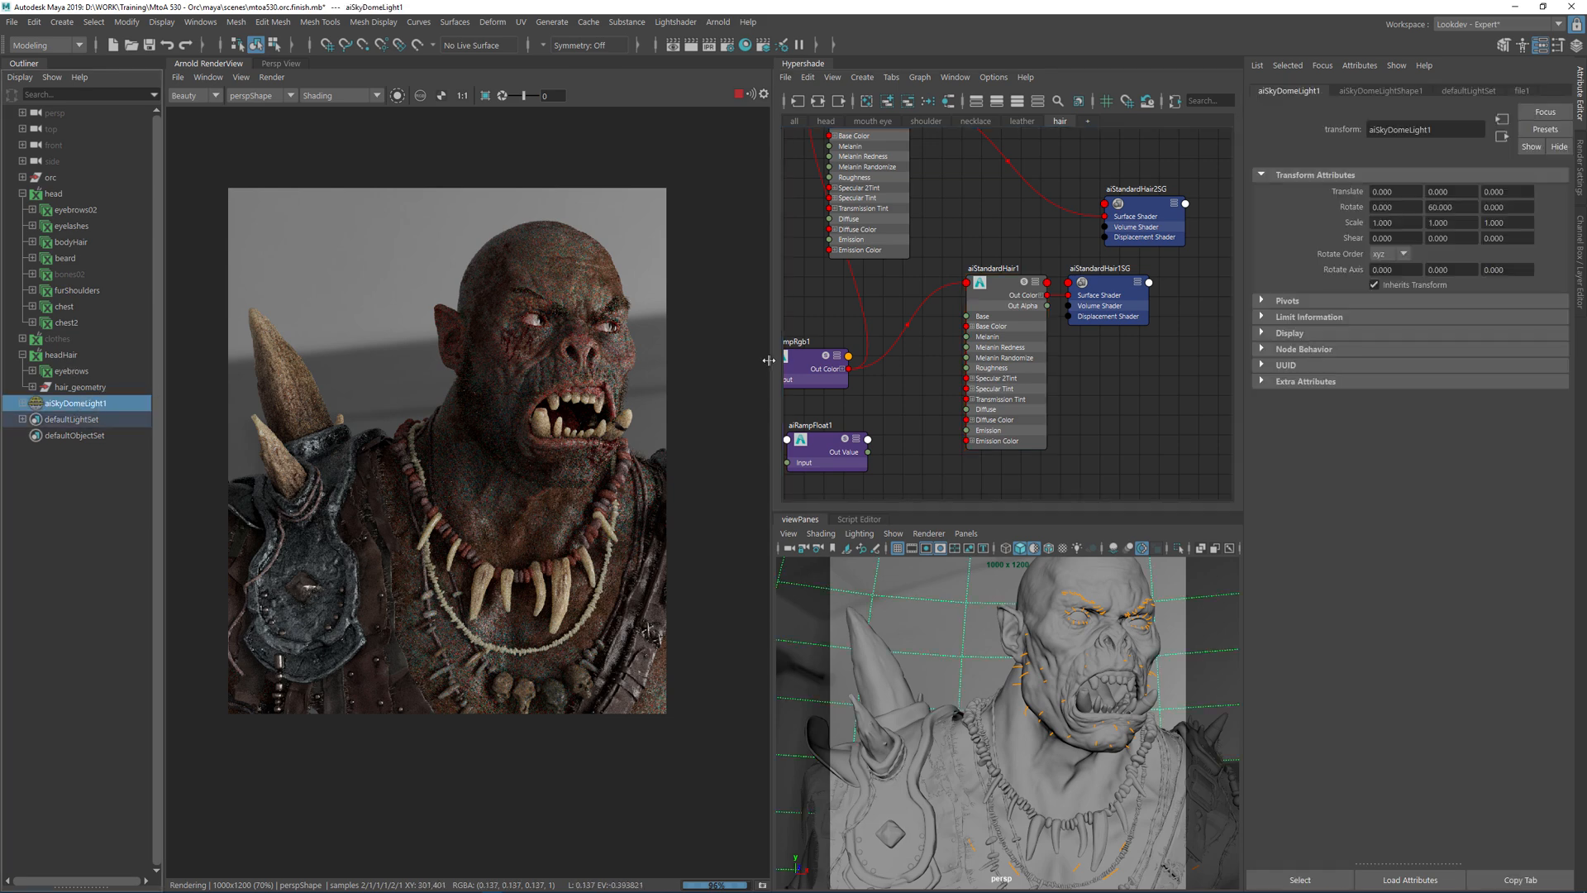
pyautogui.click(1381, 90)
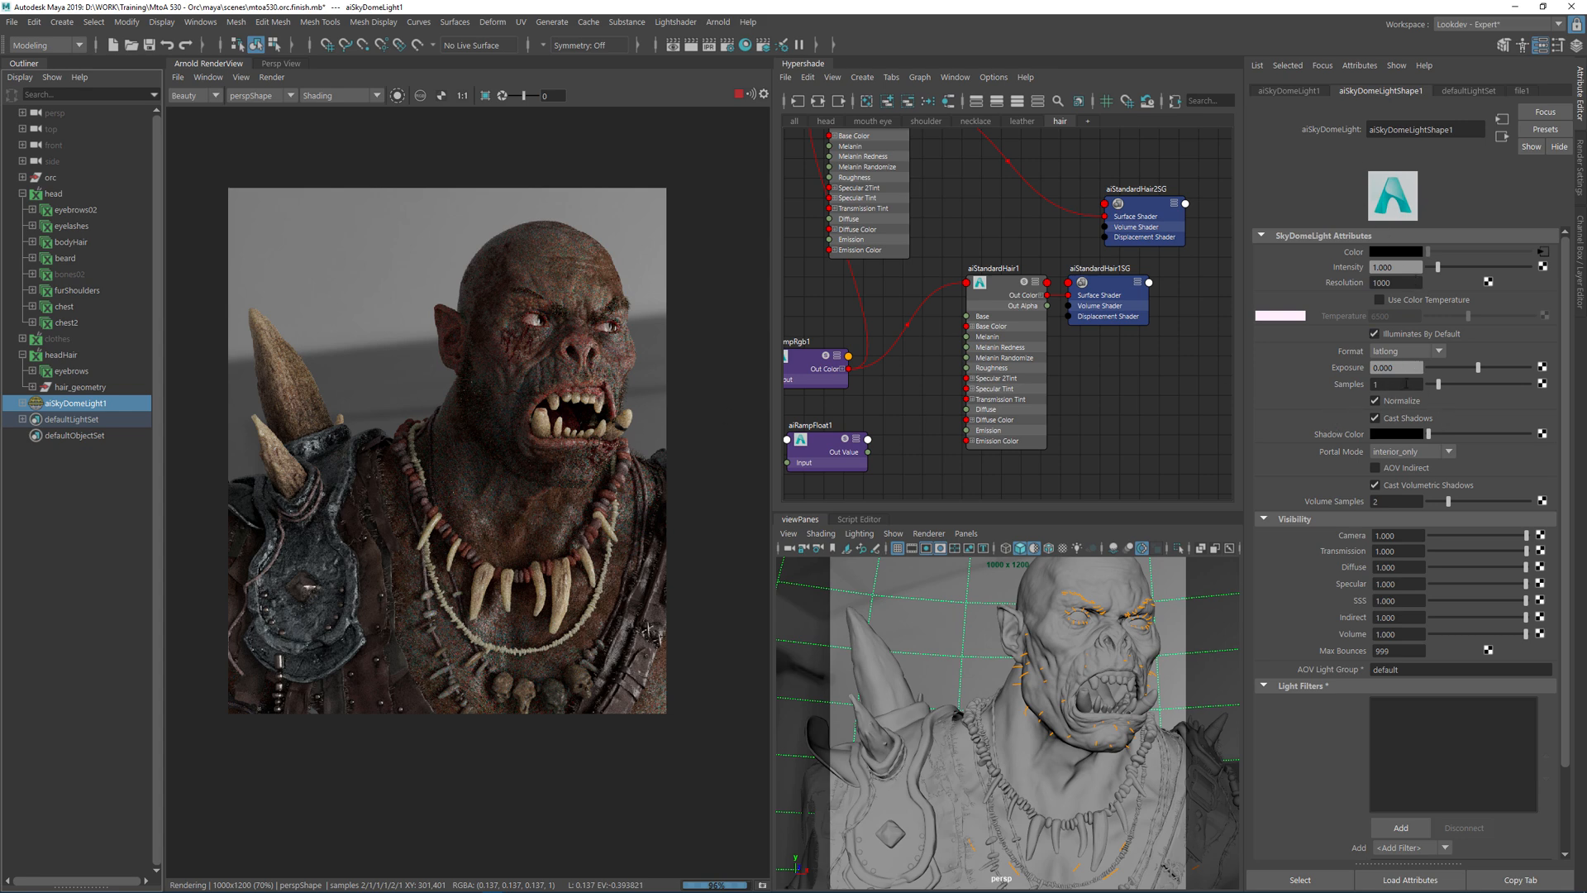
pyautogui.write('-2')
pyautogui.press('Return')
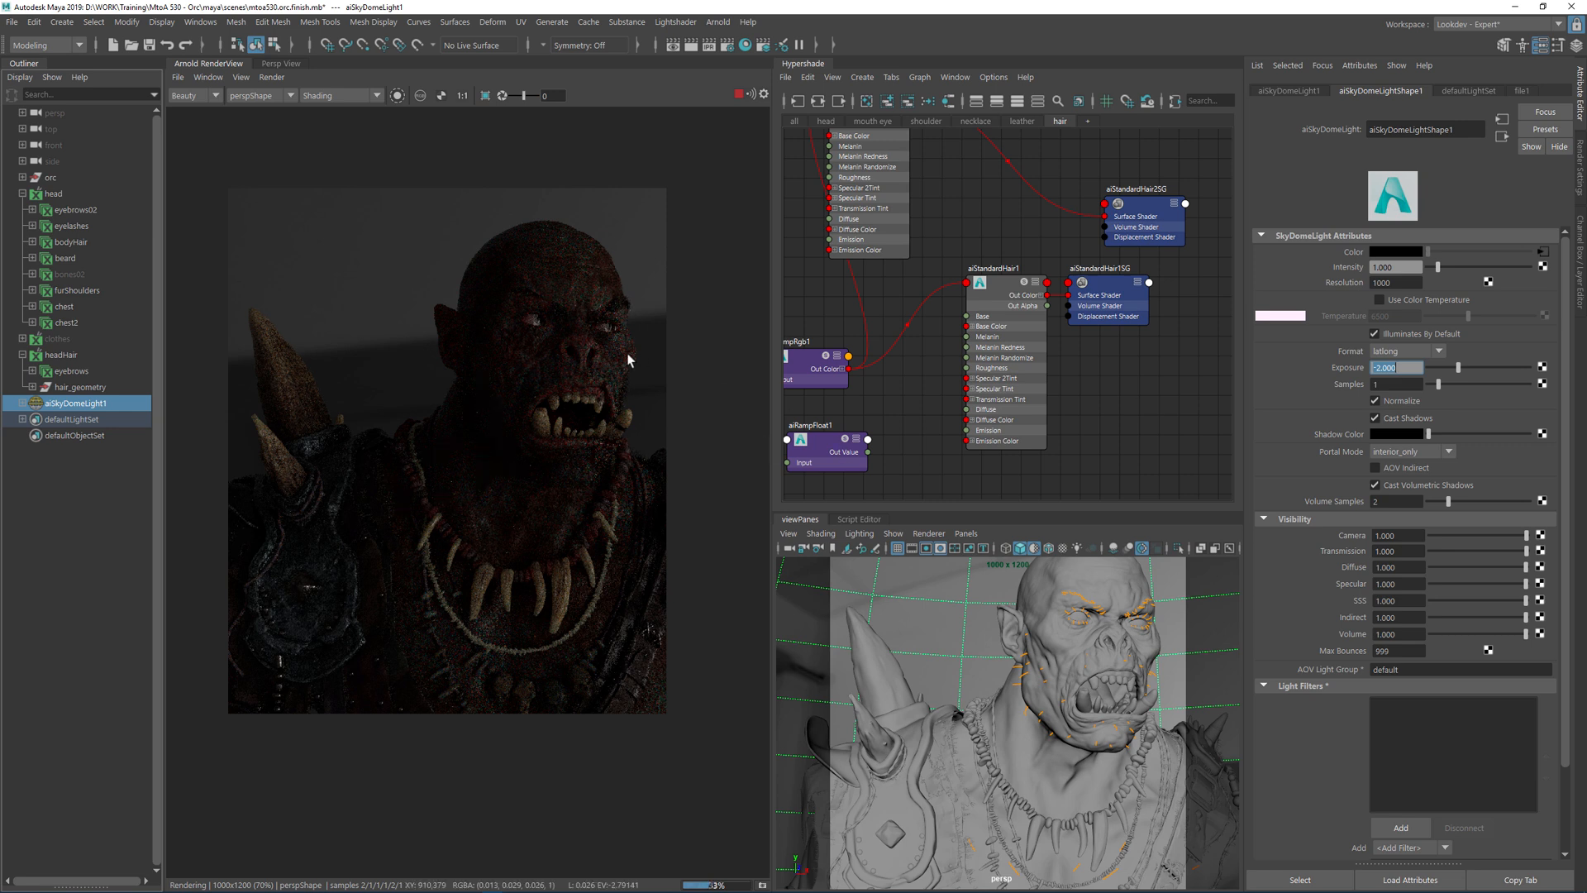
pyautogui.click(1106, 373)
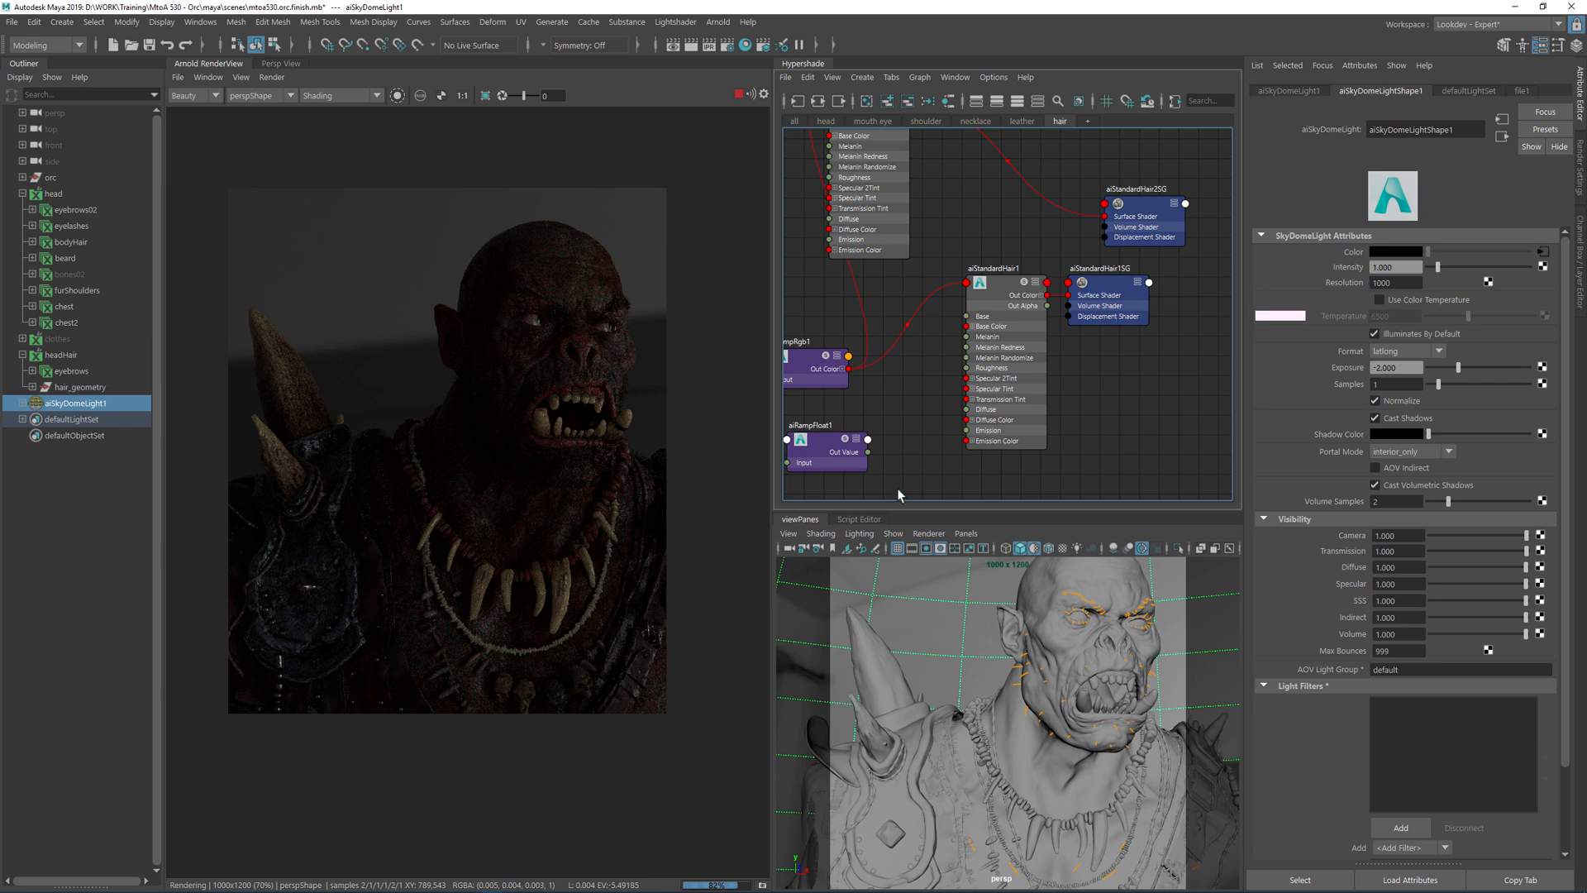
# Create an Arnold area light and look through it in the viewport
pyautogui.click(718, 22)
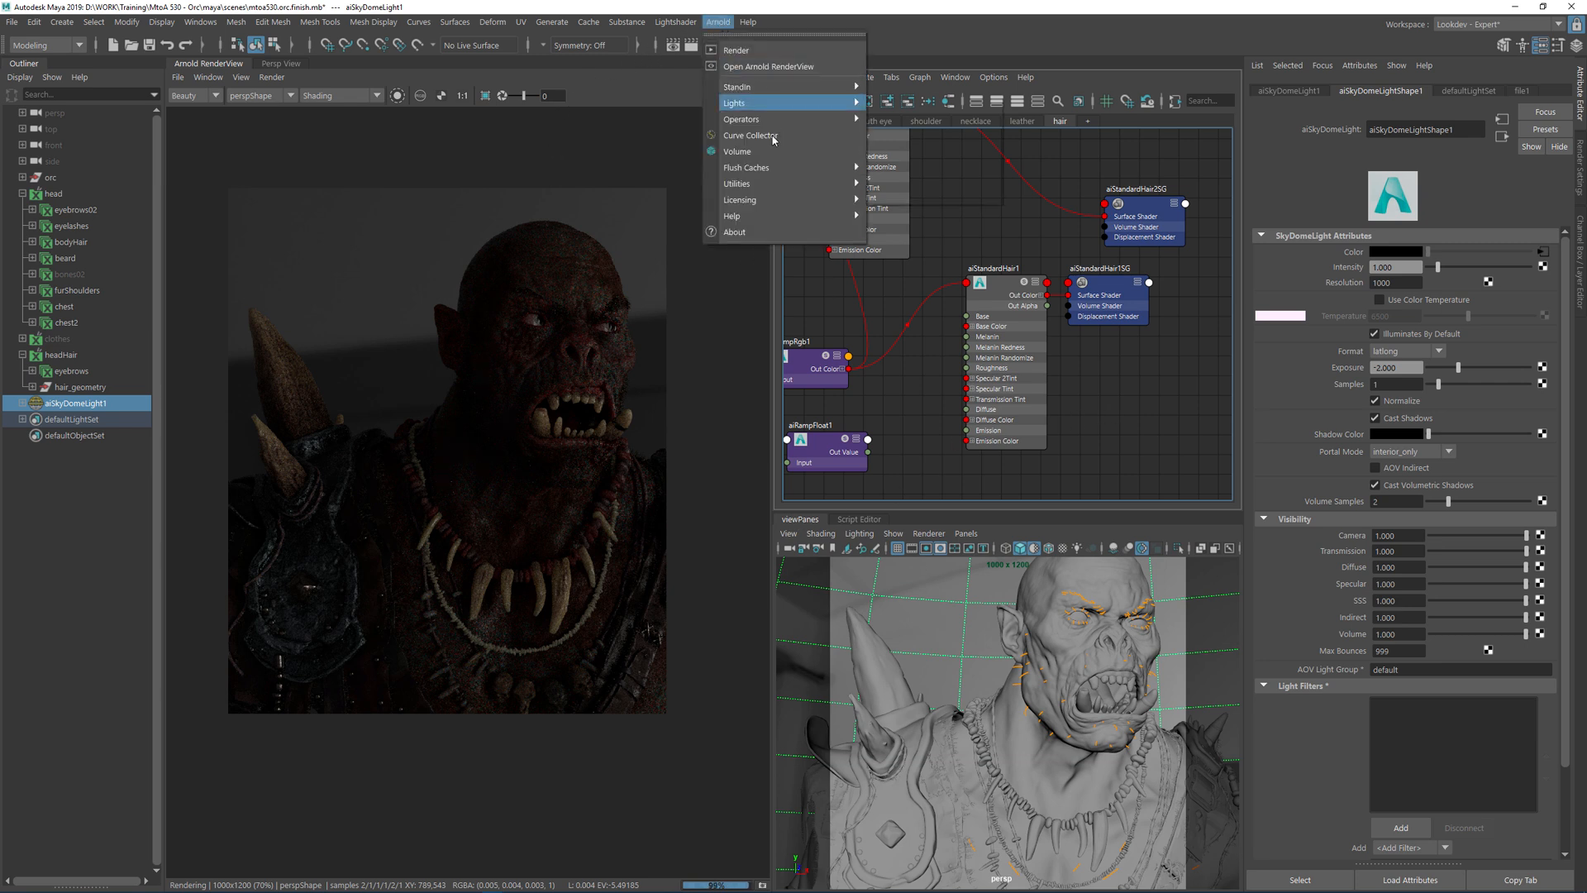
pyautogui.moveTo(780, 104)
pyautogui.click(909, 117)
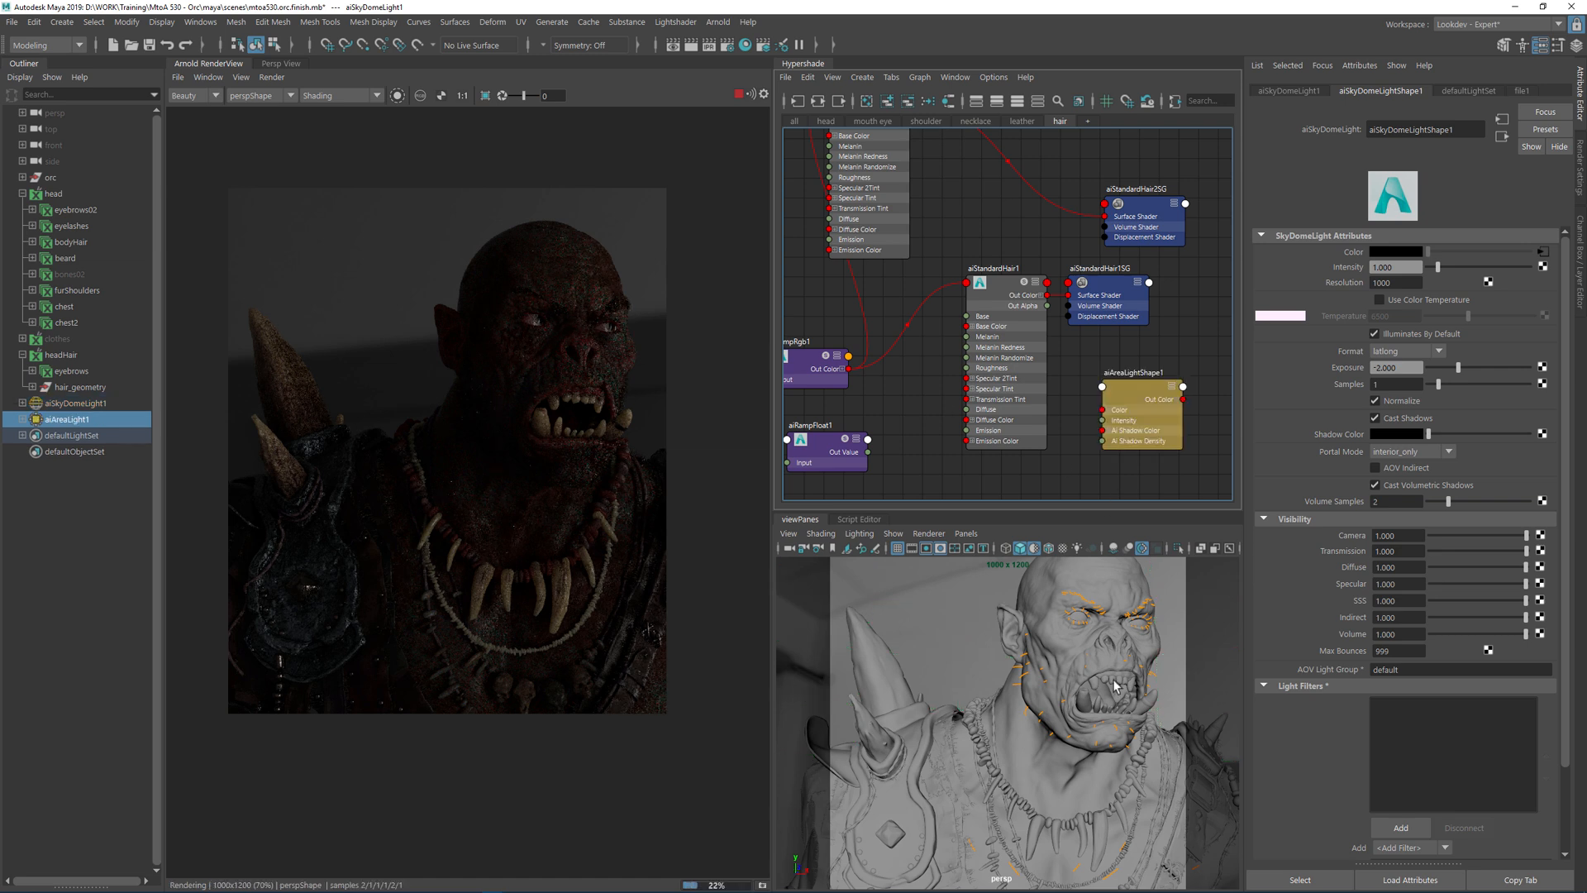
pyautogui.click(964, 534)
pyautogui.click(1008, 603)
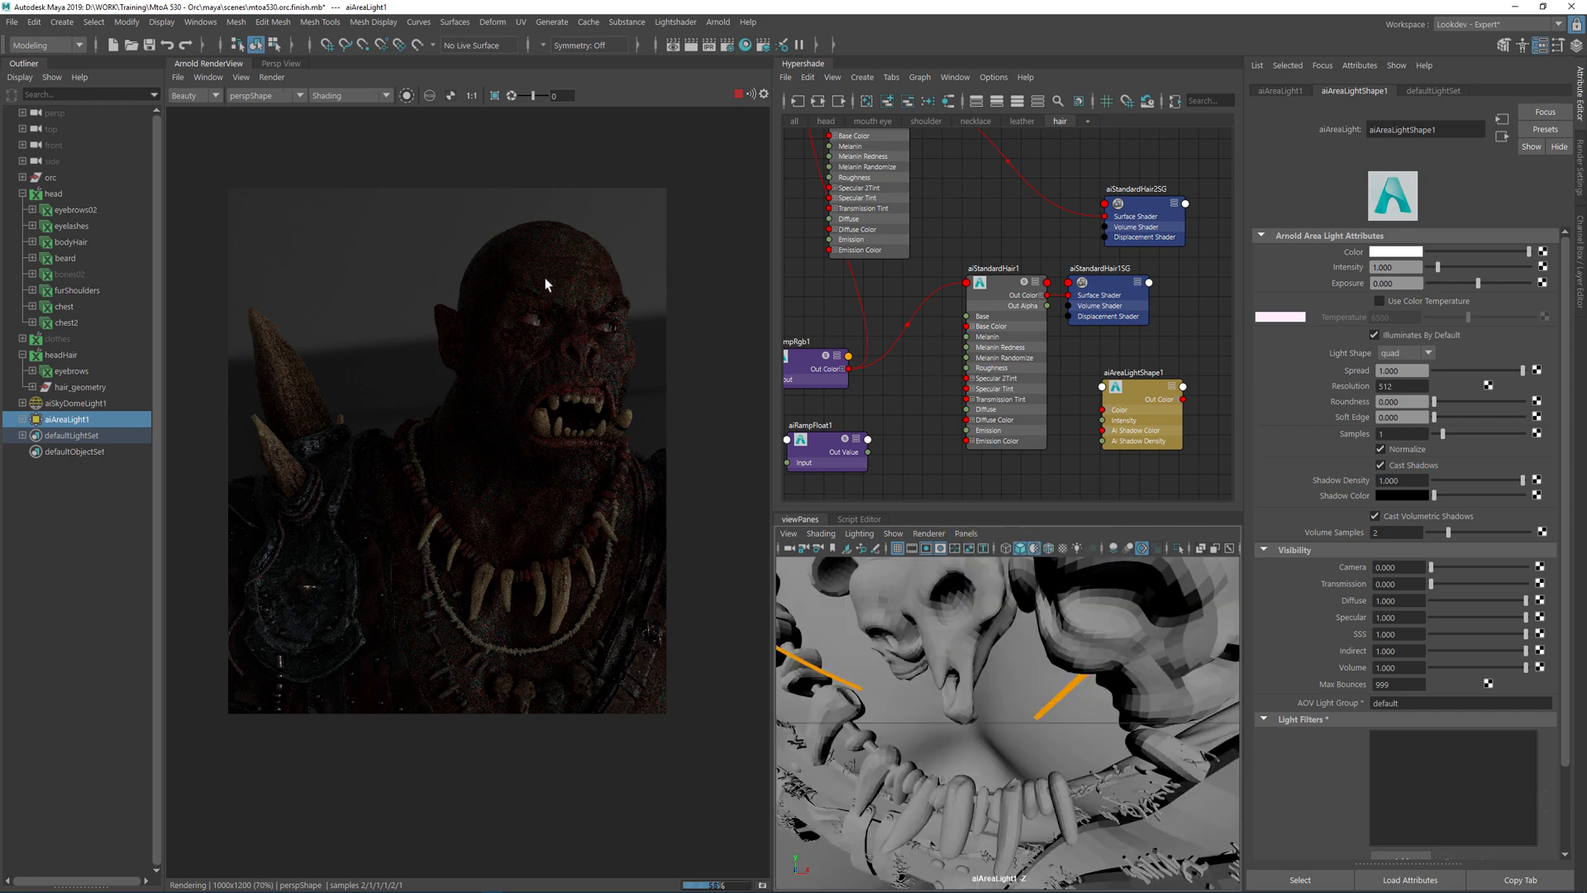
# Mark a small render region beside the orc's forehead and aim the area light at the orc from above and behind
pyautogui.moveTo(583, 214); pyautogui.dragTo(662, 300)
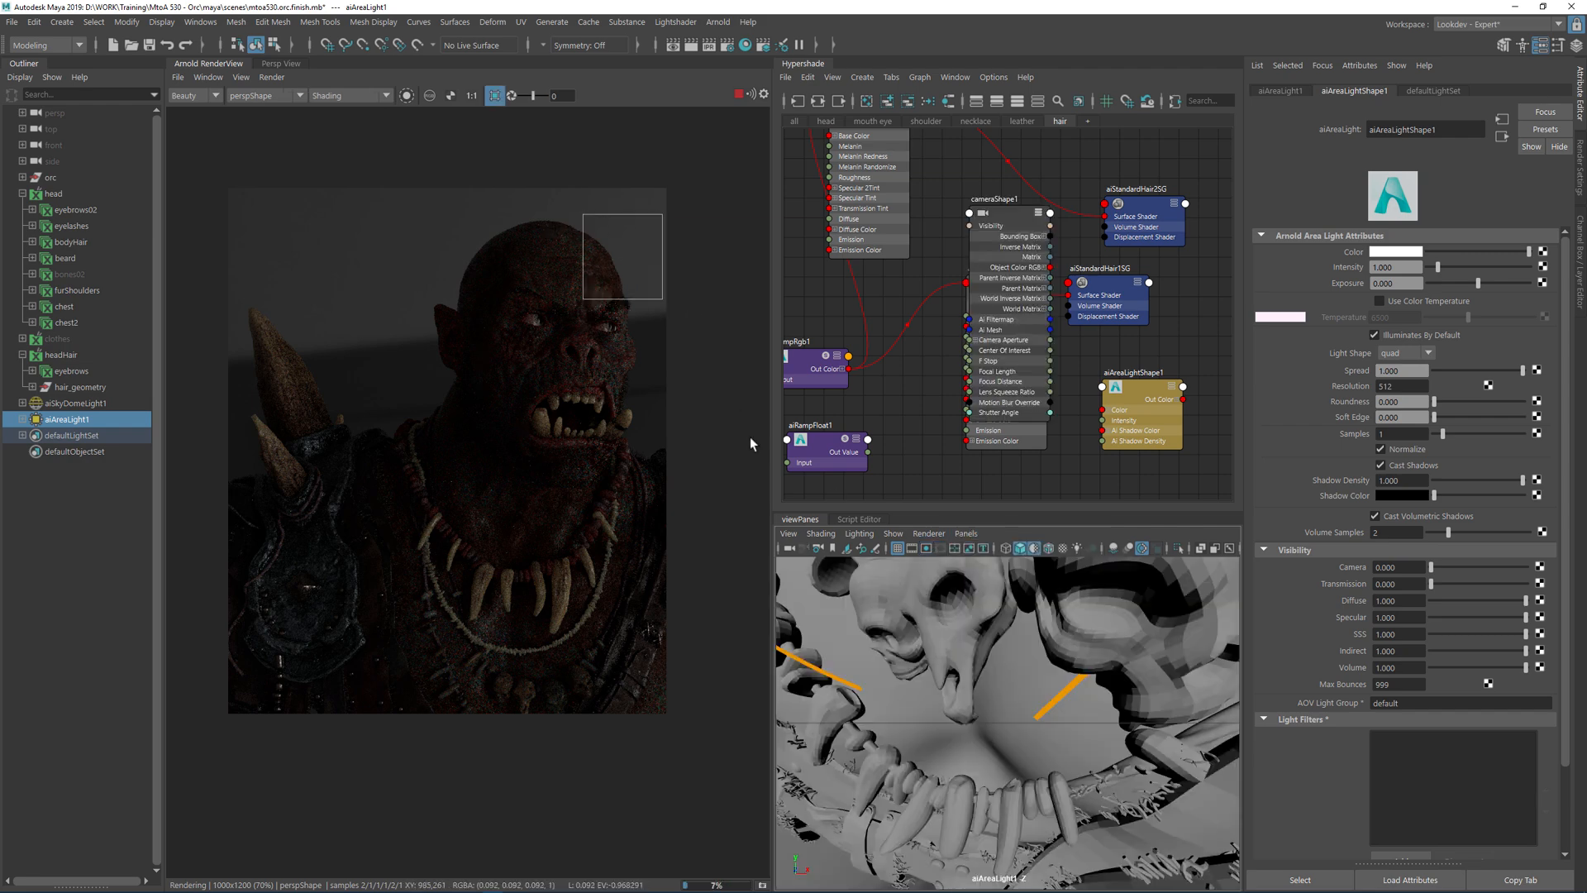
pyautogui.click(51, 179)
pyautogui.press('f')
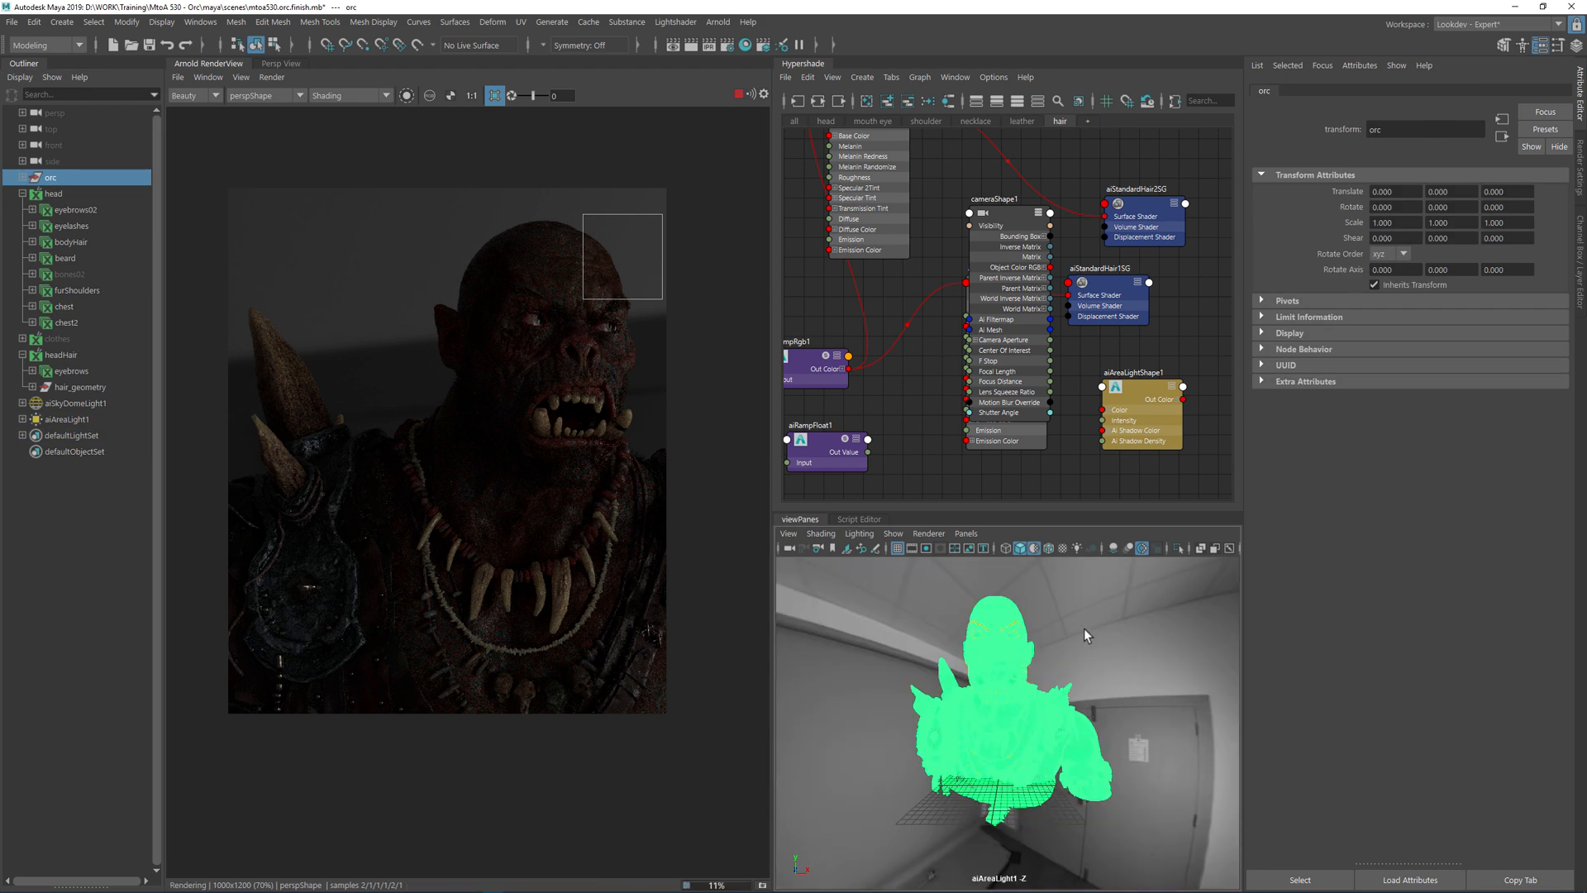
pyautogui.click(1093, 620)
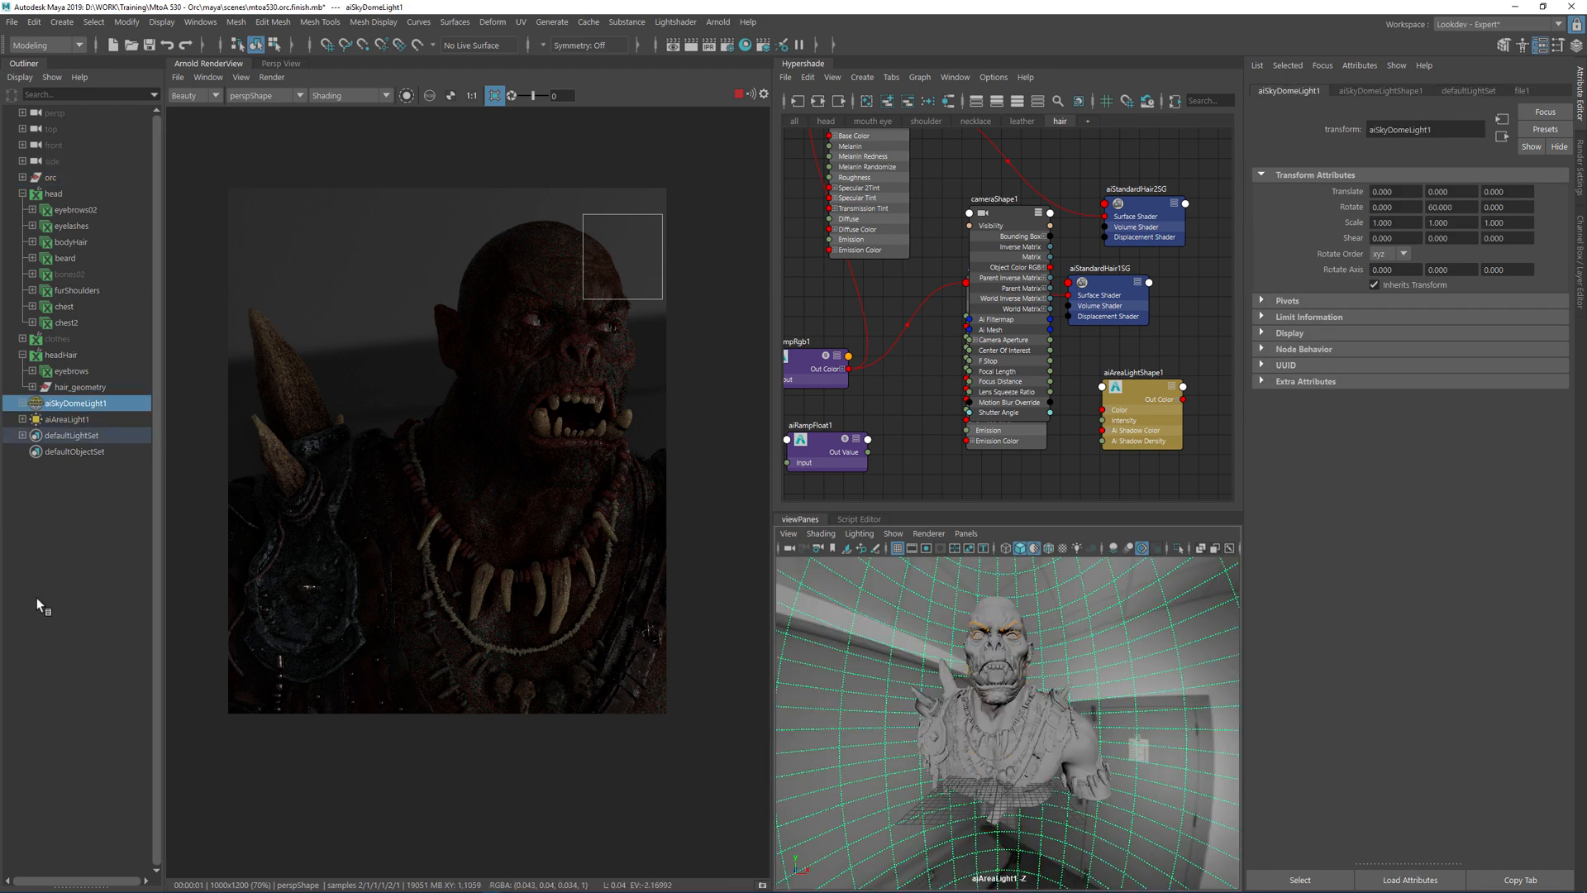
pyautogui.keyDown('alt'); pyautogui.moveTo(1044, 673); pyautogui.dragTo(924, 636); pyautogui.keyUp('alt')
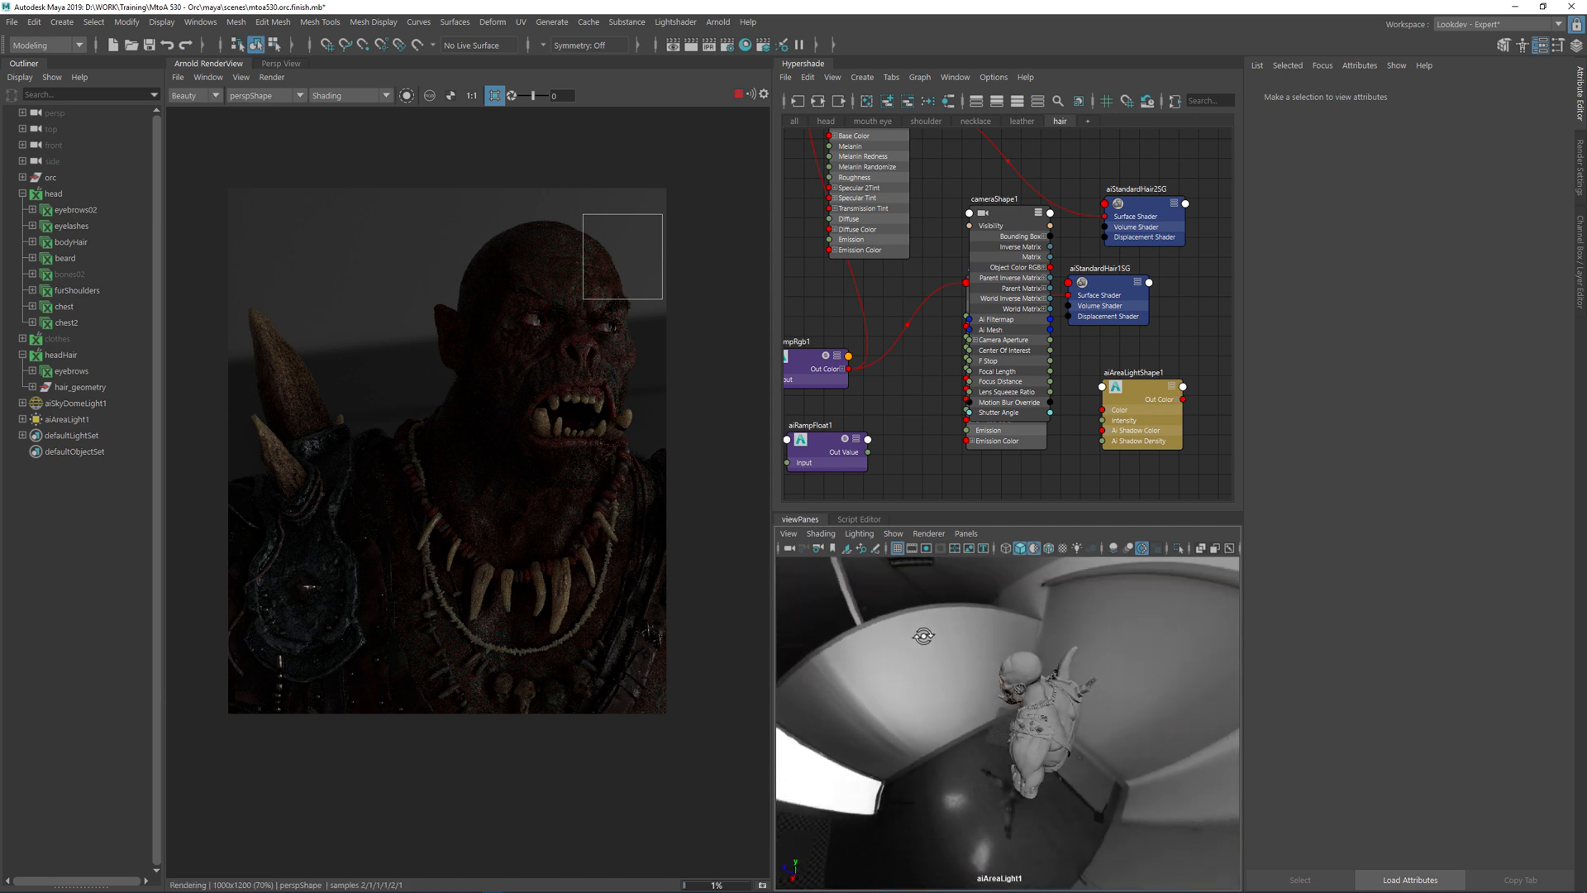
# Create a second perspective camera, persp1, and use it to show both the orc and the area light in the viewport
pyautogui.click(966, 534)
pyautogui.moveTo(1067, 549)
pyautogui.click(1146, 585)
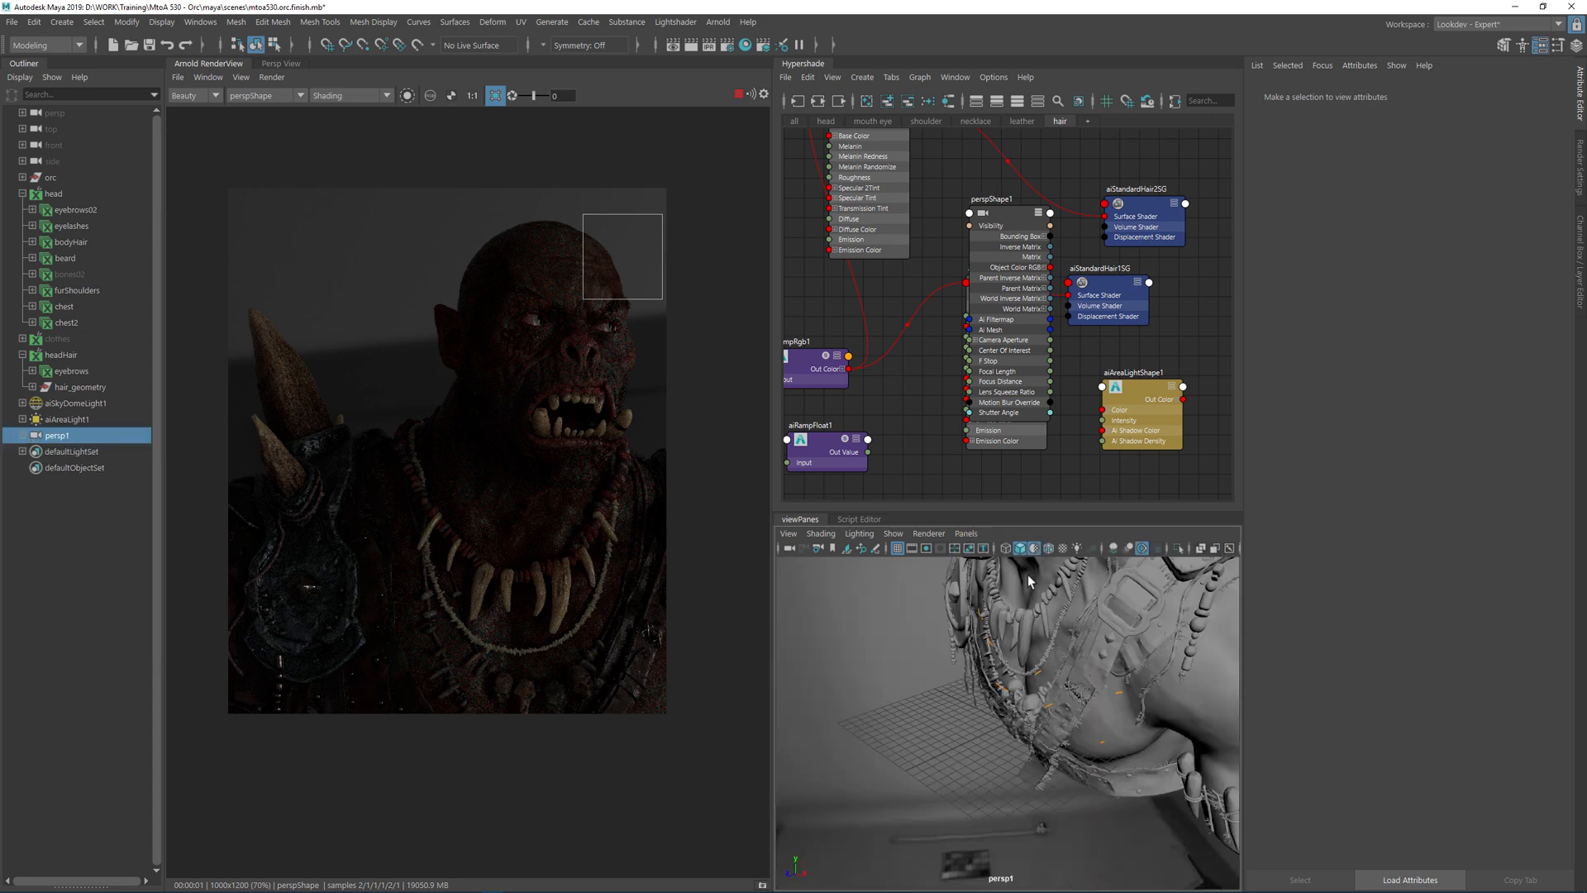
pyautogui.click(966, 534)
pyautogui.moveTo(998, 554)
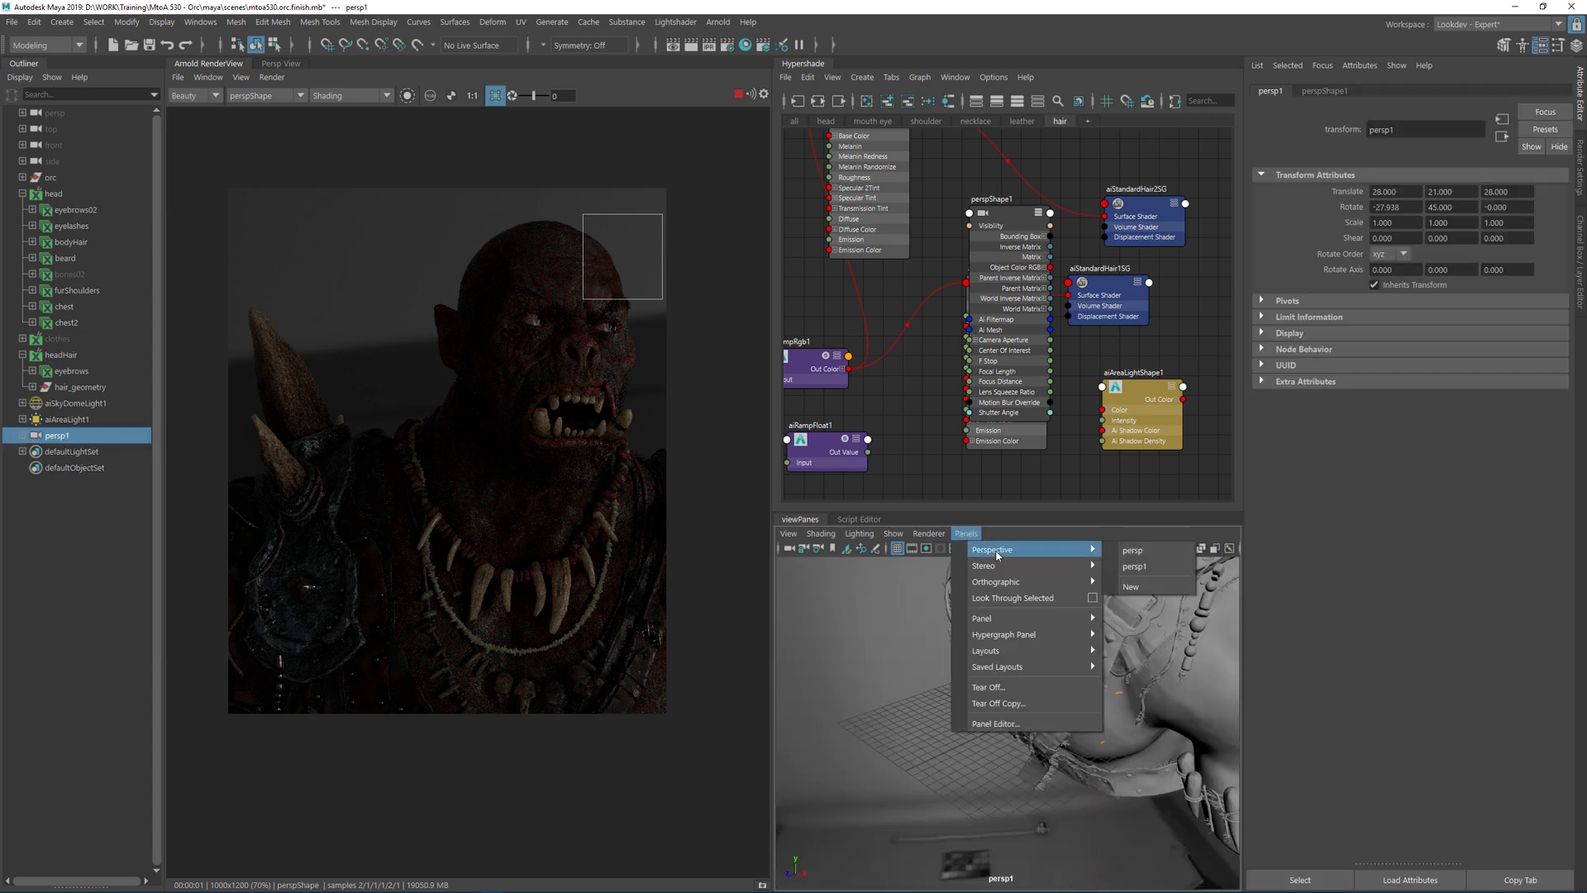
pyautogui.click(1149, 569)
pyautogui.scroll(-8, 970, 678)
pyautogui.keyDown('alt'); pyautogui.moveTo(970, 678); pyautogui.dragTo(1055, 711); pyautogui.keyUp('alt')
# Switch the Arnold RenderView to Lighting shading and scale the area light uniformly to 1.465
pyautogui.click(1086, 607)
pyautogui.press('r')
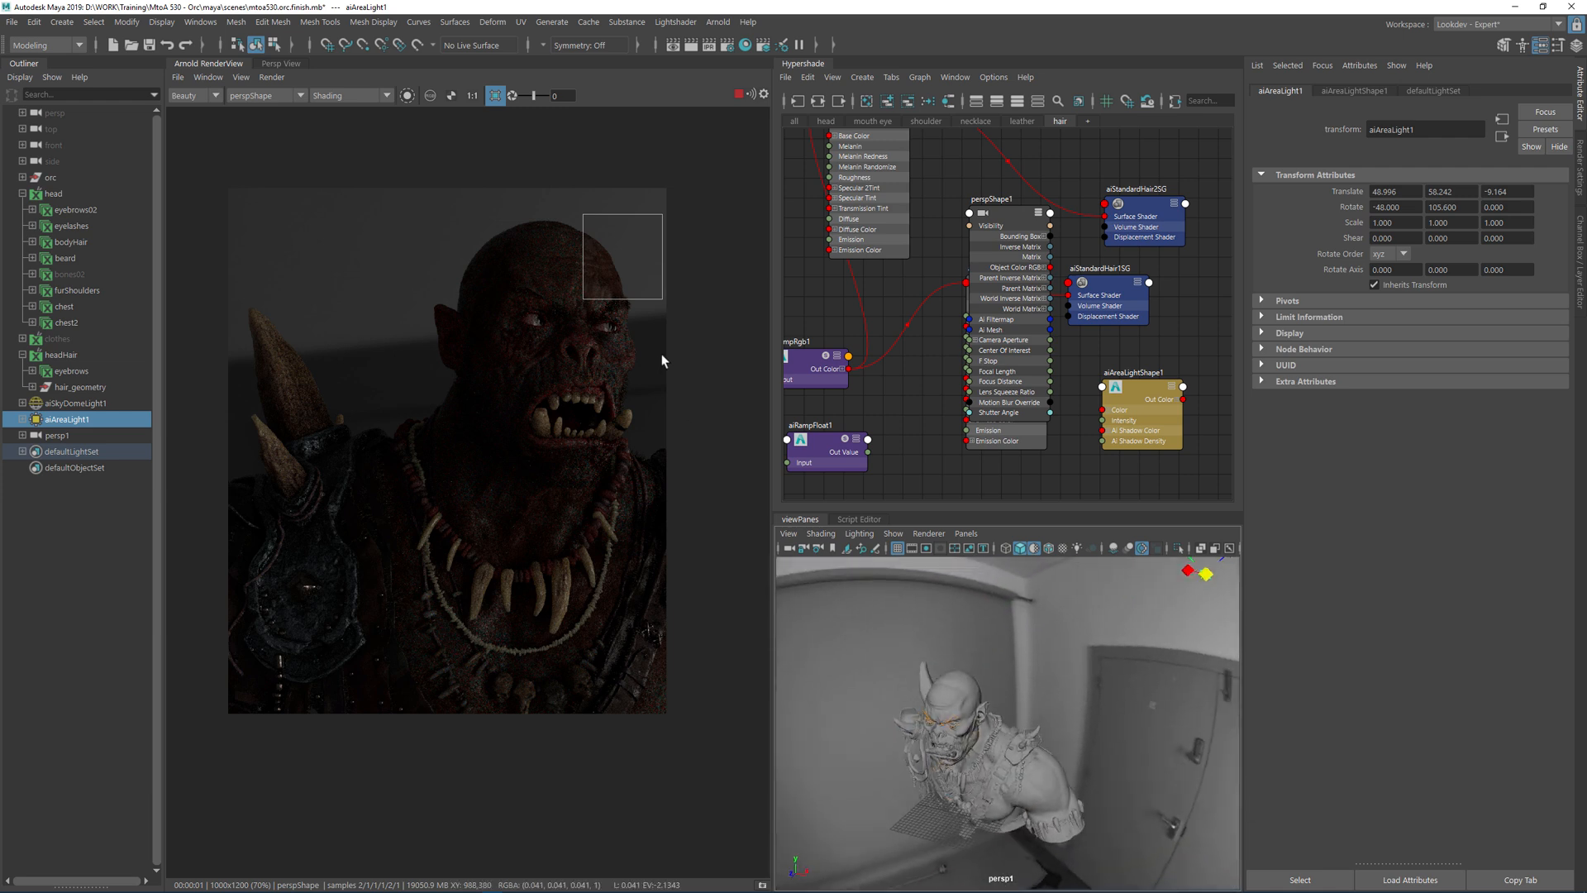
pyautogui.keyDown('alt'); pyautogui.moveTo(1126, 612); pyautogui.dragTo(1075, 628); pyautogui.keyUp('alt')
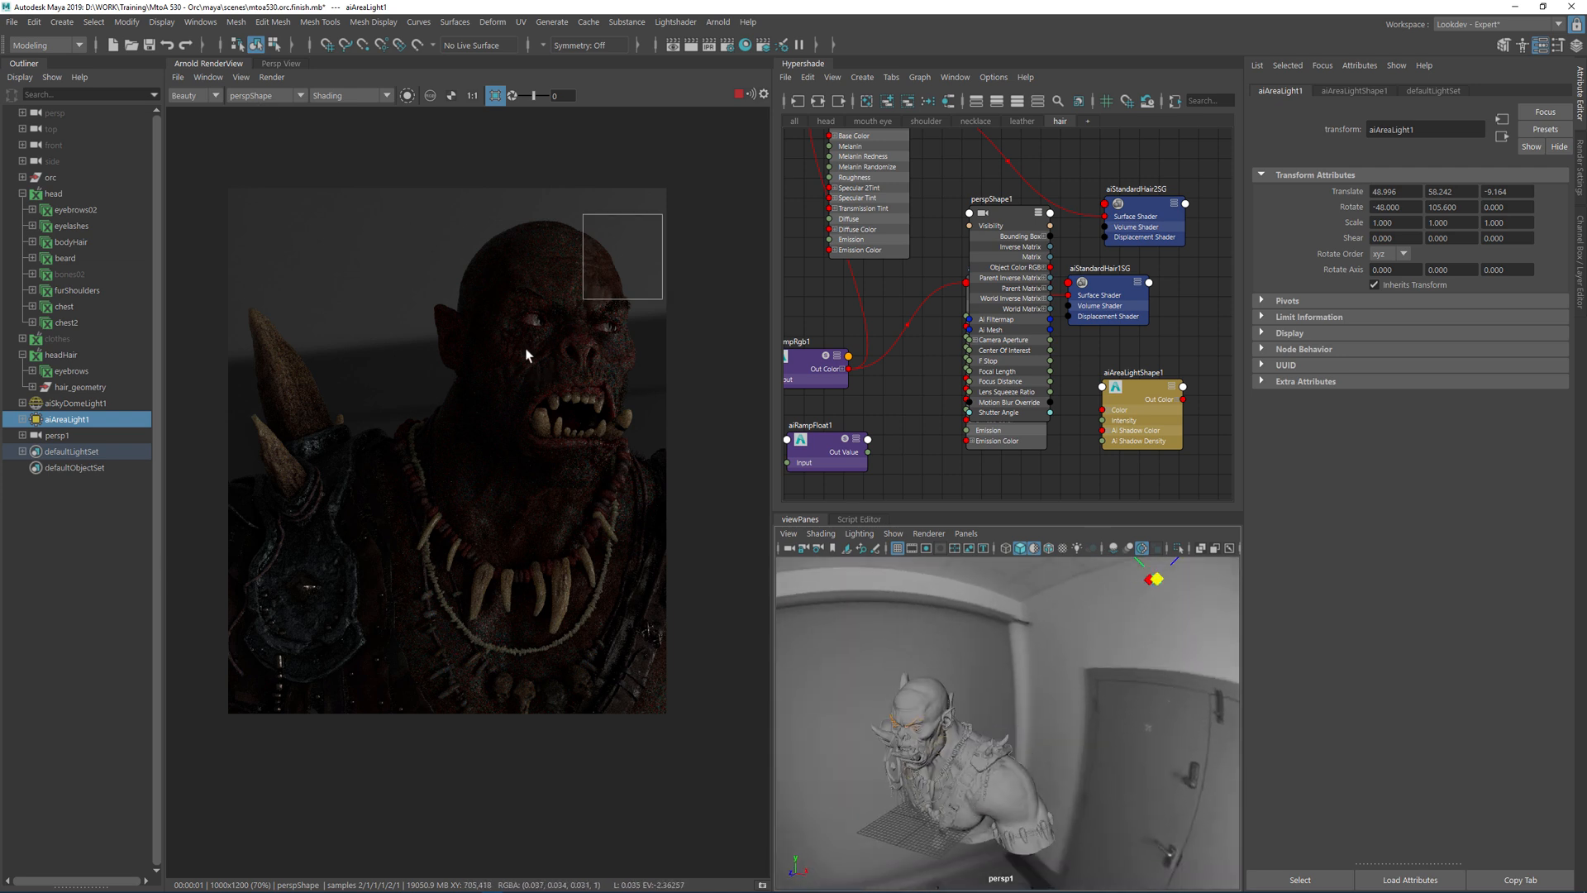
pyautogui.click(329, 97)
pyautogui.click(335, 133)
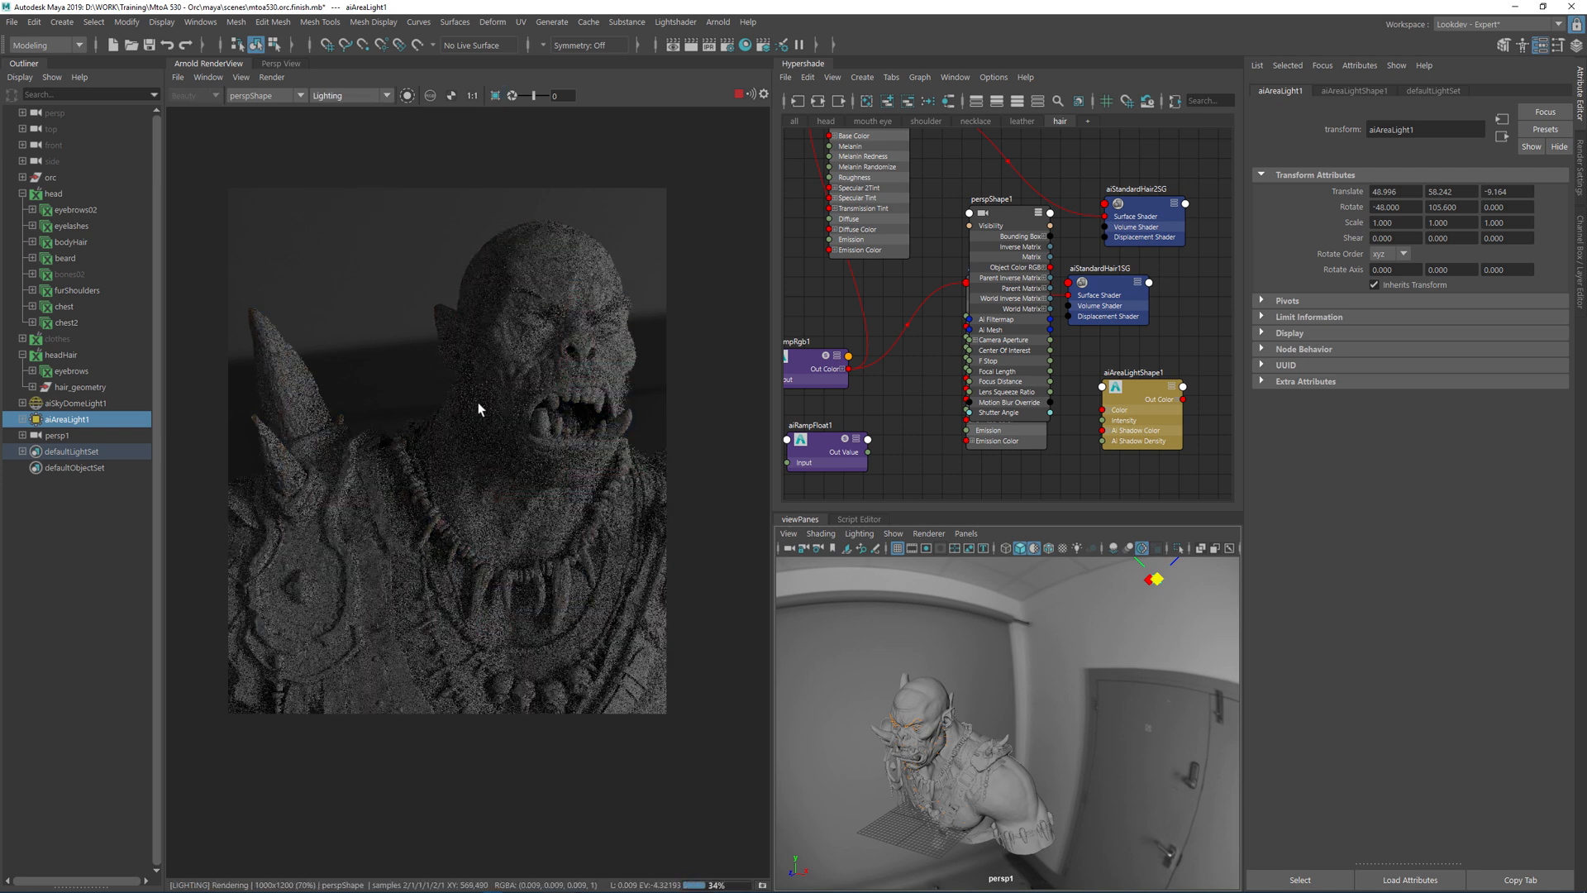
pyautogui.keyDown('alt'); pyautogui.moveTo(1084, 613); pyautogui.dragTo(1179, 579); pyautogui.keyUp('alt')
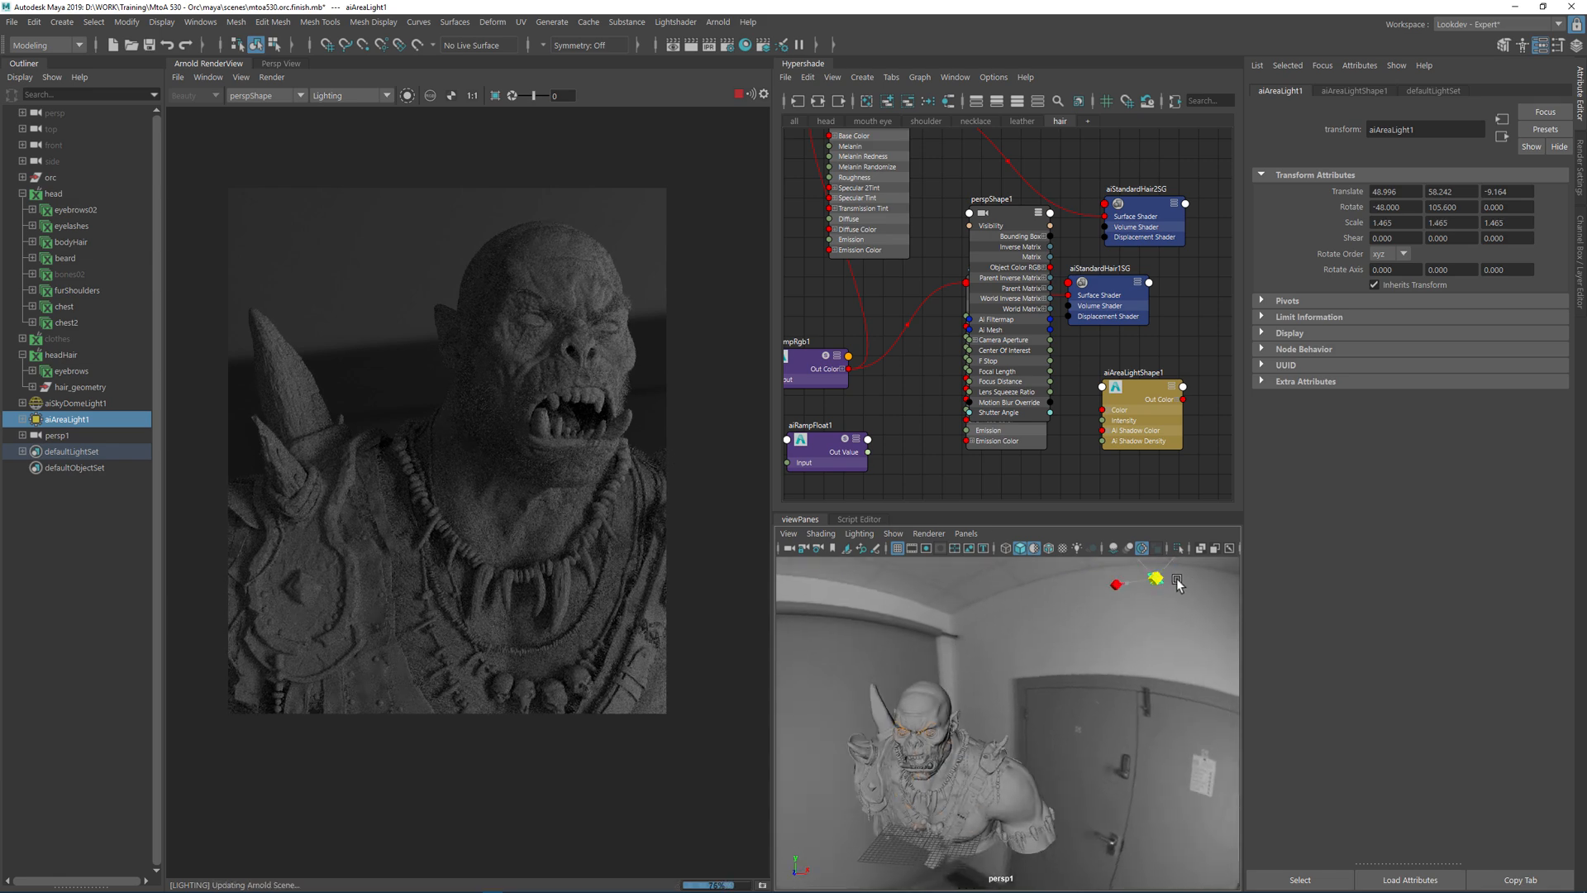
# Set the area light's exposure to 12
pyautogui.click(1349, 89)
pyautogui.press('BackSpace')
pyautogui.press('BackSpace')
pyautogui.press('BackSpace')
pyautogui.press('BackSpace')
pyautogui.press('BackSpace')
pyautogui.write('12')
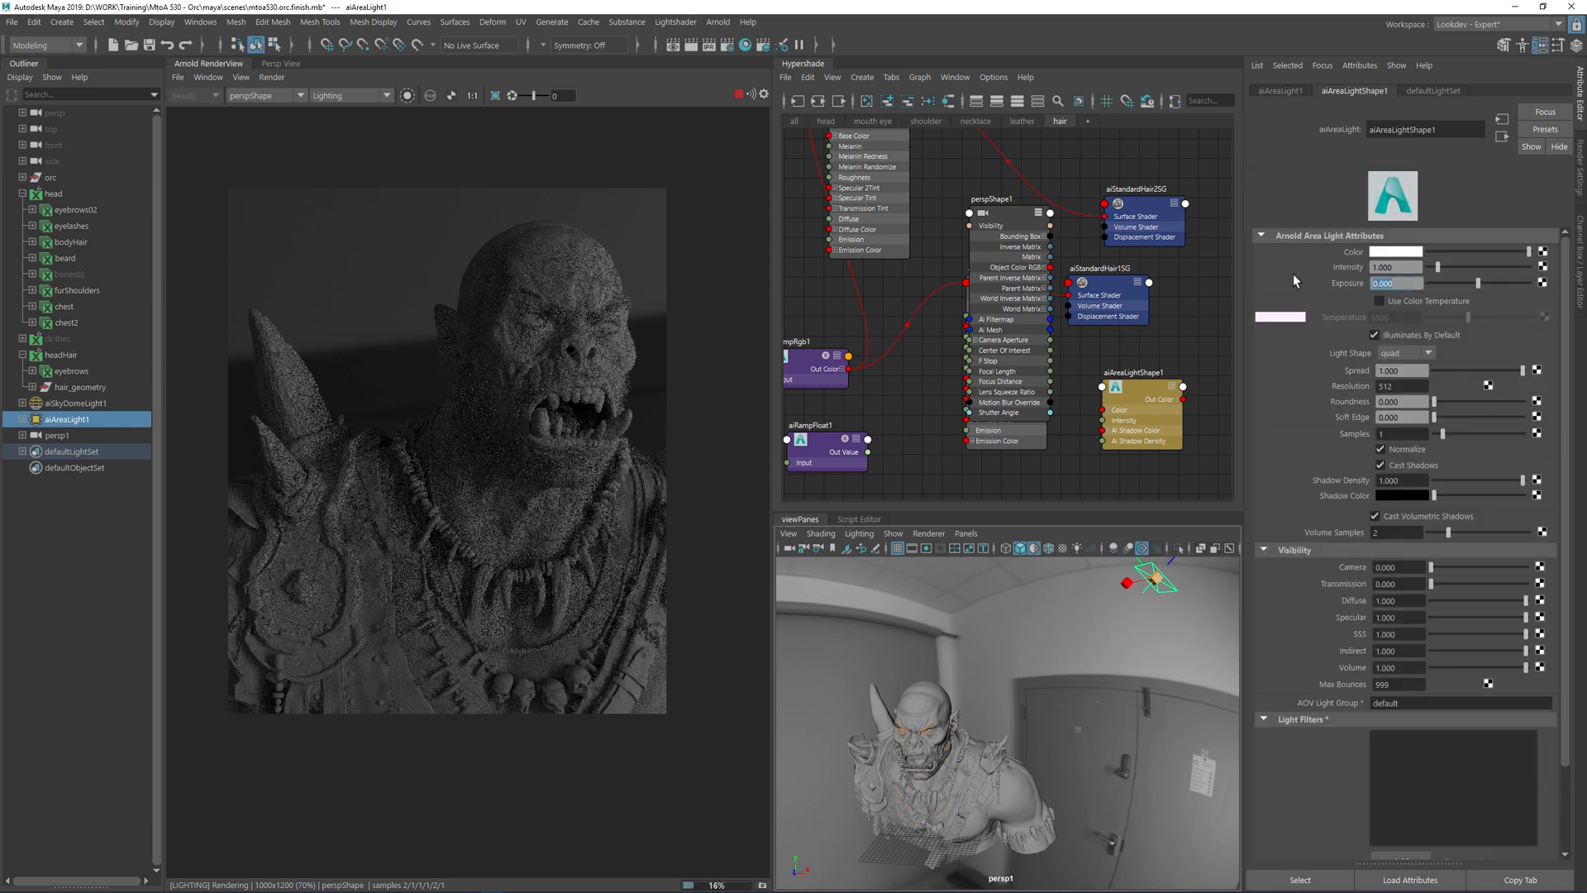
pyautogui.press('Return')
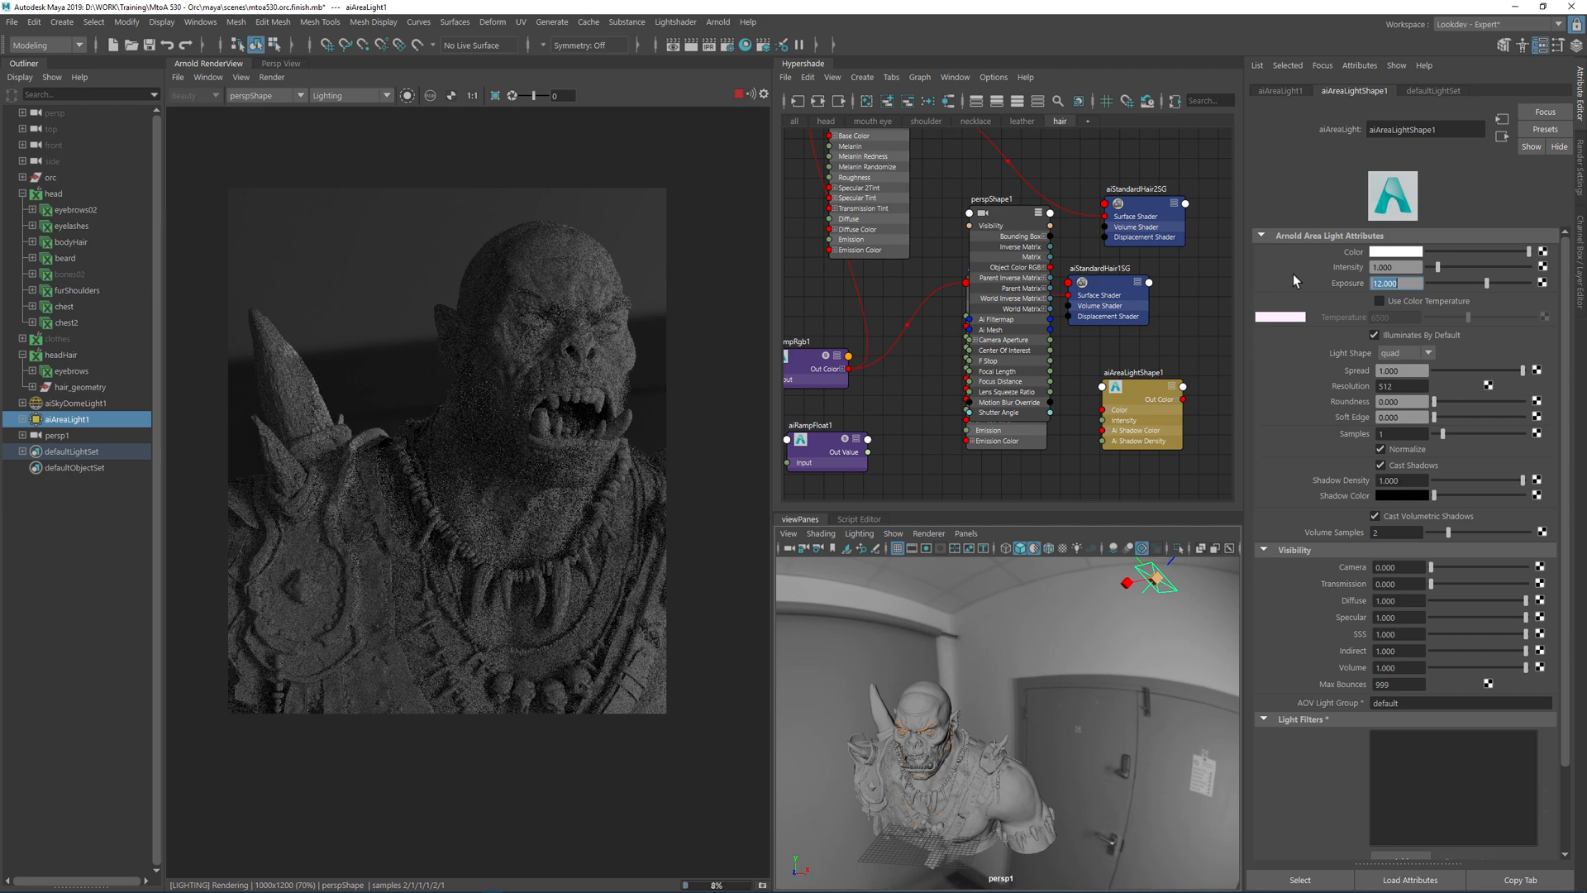
# Redraw the render region over the orc's face and set the area light's exposure to 16
pyautogui.keyDown('ctrl'); pyautogui.moveTo(523, 203); pyautogui.dragTo(676, 468); pyautogui.keyUp('ctrl')
pyautogui.scroll(3, 633, 278)
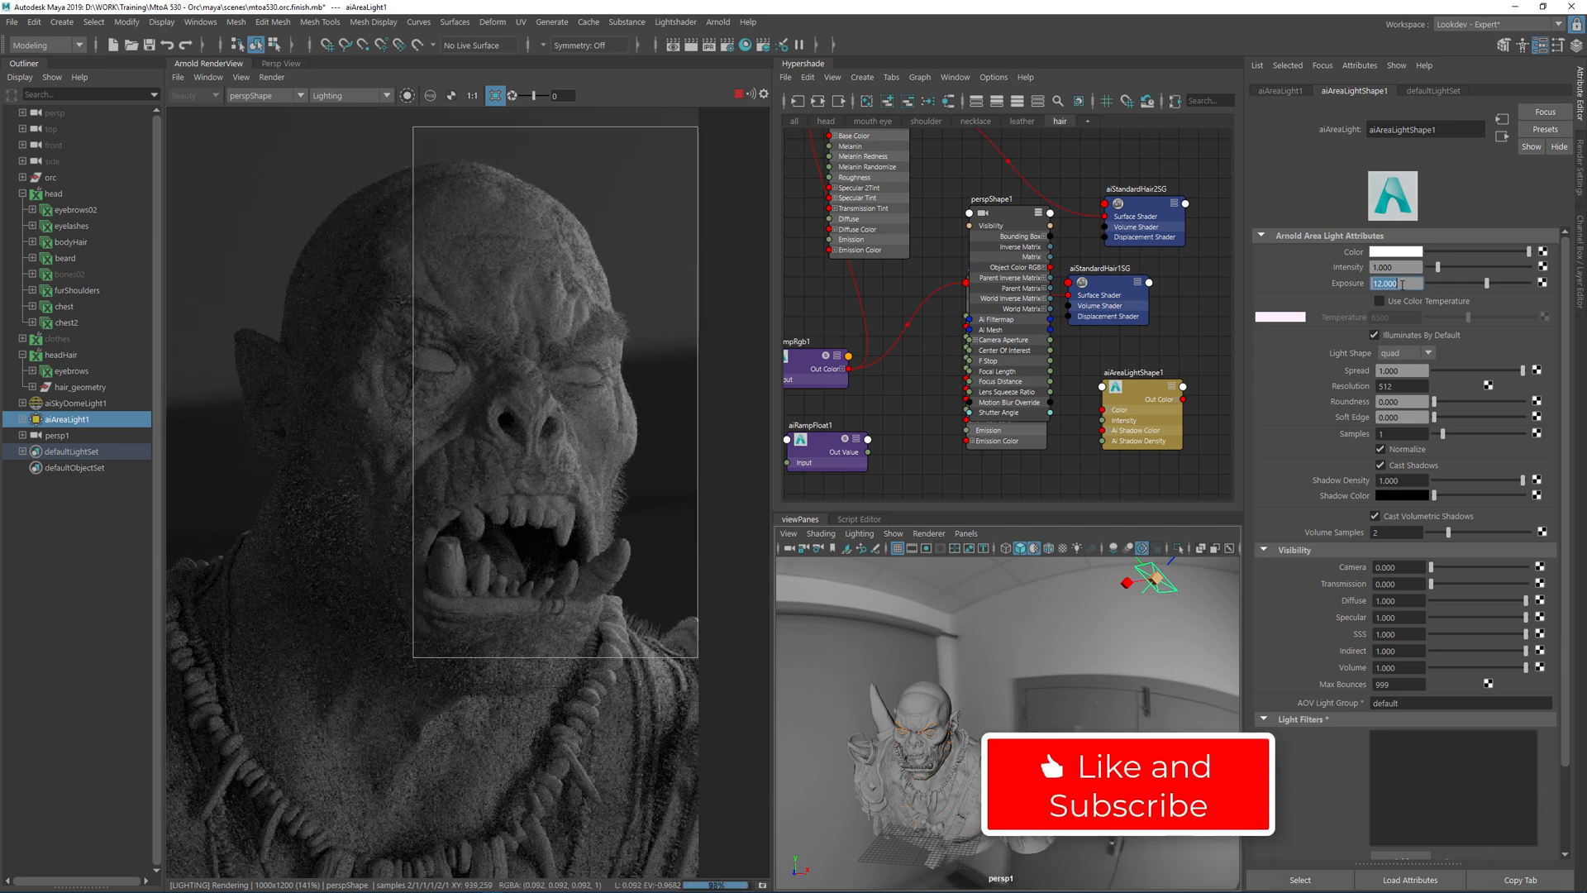
pyautogui.write('16')
pyautogui.press('Return')
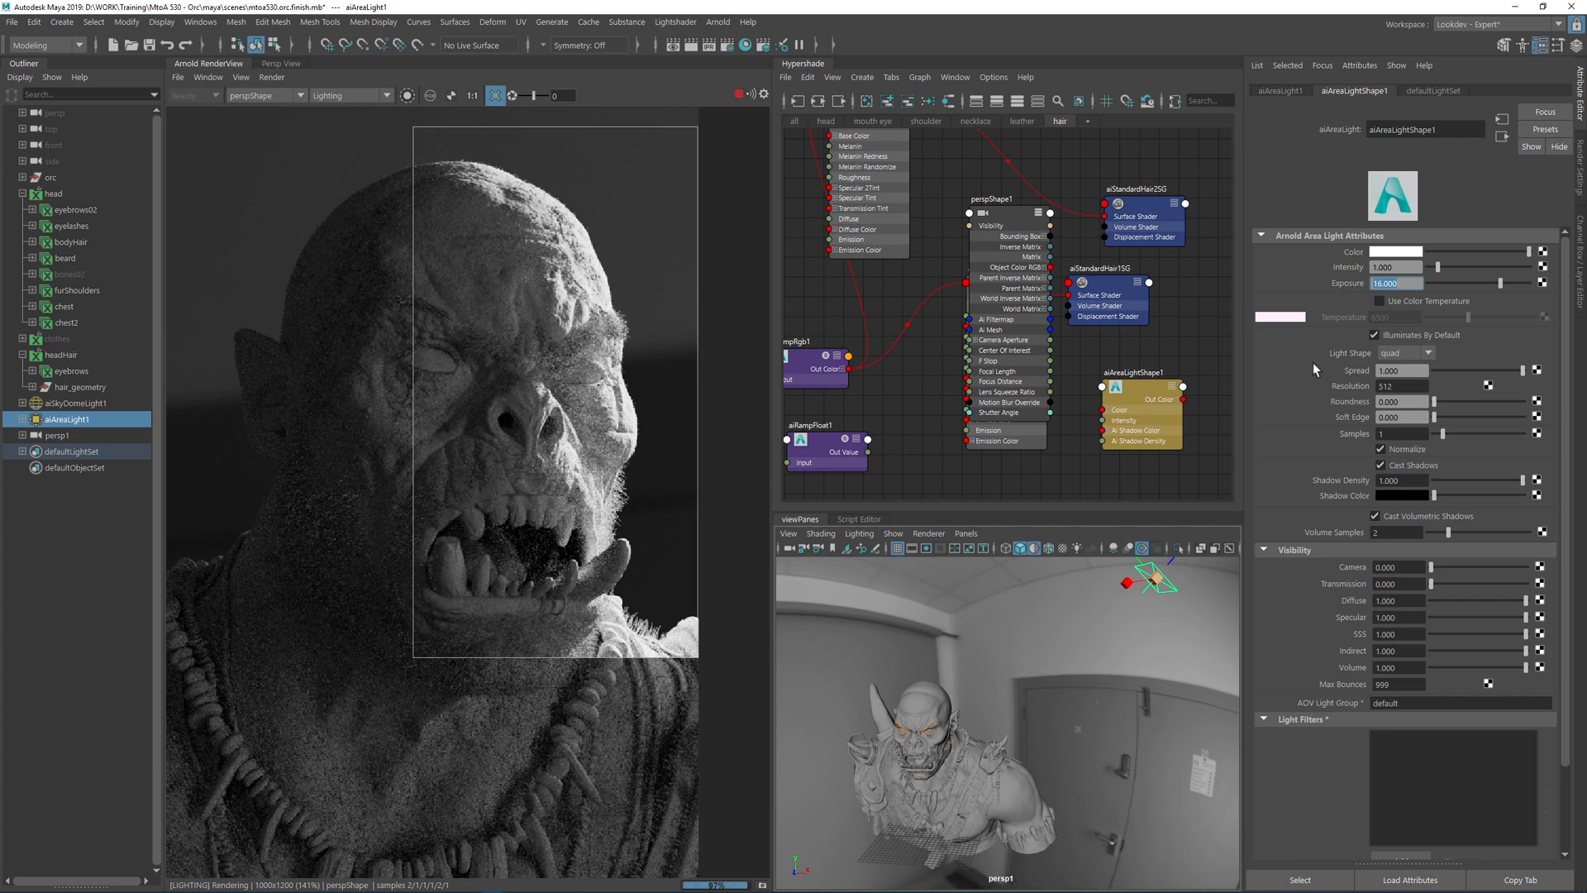
# Look through the area light again and adjust its angle slightly while keeping it behind and above the orc
pyautogui.keyDown('alt'); pyautogui.moveTo(1093, 657); pyautogui.dragTo(989, 672); pyautogui.keyUp('alt')
pyautogui.scroll(-2, 526, 385)
pyautogui.scroll(1, 530, 390)
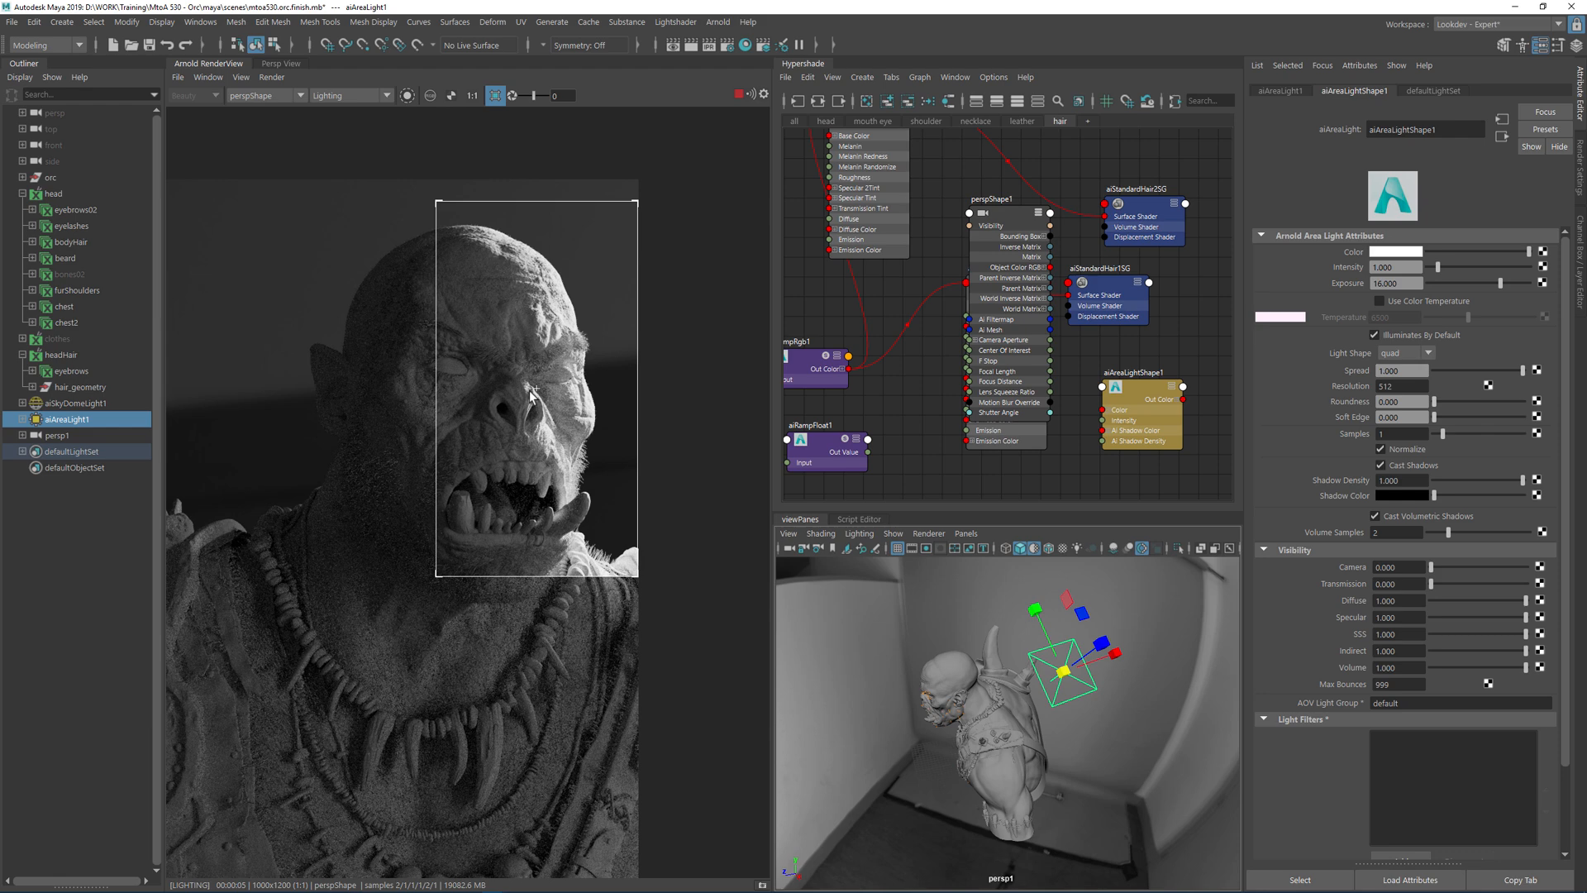
pyautogui.click(967, 533)
pyautogui.click(1006, 616)
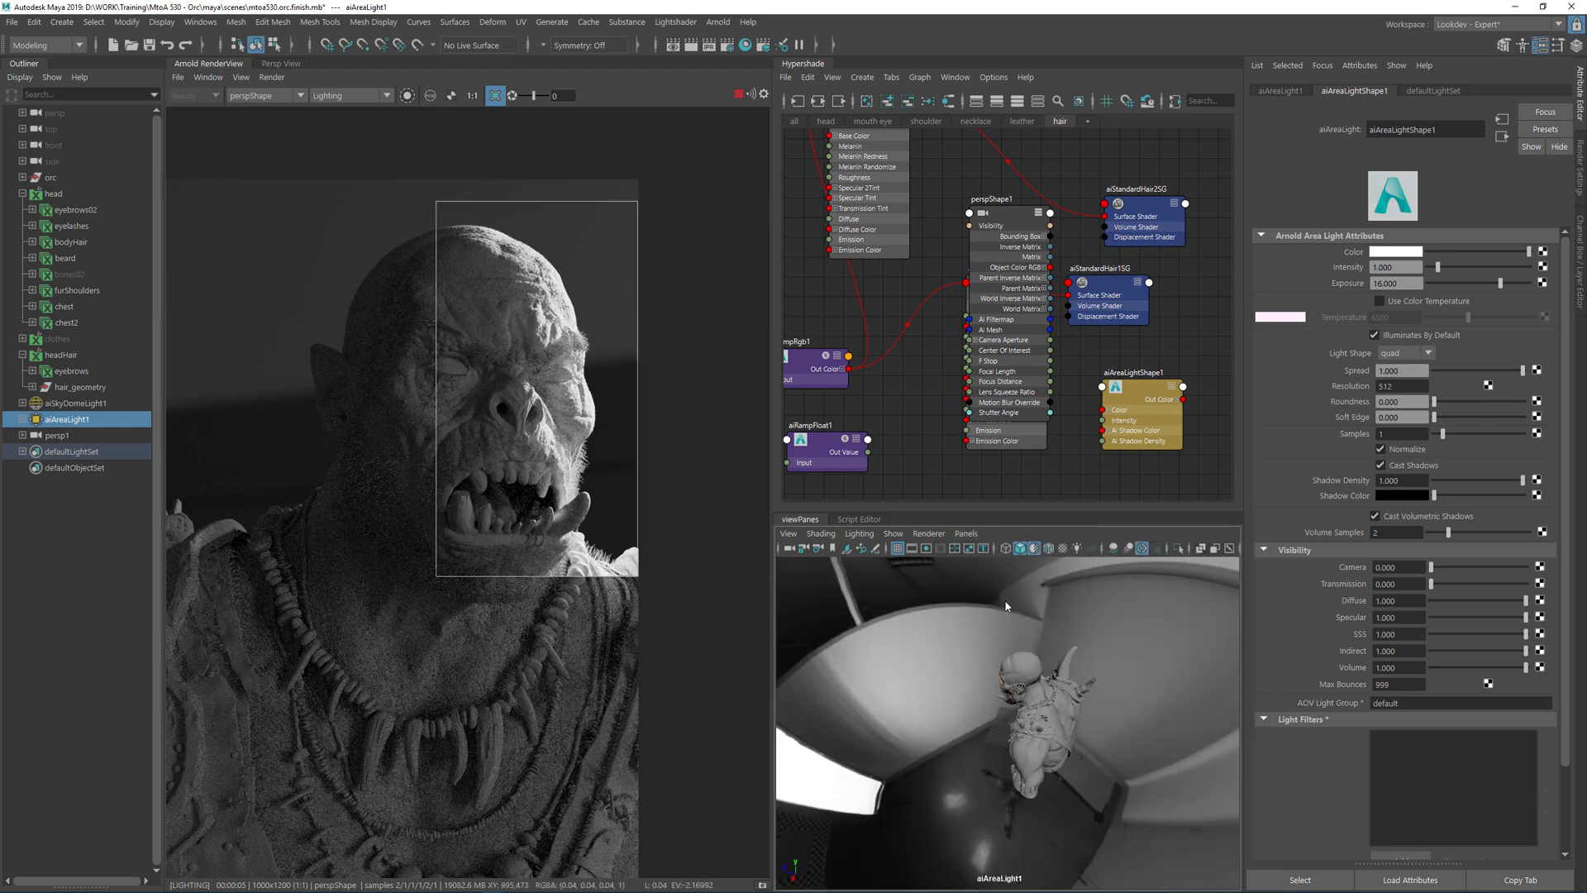
pyautogui.keyDown('alt'); pyautogui.moveTo(1015, 648); pyautogui.dragTo(1025, 644); pyautogui.keyUp('alt')
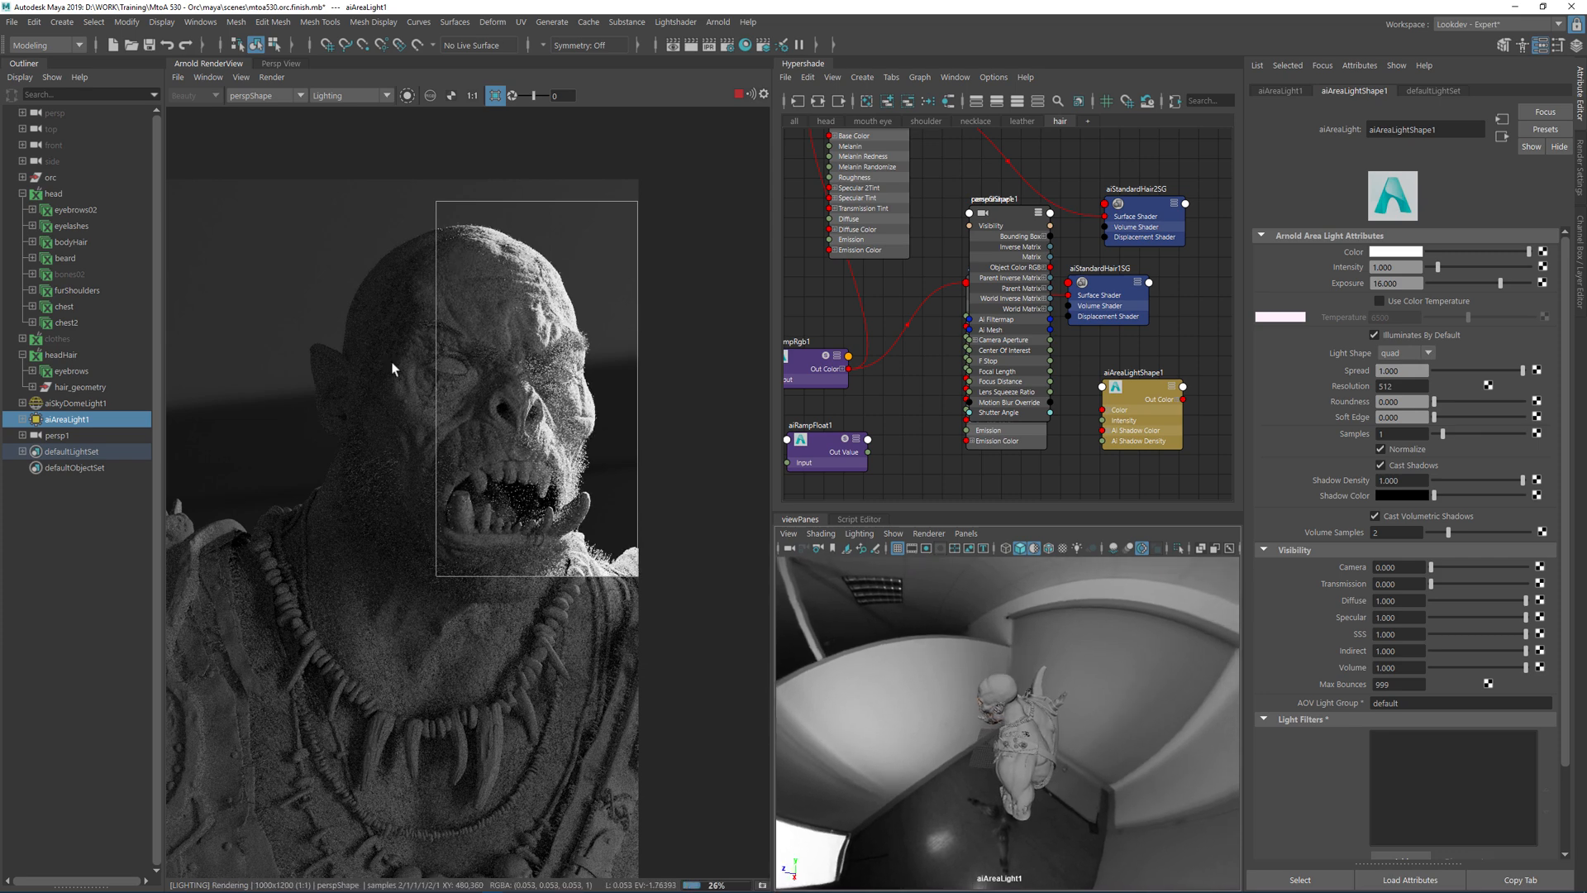
# Select the orc, adjust the area light's angle around it slightly, and turn off selection highlighting in the viewport
pyautogui.click(50, 177)
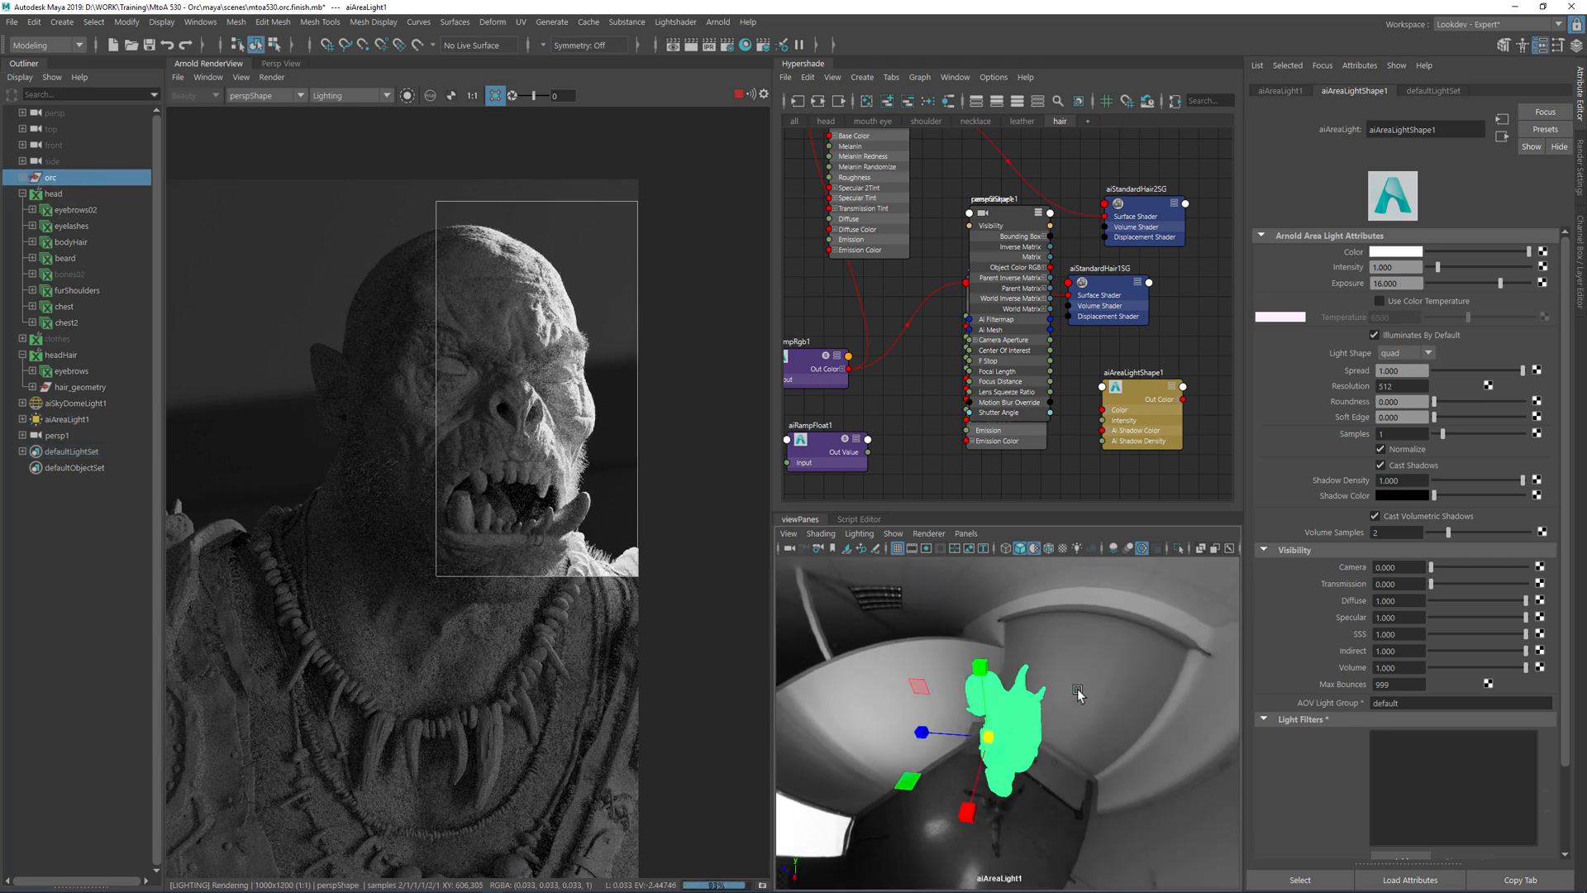
pyautogui.keyDown('alt'); pyautogui.moveTo(1046, 656); pyautogui.dragTo(1062, 637); pyautogui.keyUp('alt')
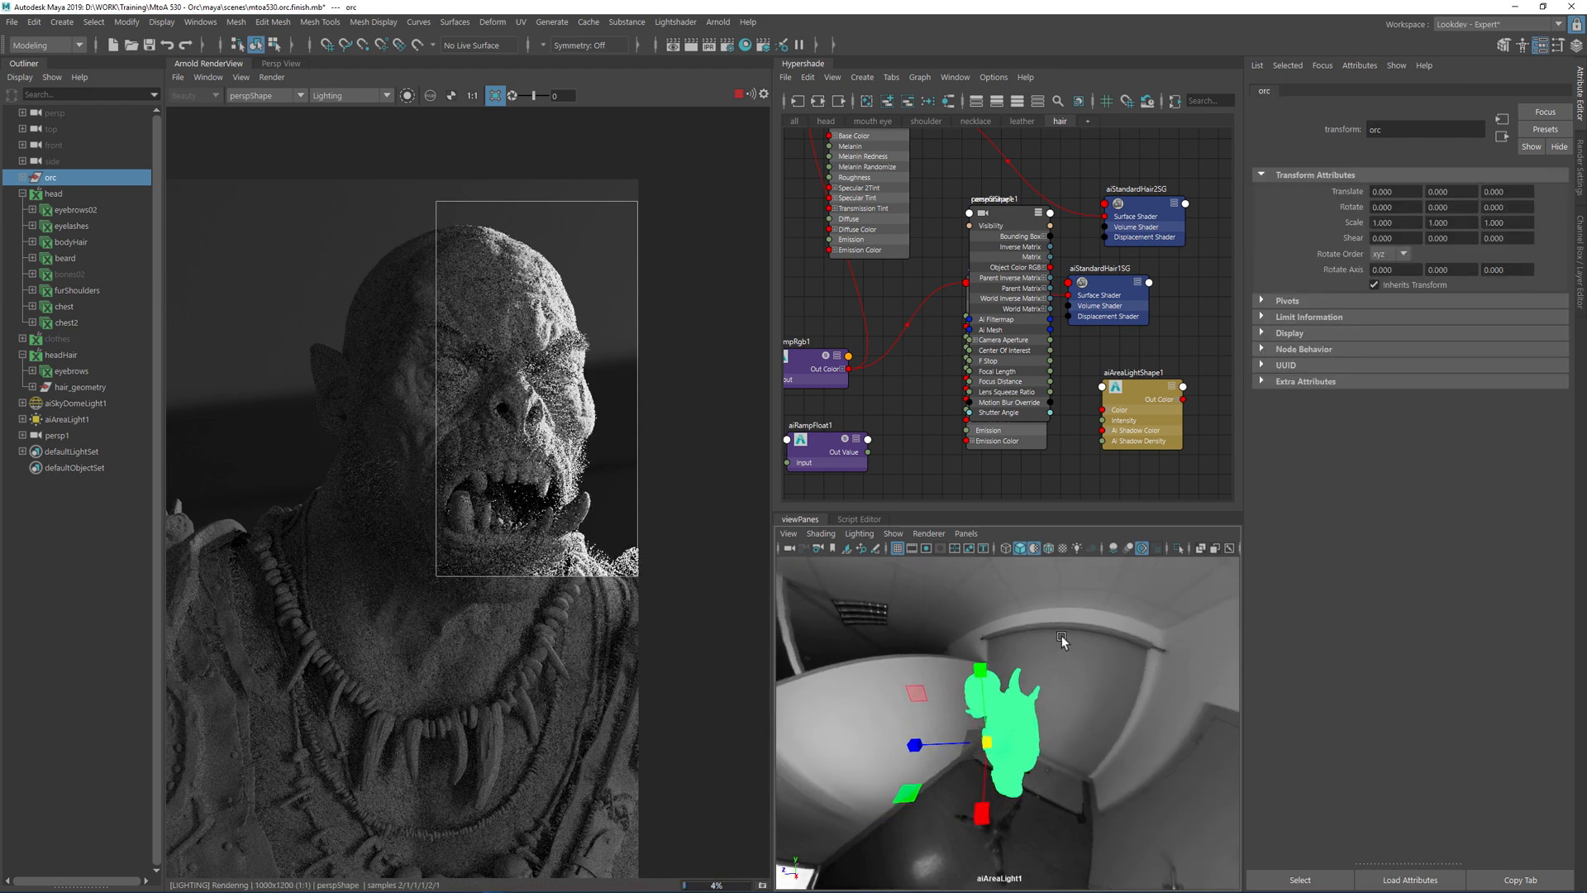
pyautogui.keyDown('alt'); pyautogui.moveTo(1060, 635); pyautogui.dragTo(1059, 635); pyautogui.keyUp('alt')
pyautogui.scroll(3, 538, 520)
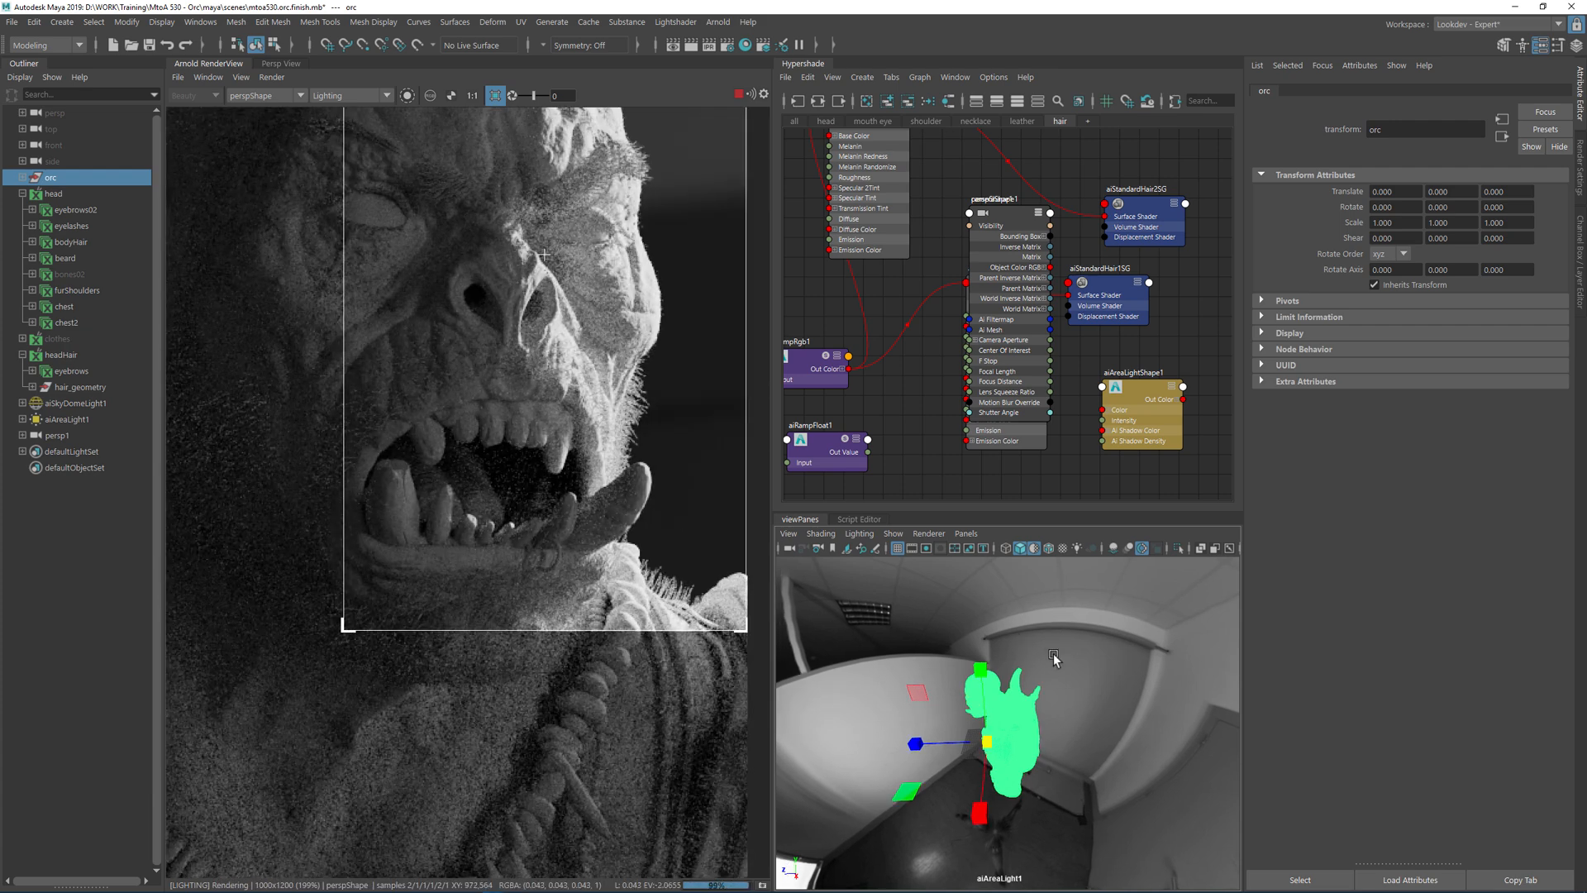
pyautogui.click(893, 533)
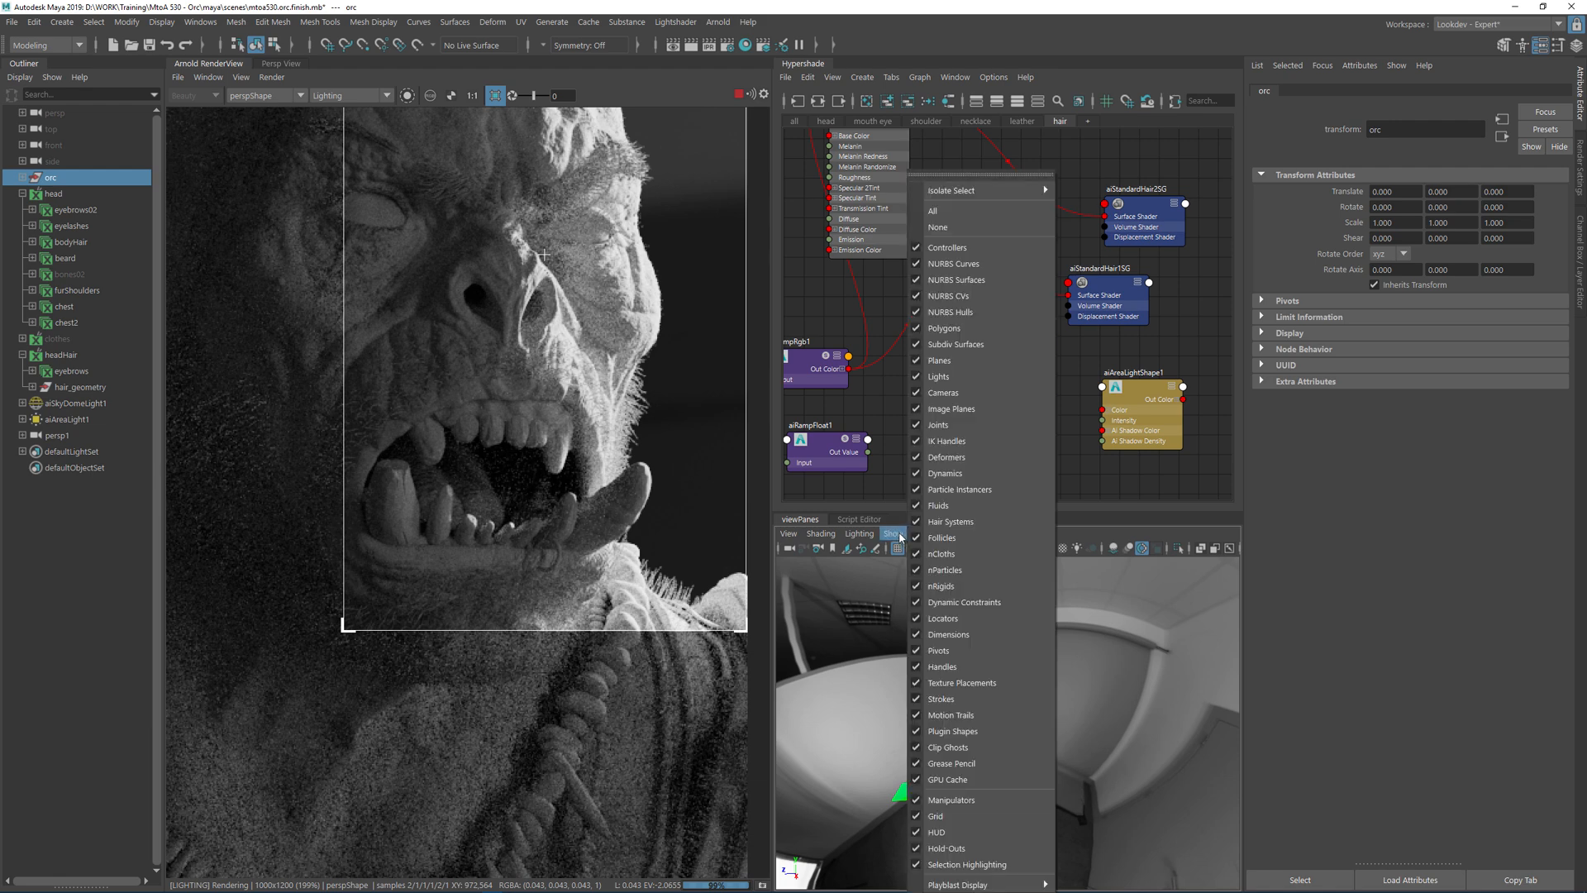
pyautogui.click(959, 864)
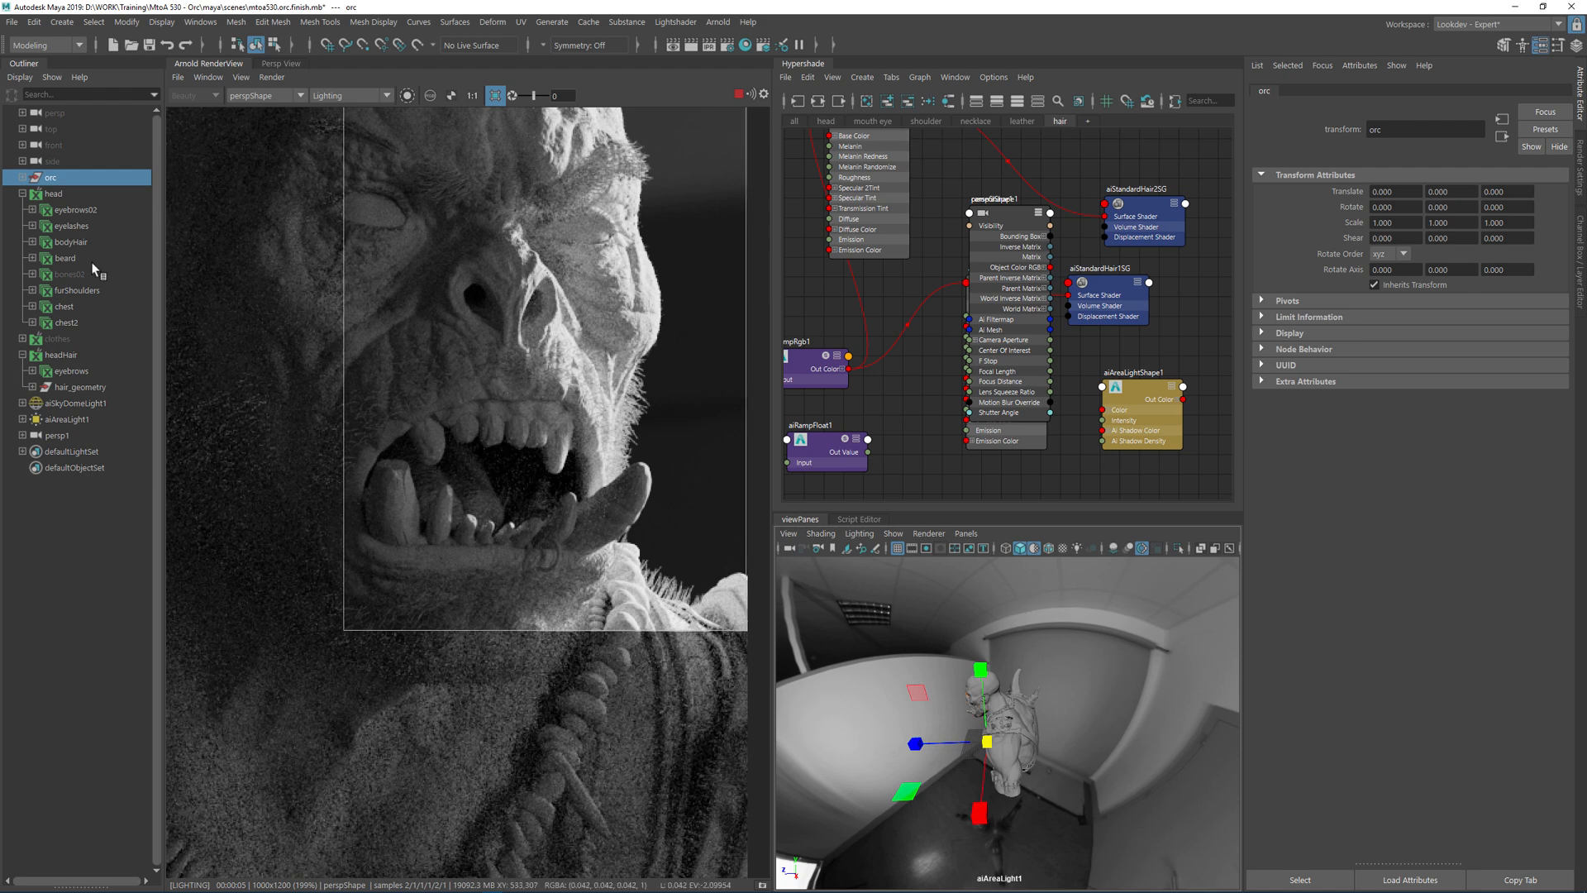
# Reselect aiAreaLight1 and nudge its angle on the orc once more while looking through the light
pyautogui.click(71, 420)
pyautogui.keyDown('alt'); pyautogui.moveTo(1064, 646); pyautogui.dragTo(1070, 628); pyautogui.keyUp('alt')
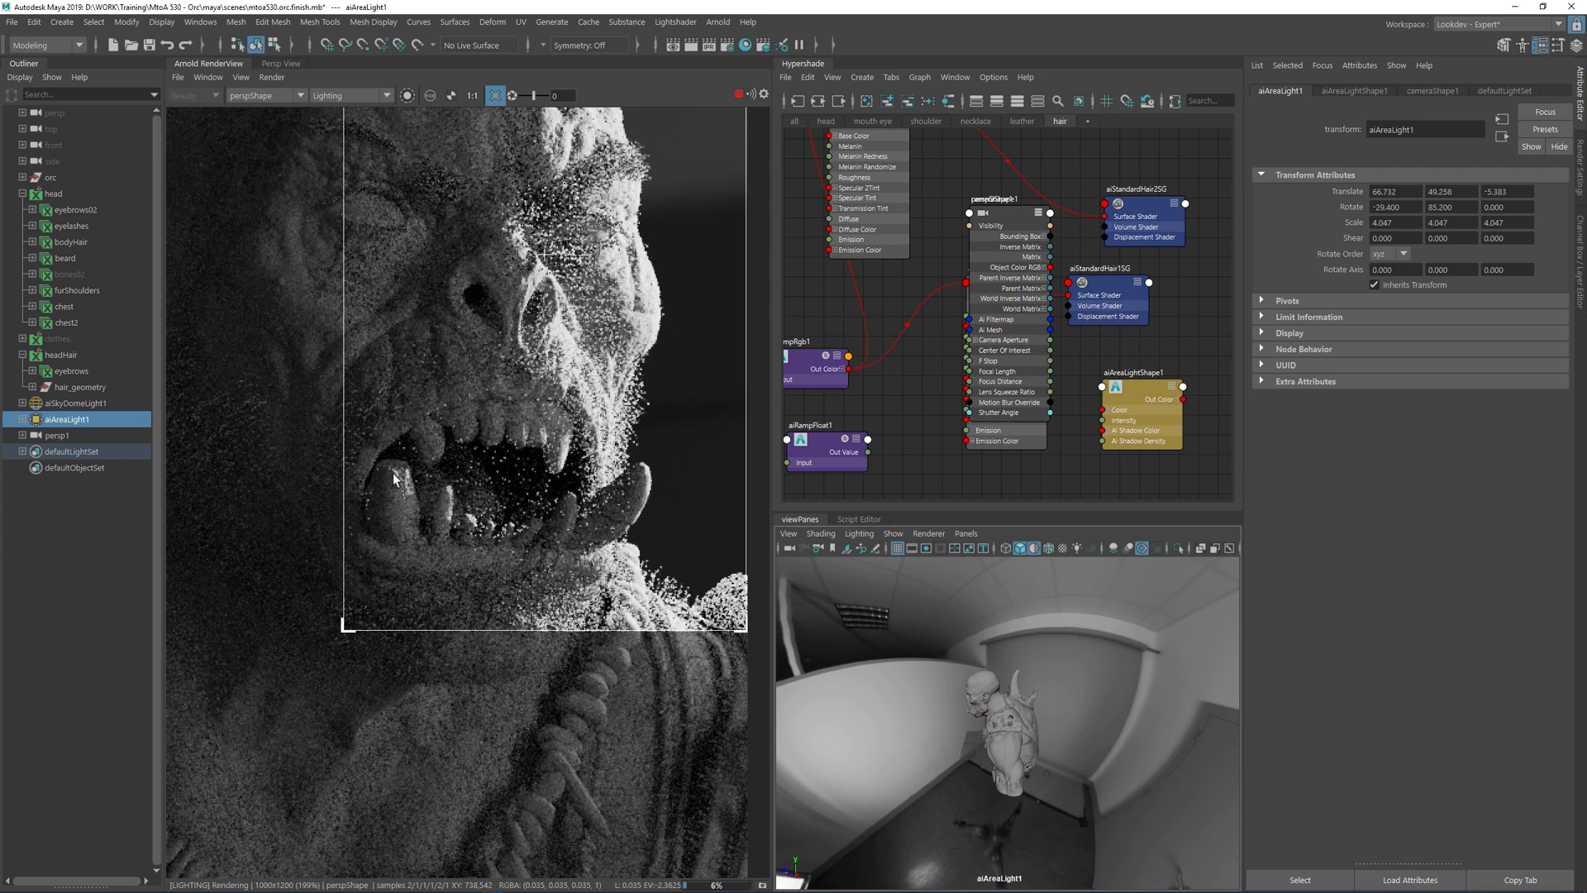
pyautogui.scroll(-3, 525, 324)
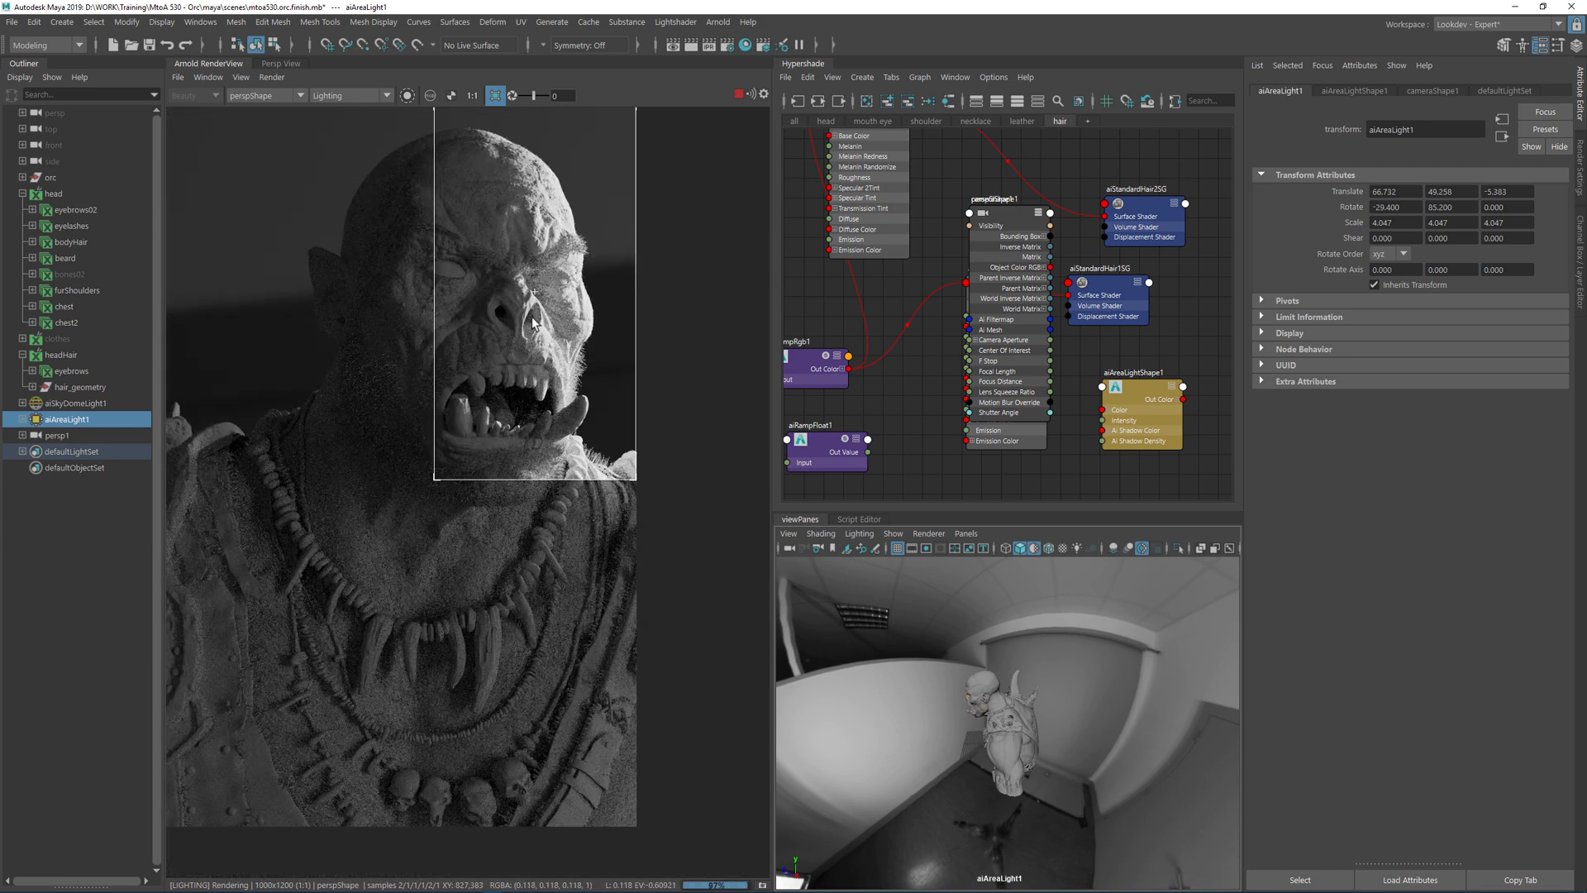
pyautogui.keyDown('alt'); pyautogui.moveTo(536, 267); pyautogui.dragTo(534, 332, button='middle'); pyautogui.keyUp('alt')
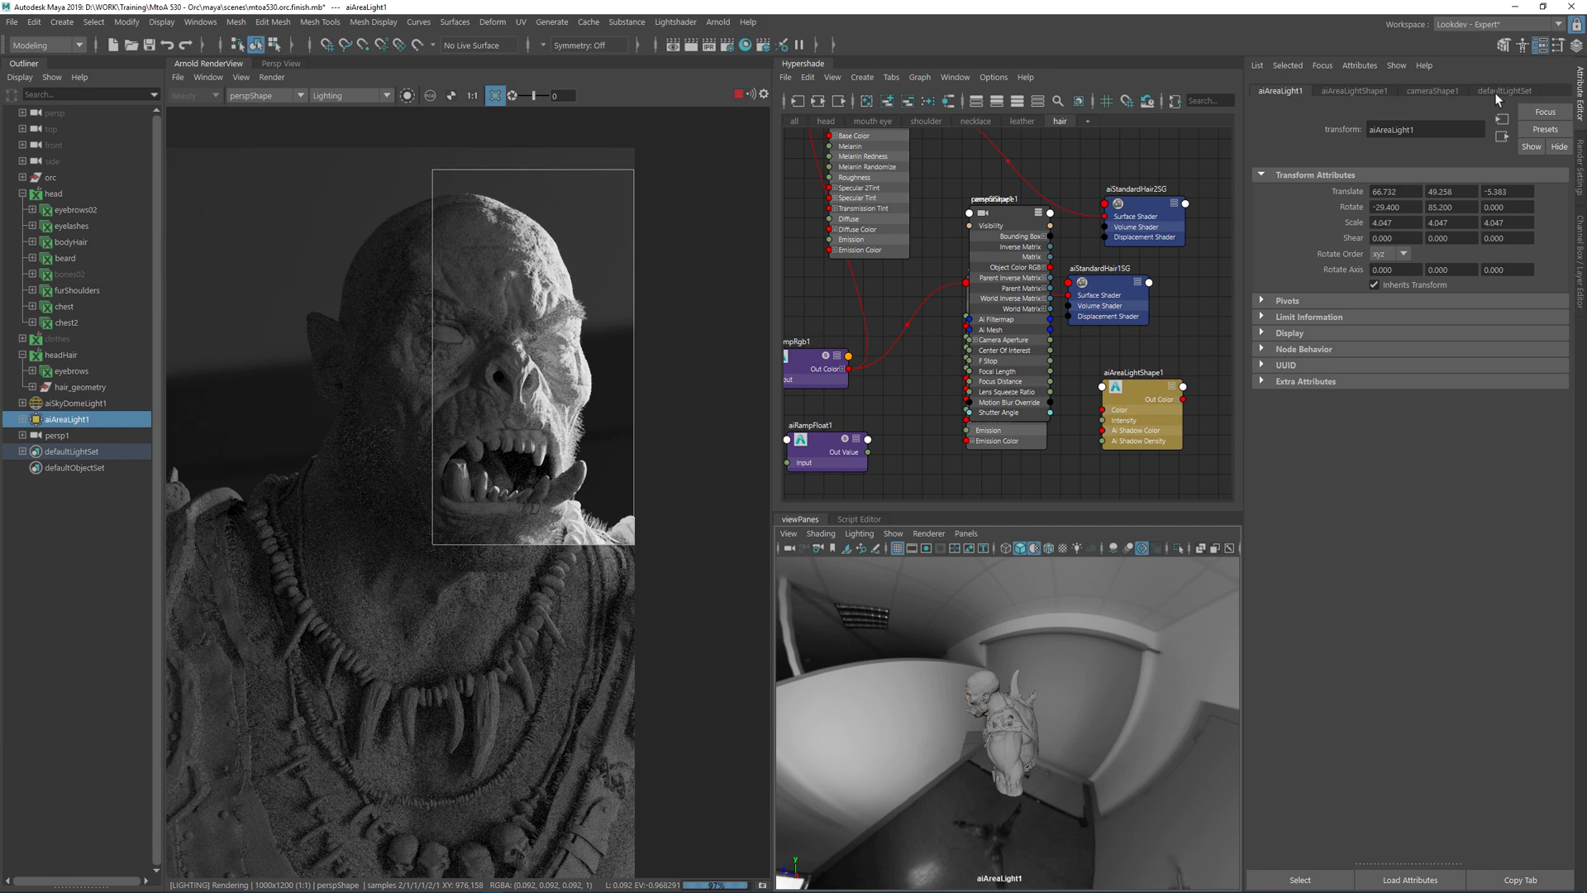
# Set aiAreaLight1's exposure to 15
pyautogui.click(1376, 91)
pyautogui.moveTo(1406, 283); pyautogui.dragTo(1325, 281)
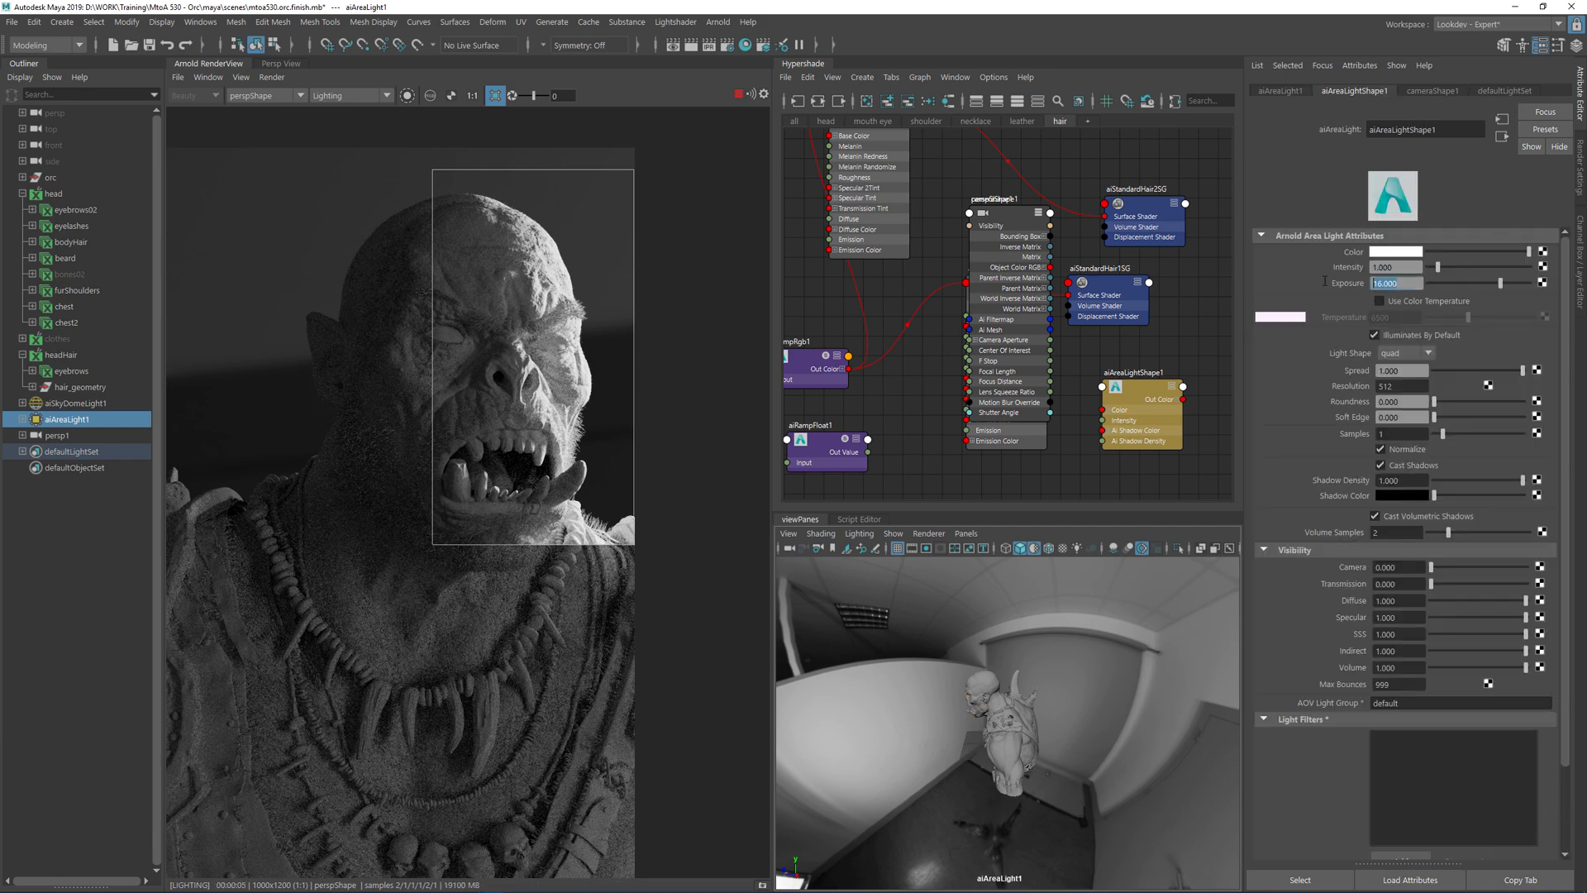
pyautogui.write('15')
pyautogui.press('Return')
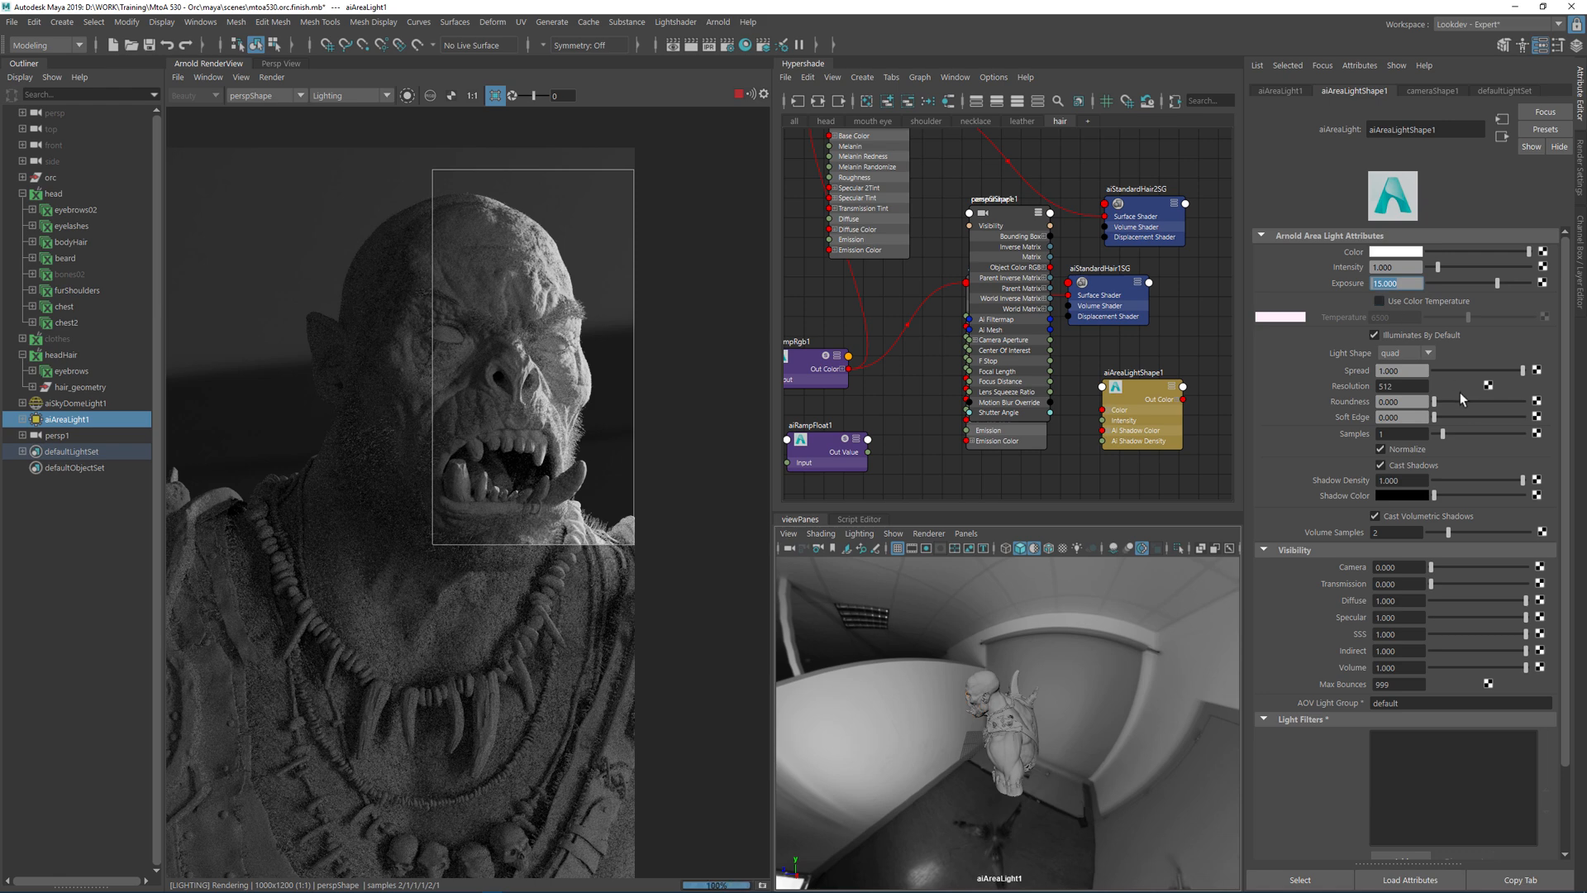
# Tint aiAreaLight1 a warm orange with hue 33.204, saturation 0.743 and value 1
pyautogui.click(1397, 252)
pyautogui.click(1395, 314)
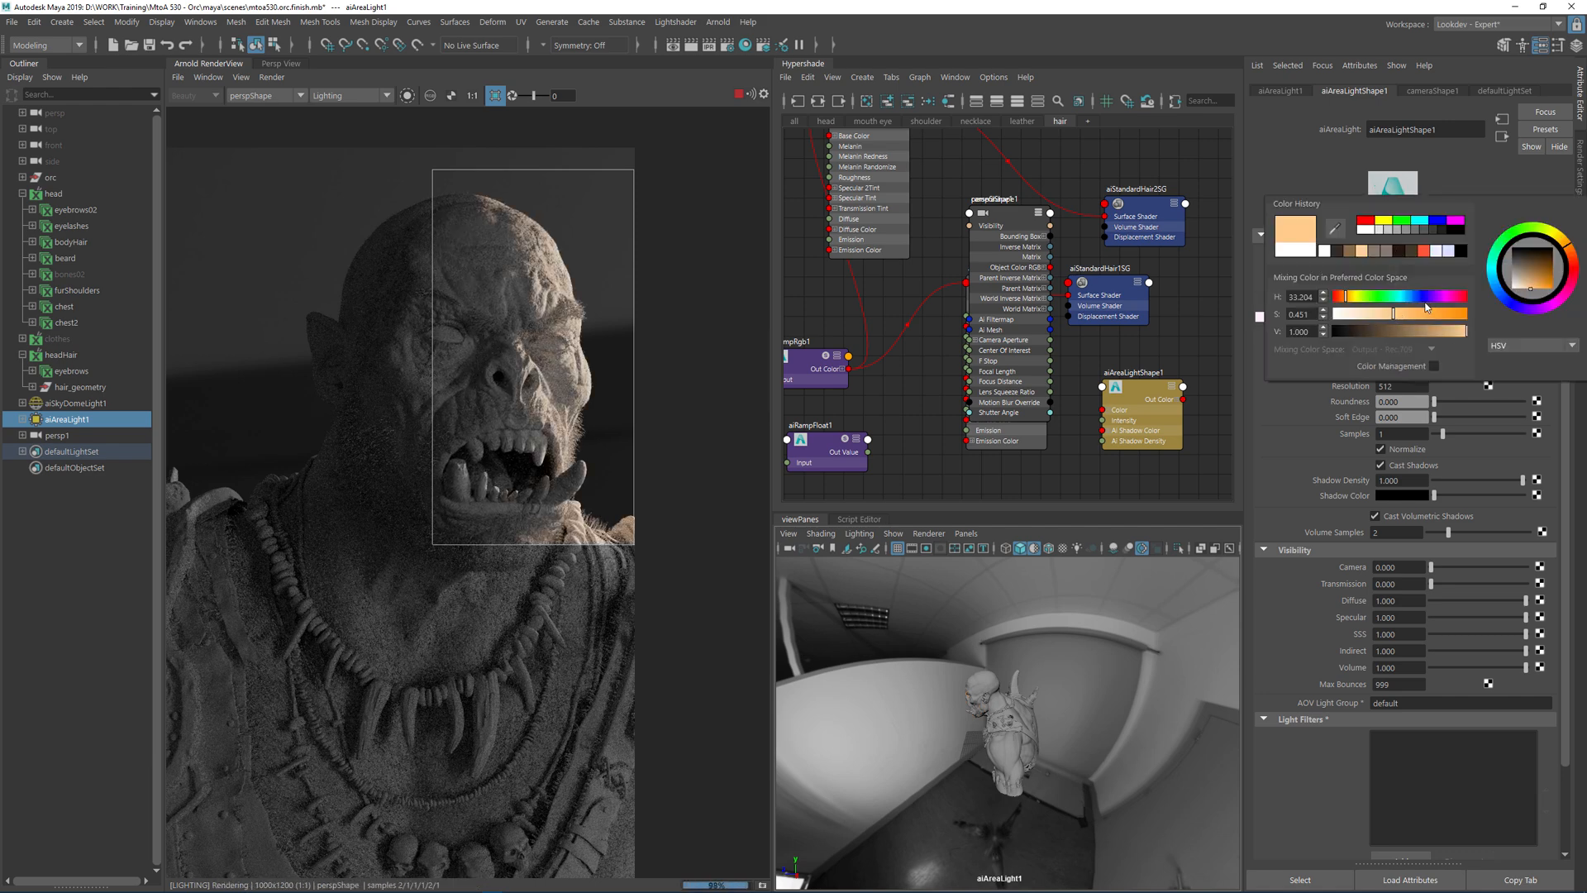
pyautogui.doubleClick(1395, 283)
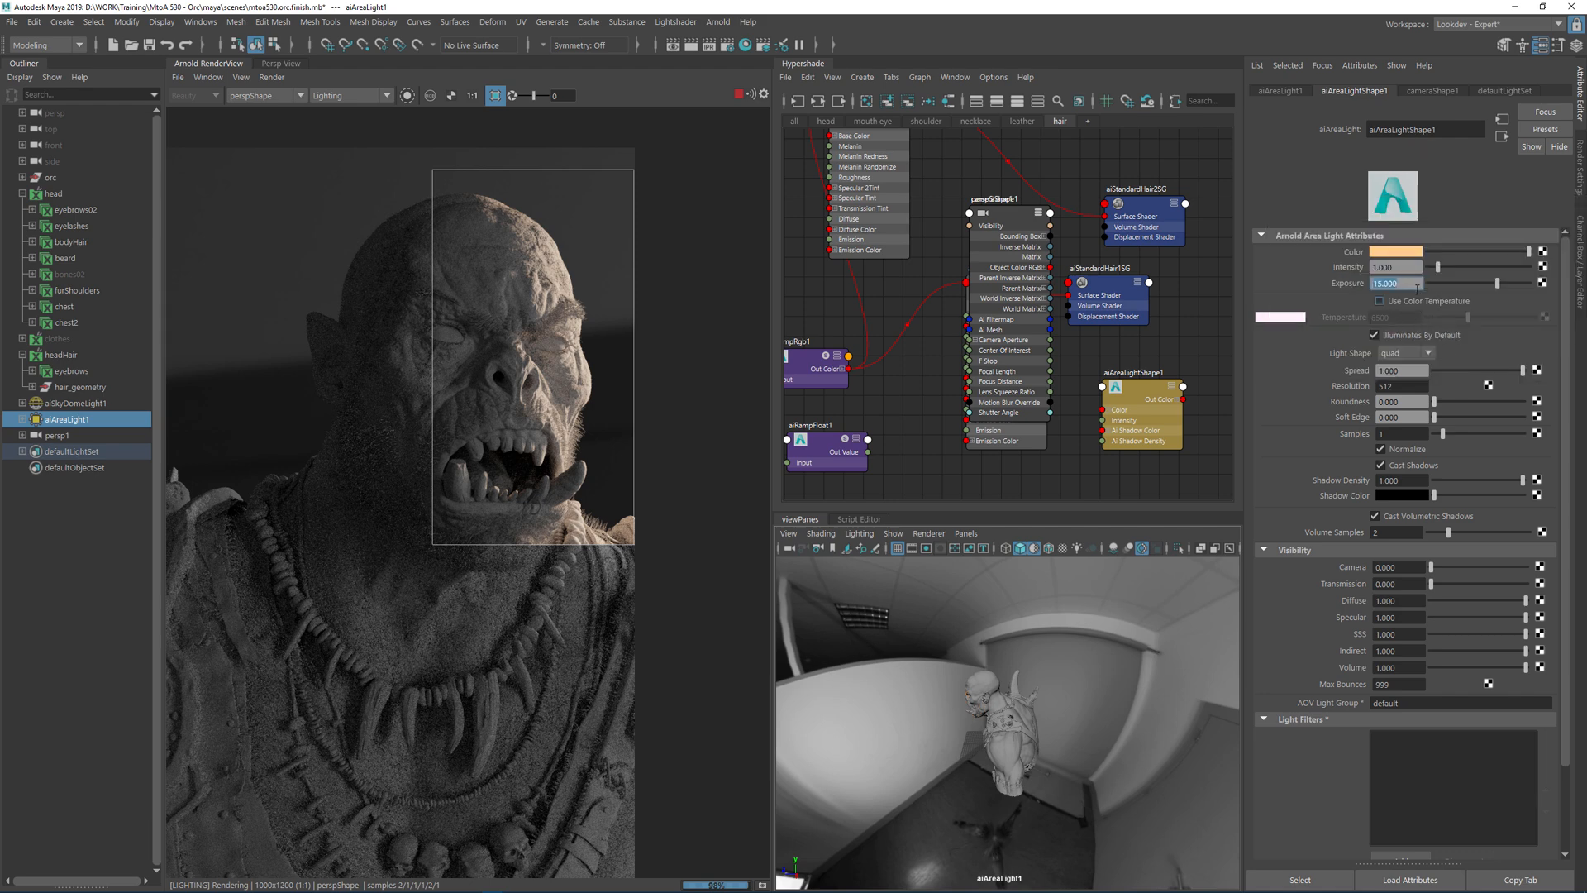
pyautogui.click(1388, 253)
pyautogui.click(1556, 246)
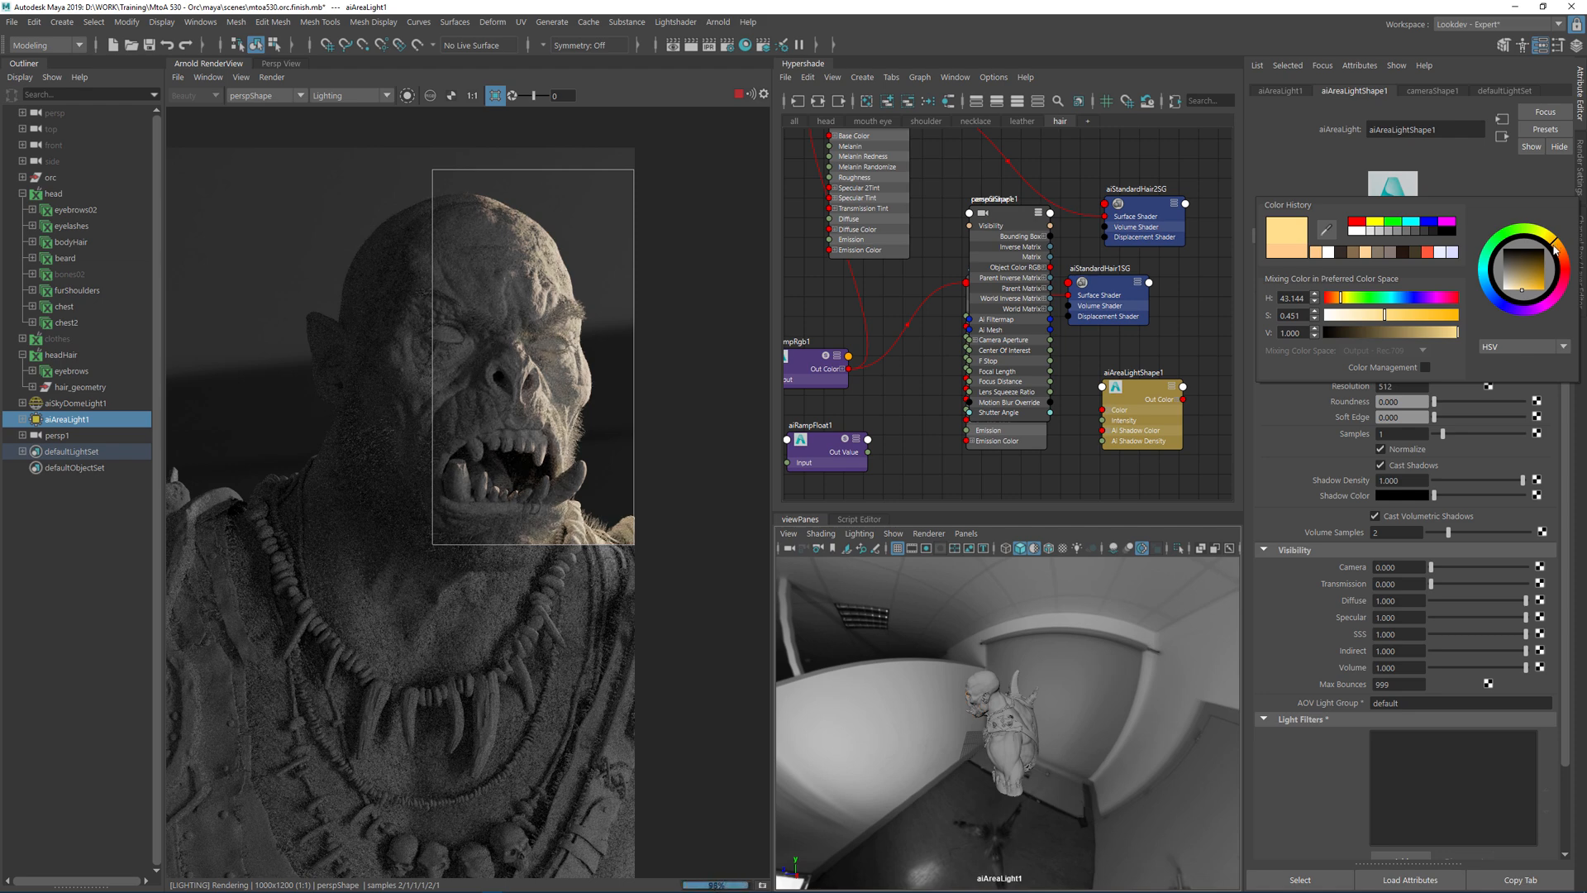
pyautogui.click(1401, 315)
pyautogui.moveTo(1341, 303); pyautogui.dragTo(1342, 306)
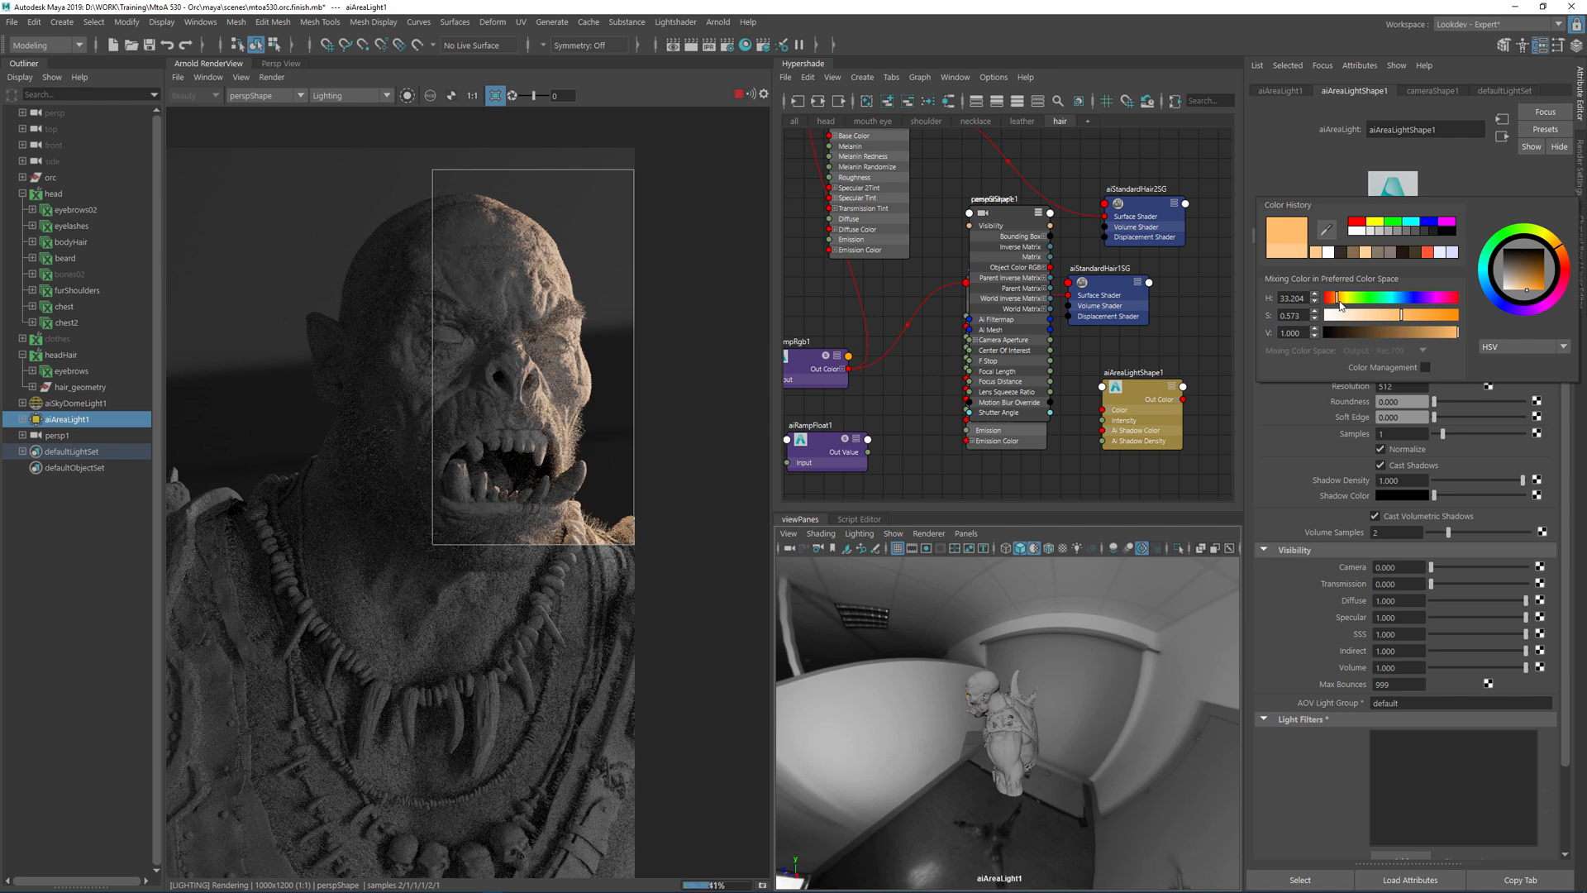
pyautogui.click(1415, 321)
pyautogui.click(1422, 319)
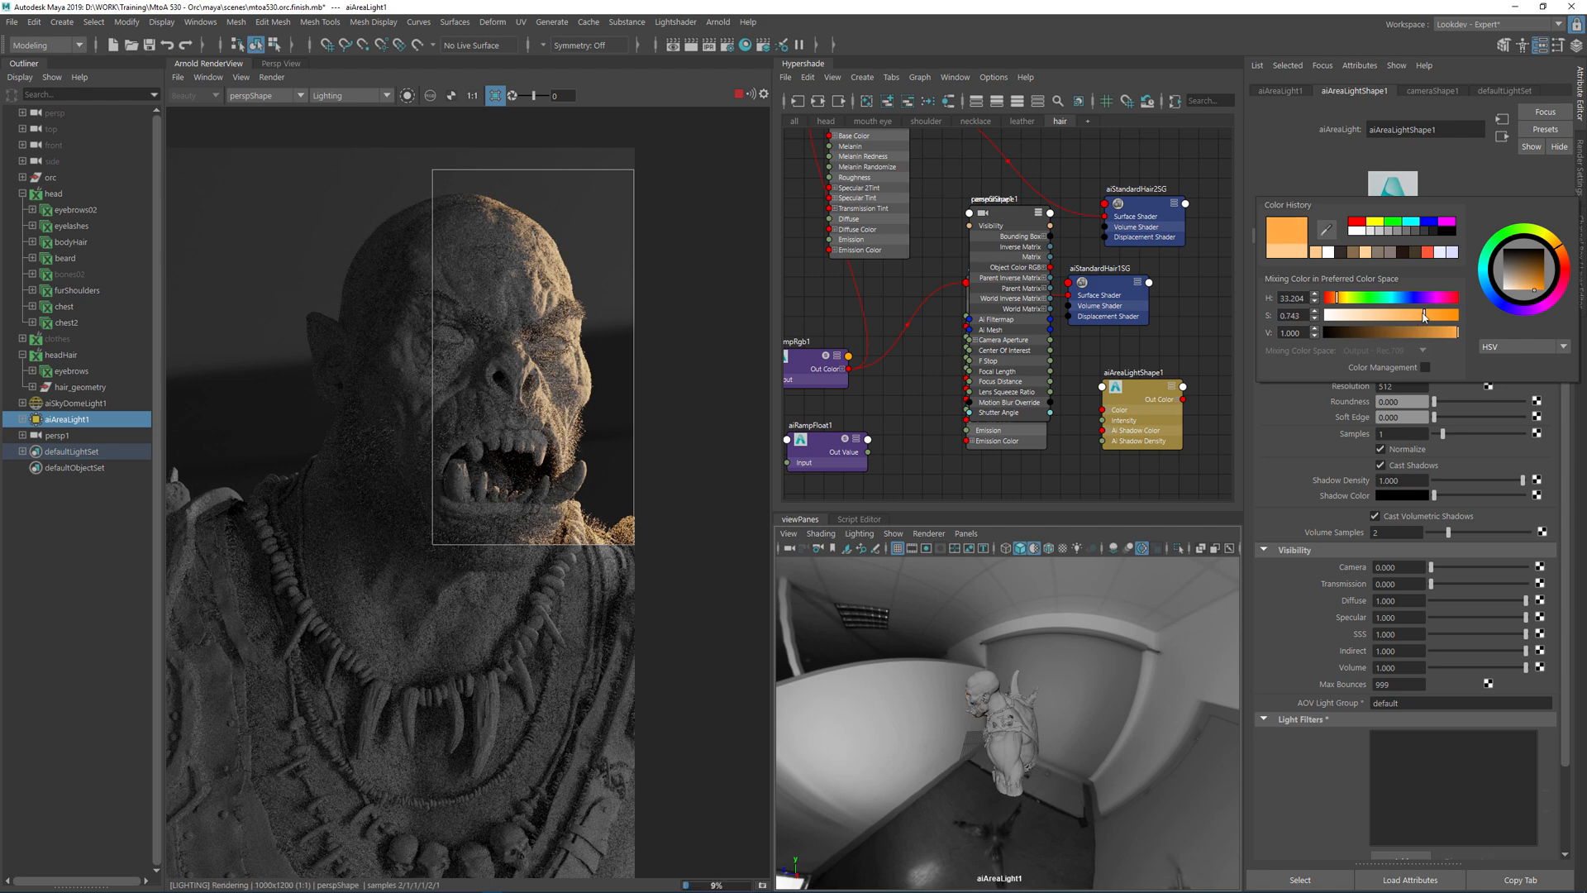
# Redraw the render region around the orc's whole head and set aiAreaLight1's exposure to 15.5
pyautogui.moveTo(268, 174); pyautogui.dragTo(647, 567)
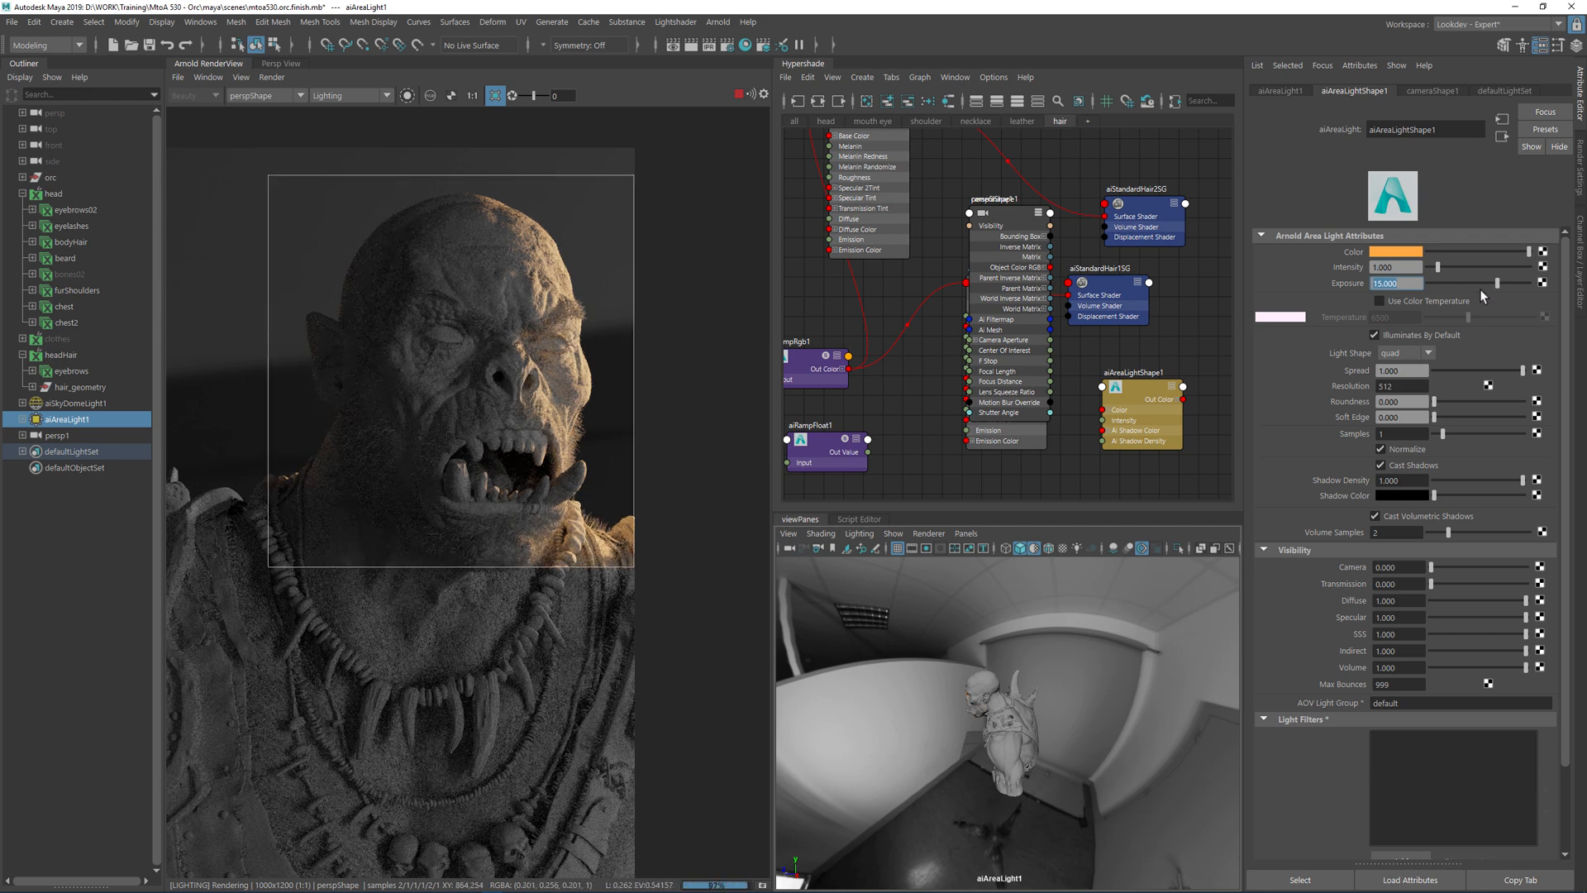
pyautogui.click(1403, 283)
pyautogui.write('15.5')
pyautogui.press('Return')
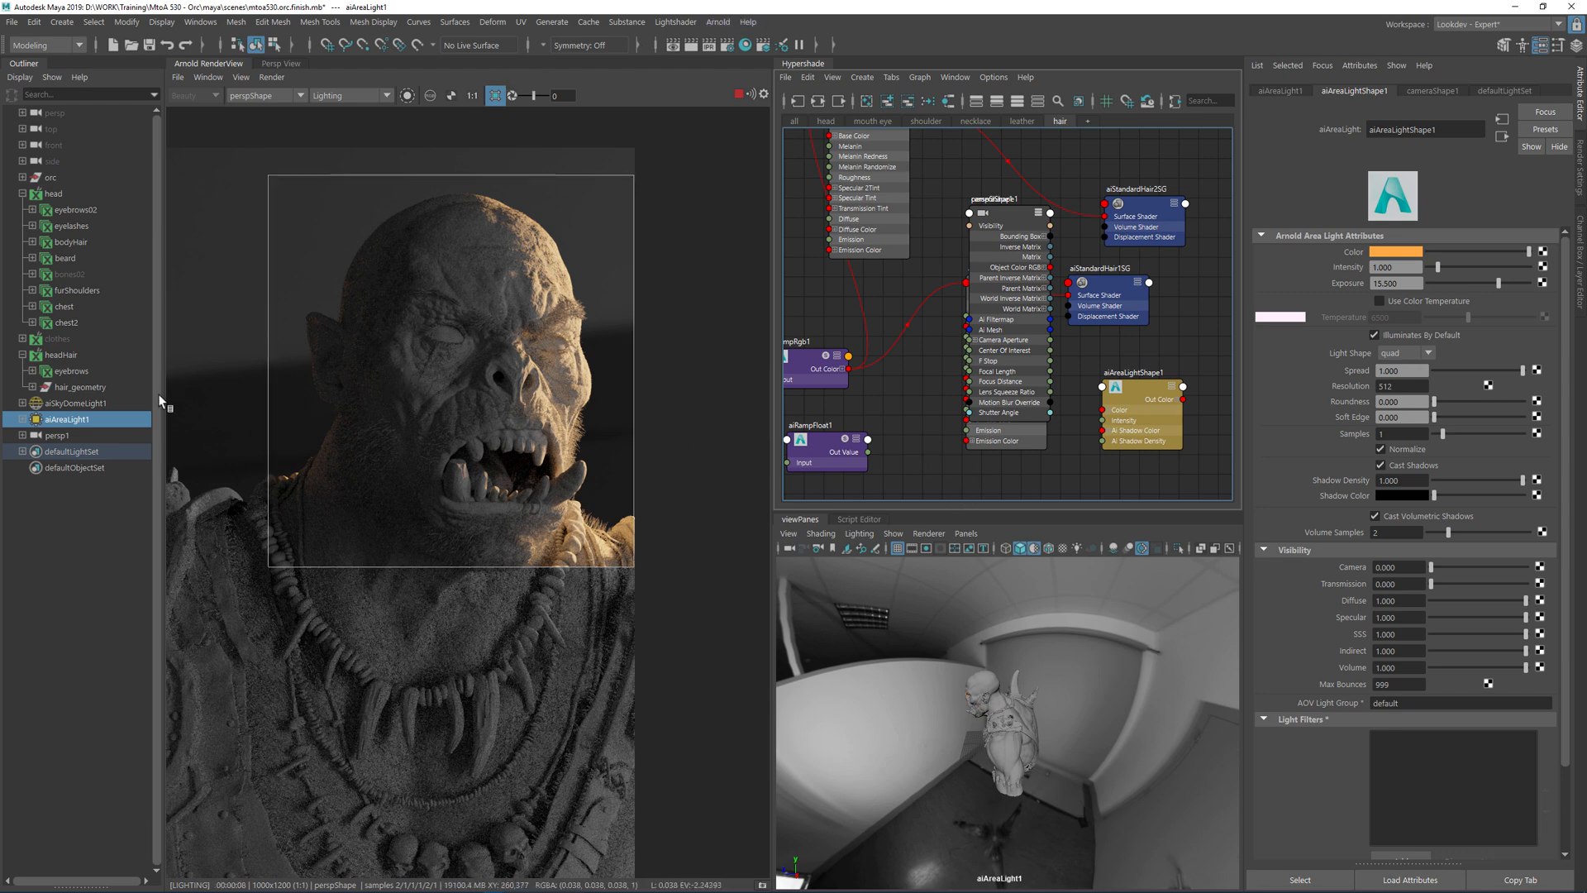
# Duplicate aiAreaLight1, look through the duplicate in the viewport, and save the scene
pyautogui.click(104, 420)
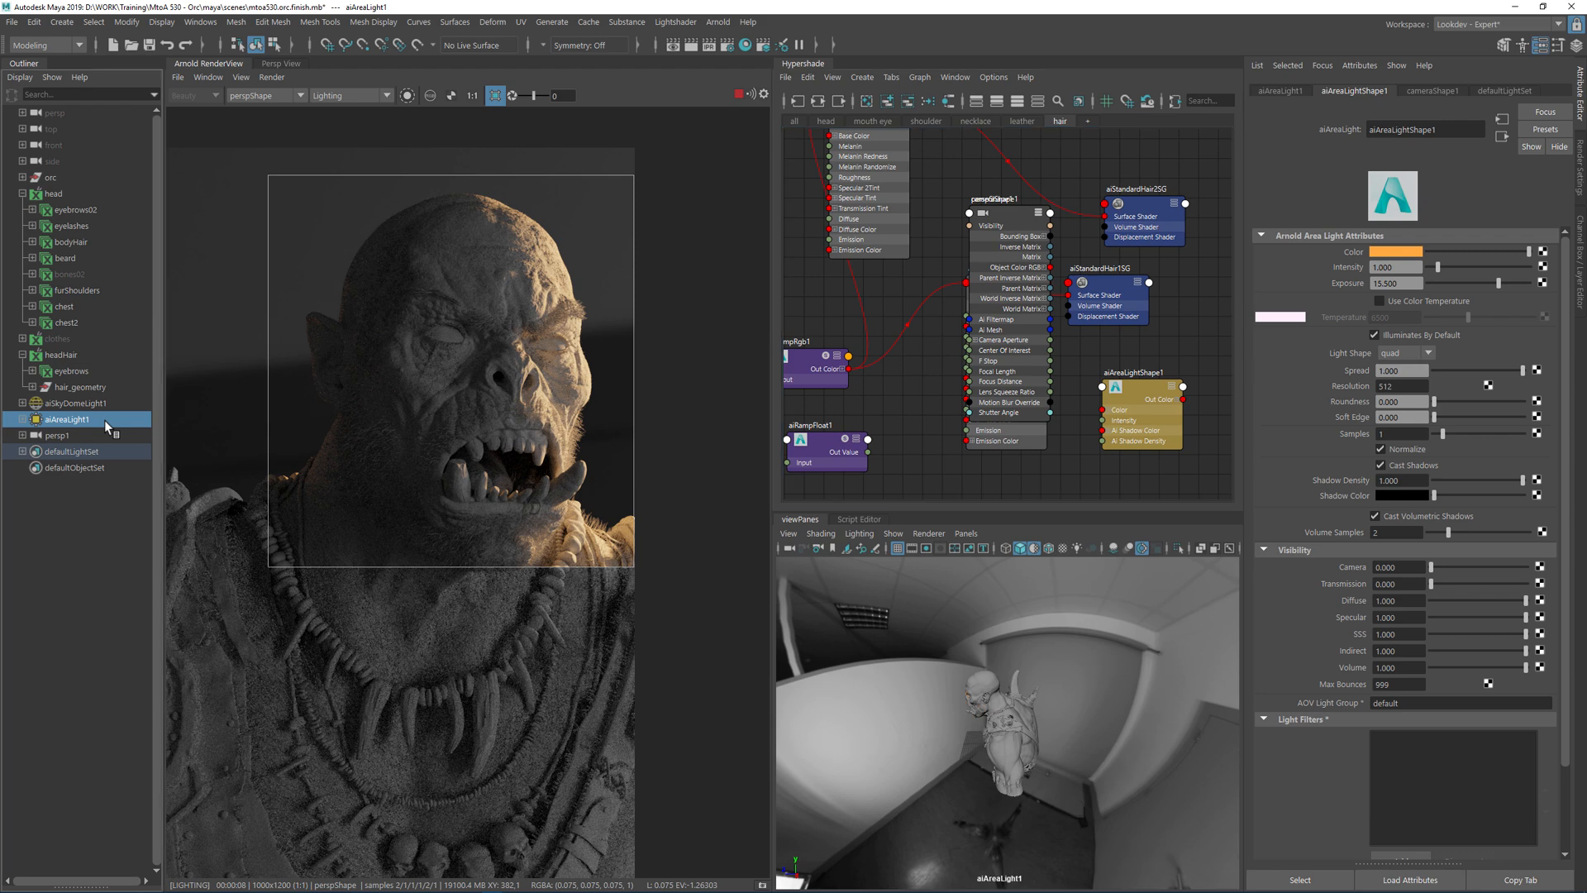
pyautogui.hotkey('ctrl', 'd')
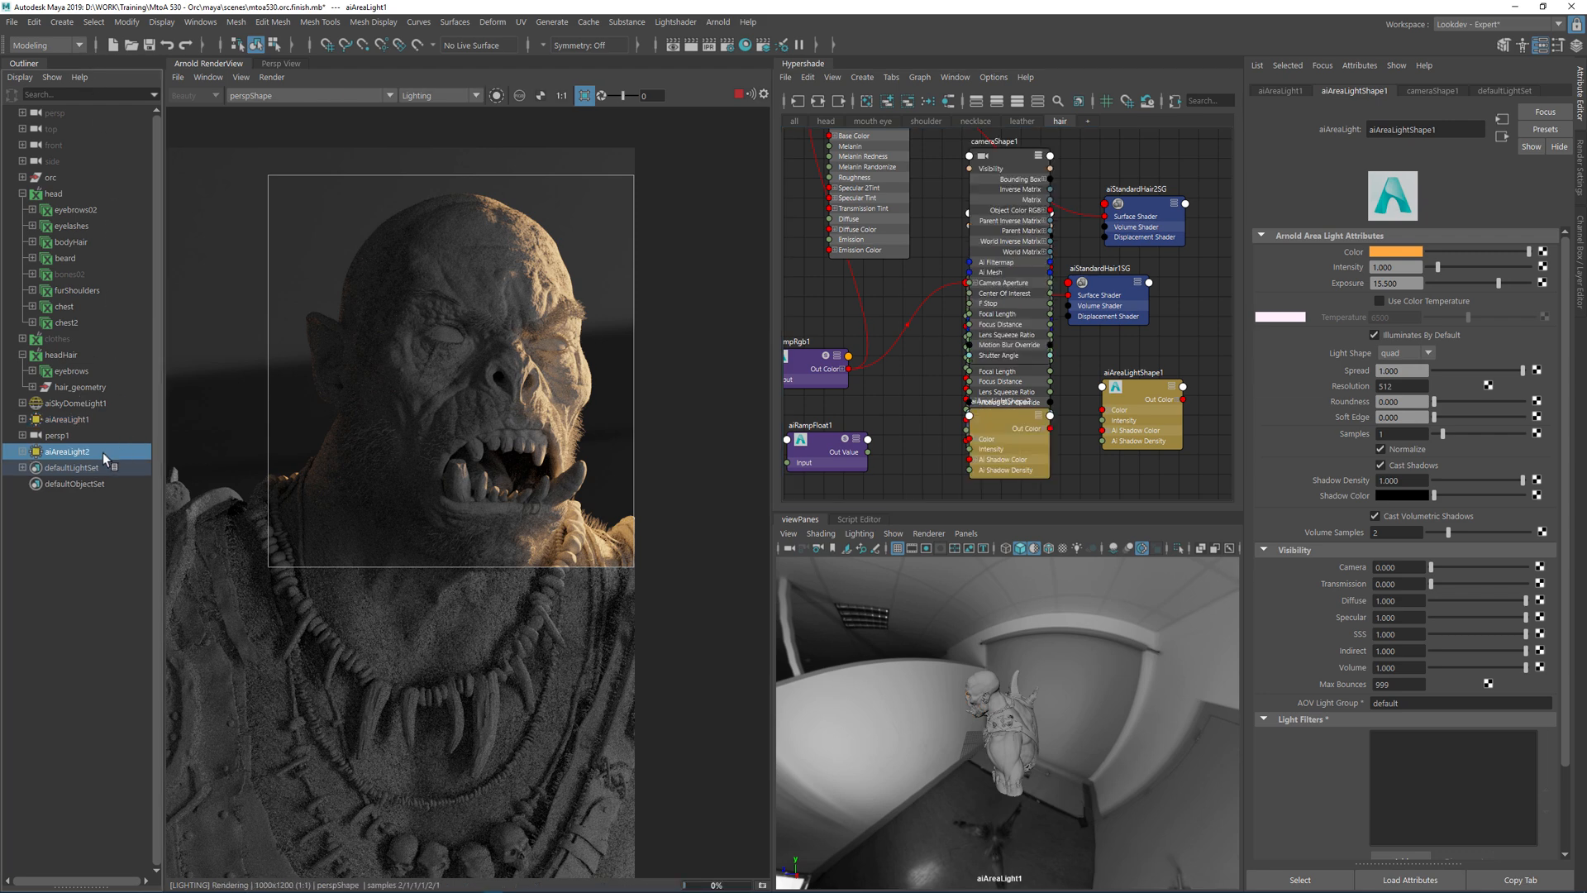
pyautogui.click(969, 533)
pyautogui.click(1009, 599)
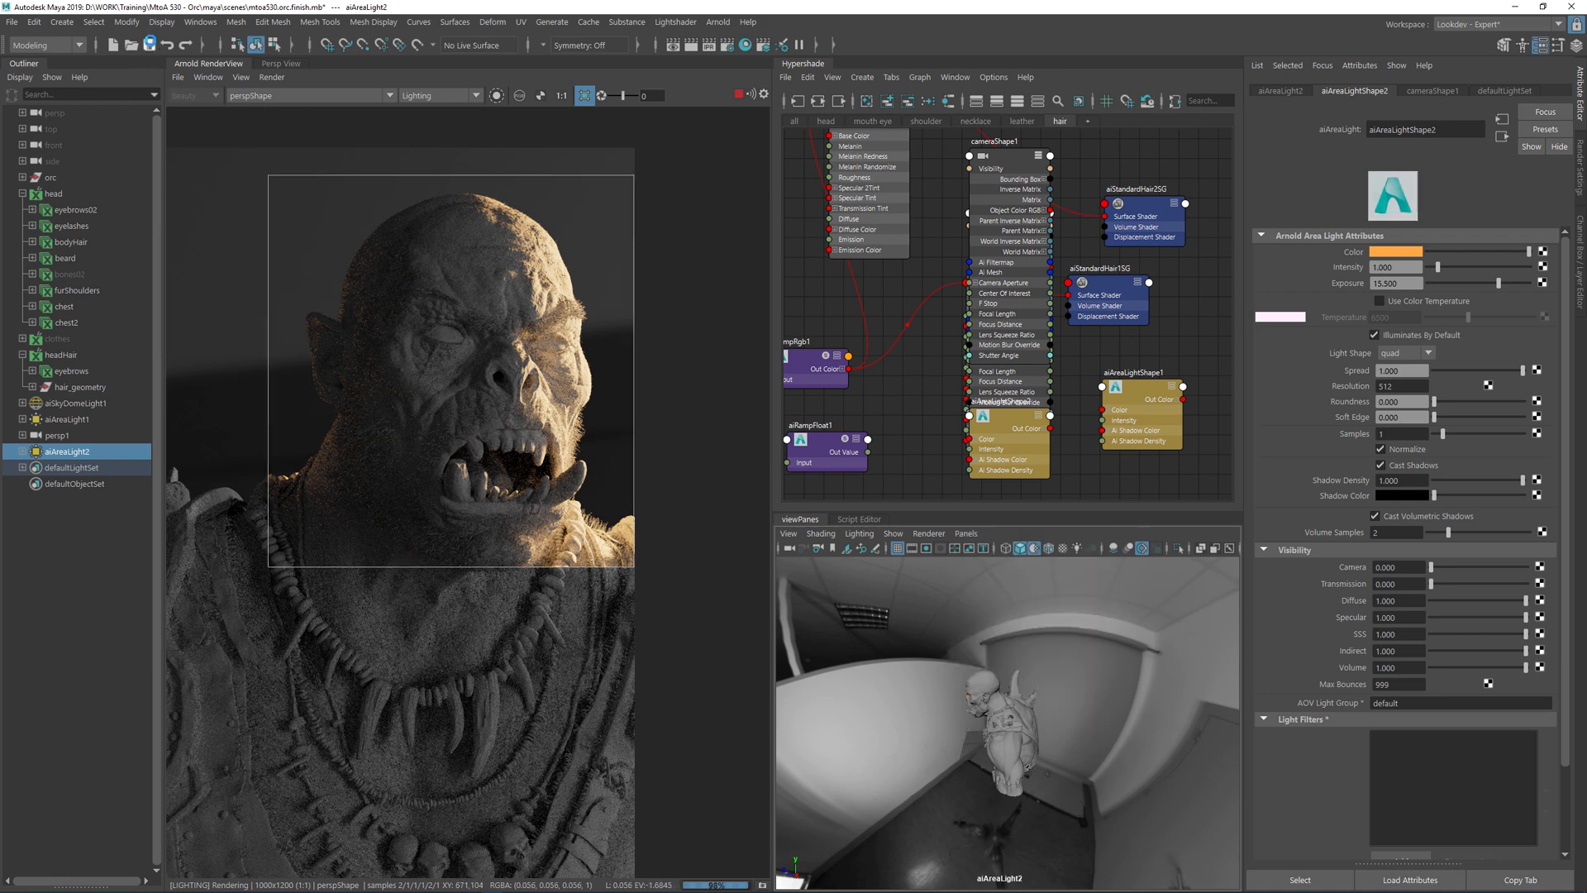
pyautogui.click(150, 41)
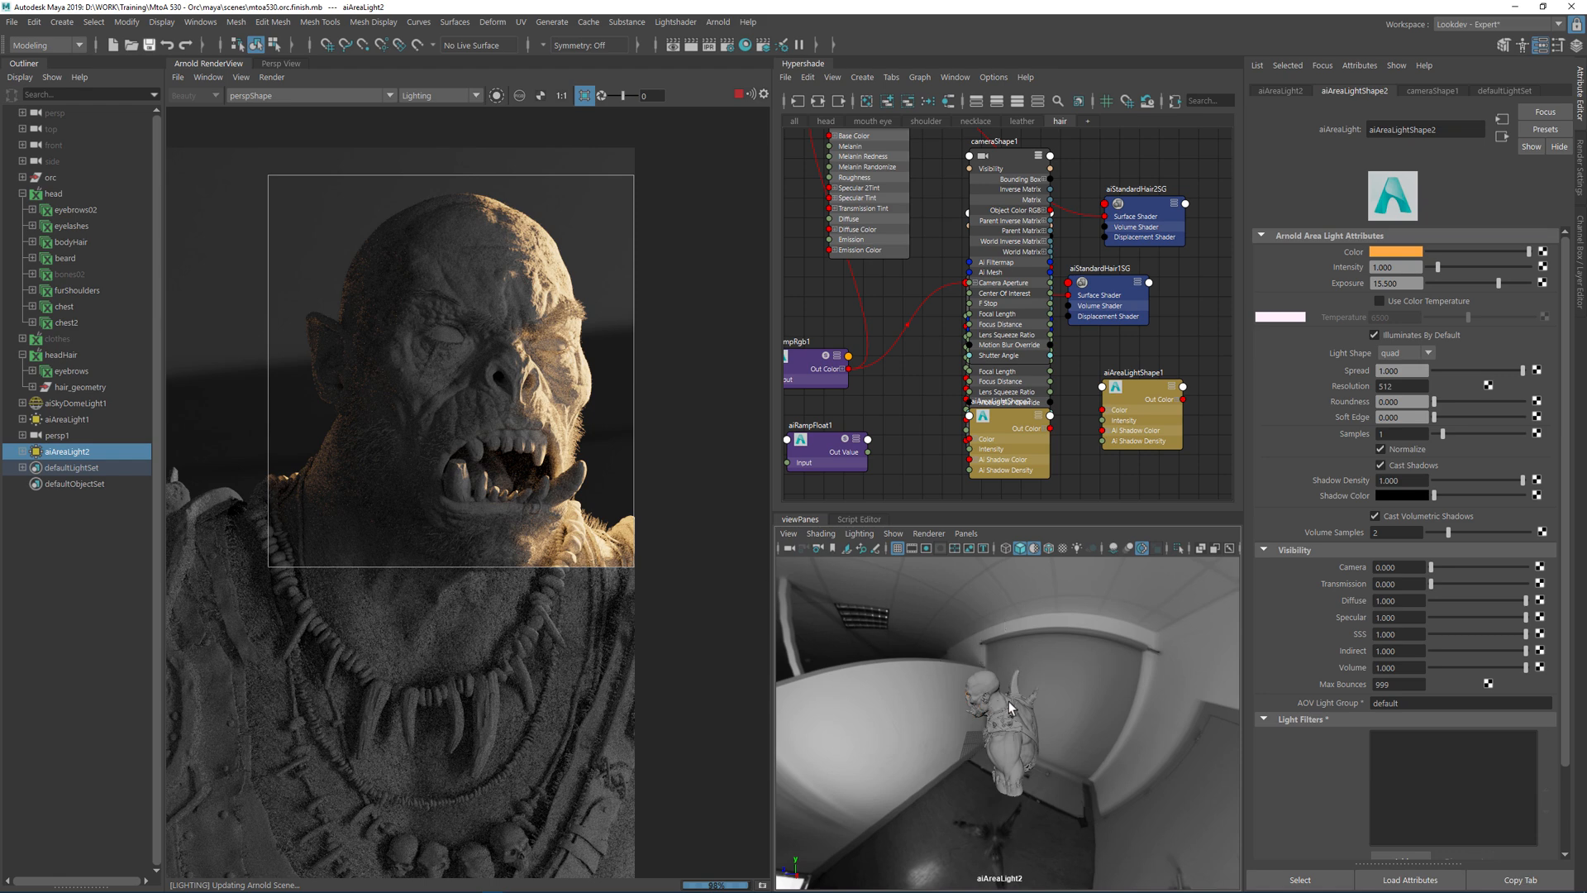
# Swing the duplicated light round to the orc's front and give it exposure 10 and spread 0.3
pyautogui.keyDown('alt'); pyautogui.moveTo(981, 681); pyautogui.dragTo(1095, 656); pyautogui.keyUp('alt')
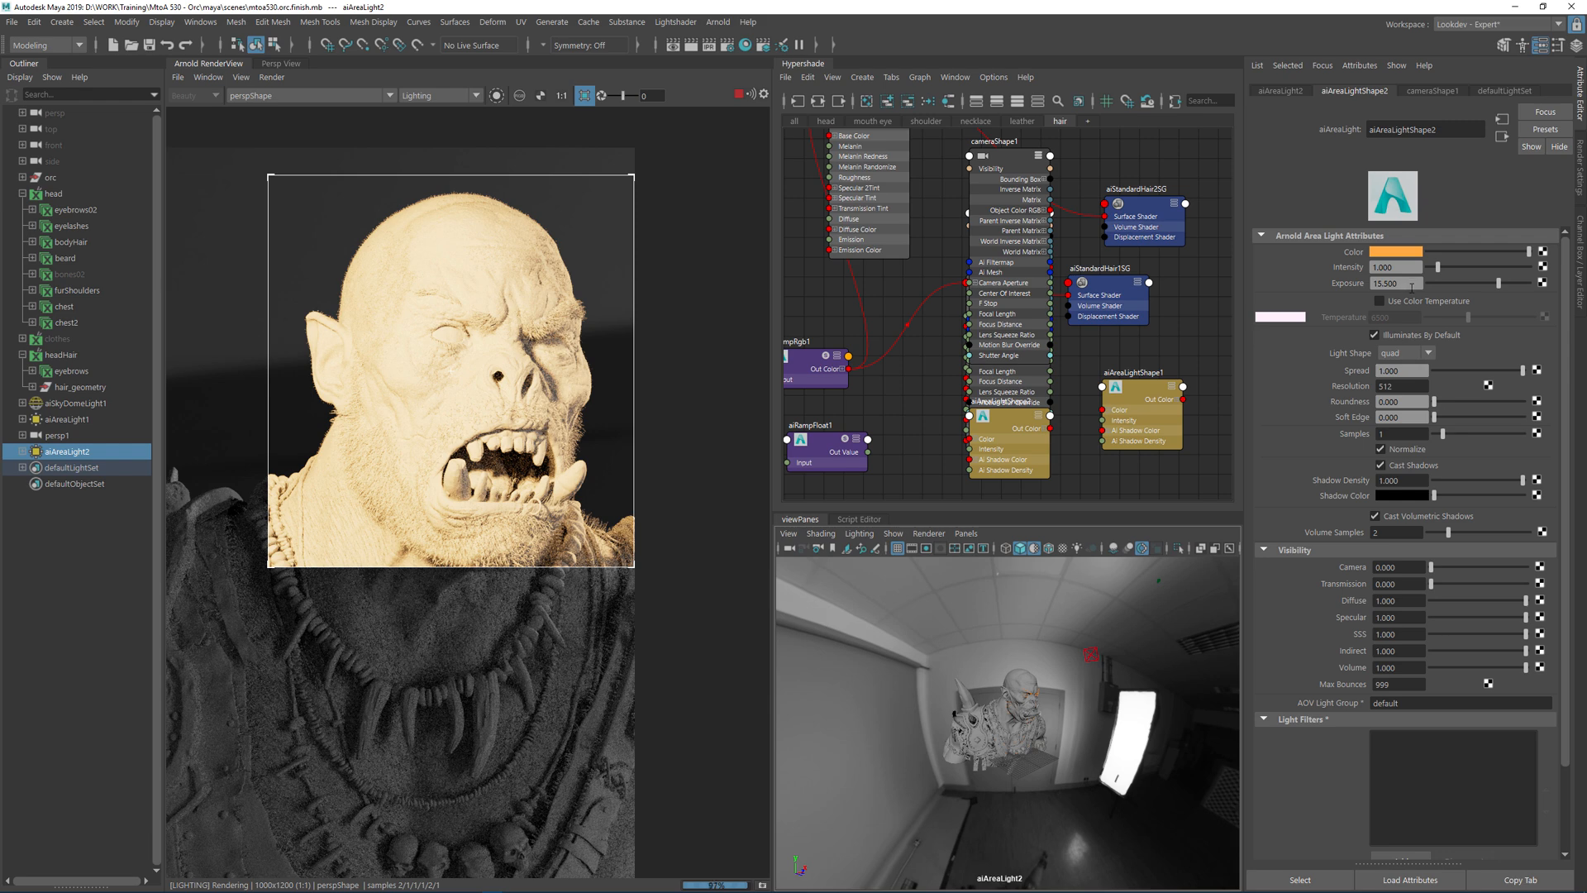
pyautogui.write('12')
pyautogui.press('Return')
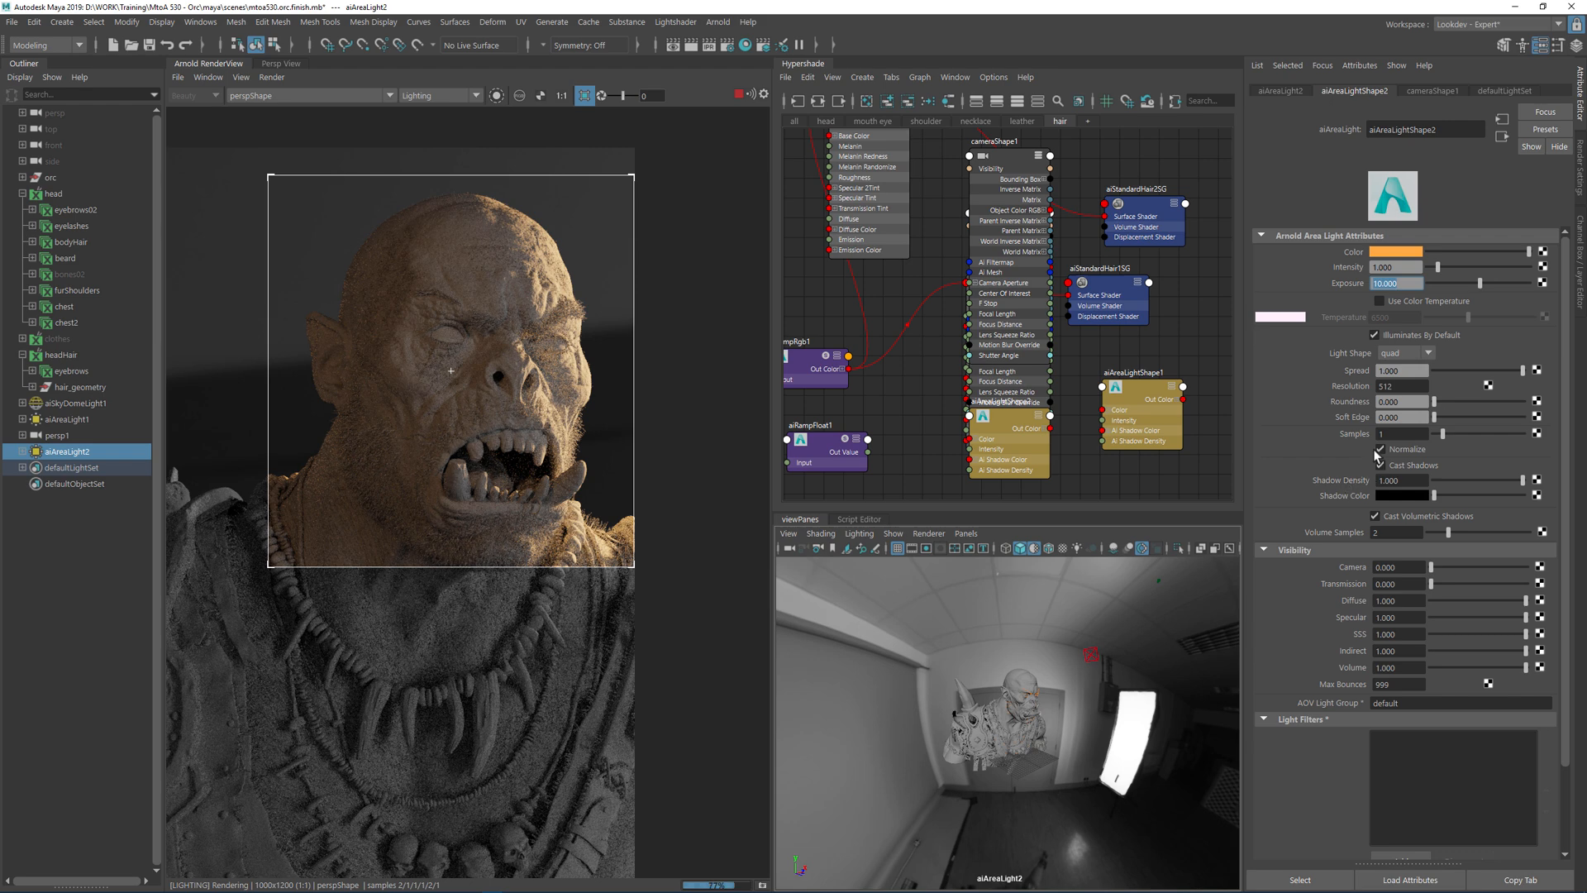
pyautogui.press('Tab')
pyautogui.press('Return')
# Switch the viewport to the persp1 camera and scale the duplicated area light down uniformly
pyautogui.click(969, 534)
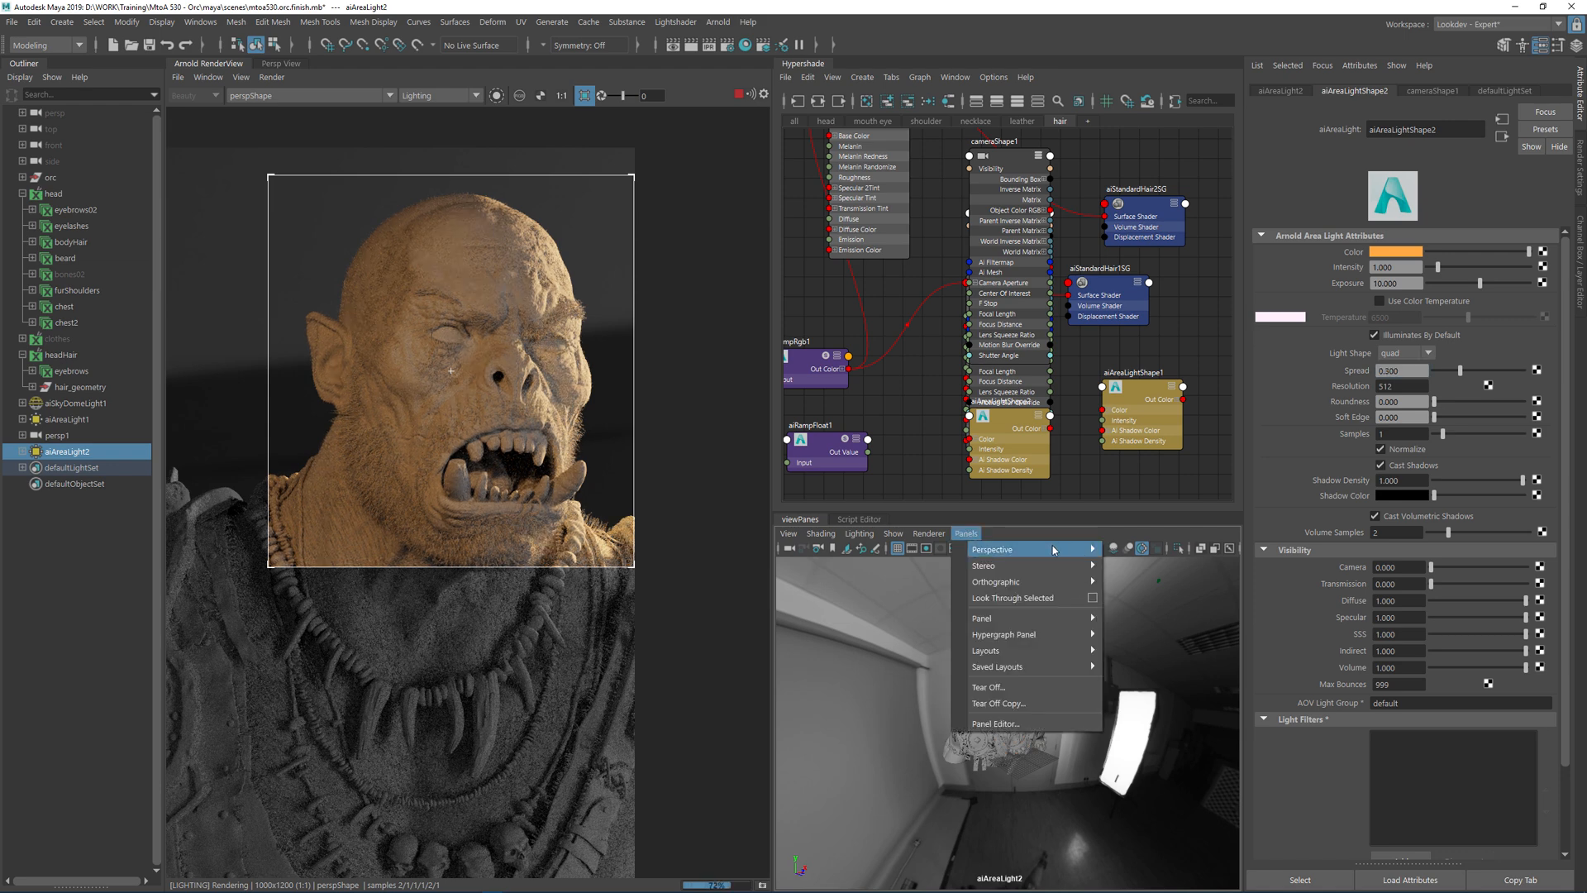
pyautogui.moveTo(1054, 550)
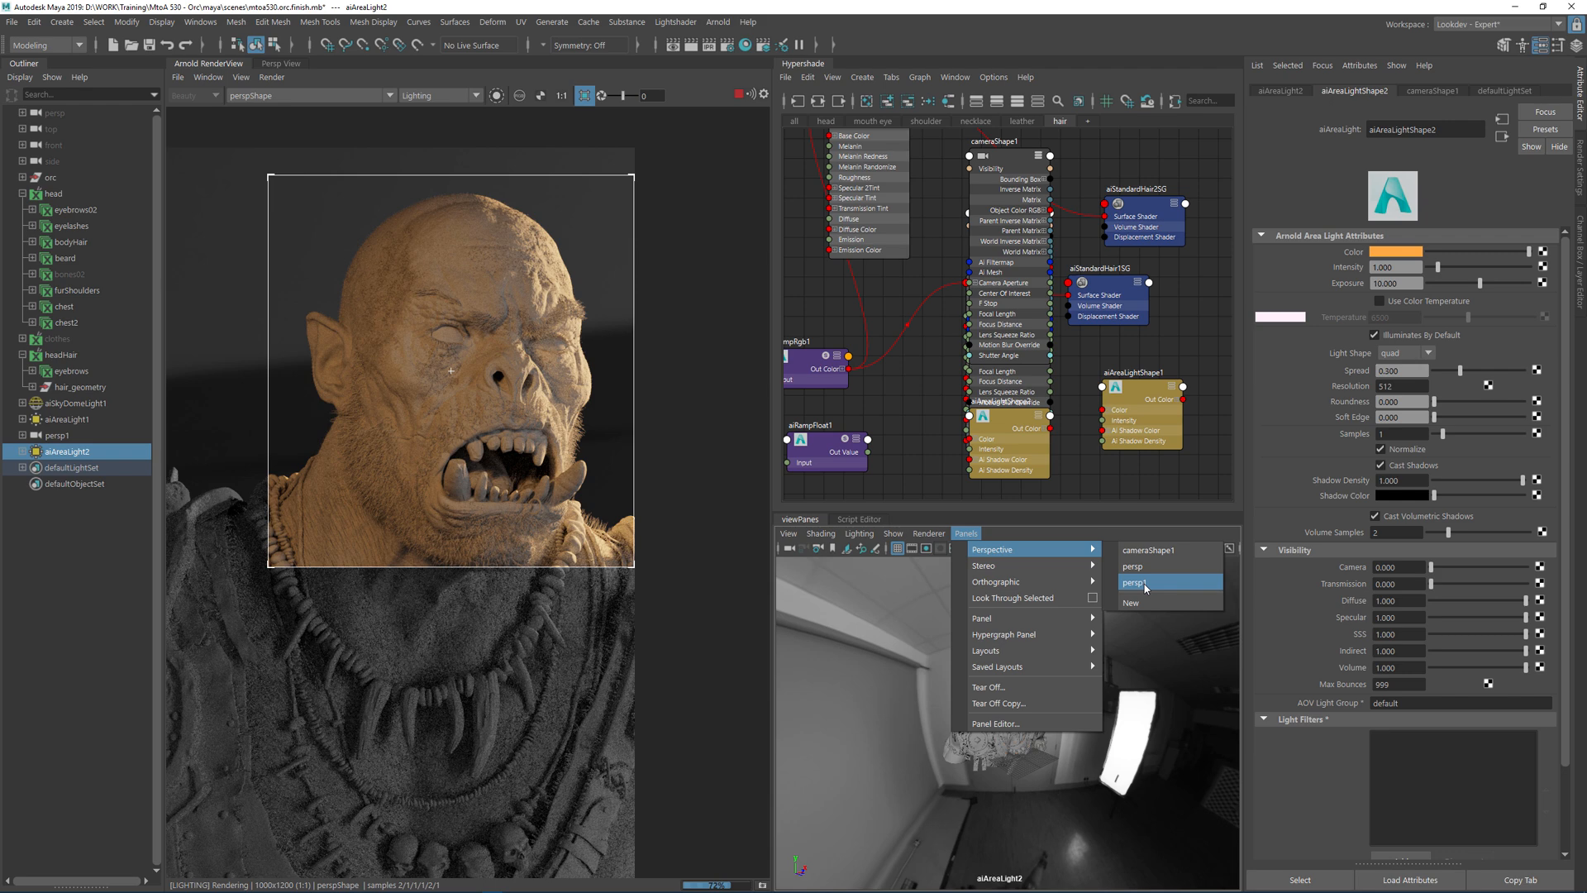
pyautogui.click(1145, 584)
pyautogui.keyDown('alt'); pyautogui.moveTo(985, 672); pyautogui.dragTo(970, 701); pyautogui.keyUp('alt')
pyautogui.keyDown('alt'); pyautogui.moveTo(971, 701); pyautogui.dragTo(1093, 693, button='middle'); pyautogui.keyUp('alt')
pyautogui.keyDown('alt'); pyautogui.moveTo(1093, 693); pyautogui.dragTo(1158, 693); pyautogui.keyUp('alt')
pyautogui.moveTo(937, 750); pyautogui.dragTo(909, 752)
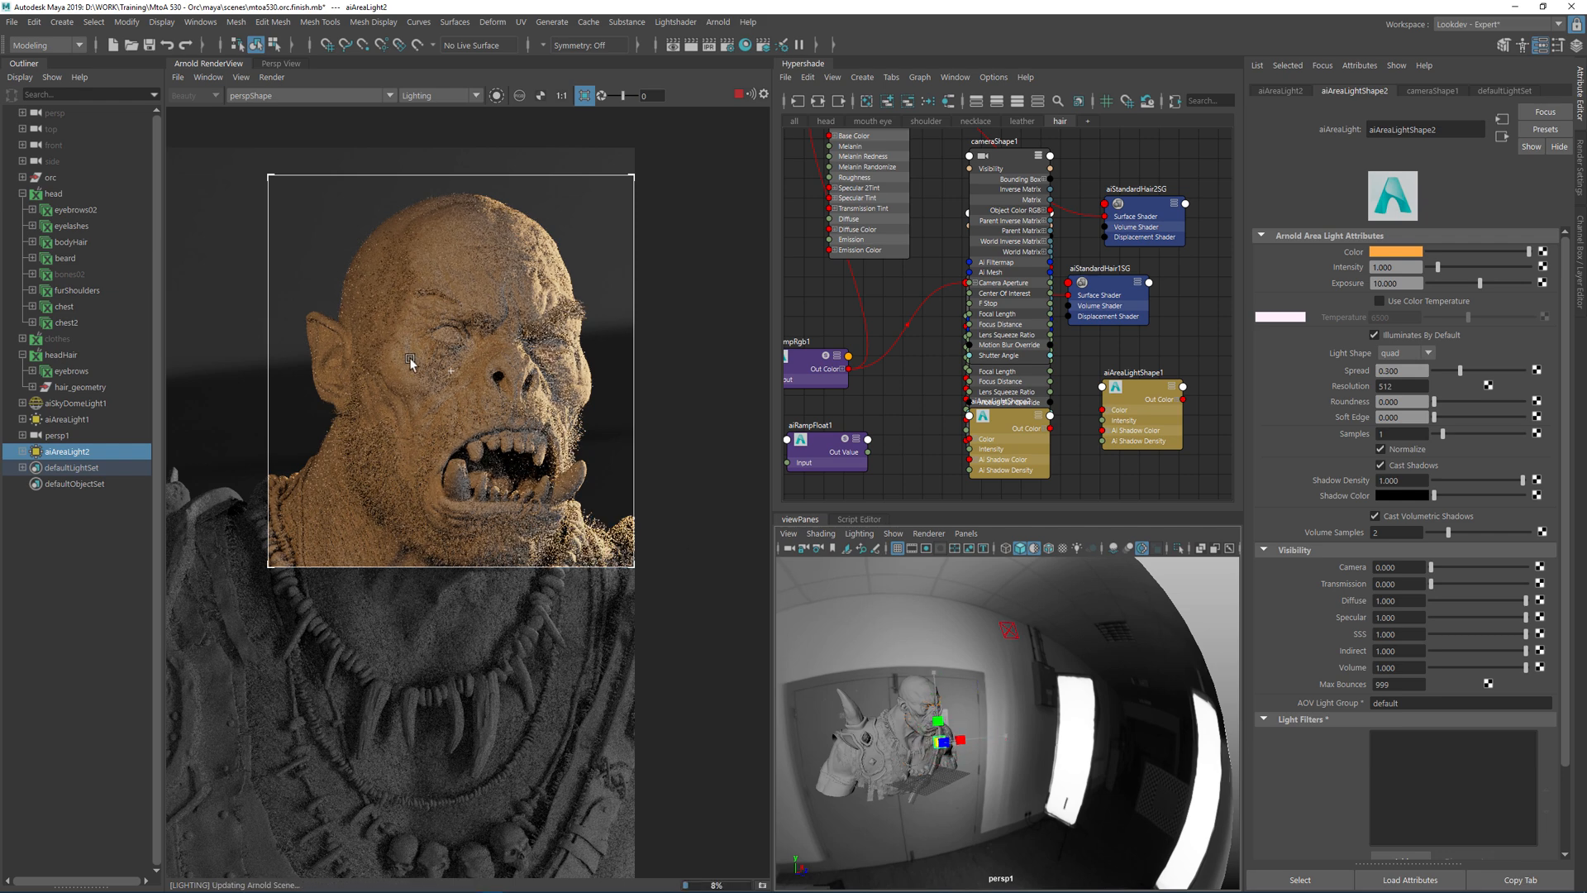
# Reduce aiAreaLight2's colour saturation to 0.466 and set its exposure to 6
pyautogui.click(1405, 254)
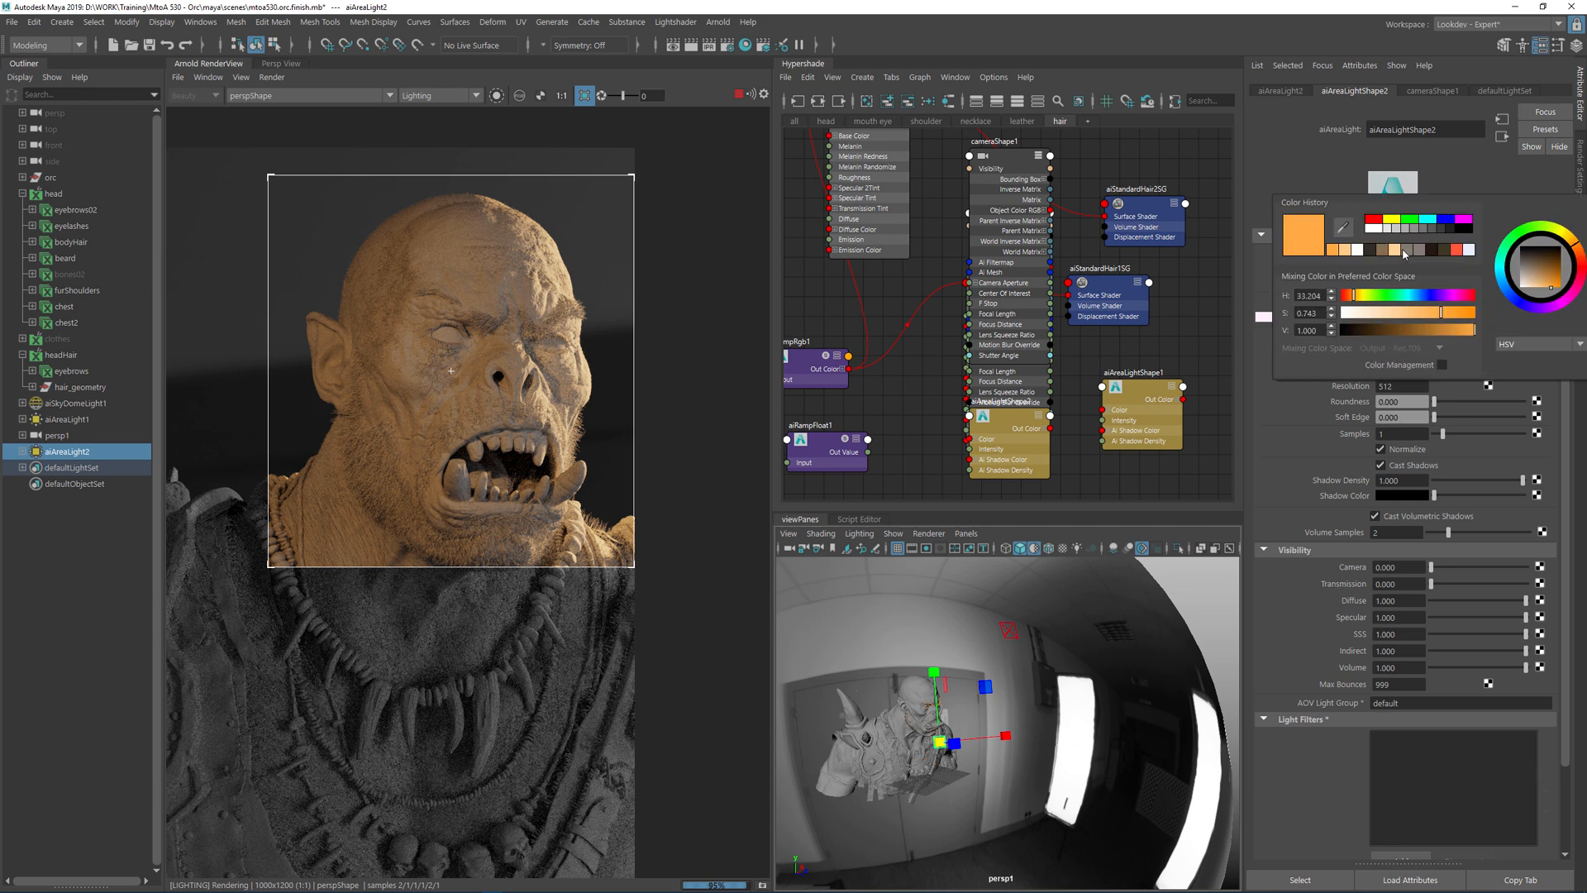
pyautogui.click(1406, 319)
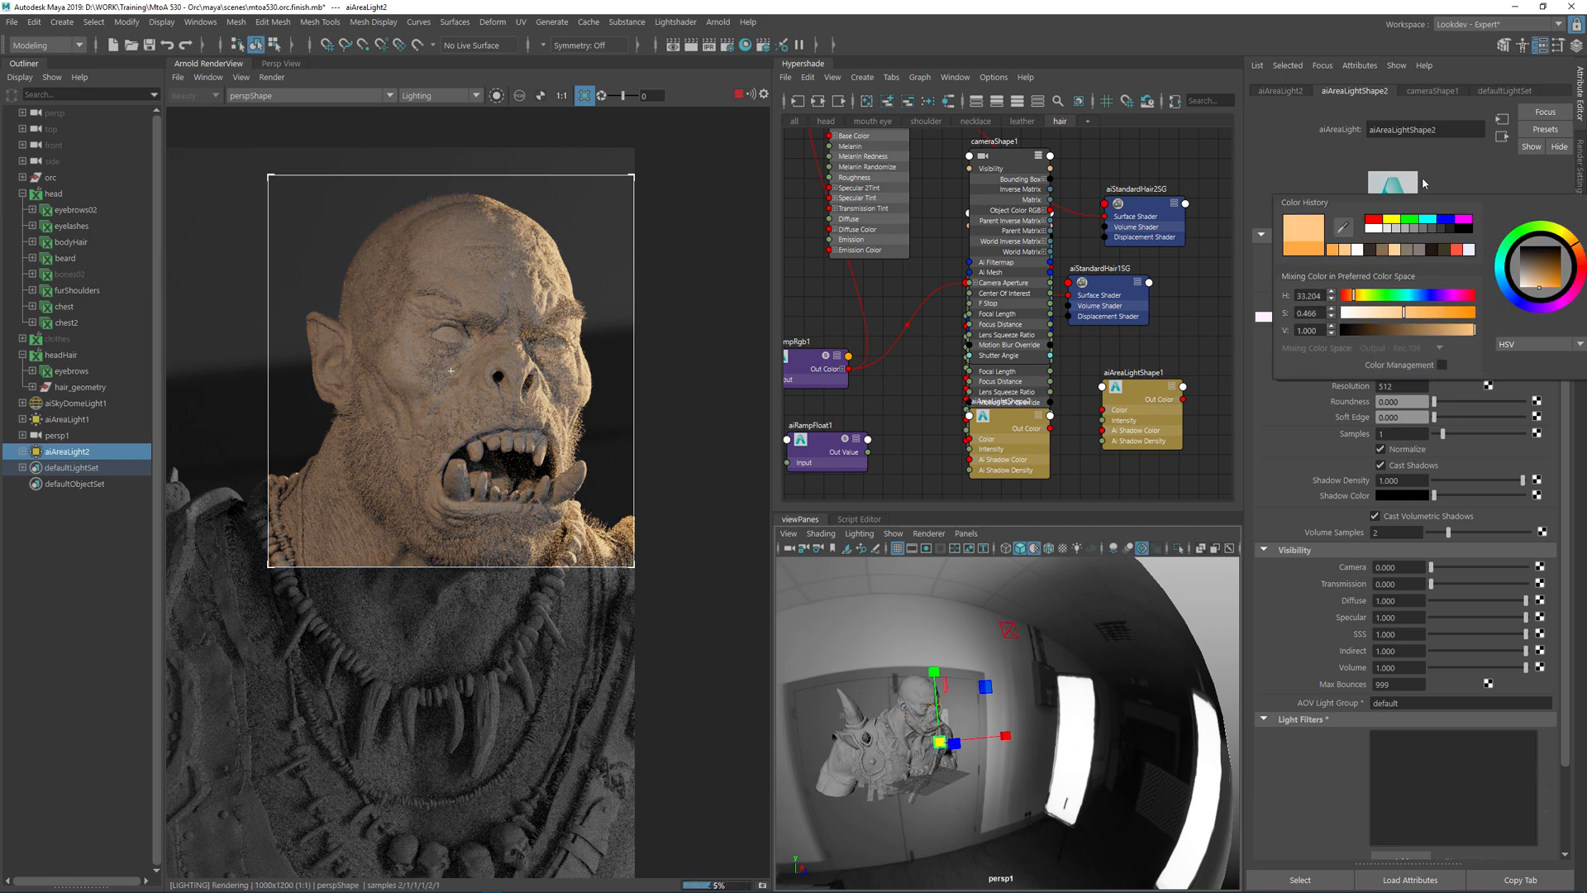
pyautogui.write('6')
pyautogui.press('Return')
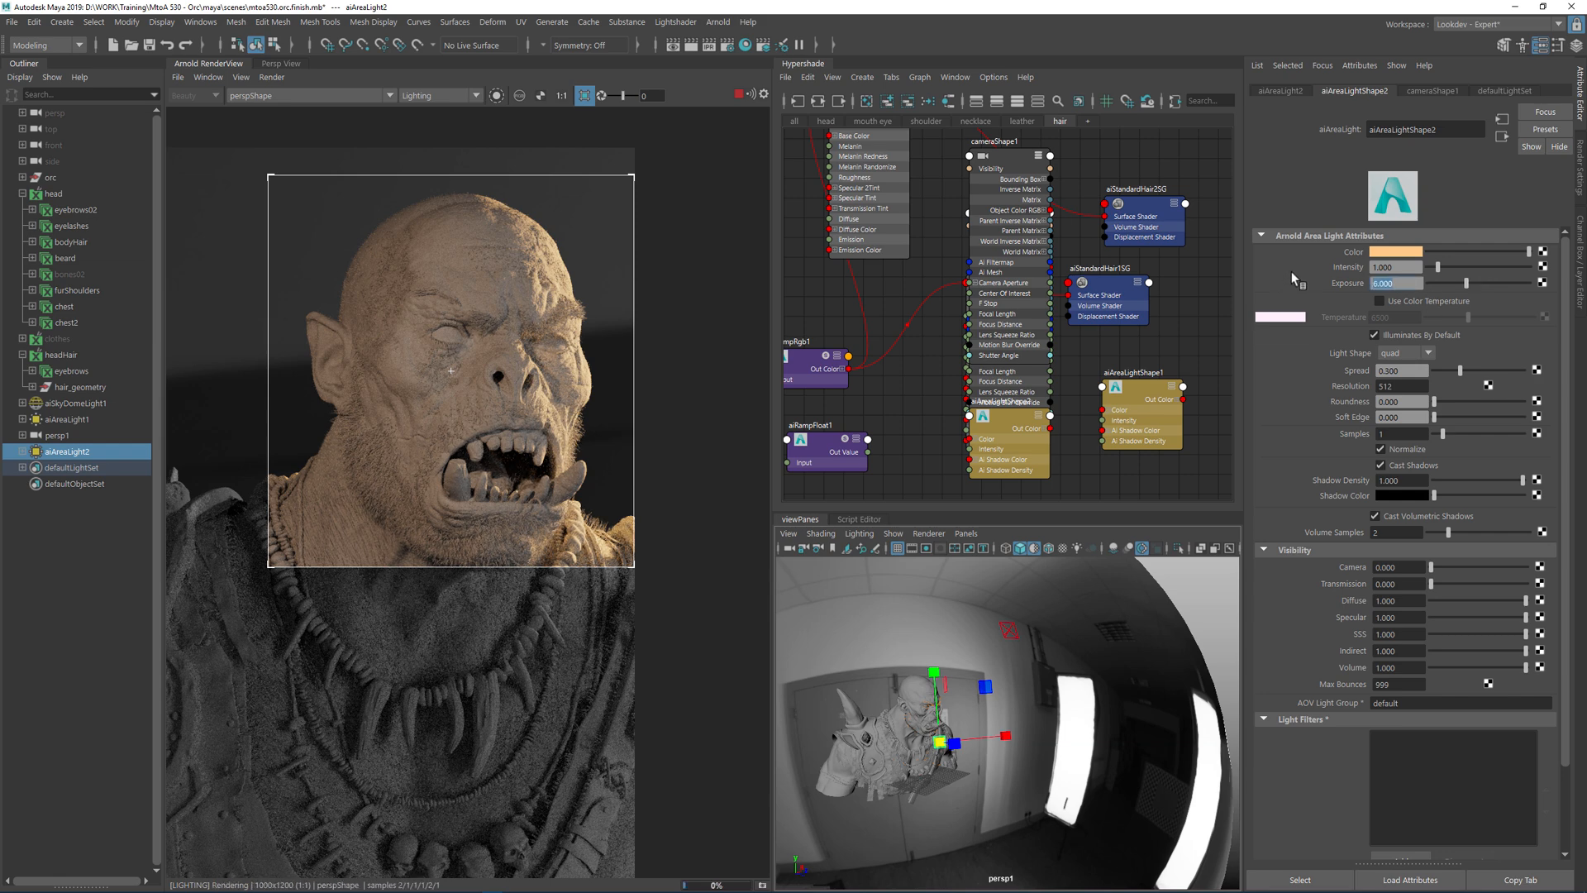
# Disable adaptive sampling and progressive rendering in the Arnold render settings
pyautogui.click(724, 48)
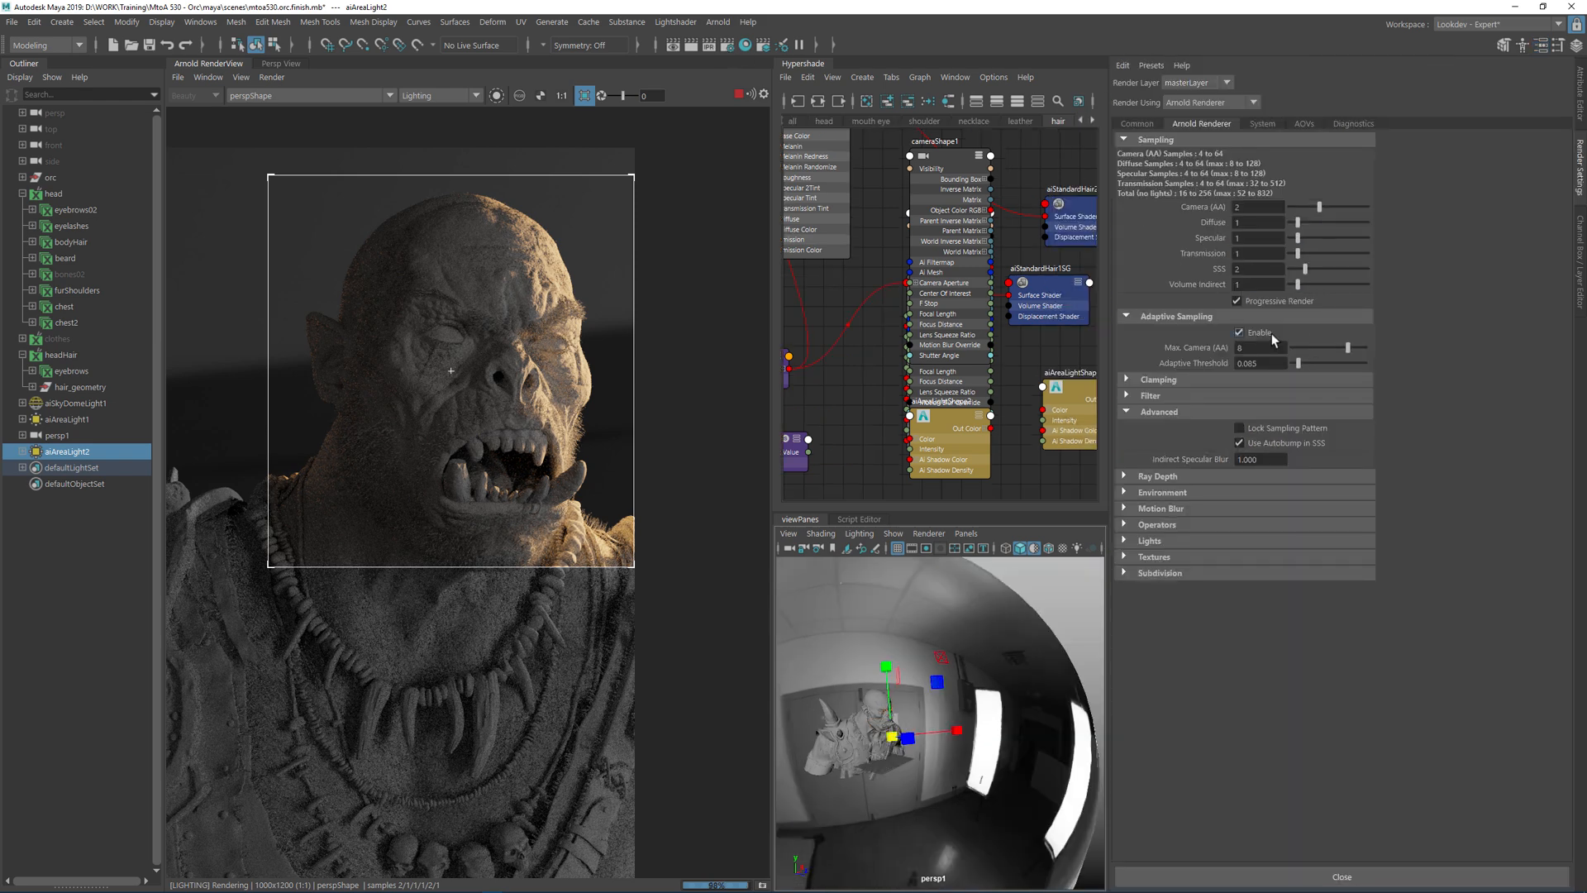
pyautogui.click(1257, 333)
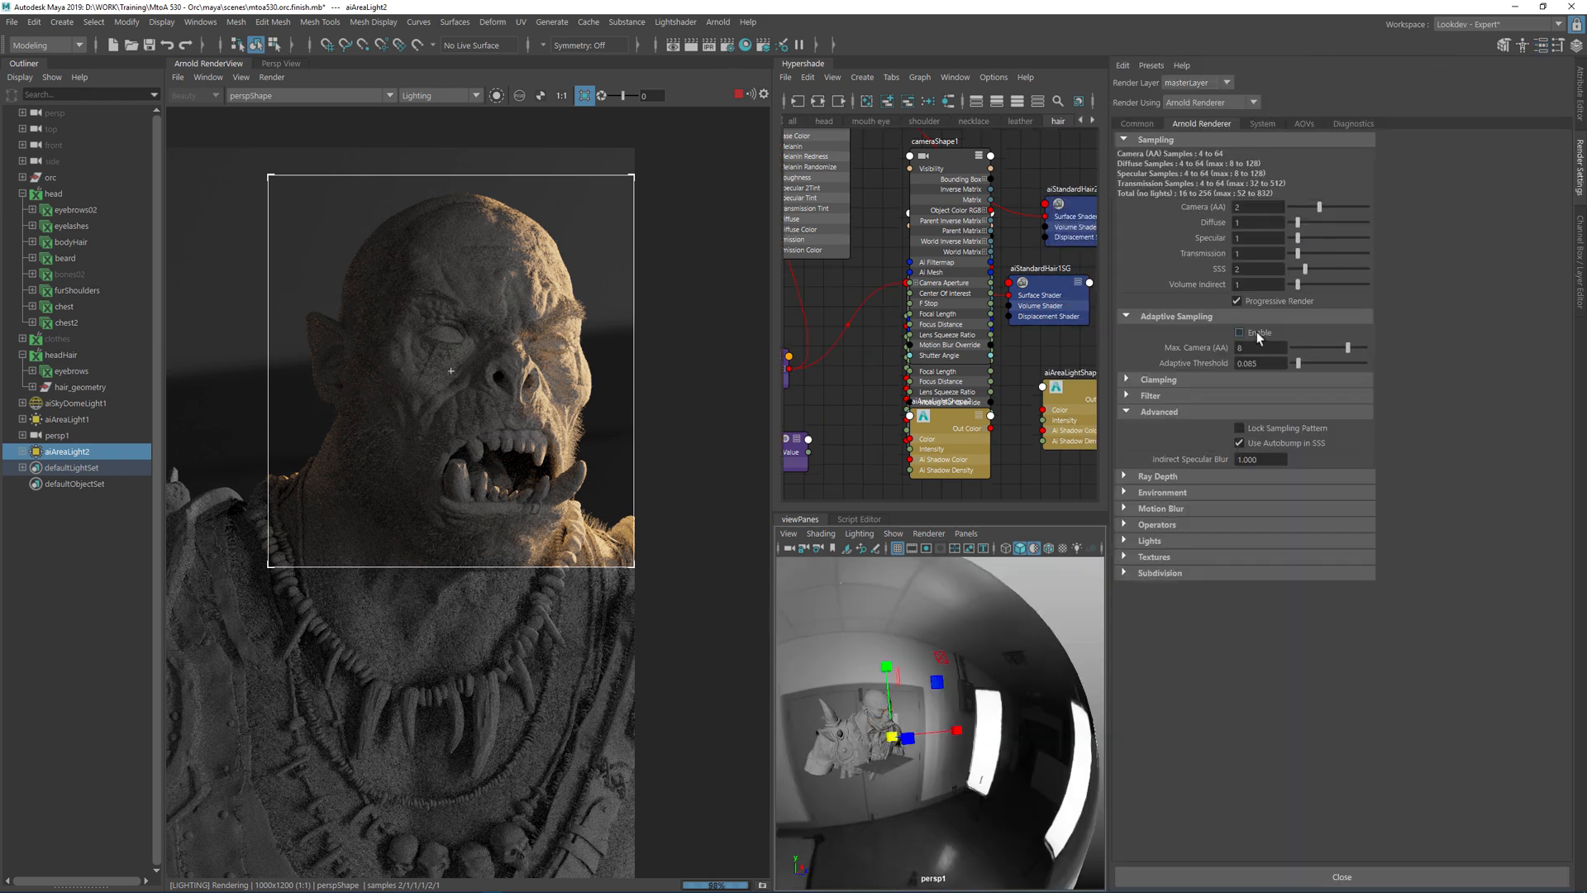
pyautogui.click(1272, 301)
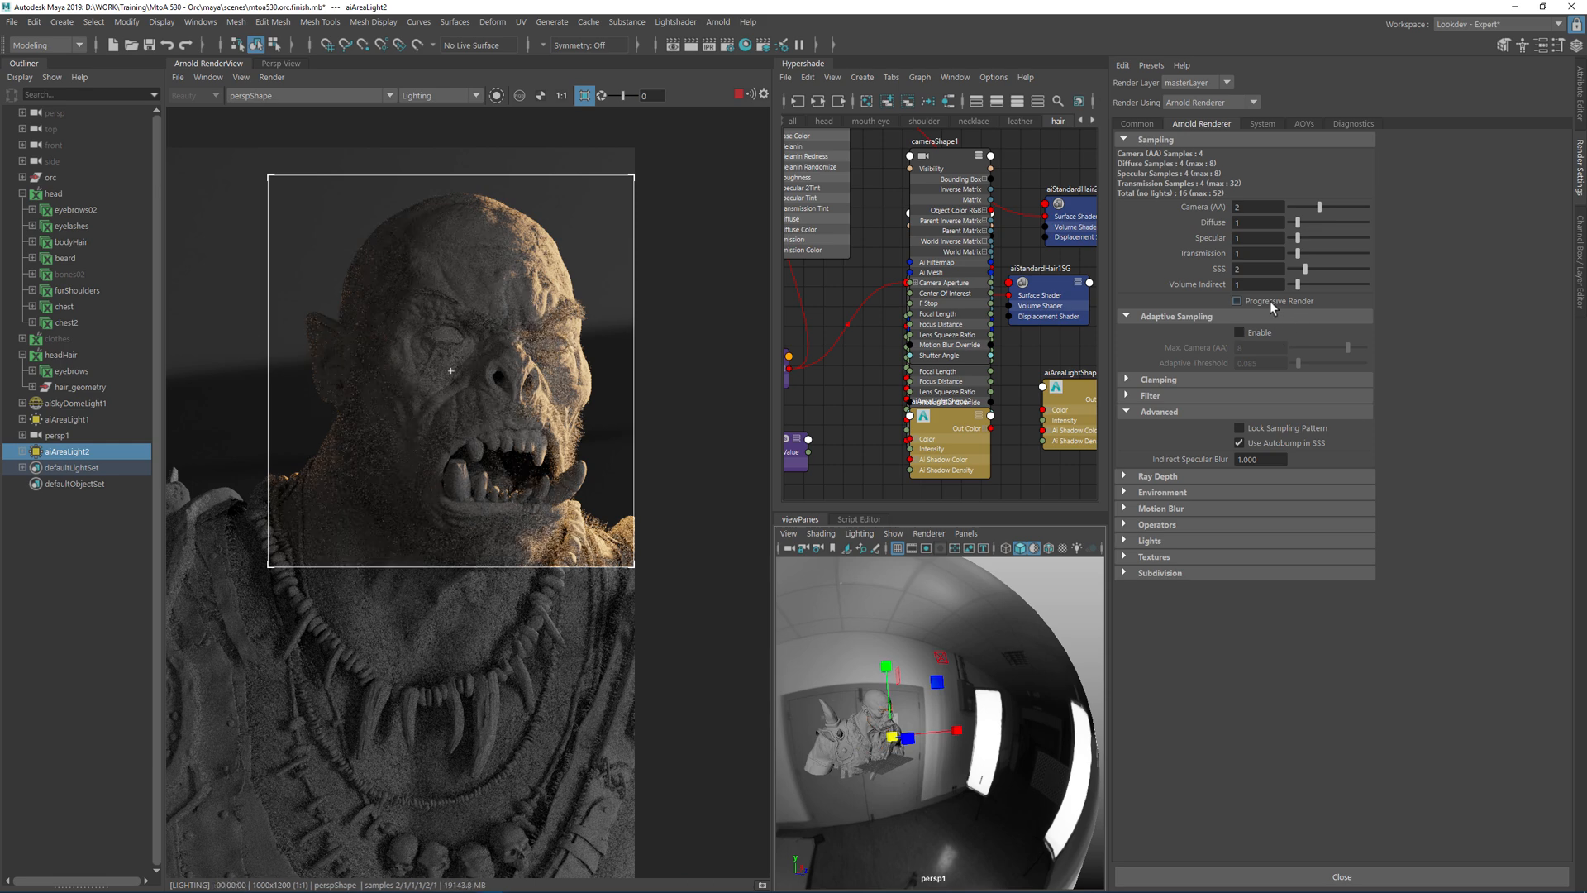
pyautogui.click(272, 77)
pyautogui.click(301, 161)
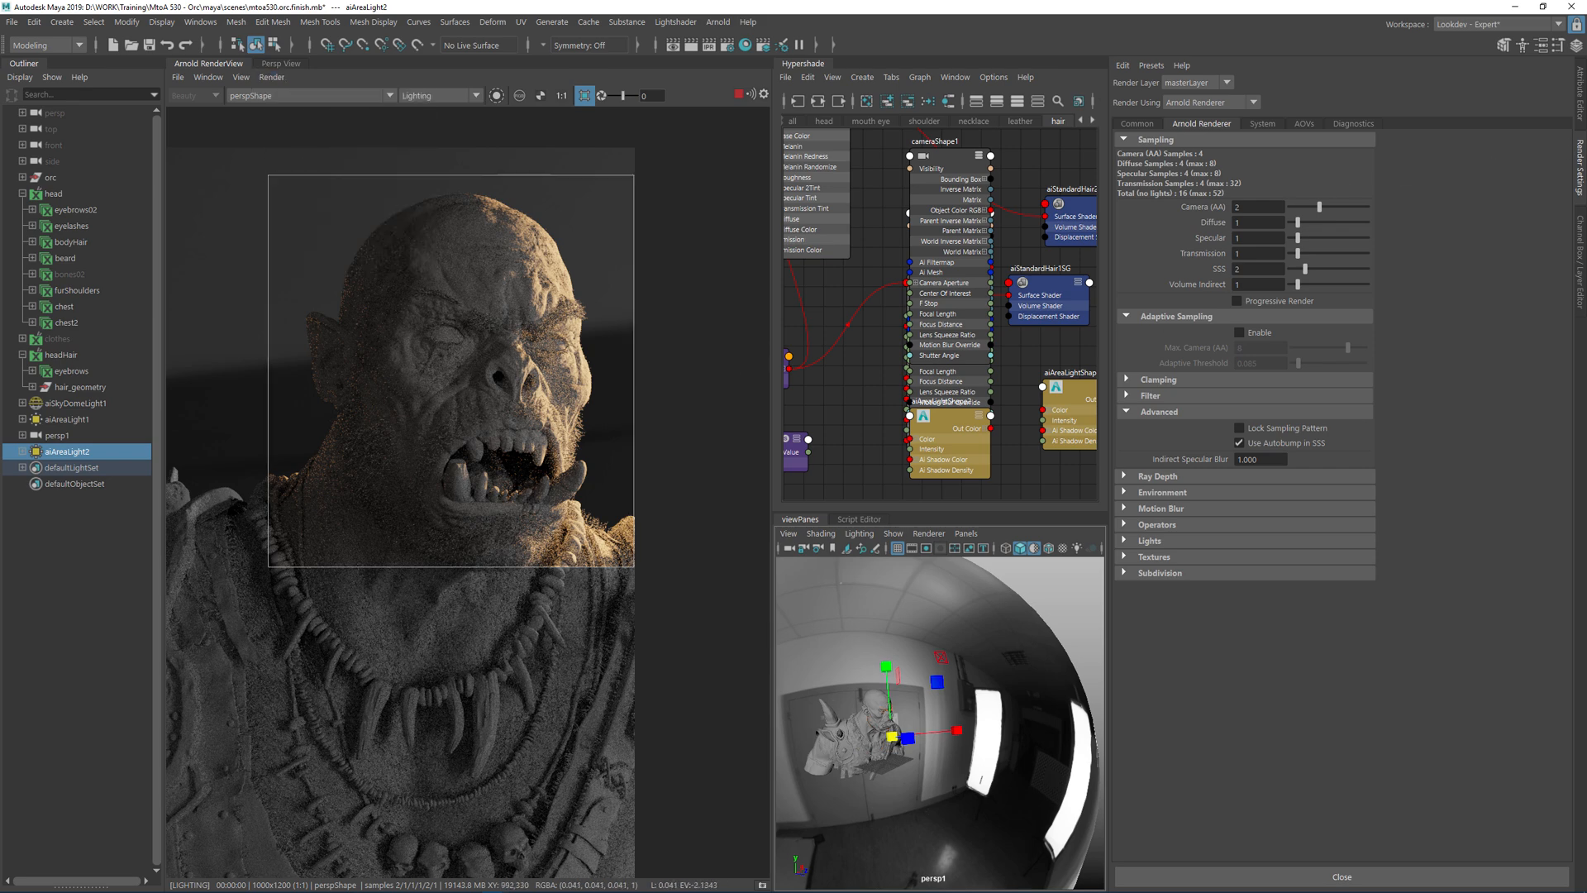
# Return to aiAreaLight2's attributes and raise its exposure to about 7.3
pyautogui.click(1580, 91)
pyautogui.keyDown('alt'); pyautogui.moveTo(1089, 658); pyautogui.dragTo(937, 673); pyautogui.keyUp('alt')
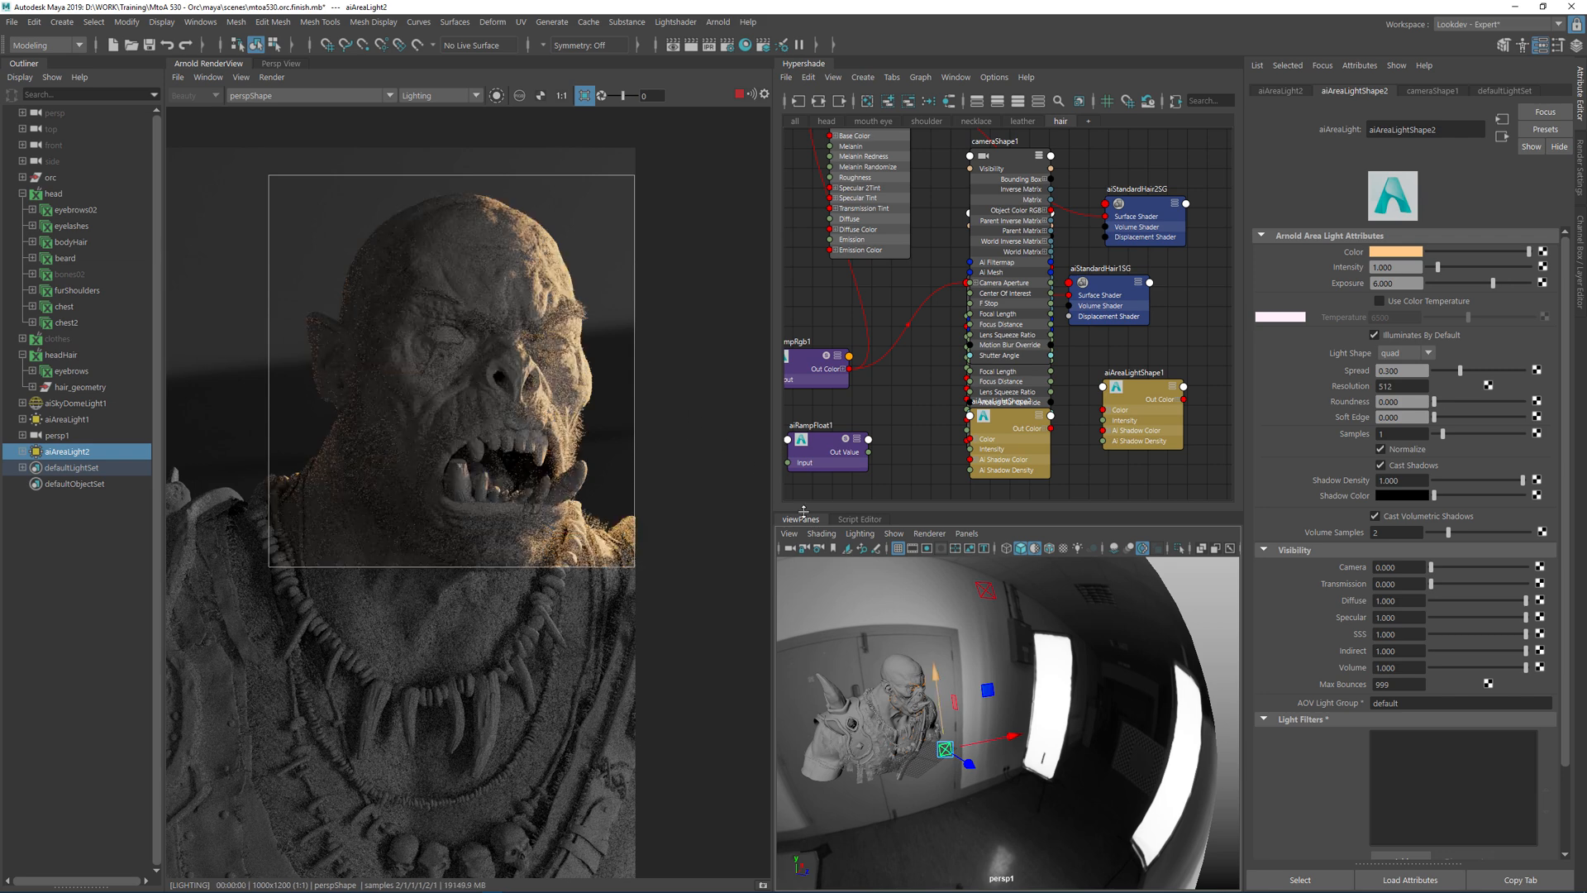
pyautogui.moveTo(1497, 282); pyautogui.dragTo(1501, 284)
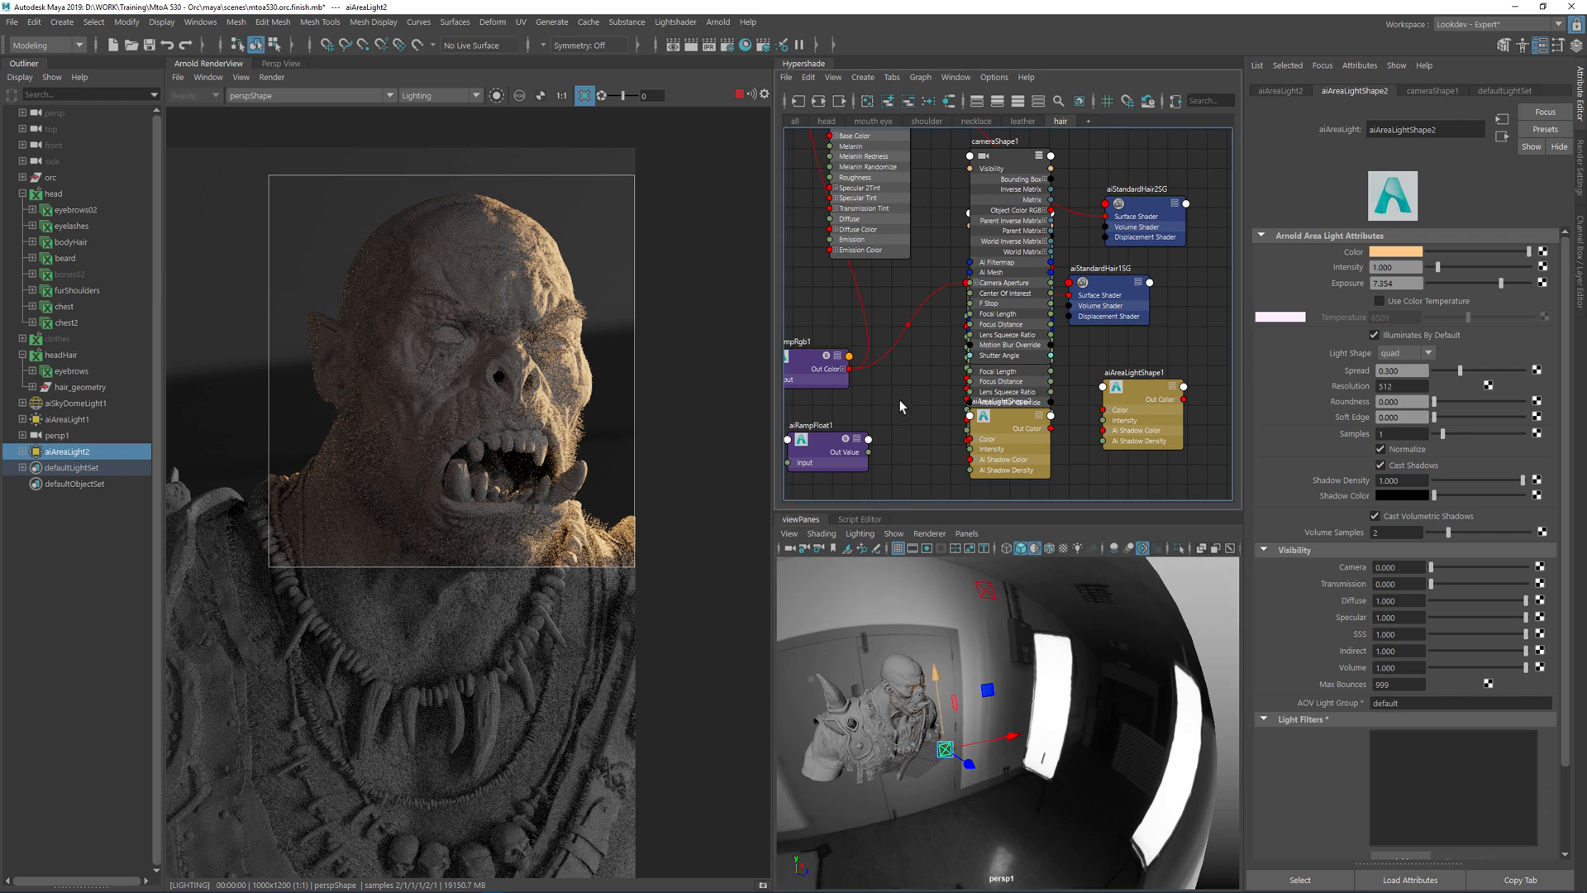
# Duplicate aiAreaLight2 and scale the copy up uniformly
pyautogui.click(86, 573)
pyautogui.click(80, 451)
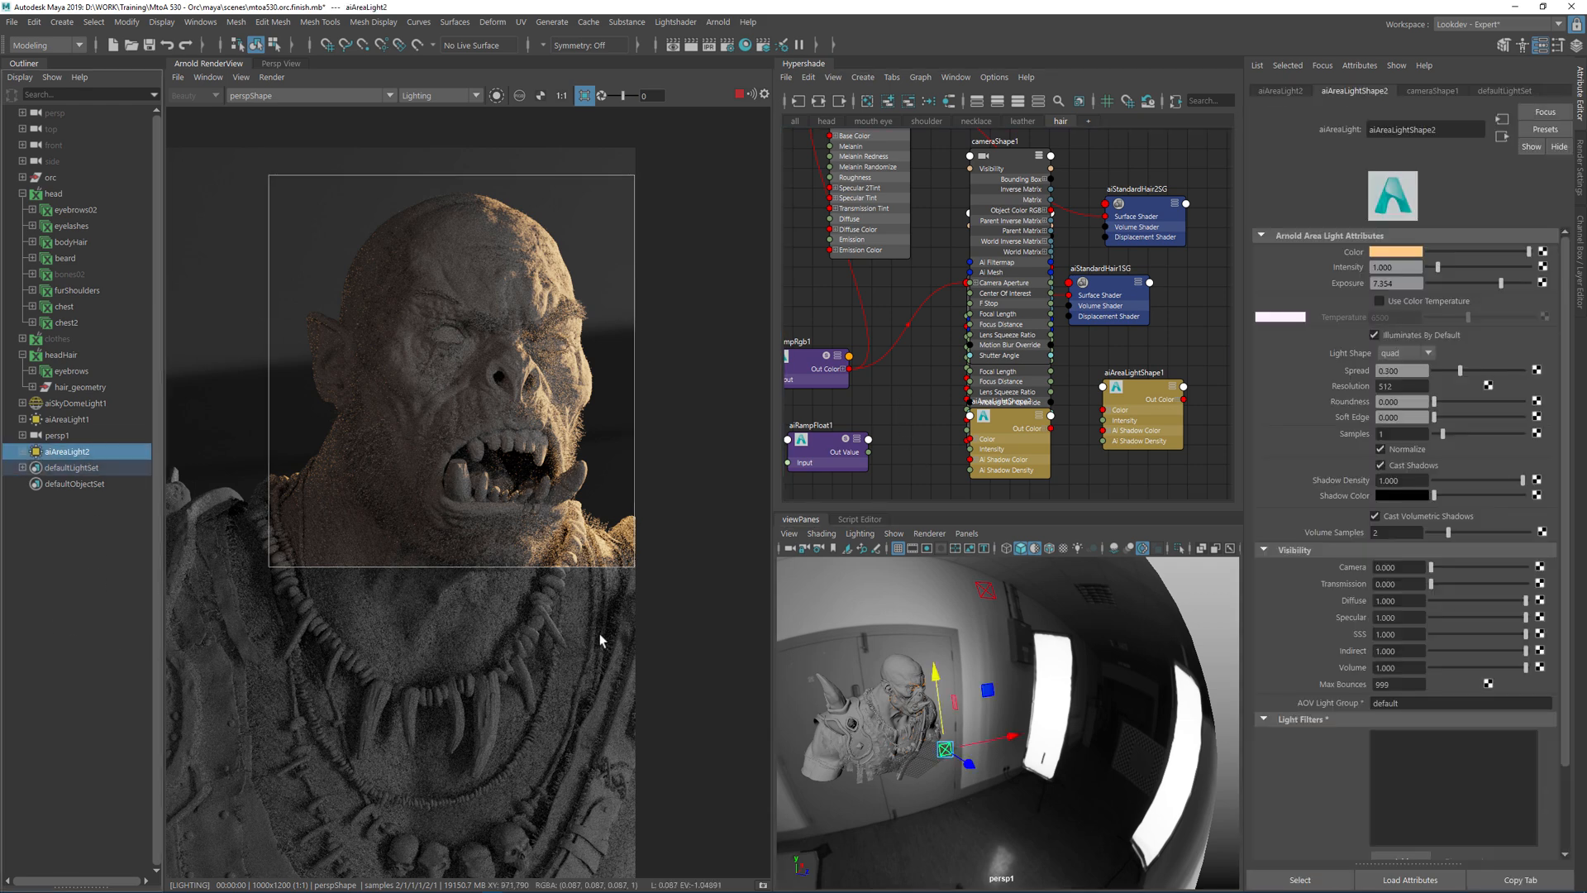
pyautogui.hotkey('ctrl', 'd')
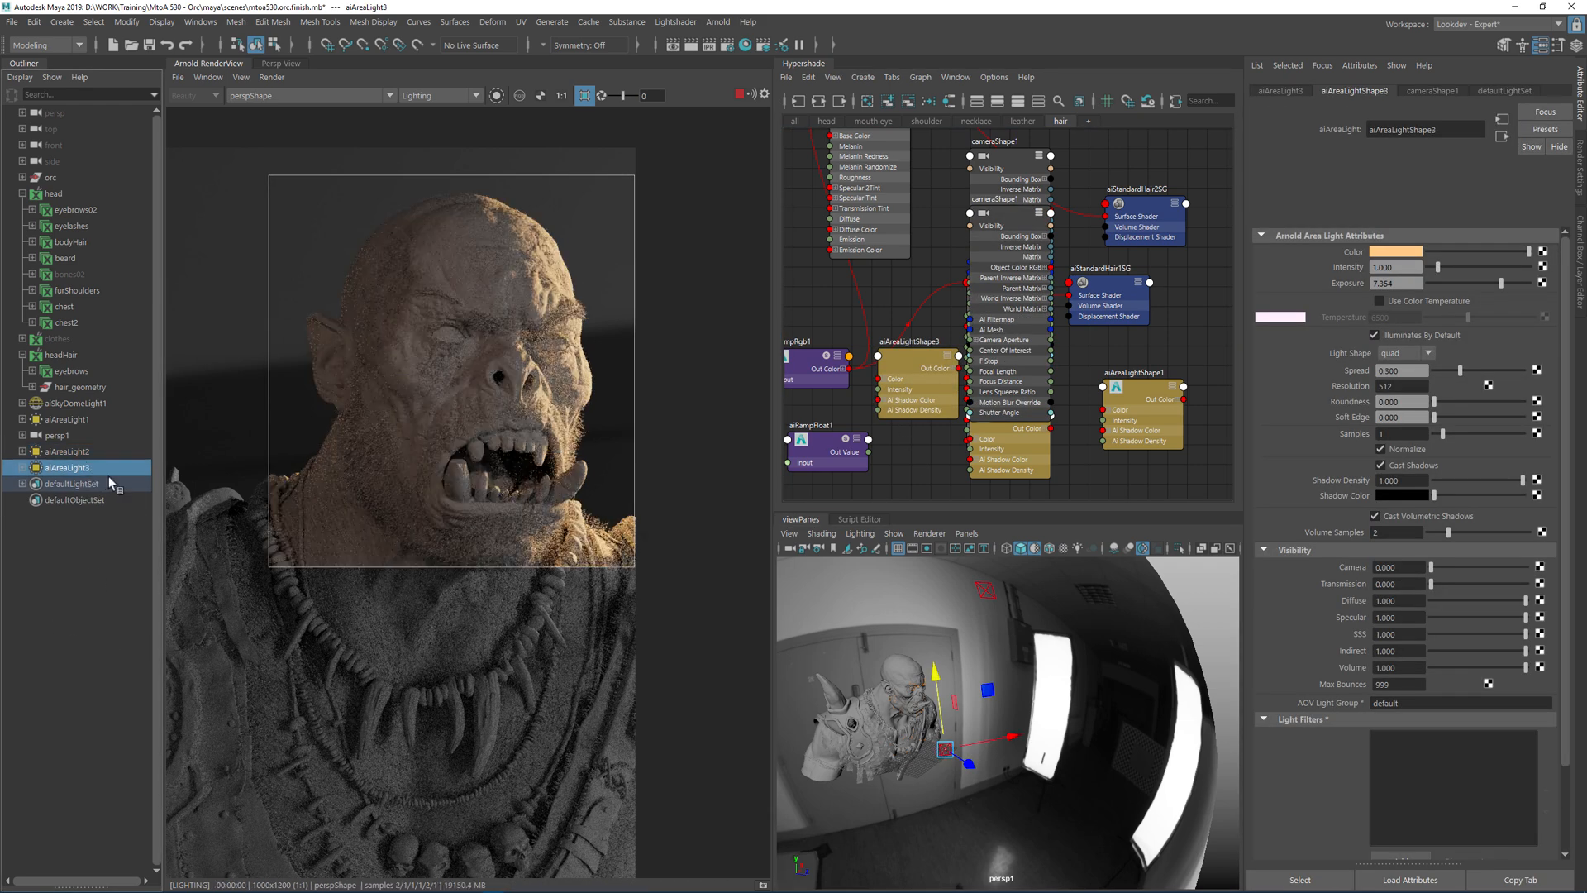
pyautogui.keyDown('alt'); pyautogui.moveTo(1031, 701); pyautogui.dragTo(1108, 699); pyautogui.keyUp('alt')
pyautogui.keyDown('alt'); pyautogui.moveTo(1108, 699); pyautogui.dragTo(902, 693, button='right'); pyautogui.keyUp('alt')
pyautogui.keyDown('alt'); pyautogui.moveTo(902, 693); pyautogui.dragTo(935, 675, button='middle'); pyautogui.keyUp('alt')
pyautogui.press('r')
pyautogui.moveTo(1026, 720); pyautogui.dragTo(1195, 701)
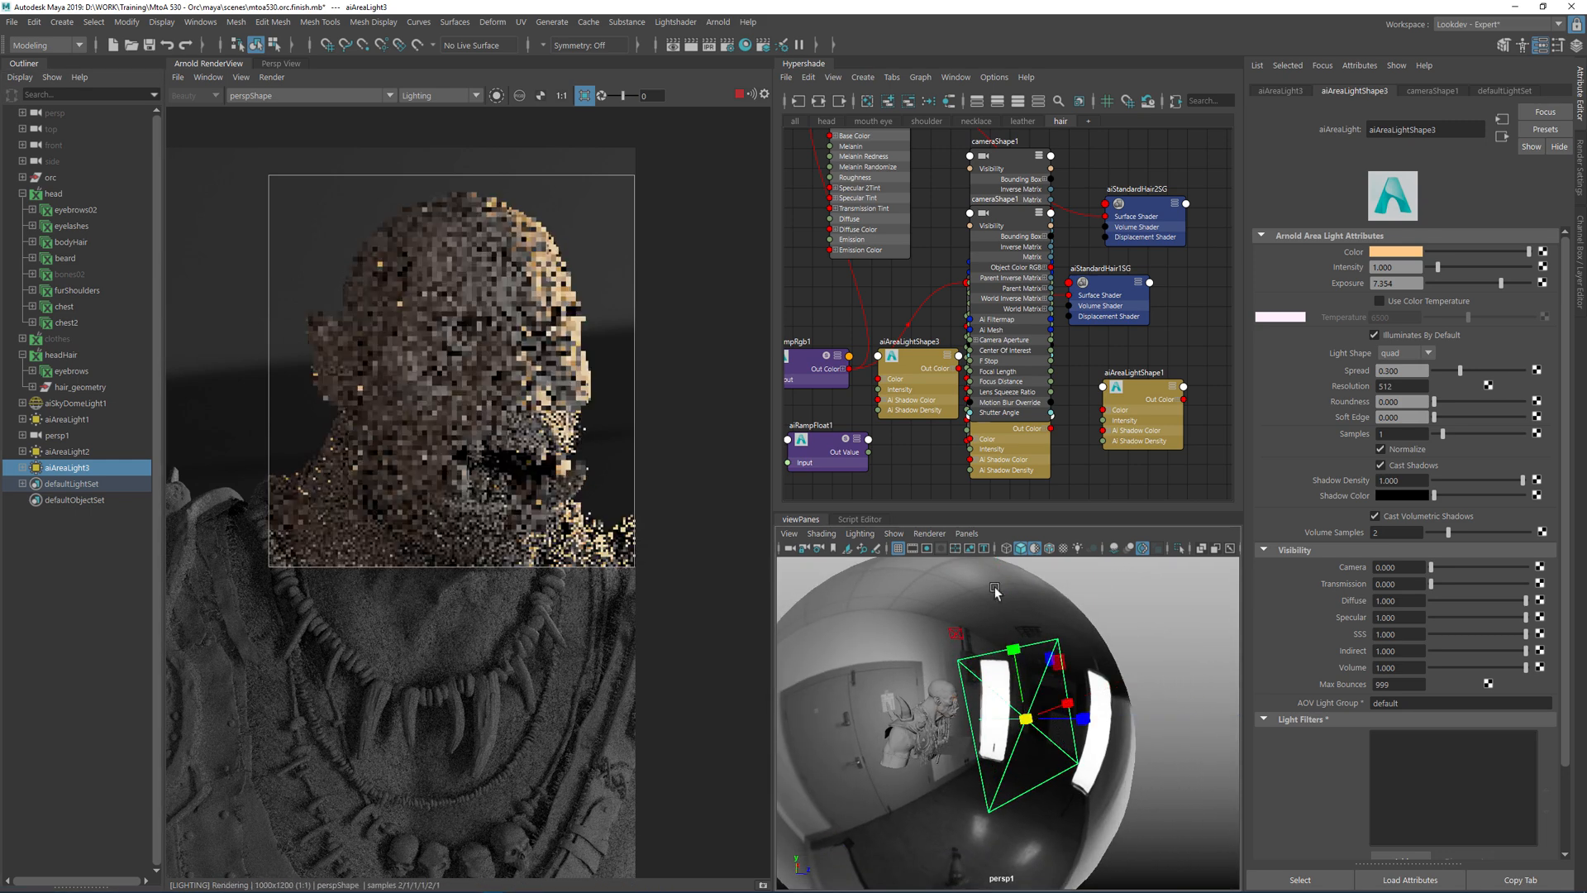
# Look through aiAreaLight3 to aim it at the orc from behind and limit the render region to the shoulder spikes
pyautogui.click(967, 534)
pyautogui.click(1007, 599)
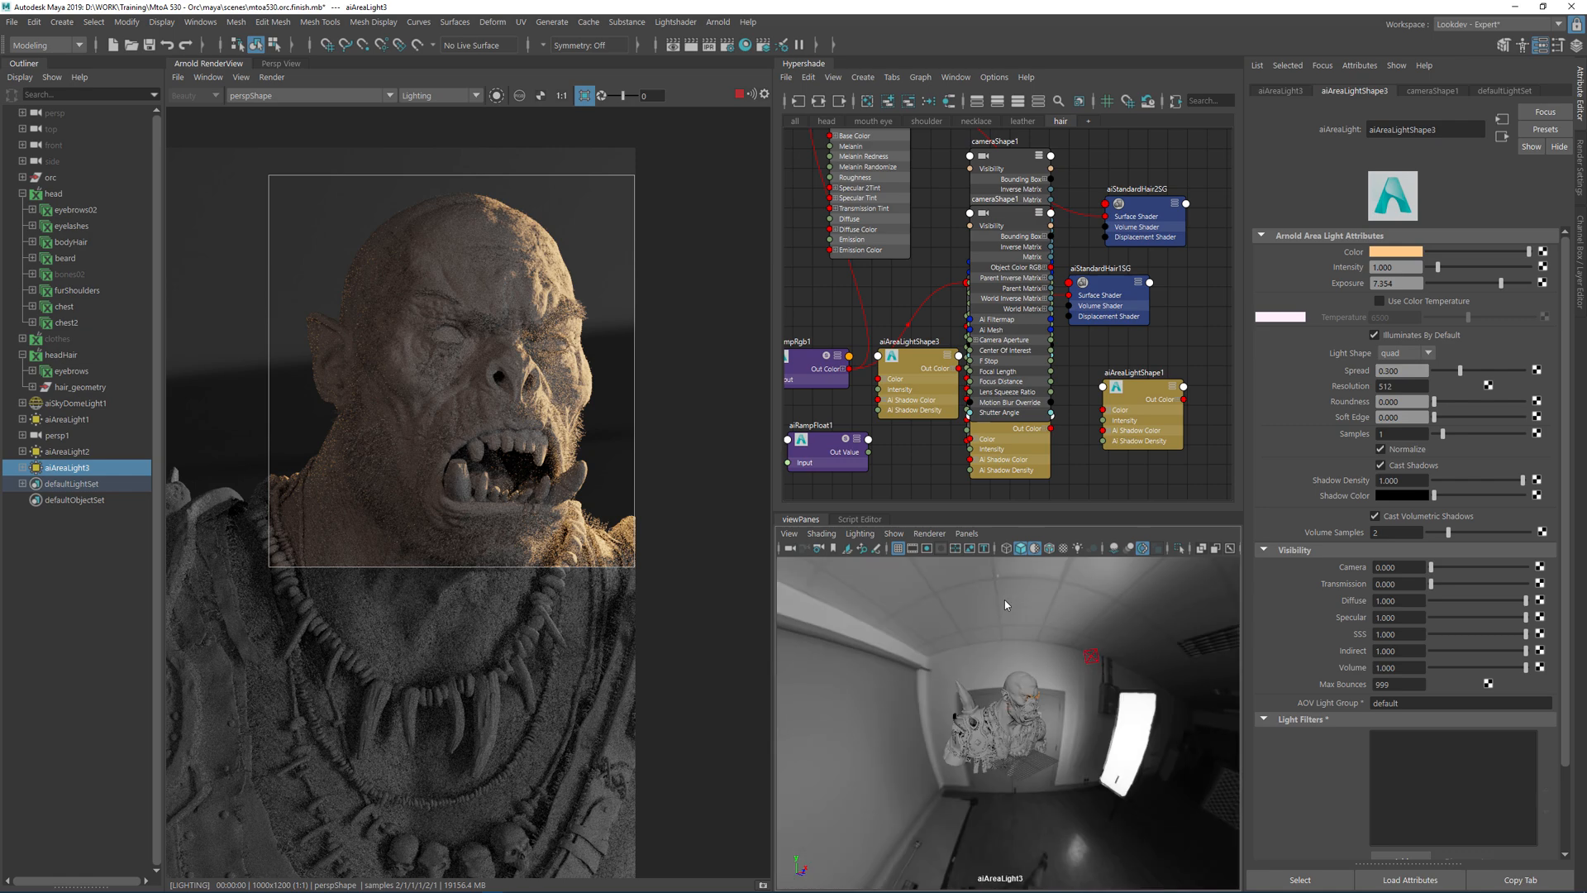
pyautogui.keyDown('alt'); pyautogui.moveTo(1004, 629); pyautogui.dragTo(1166, 726); pyautogui.keyUp('alt')
pyautogui.moveTo(466, 494); pyautogui.dragTo(579, 482, button='middle')
pyautogui.scroll(3, 374, 448)
pyautogui.moveTo(263, 333); pyautogui.dragTo(546, 571)
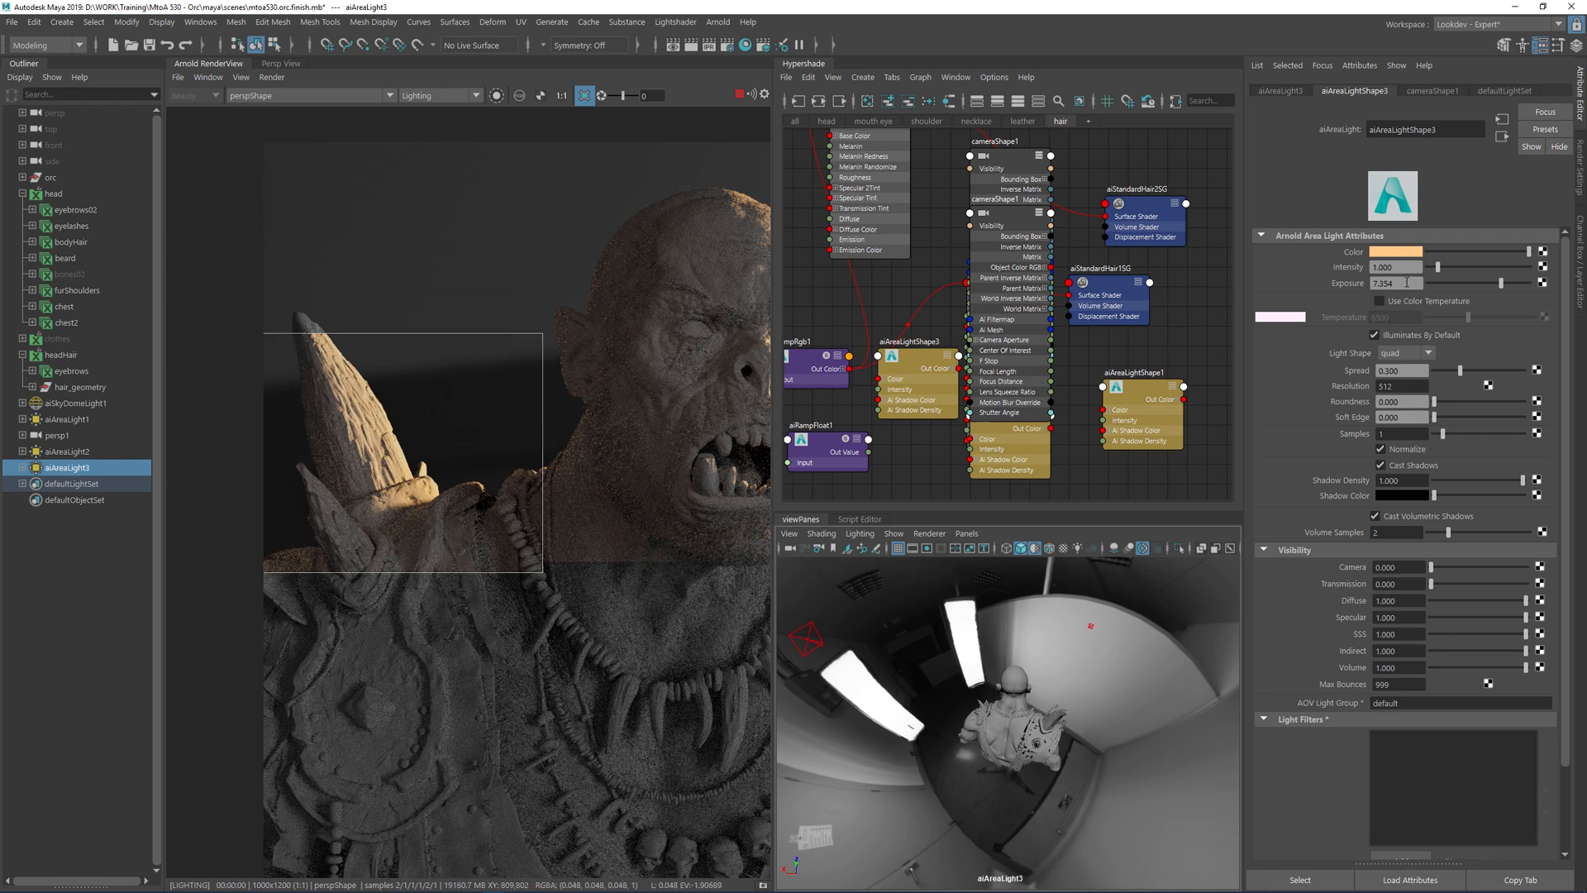
# Set aiAreaLight3's exposure to 14 and change its colour to white
pyautogui.write('12')
pyautogui.press('Return')
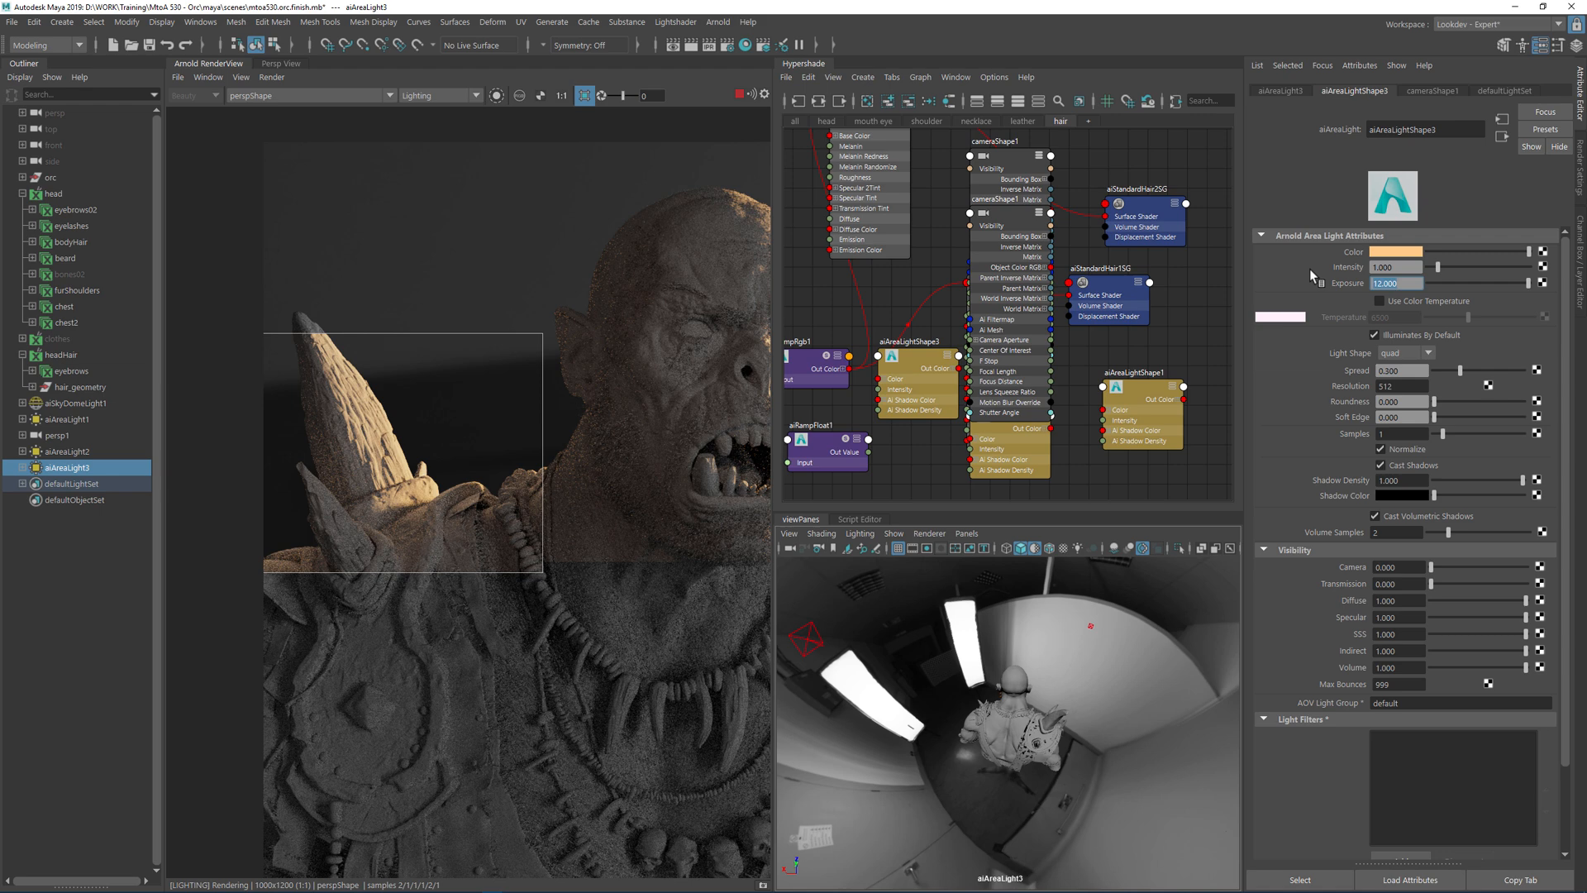
pyautogui.write('14')
pyautogui.press('Return')
pyautogui.click(1403, 254)
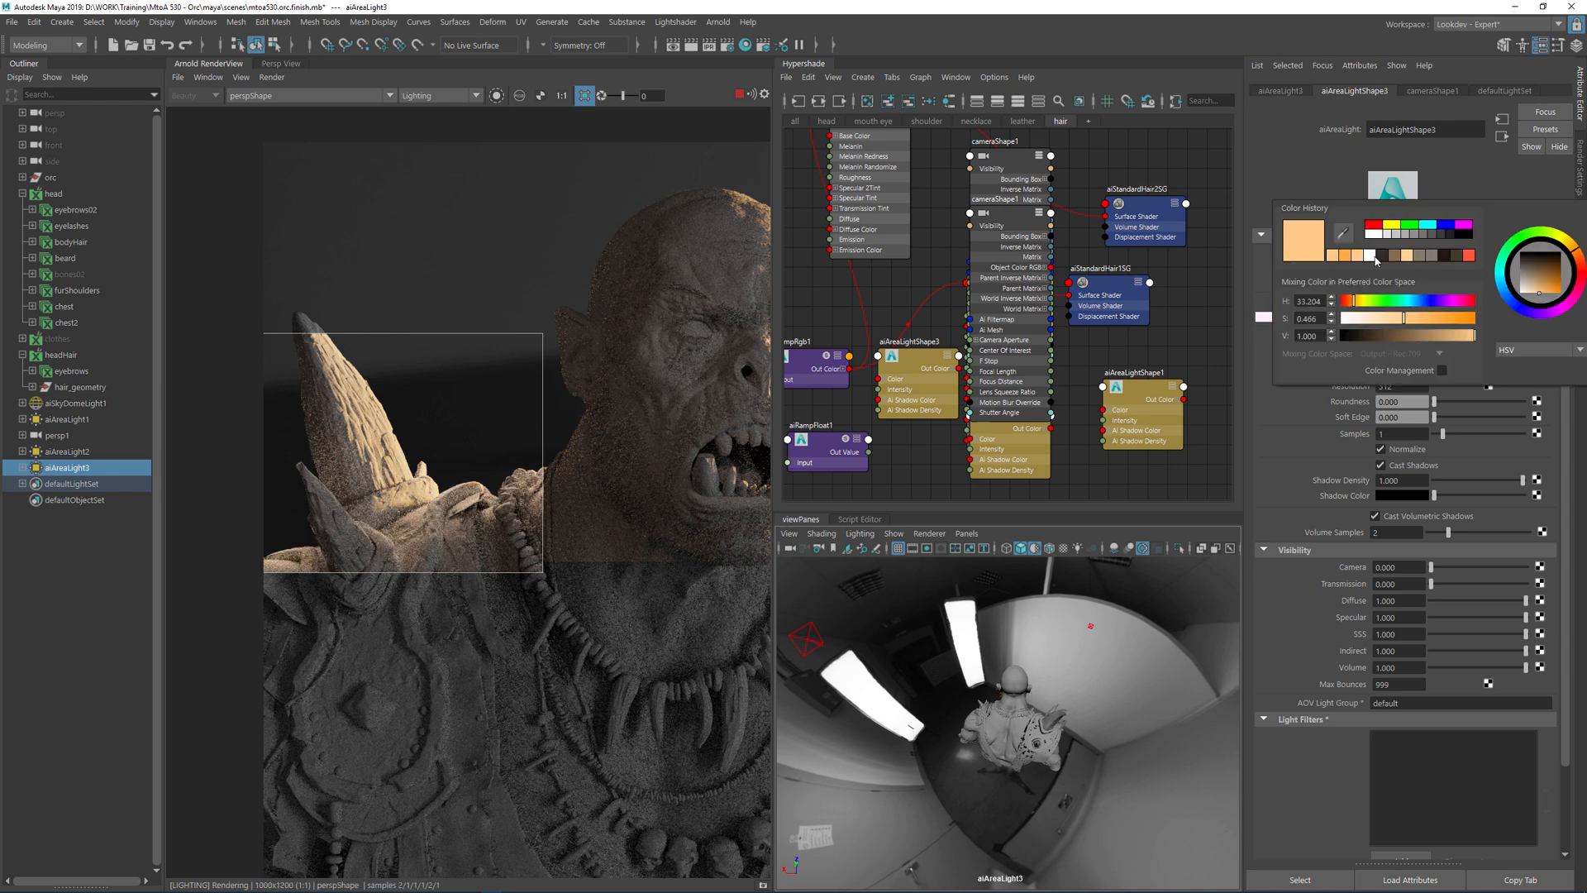
pyautogui.click(1376, 236)
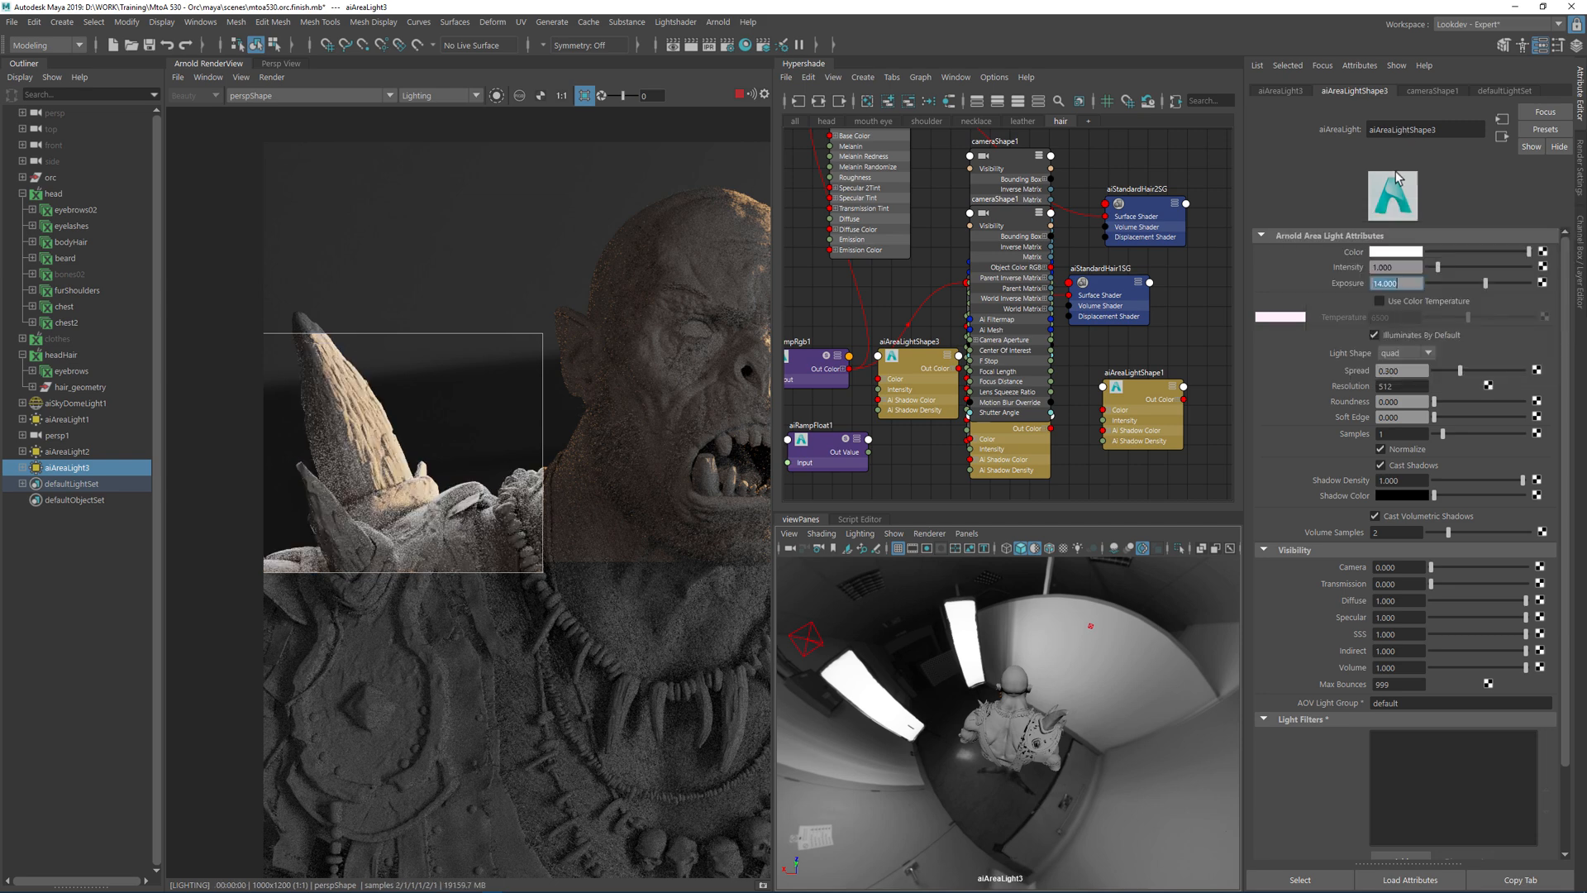
# Enable colour temperature on aiAreaLight3 and set it to 8000
pyautogui.click(1429, 301)
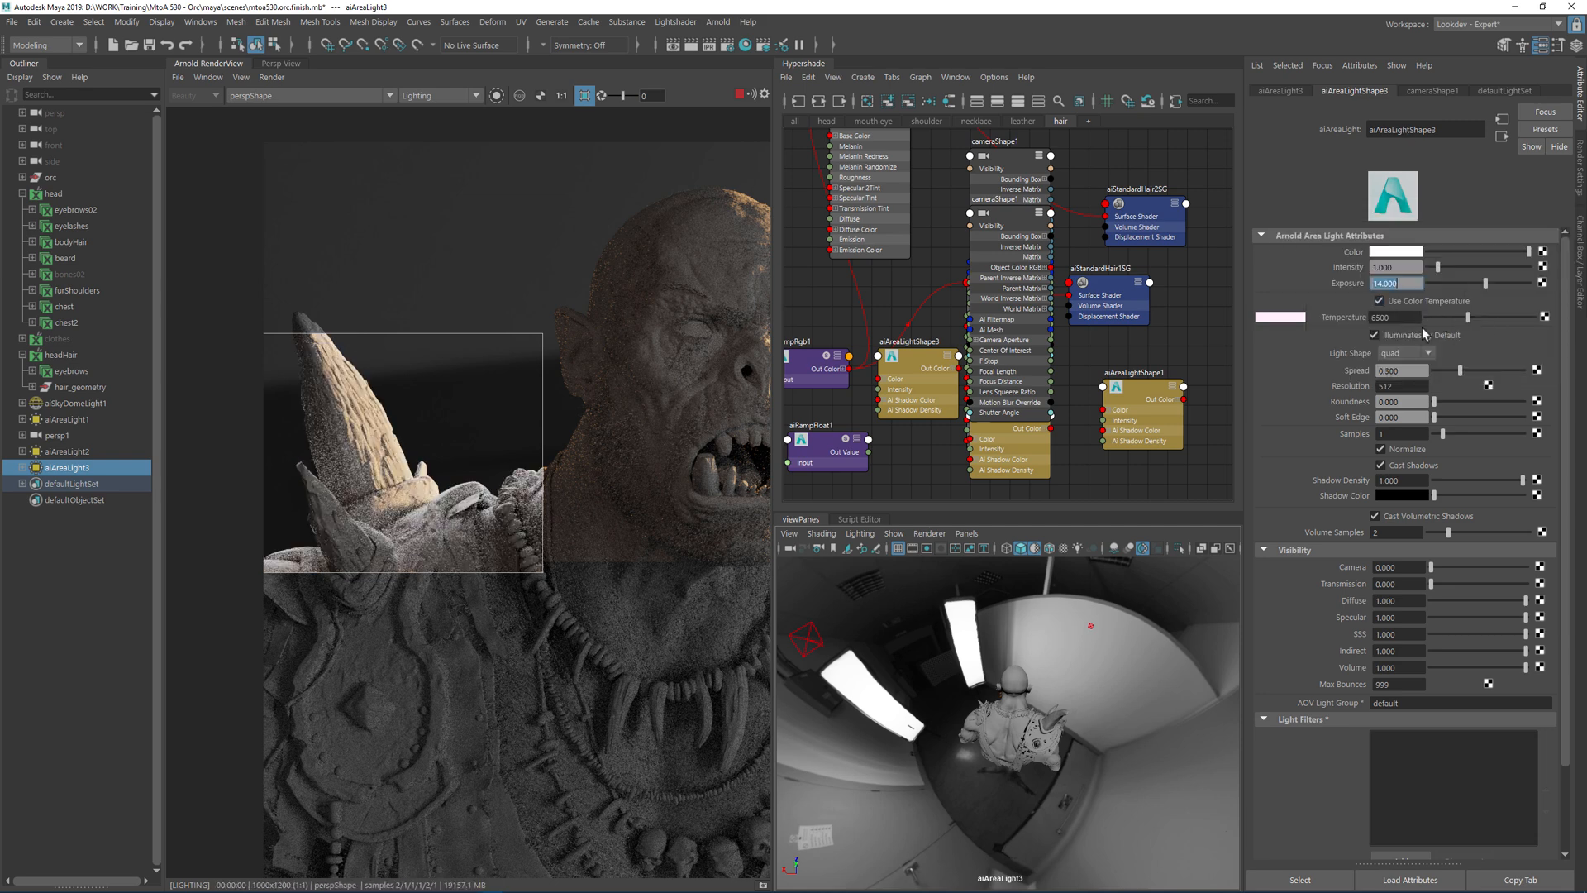
pyautogui.doubleClick(1393, 319)
pyautogui.write('8000')
pyautogui.press('Return')
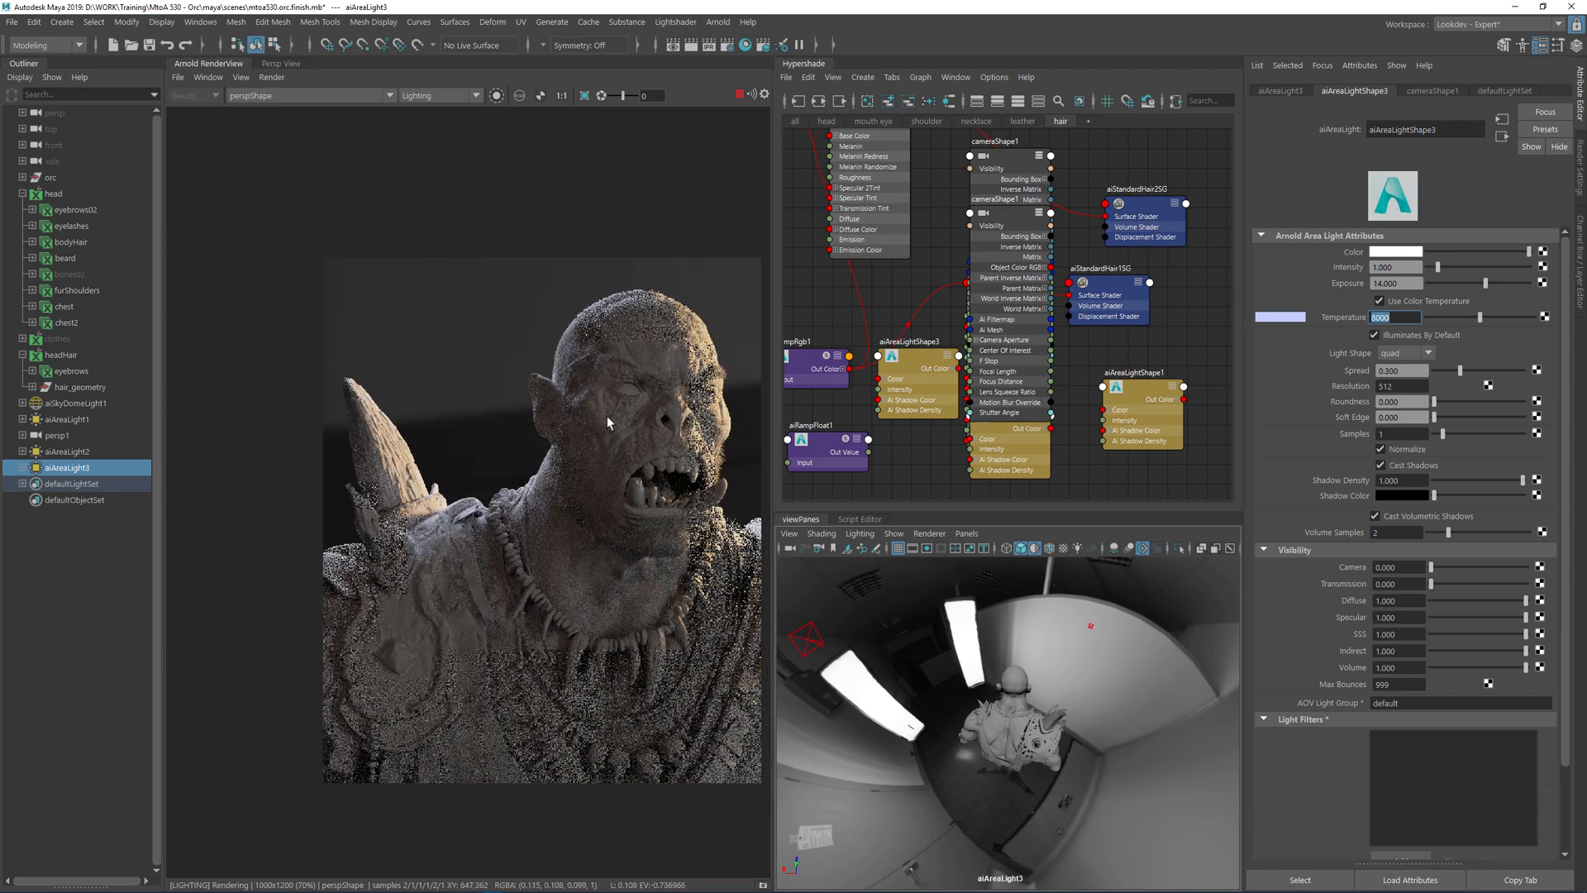
# Reposition aiAreaLight3 higher behind the orc through its look-through view, checking the rim light on the shoulder and head in the render
pyautogui.moveTo(578, 344); pyautogui.dragTo(470, 281, button='middle')
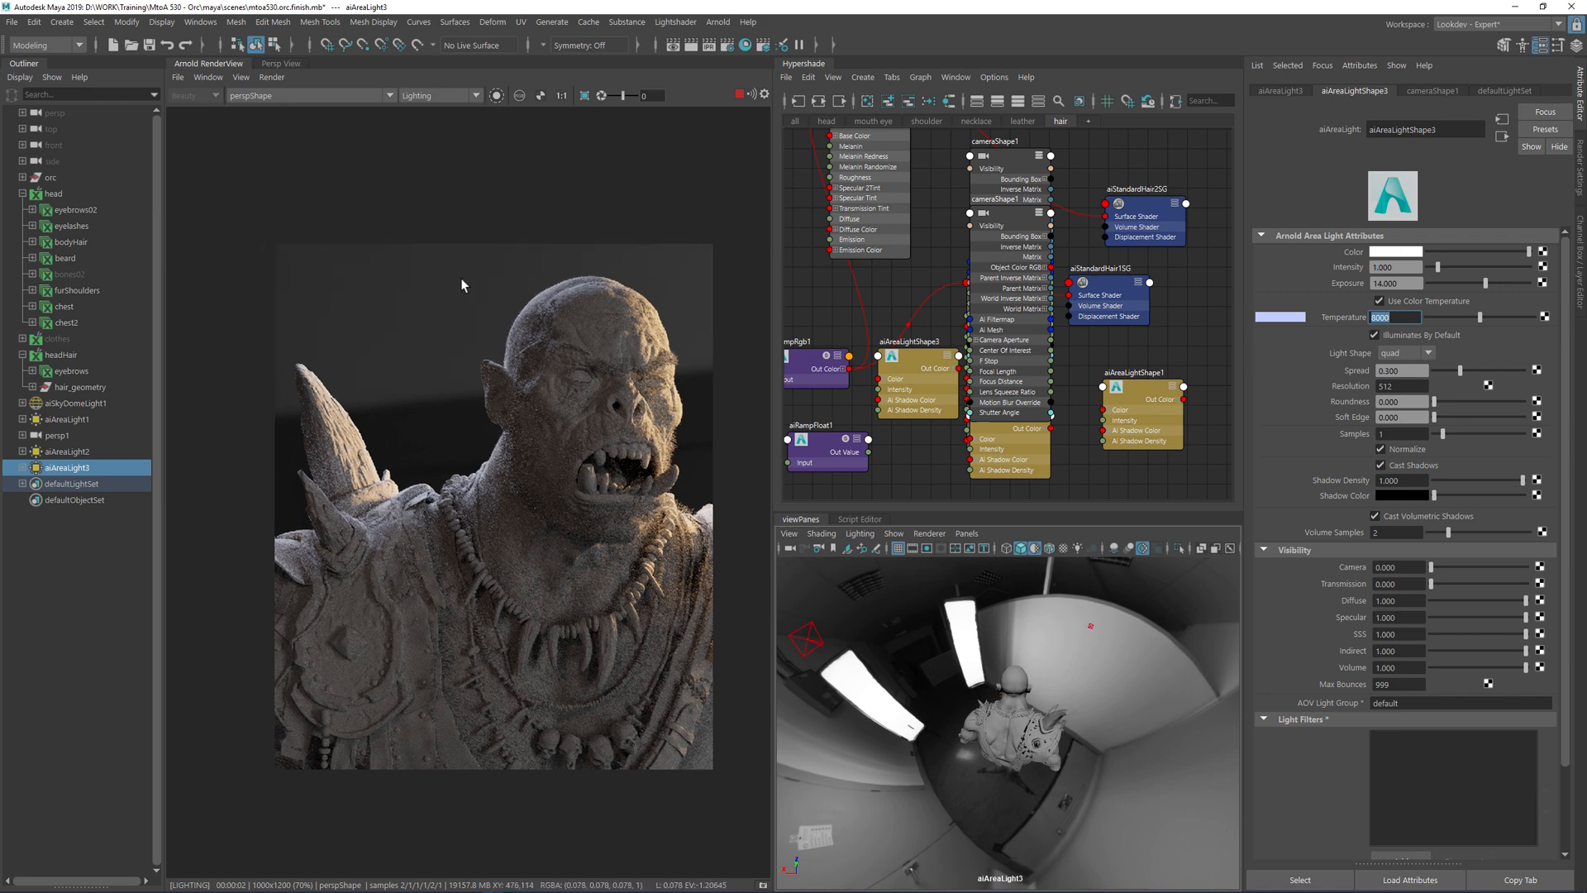
pyautogui.scroll(5, 623, 344)
pyautogui.moveTo(619, 363); pyautogui.dragTo(843, 240, button='middle')
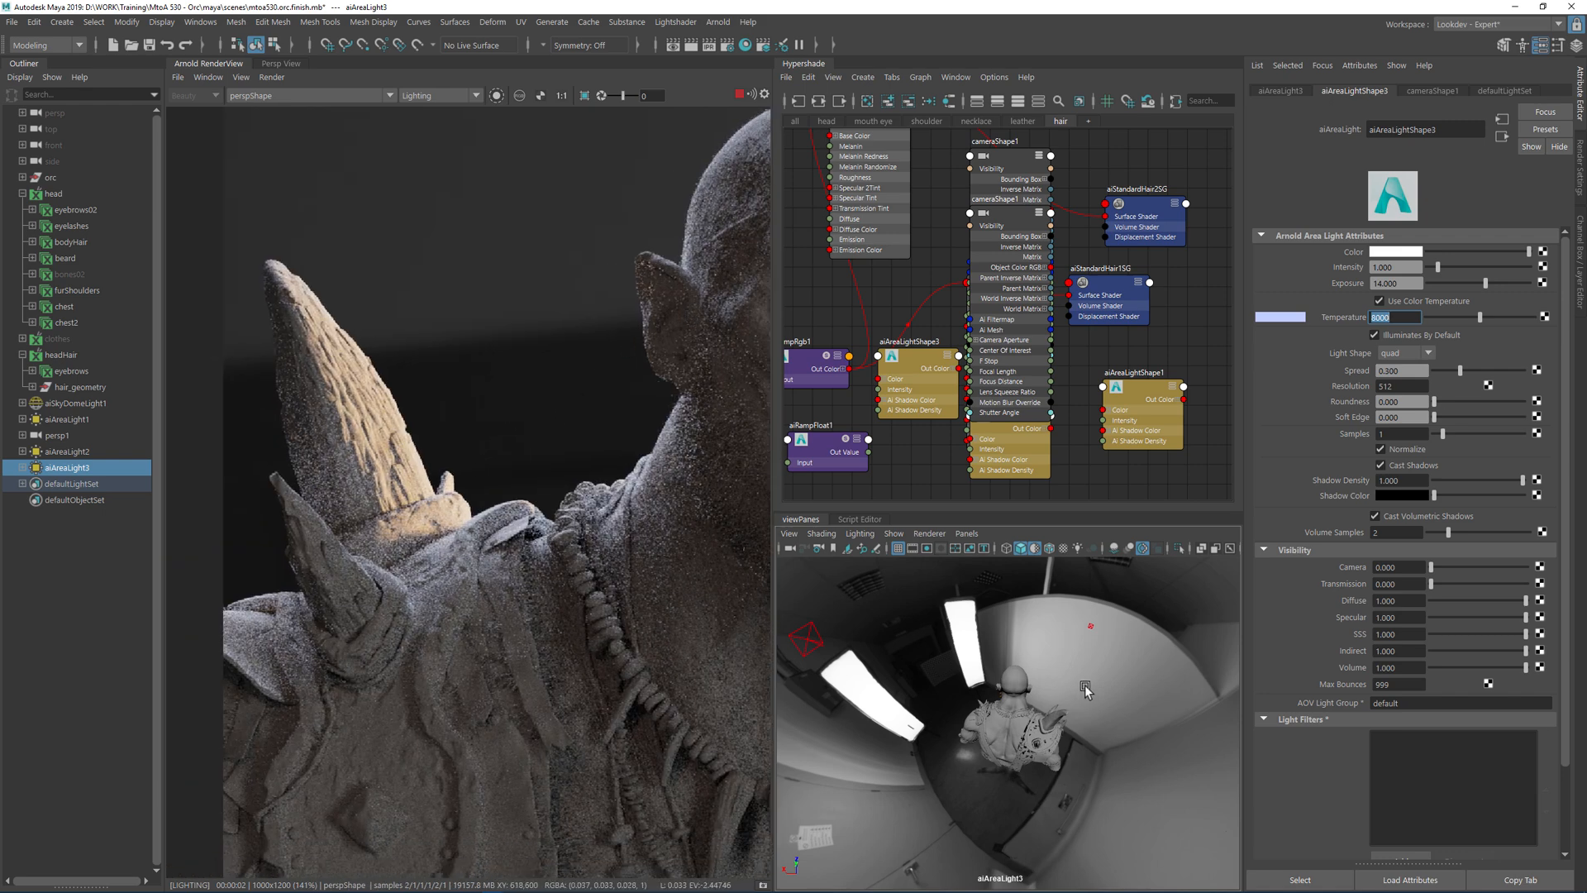
pyautogui.moveTo(685, 454); pyautogui.dragTo(574, 479, button='middle')
pyautogui.keyDown('alt'); pyautogui.moveTo(972, 654); pyautogui.dragTo(946, 660); pyautogui.keyUp('alt')
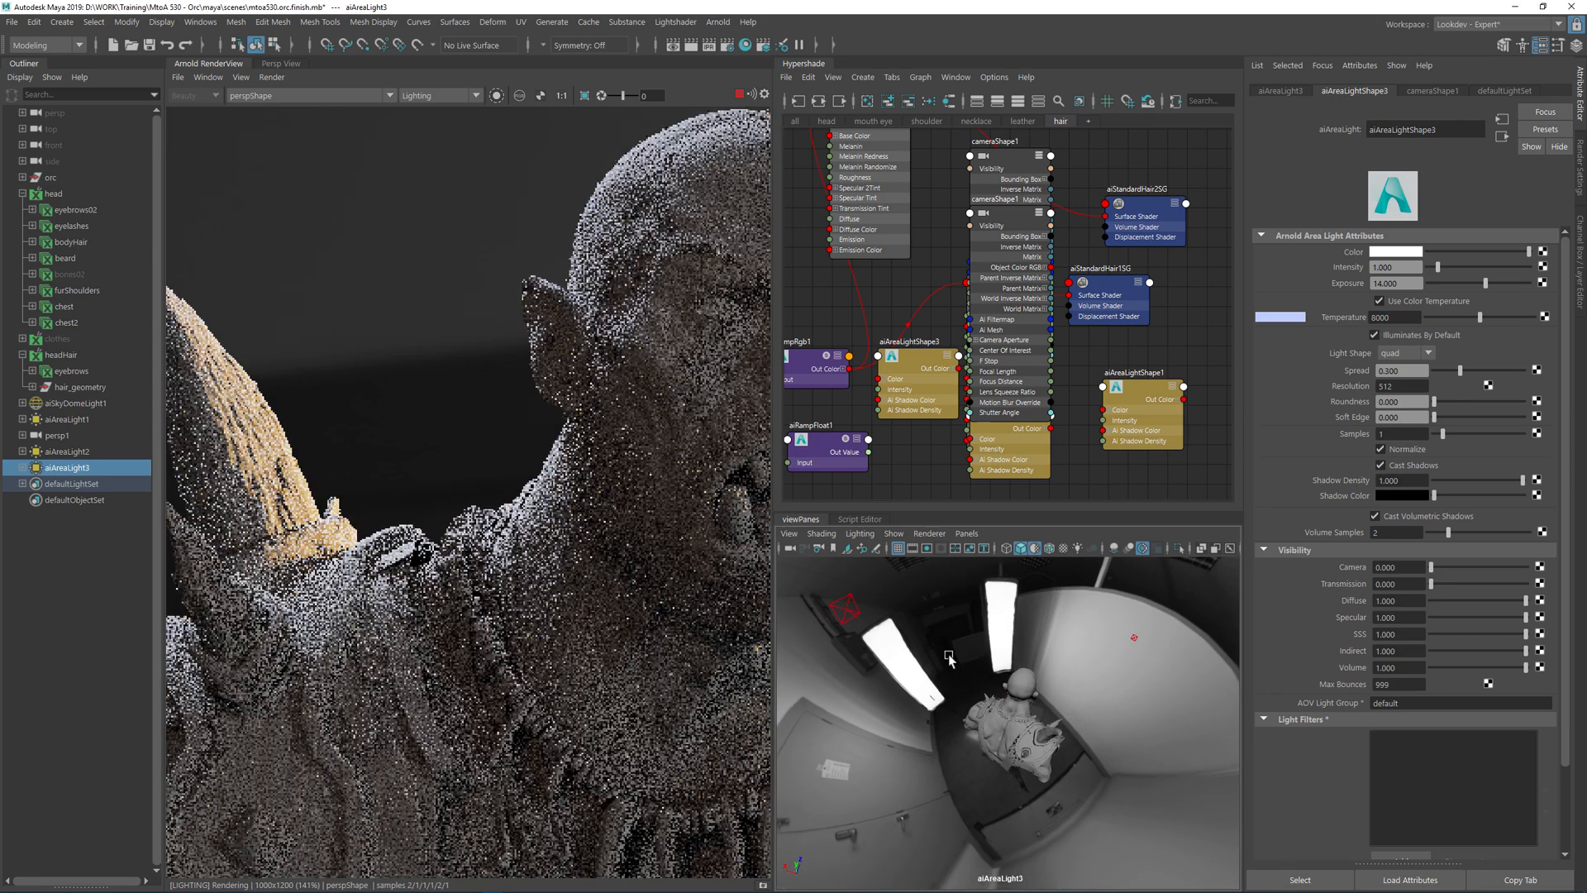
pyautogui.moveTo(646, 337); pyautogui.dragTo(589, 320, button='middle')
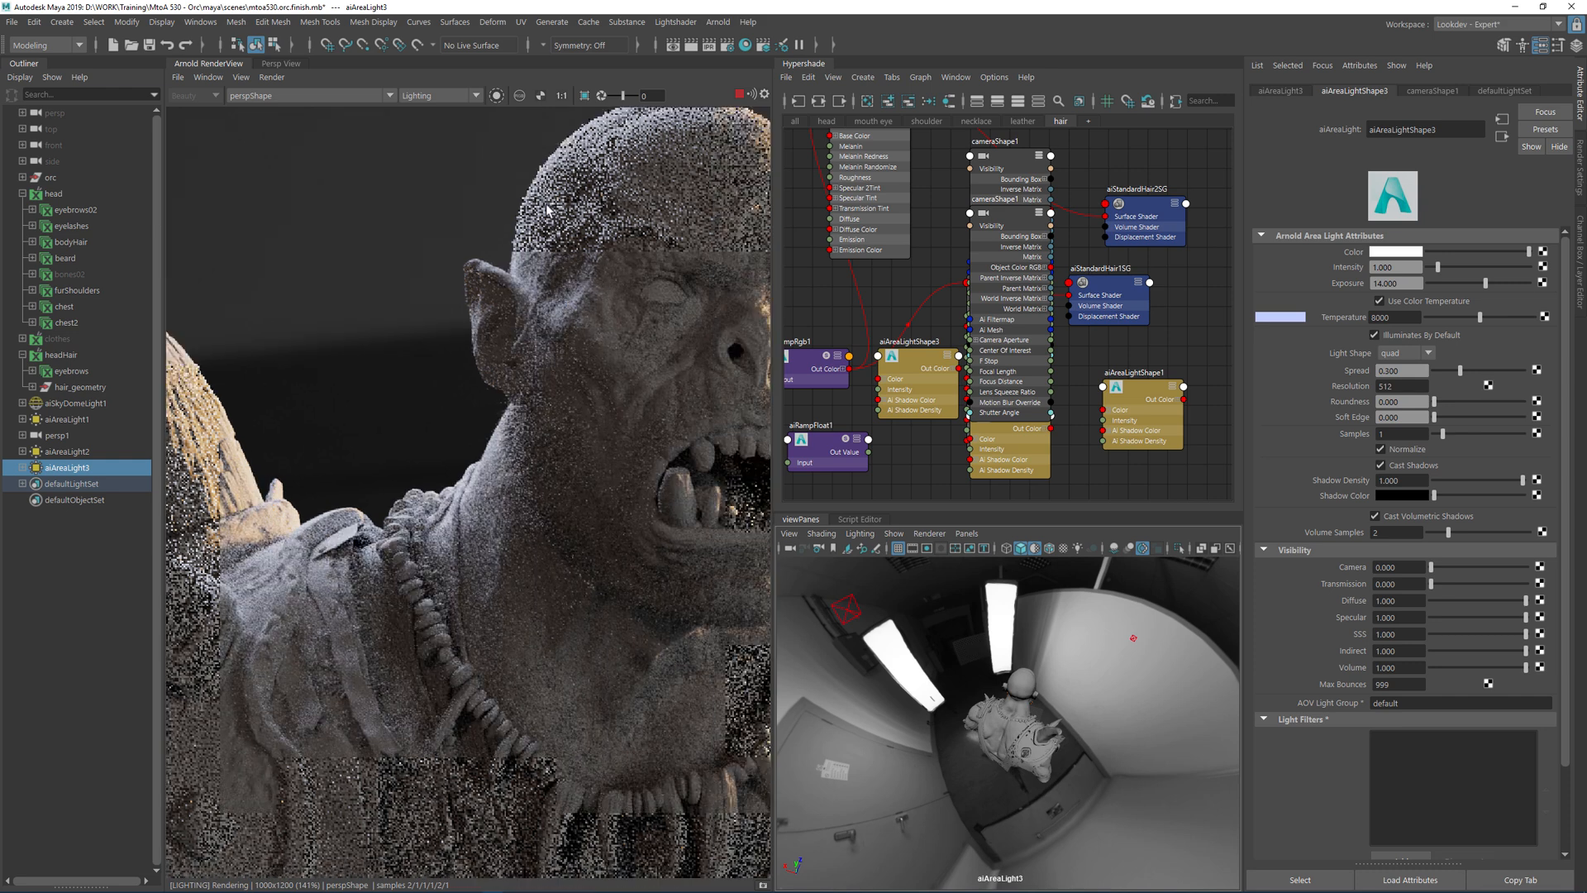
pyautogui.scroll(-2, 552, 387)
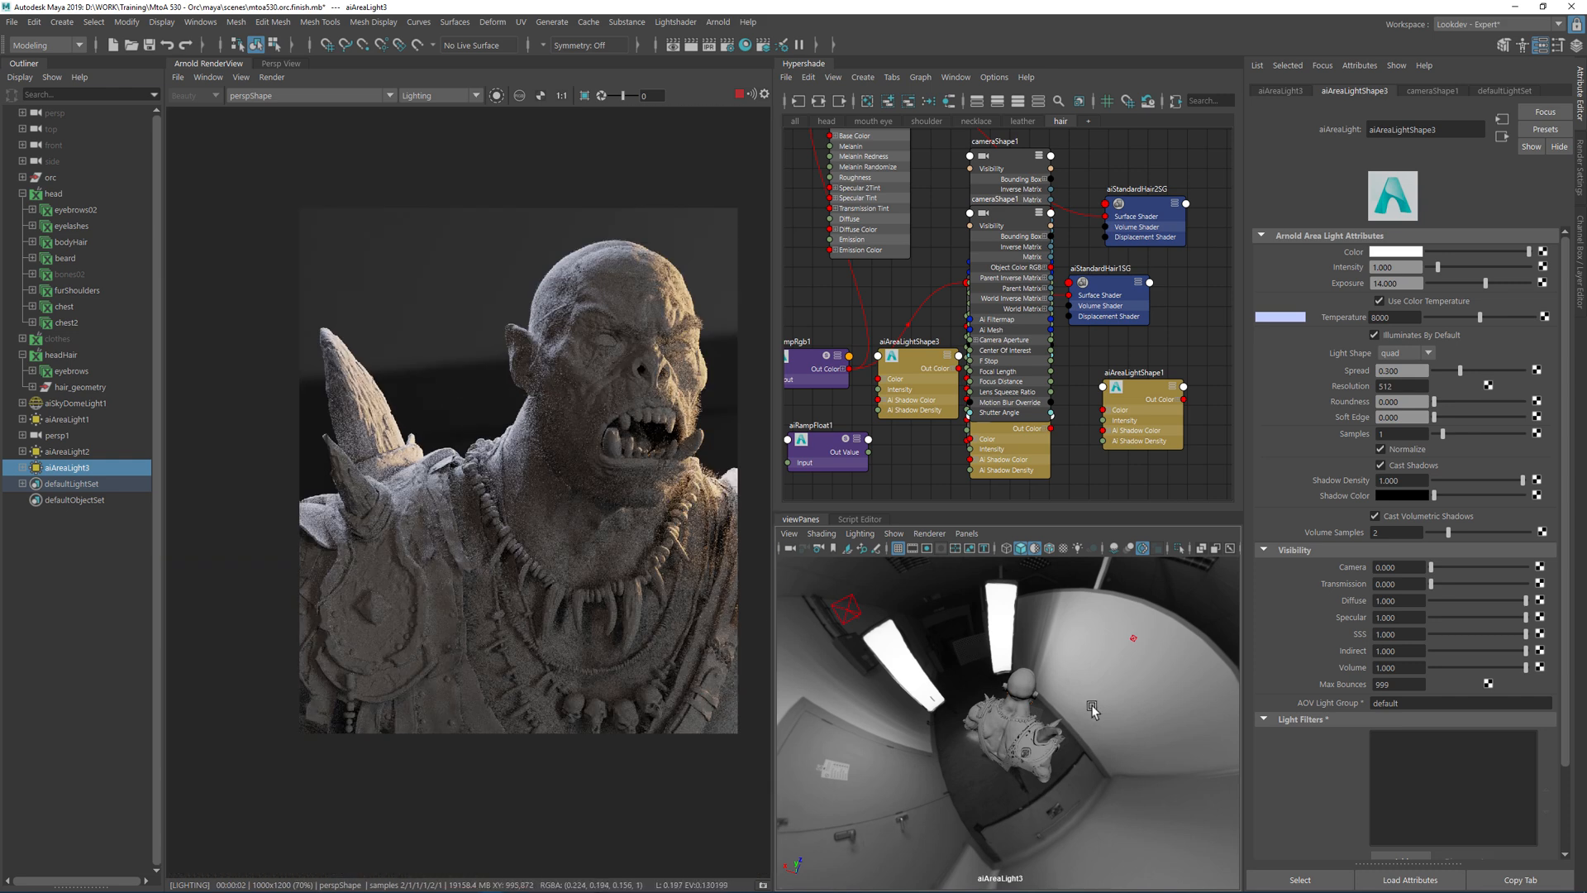
pyautogui.keyDown('alt'); pyautogui.moveTo(1050, 704); pyautogui.dragTo(1031, 682); pyautogui.keyUp('alt')
# Inspect the orc's rim lighting up close and switch the render view's debug shading from Lighting to Shading
pyautogui.scroll(3, 575, 439)
pyautogui.scroll(2, 573, 439)
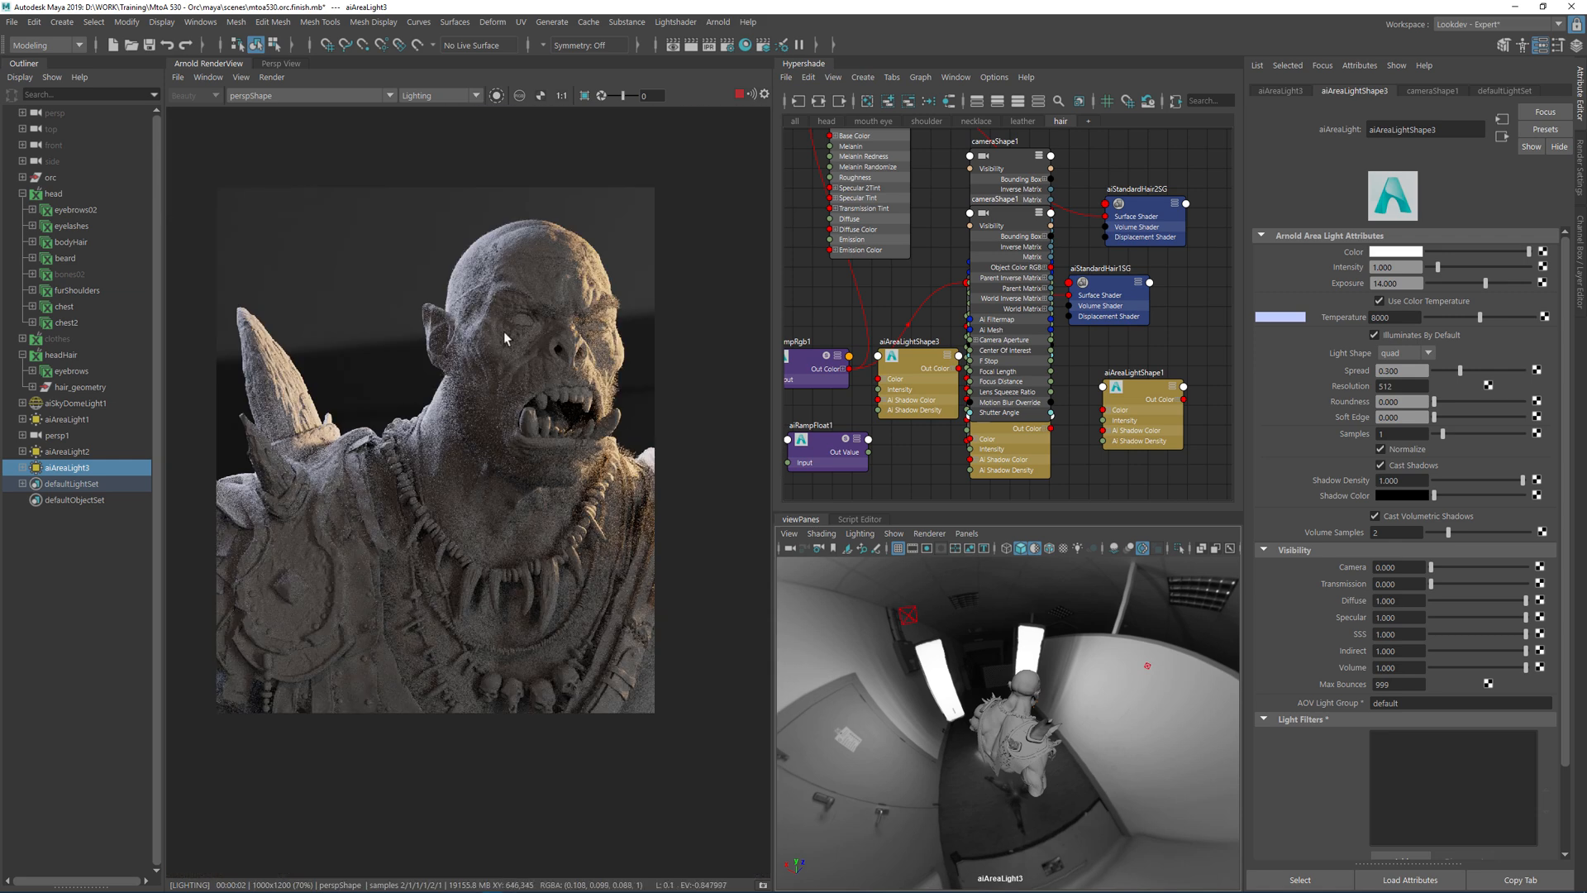
pyautogui.scroll(2, 504, 331)
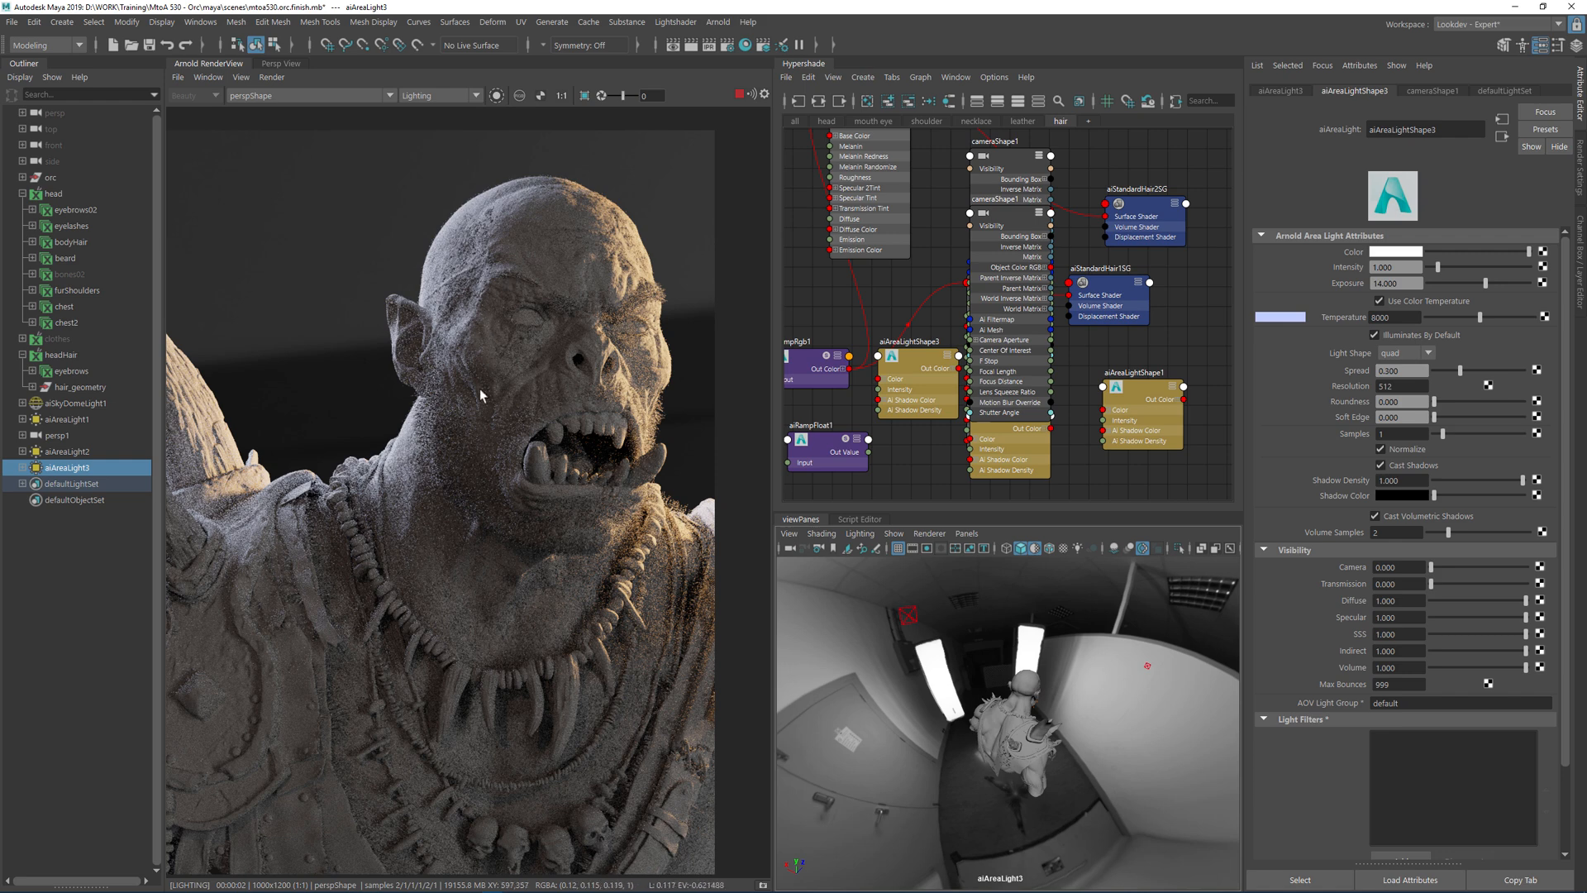
pyautogui.moveTo(470, 478); pyautogui.dragTo(587, 377, button='middle')
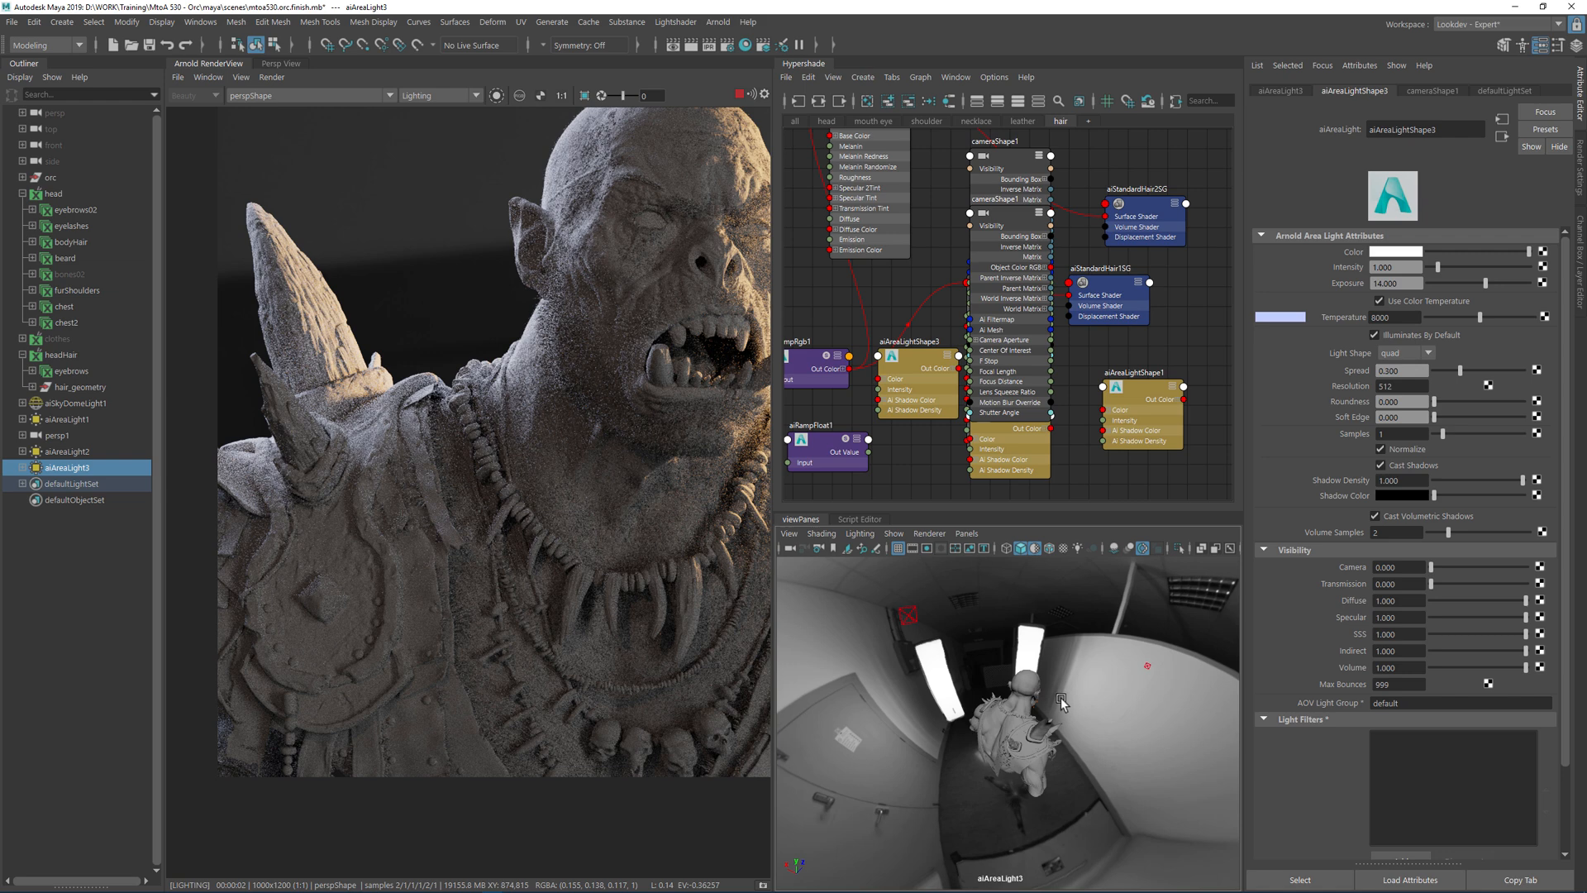
pyautogui.moveTo(564, 306); pyautogui.dragTo(398, 447, button='middle')
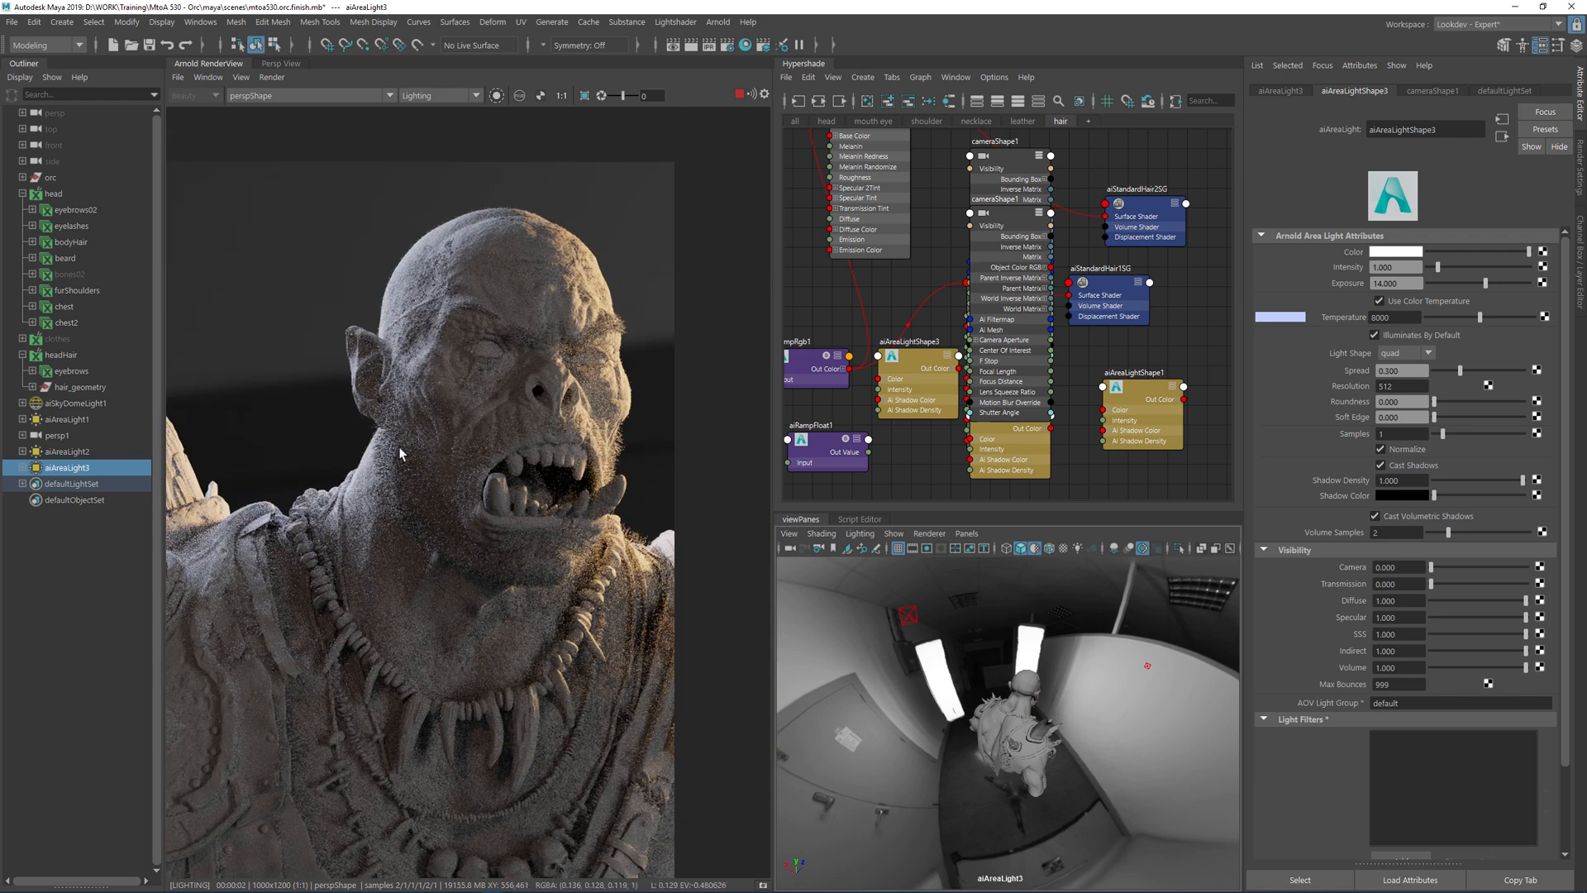
pyautogui.click(436, 96)
pyautogui.click(447, 159)
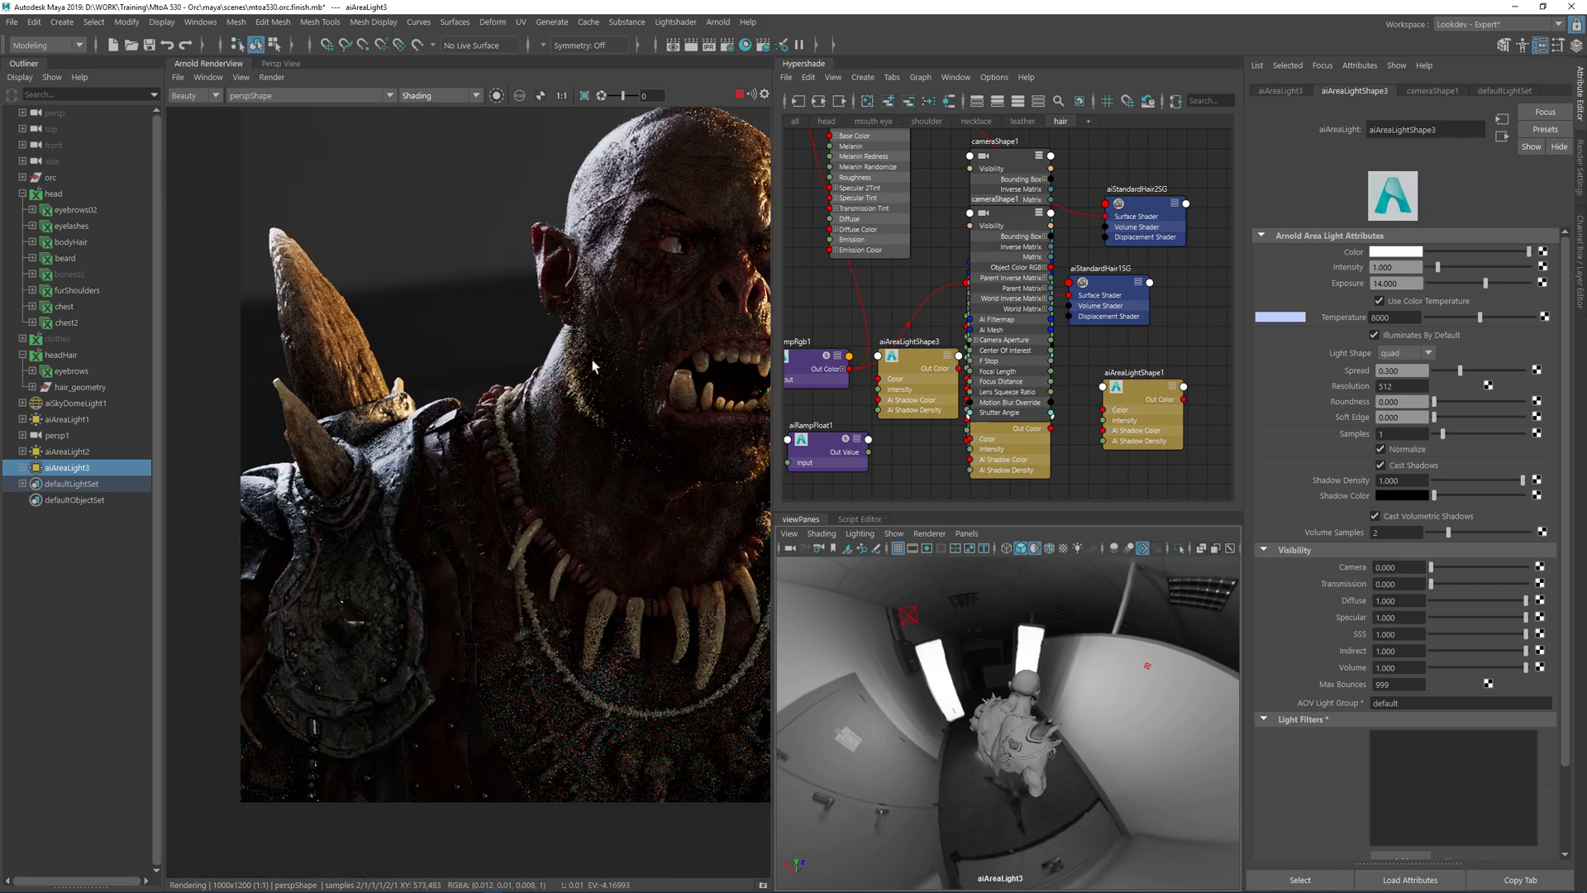
# Move a light camera node, the aiAreaLightShape1 and aiAreaLightShape2 nodes and aiRampFloat1 below the hair shader network
pyautogui.click(1088, 148)
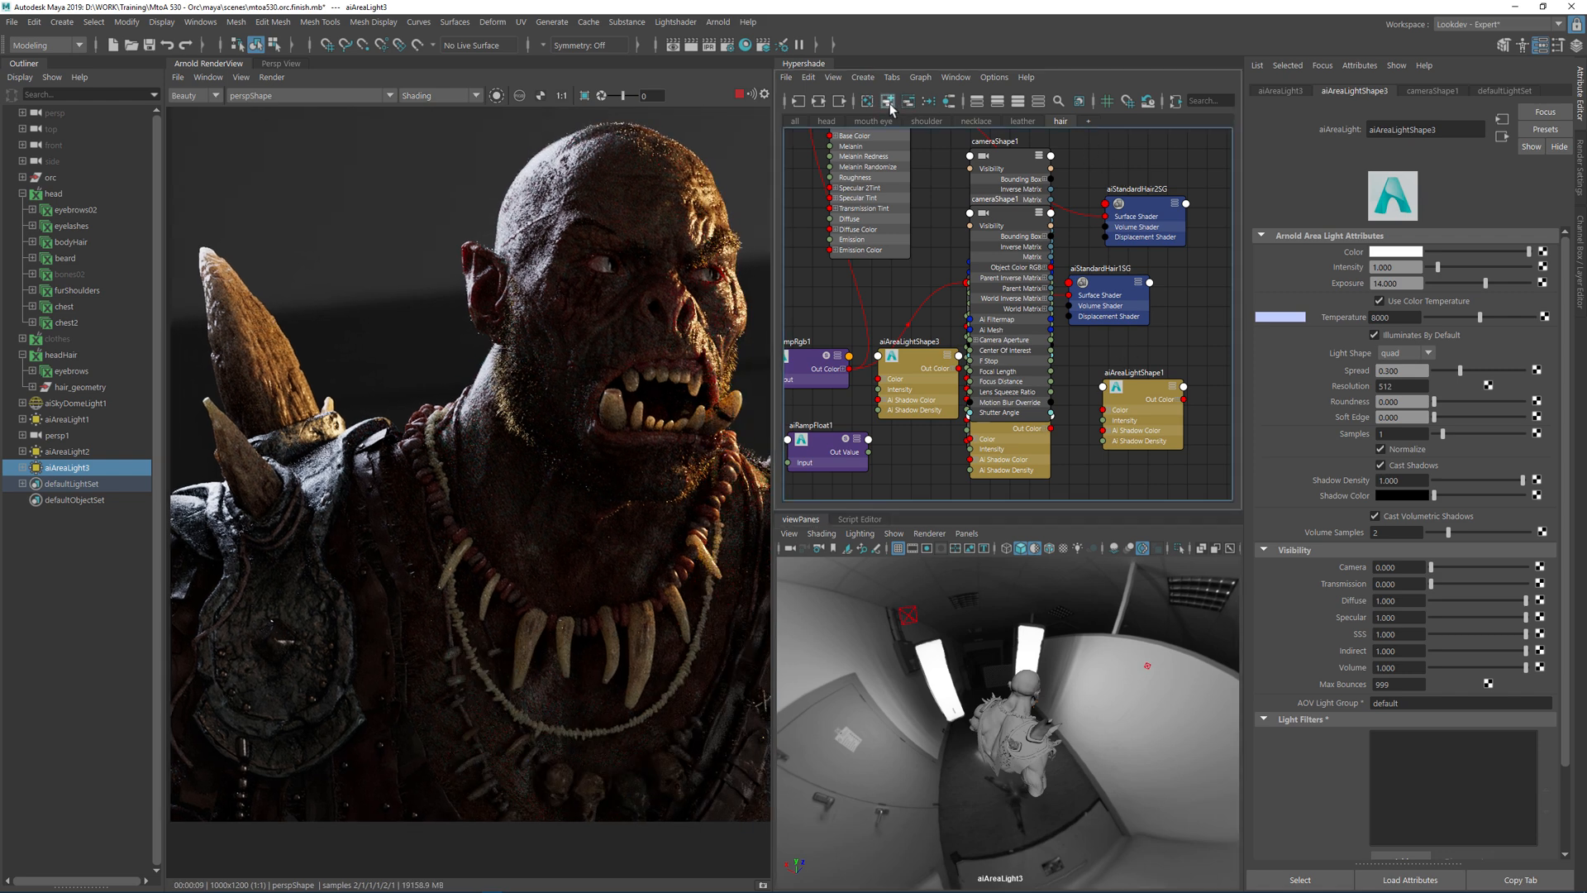
pyautogui.scroll(-3, 987, 218)
pyautogui.moveTo(989, 215); pyautogui.dragTo(992, 395)
pyautogui.moveTo(995, 334); pyautogui.dragTo(1080, 389)
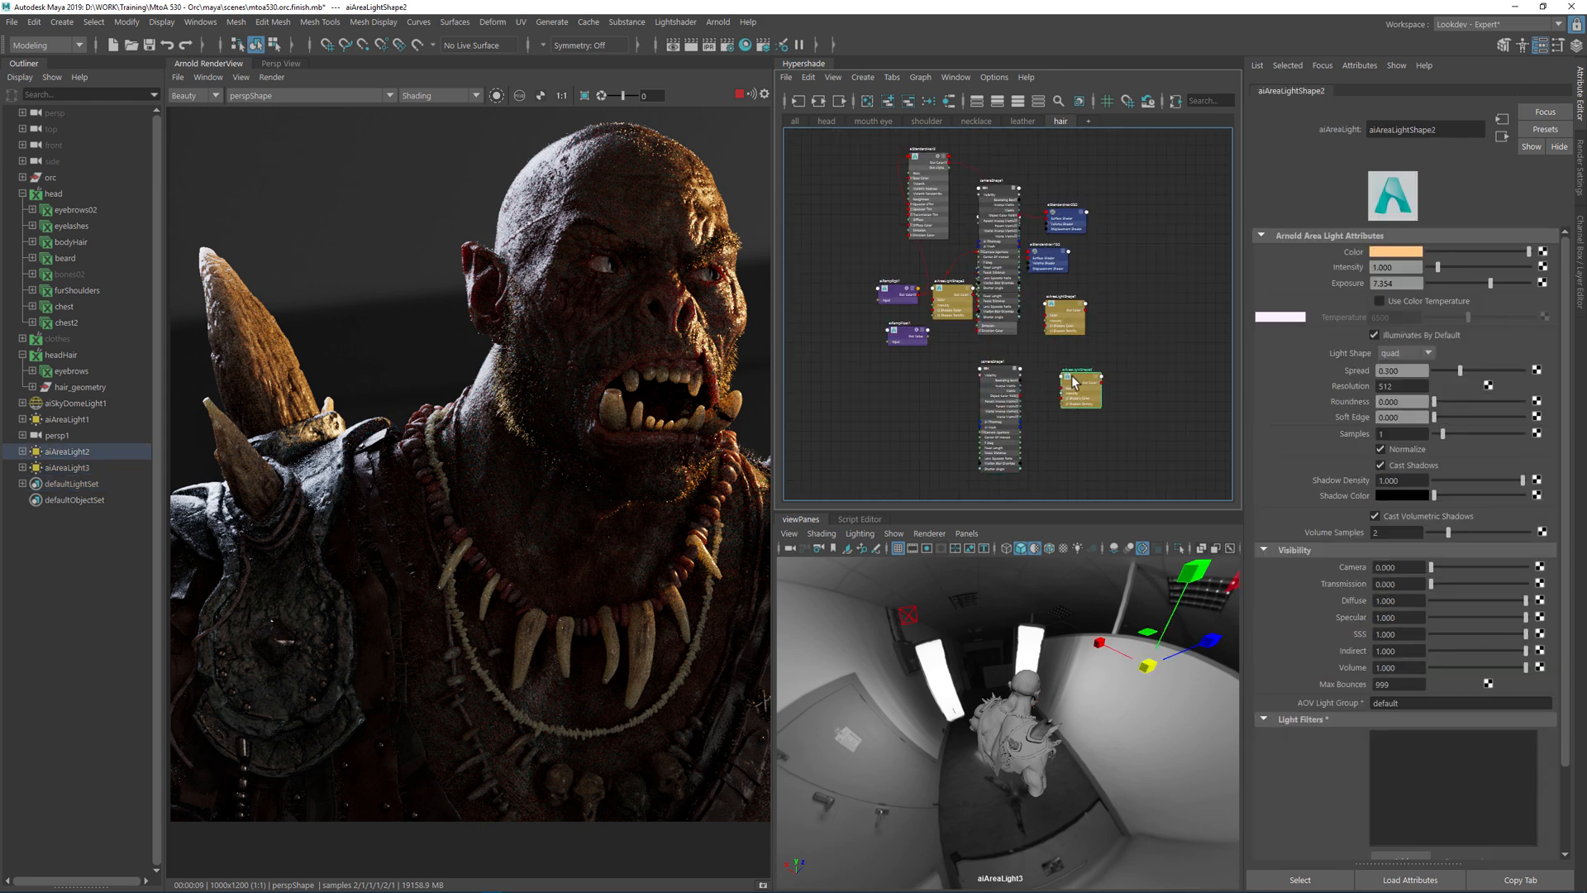
pyautogui.moveTo(1066, 312); pyautogui.dragTo(1081, 438)
pyautogui.moveTo(907, 335); pyautogui.dragTo(918, 439)
pyautogui.scroll(3, 940, 354)
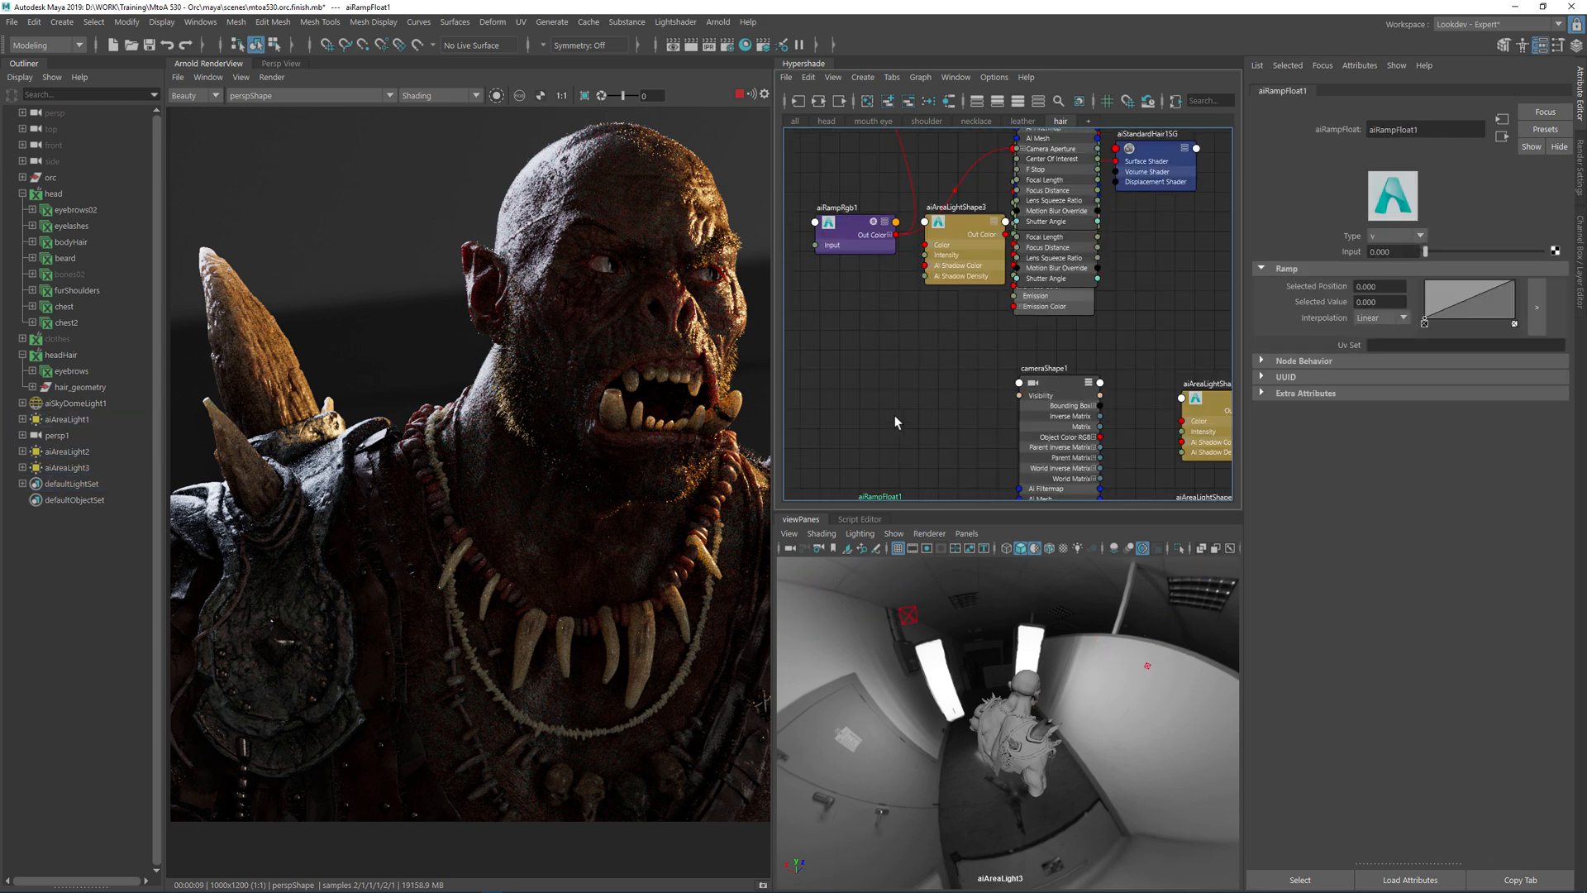
# Separate the aiAreaLightShape3, perspShape1 and remaining light camera nodes from the hair shader network in the node graph
pyautogui.keyDown('alt'); pyautogui.moveTo(889, 439); pyautogui.dragTo(899, 364, button='middle'); pyautogui.keyUp('alt')
pyautogui.scroll(-2, 899, 365)
pyautogui.moveTo(917, 419); pyautogui.dragTo(827, 289)
pyautogui.keyDown('alt'); pyautogui.moveTo(935, 221); pyautogui.dragTo(946, 381, button='middle'); pyautogui.keyUp('alt')
pyautogui.moveTo(947, 384); pyautogui.dragTo(892, 507)
pyautogui.moveTo(1022, 359); pyautogui.dragTo(1155, 520)
pyautogui.moveTo(1027, 387); pyautogui.dragTo(1111, 529)
pyautogui.keyDown('alt'); pyautogui.moveTo(1115, 327); pyautogui.dragTo(1088, 153, button='middle'); pyautogui.keyUp('alt')
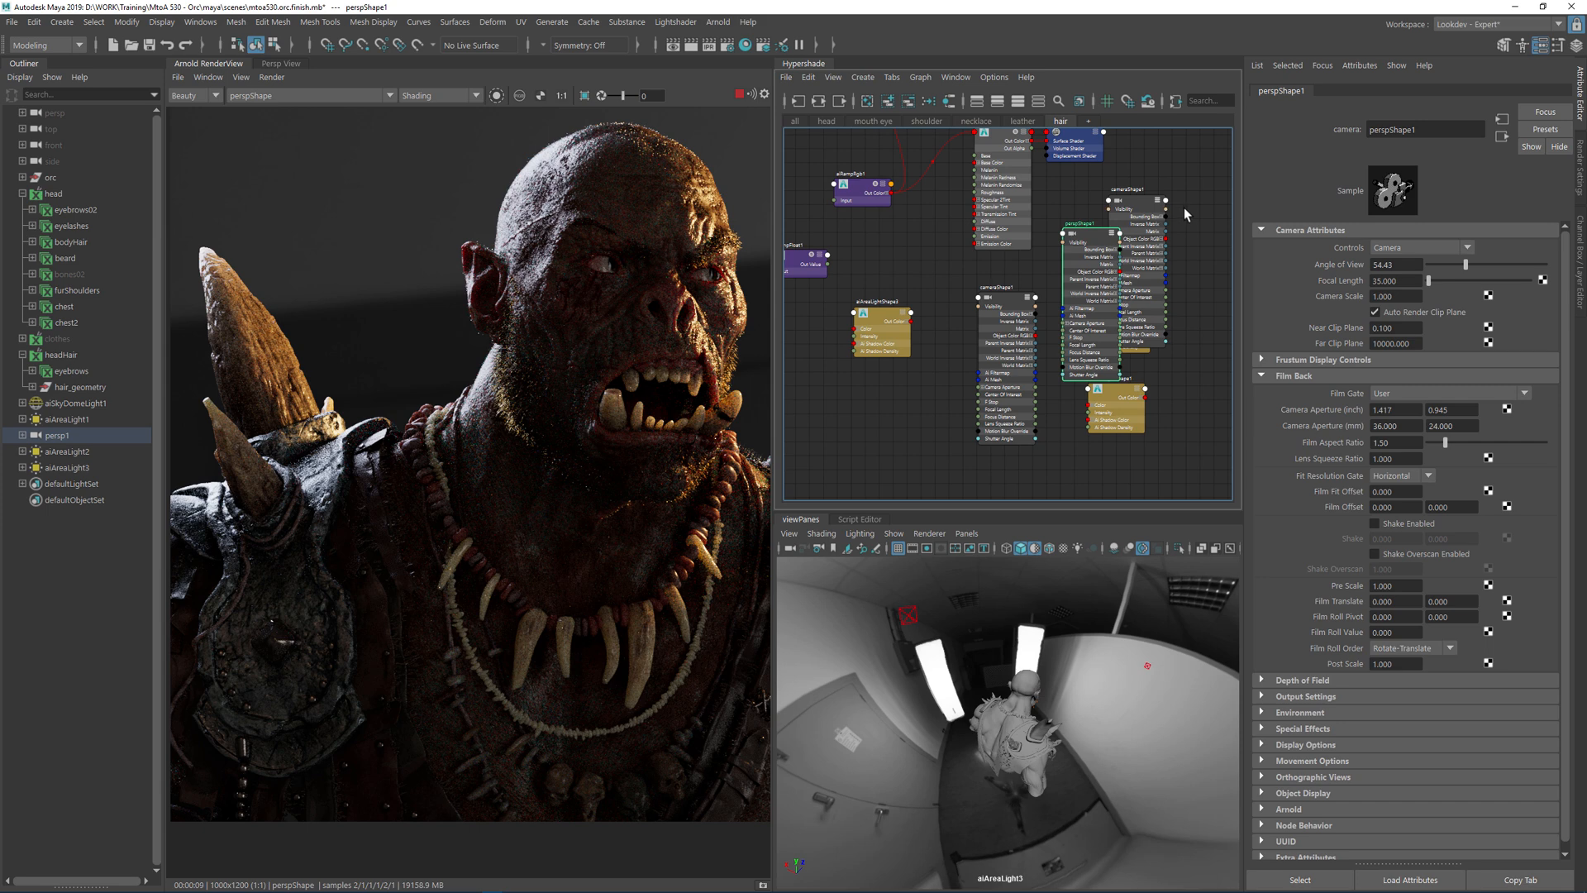
# Gather the stray camera and area light nodes, remove them from the hair graph and create a new empty graph tab
pyautogui.moveTo(1094, 423); pyautogui.dragTo(1088, 426)
pyautogui.moveTo(1096, 331); pyautogui.dragTo(1092, 503)
pyautogui.moveTo(988, 348); pyautogui.dragTo(1030, 511)
pyautogui.keyDown('alt'); pyautogui.moveTo(1004, 378); pyautogui.dragTo(969, 265, button='middle'); pyautogui.keyUp('alt')
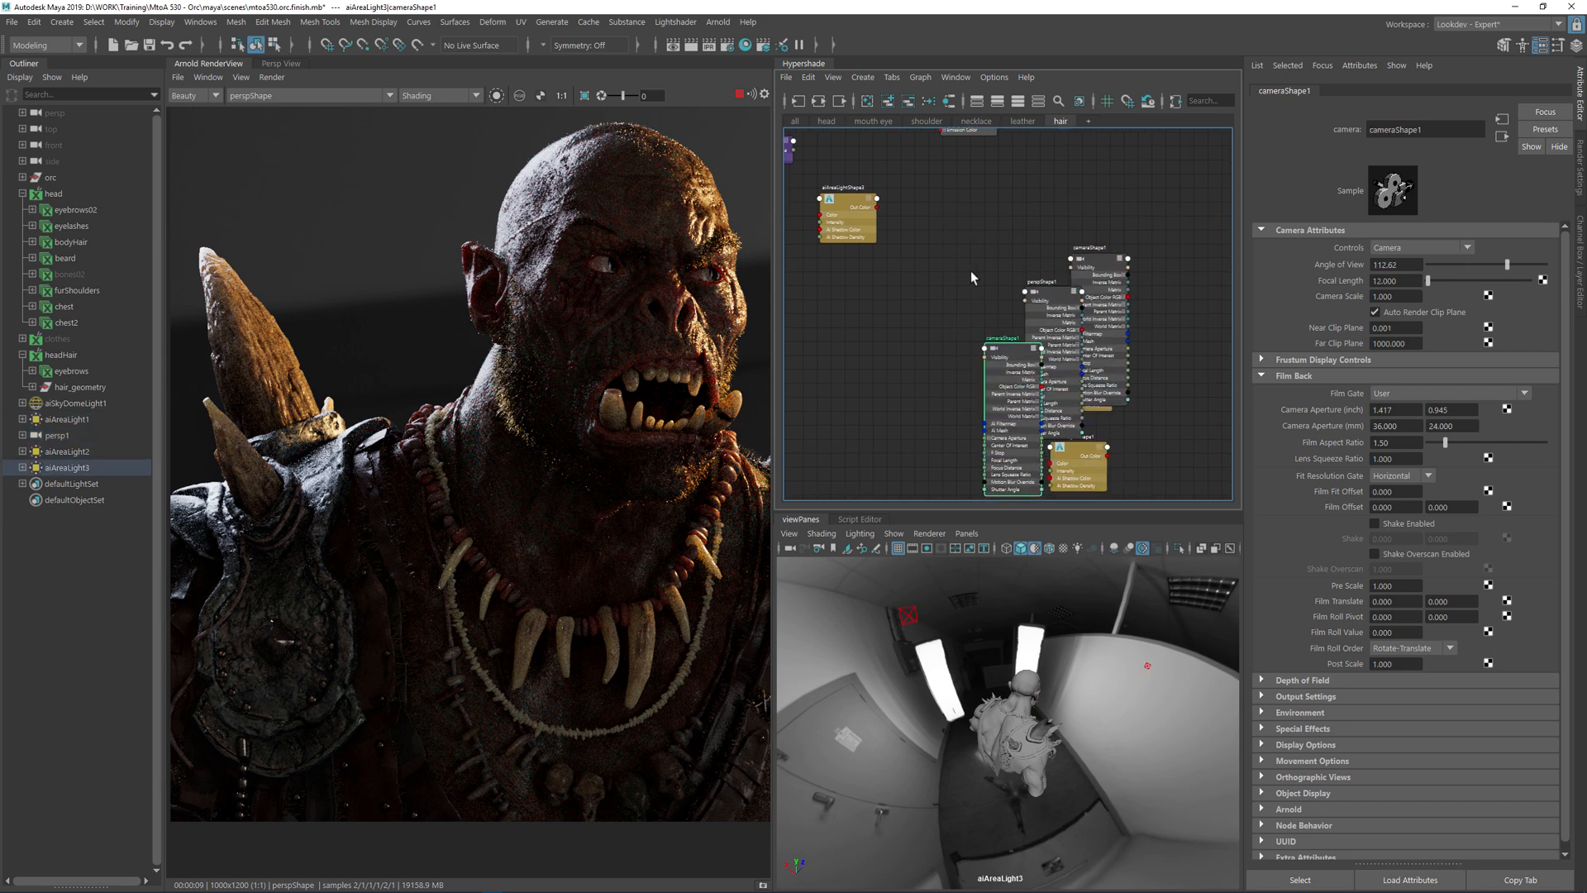
pyautogui.moveTo(969, 264); pyautogui.dragTo(1143, 438)
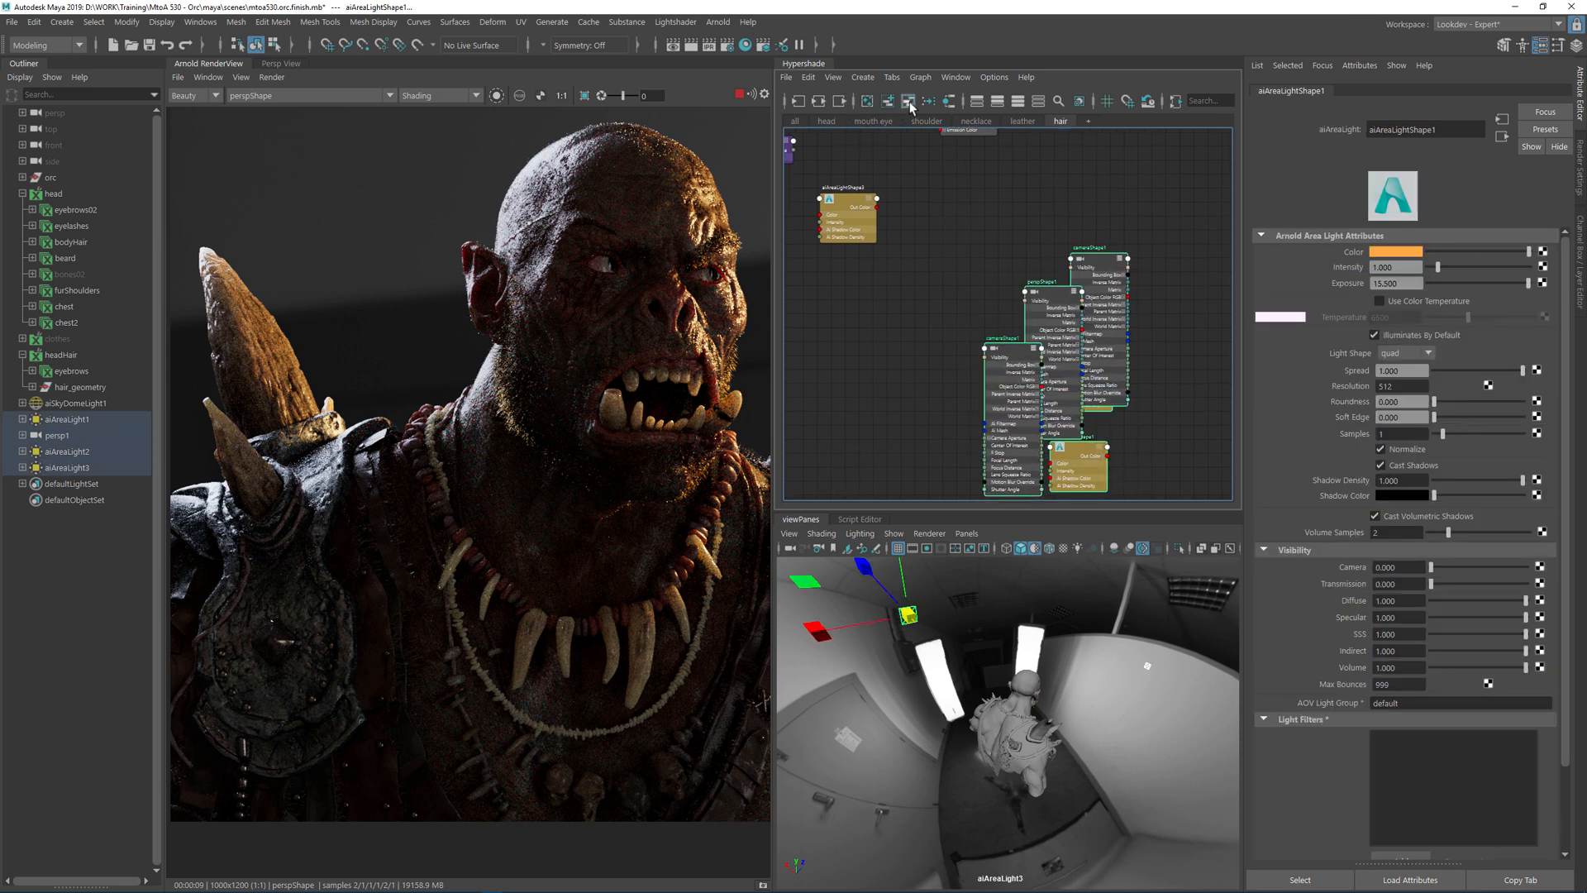
pyautogui.click(907, 101)
pyautogui.click(1088, 121)
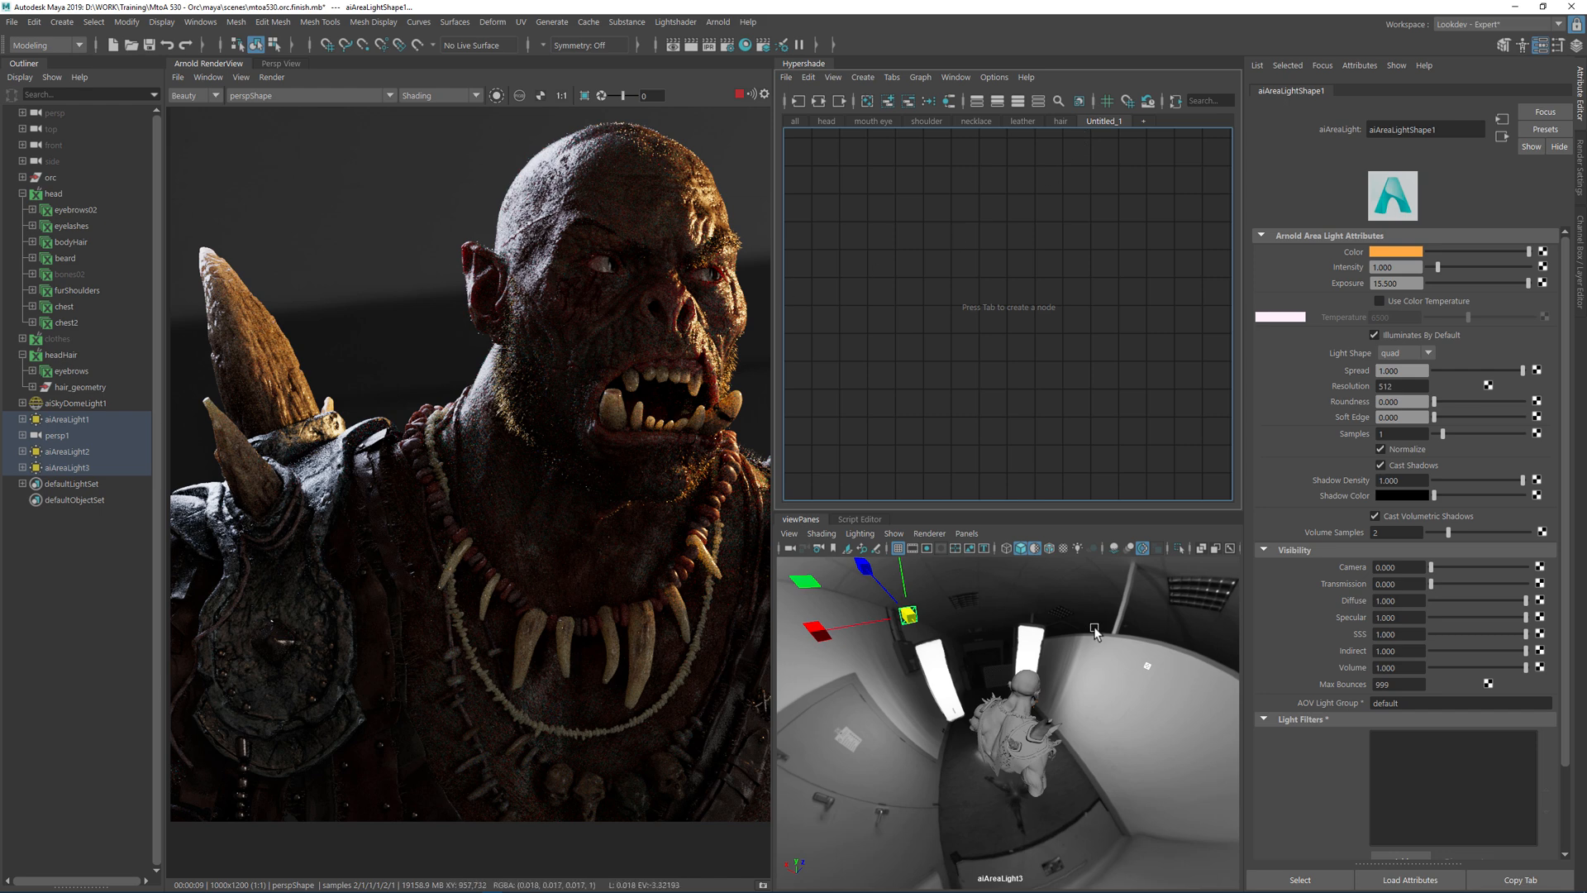
# Select aiAreaLight2 and switch the viewport to the persp1 camera
pyautogui.click(83, 453)
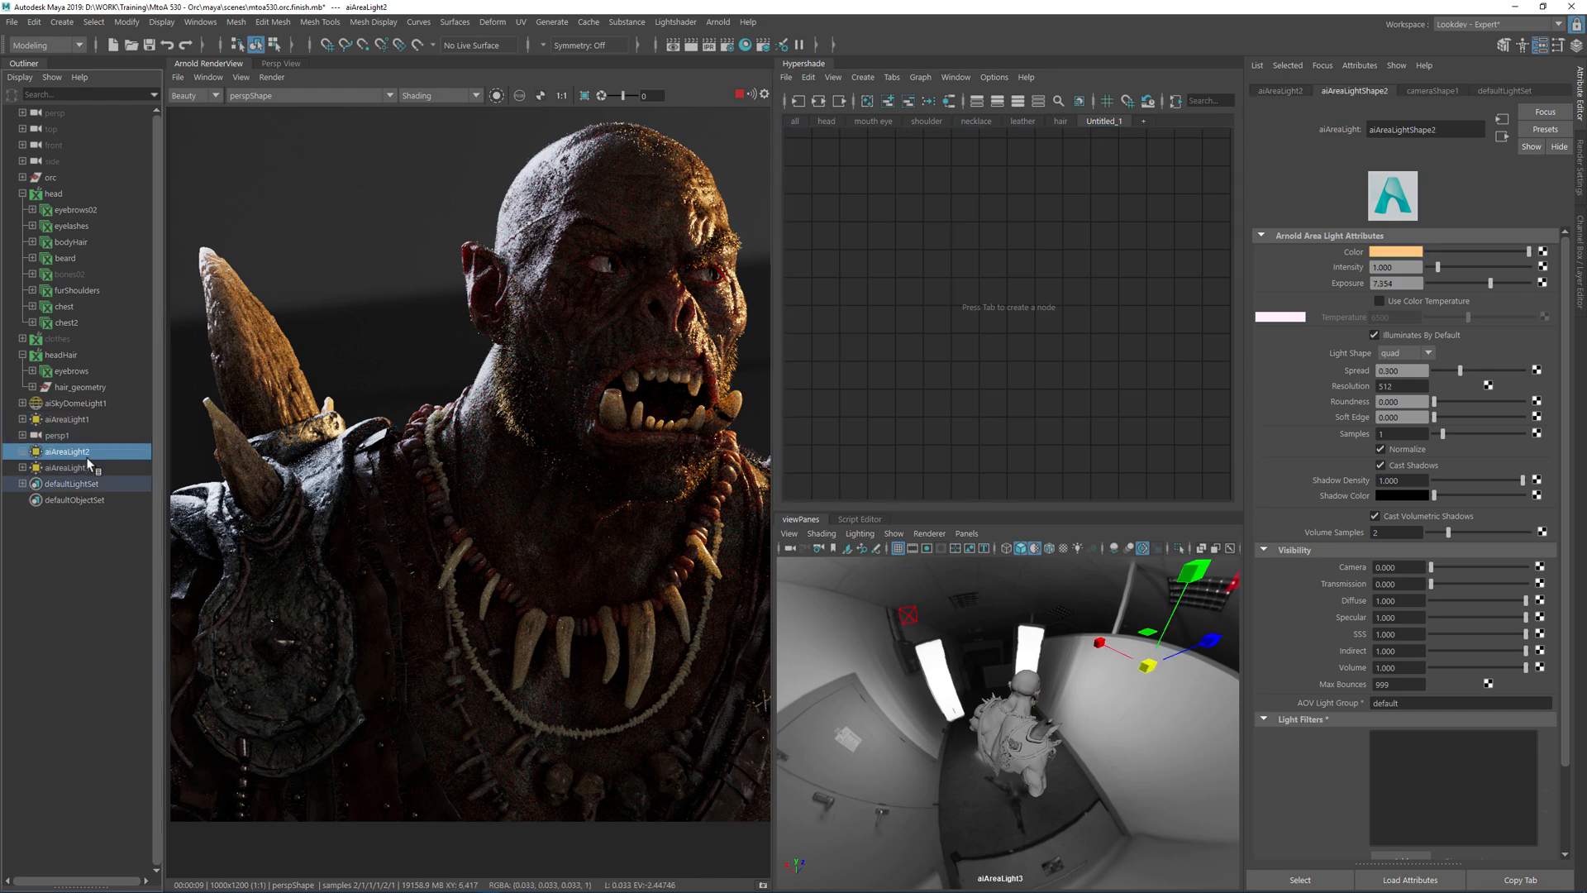
pyautogui.click(966, 534)
pyautogui.moveTo(1034, 549)
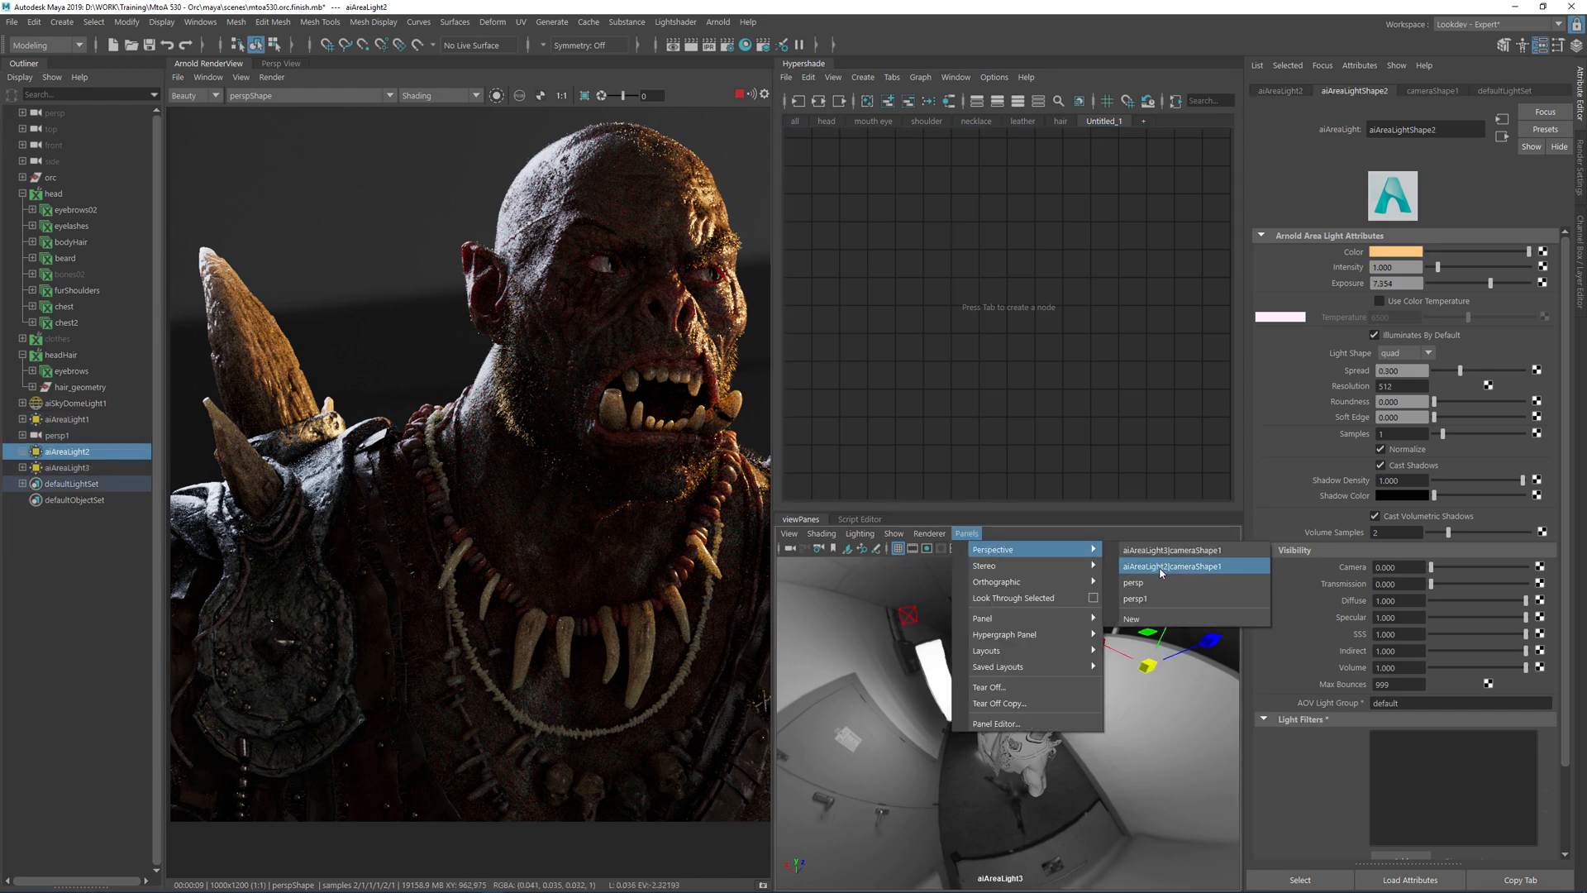
pyautogui.click(1156, 599)
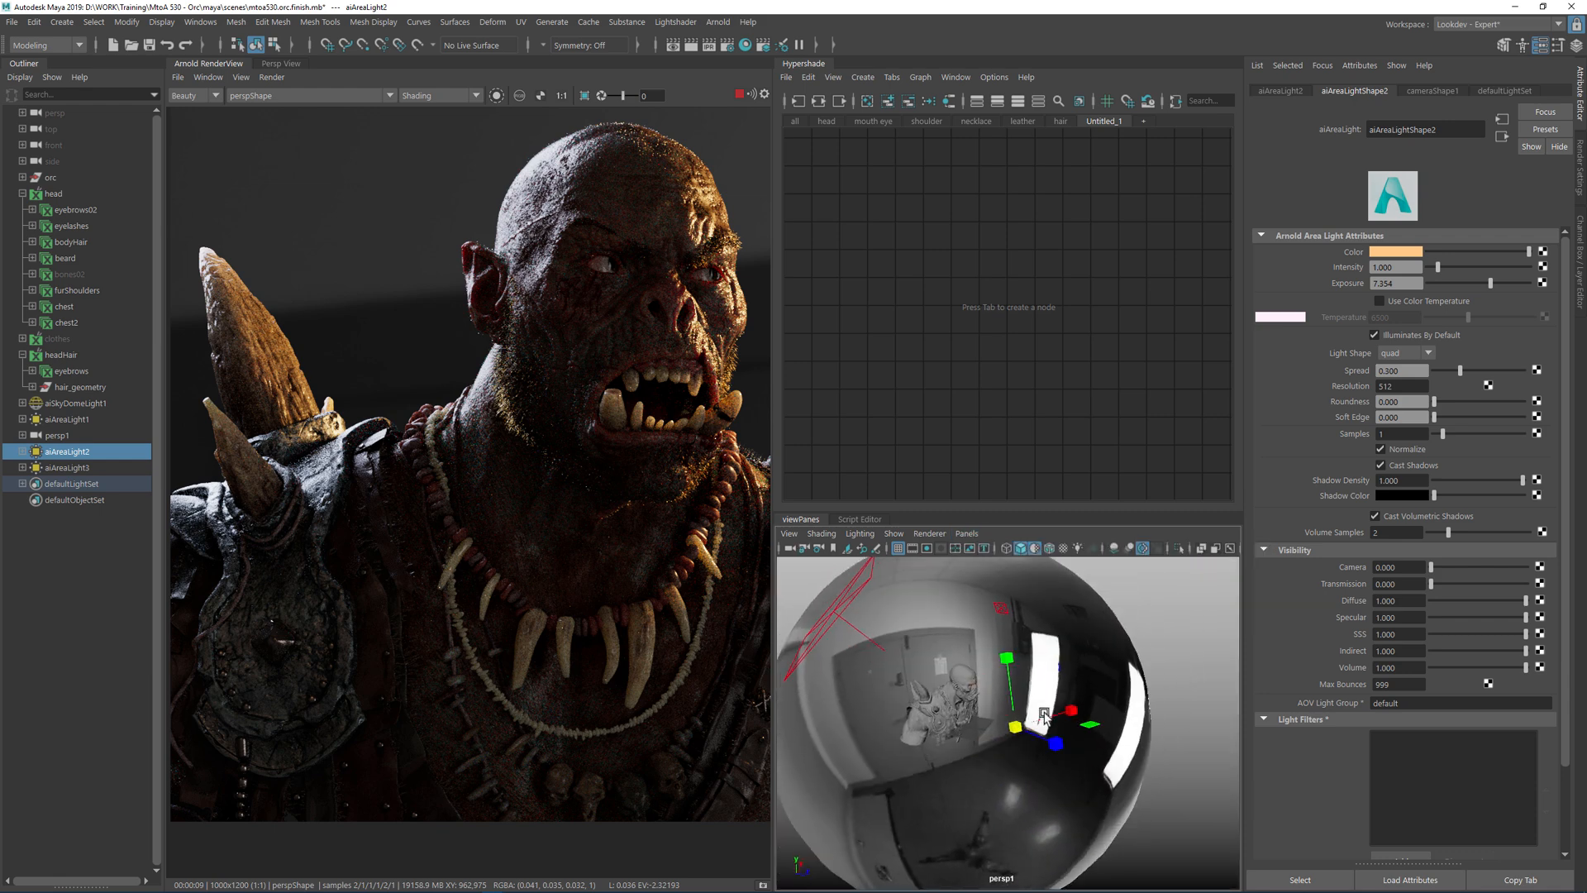
# Limit the render region to the orc's face and set aiAreaLight2's exposure to 9
pyautogui.moveTo(1512, 283); pyautogui.dragTo(1507, 284)
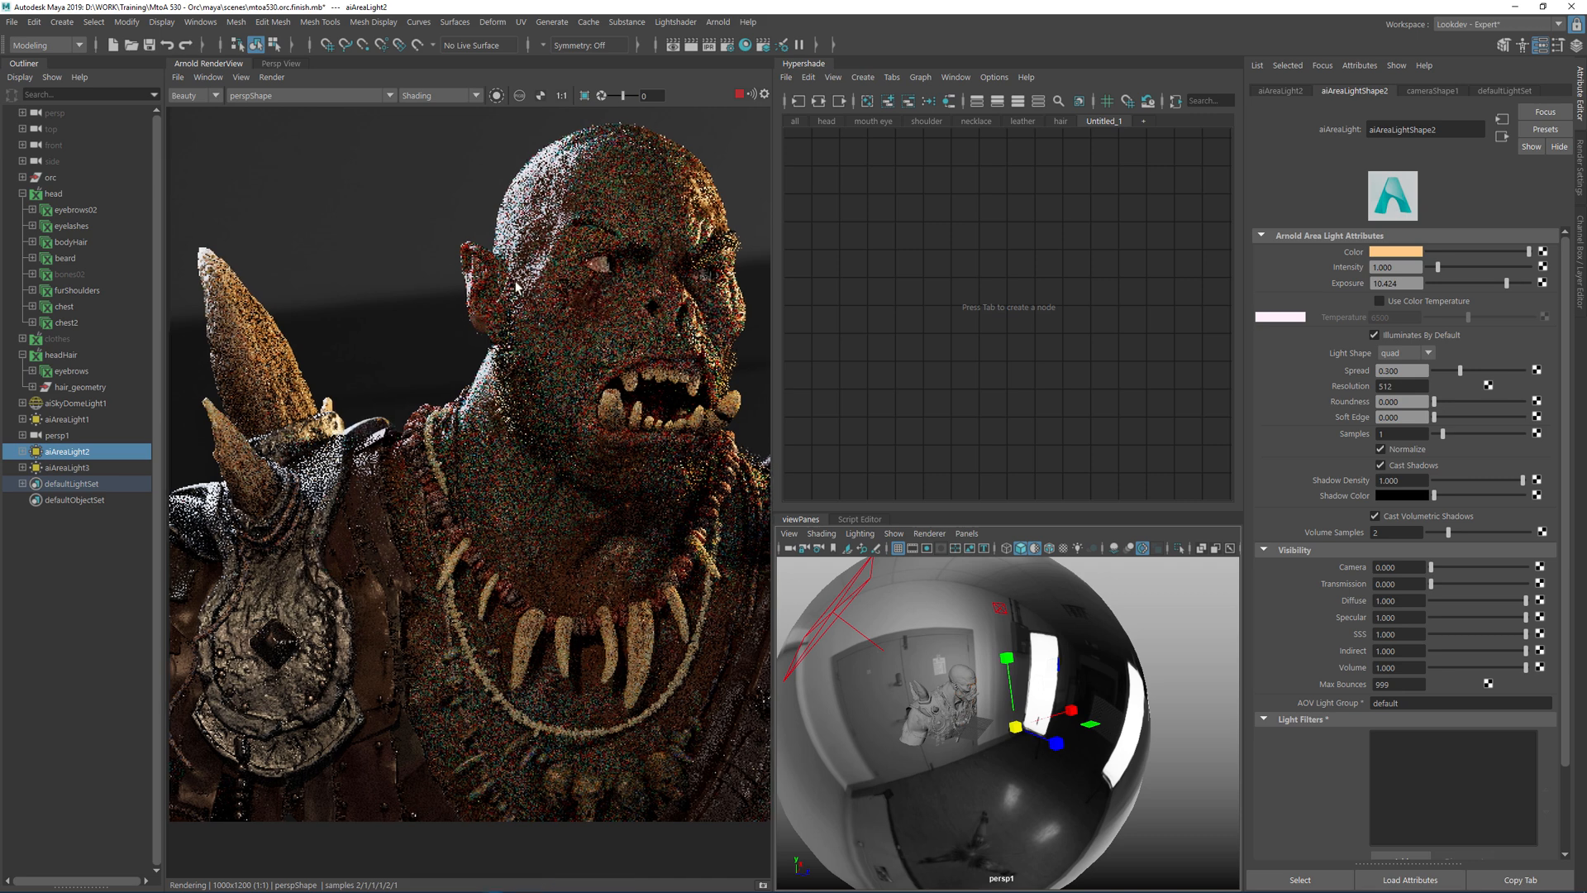
pyautogui.keyDown('alt'); pyautogui.moveTo(567, 286); pyautogui.dragTo(515, 281, button='middle'); pyautogui.keyUp('alt')
pyautogui.moveTo(469, 171); pyautogui.dragTo(659, 432)
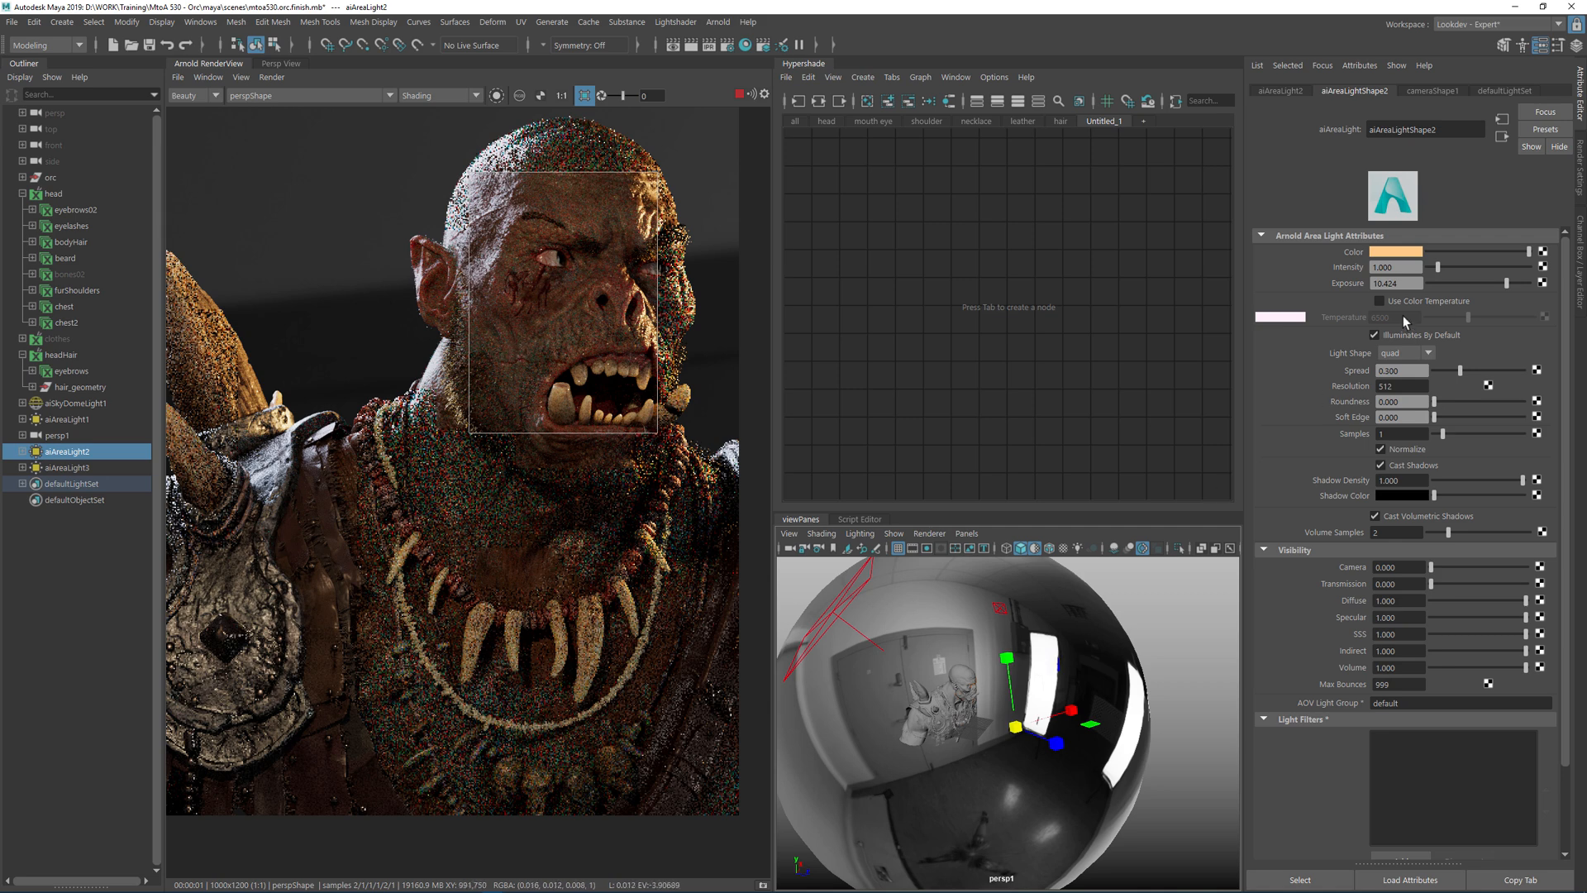
pyautogui.write('9')
pyautogui.press('Return')
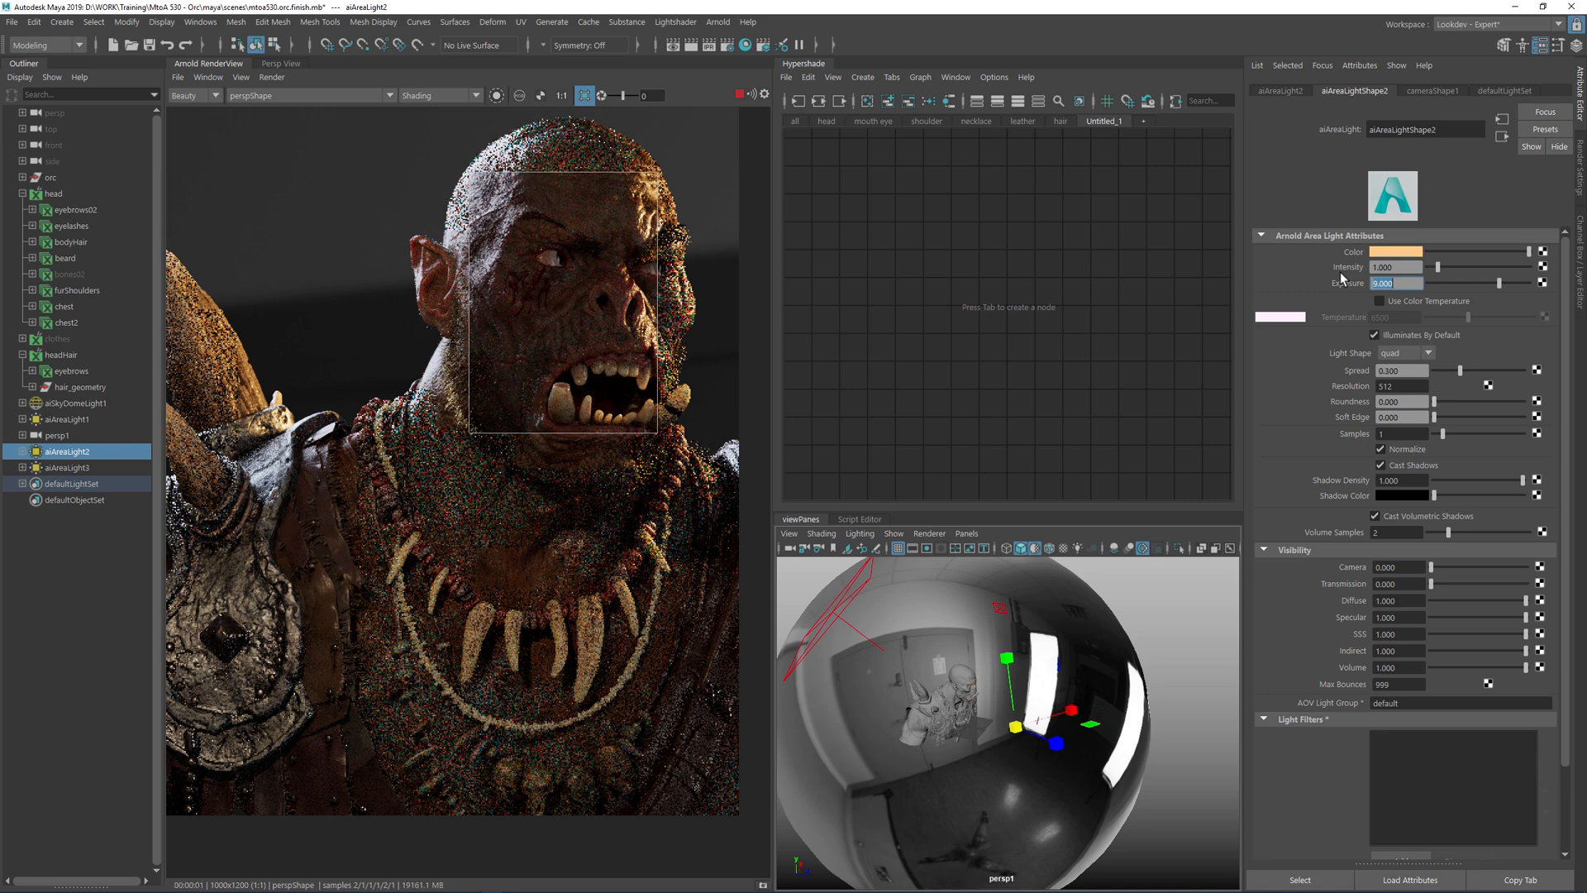
# Lighten aiAreaLight2's colour to a paler orange and set its exposure to 10
pyautogui.click(1389, 239)
pyautogui.click(1388, 240)
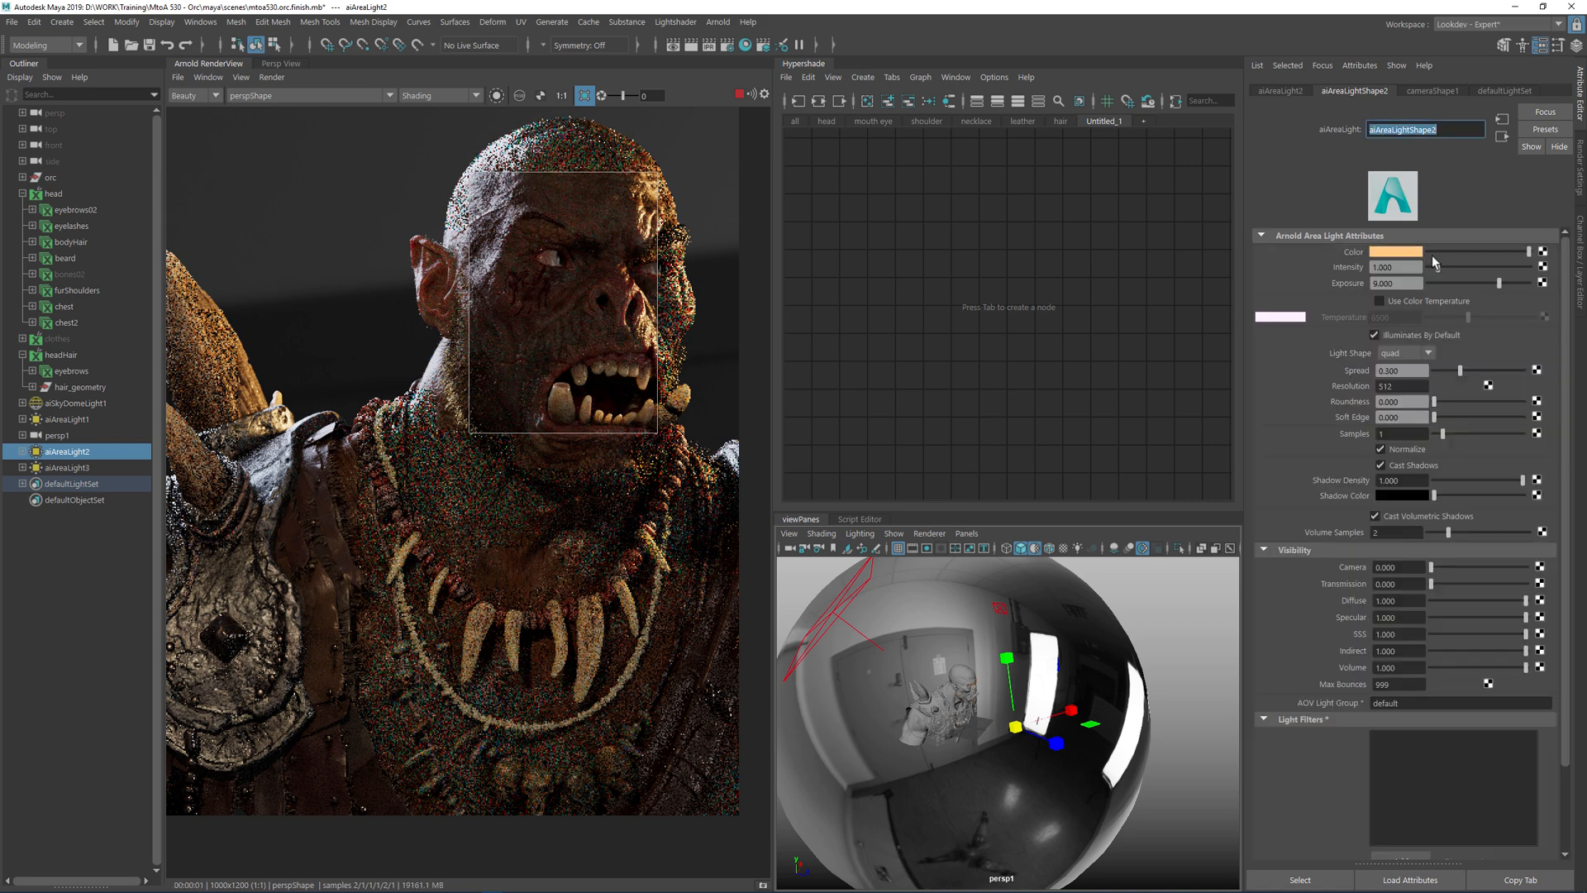
pyautogui.click(1412, 251)
pyautogui.click(1395, 316)
pyautogui.moveTo(1401, 283); pyautogui.dragTo(1336, 284)
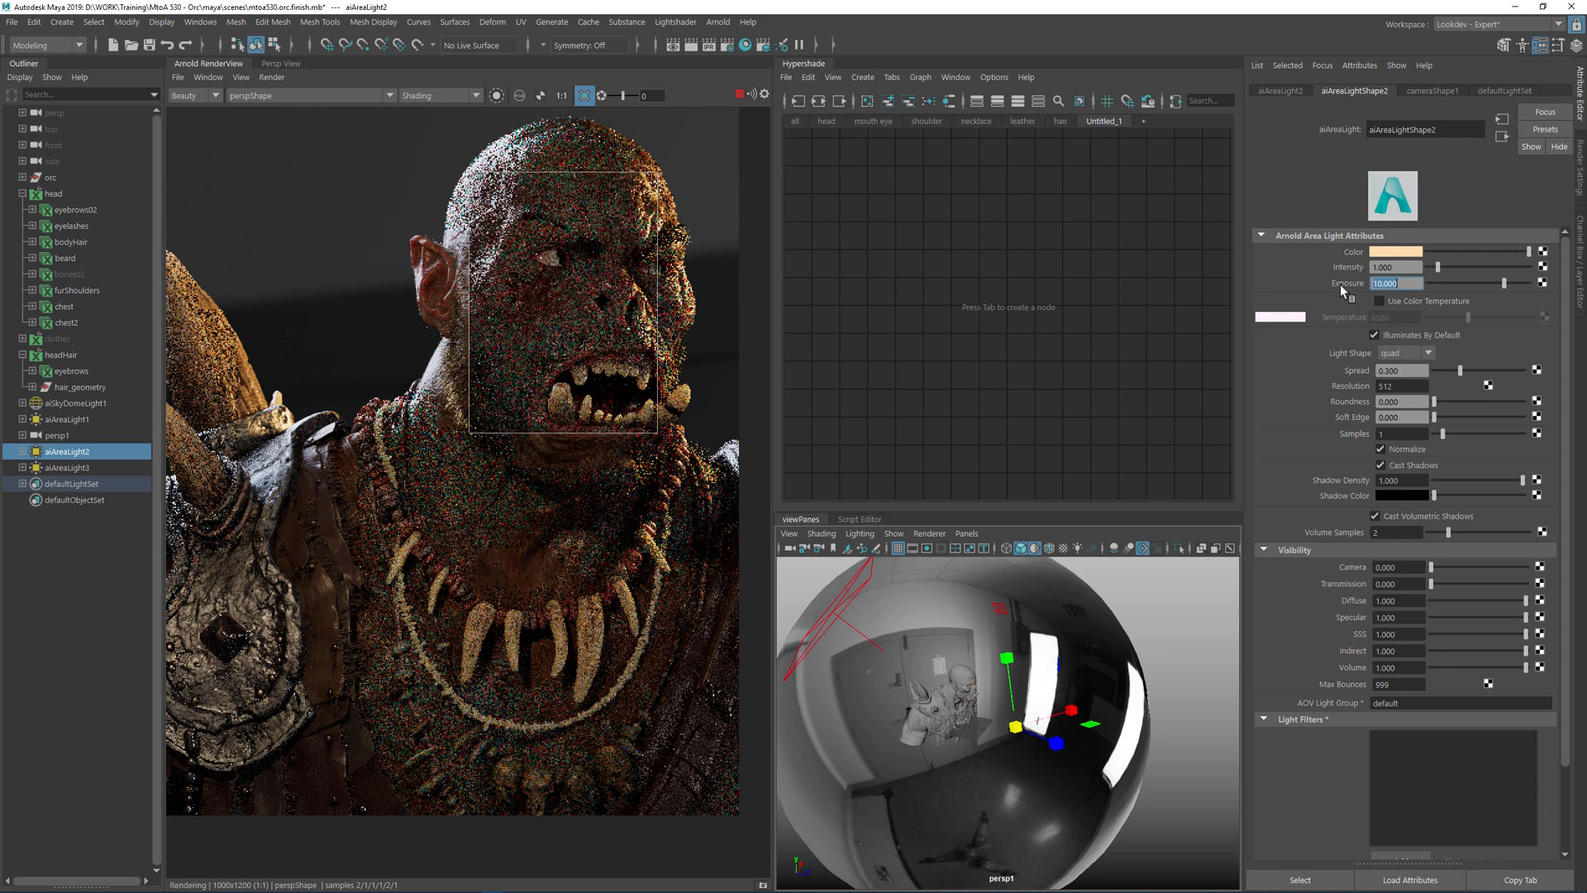
# Enlarge the render region to the orc's whole head and switch the viewport to look through aiAreaLight1
pyautogui.moveTo(470, 264); pyautogui.dragTo(396, 304, button='middle')
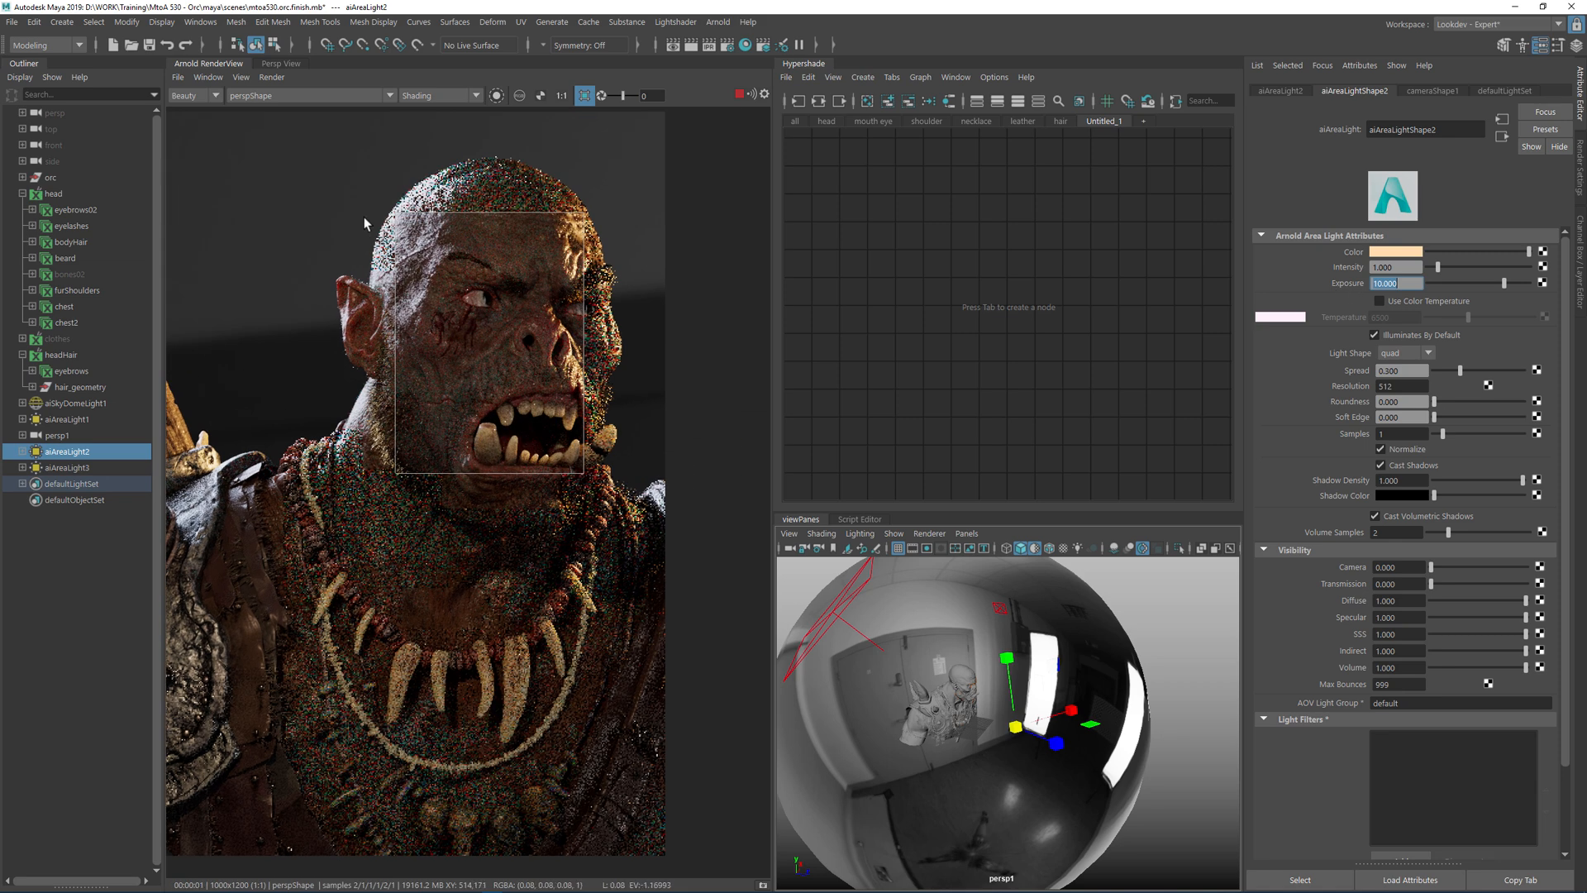
pyautogui.moveTo(289, 127); pyautogui.dragTo(677, 493)
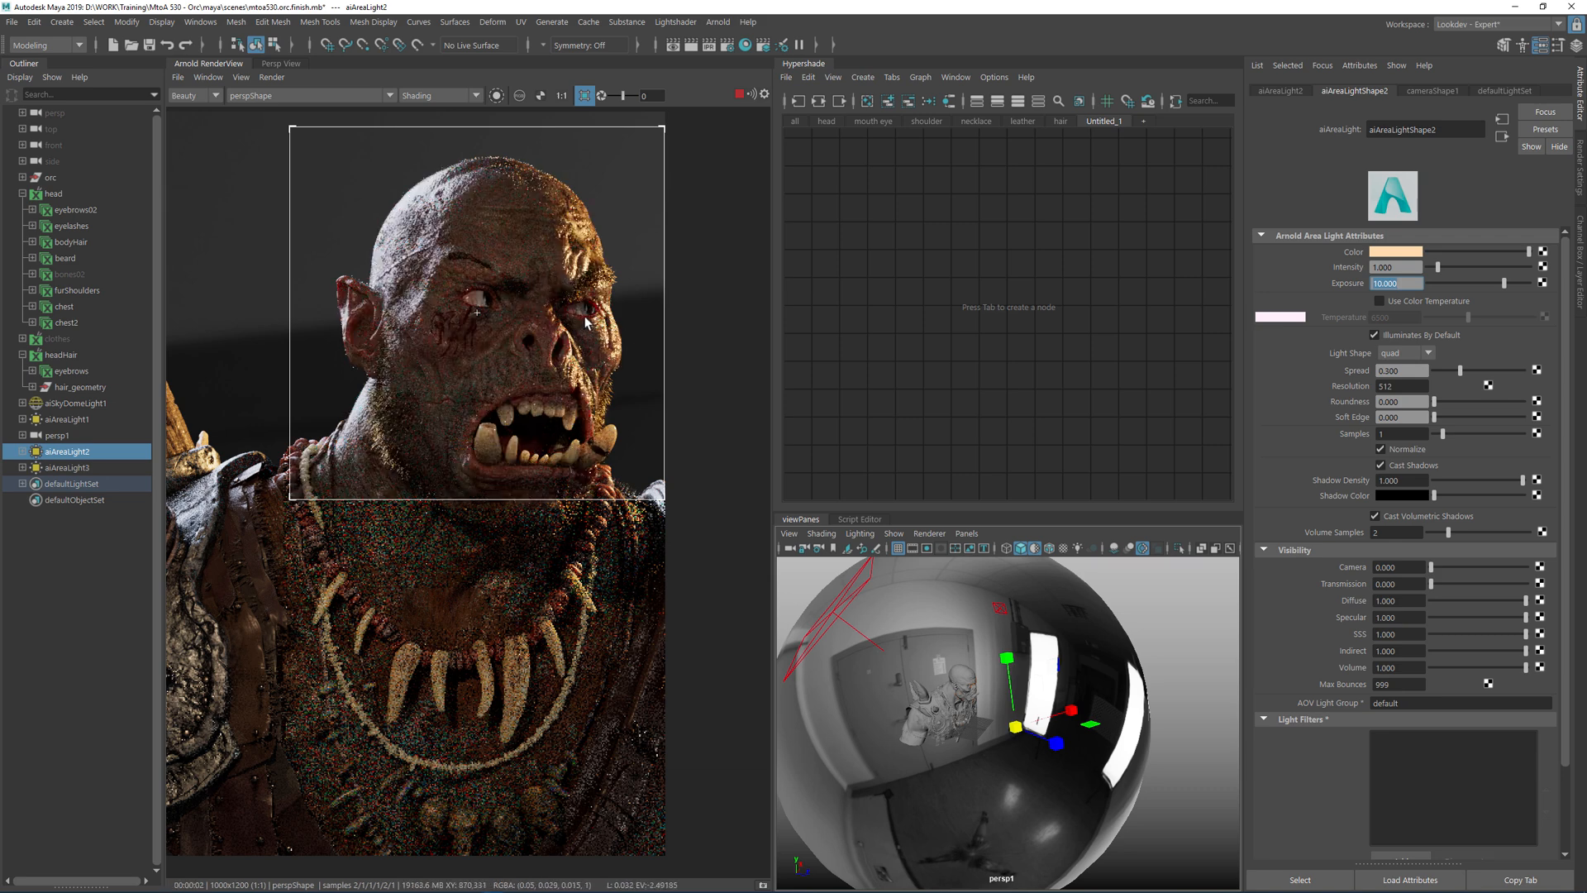
pyautogui.click(1006, 611)
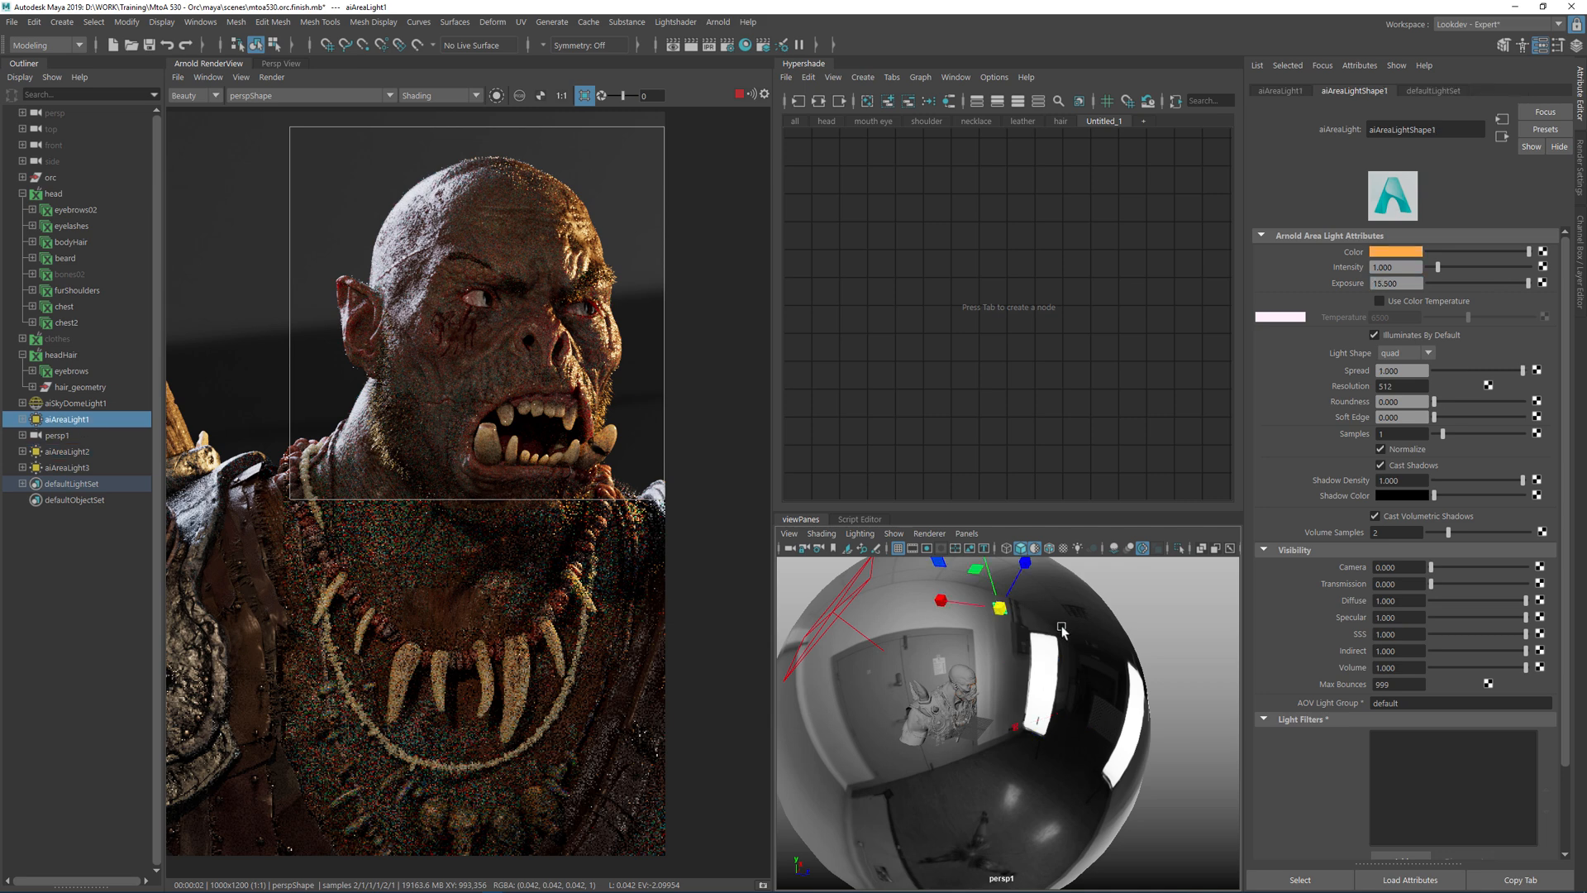
pyautogui.keyDown('alt'); pyautogui.moveTo(1028, 630); pyautogui.dragTo(1123, 623); pyautogui.keyUp('alt')
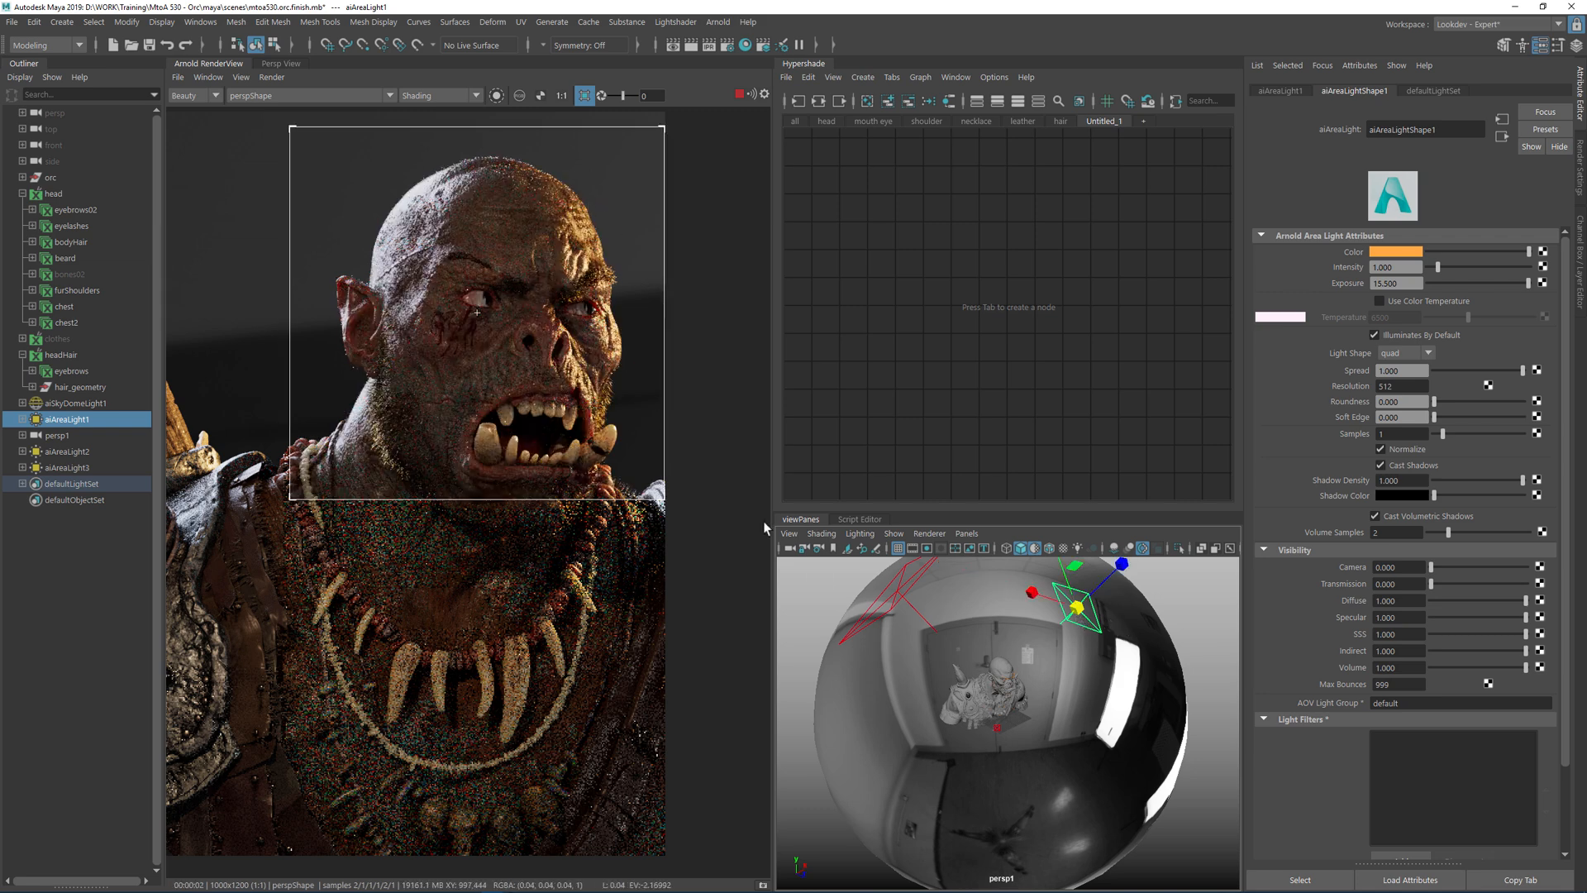
pyautogui.moveTo(563, 354); pyautogui.dragTo(469, 284, button='middle')
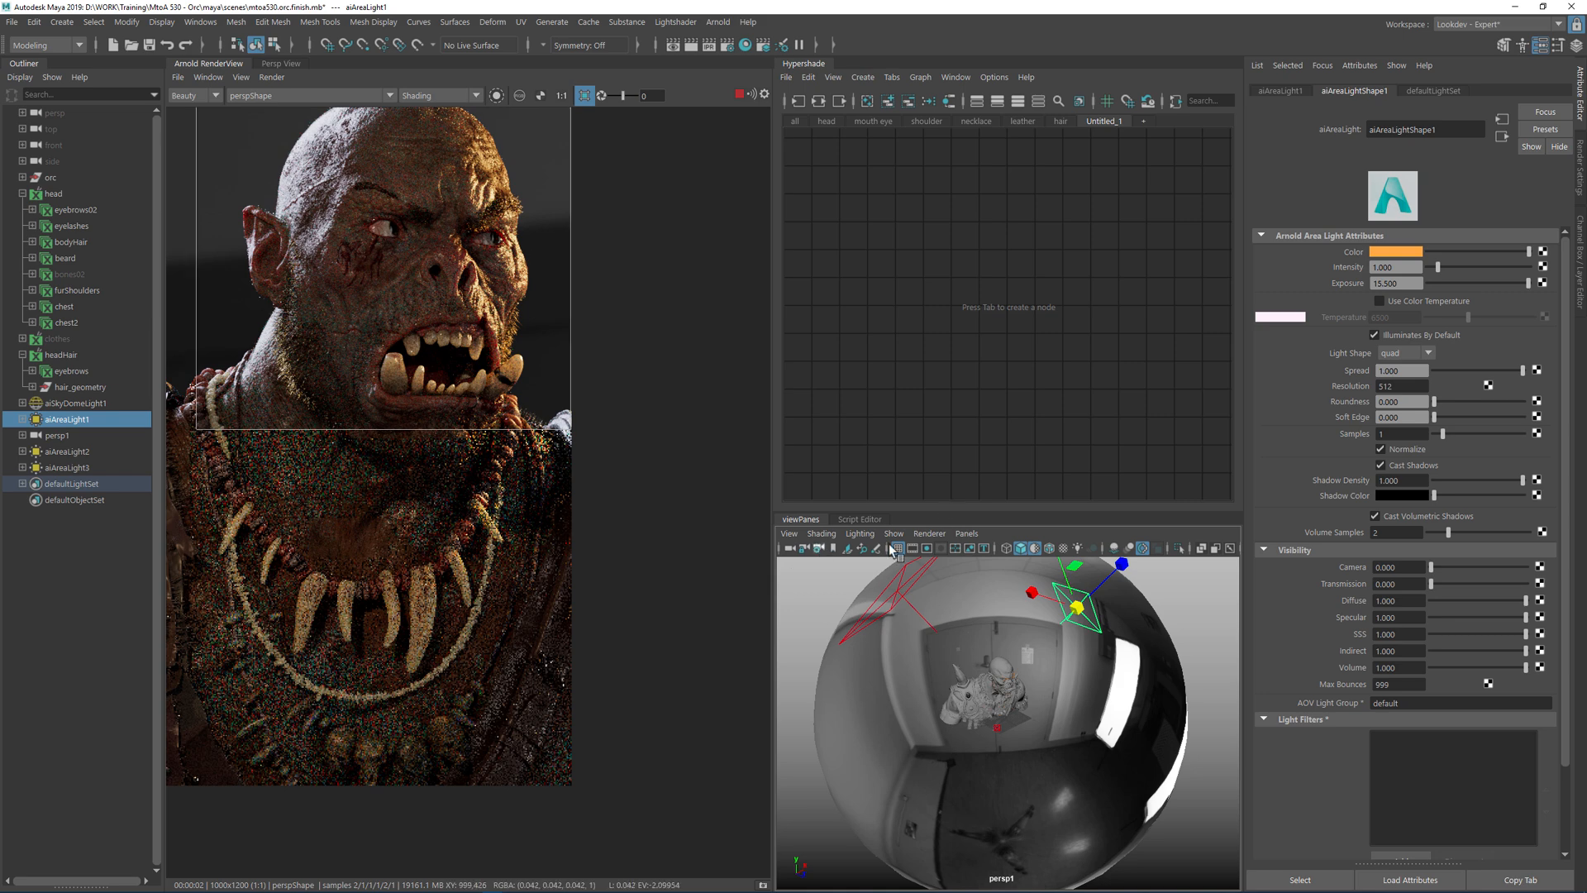
pyautogui.click(966, 533)
pyautogui.click(1017, 598)
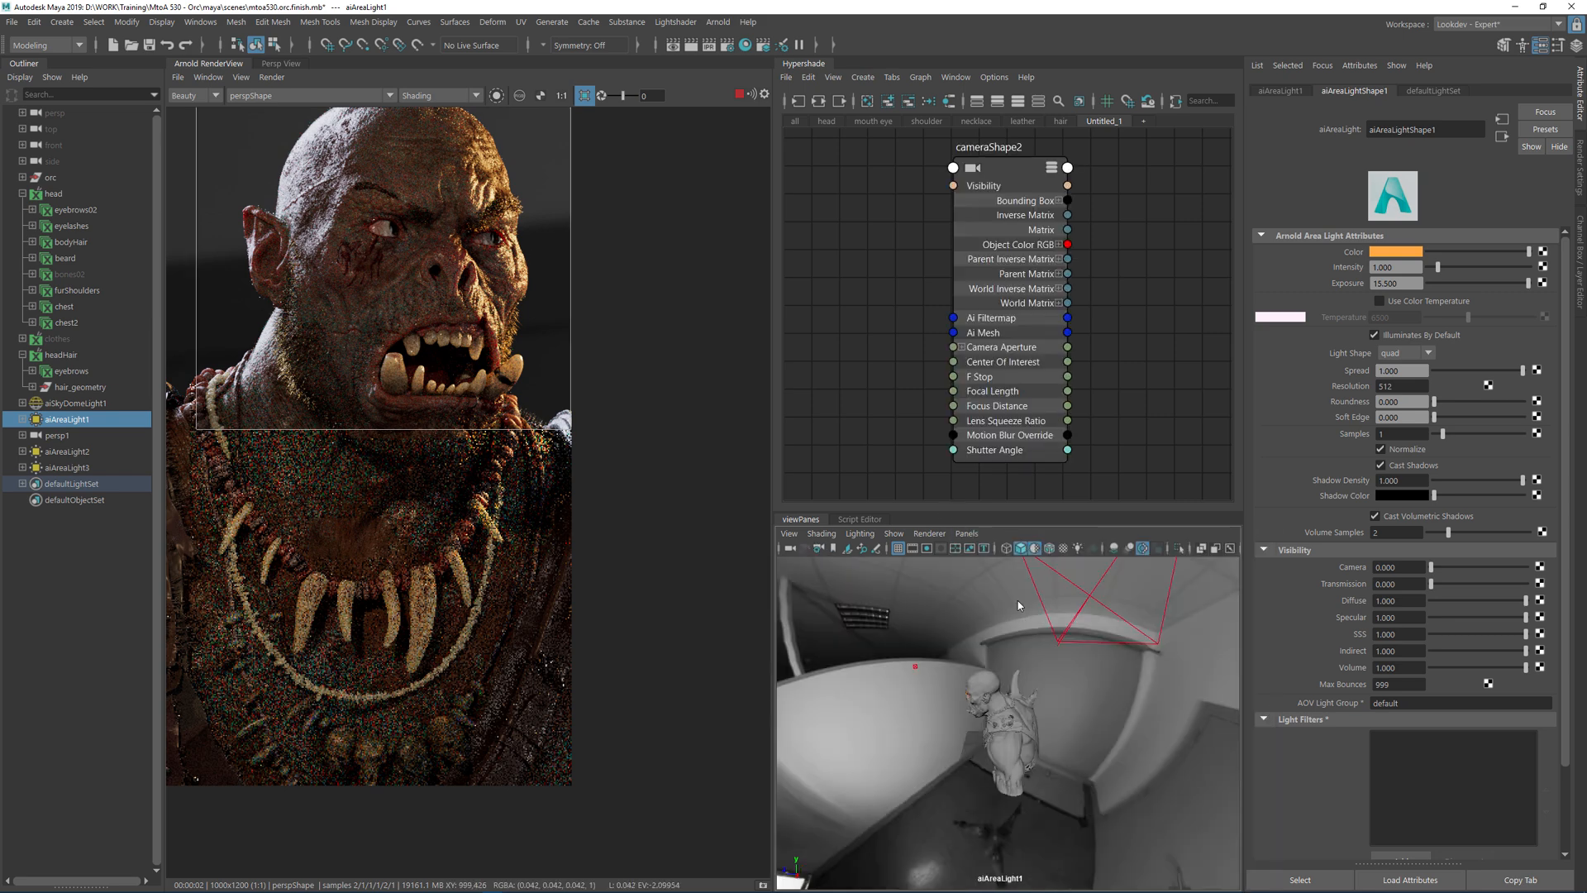
# Isolate aiAreaLight1's contribution in the render and re-aim the light slightly around the orc's face and teeth
pyautogui.click(496, 96)
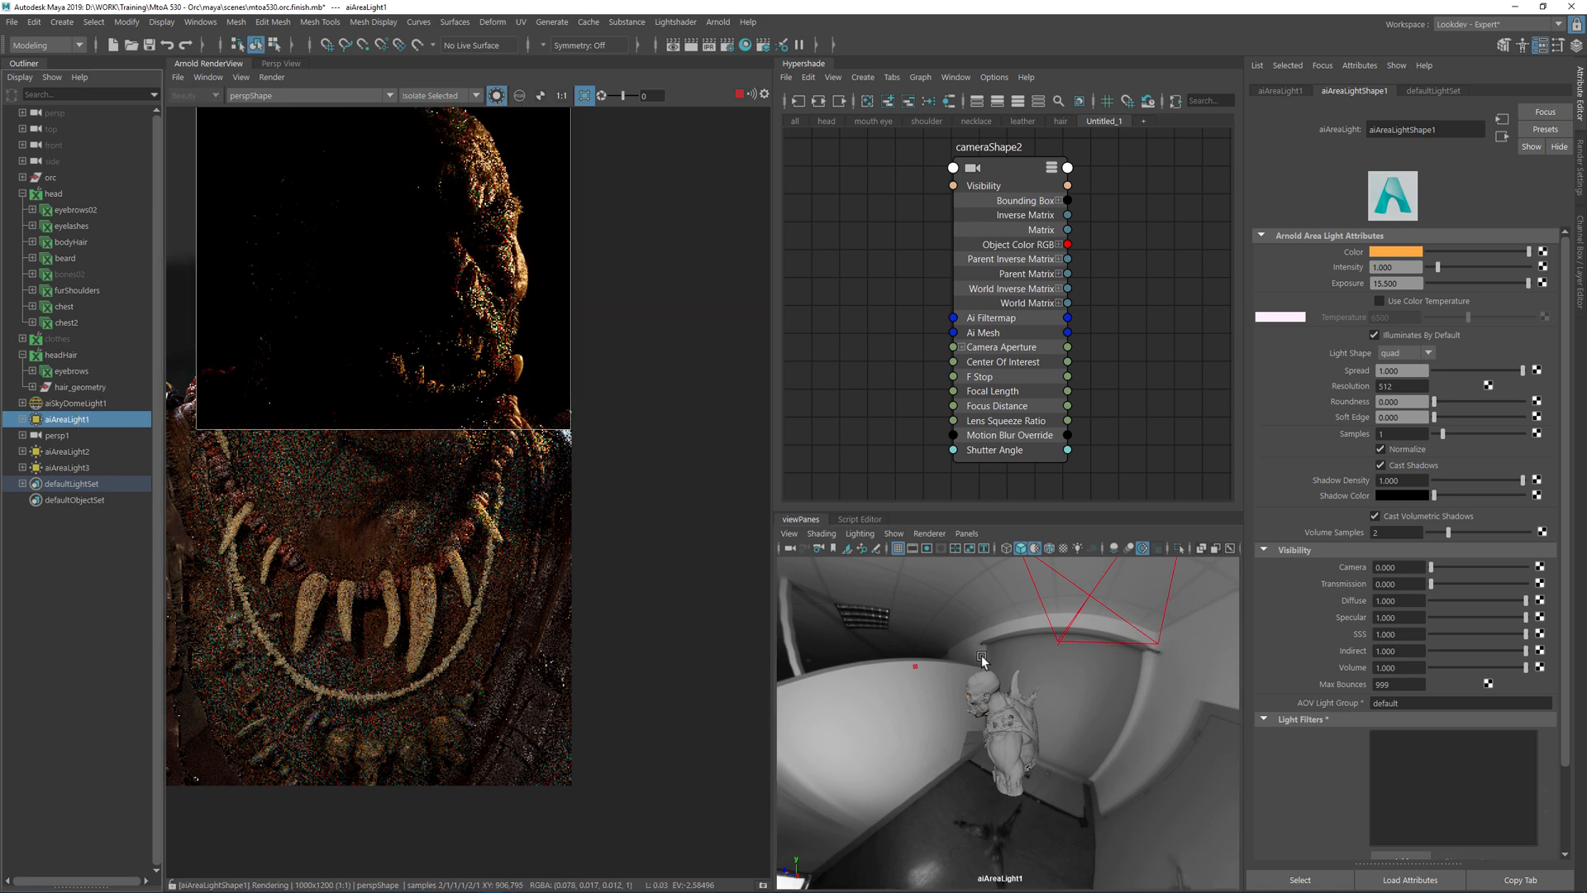
pyautogui.keyDown('alt'); pyautogui.moveTo(945, 681); pyautogui.dragTo(1242, 679); pyautogui.keyUp('alt')
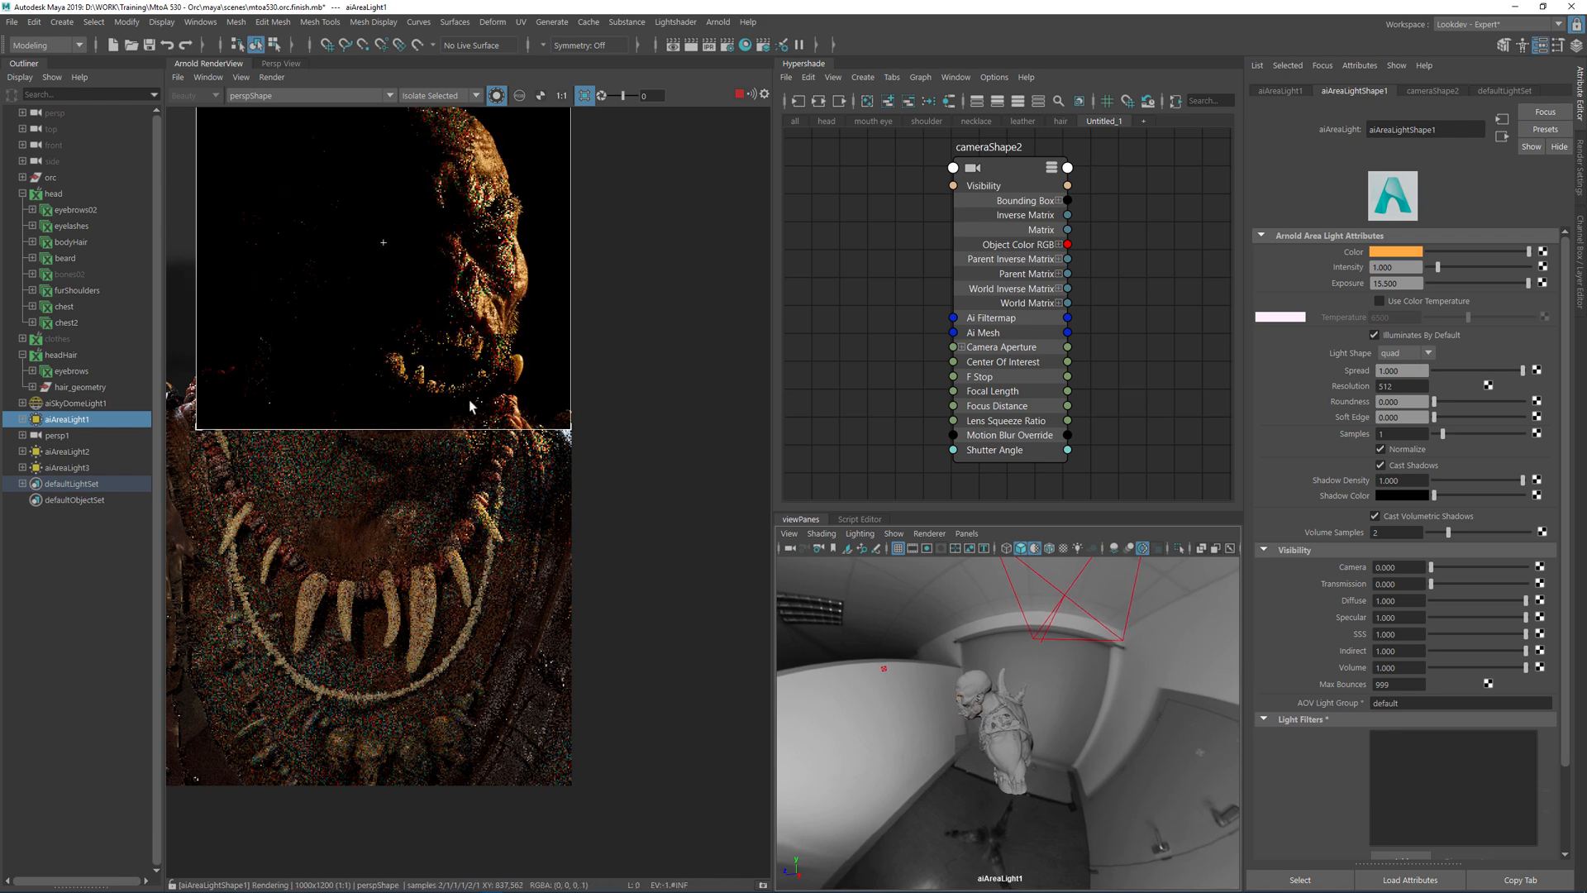
pyautogui.scroll(-1, 445, 485)
pyautogui.scroll(2, 433, 412)
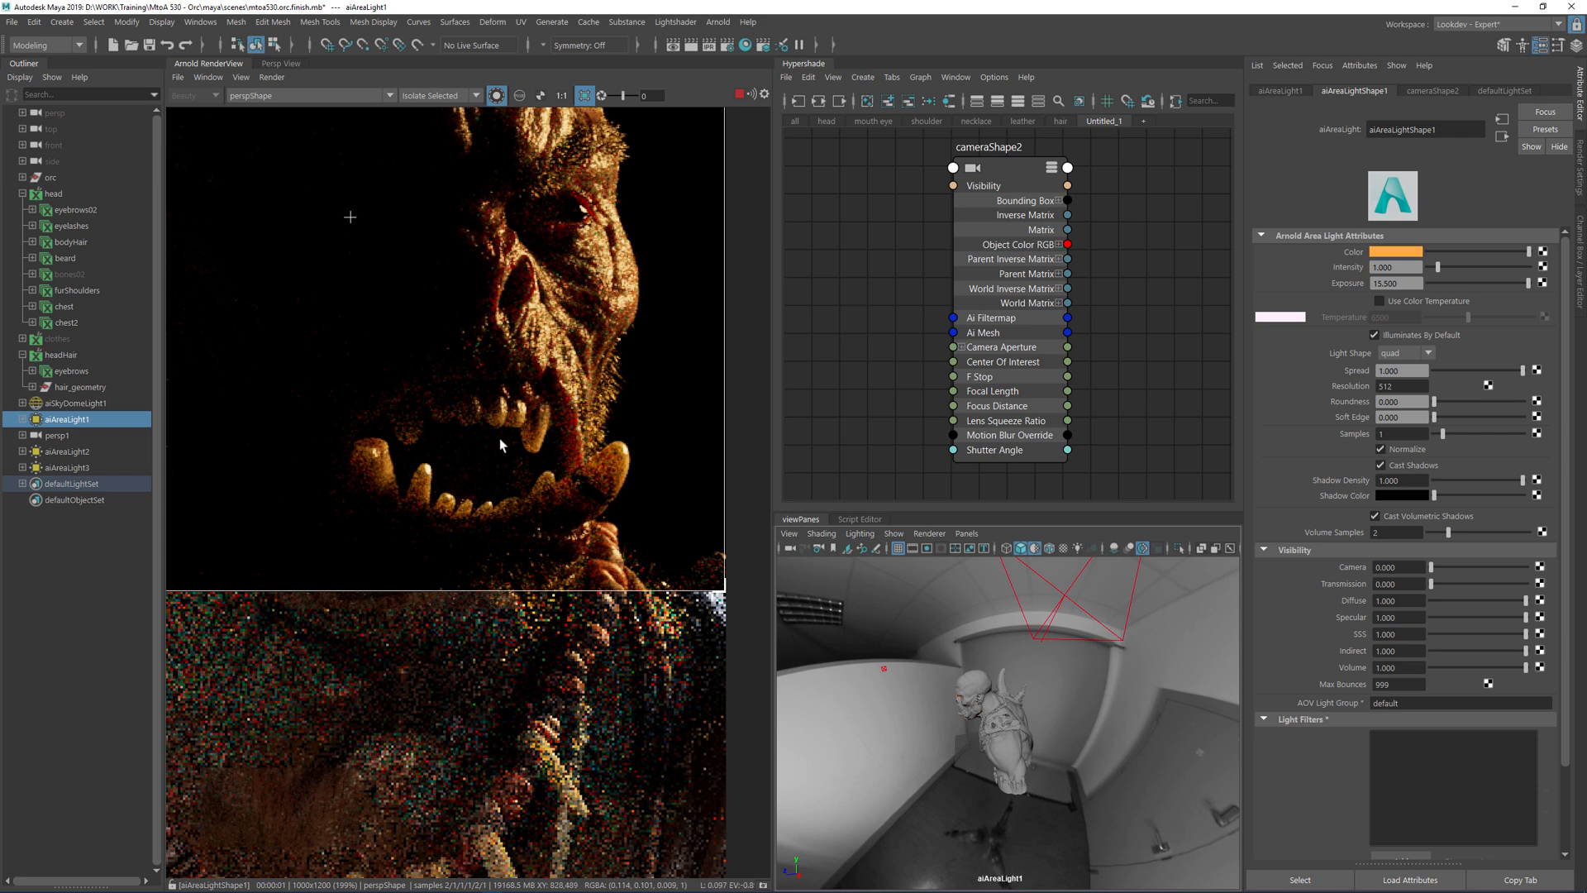
pyautogui.scroll(-1, 503, 499)
pyautogui.moveTo(521, 513); pyautogui.dragTo(491, 401, button='middle')
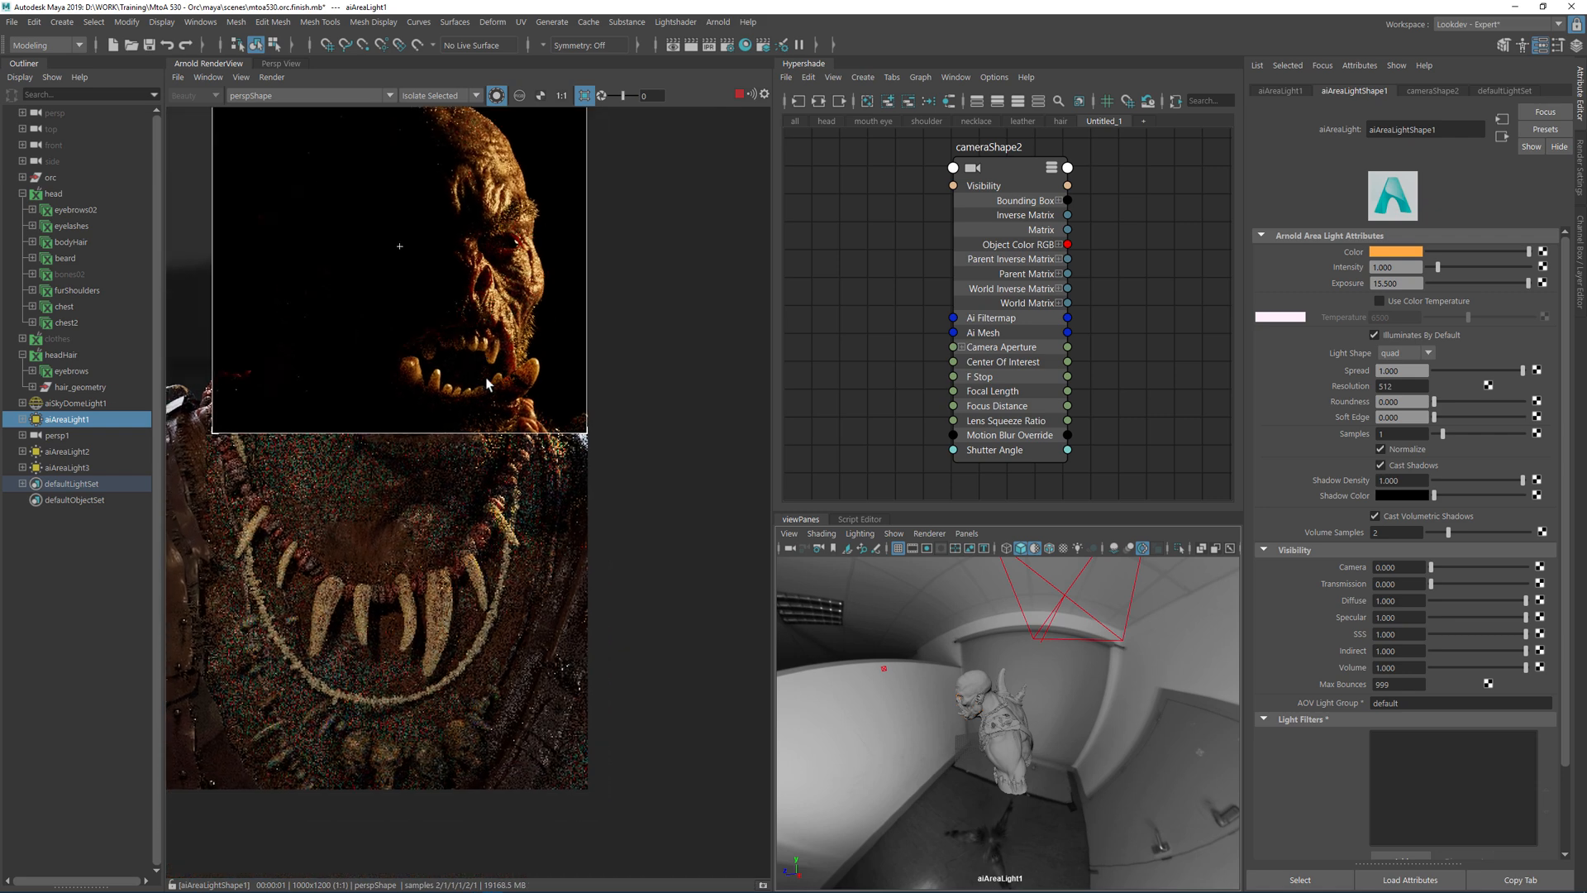
pyautogui.scroll(-1, 492, 385)
# Return the render to full shading across the whole frame and examine the combined lighting on the face and necklace
pyautogui.click(497, 96)
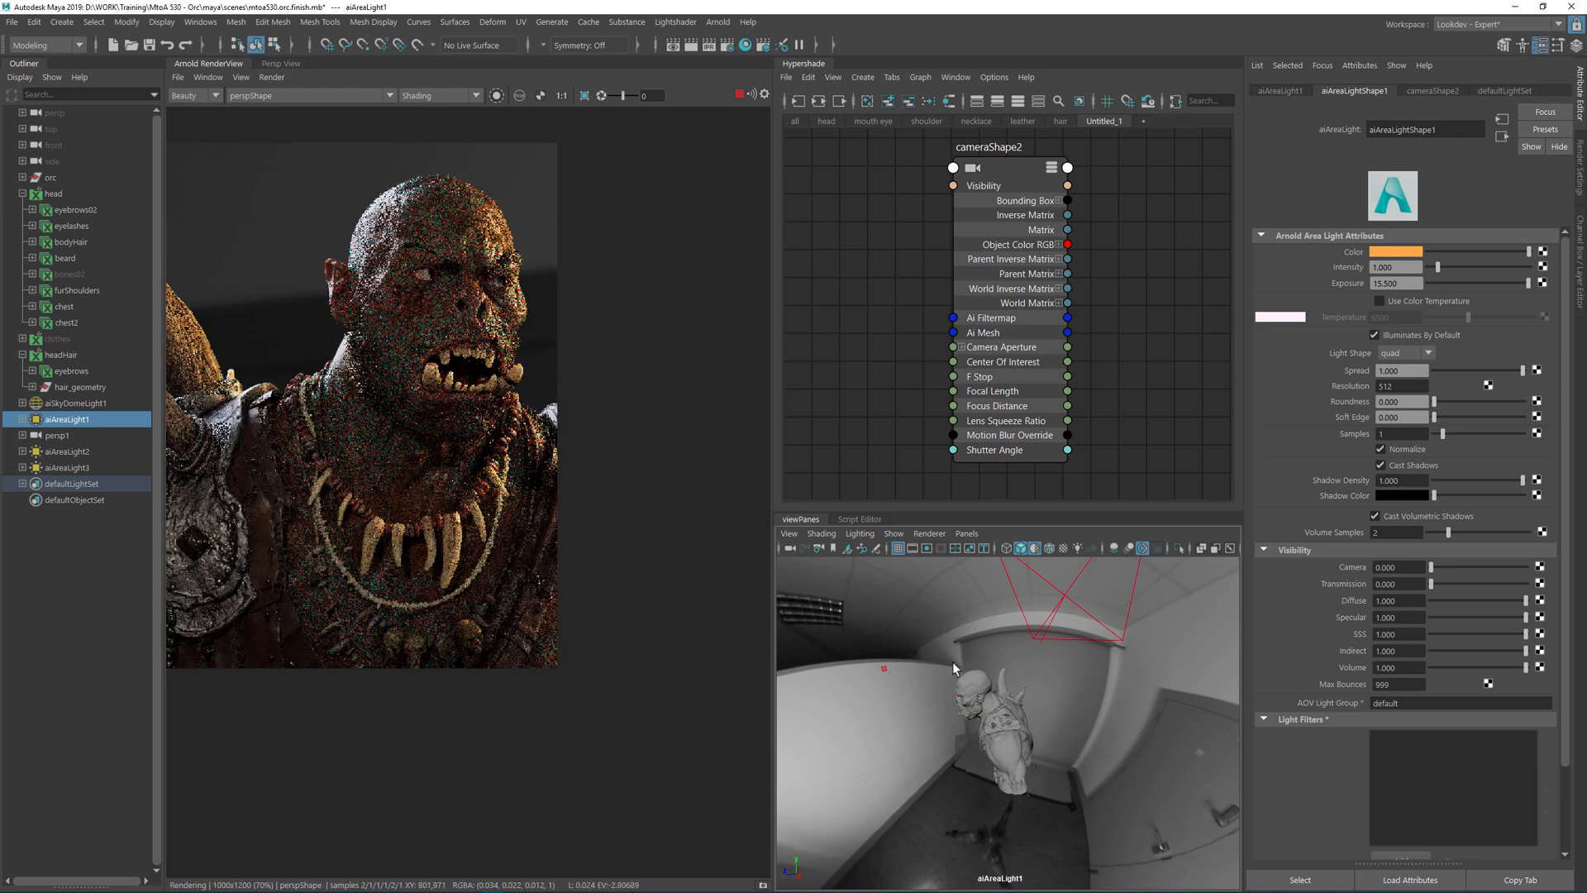
pyautogui.moveTo(390, 378); pyautogui.dragTo(565, 375, button='middle')
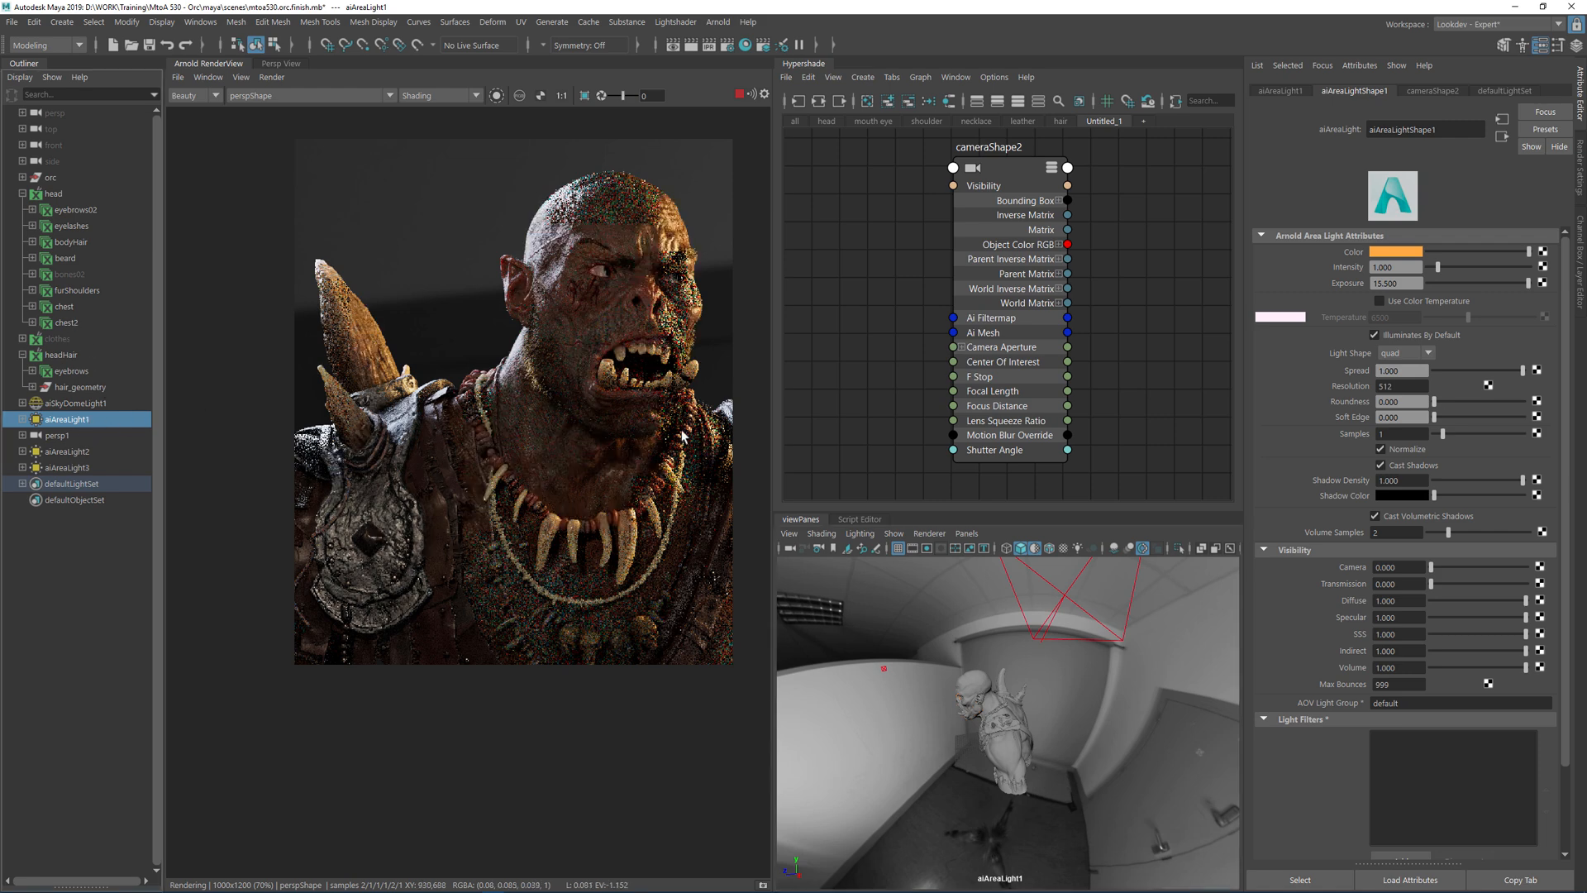
pyautogui.moveTo(487, 356); pyautogui.dragTo(338, 365, button='middle')
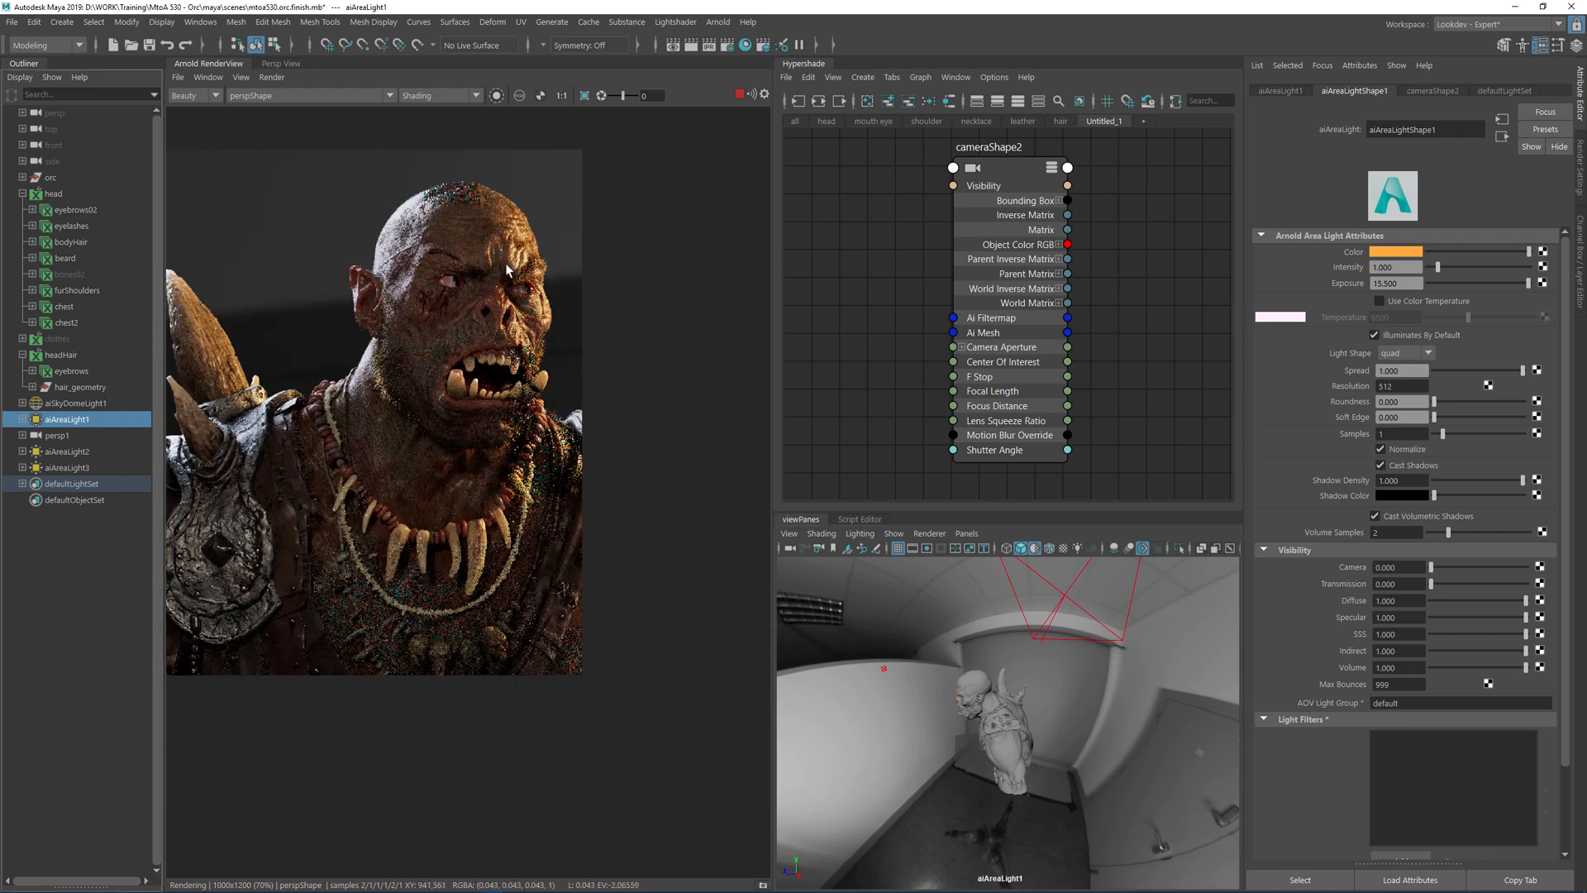
pyautogui.scroll(2, 500, 513)
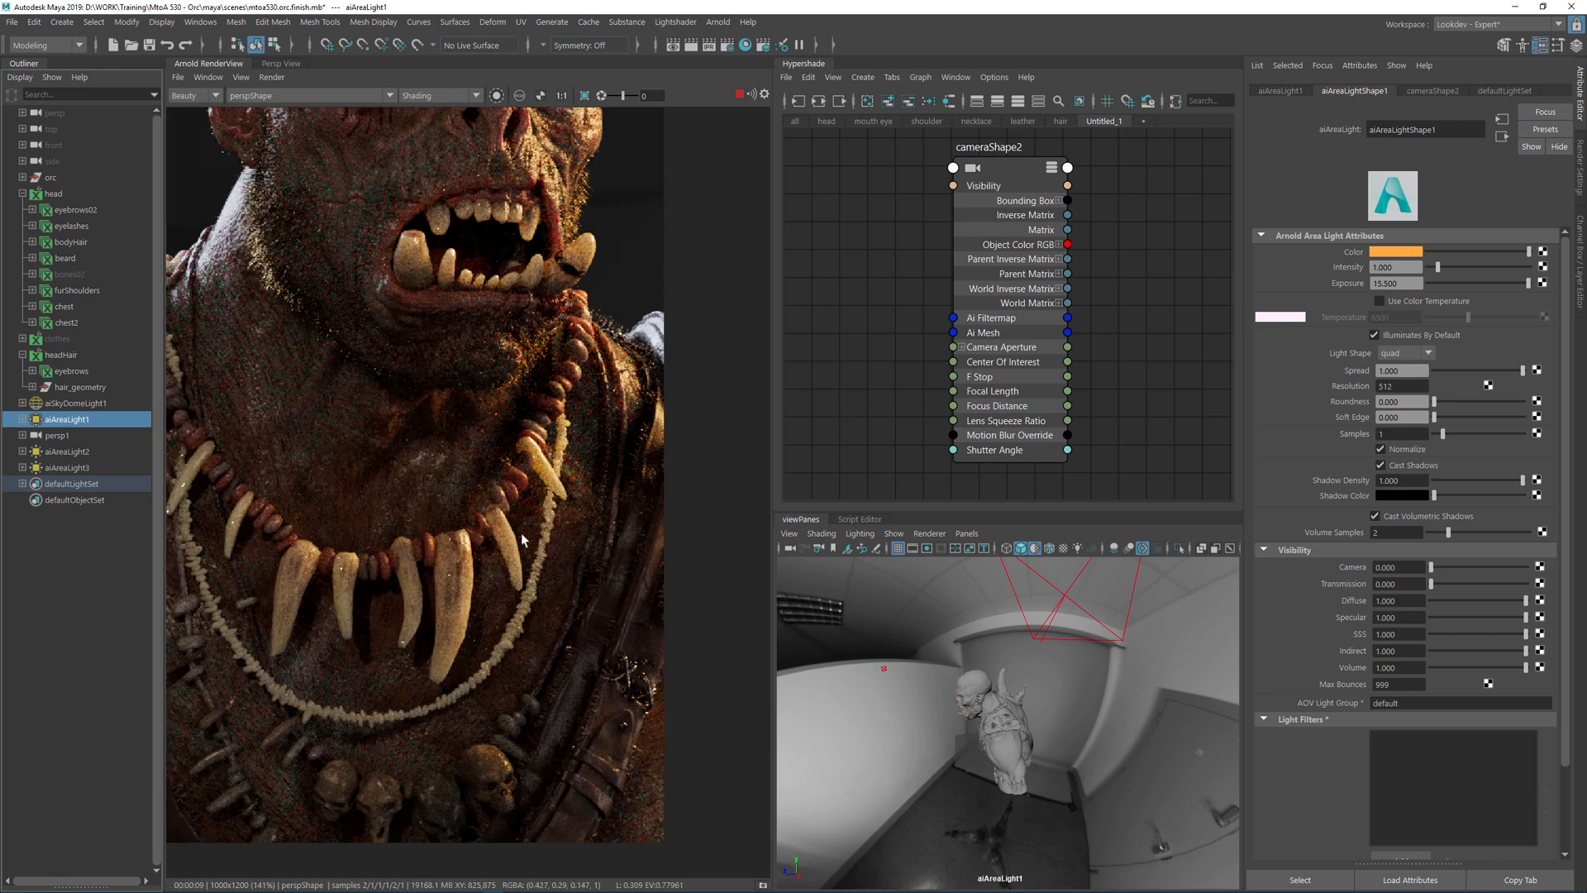
pyautogui.scroll(2, 505, 529)
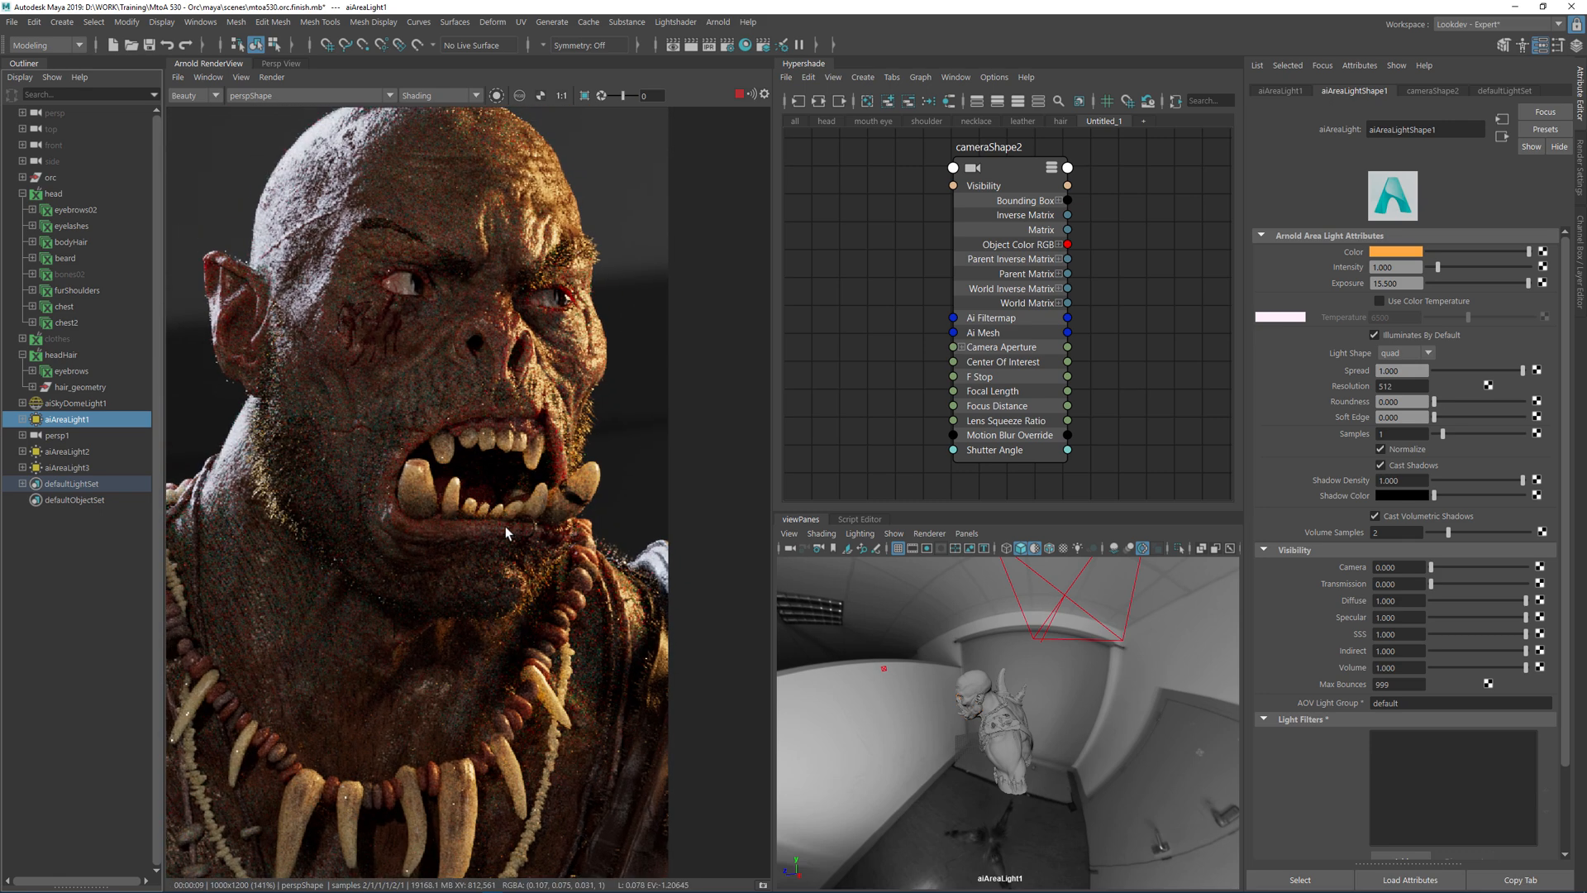
# Soften aiAreaLight1's orange colour by setting its saturation to 0.626
pyautogui.click(1390, 252)
pyautogui.click(1404, 317)
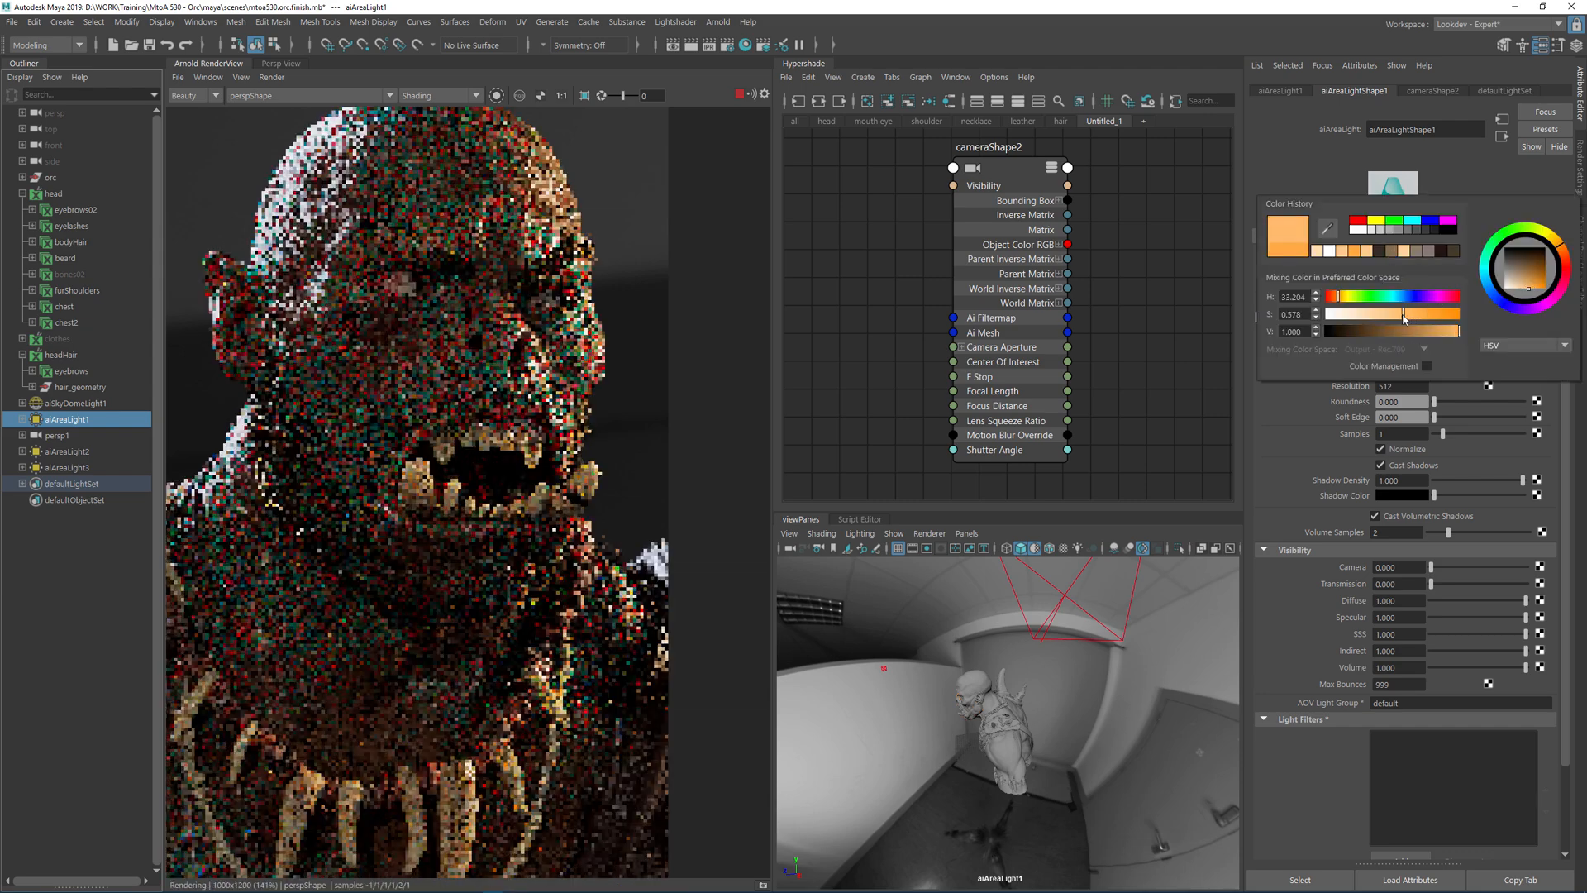
pyautogui.click(1409, 315)
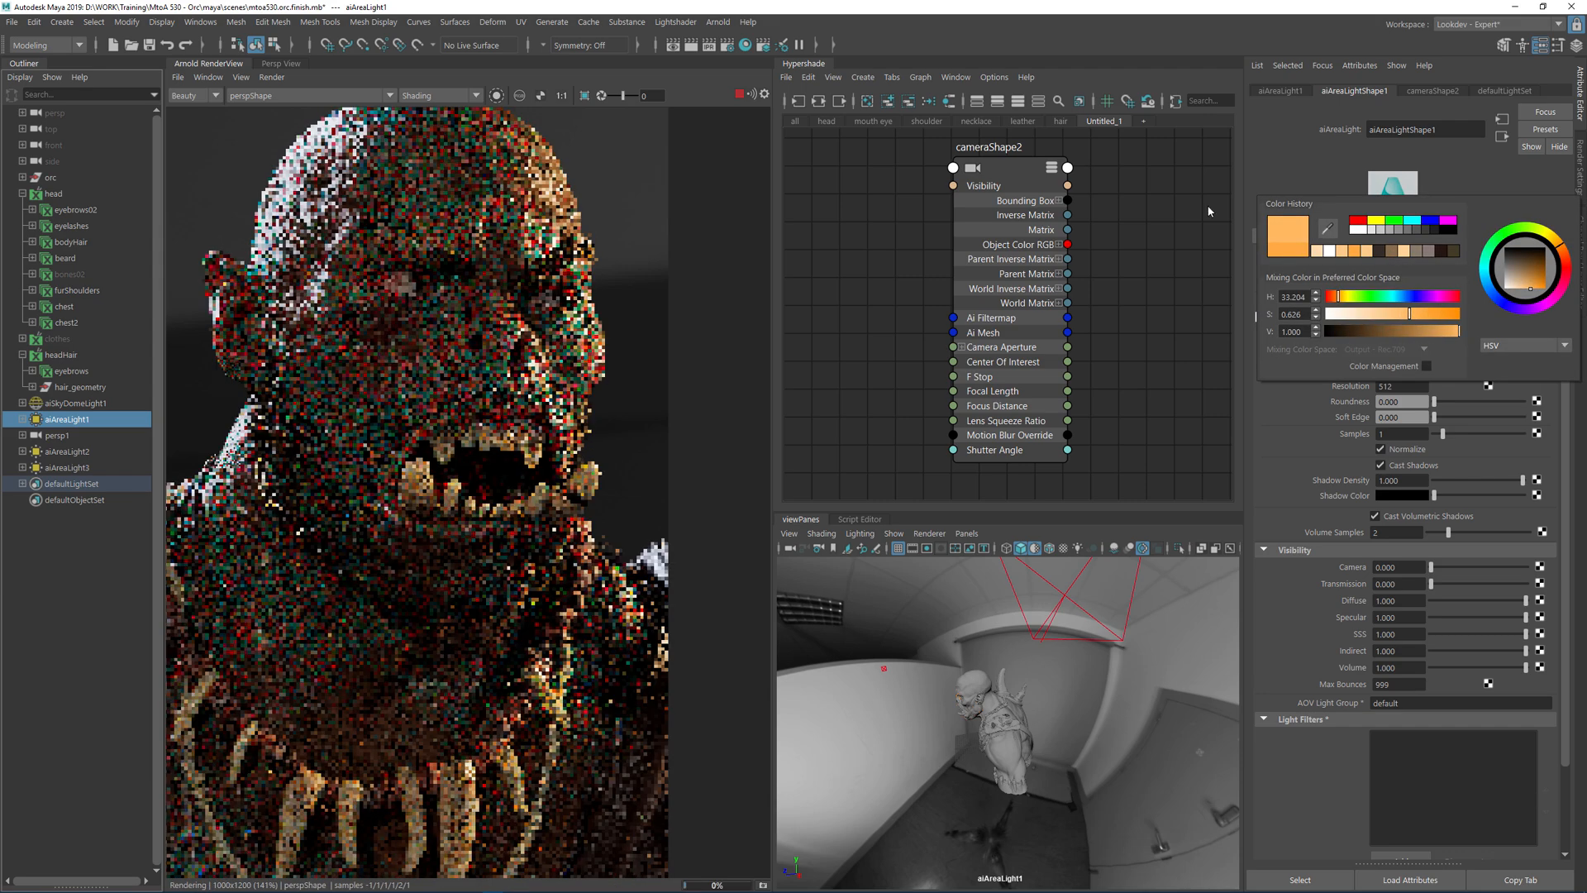
pyautogui.scroll(-2, 849, 349)
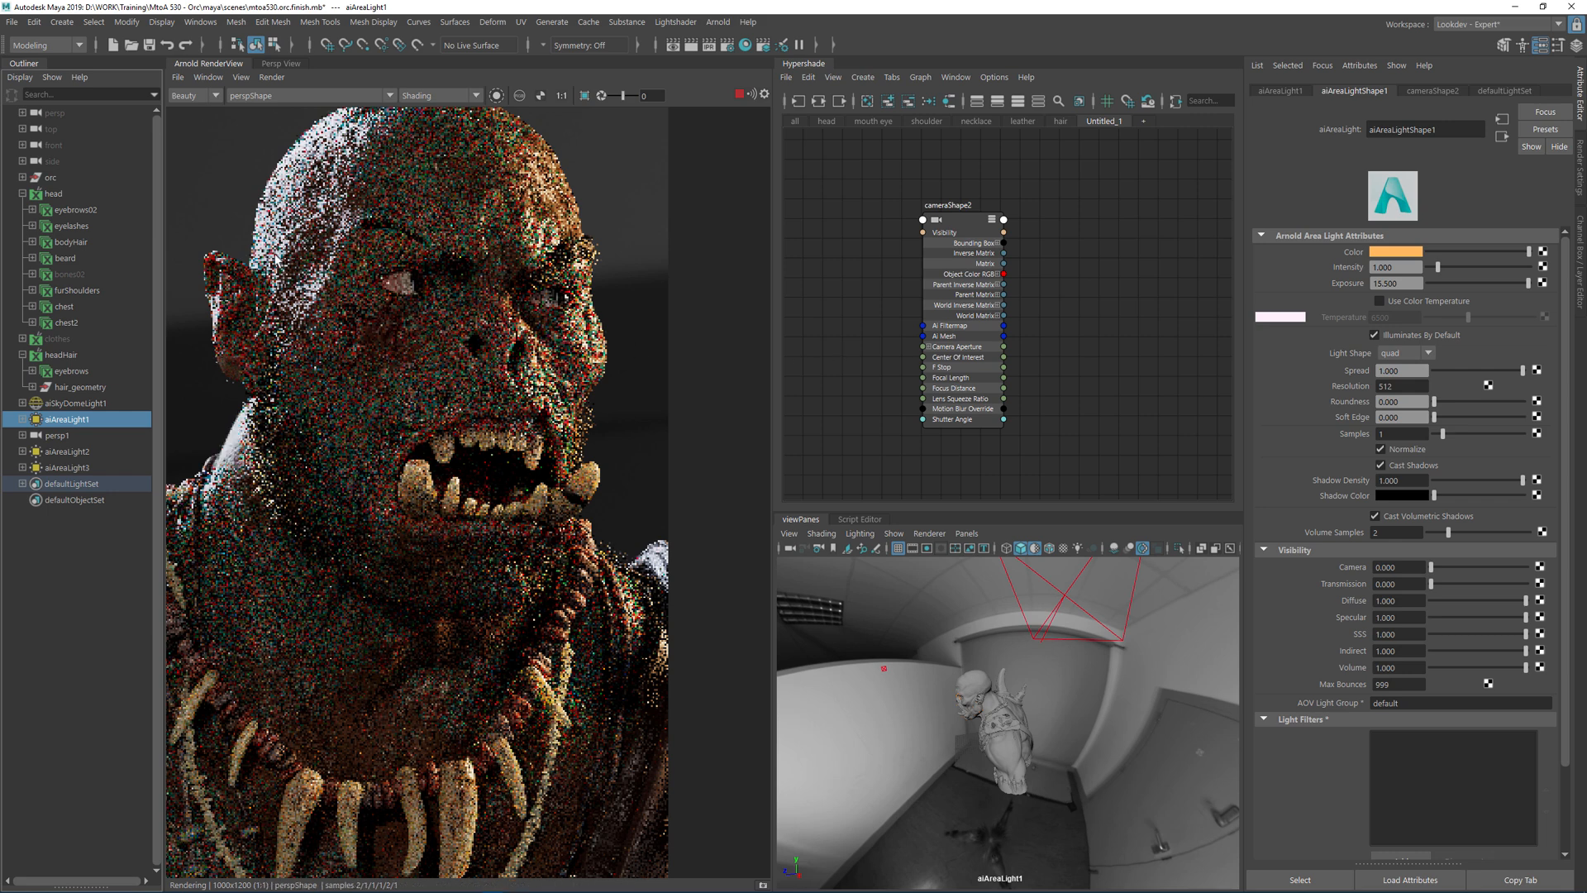
# Limit the render region to the orc's forehead and ear area and set aiAreaLight3's exposure to 13
pyautogui.scroll(-3, 349, 217)
pyautogui.moveTo(360, 208); pyautogui.dragTo(506, 329)
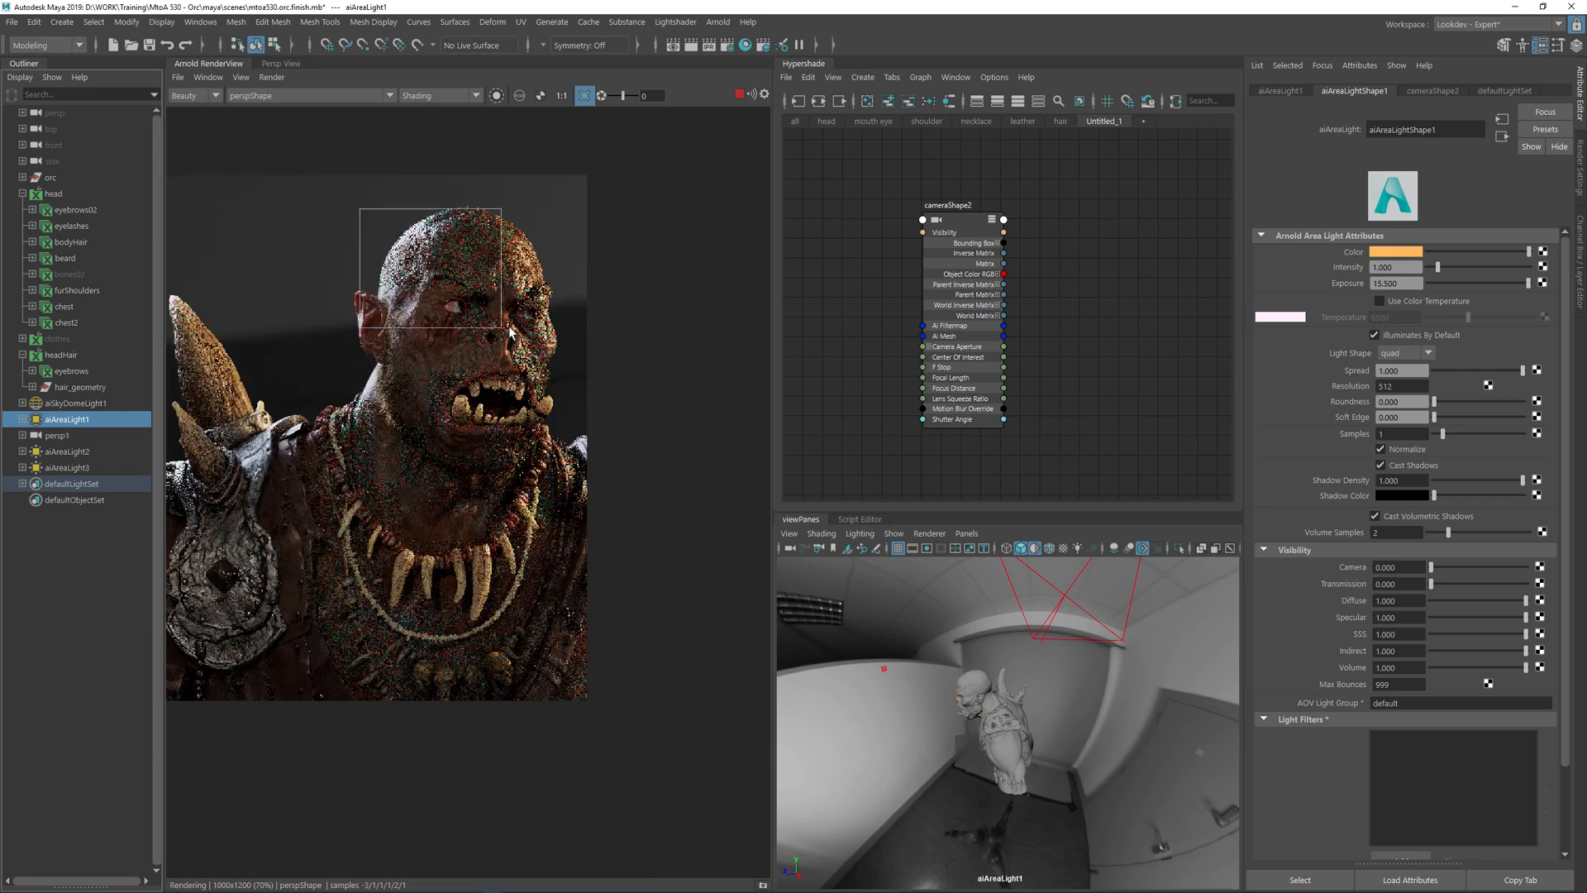
pyautogui.click(94, 468)
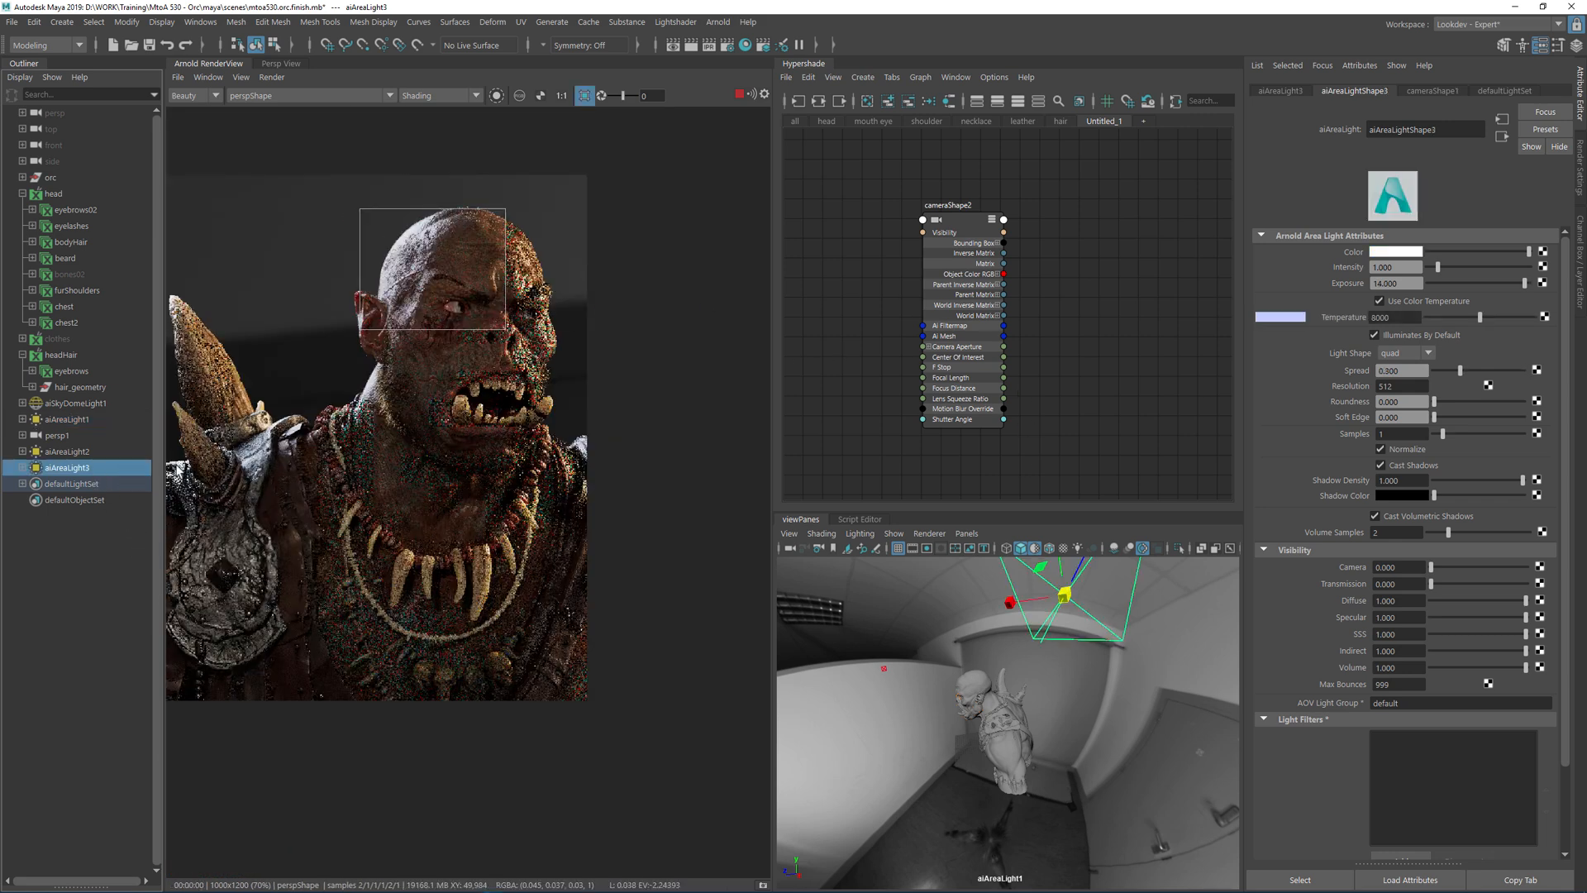
pyautogui.write('13')
pyautogui.press('Return')
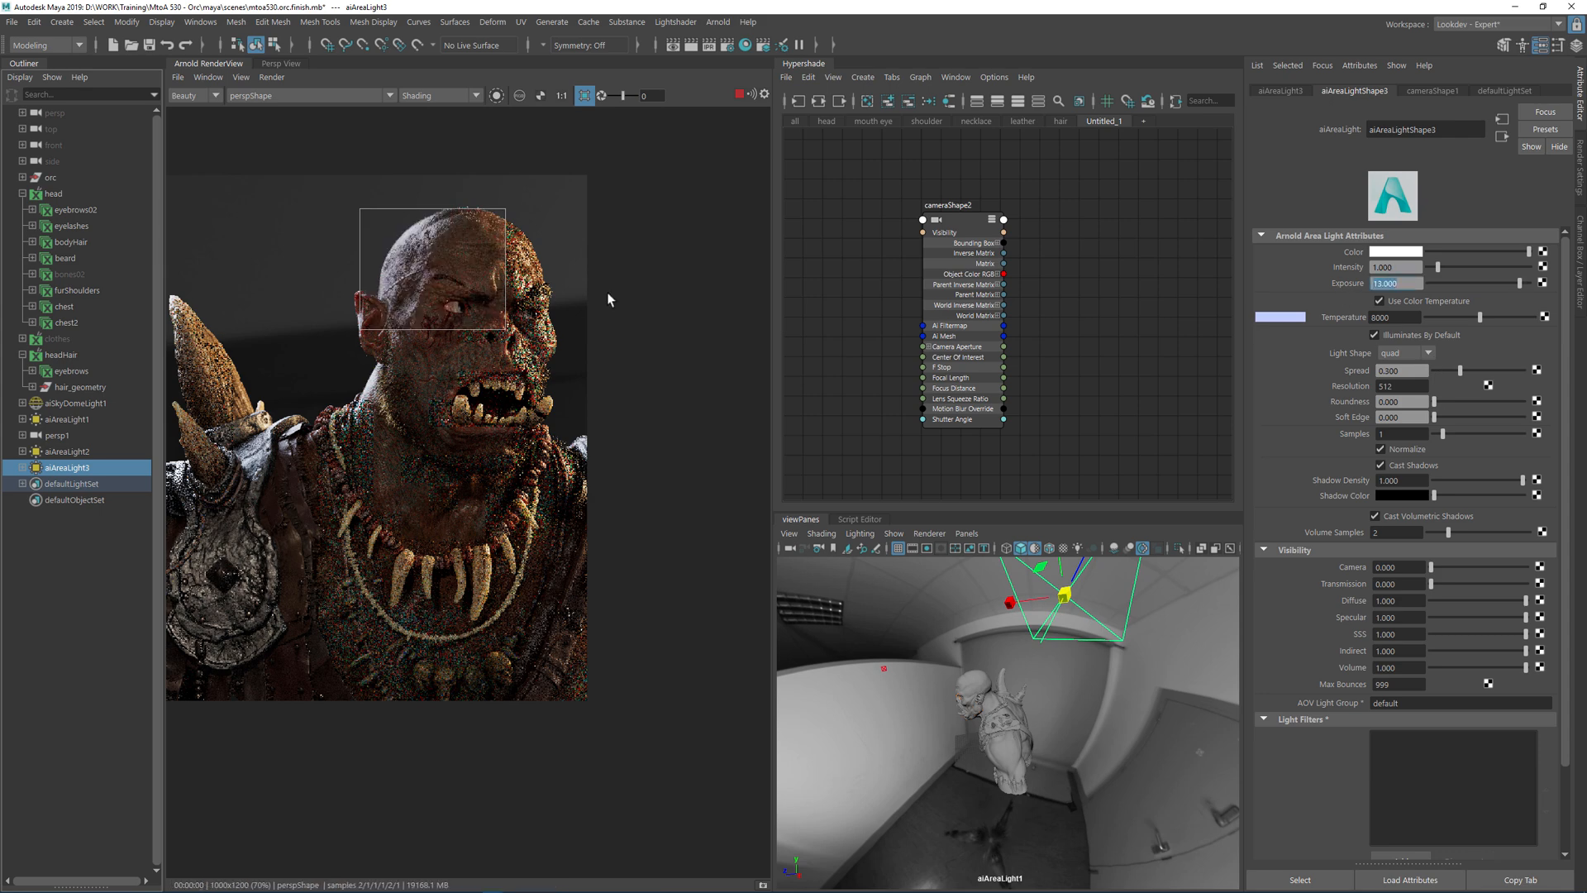
# Render the full frame without the region and examine the lighting on the orc's face up close
pyautogui.click(584, 96)
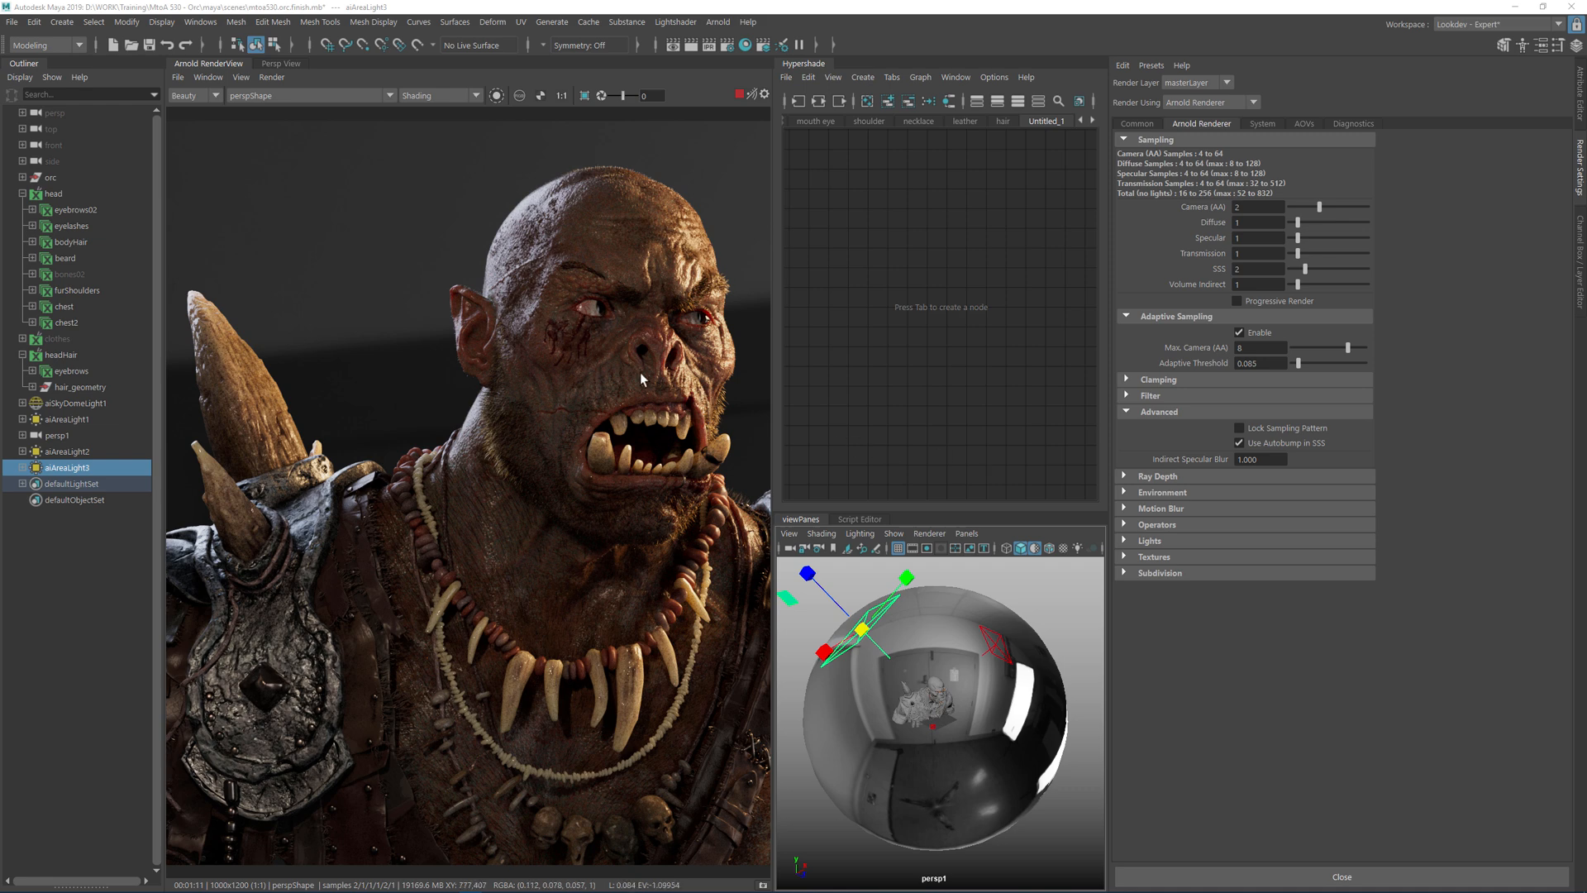
pyautogui.scroll(1, 647, 361)
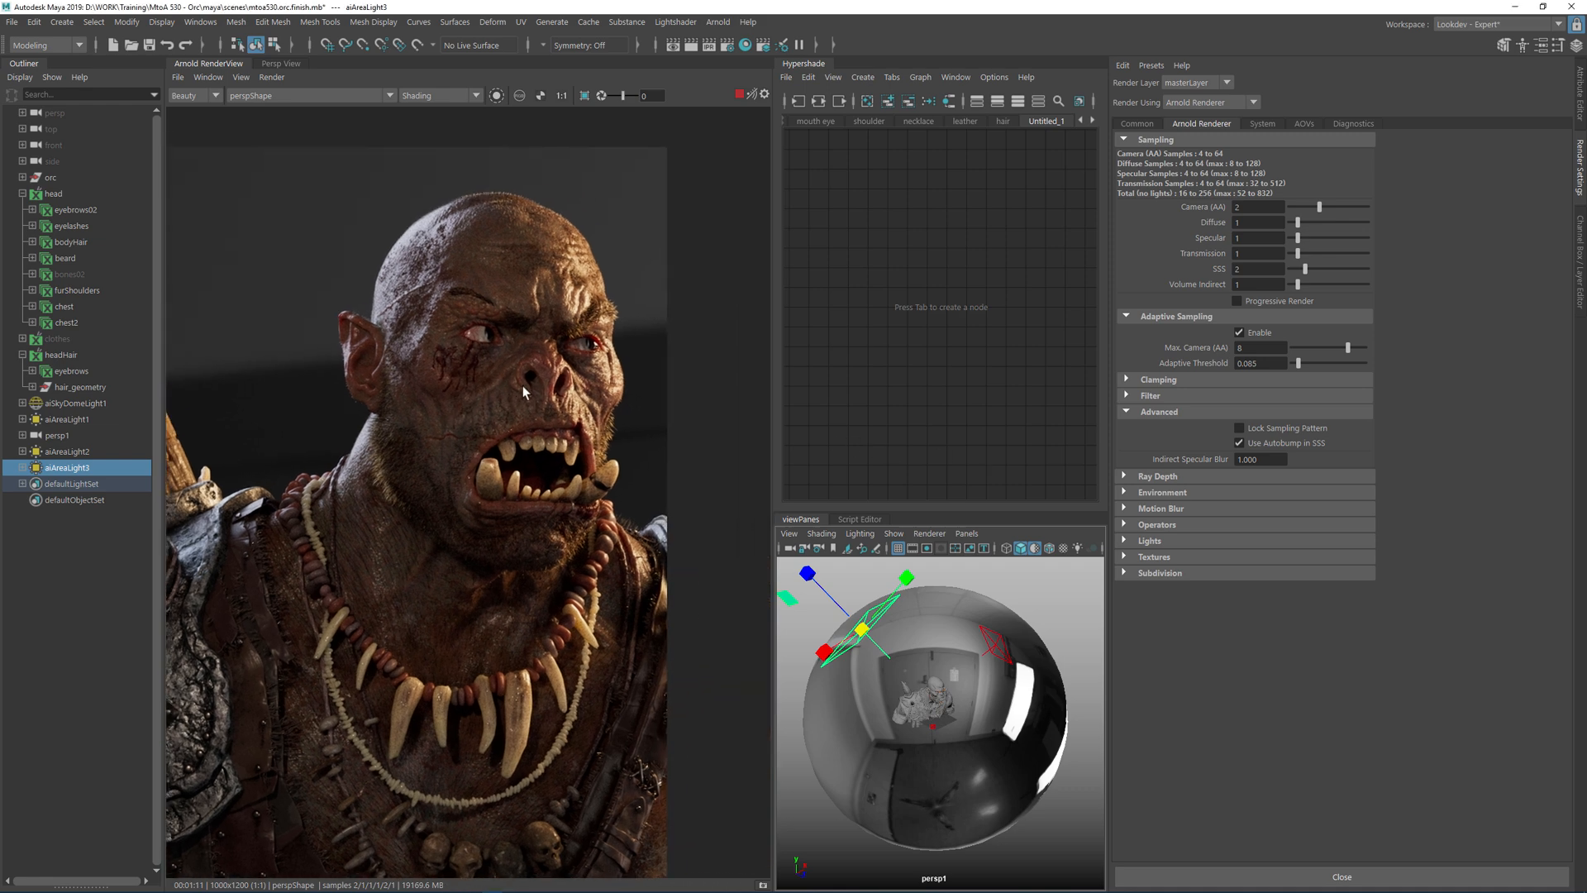
pyautogui.scroll(1, 623, 379)
pyautogui.moveTo(623, 379); pyautogui.dragTo(656, 449, button='middle')
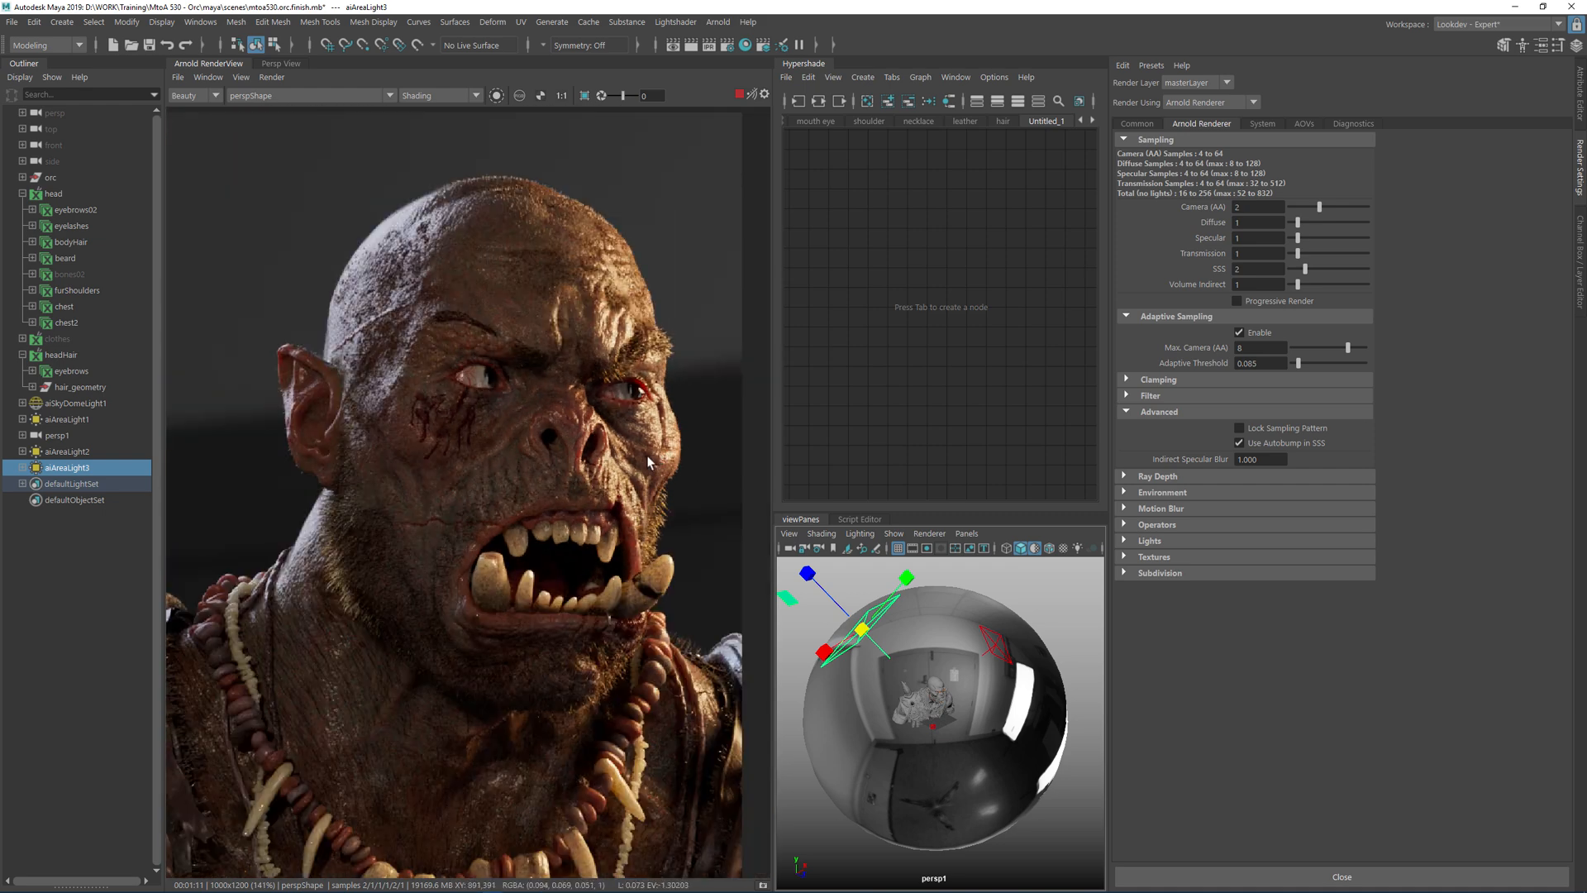
pyautogui.scroll(2, 583, 457)
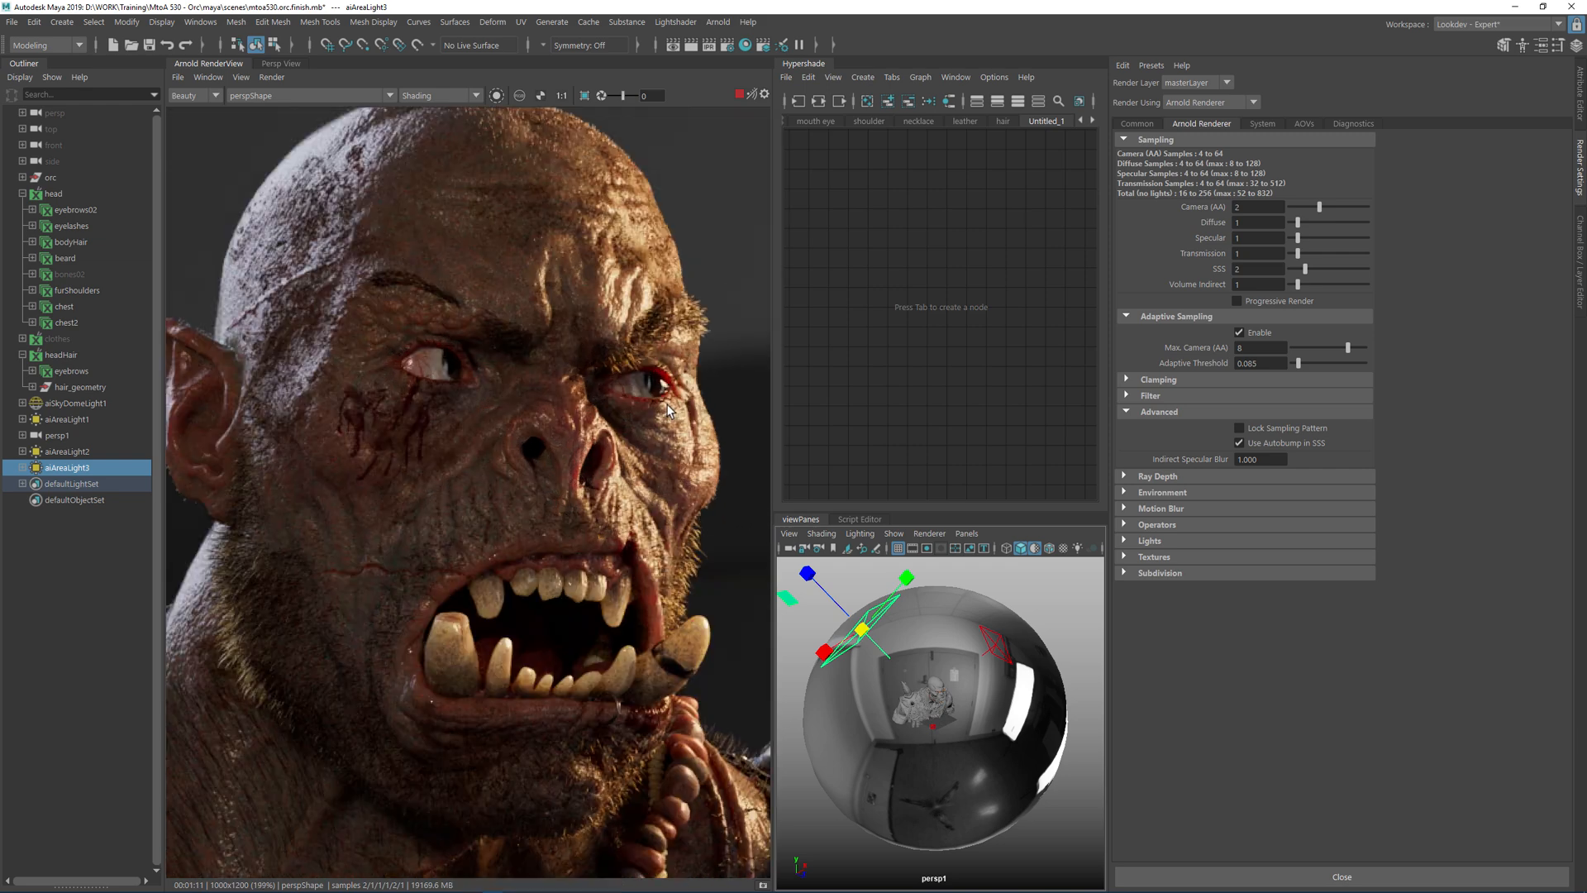
pyautogui.moveTo(655, 448); pyautogui.dragTo(591, 376, button='middle')
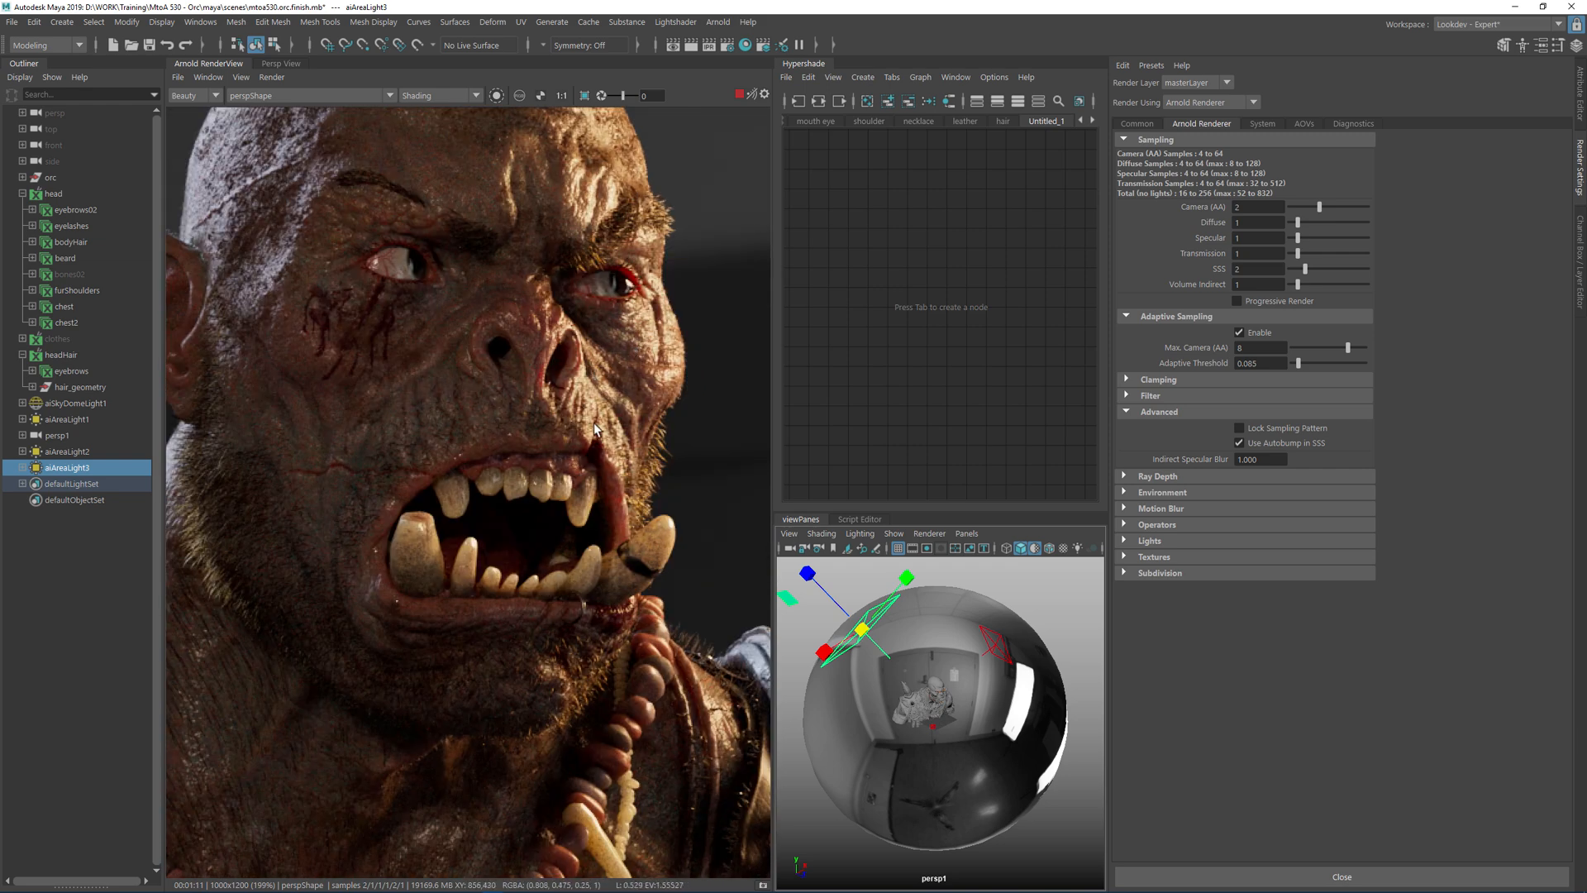
# Limit the render region to the orc's nose and nearby eye and enable Progressive Render
pyautogui.scroll(2, 633, 344)
pyautogui.click(584, 95)
pyautogui.moveTo(418, 193); pyautogui.dragTo(713, 529)
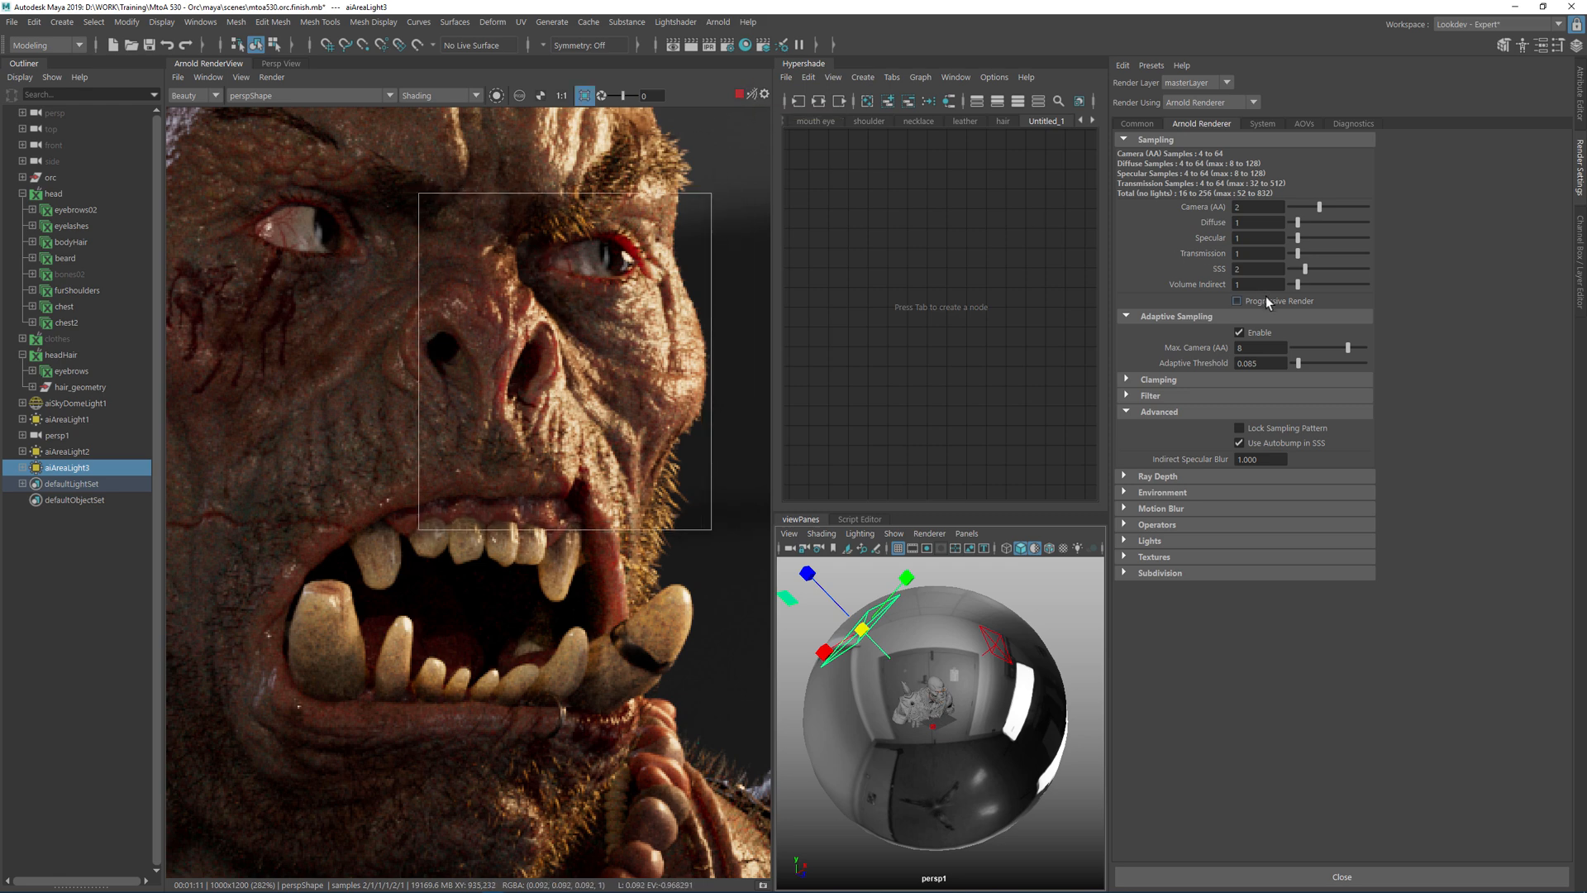
pyautogui.click(762, 96)
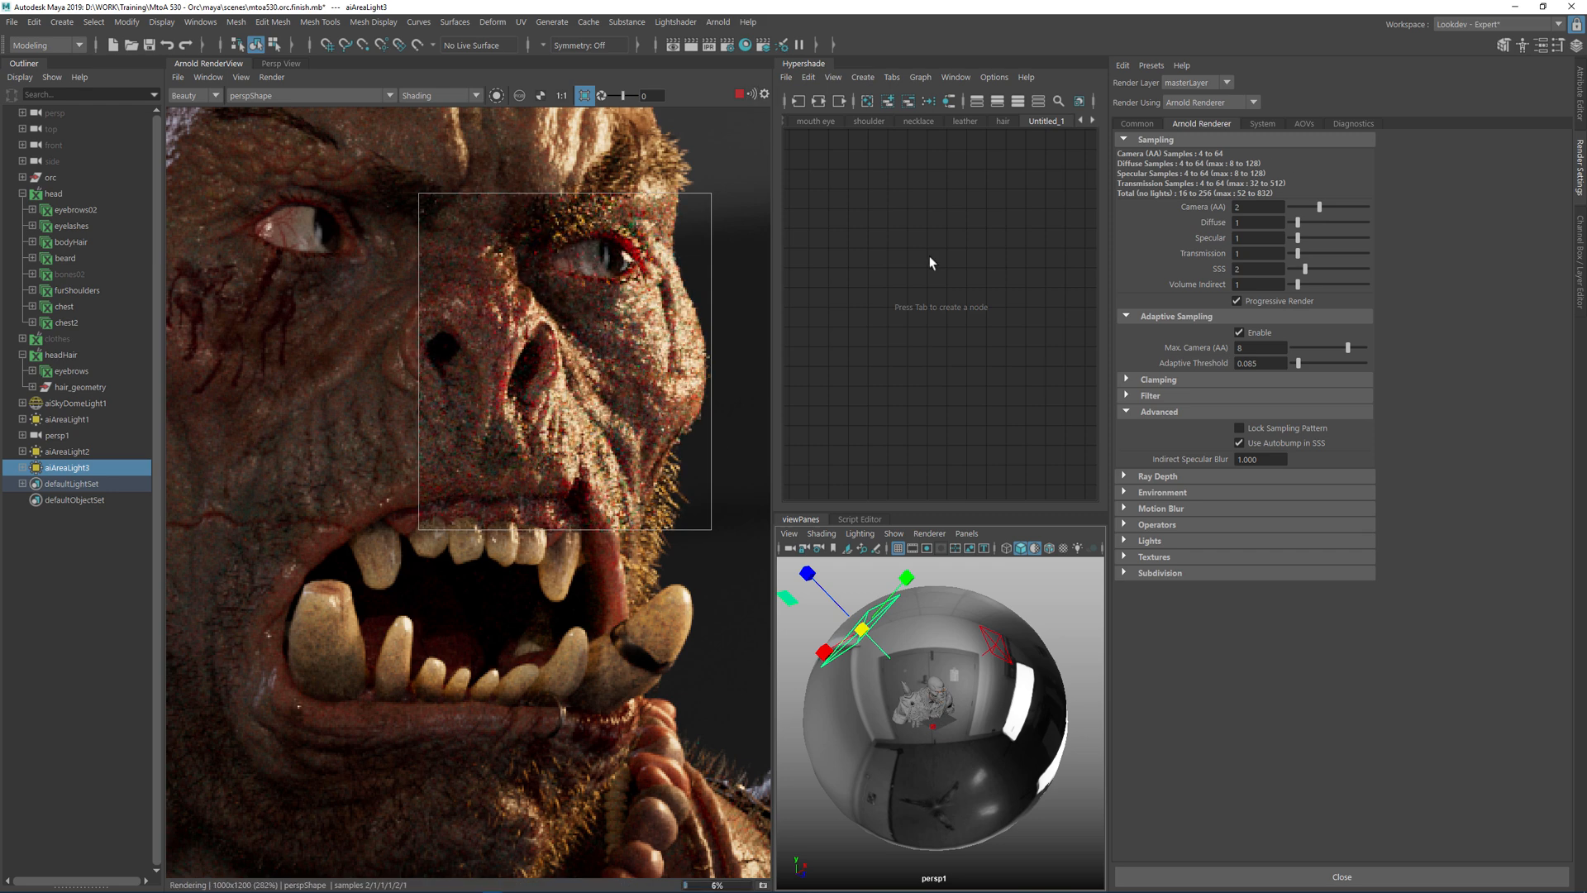
# Select the orc's body mesh and open the node feeding the ai_body shader's specular roughness
pyautogui.click(640, 341)
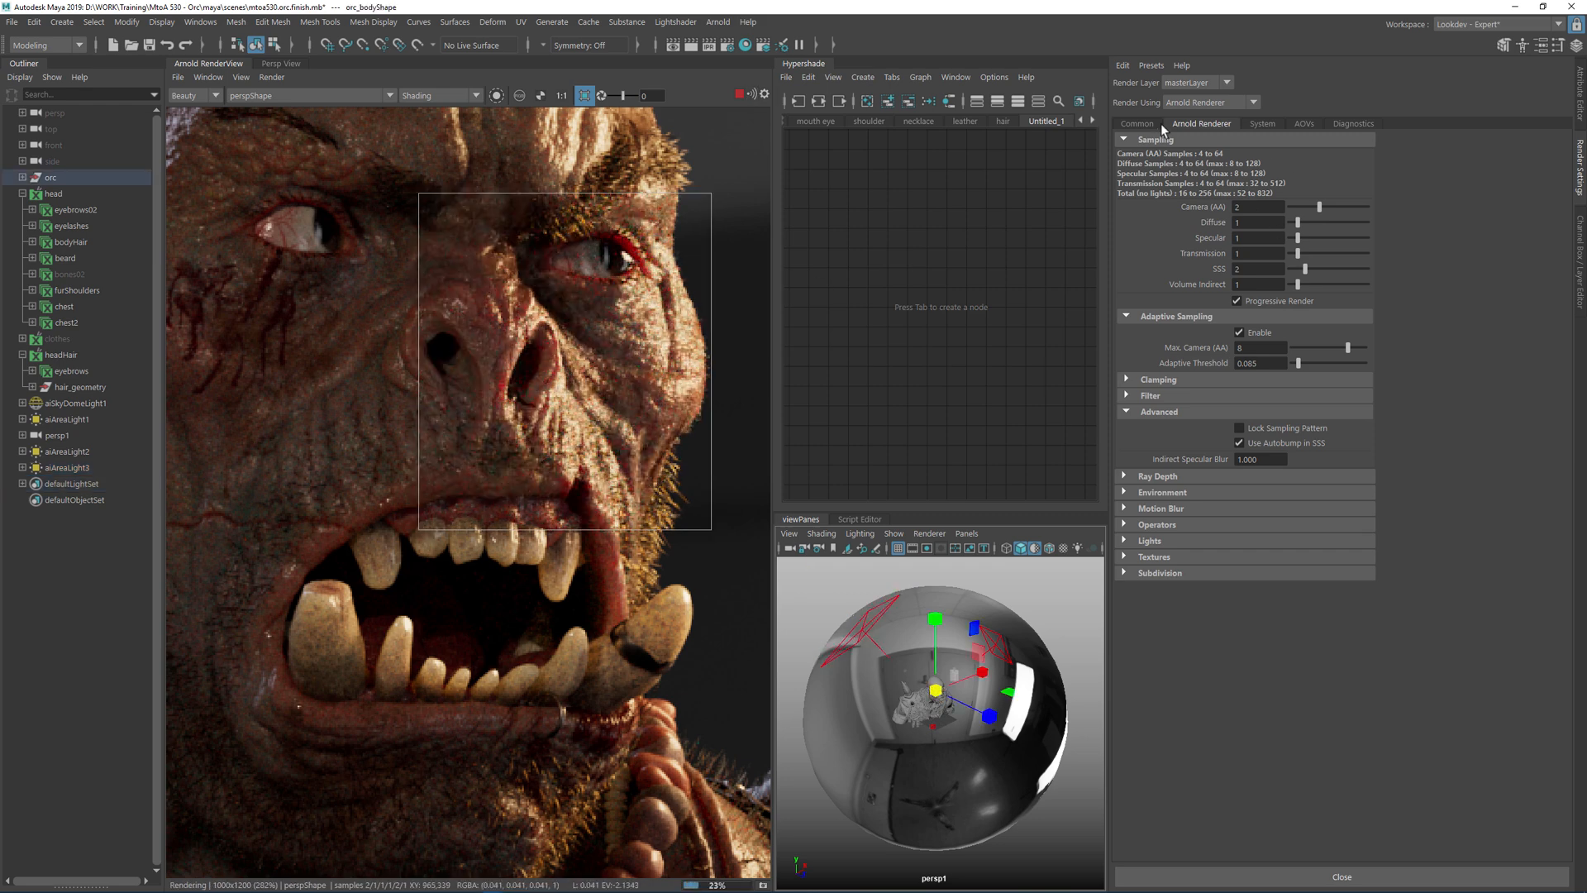
pyautogui.click(1579, 80)
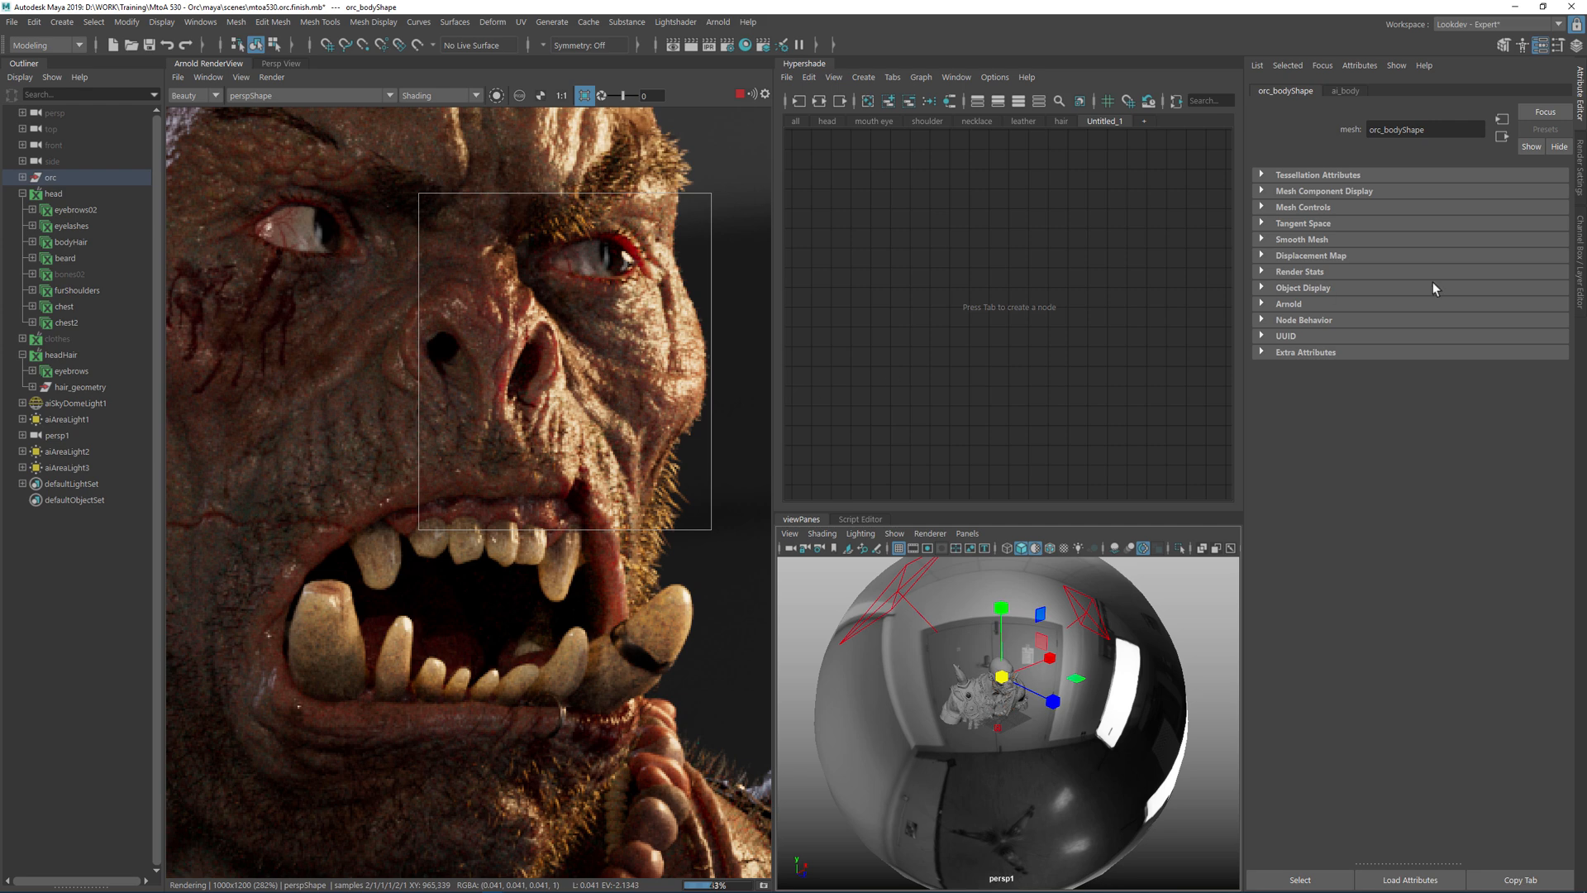
pyautogui.click(1346, 90)
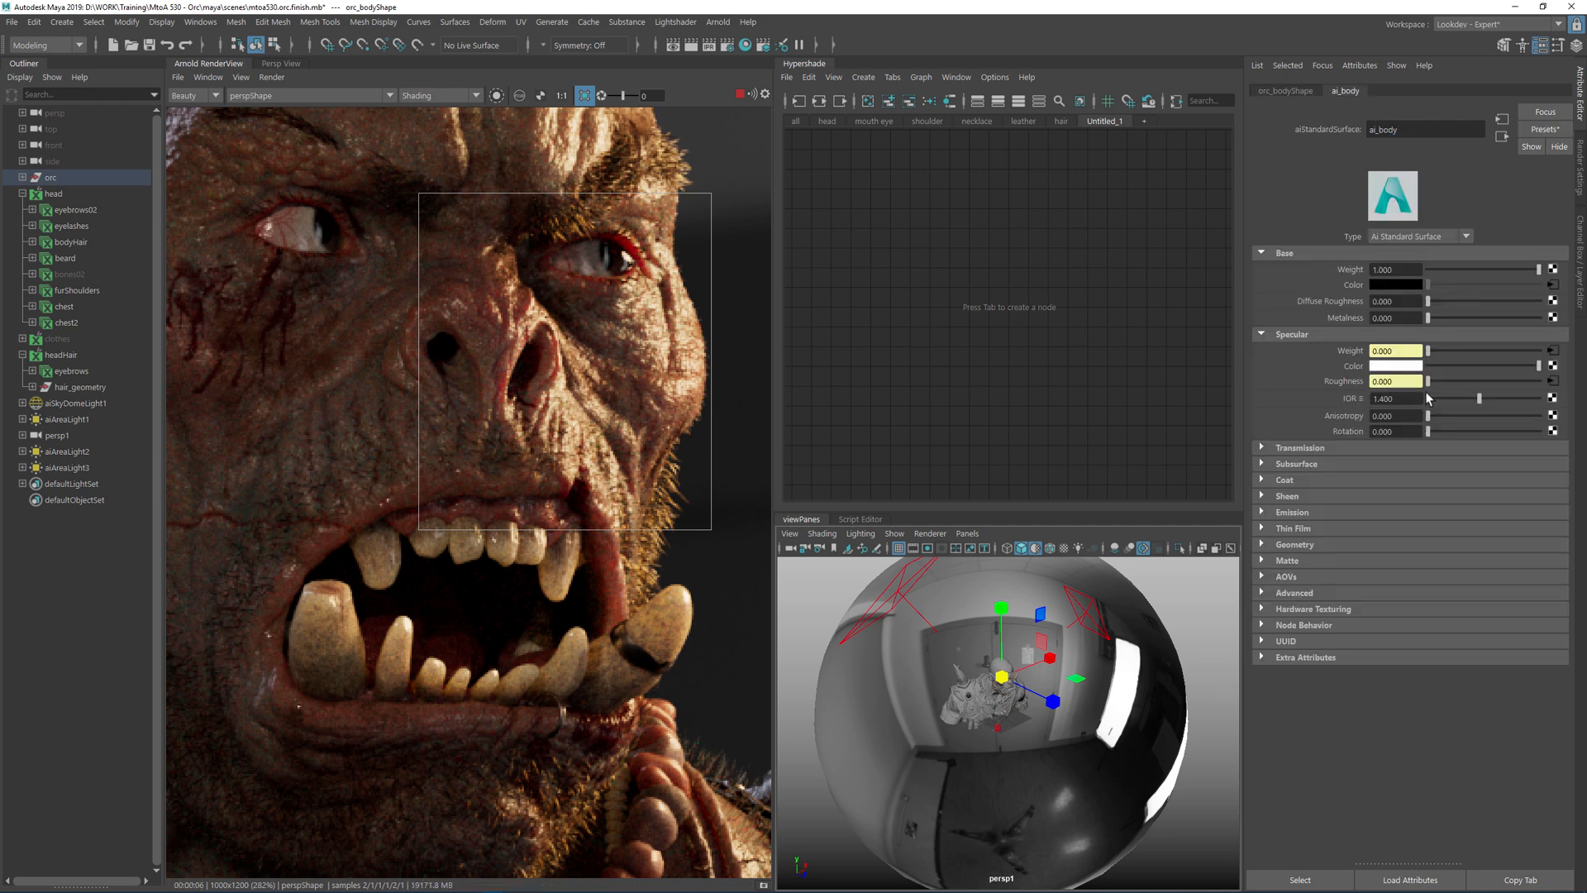
pyautogui.click(1554, 382)
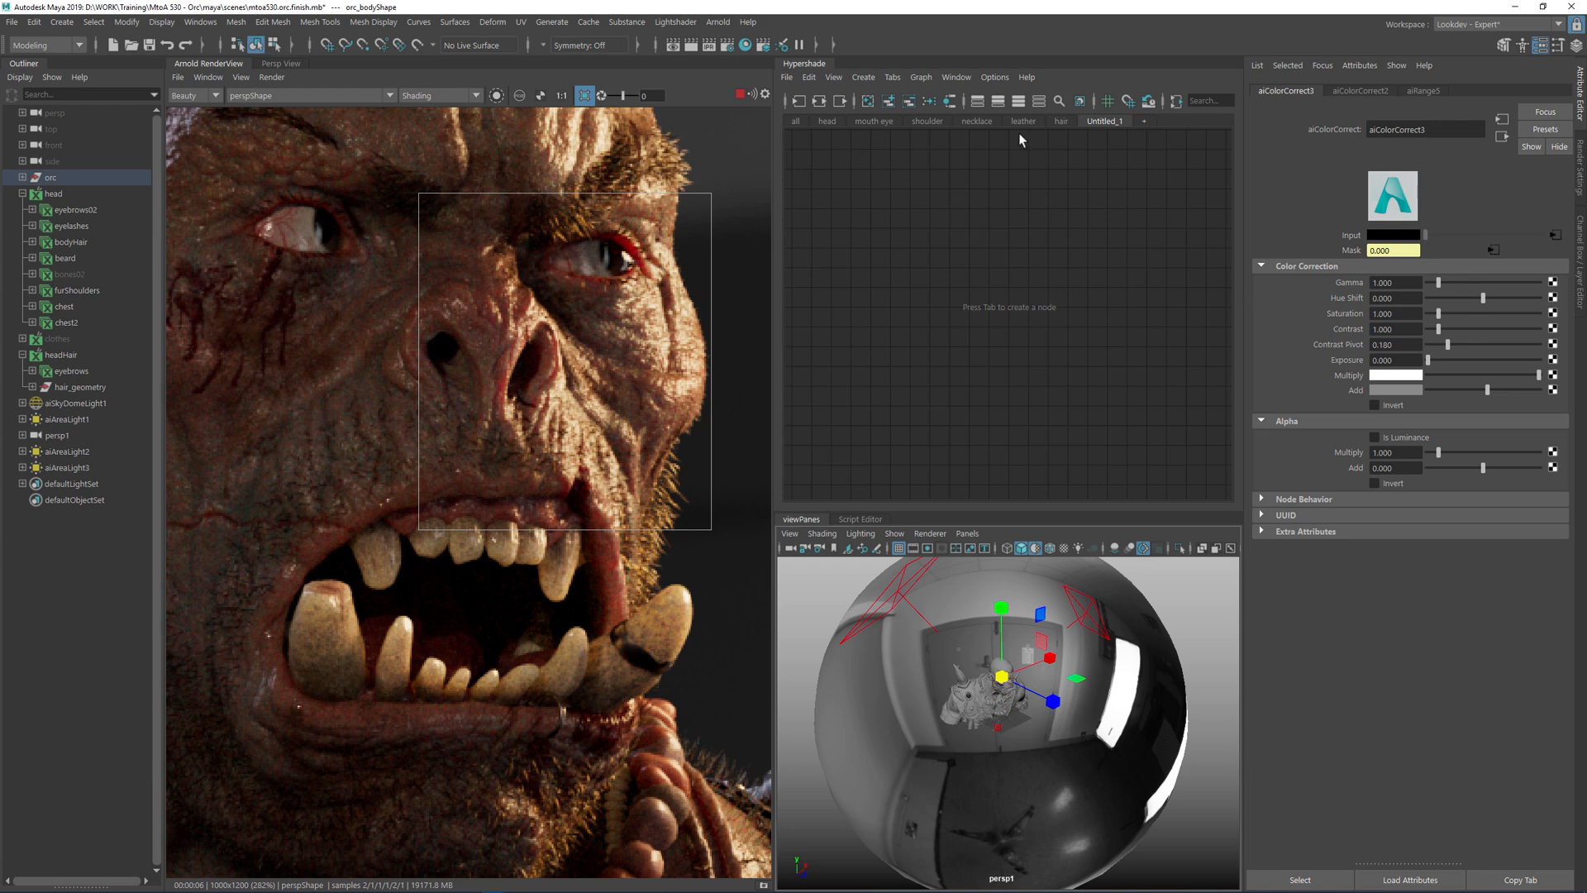
# Open the head shading network and locate the ai_body shader's specular roughness input
pyautogui.click(826, 120)
pyautogui.keyDown('alt'); pyautogui.moveTo(1098, 406); pyautogui.dragTo(940, 309, button='middle'); pyautogui.keyUp('alt')
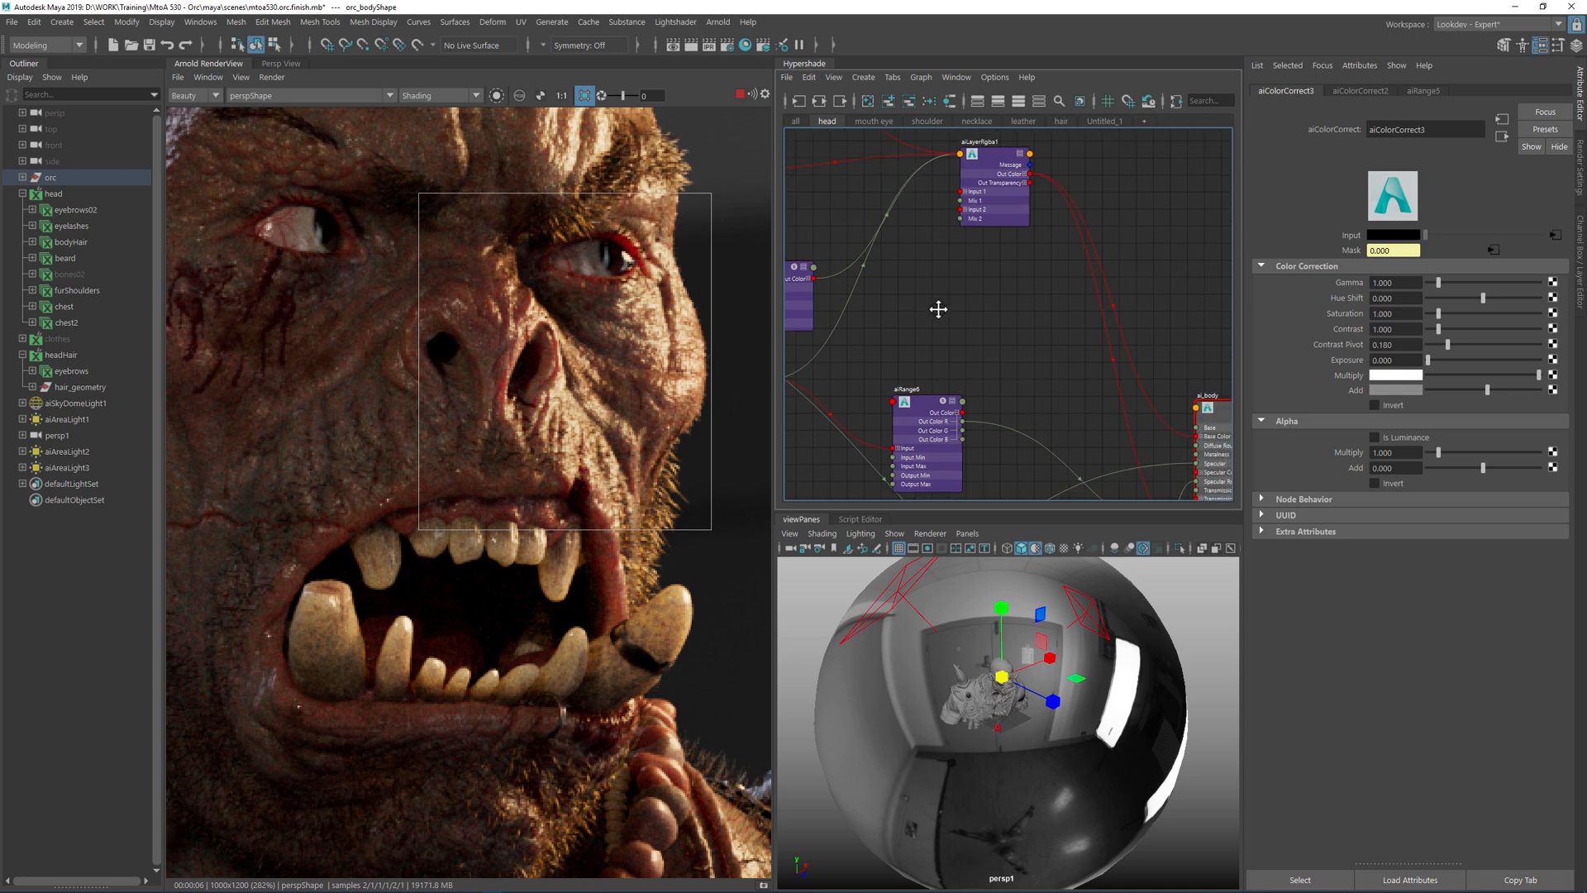
pyautogui.scroll(-2, 943, 311)
pyautogui.scroll(2, 1108, 426)
pyautogui.keyDown('alt'); pyautogui.moveTo(1000, 404); pyautogui.dragTo(936, 295, button='middle'); pyautogui.keyUp('alt')
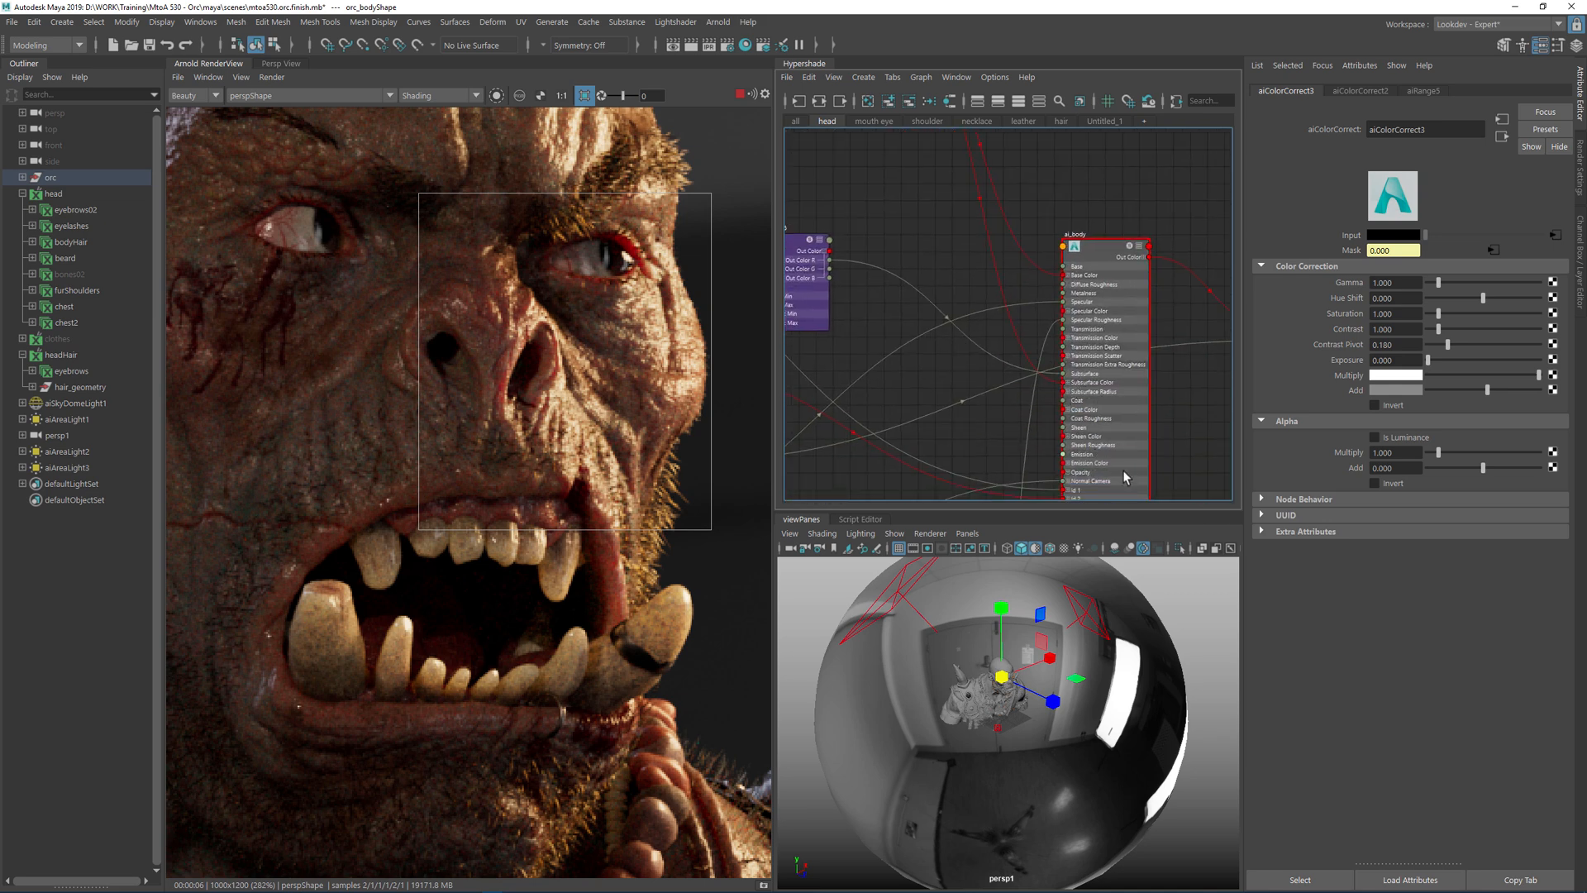
pyautogui.scroll(2, 1078, 405)
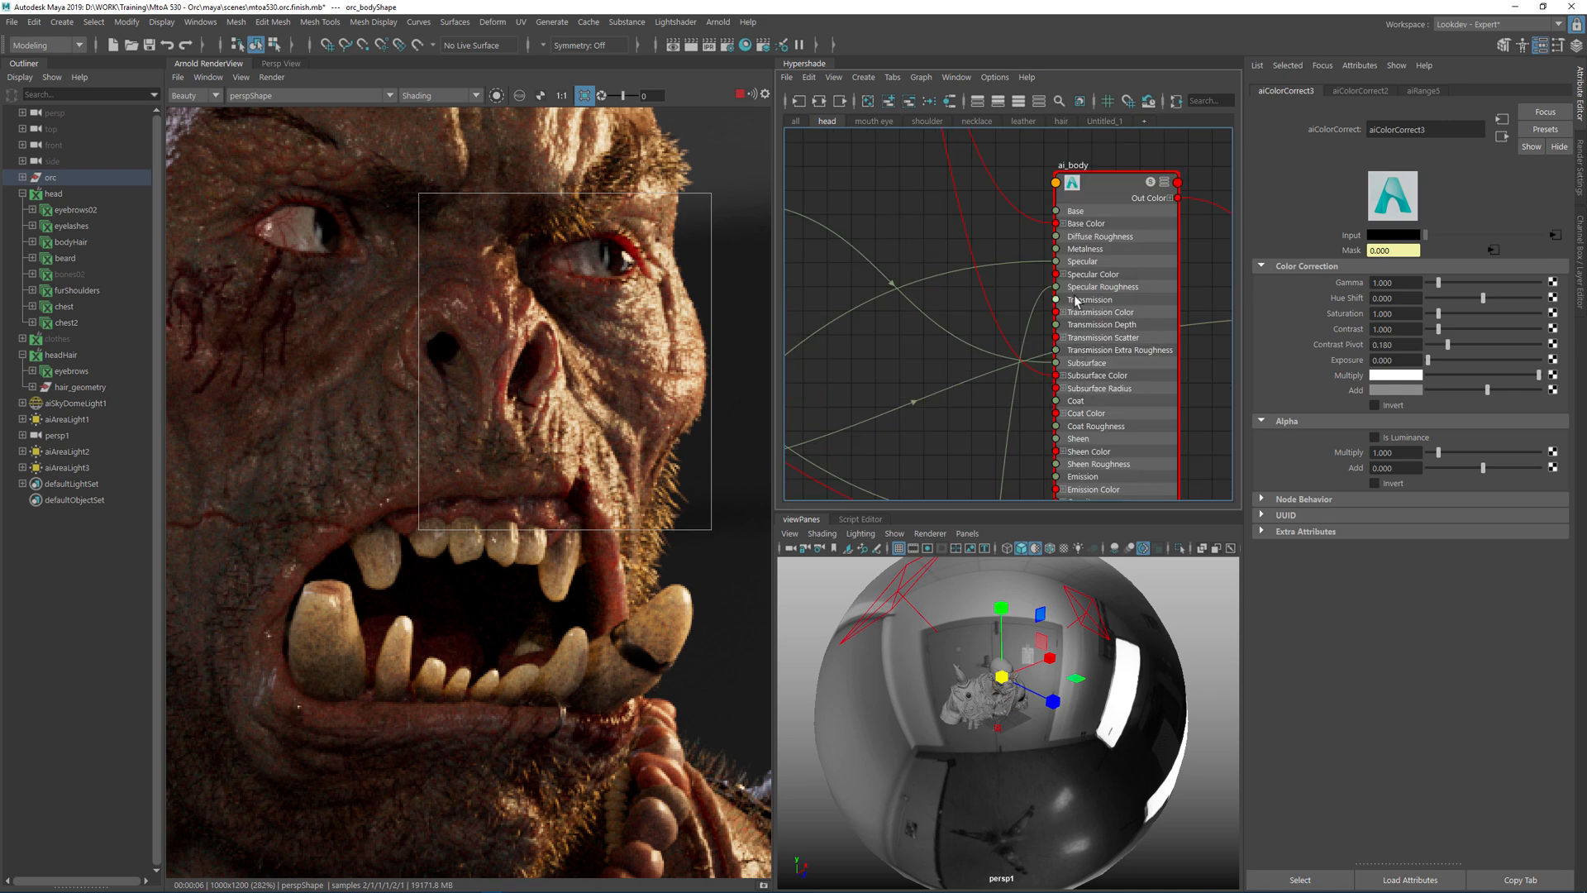
# Select aiColorCorrect2 in the network feeding the specular roughness and brighten its Input colour to a mid grey
pyautogui.keyDown('alt'); pyautogui.moveTo(922, 488); pyautogui.dragTo(955, 260, button='middle'); pyautogui.keyUp('alt')
pyautogui.keyDown('alt'); pyautogui.moveTo(980, 344); pyautogui.dragTo(965, 186, button='middle'); pyautogui.keyUp('alt')
pyautogui.scroll(-2, 961, 188)
pyautogui.scroll(2, 965, 267)
pyautogui.keyDown('alt'); pyautogui.moveTo(894, 363); pyautogui.dragTo(1096, 127, button='middle'); pyautogui.keyUp('alt')
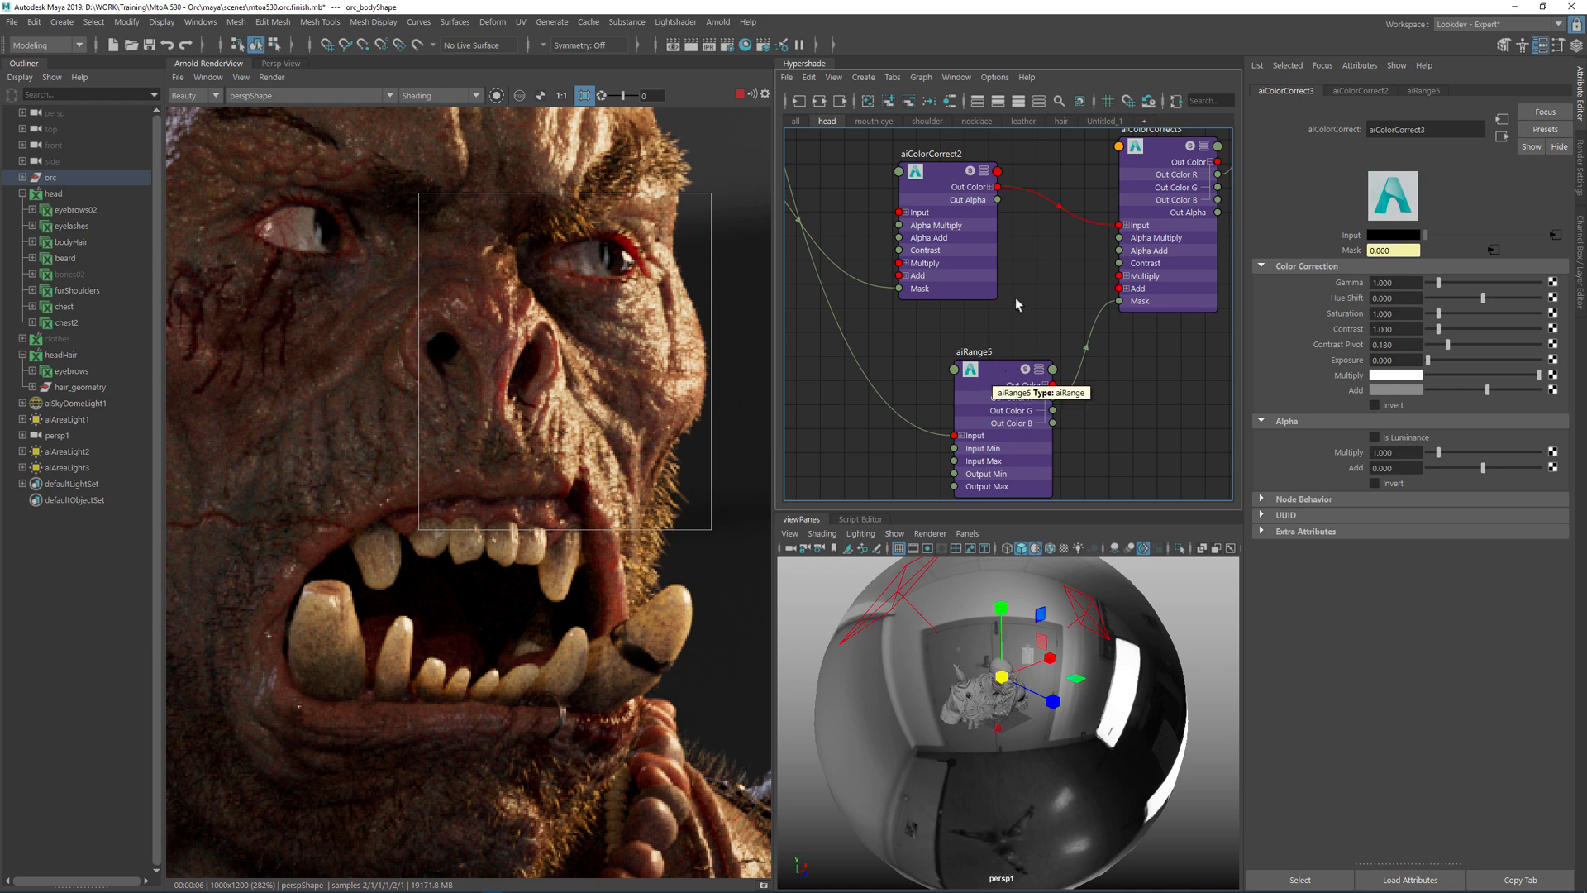
pyautogui.scroll(-2, 1025, 278)
pyautogui.click(937, 270)
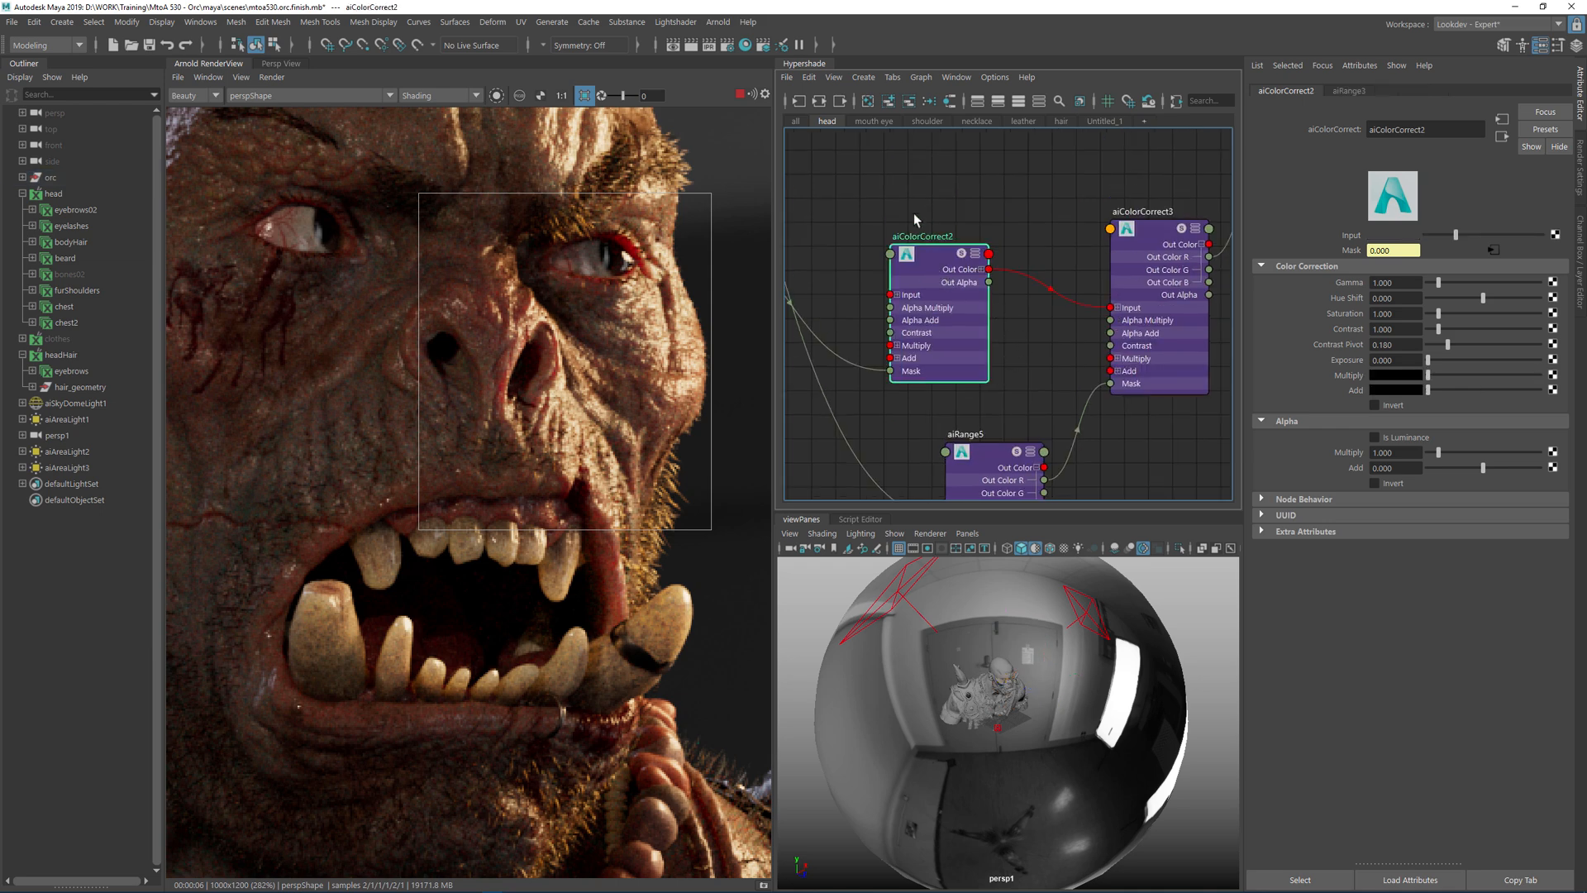
pyautogui.scroll(2, 926, 197)
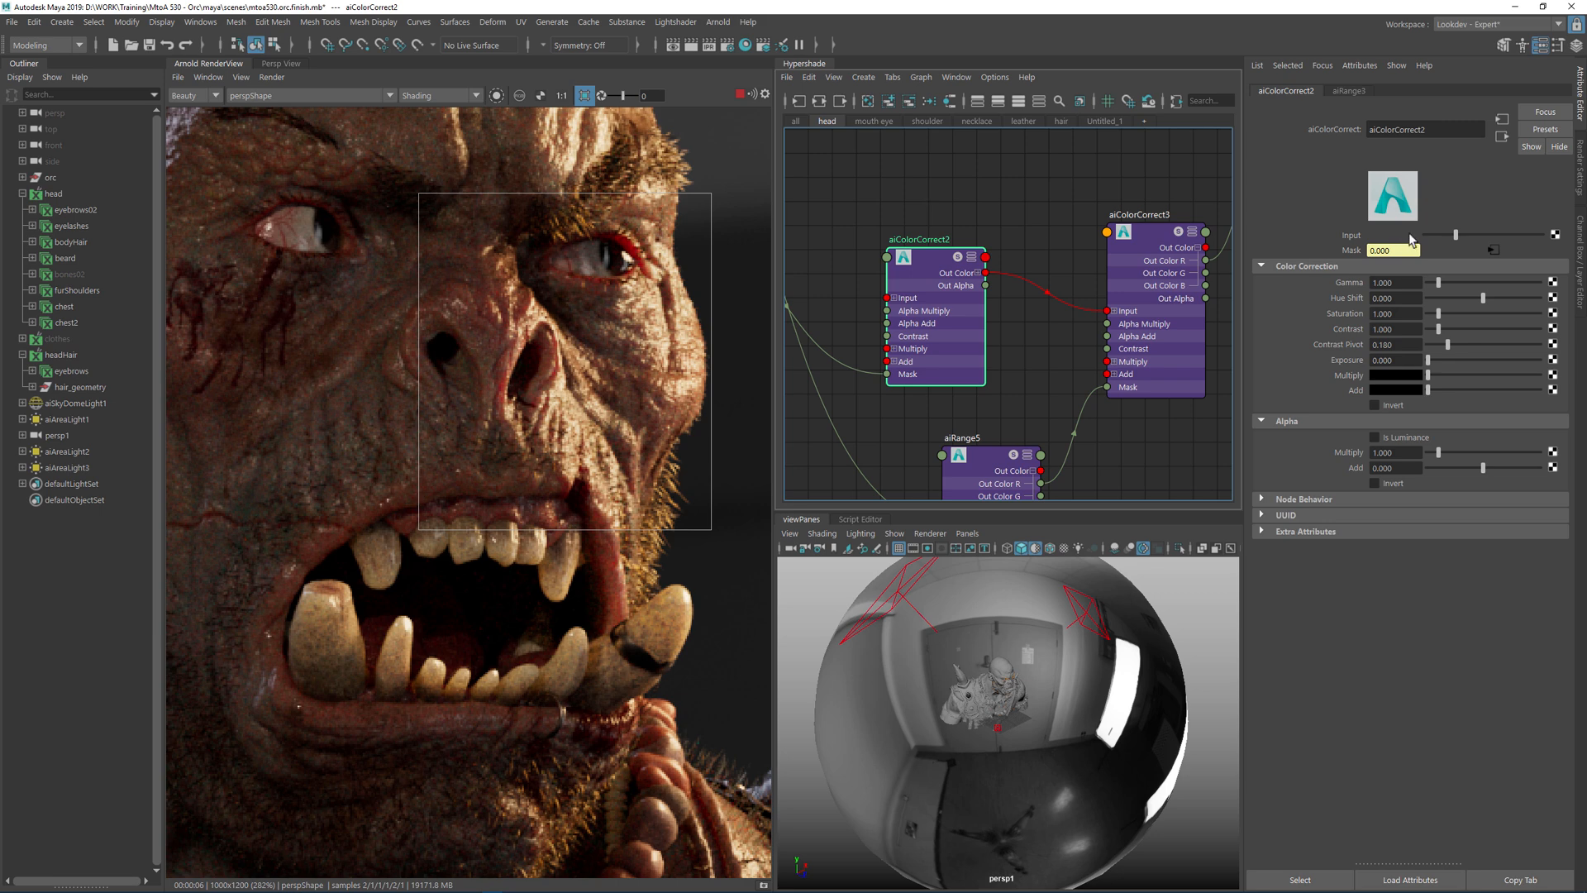
pyautogui.click(1482, 235)
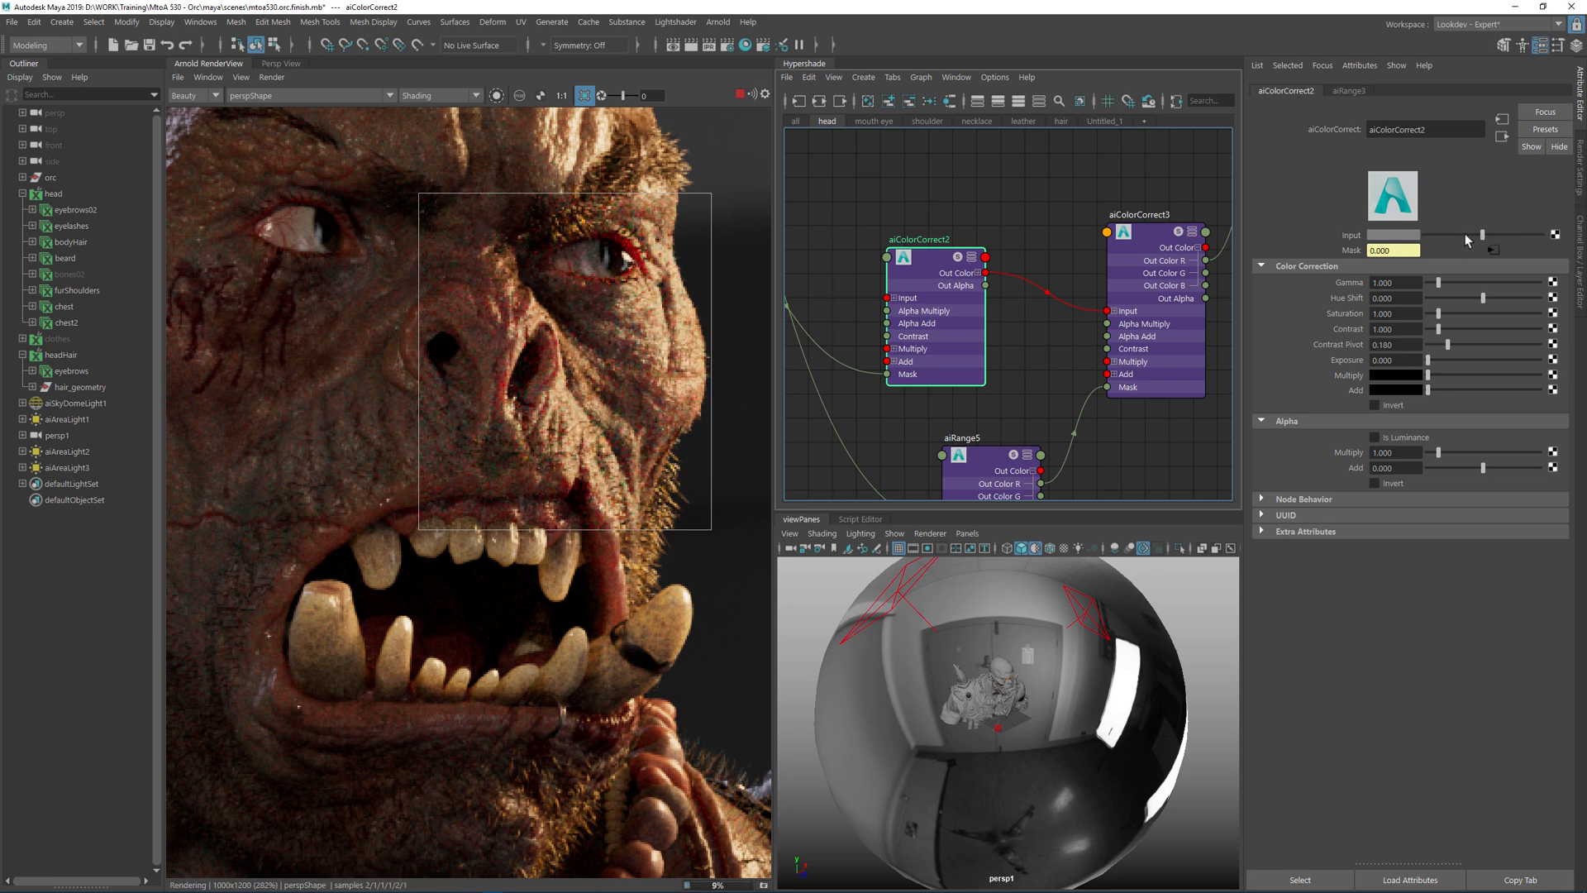
# Render the forehead, the cheek, and the brow, eye and nose area in separate regions to examine the skin's specular response
pyautogui.scroll(-2, 625, 364)
pyautogui.keyDown('alt'); pyautogui.moveTo(623, 378); pyautogui.dragTo(591, 473, button='middle'); pyautogui.keyUp('alt')
pyautogui.moveTo(437, 149); pyautogui.dragTo(638, 313)
pyautogui.moveTo(703, 174)
pyautogui.mouseDown()
pyautogui.moveTo(609, 312)
pyautogui.moveTo(453, 394)
pyautogui.mouseUp()
pyautogui.keyDown('alt'); pyautogui.moveTo(618, 630); pyautogui.dragTo(651, 460, button='middle'); pyautogui.keyUp('alt')
pyautogui.moveTo(254, 353)
pyautogui.mouseDown()
pyautogui.moveTo(464, 568)
pyautogui.moveTo(459, 583)
pyautogui.mouseUp()
pyautogui.keyDown('alt'); pyautogui.moveTo(628, 471); pyautogui.dragTo(562, 649, button='middle'); pyautogui.keyUp('alt')
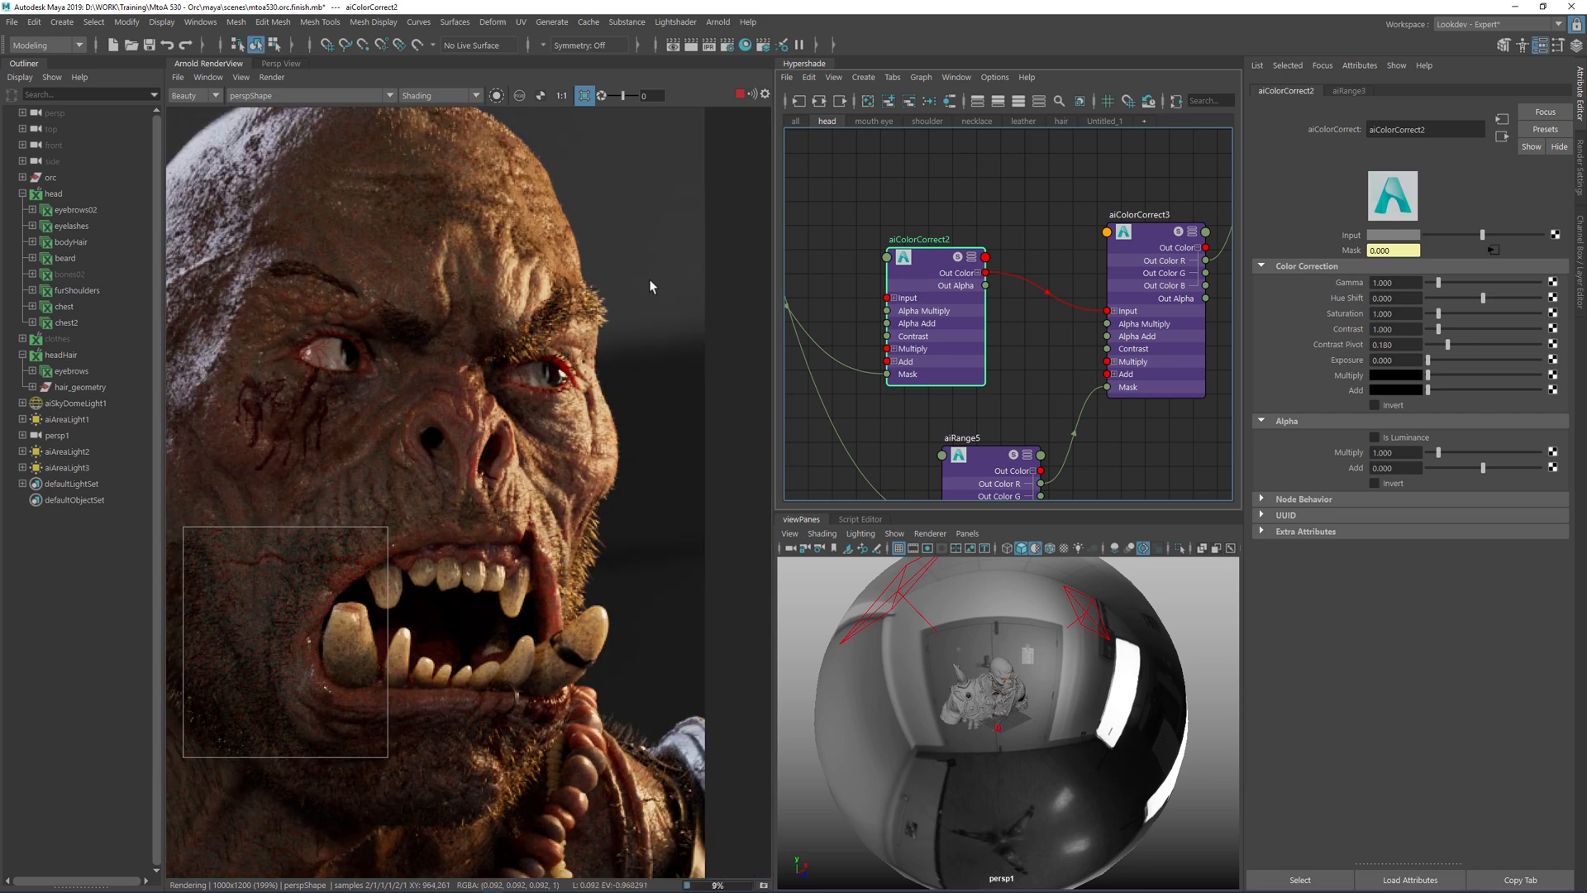
pyautogui.moveTo(395, 531); pyautogui.dragTo(628, 227)
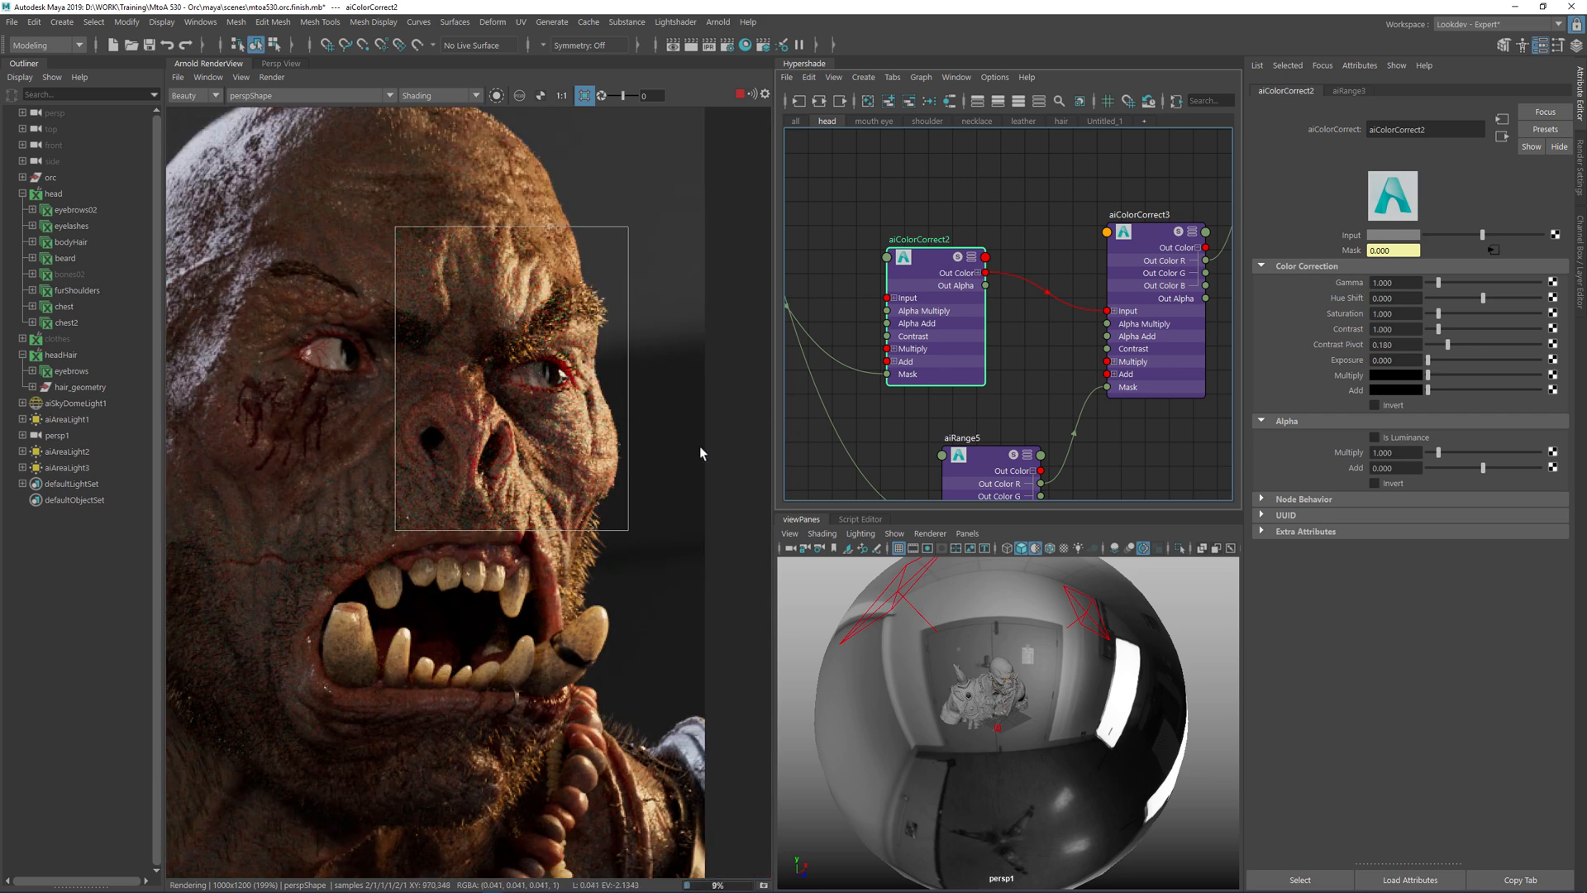
pyautogui.scroll(2, 553, 398)
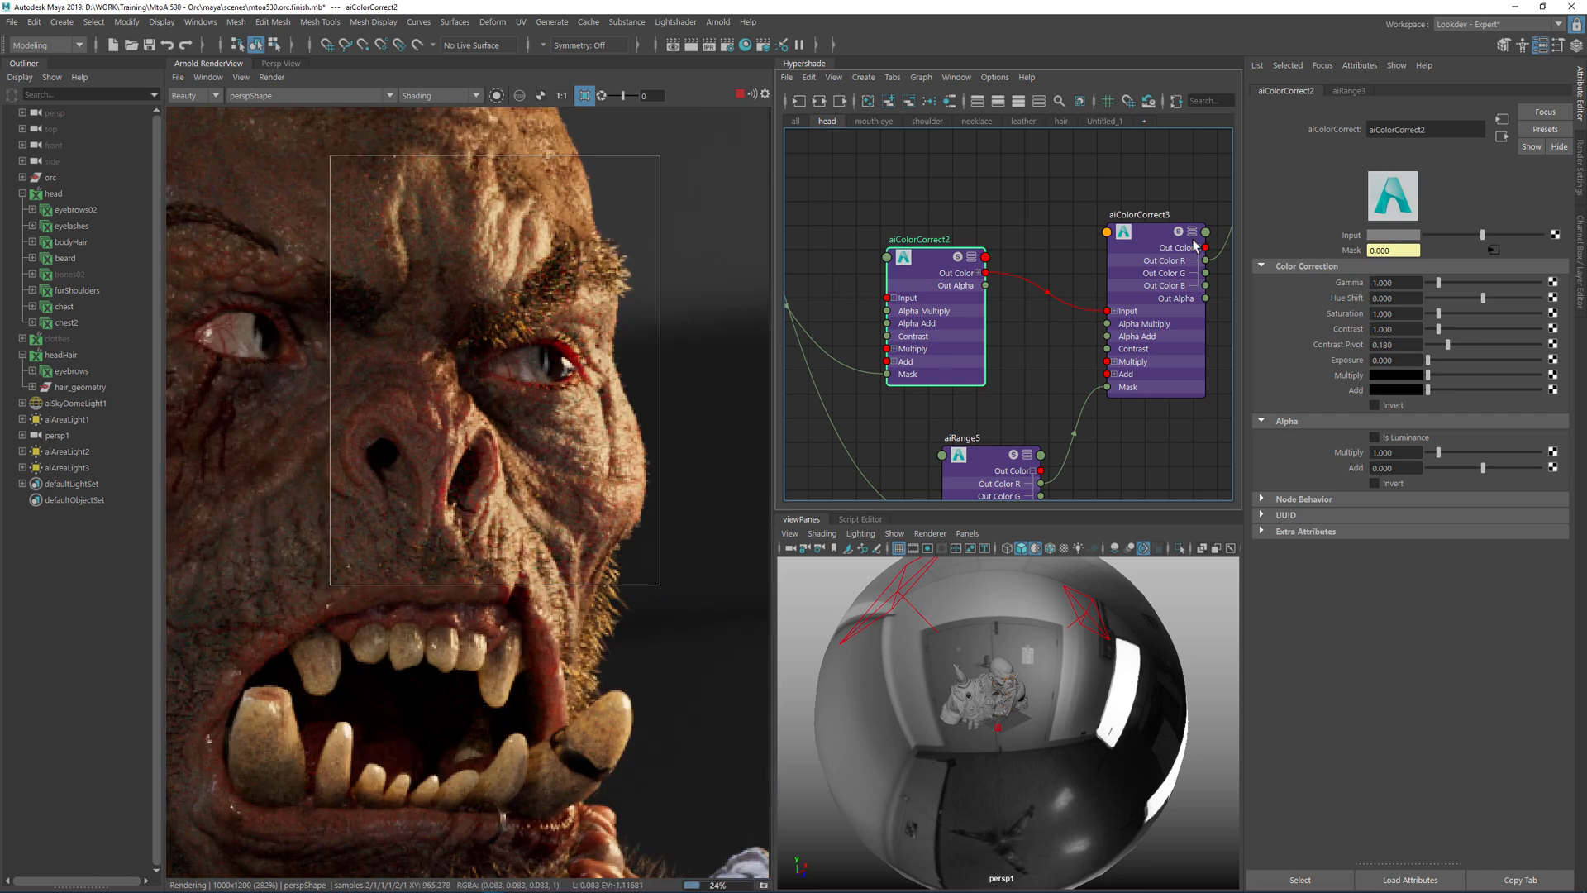
# Select the ai_body shader and lower the saturation of its subsurface Radius colour to 0.350
pyautogui.scroll(-2, 1157, 176)
pyautogui.keyDown('alt'); pyautogui.moveTo(1156, 177); pyautogui.dragTo(987, 448, button='middle'); pyautogui.keyUp('alt')
pyautogui.keyDown('alt'); pyautogui.moveTo(1084, 246); pyautogui.dragTo(1020, 471, button='middle'); pyautogui.keyUp('alt')
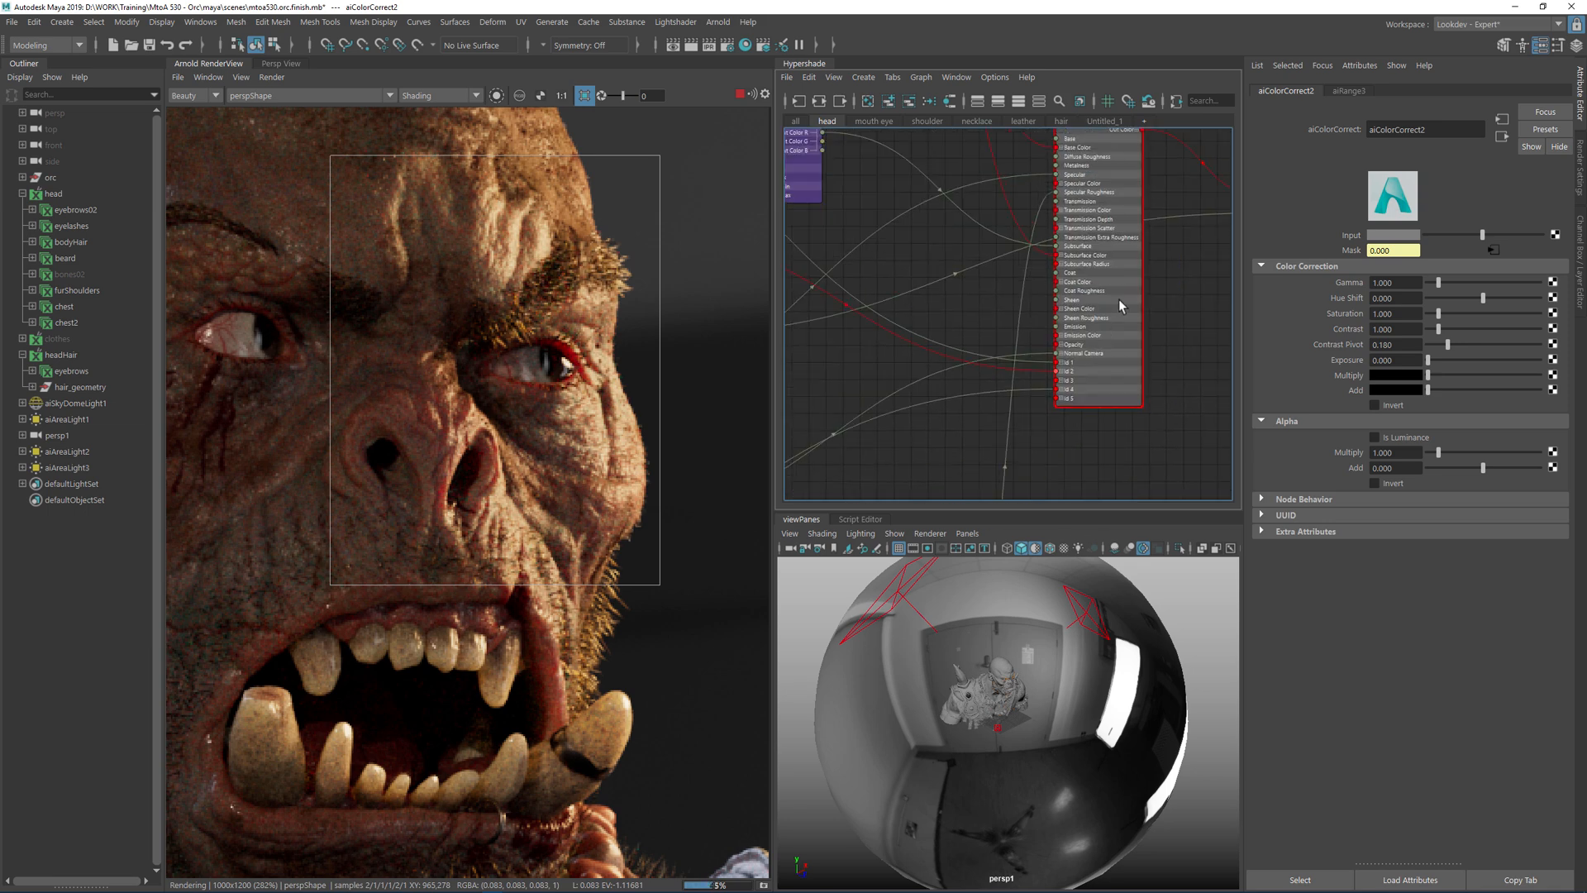
pyautogui.click(1099, 244)
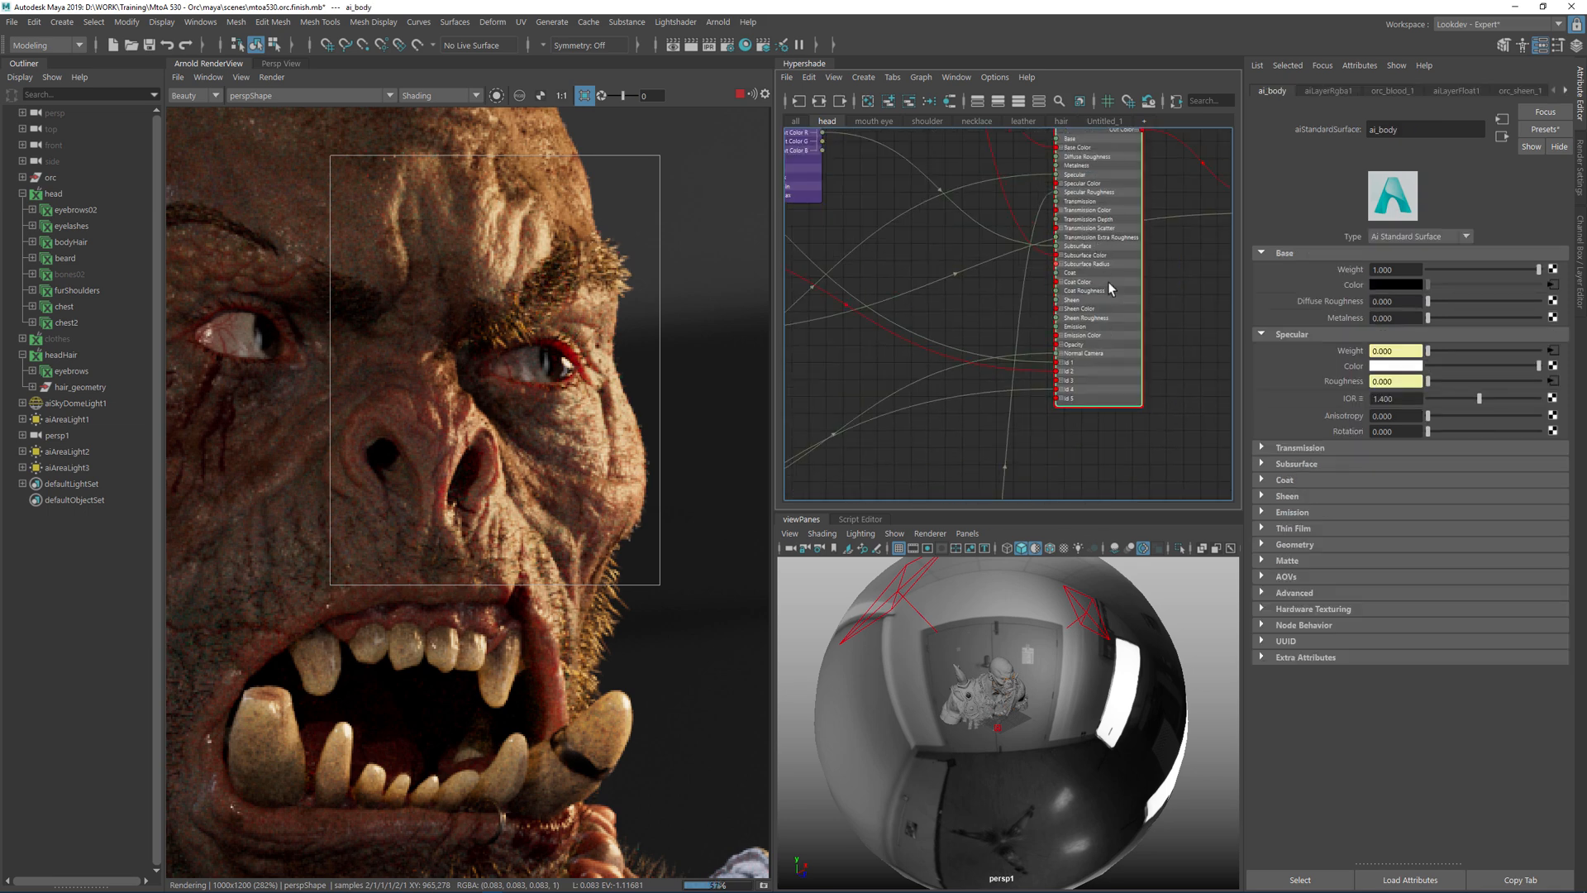
pyautogui.click(1297, 464)
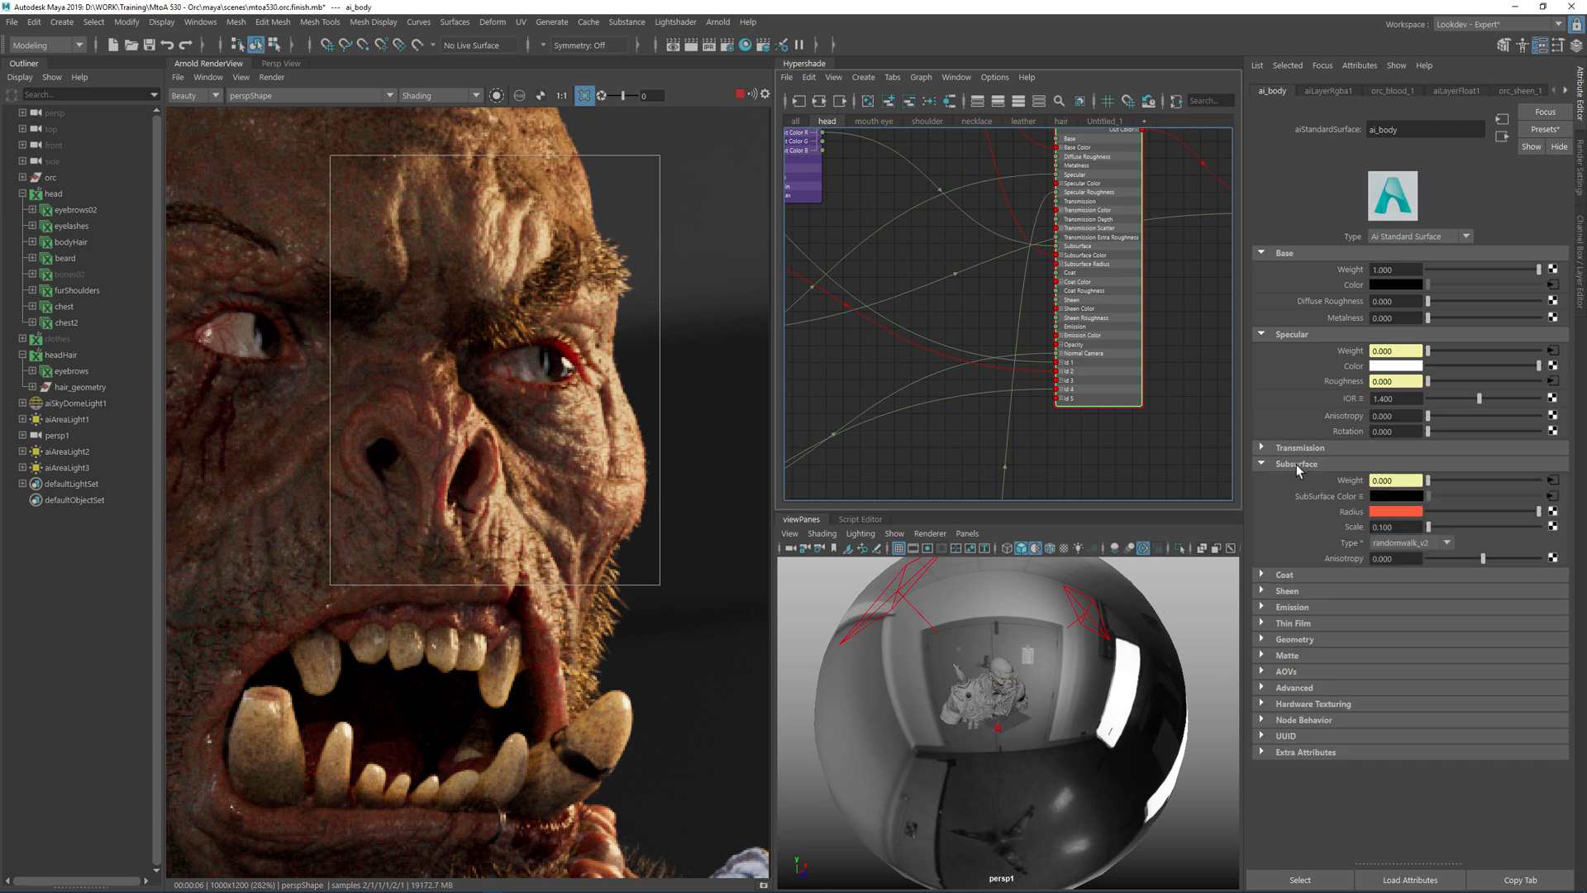
pyautogui.click(1393, 513)
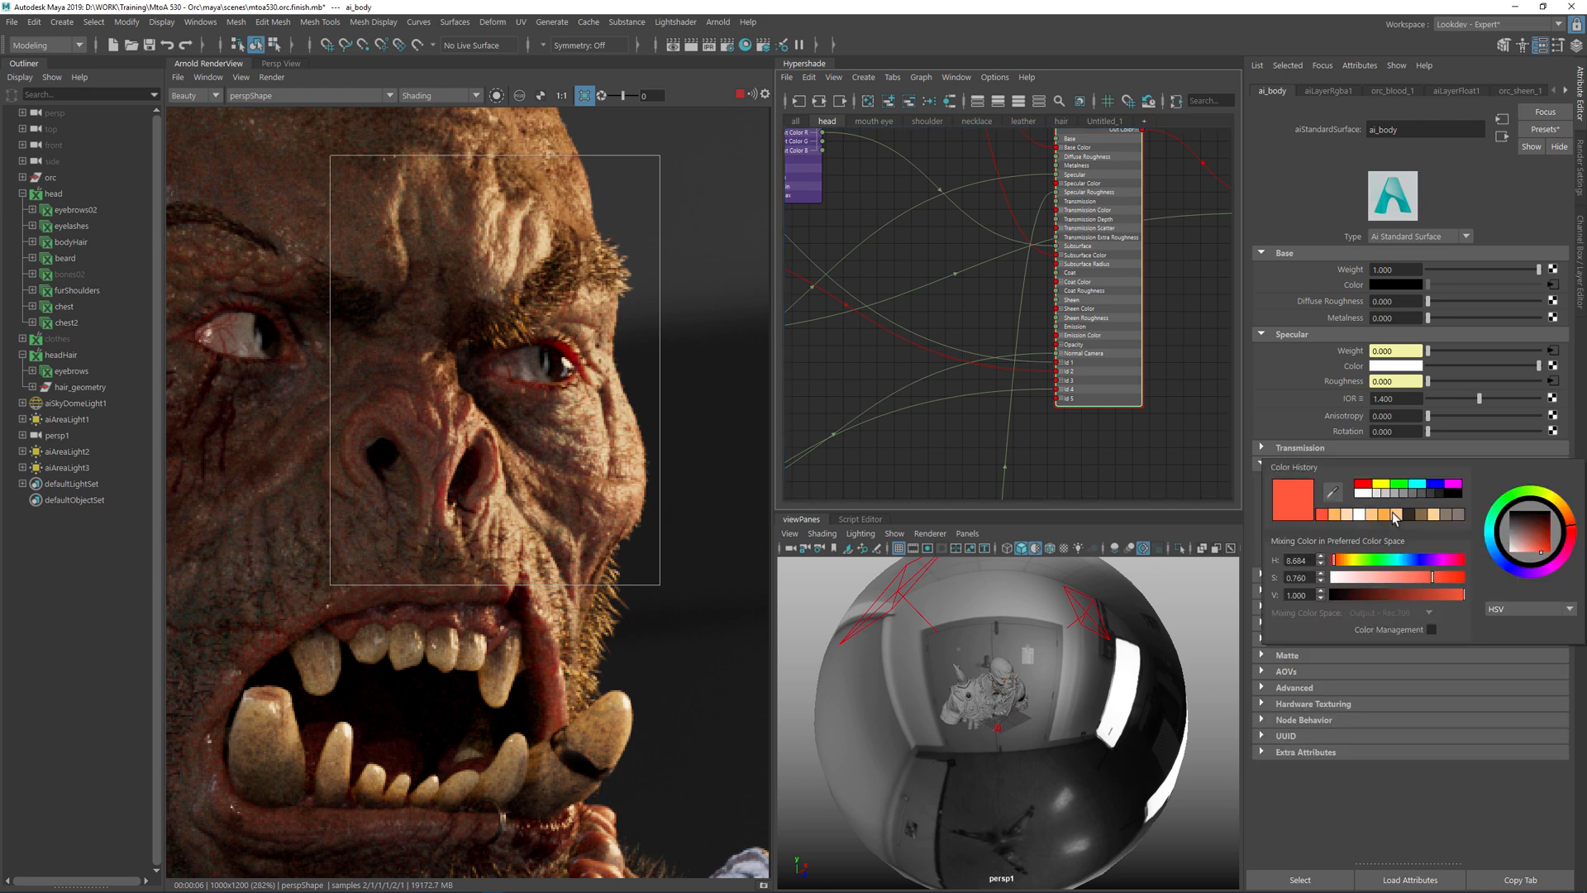
pyautogui.click(1402, 579)
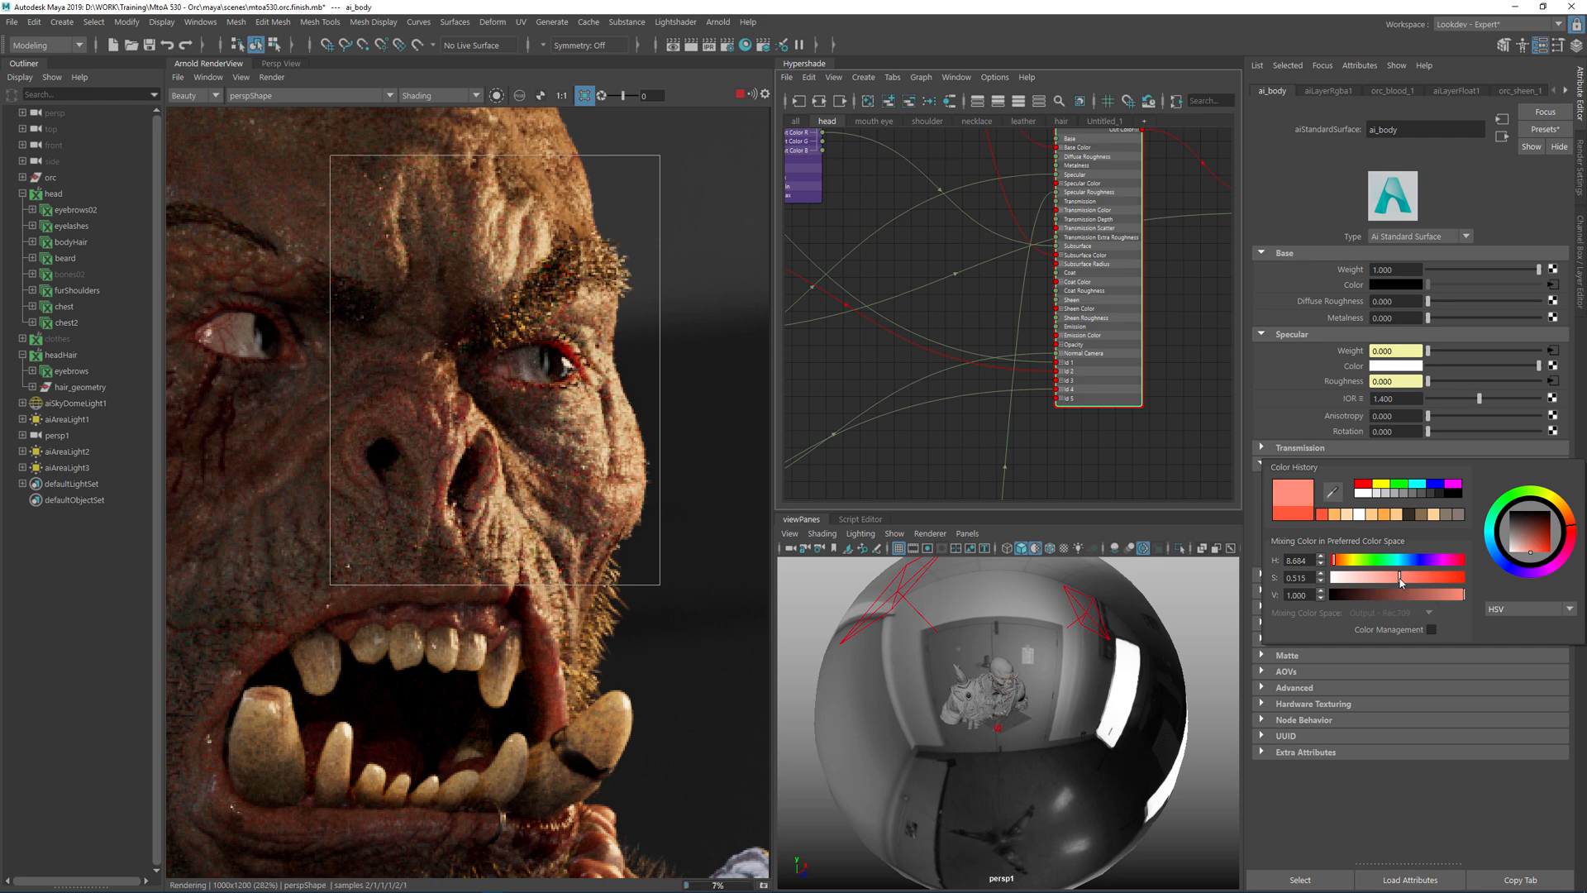
pyautogui.click(1379, 580)
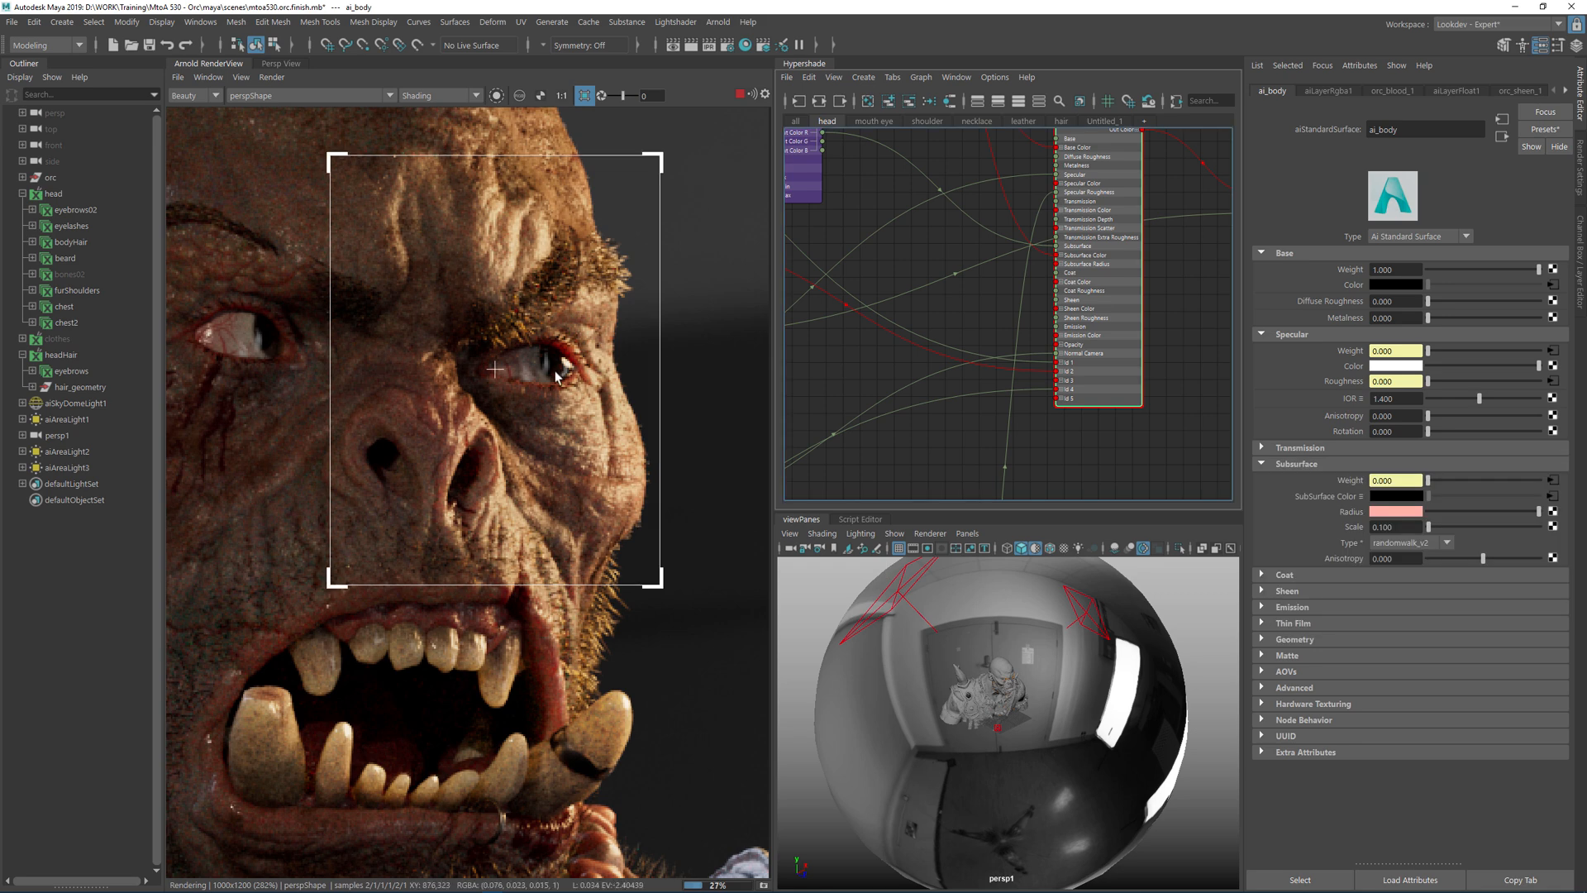
# Set the ai_body shader's subsurface Scale to 0.075
pyautogui.scroll(-2, 584, 389)
pyautogui.scroll(2, 578, 380)
pyautogui.scroll(2, 577, 379)
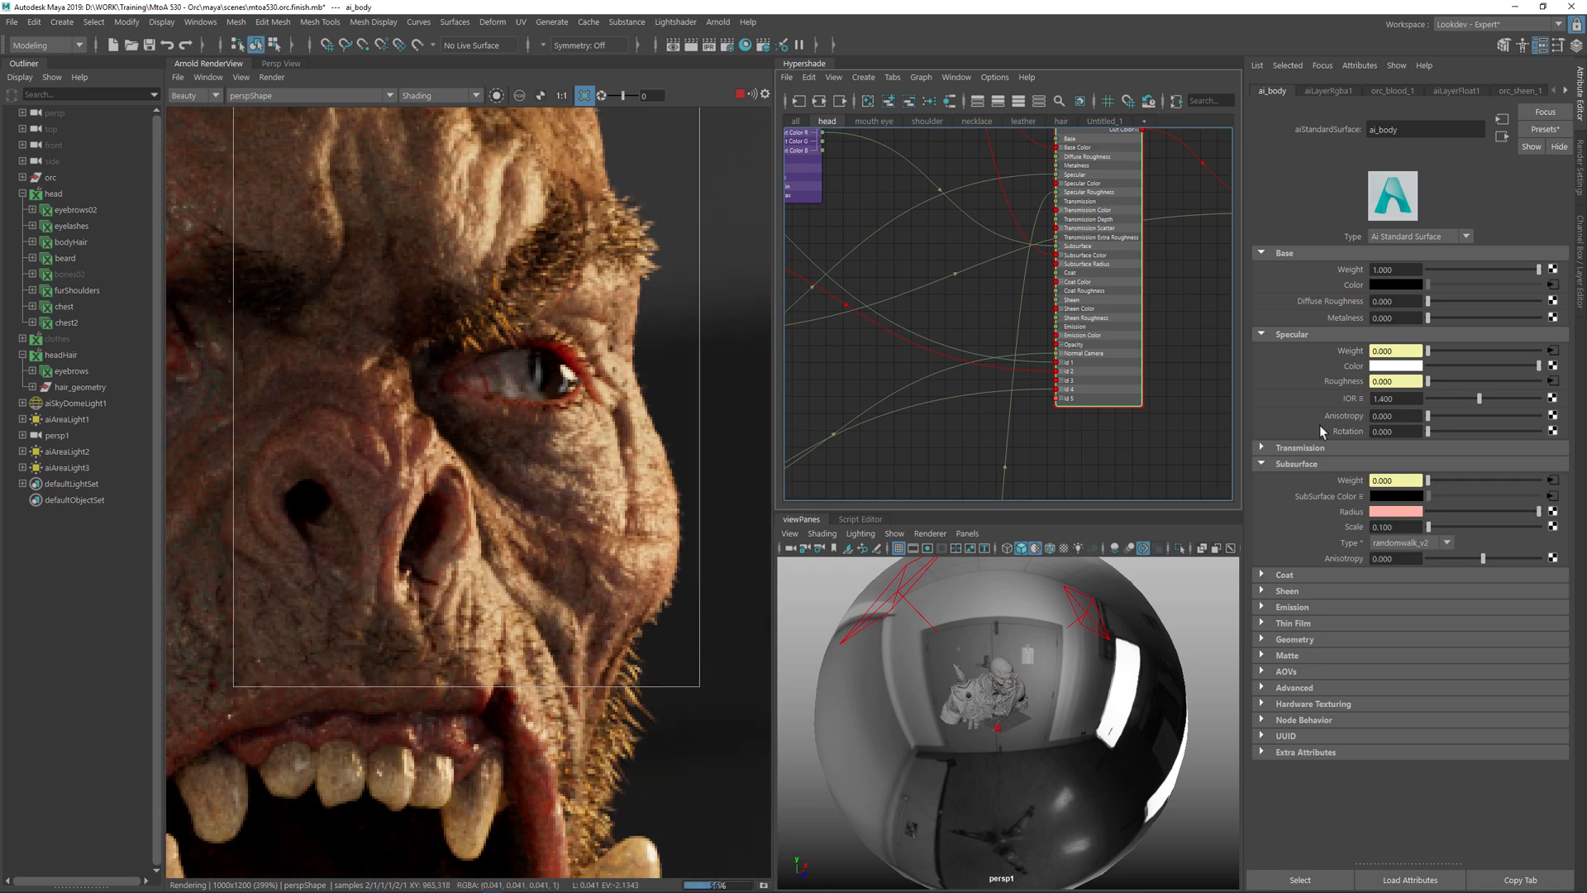
pyautogui.click(1382, 527)
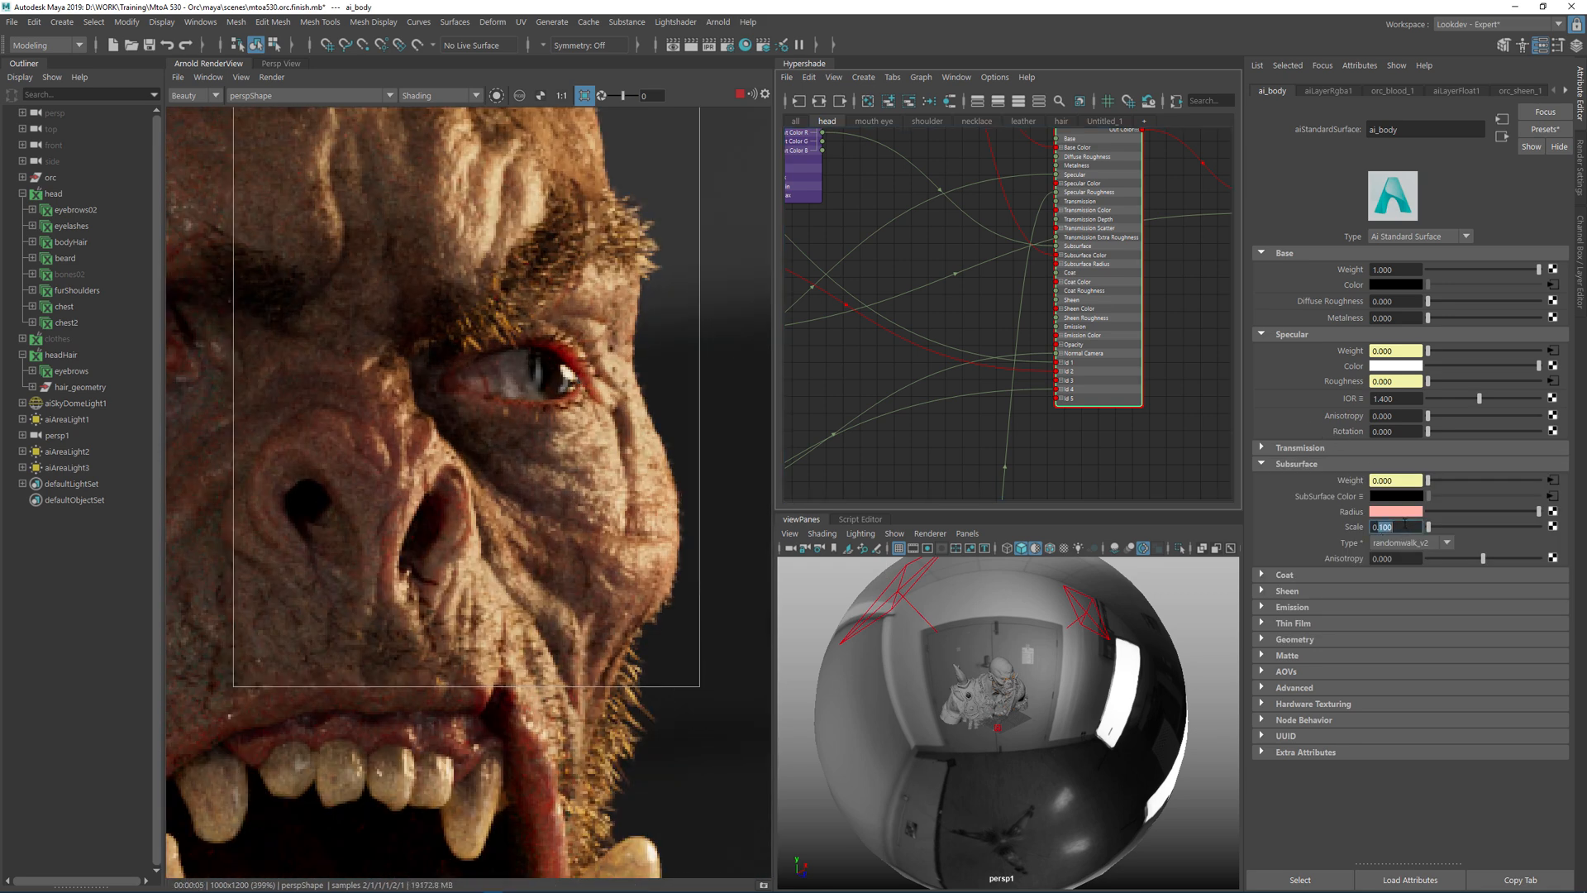
pyautogui.write('0.075')
pyautogui.press('Return')
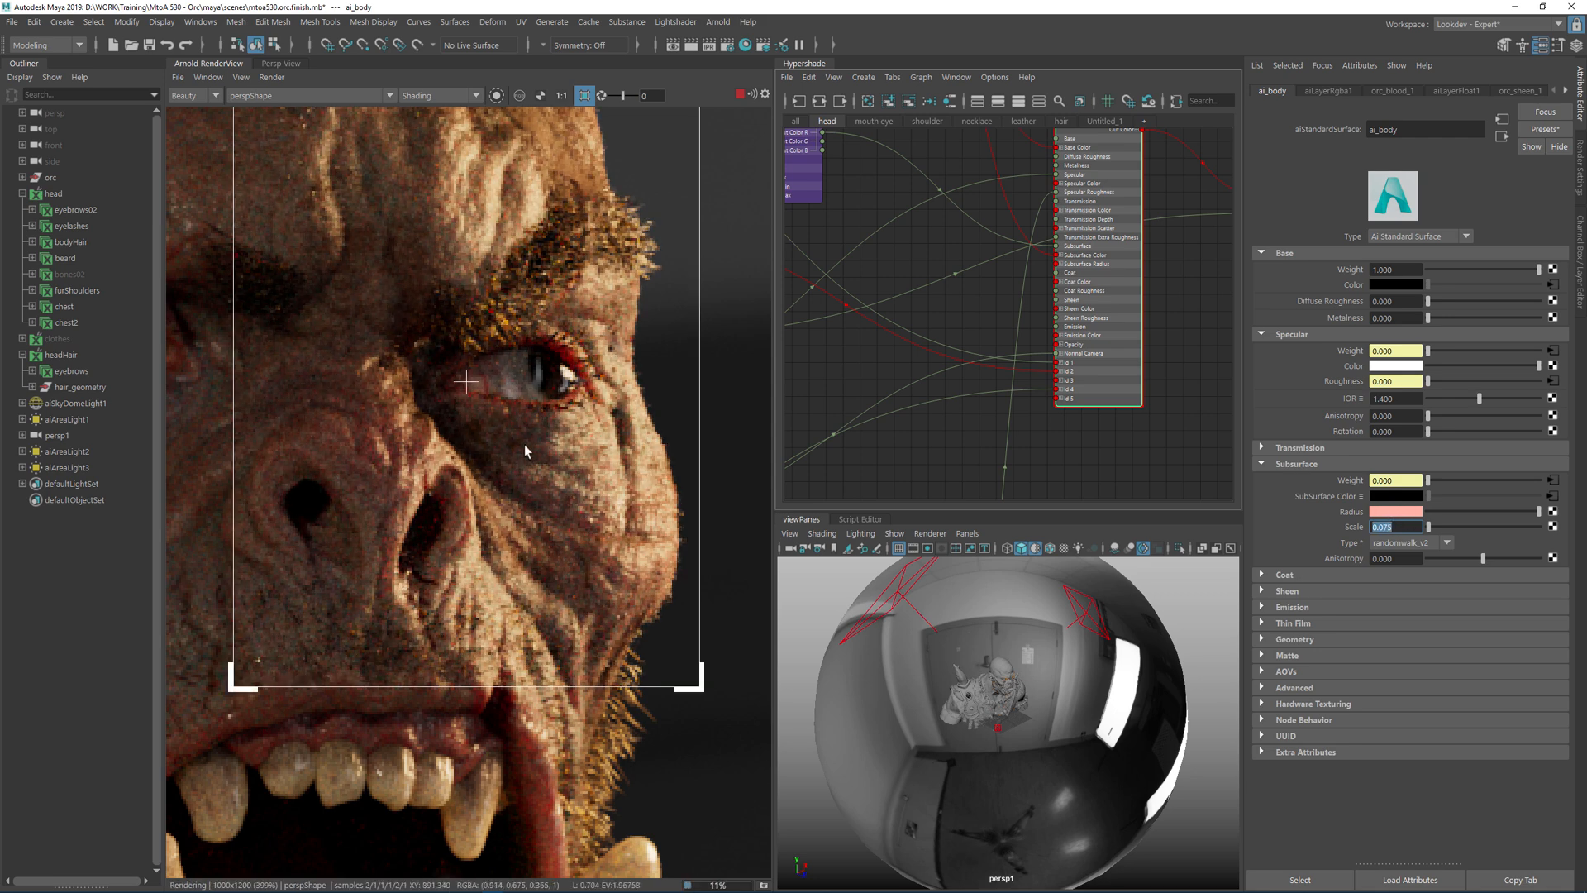
# Render separate regions around the mouth, cheek and eye to examine the skin's subsurface scattering
pyautogui.scroll(-2, 528, 413)
pyautogui.moveTo(559, 438); pyautogui.dragTo(574, 281, button='middle')
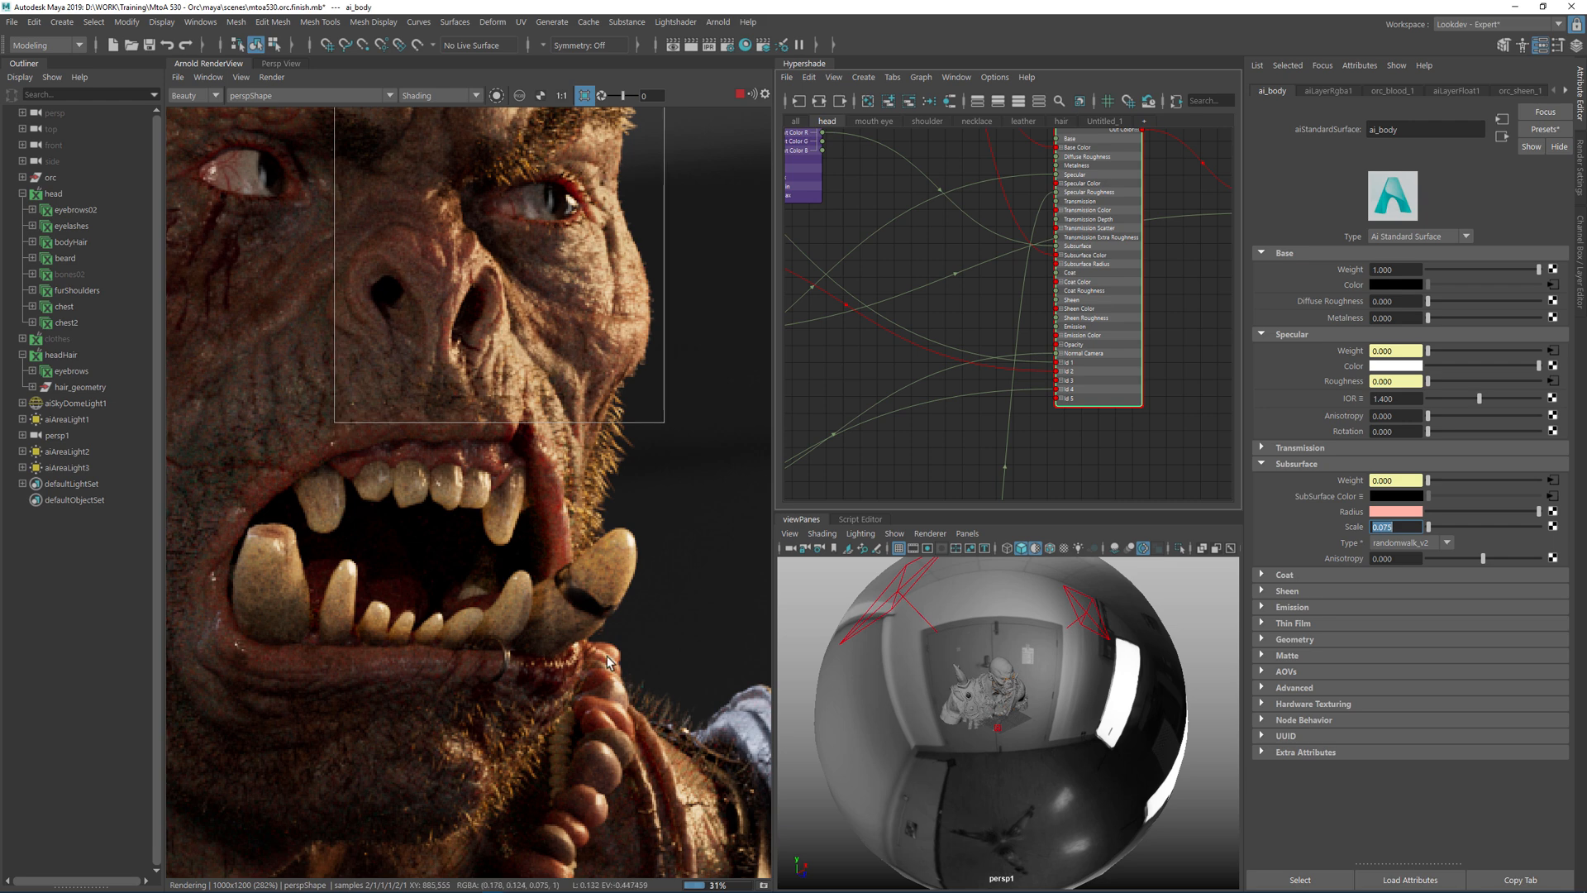
pyautogui.moveTo(626, 420); pyautogui.dragTo(506, 583)
pyautogui.moveTo(466, 407); pyautogui.dragTo(596, 630)
pyautogui.moveTo(529, 205); pyautogui.dragTo(580, 393, button='middle')
pyautogui.scroll(-2, 581, 393)
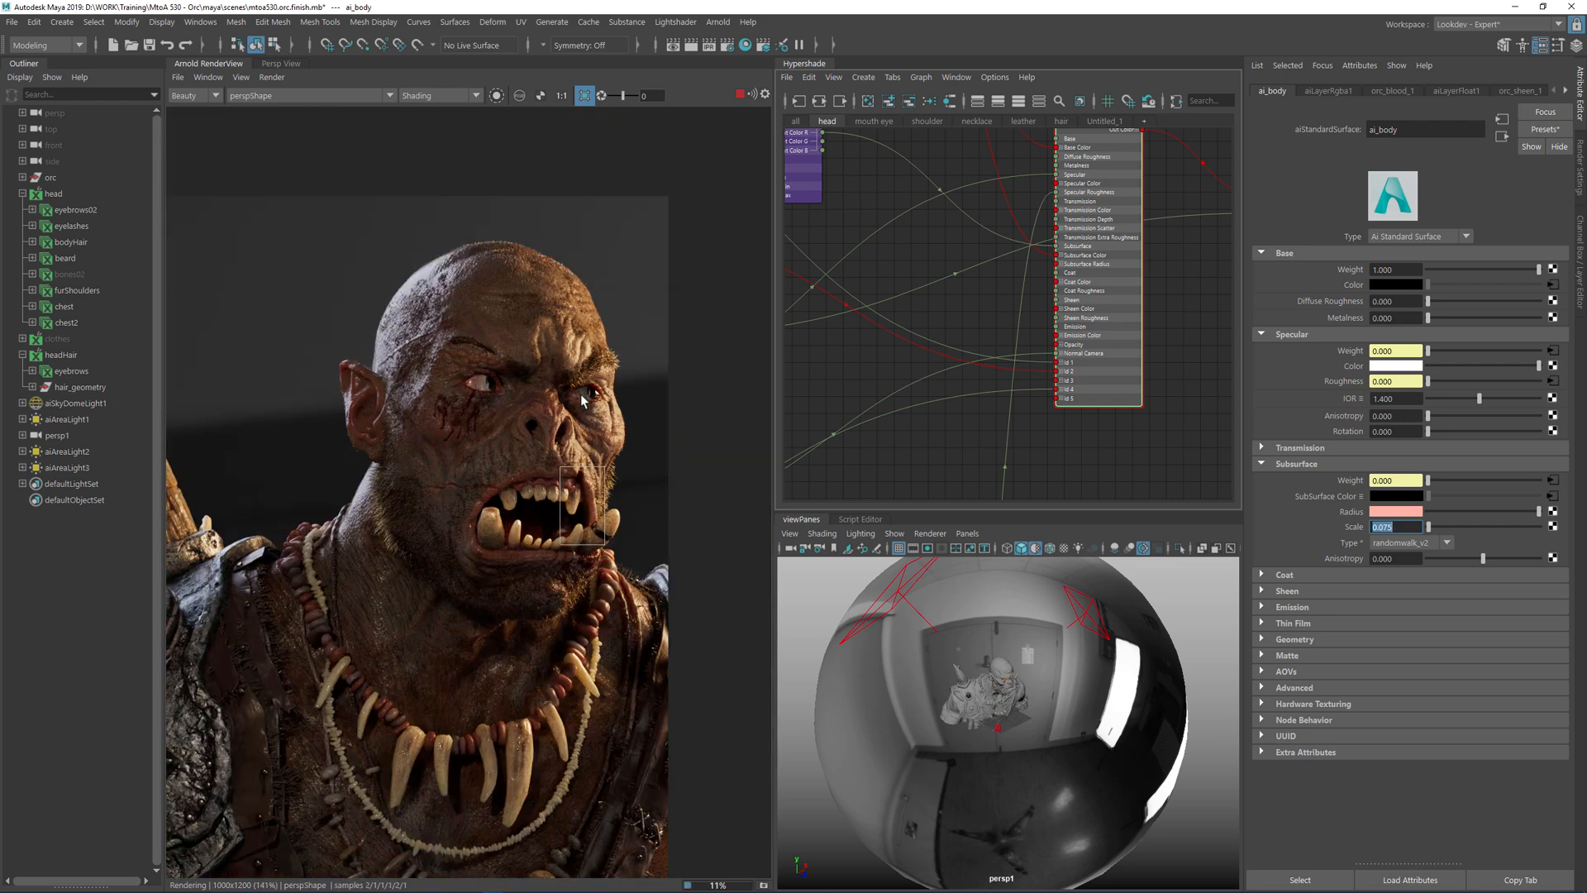
pyautogui.moveTo(384, 334); pyautogui.dragTo(542, 436)
pyautogui.moveTo(660, 347); pyautogui.dragTo(542, 475)
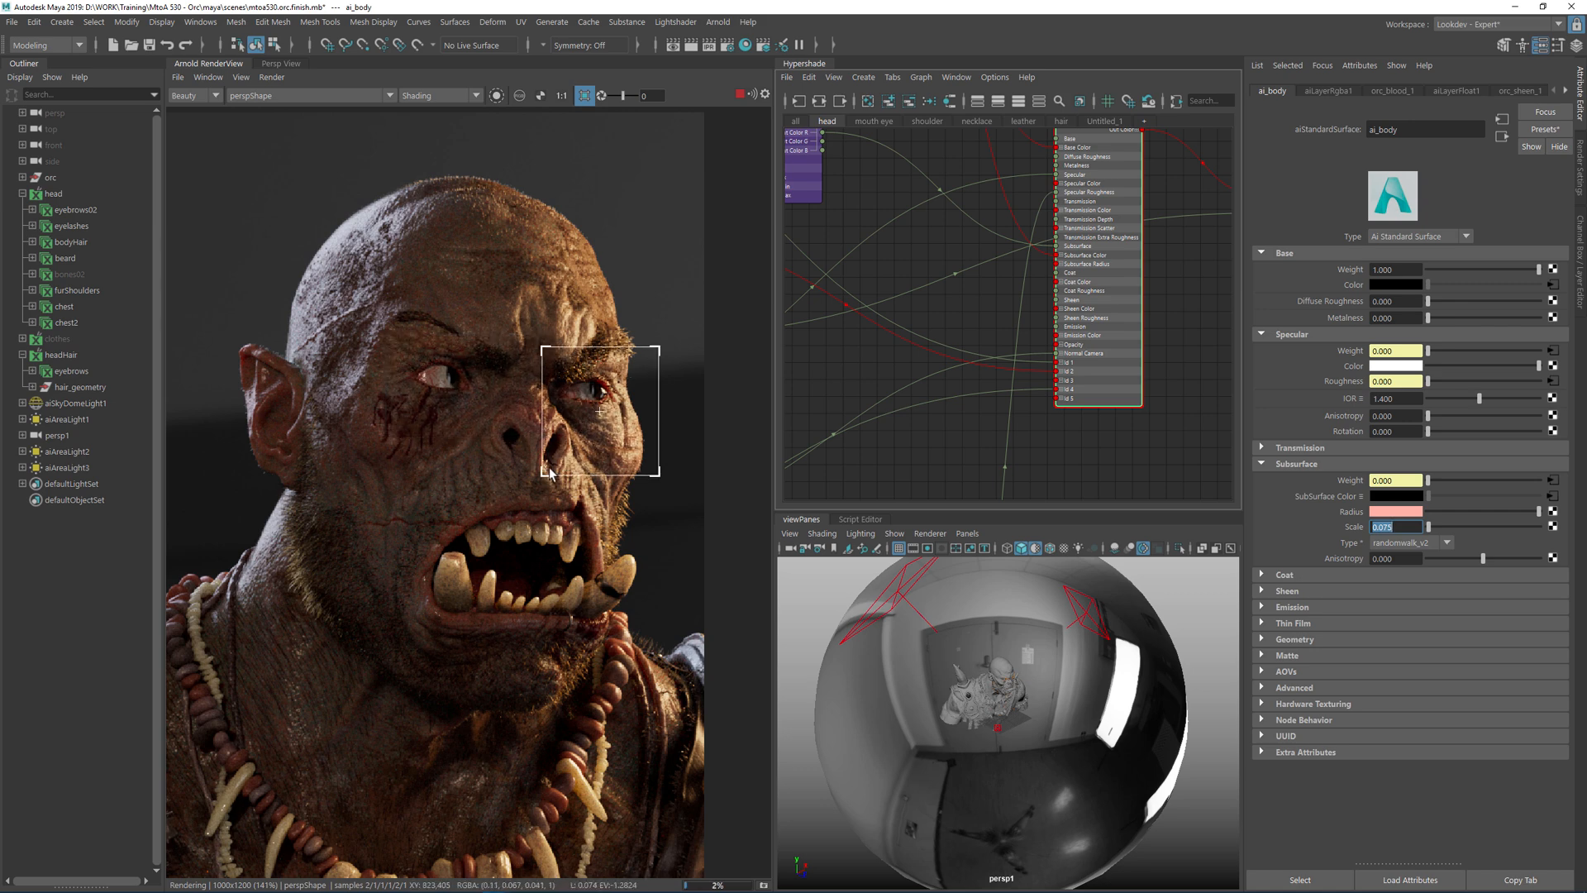
# Check the ai_body shader's Radius colour and set its subsurface Scale to 0.1
pyautogui.click(1397, 511)
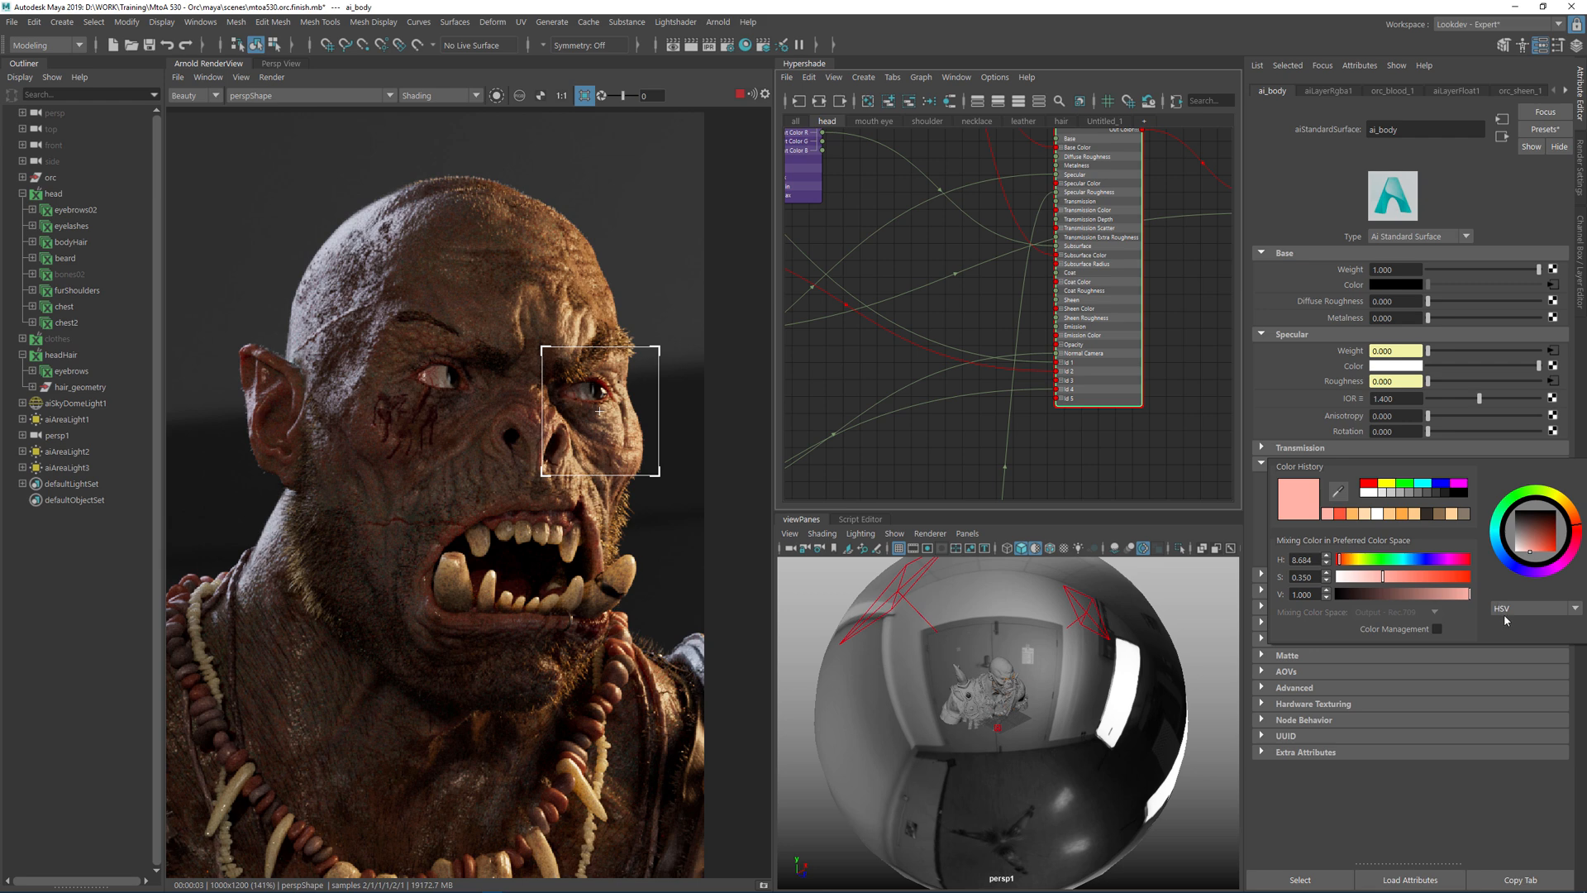
pyautogui.scroll(2, 631, 352)
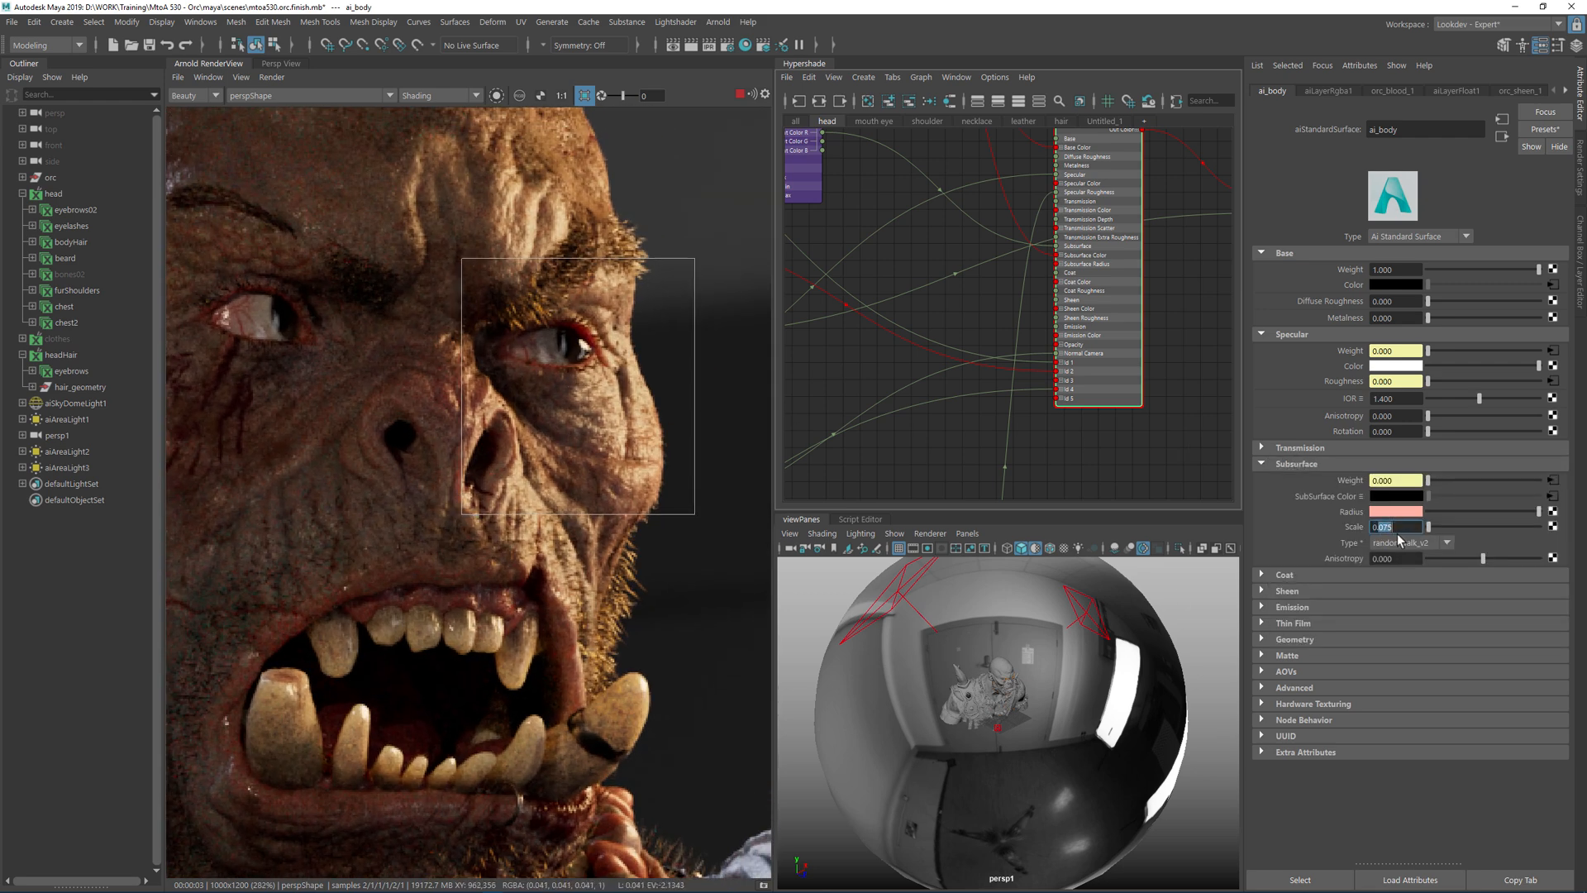
pyautogui.write('0.1')
pyautogui.press('Return')
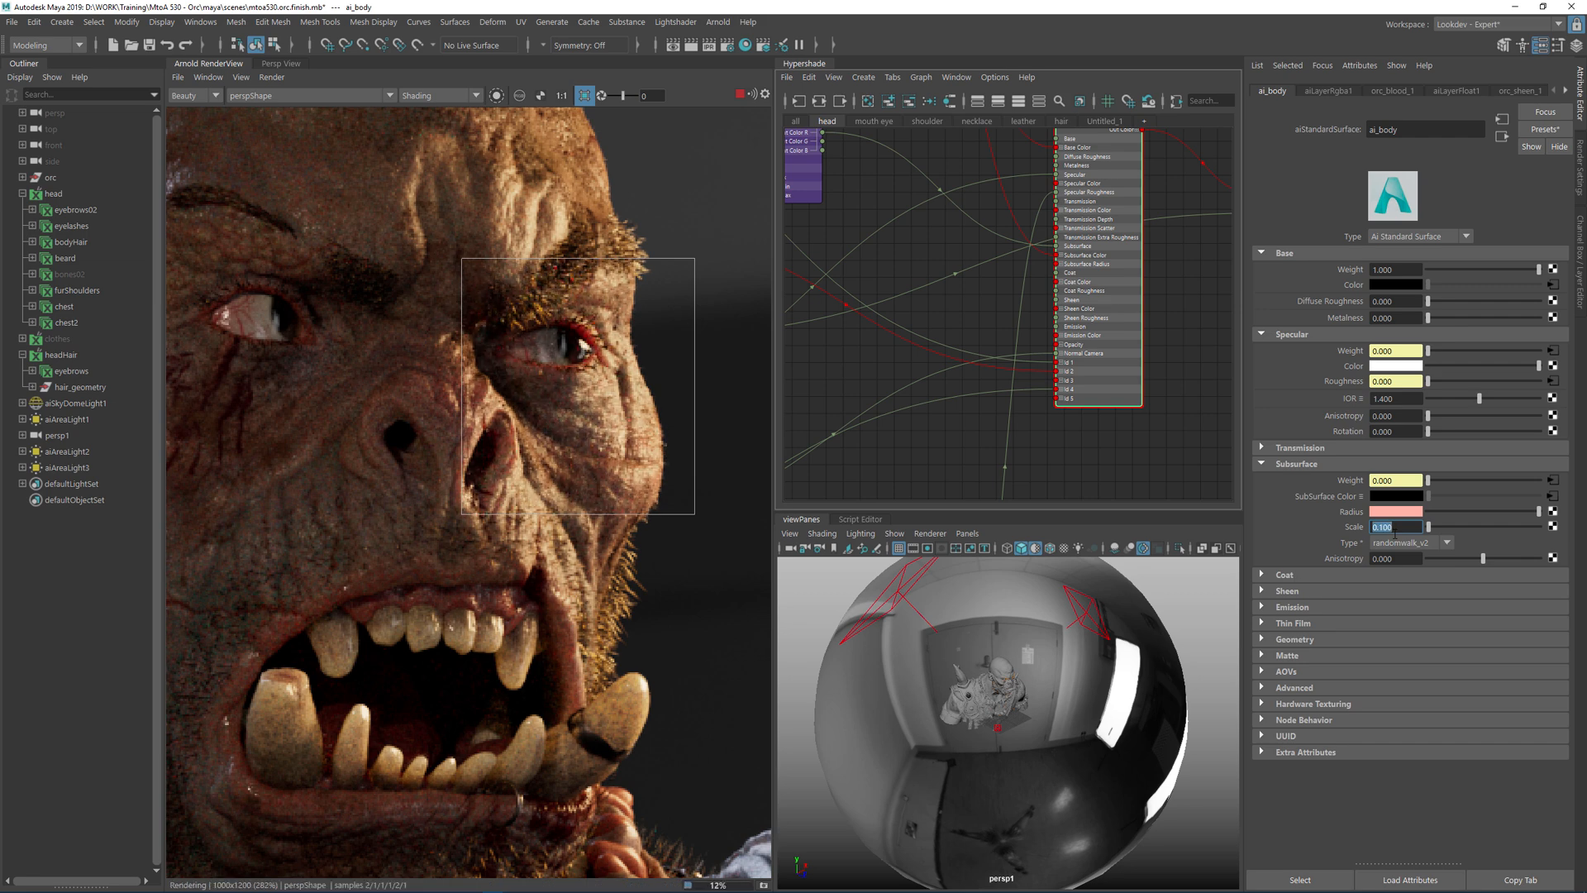
# Limit the render region to the tusk area, select the teeth mesh and set the ai_teeth subsurface Scale to 0.07
pyautogui.scroll(-2, 420, 534)
pyautogui.moveTo(467, 595); pyautogui.dragTo(494, 454, button='middle')
pyautogui.scroll(1, 490, 494)
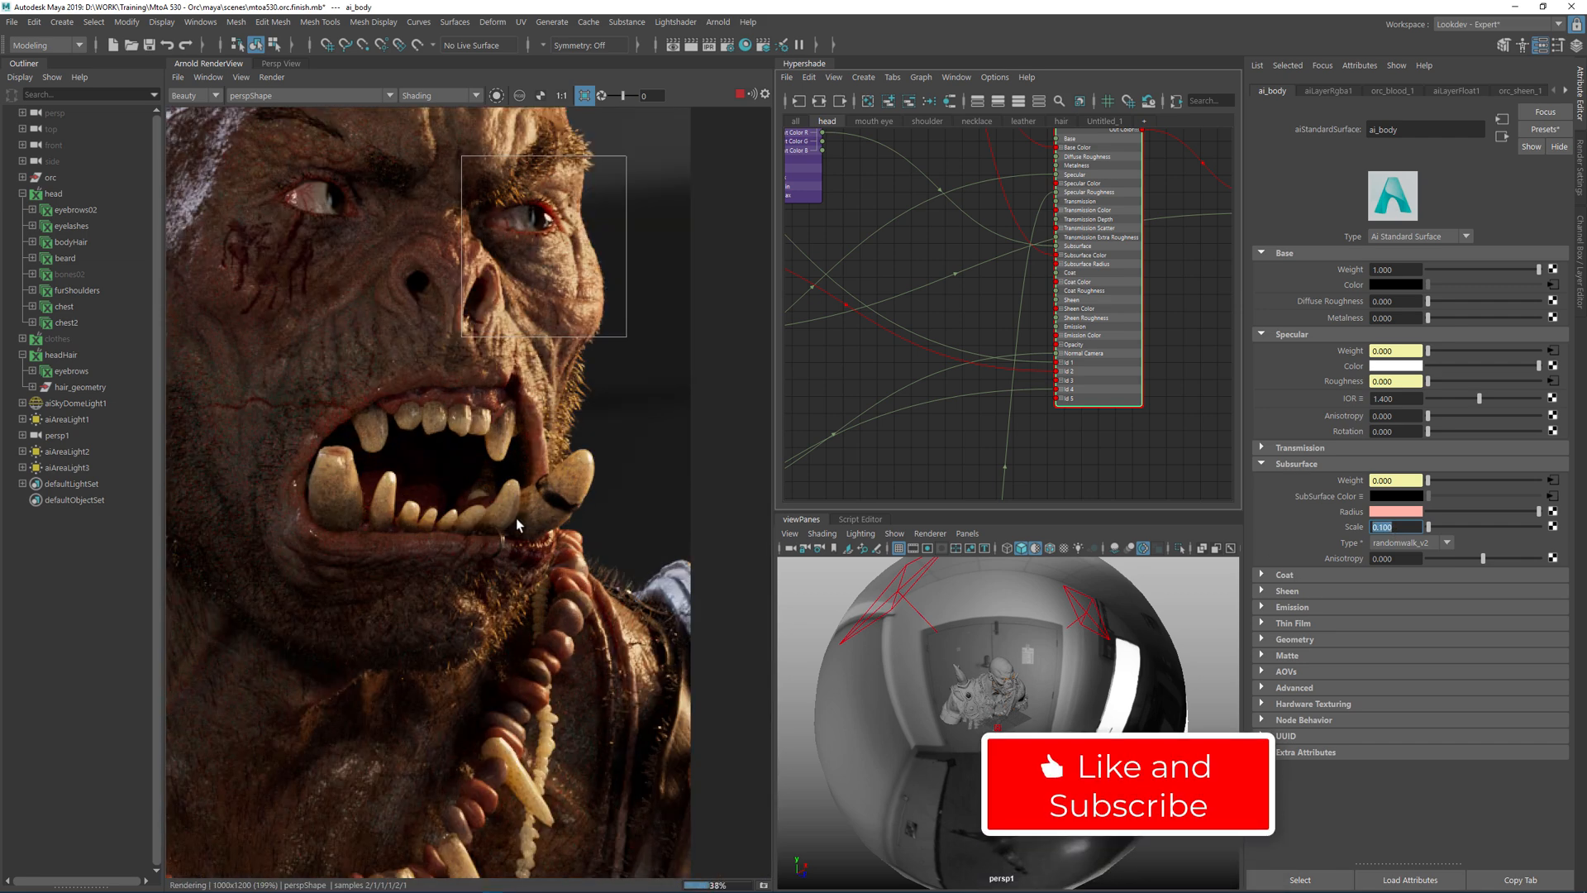
pyautogui.moveTo(602, 487); pyautogui.dragTo(617, 405, button='middle')
pyautogui.moveTo(465, 364); pyautogui.dragTo(640, 476)
pyautogui.click(594, 404)
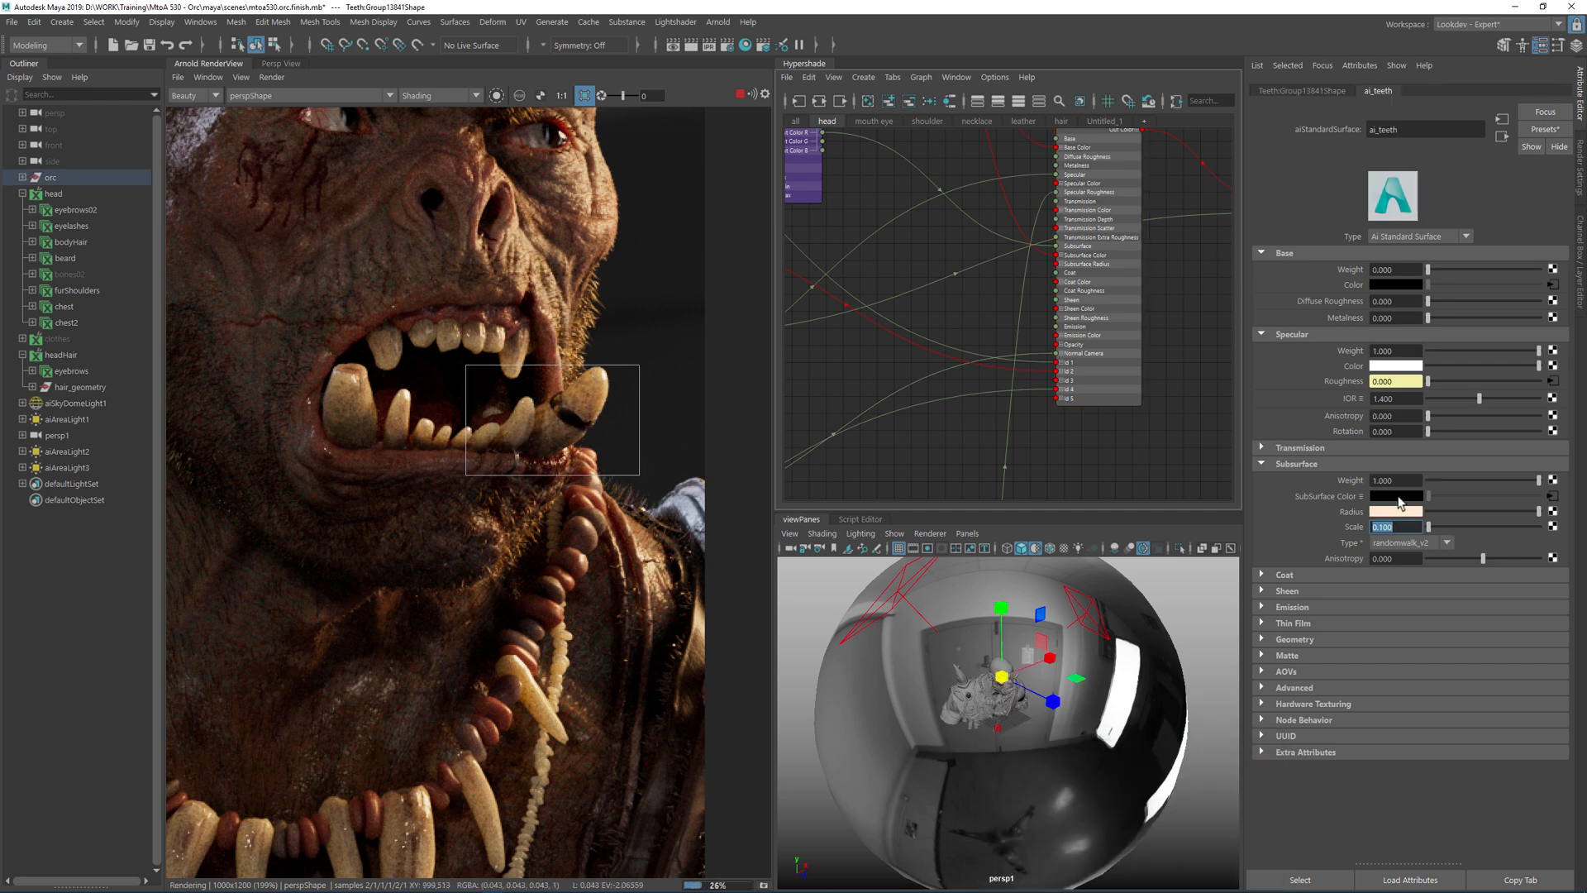
pyautogui.click(1381, 527)
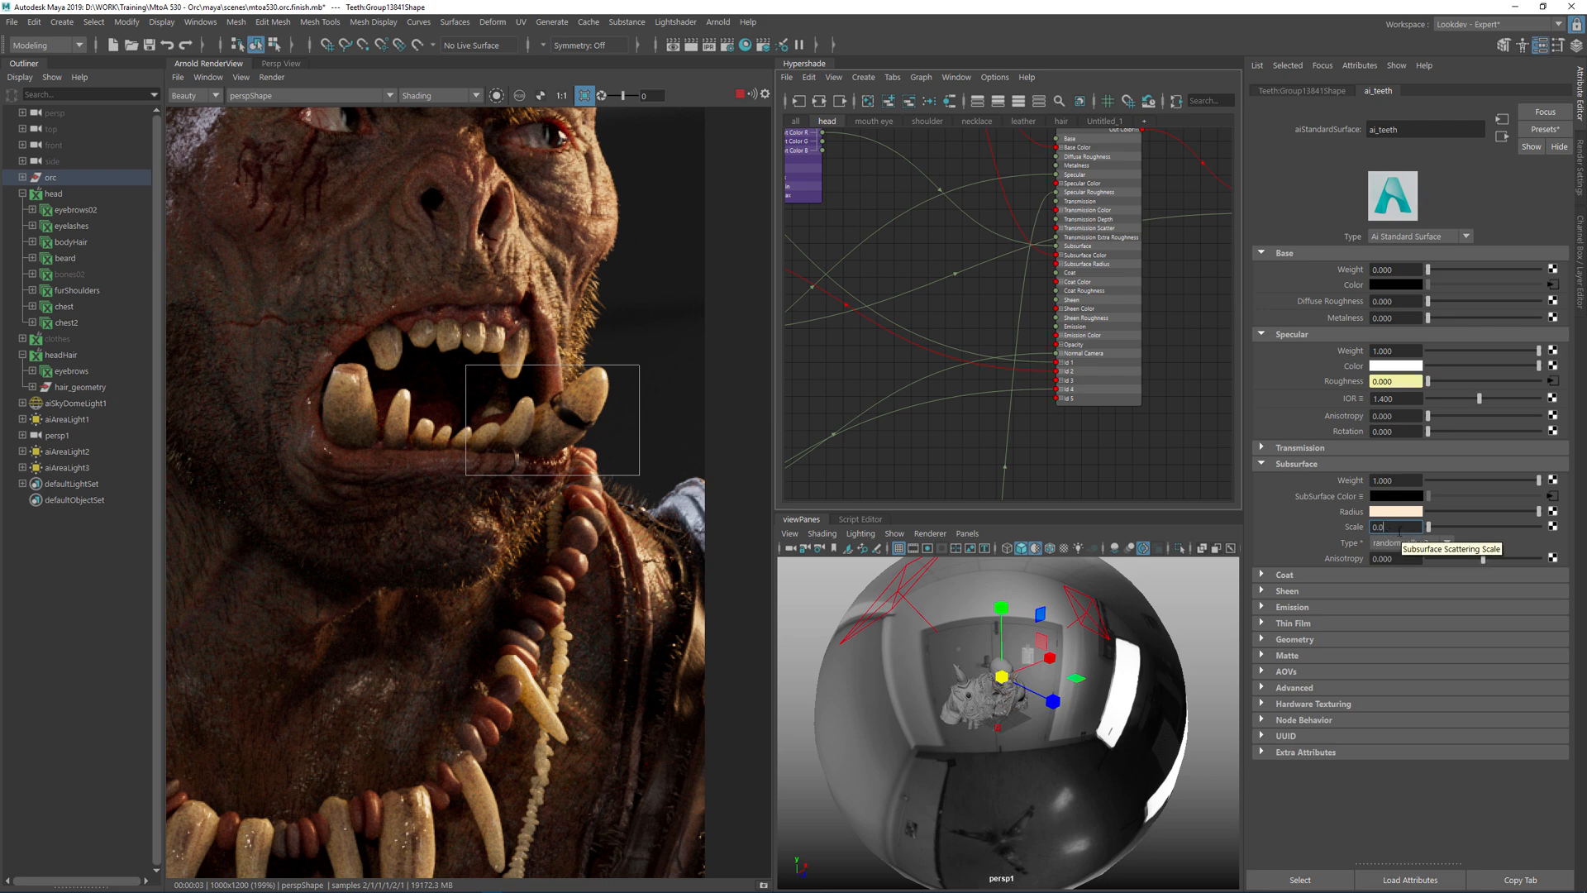
pyautogui.press('Return')
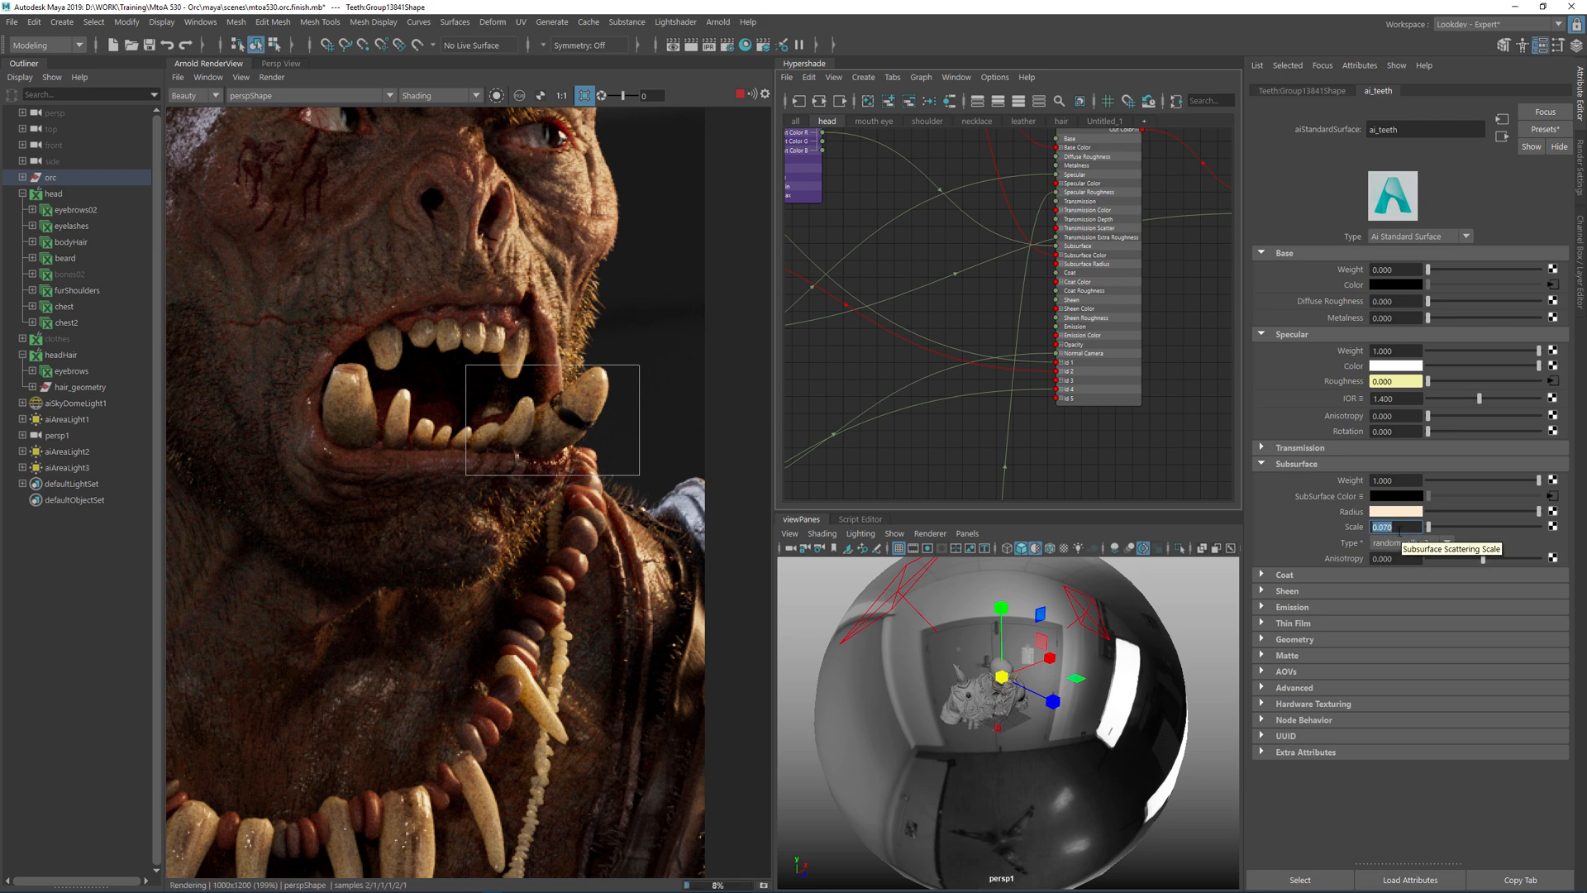
# Limit the render region to a small necklace tooth and set the ai_teeth subsurface Scale to 0.05
pyautogui.moveTo(604, 641); pyautogui.dragTo(605, 490, button='middle')
pyautogui.moveTo(596, 489); pyautogui.dragTo(495, 616)
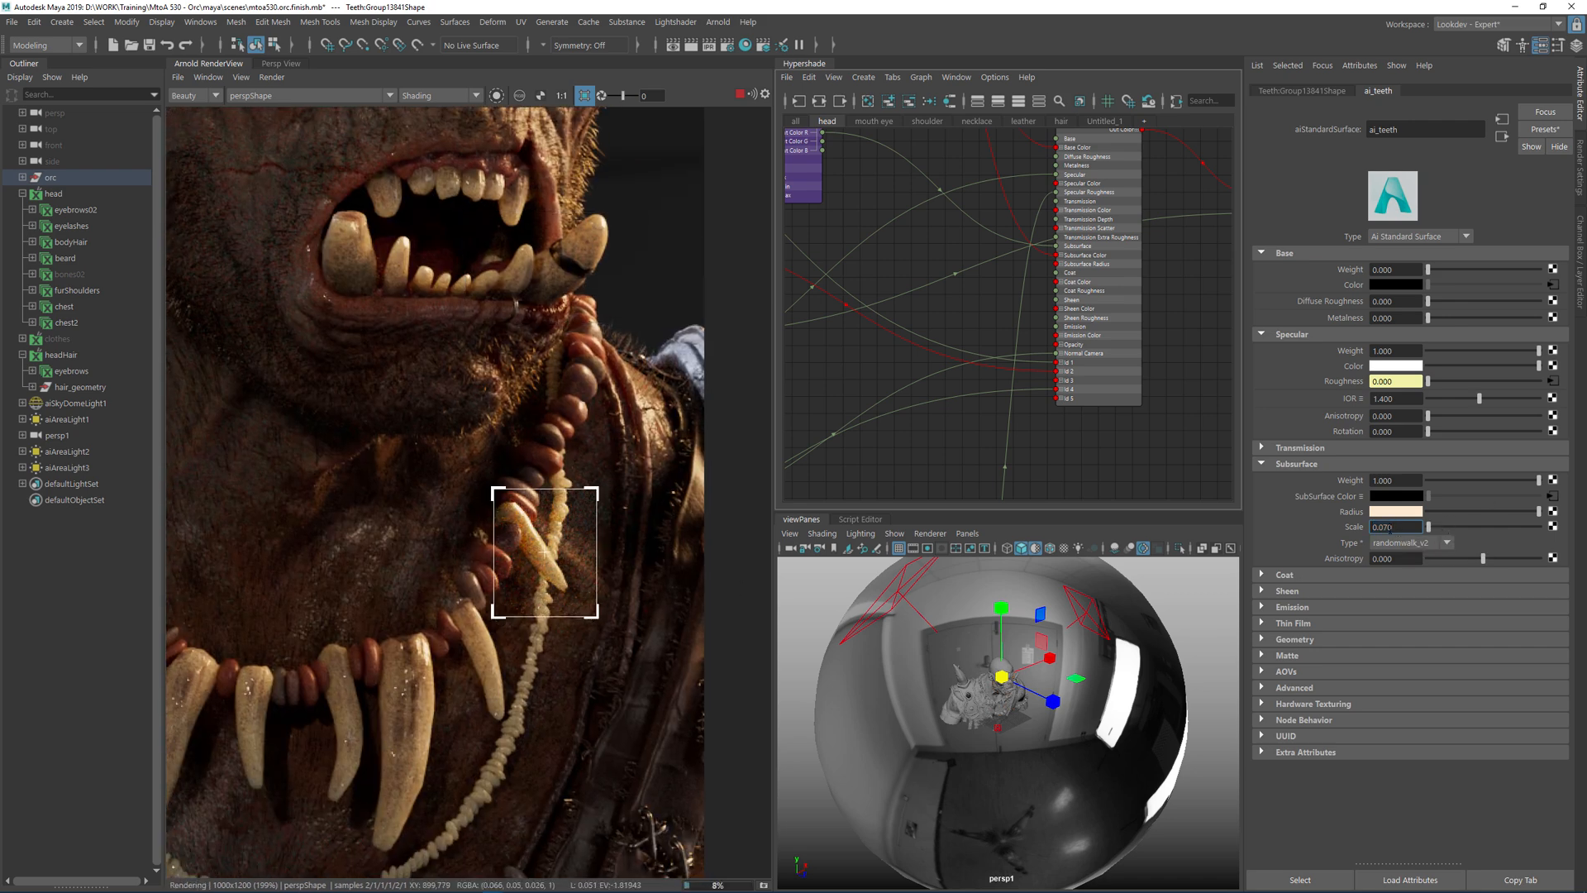
pyautogui.write('0.05')
pyautogui.press('Return')
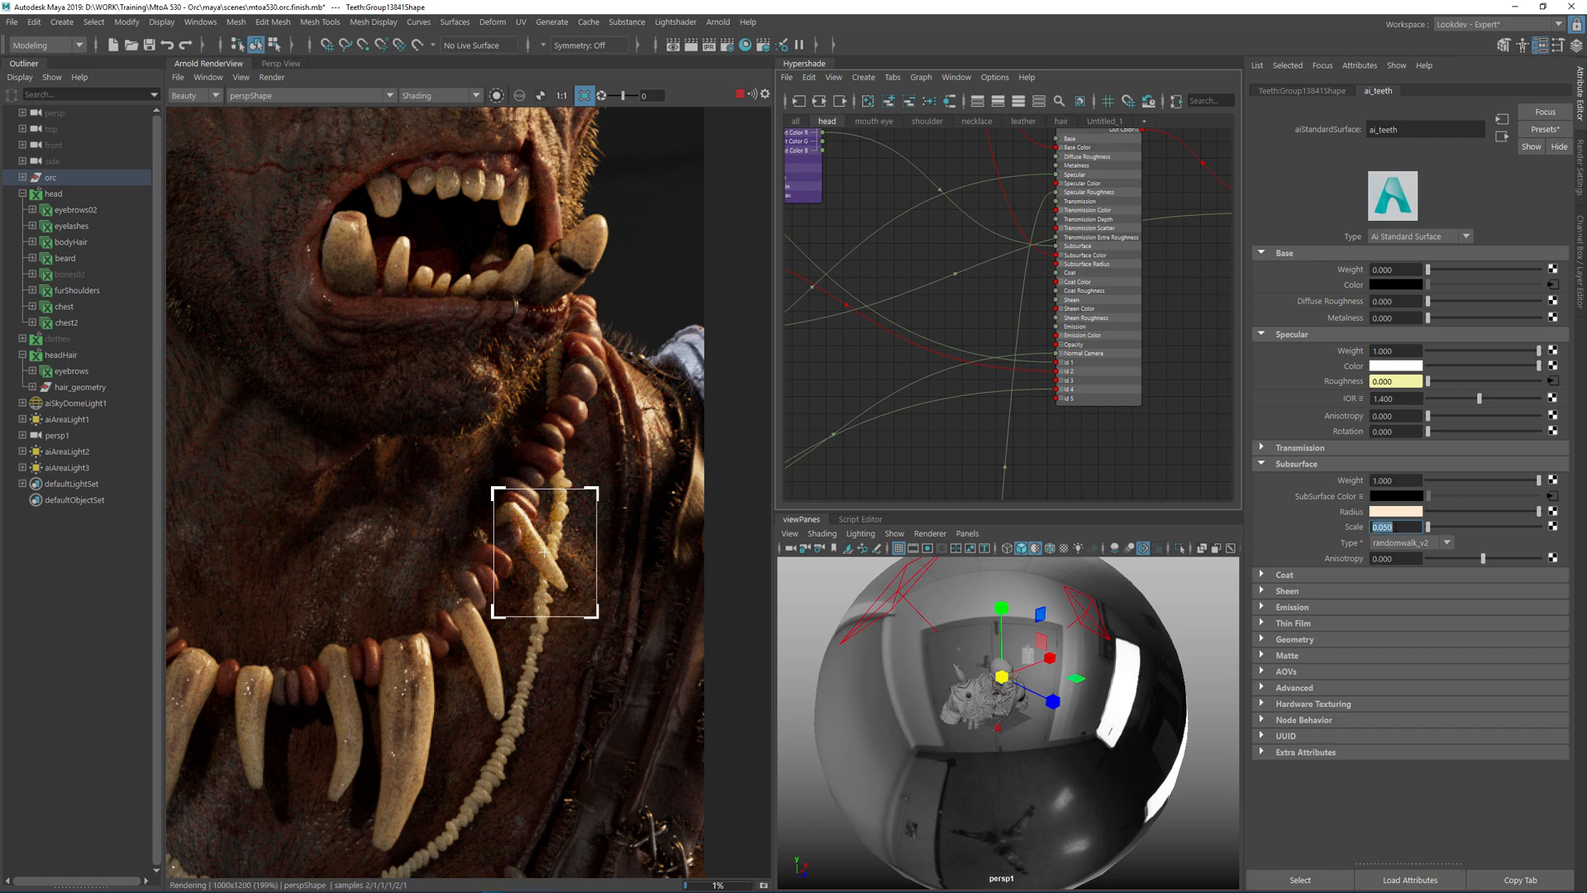
# Limit the render region to the large necklace tooth and open the node feeding the ai_teeth shader's specular roughness
pyautogui.scroll(-1, 501, 517)
pyautogui.moveTo(394, 587); pyautogui.dragTo(521, 445, button='middle')
pyautogui.moveTo(501, 327); pyautogui.dragTo(483, 516, button='middle')
pyautogui.moveTo(562, 327); pyautogui.dragTo(483, 523, button='middle')
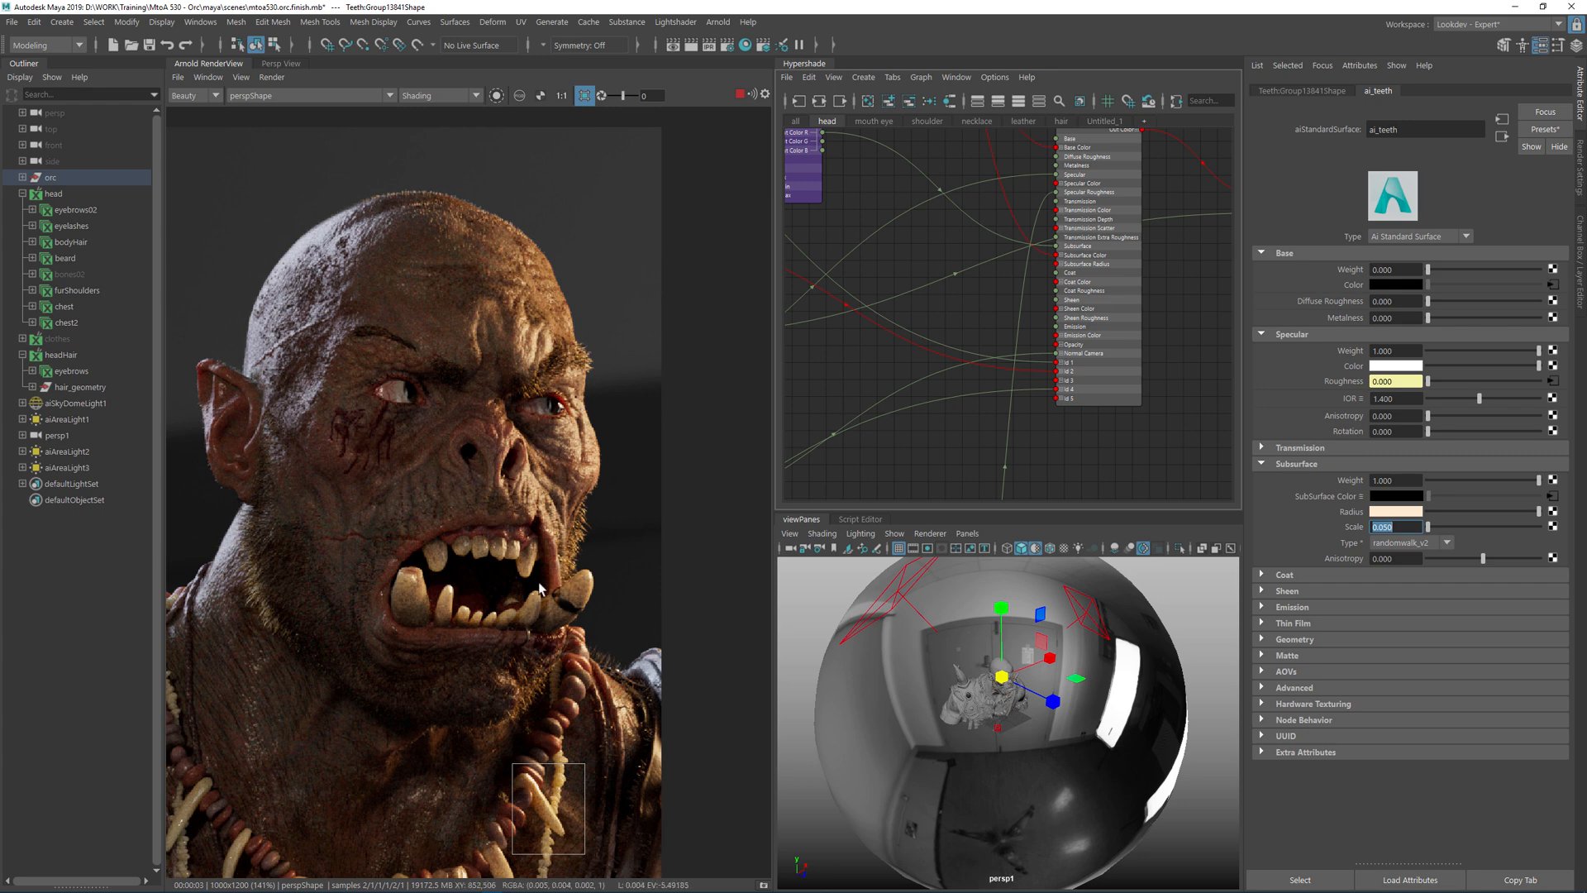
pyautogui.moveTo(479, 708); pyautogui.dragTo(471, 484, button='middle')
pyautogui.moveTo(449, 441); pyautogui.dragTo(516, 556)
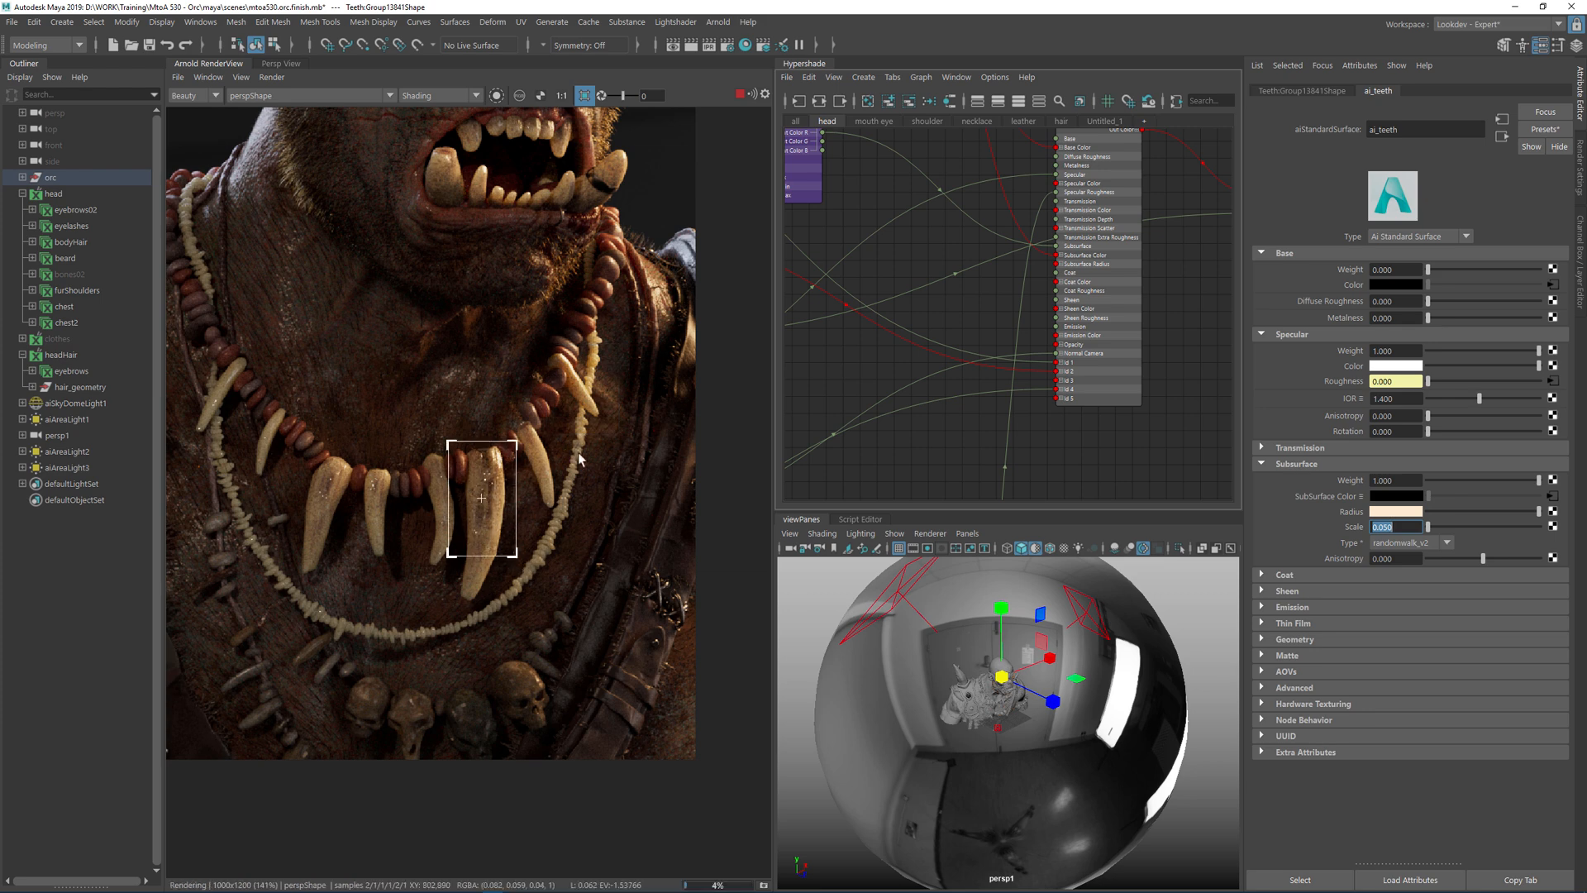
pyautogui.scroll(1, 517, 513)
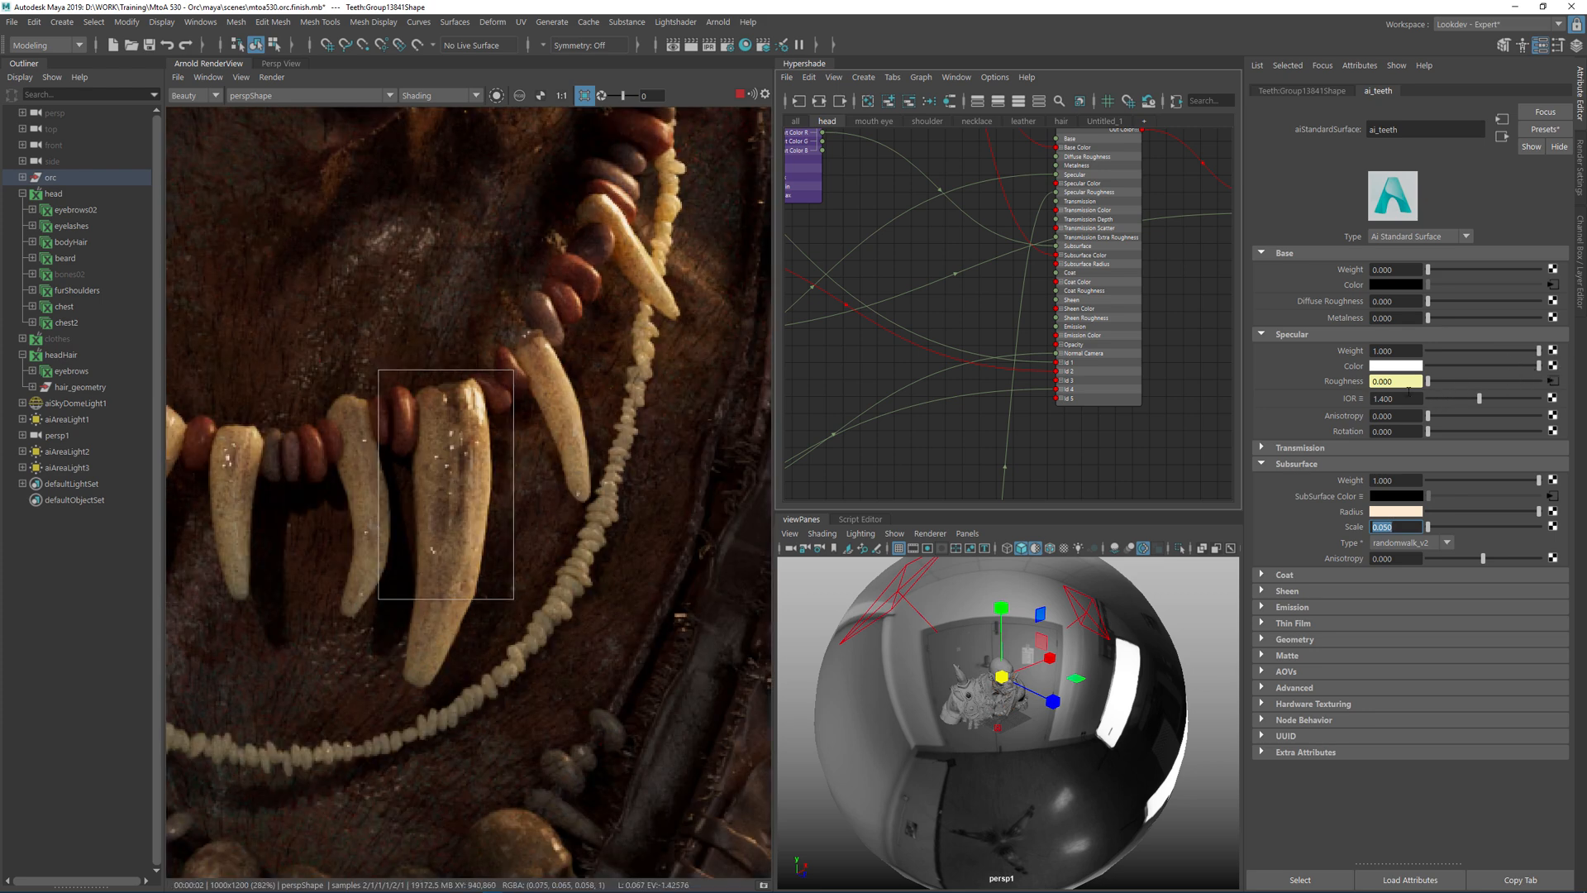
pyautogui.click(1553, 382)
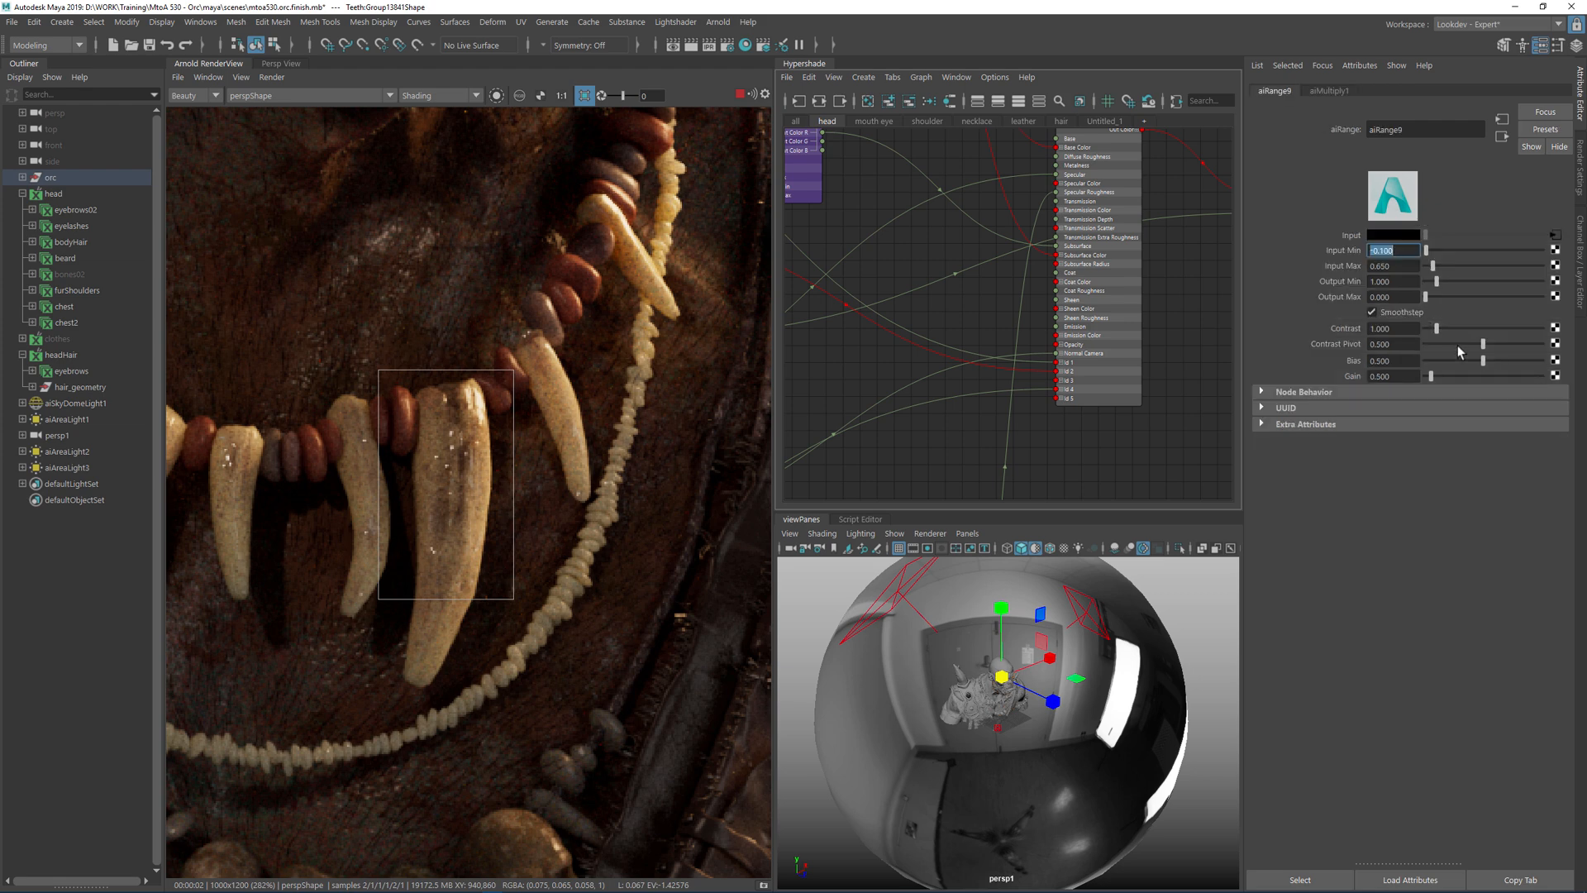
# Isolate the aiRange9 node in the render, inspect it as a single greyscale channel, set its Output Max to 0.1 and restore full shading
pyautogui.click(1403, 250)
pyautogui.click(1300, 879)
pyautogui.click(497, 96)
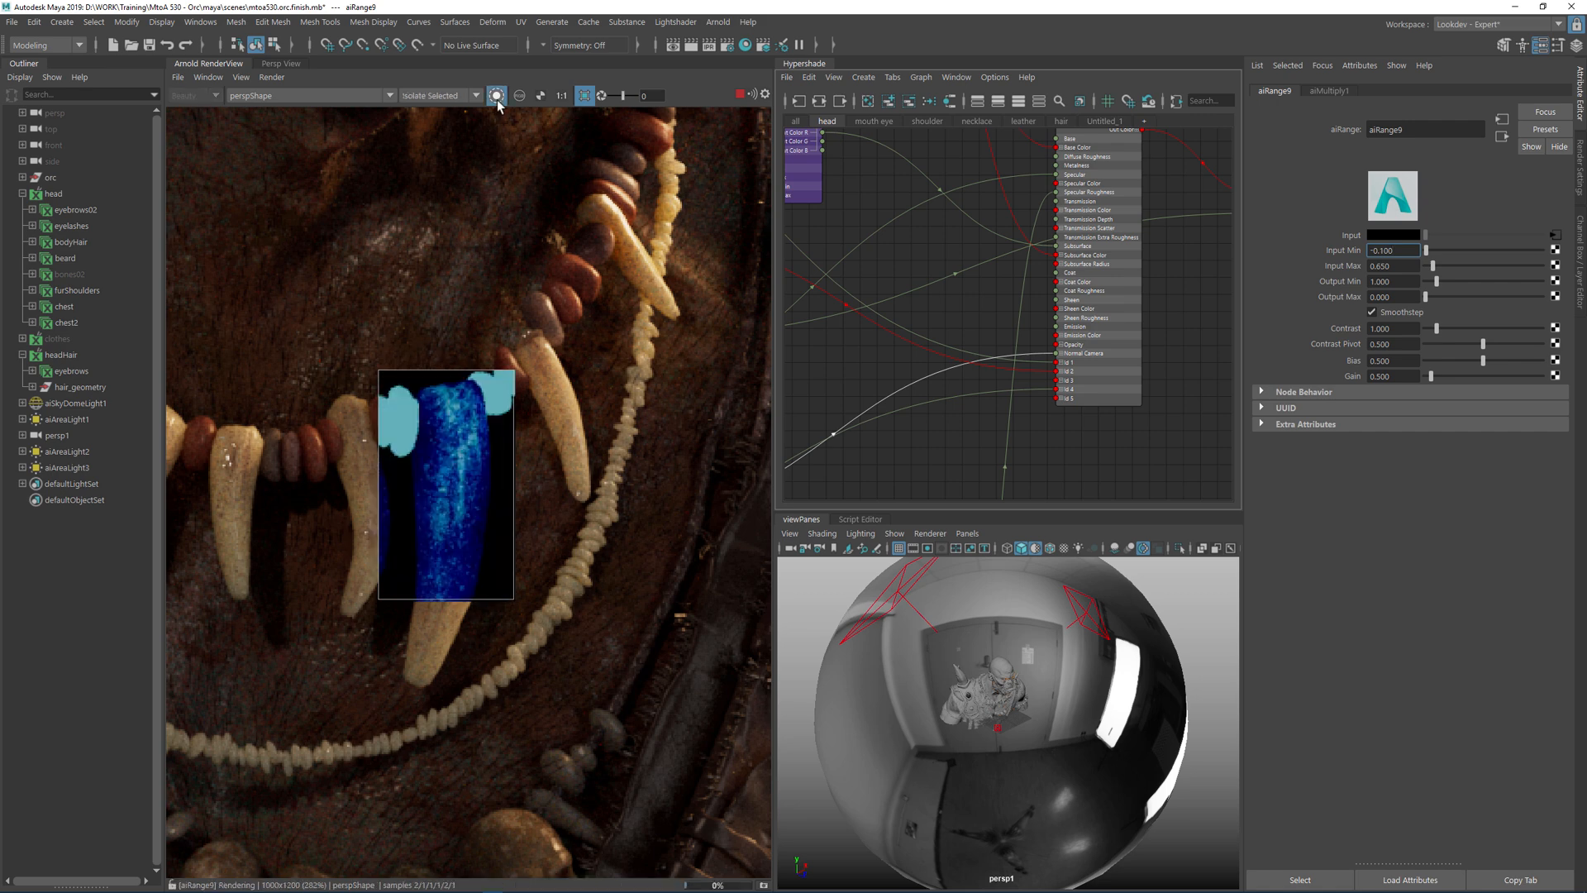
pyautogui.click(520, 96)
pyautogui.click(549, 121)
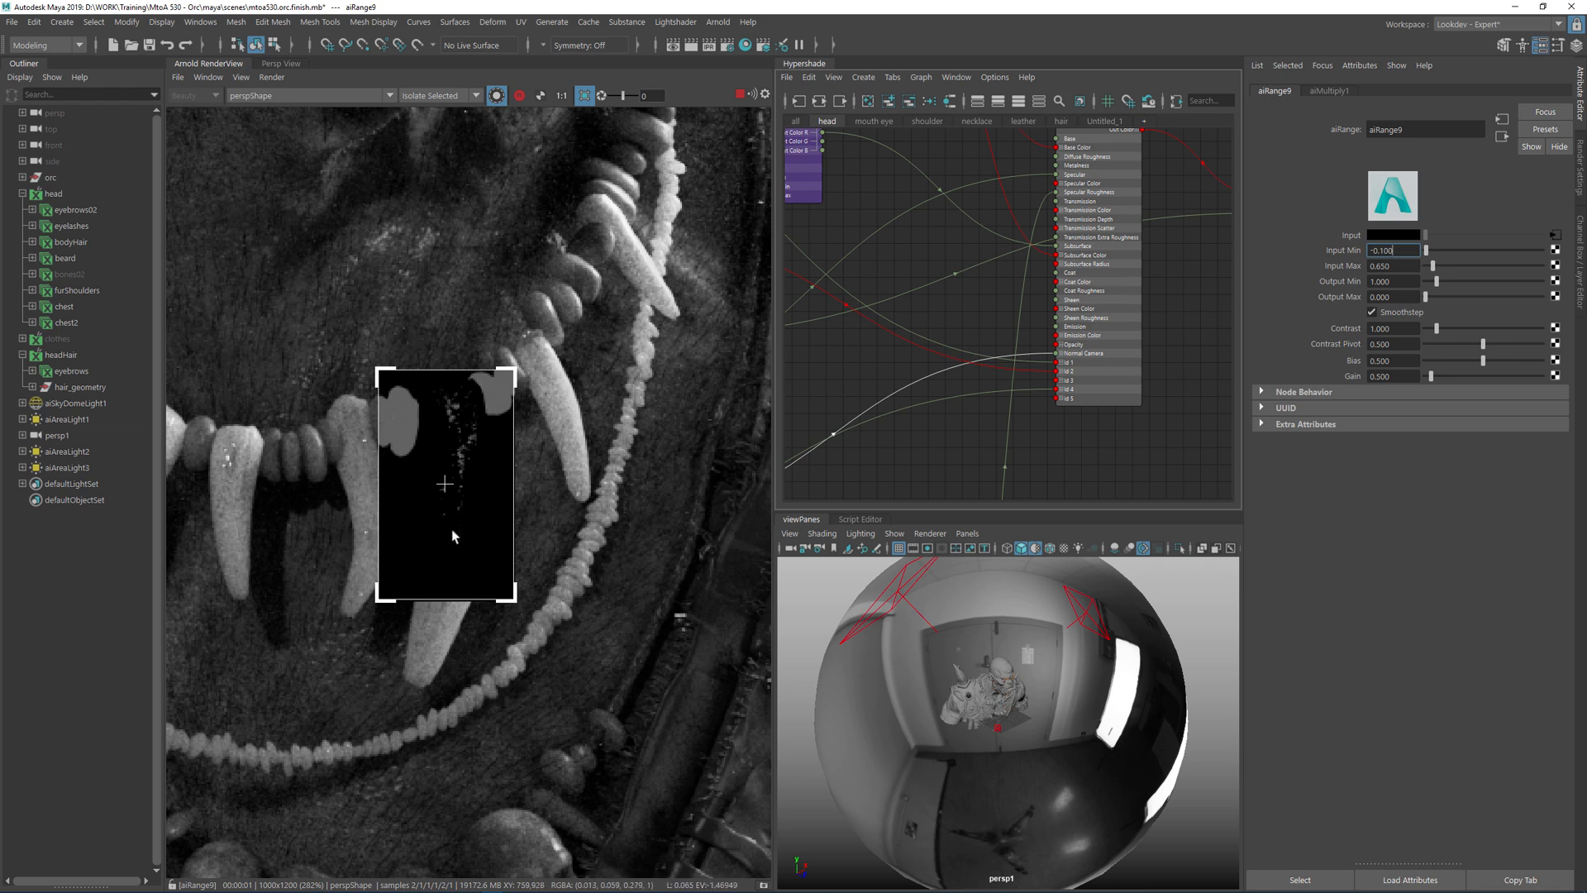
pyautogui.click(1400, 298)
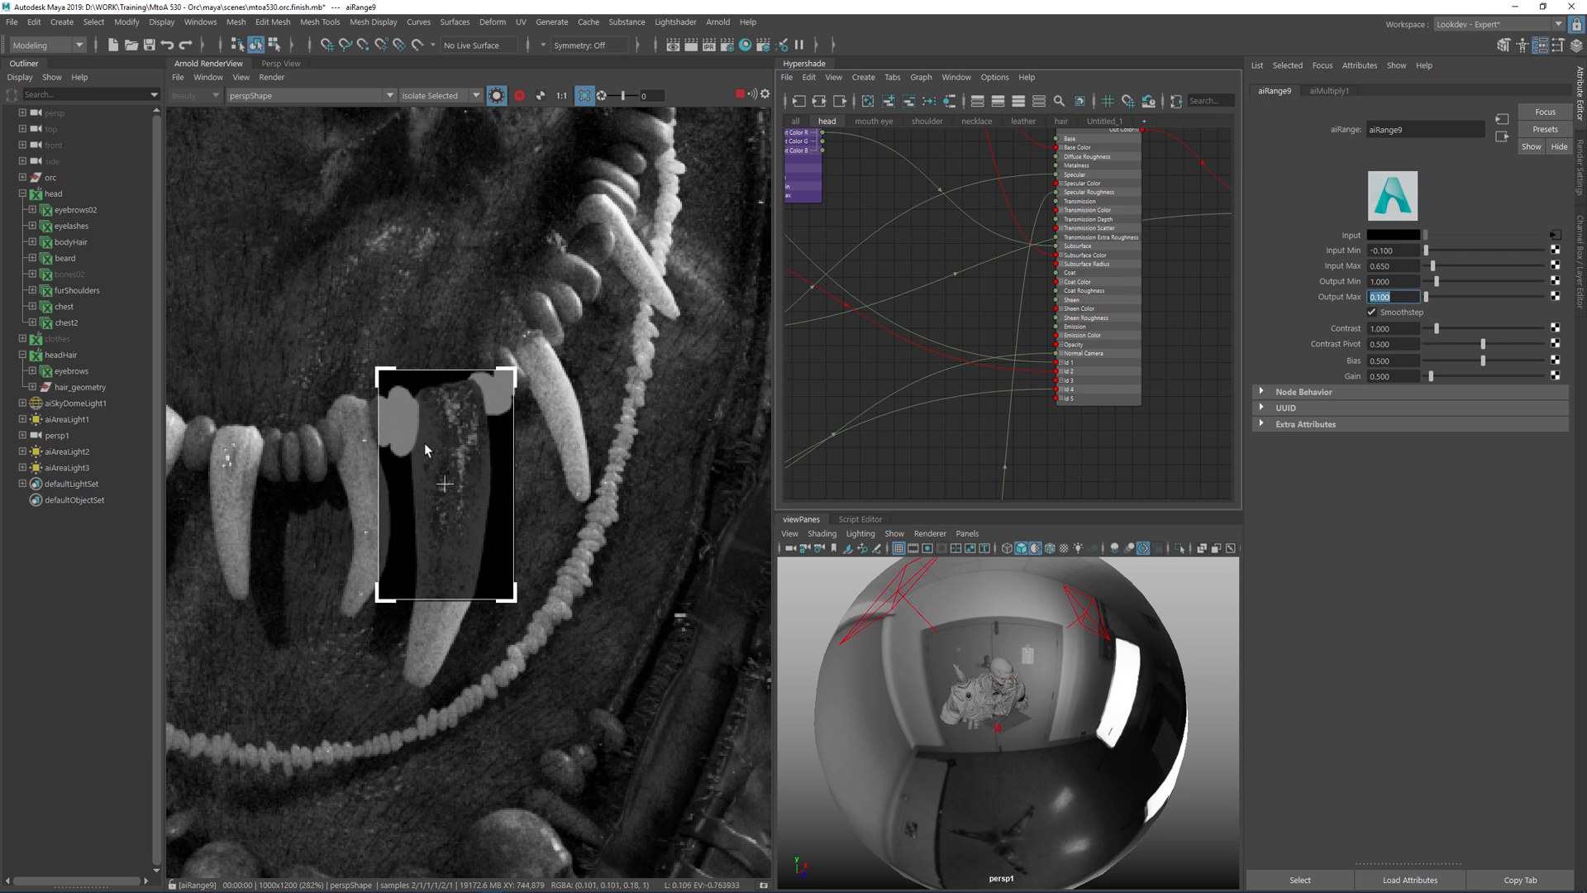
pyautogui.click(519, 96)
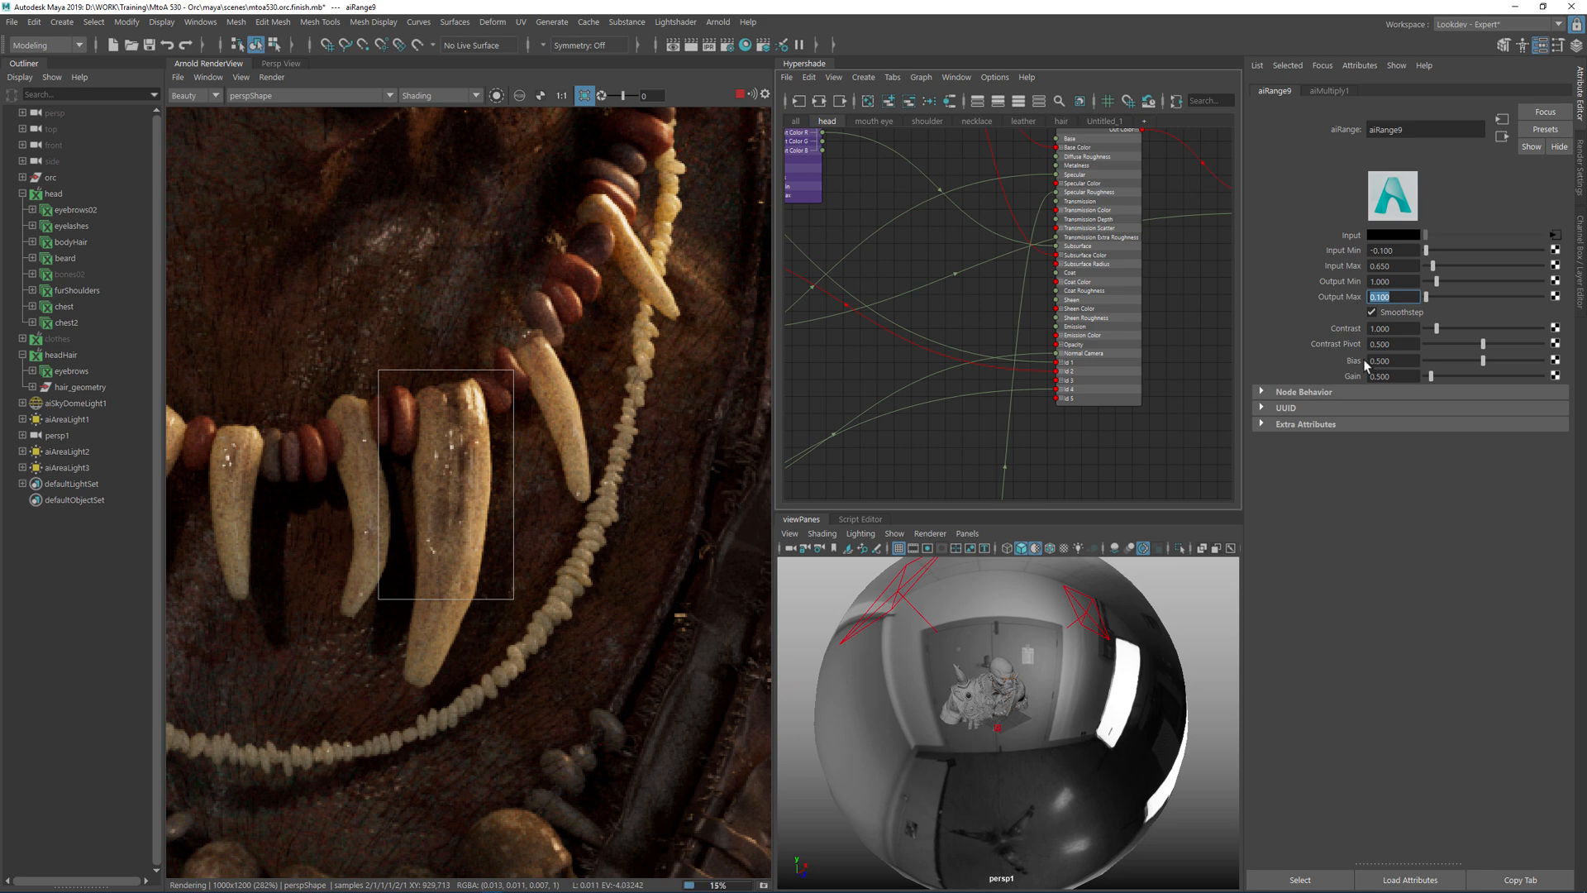
# Try 0.3 and 0.2 for the Output Max of aiRange9 and settle on 0.25
pyautogui.write('0.3')
pyautogui.press('Return')
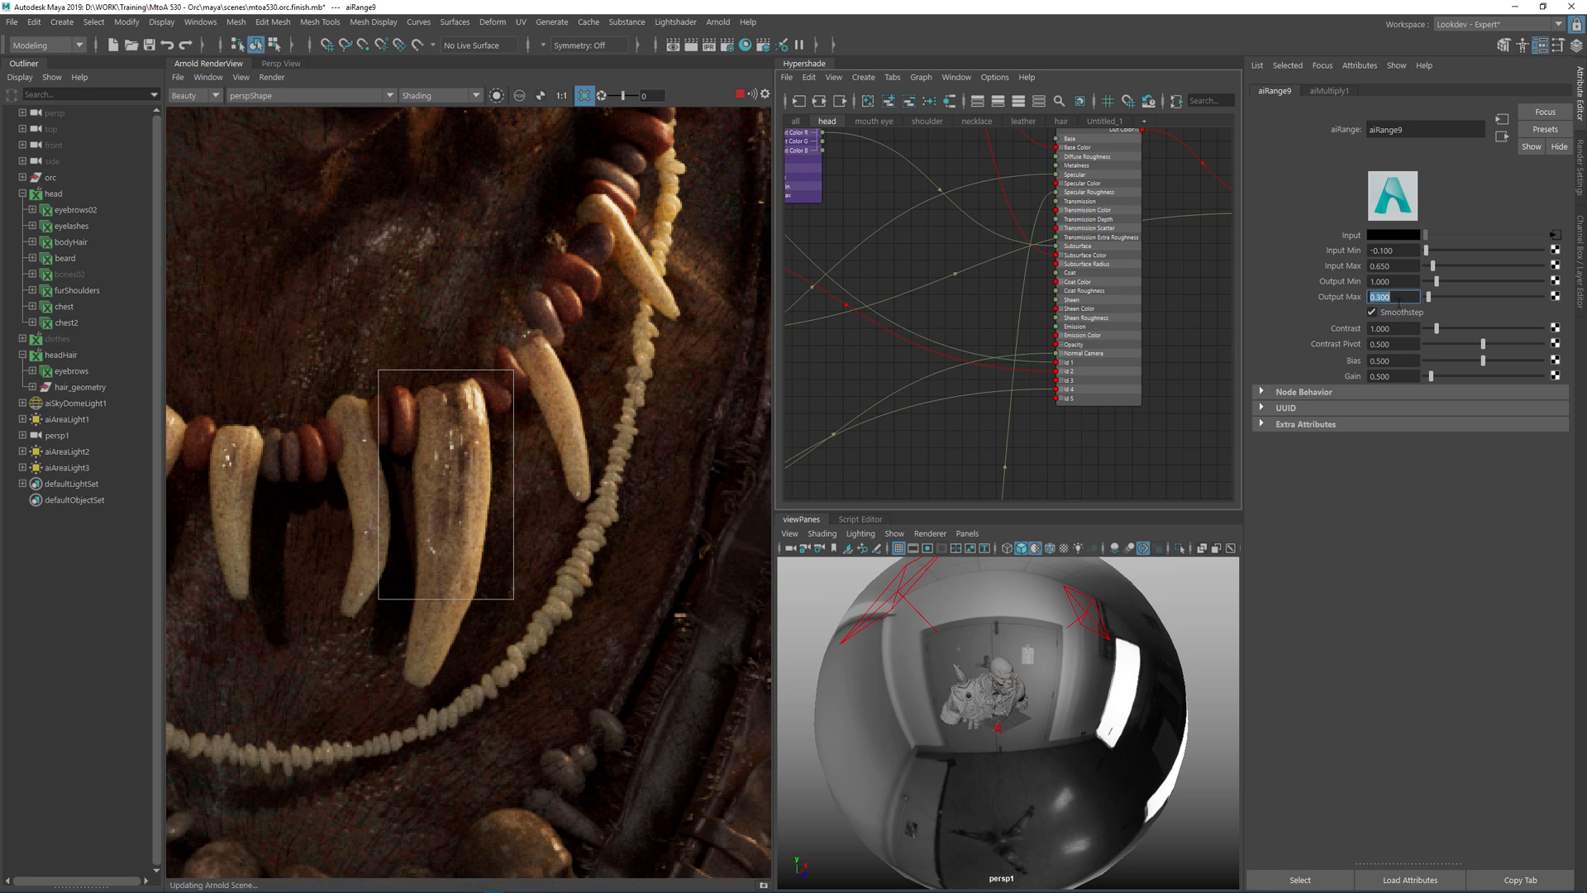
pyautogui.write('0.2')
pyautogui.press('Return')
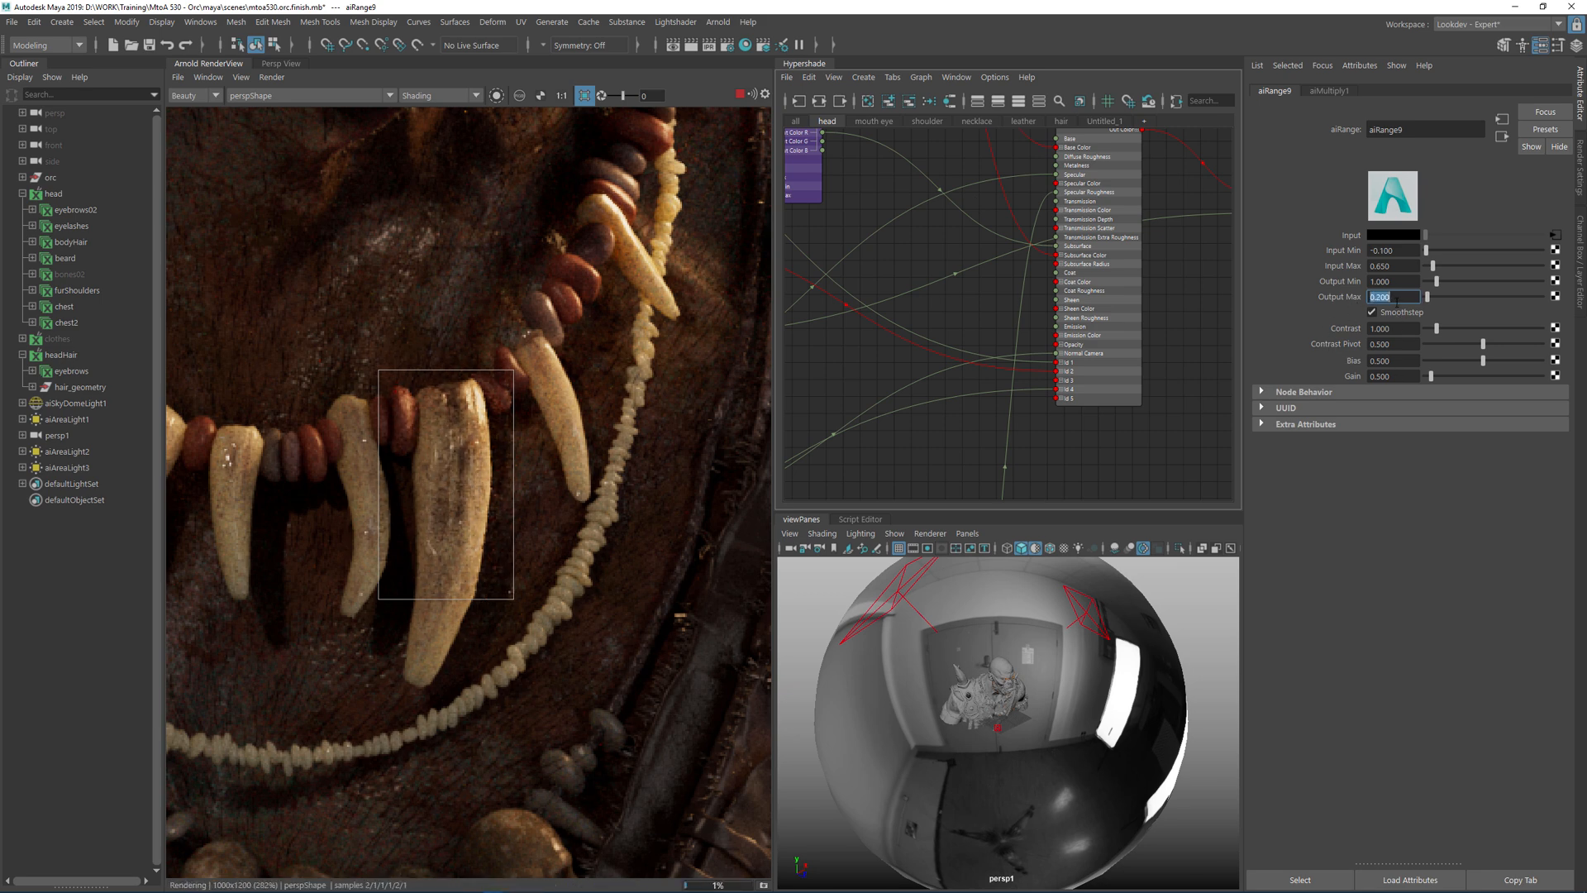
pyautogui.write('0.25')
pyautogui.press('Return')
# Move the render region over a smaller necklace tooth, the teeth in the mouth and the tusk to examine their specular roughness
pyautogui.moveTo(284, 380); pyautogui.dragTo(176, 558)
pyautogui.scroll(-1, 430, 330)
pyautogui.moveTo(458, 388); pyautogui.dragTo(451, 695, button='middle')
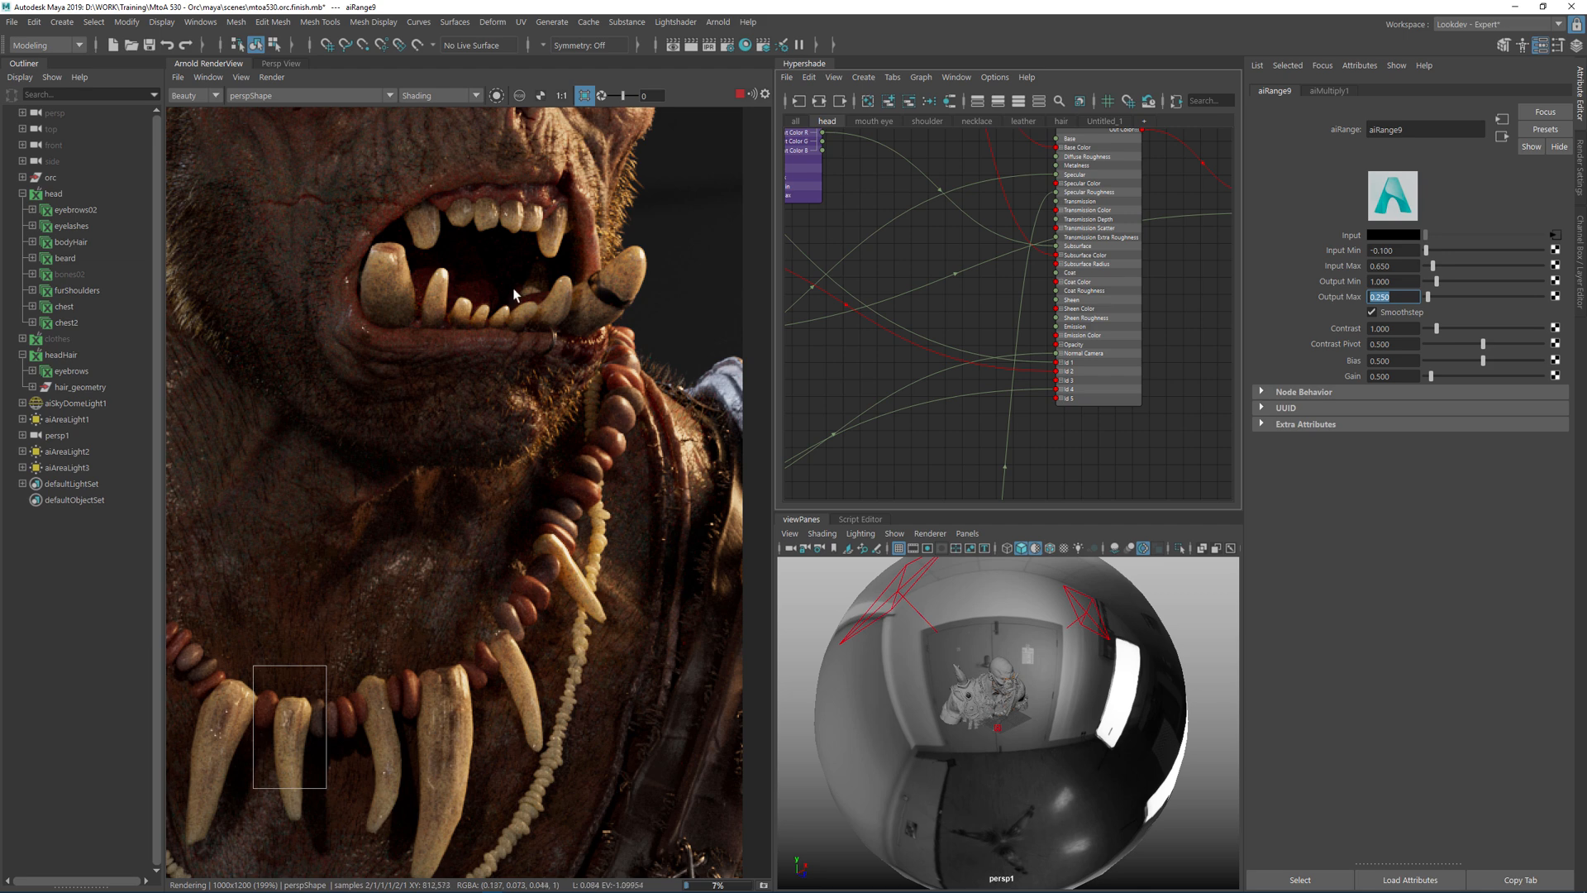
pyautogui.scroll(1, 500, 240)
pyautogui.moveTo(414, 170); pyautogui.dragTo(585, 265)
pyautogui.moveTo(298, 243); pyautogui.dragTo(444, 375)
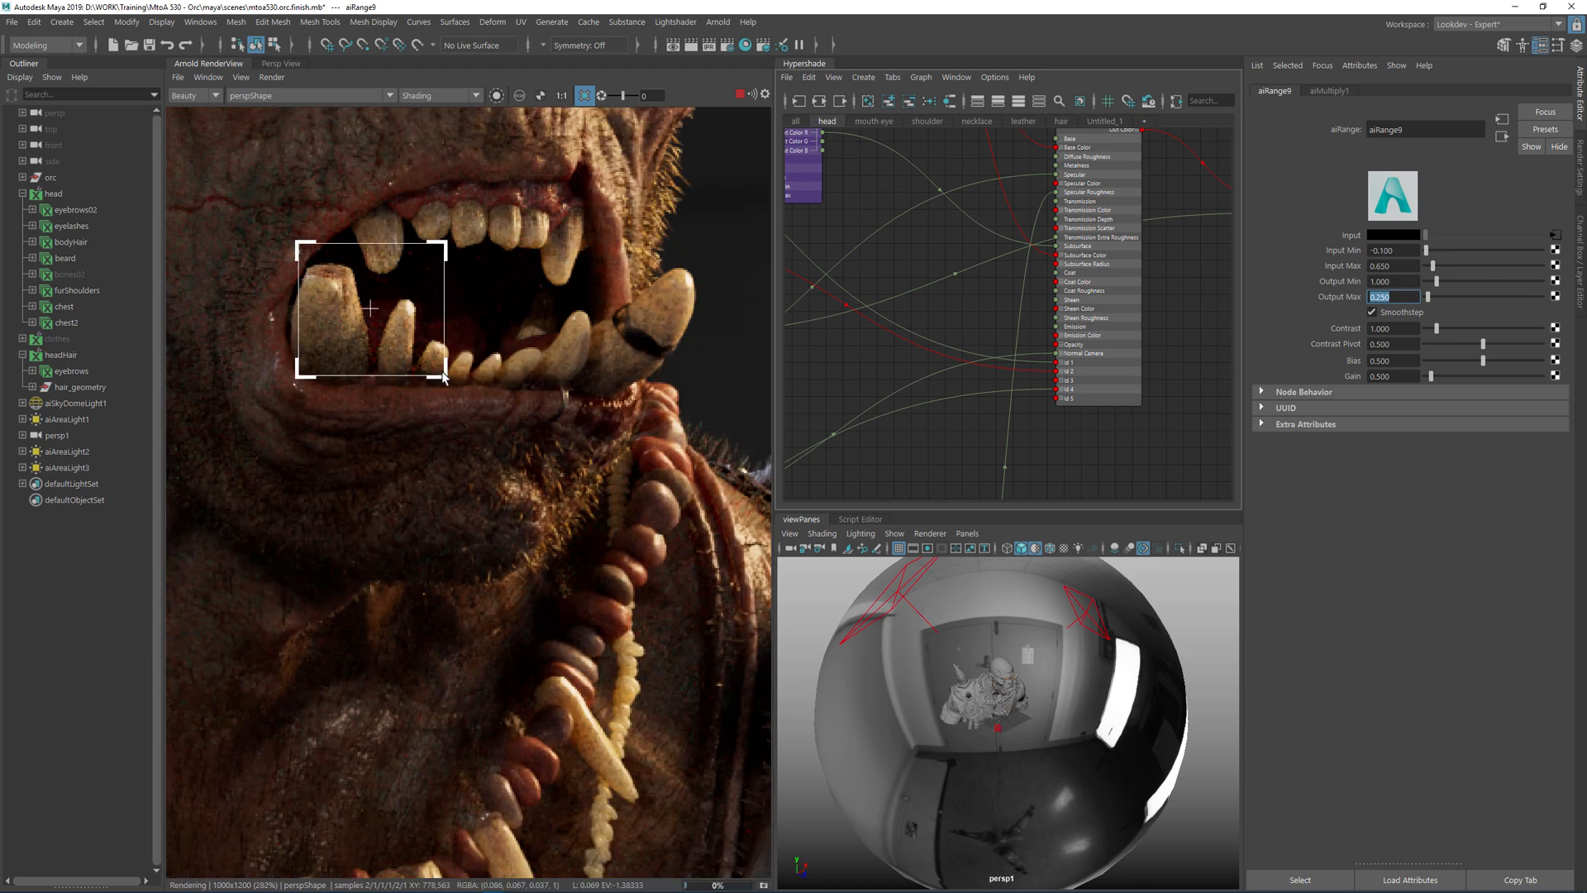
pyautogui.moveTo(581, 226); pyautogui.dragTo(747, 395)
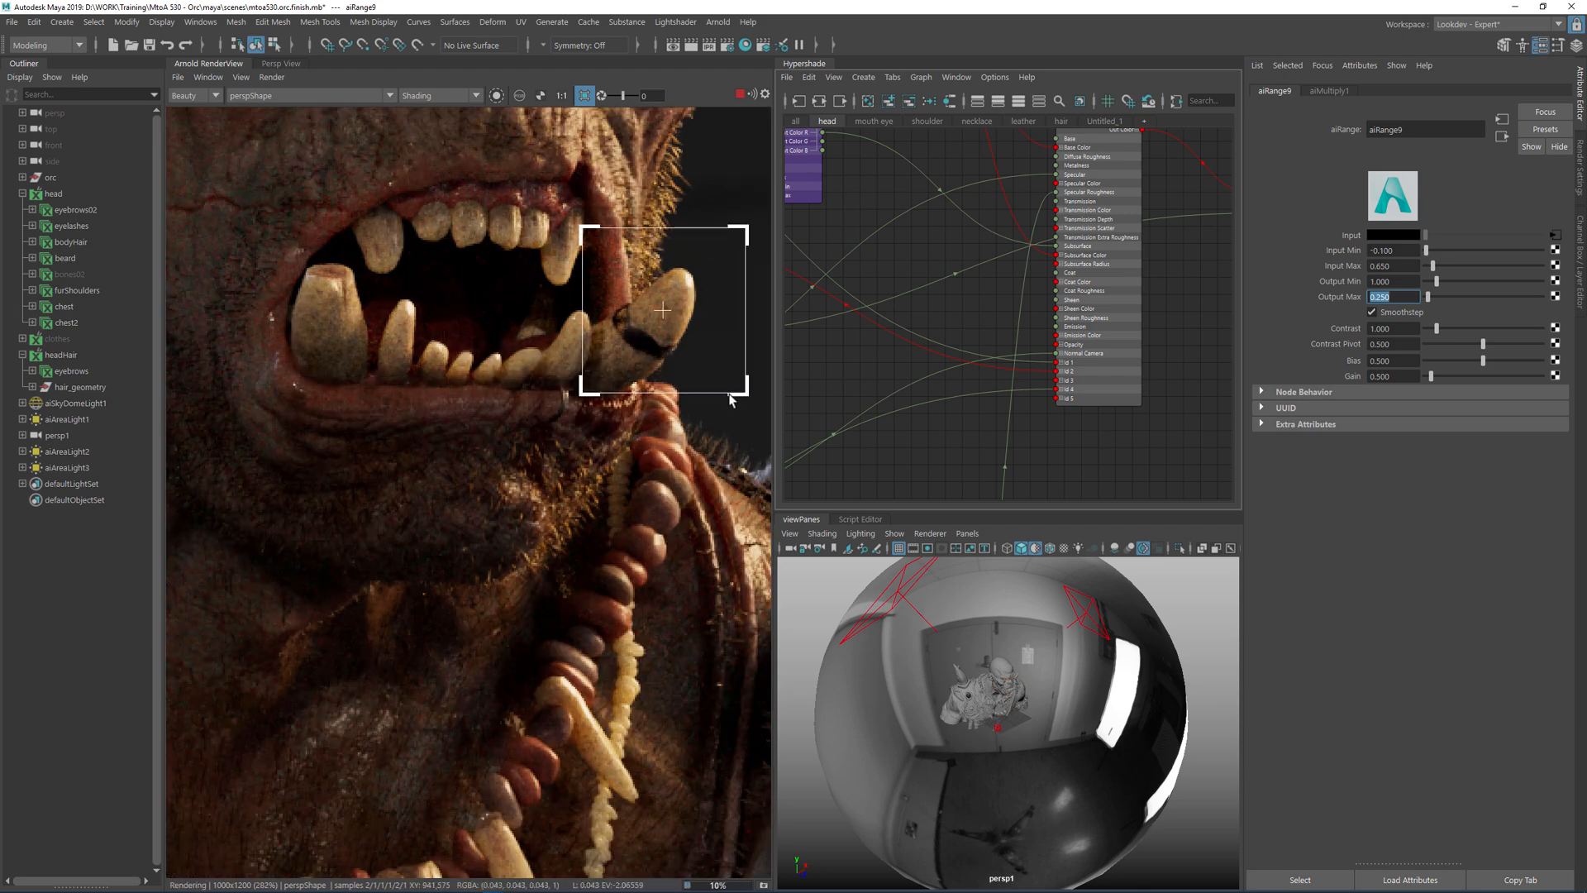
# Examine the shoulder armour and limit the render region to its horns to check their shading
pyautogui.scroll(-1, 643, 567)
pyautogui.moveTo(519, 594); pyautogui.dragTo(523, 472, button='middle')
pyautogui.moveTo(486, 349); pyautogui.dragTo(403, 292, button='middle')
pyautogui.moveTo(400, 584); pyautogui.dragTo(539, 494, button='middle')
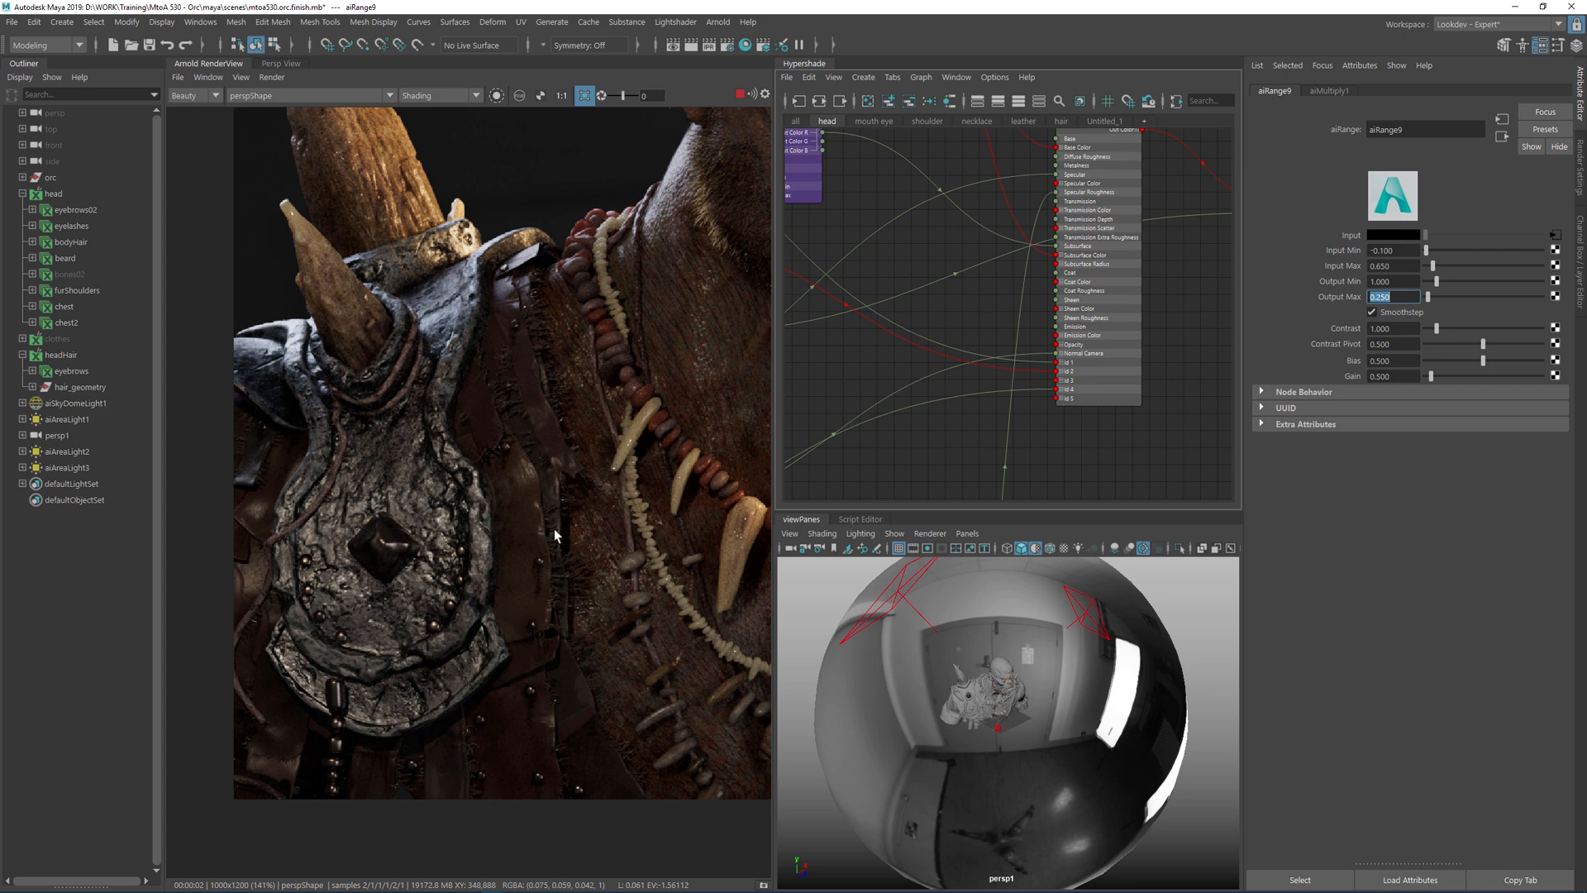
pyautogui.moveTo(605, 233); pyautogui.dragTo(590, 490, button='middle')
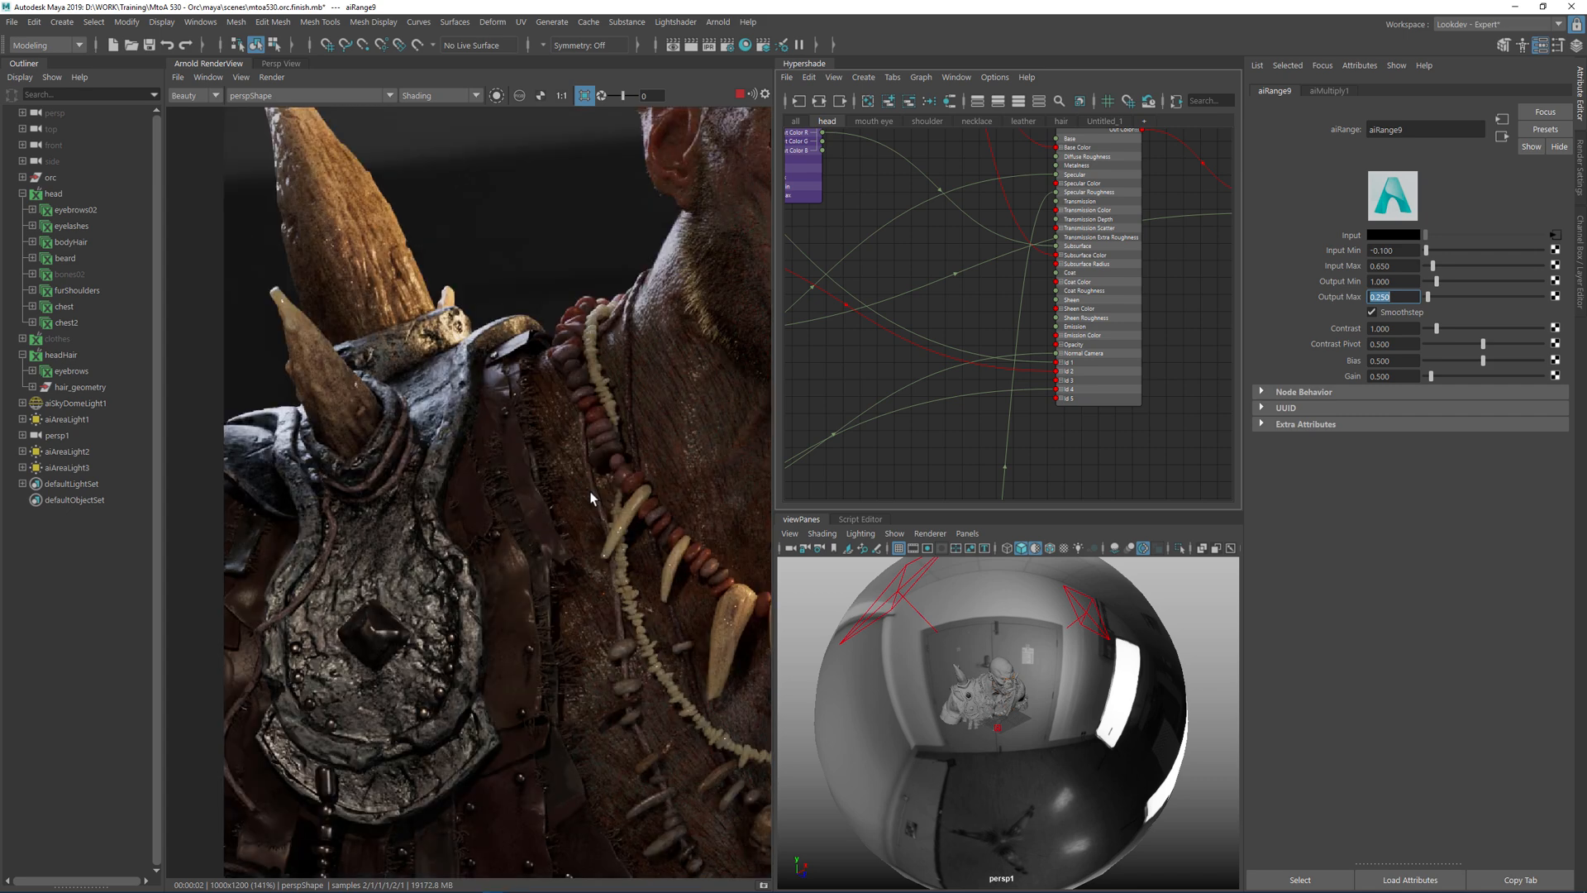
pyautogui.moveTo(298, 323); pyautogui.dragTo(425, 516)
pyautogui.moveTo(299, 326); pyautogui.dragTo(375, 448)
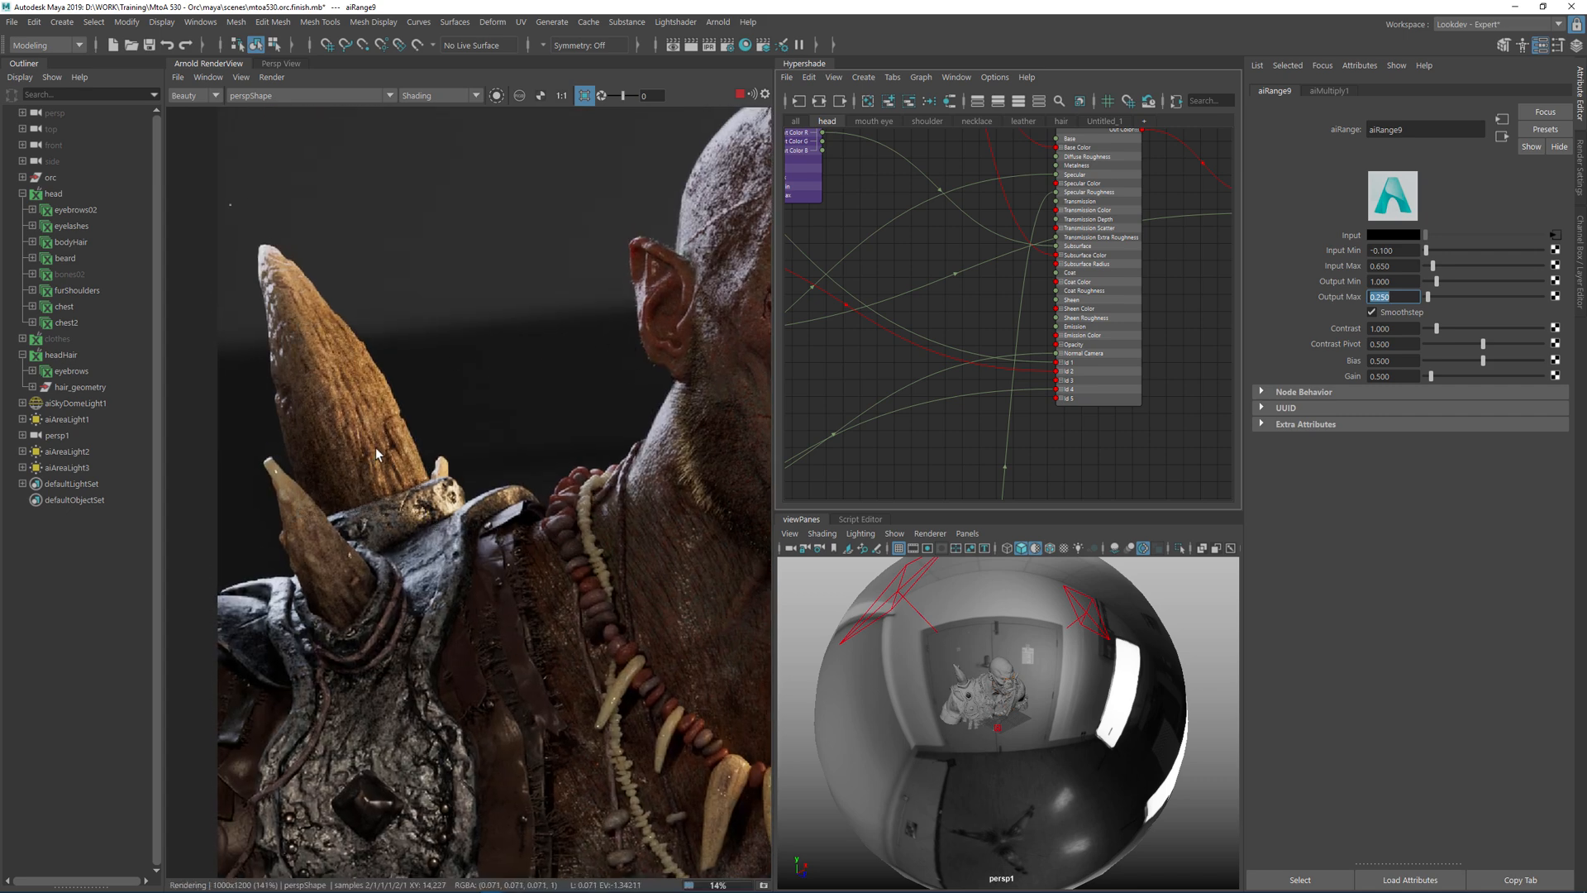
# Move the render region over the orc's ear and upper head and examine the overall look of the face and necklace
pyautogui.moveTo(757, 281); pyautogui.dragTo(552, 366, button='middle')
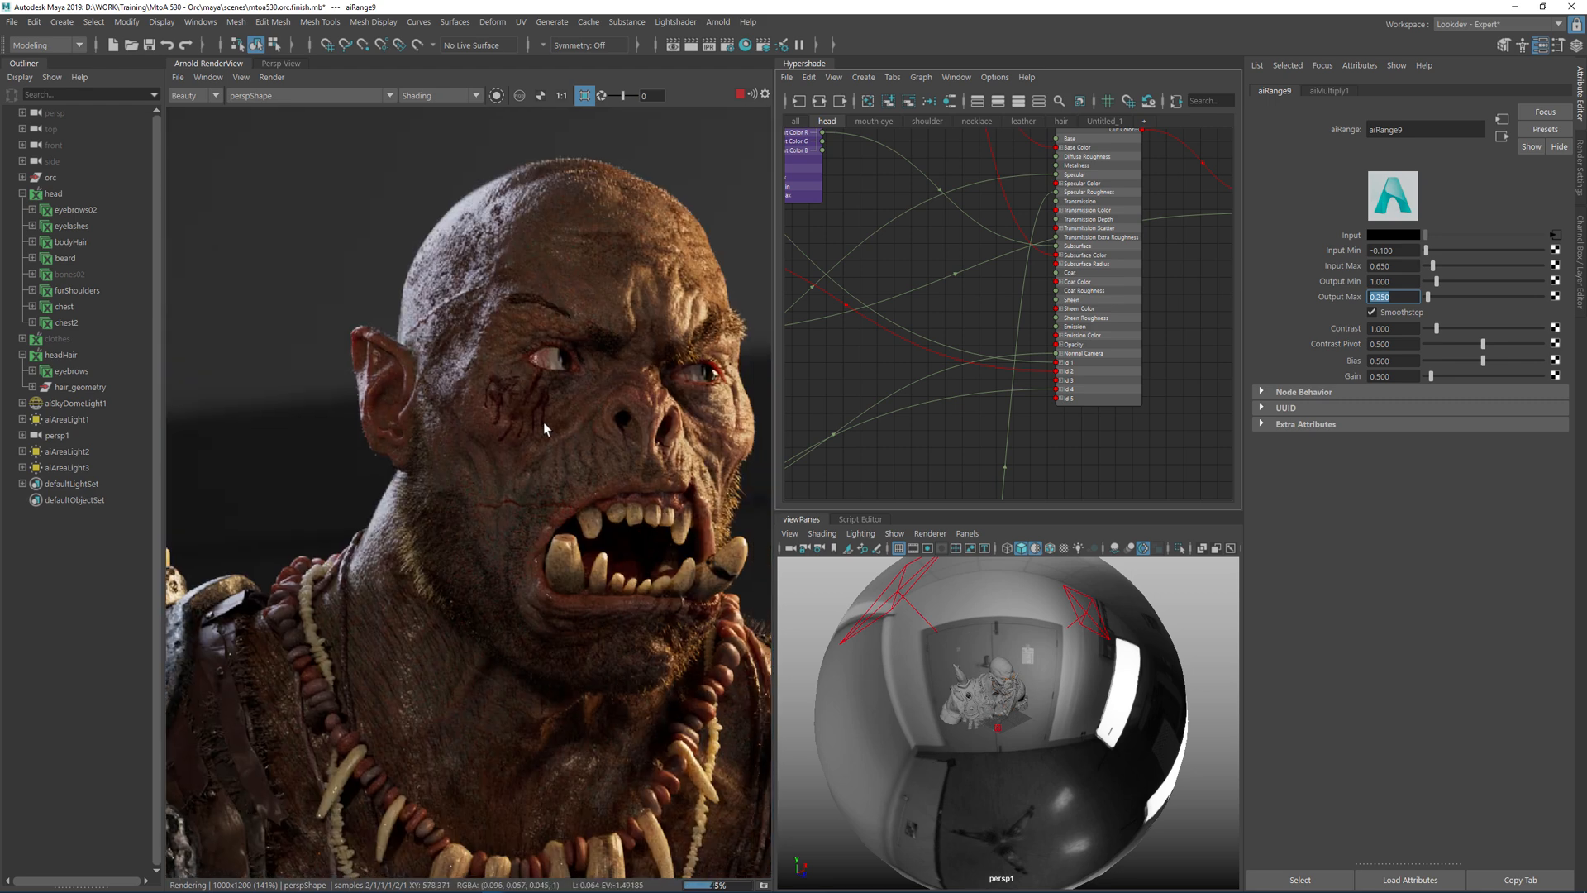
pyautogui.moveTo(483, 415); pyautogui.dragTo(369, 341, button='middle')
pyautogui.moveTo(320, 236); pyautogui.dragTo(167, 434)
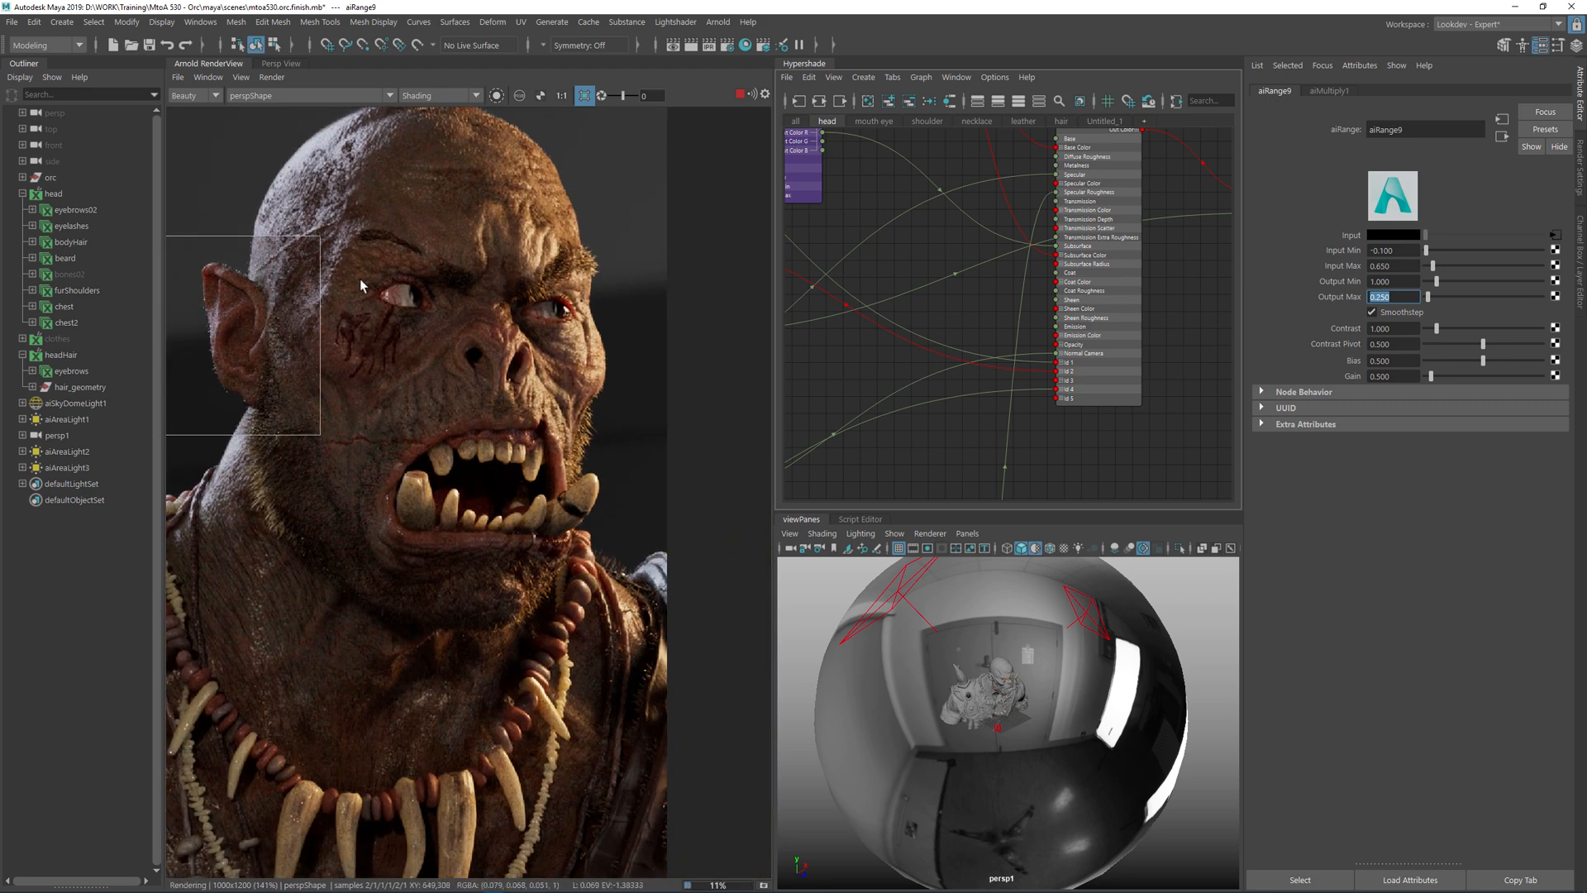
pyautogui.moveTo(455, 331); pyautogui.dragTo(222, 132)
pyautogui.moveTo(500, 217); pyautogui.dragTo(499, 357, button='middle')
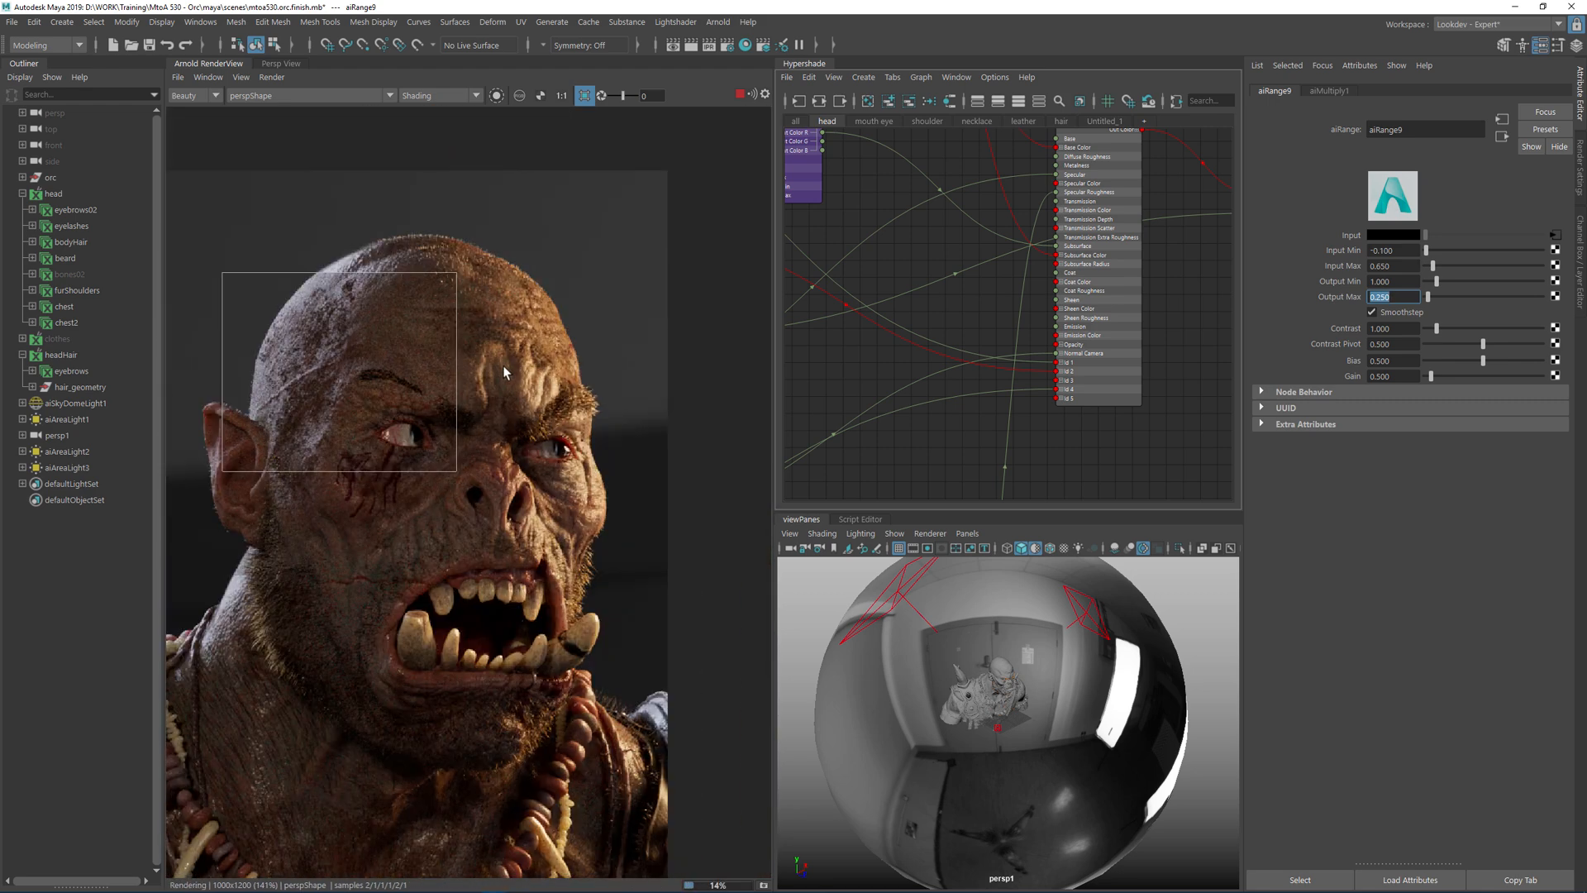
pyautogui.moveTo(580, 577); pyautogui.dragTo(510, 343, button='middle')
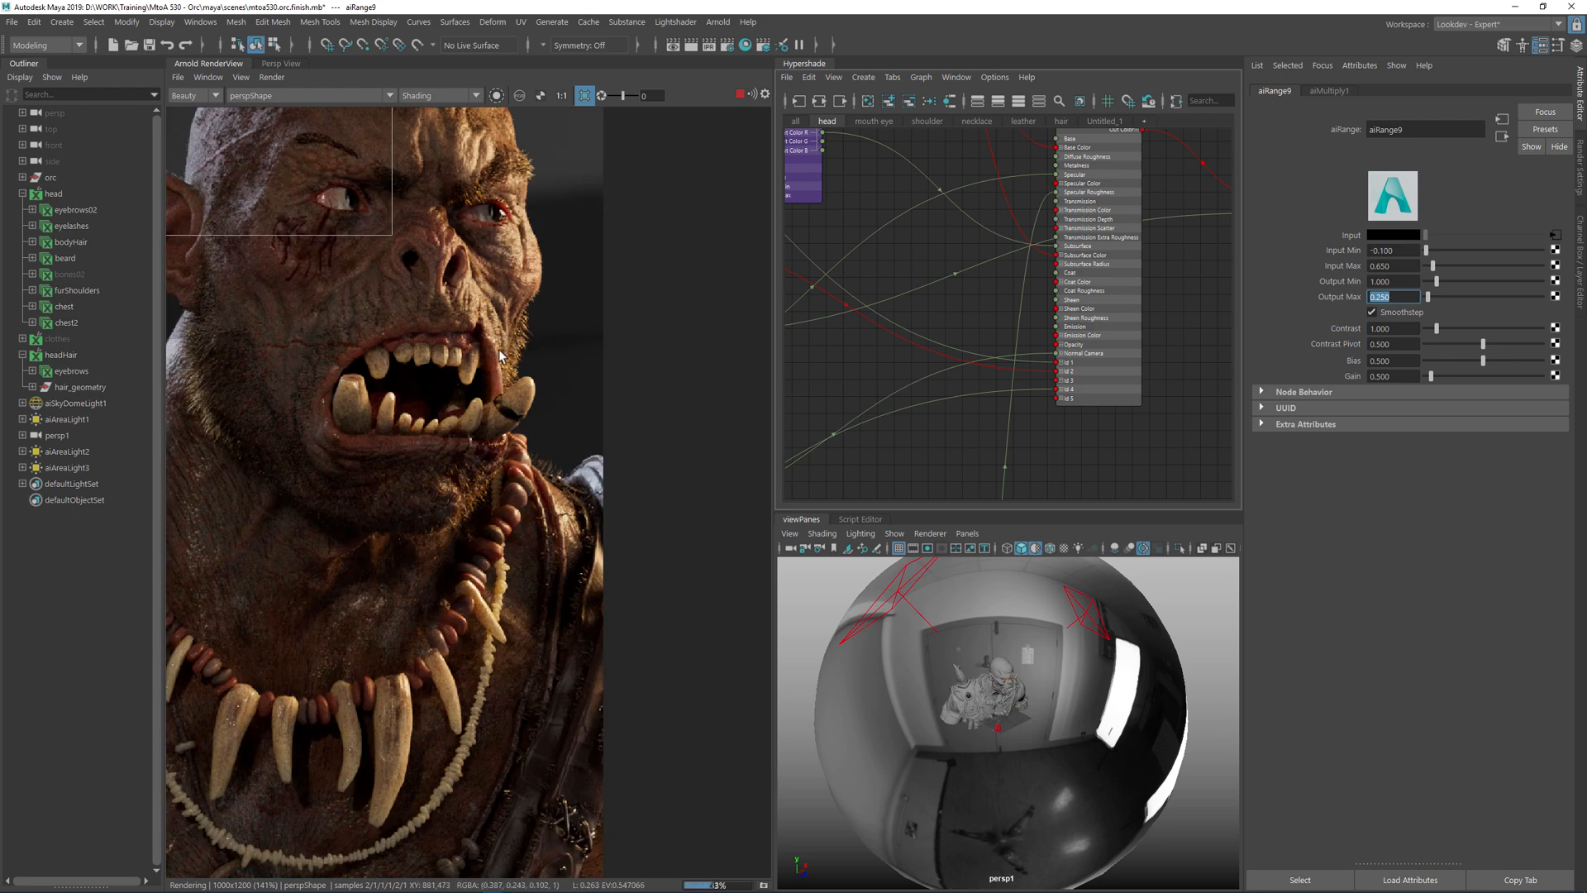
pyautogui.scroll(-1, 510, 347)
pyautogui.moveTo(381, 372); pyautogui.dragTo(493, 417, button='middle')
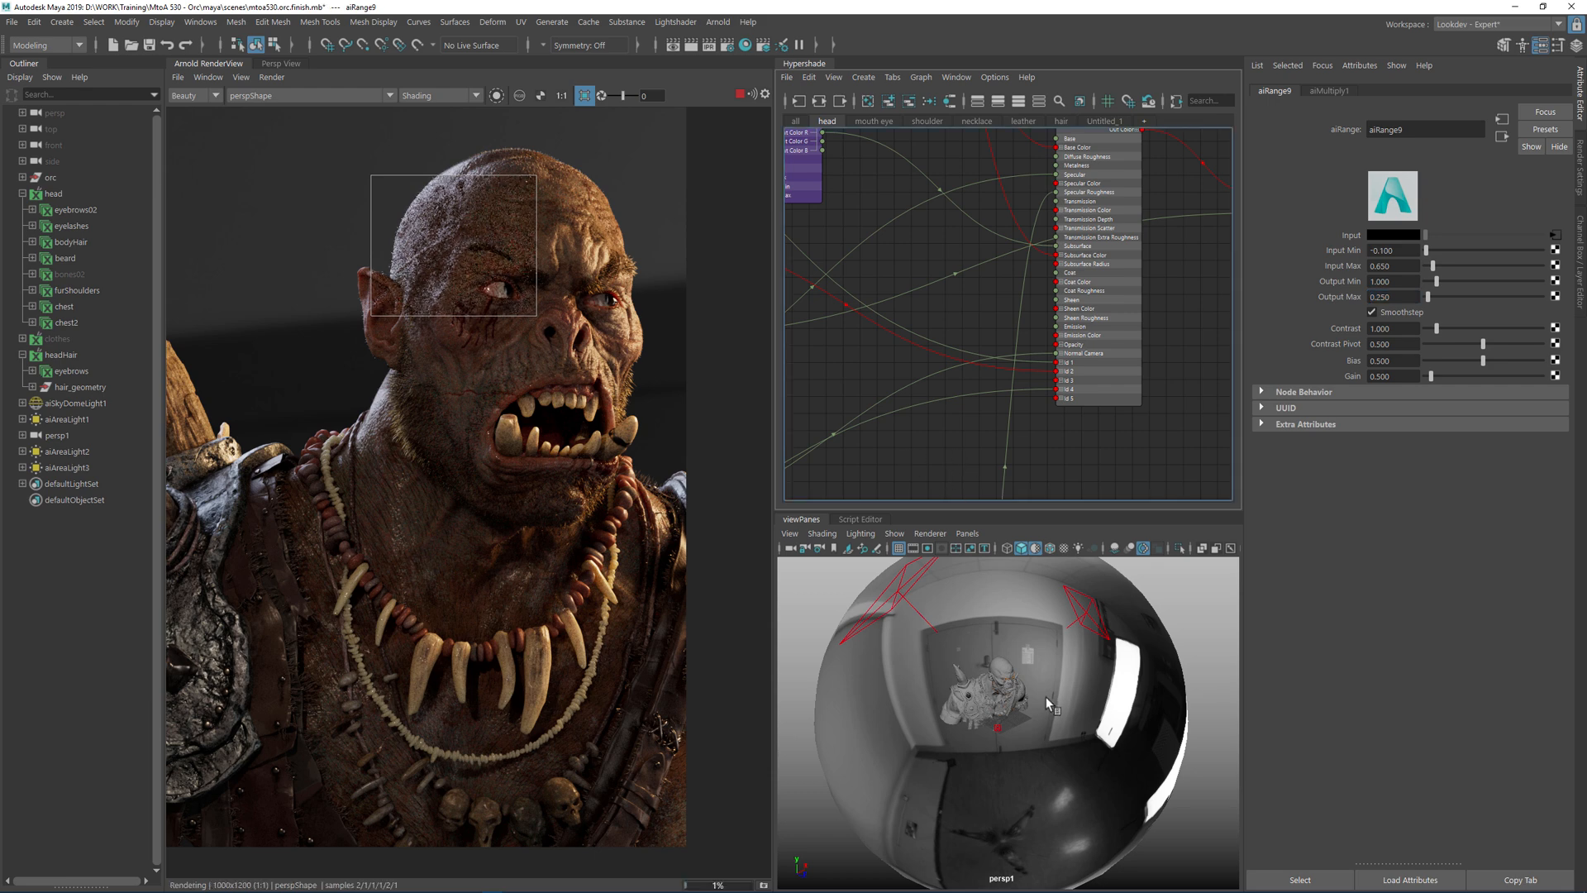
# Save the scene and pause the Arnold RenderView's live scene updates
pyautogui.keyDown('alt'); pyautogui.moveTo(1005, 693); pyautogui.dragTo(1014, 691); pyautogui.keyUp('alt')
pyautogui.hotkey('ctrl', 's')
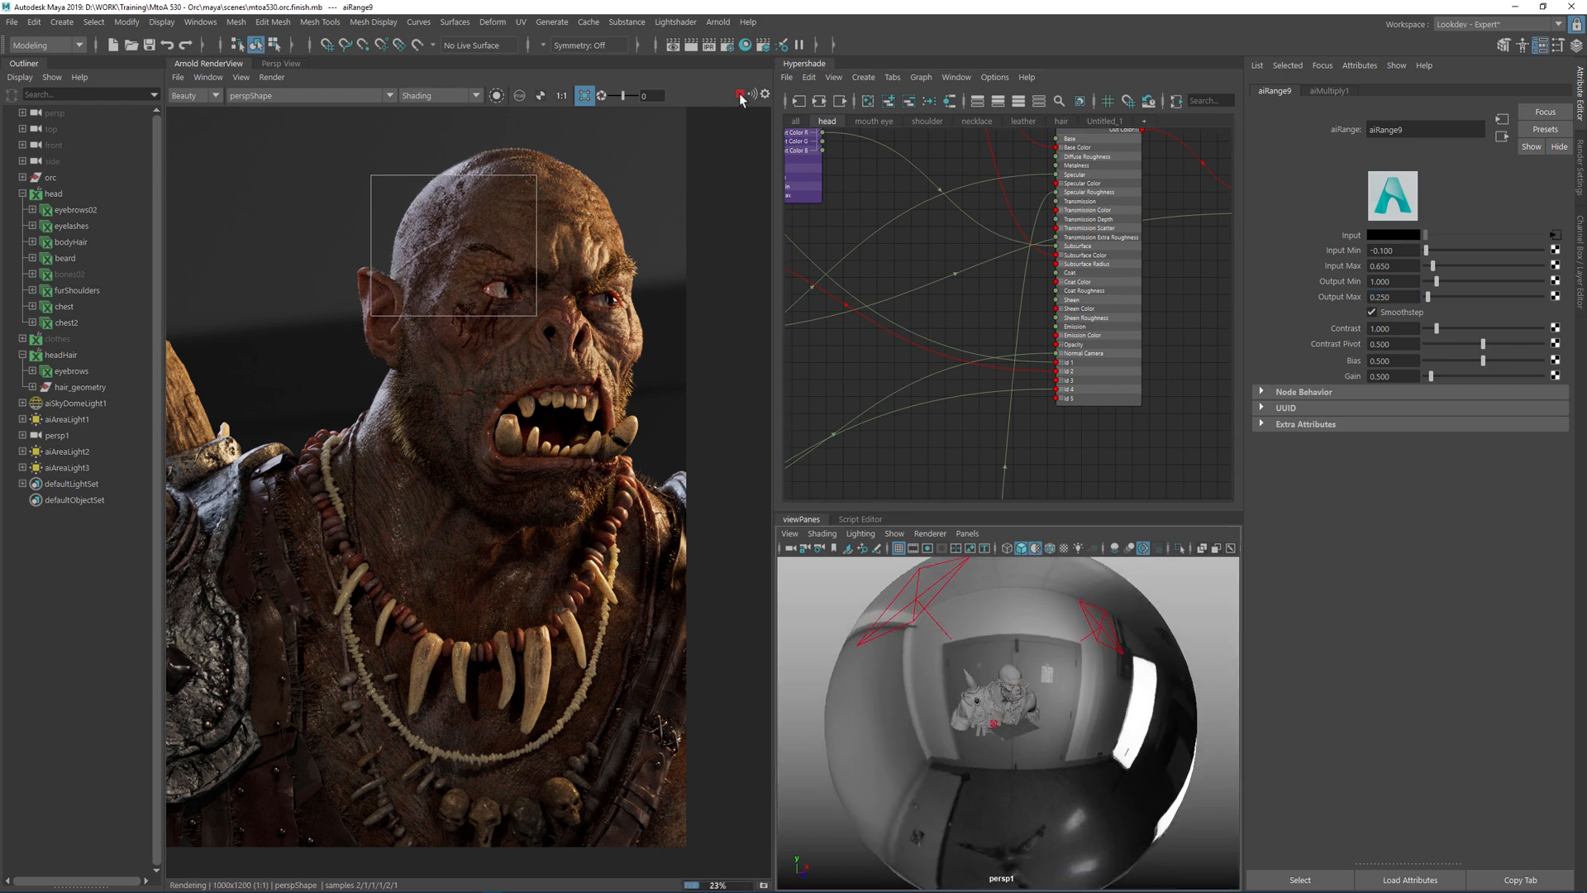
pyautogui.click(753, 94)
pyautogui.keyDown('alt'); pyautogui.moveTo(1073, 737); pyautogui.dragTo(1141, 729, button='right'); pyautogui.keyUp('alt')
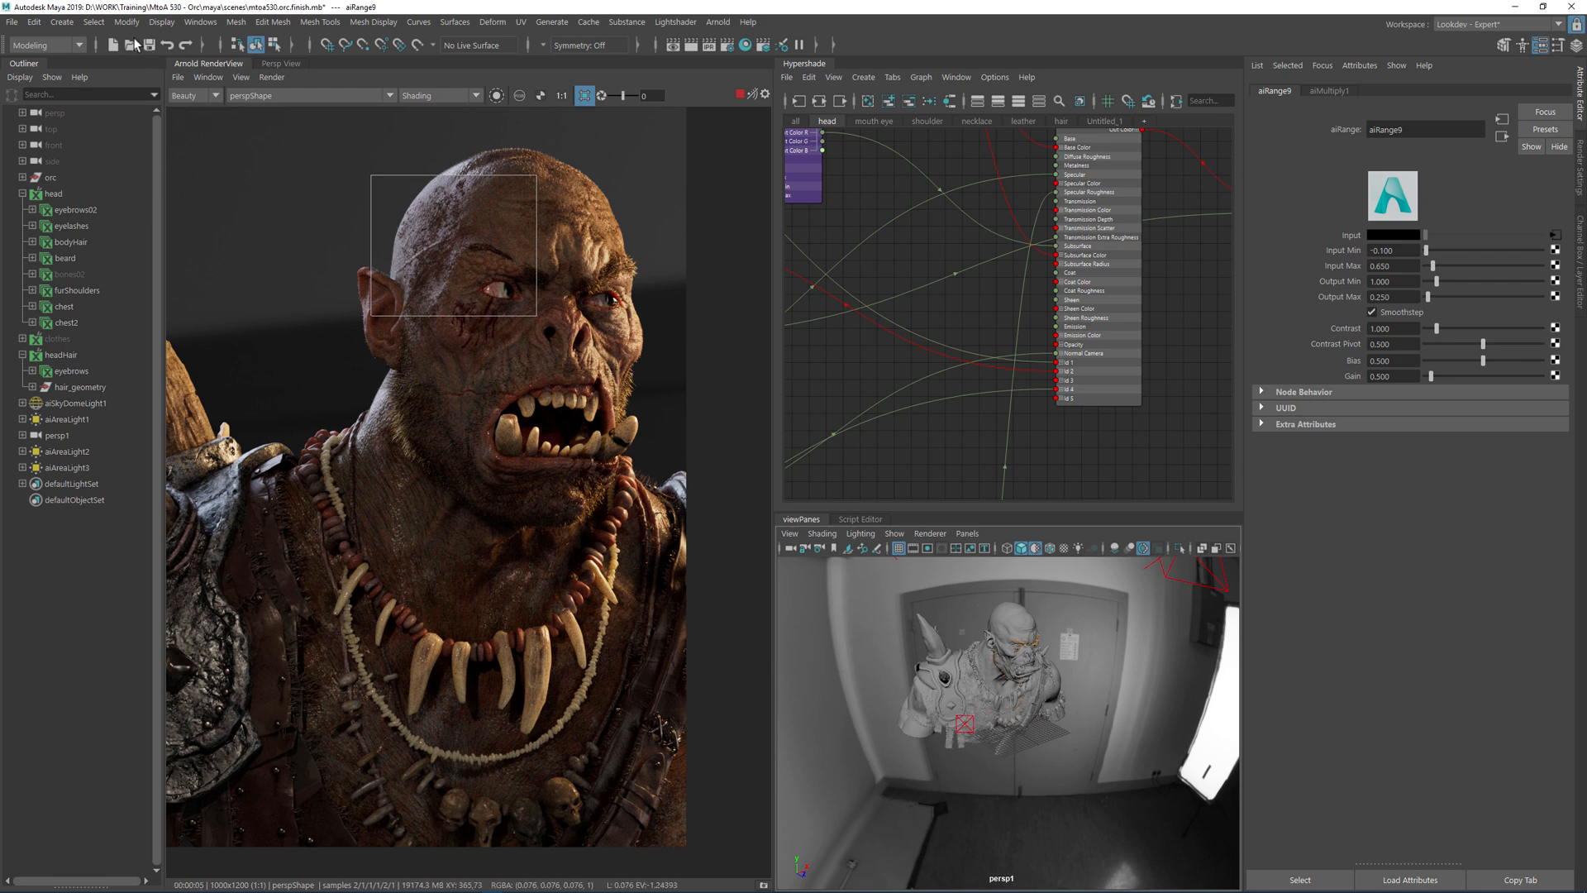
# Create a locator and snap it from the origin onto the orc's eye
pyautogui.click(62, 22)
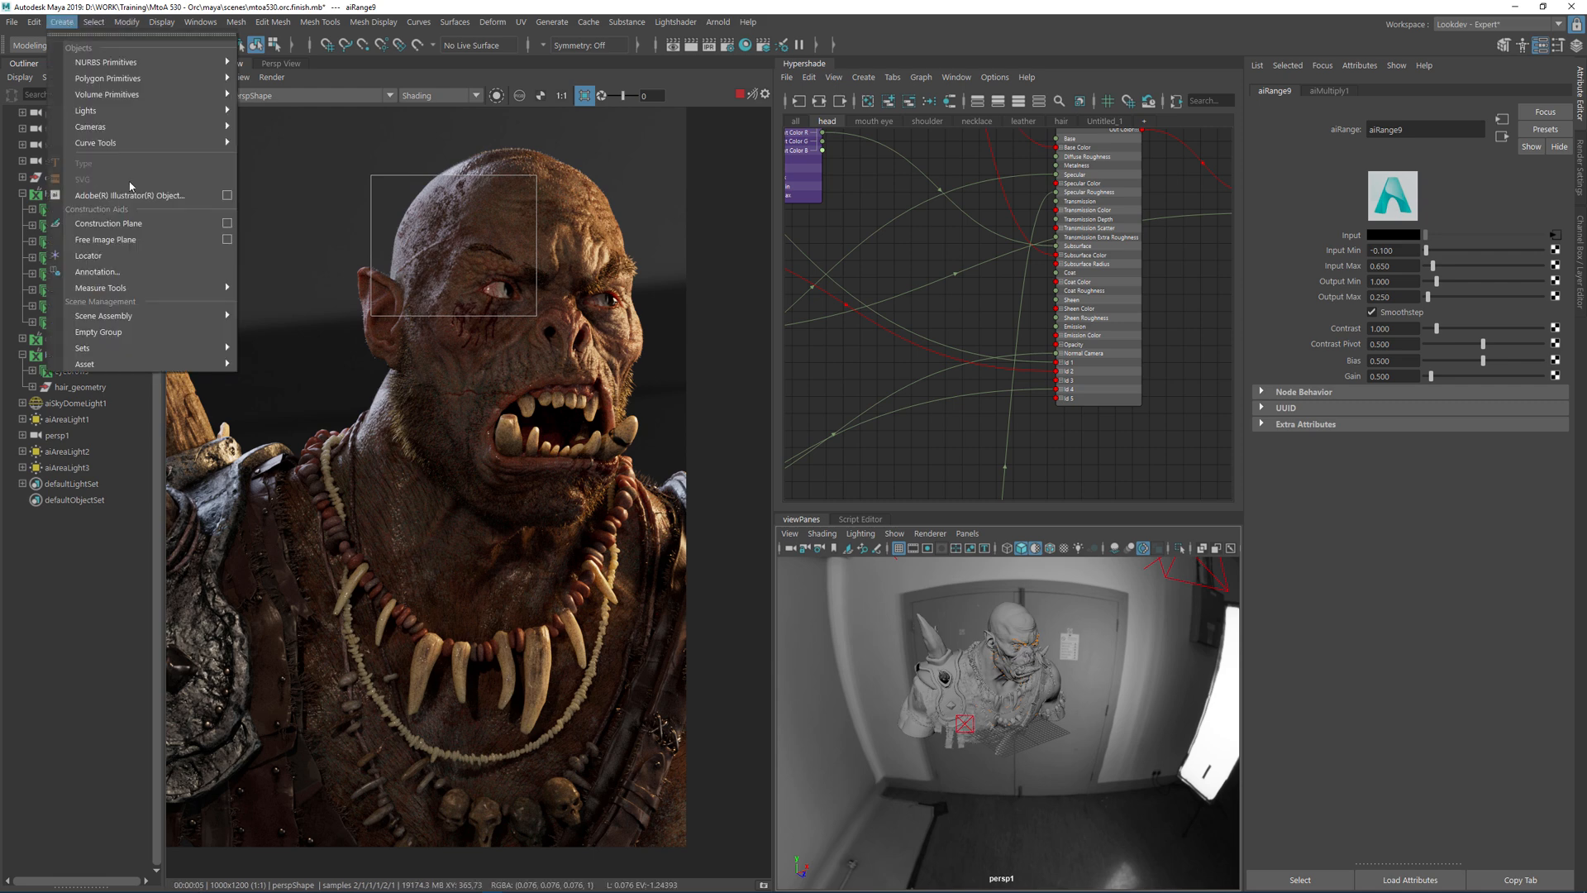
pyautogui.click(103, 257)
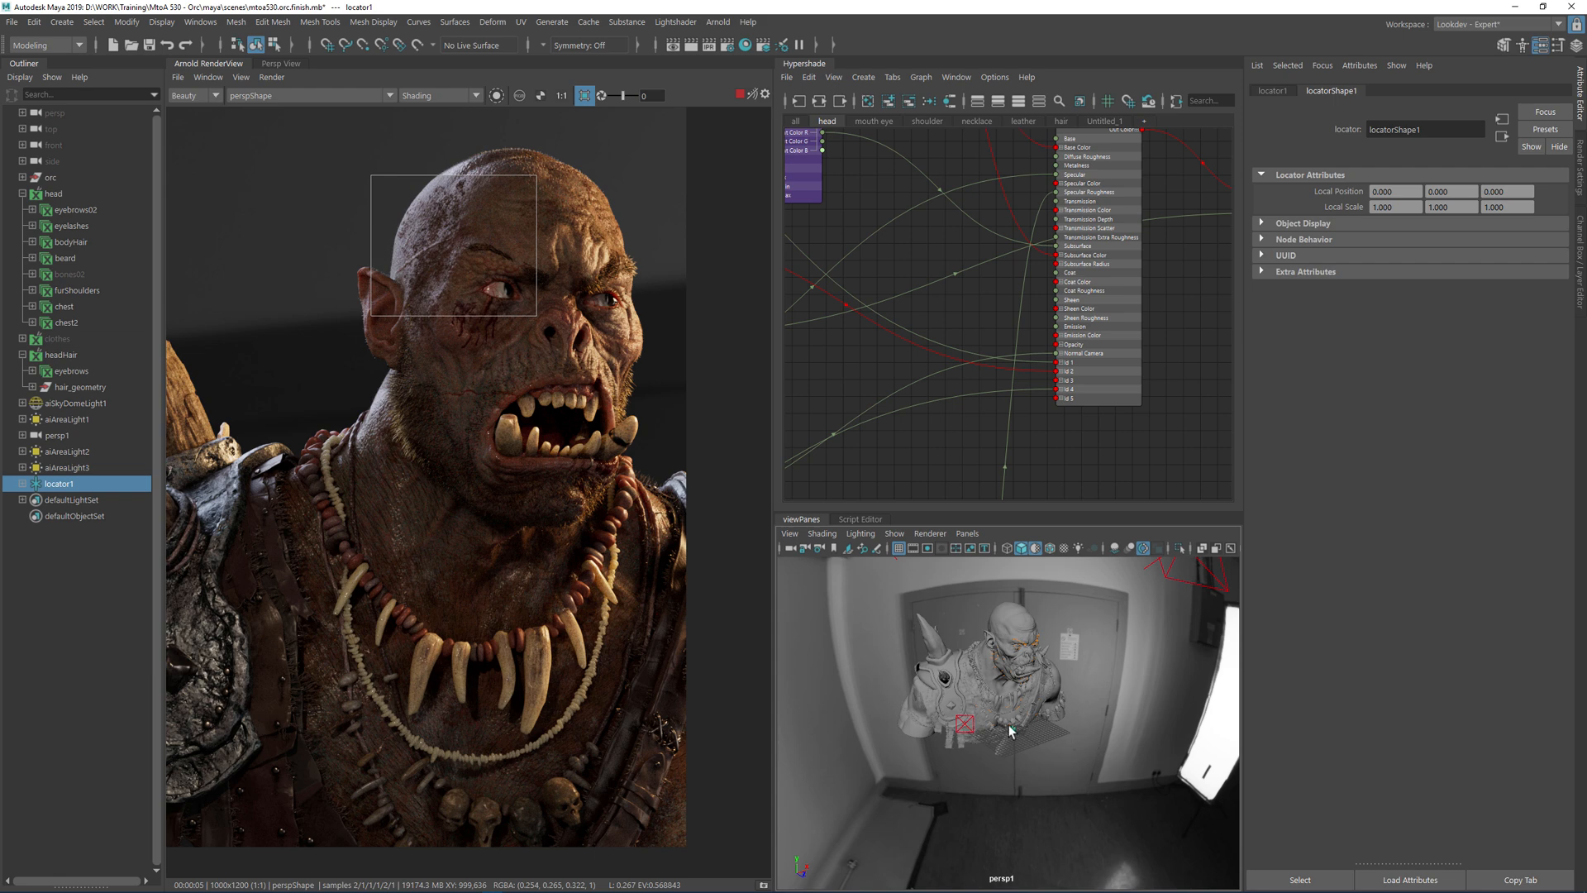
pyautogui.press('w')
pyautogui.press('f')
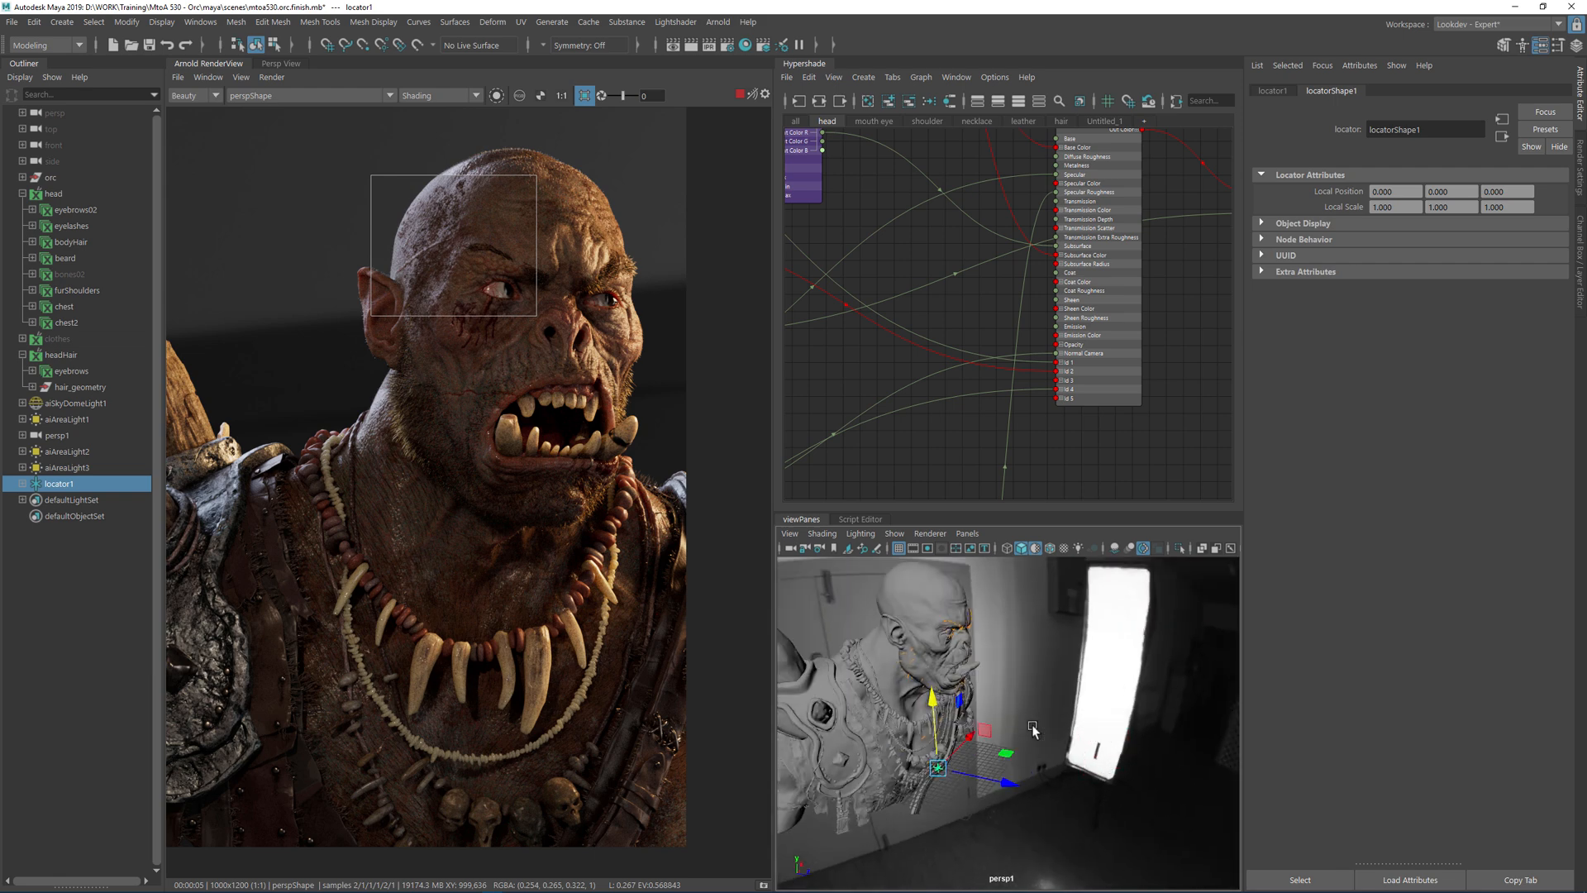
pyautogui.press('v')
pyautogui.press('d')
pyautogui.moveTo(1015, 771); pyautogui.dragTo(1010, 650, button='middle')
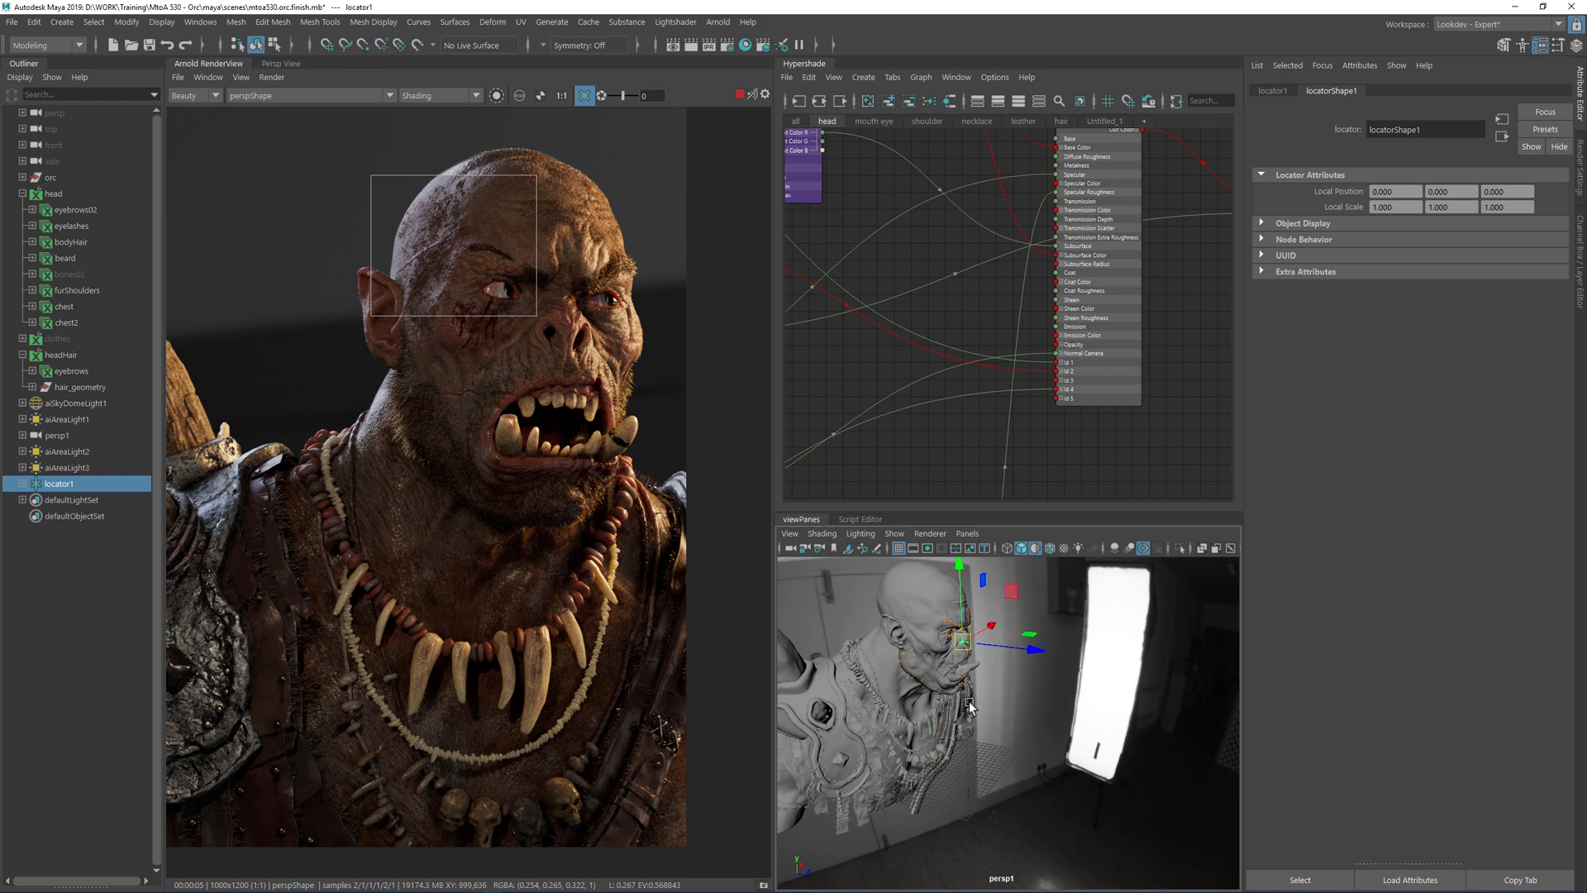
# Fine-tune the locator's position so it sits at the front of the orc's eyeball
pyautogui.press('f')
pyautogui.scroll(-3, 1049, 673)
pyautogui.keyDown('alt'); pyautogui.moveTo(1008, 662); pyautogui.dragTo(1064, 672); pyautogui.keyUp('alt')
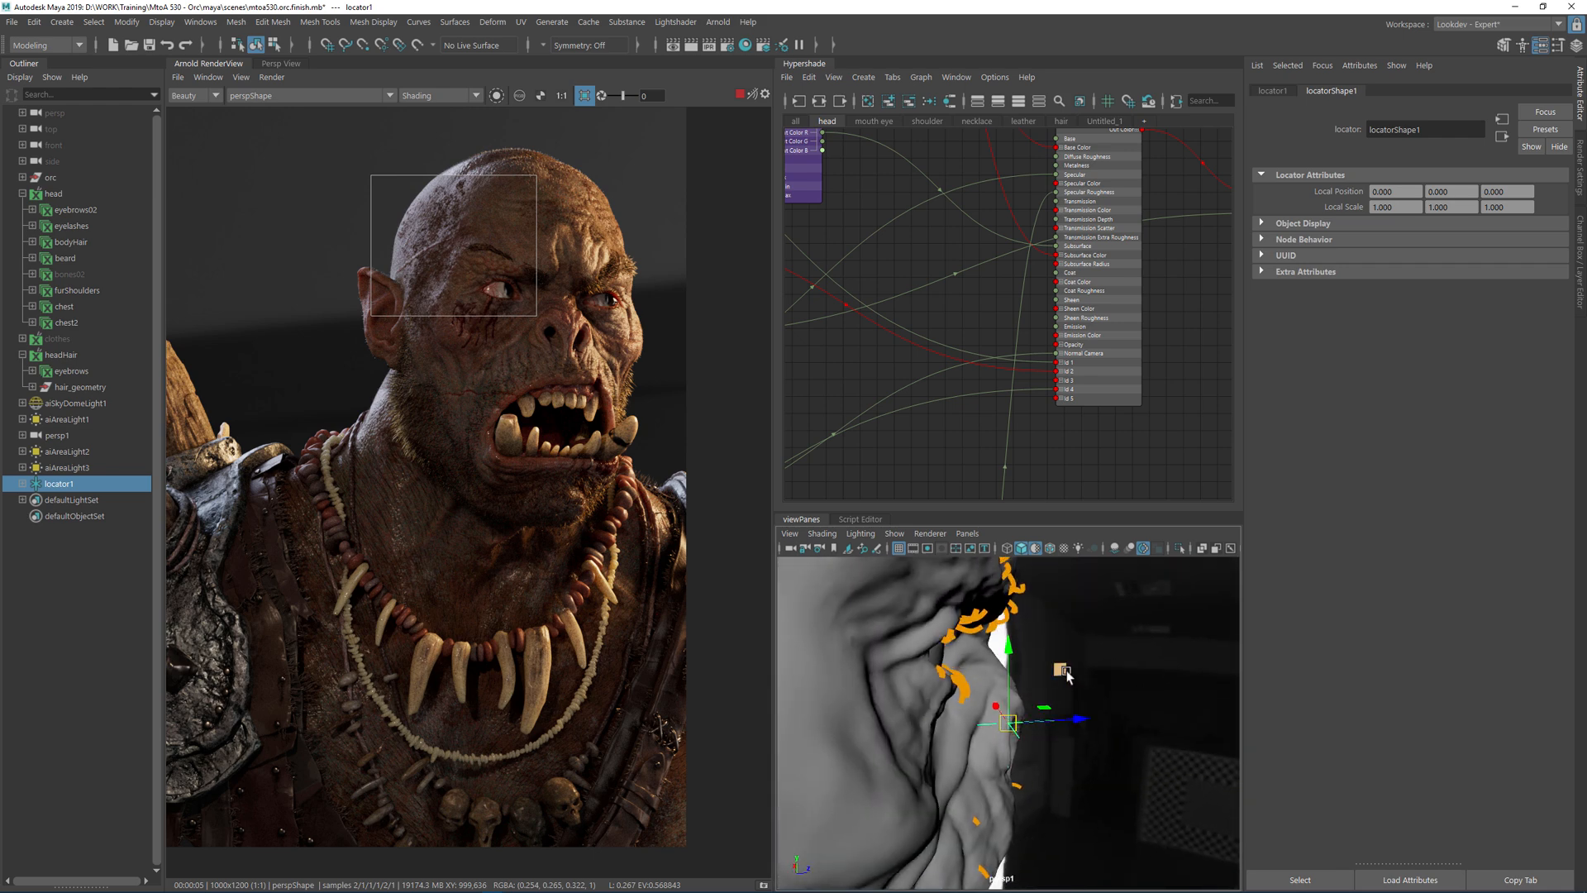
pyautogui.keyDown('alt'); pyautogui.moveTo(943, 603); pyautogui.dragTo(980, 636); pyautogui.keyUp('alt')
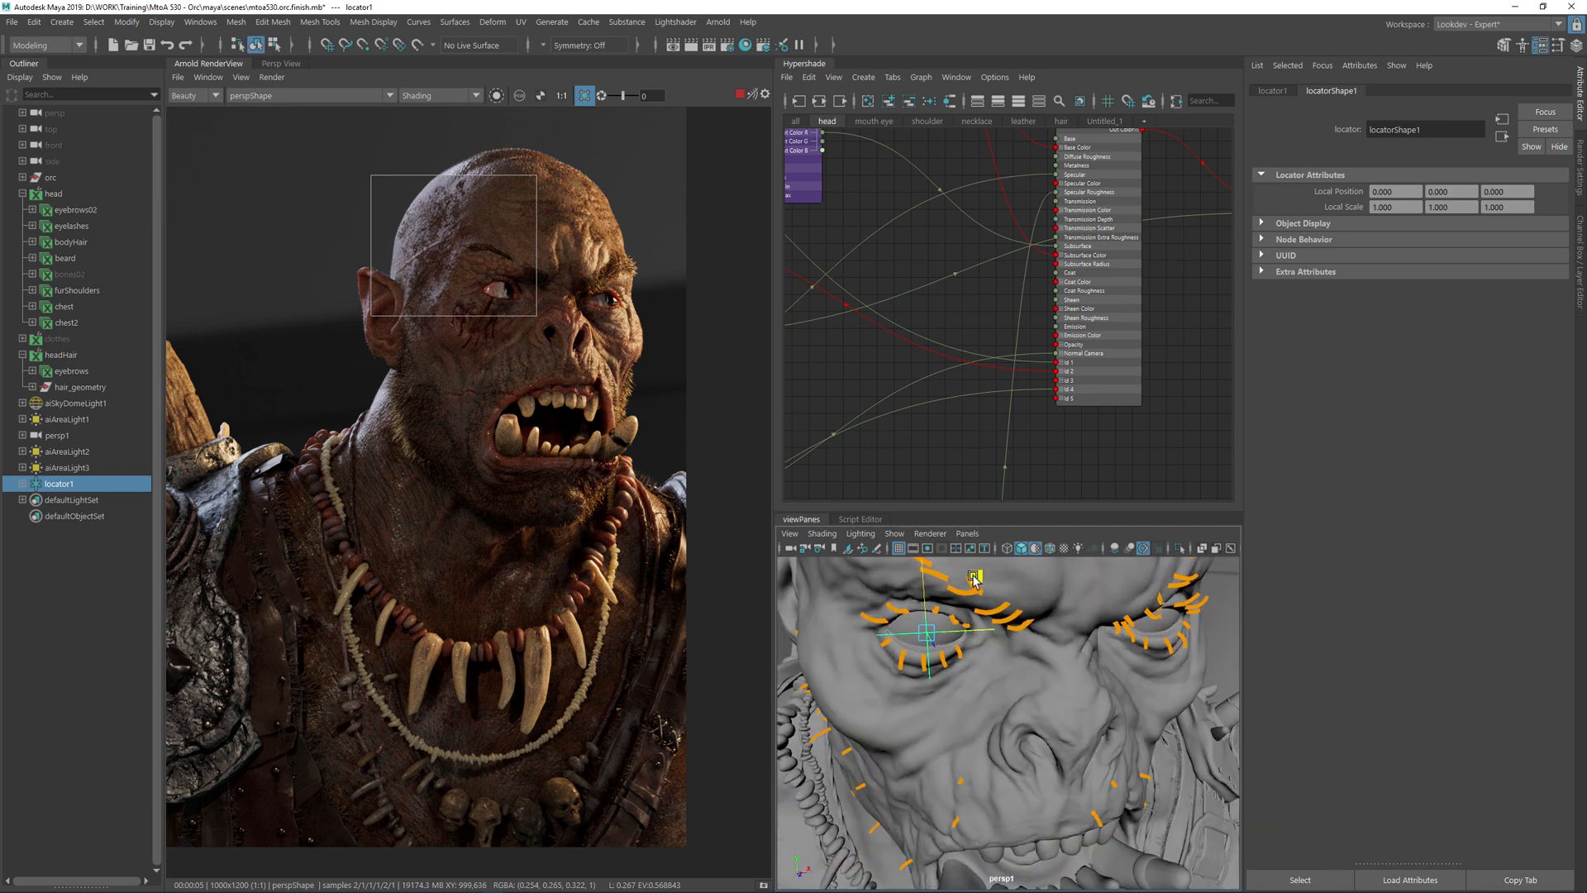
pyautogui.moveTo(976, 577); pyautogui.dragTo(859, 657)
pyautogui.keyDown('alt'); pyautogui.moveTo(847, 679); pyautogui.dragTo(882, 704); pyautogui.keyUp('alt')
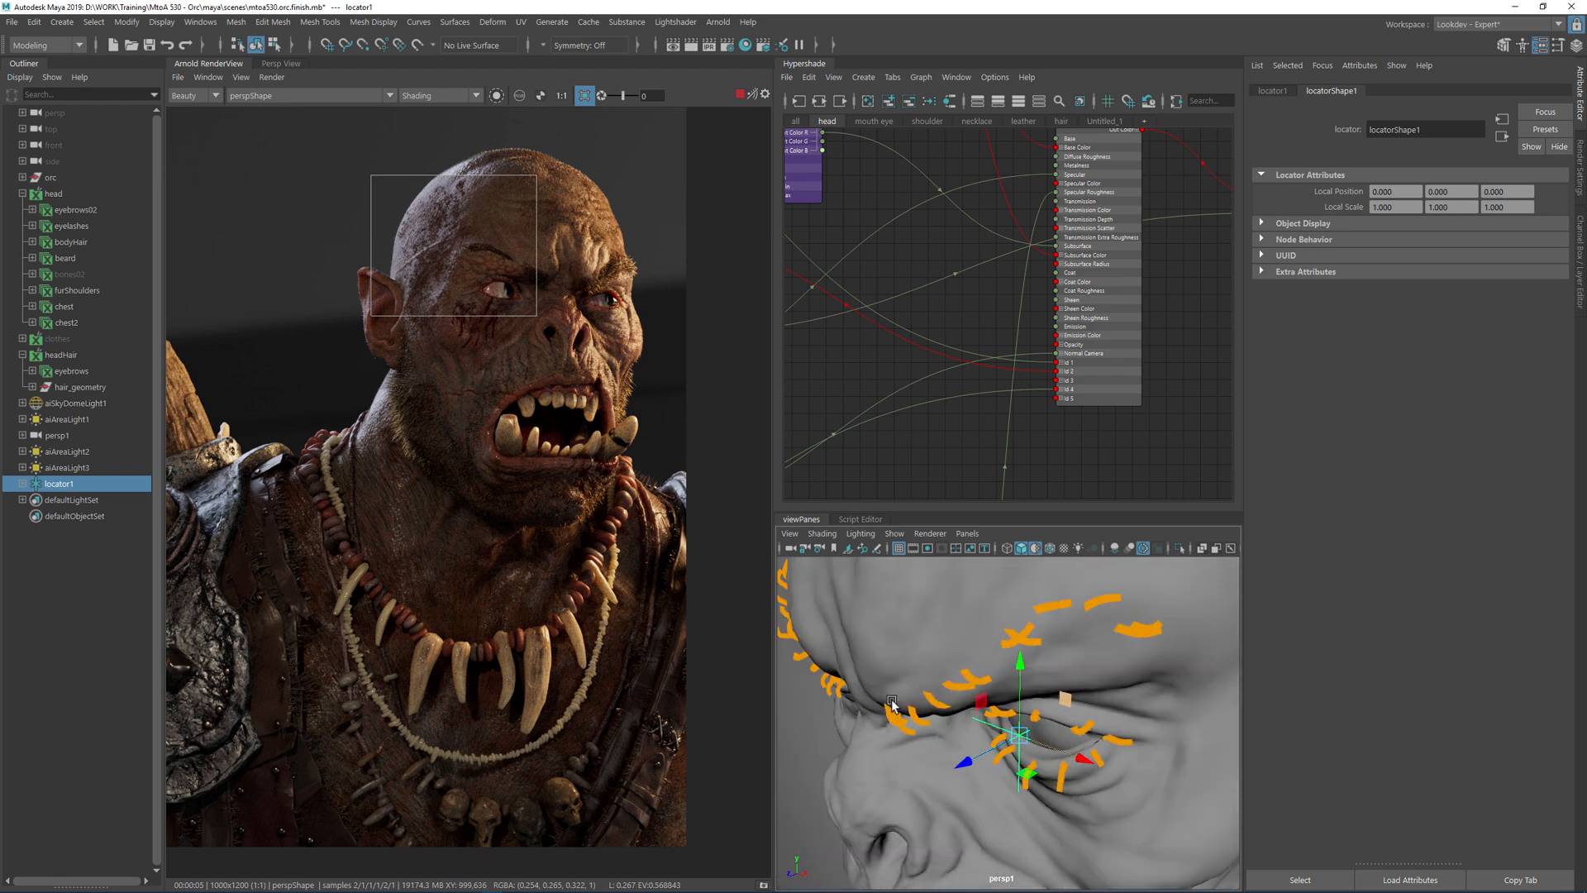
pyautogui.moveTo(1034, 774); pyautogui.dragTo(1068, 780)
pyautogui.moveTo(1057, 670); pyautogui.dragTo(1060, 665)
# Turn on the Object Details heads-up display and view the distance from the camera to the locator
pyautogui.keyDown('alt'); pyautogui.moveTo(1060, 664); pyautogui.dragTo(934, 674, button='right'); pyautogui.keyUp('alt')
pyautogui.keyDown('alt'); pyautogui.moveTo(934, 674); pyautogui.dragTo(1006, 679); pyautogui.keyUp('alt')
pyautogui.press('a')
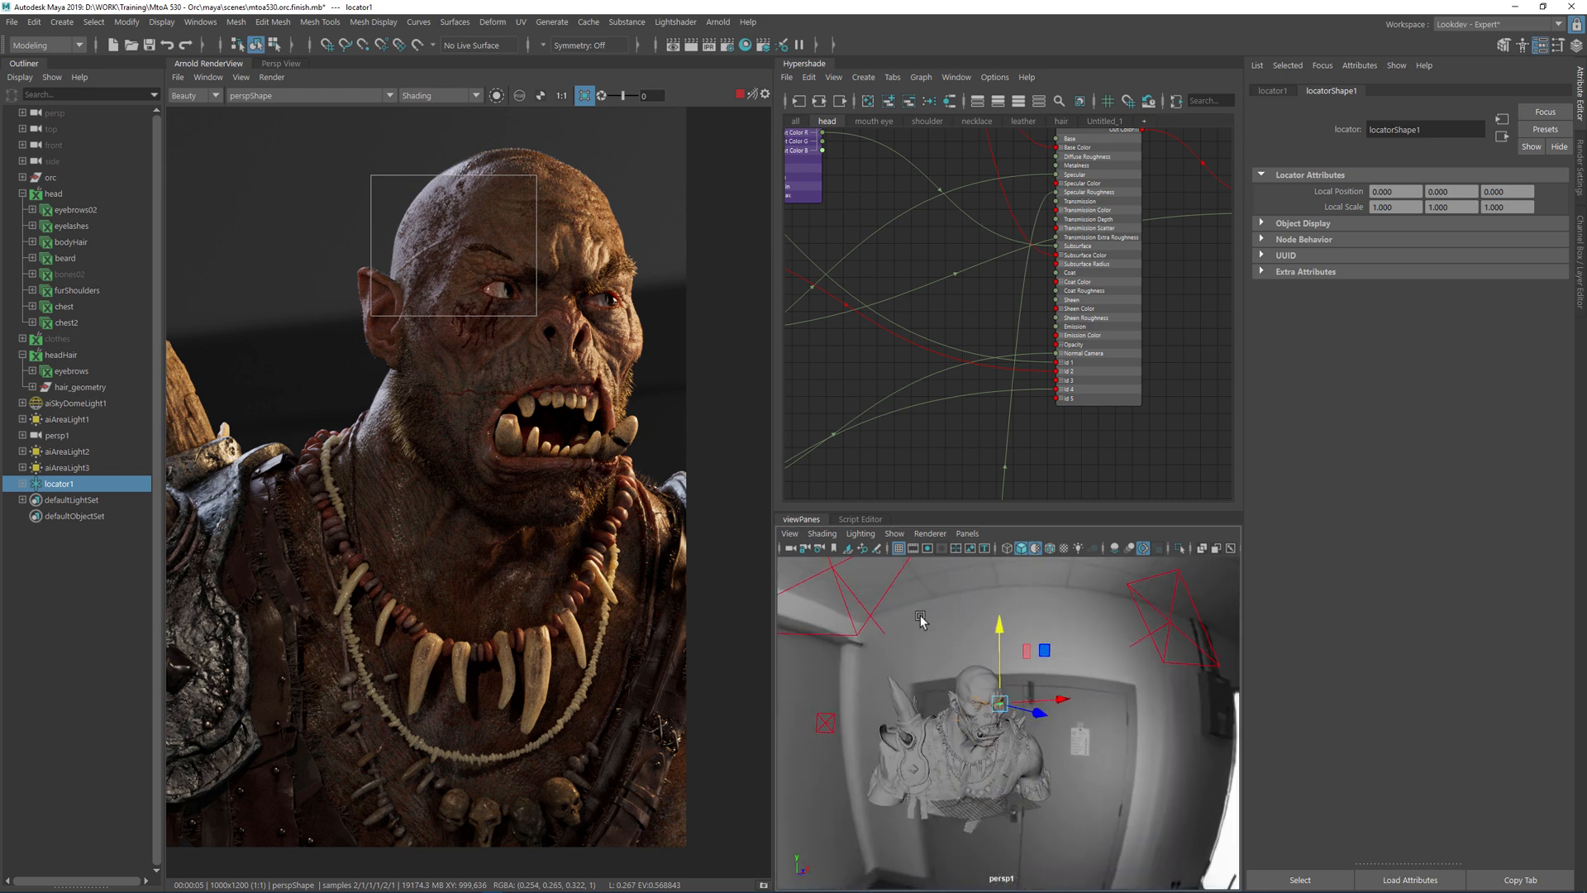
pyautogui.click(162, 21)
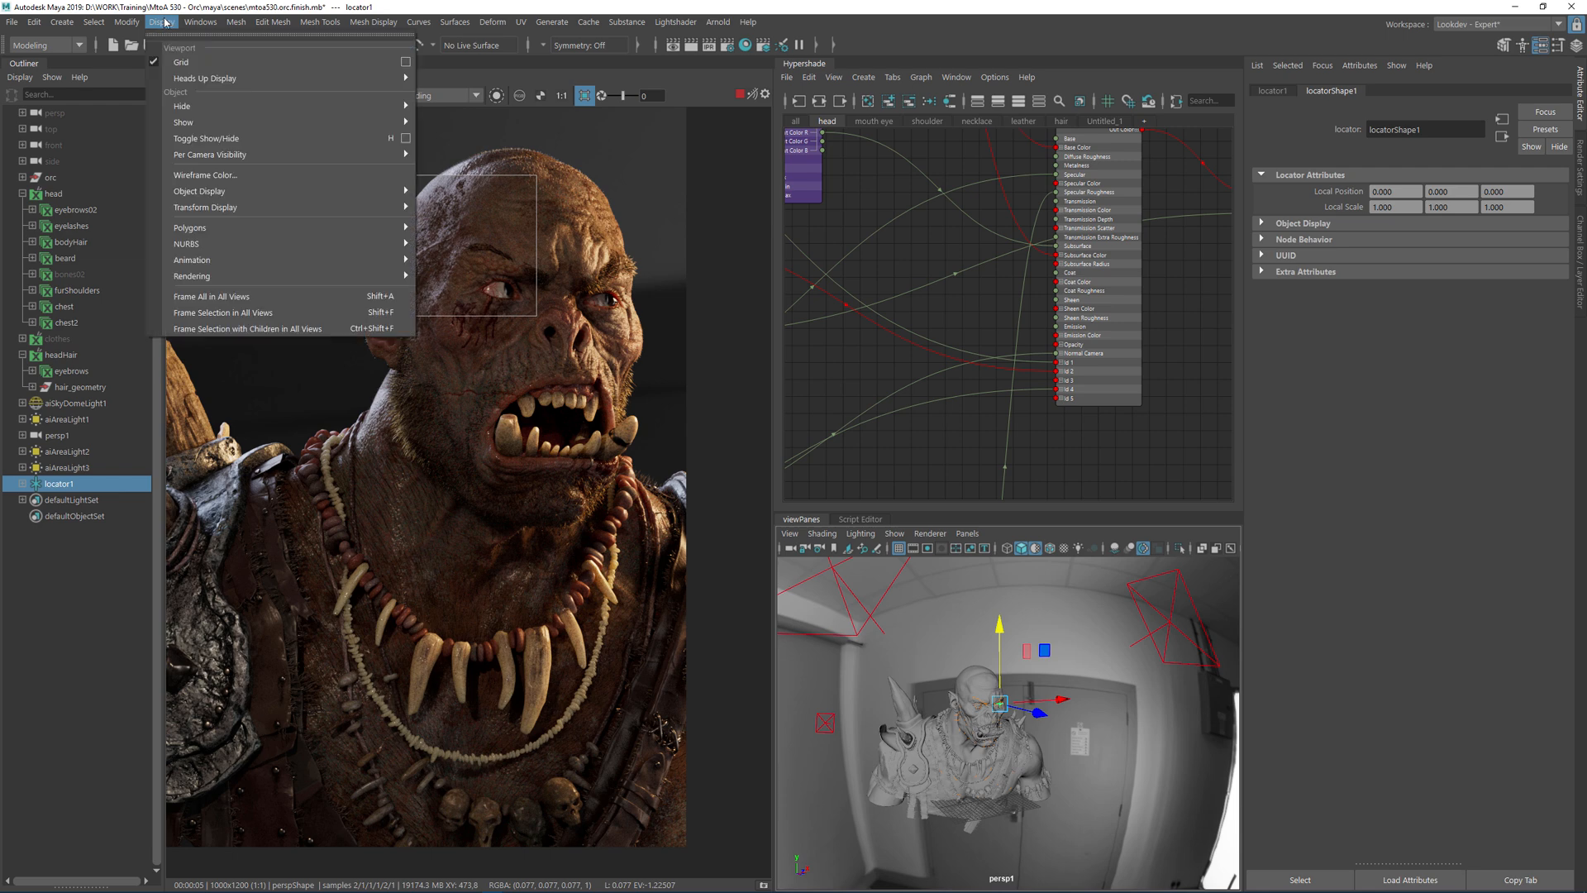
pyautogui.moveTo(278, 79)
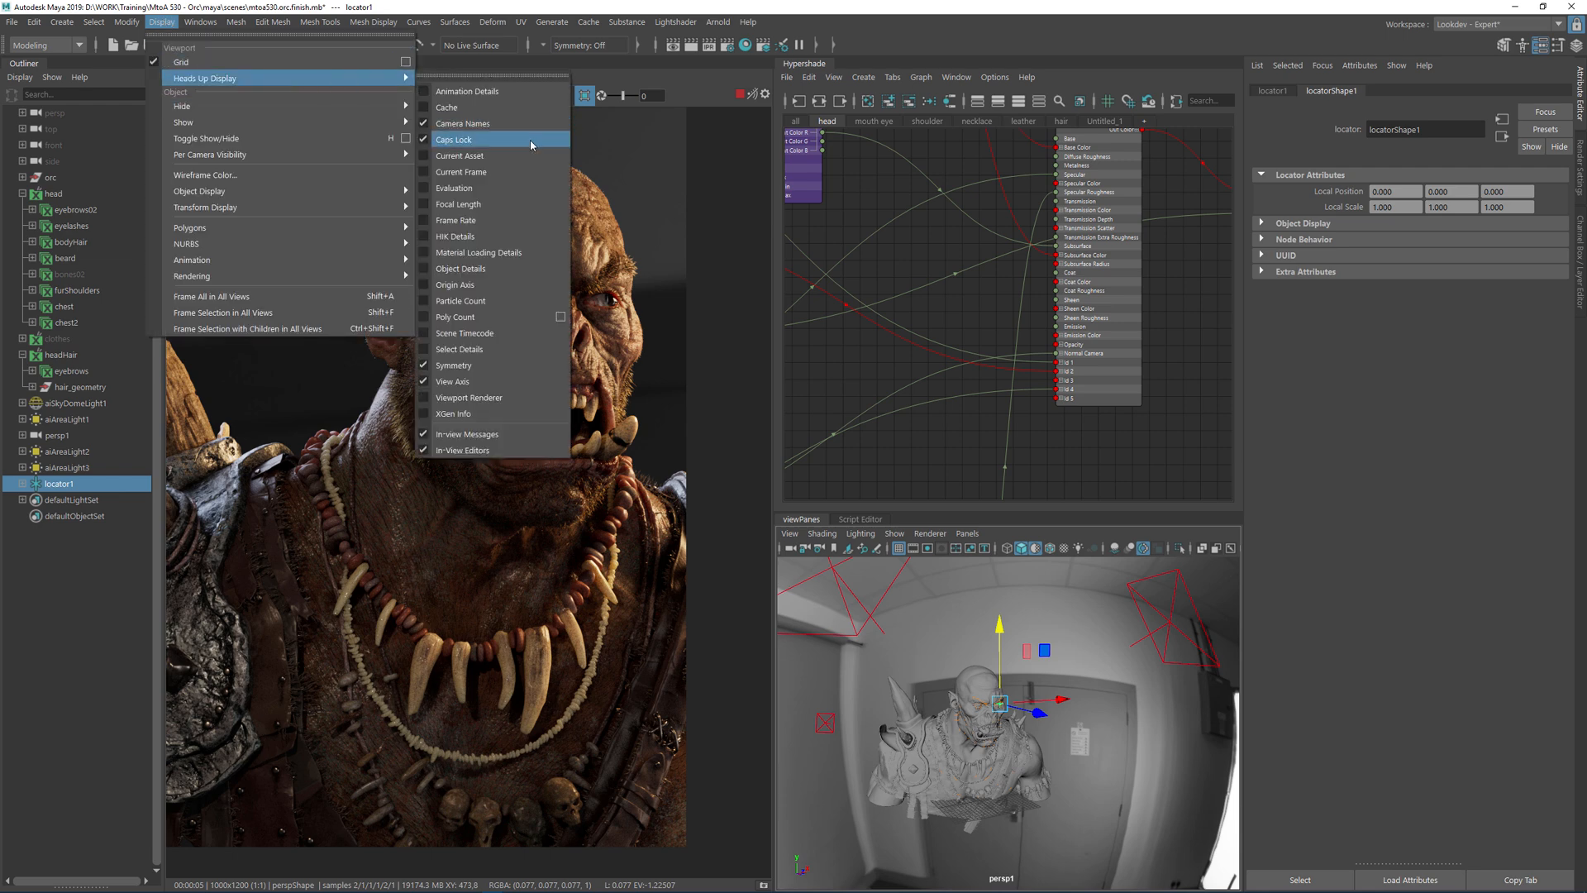
pyautogui.click(478, 269)
pyautogui.keyDown('alt'); pyautogui.moveTo(1110, 701); pyautogui.dragTo(1025, 698); pyautogui.keyUp('alt')
pyautogui.keyDown('alt'); pyautogui.moveTo(1024, 700); pyautogui.dragTo(1202, 638, button='right'); pyautogui.keyUp('alt')
pyautogui.moveTo(1056, 728)
pyautogui.keyDown('alt'); pyautogui.mouseDown(button='right')
pyautogui.moveTo(729, 694)
pyautogui.moveTo(1265, 773)
pyautogui.moveTo(1042, 749)
pyautogui.moveTo(1062, 744)
pyautogui.mouseUp(button='right'); pyautogui.keyUp('alt')
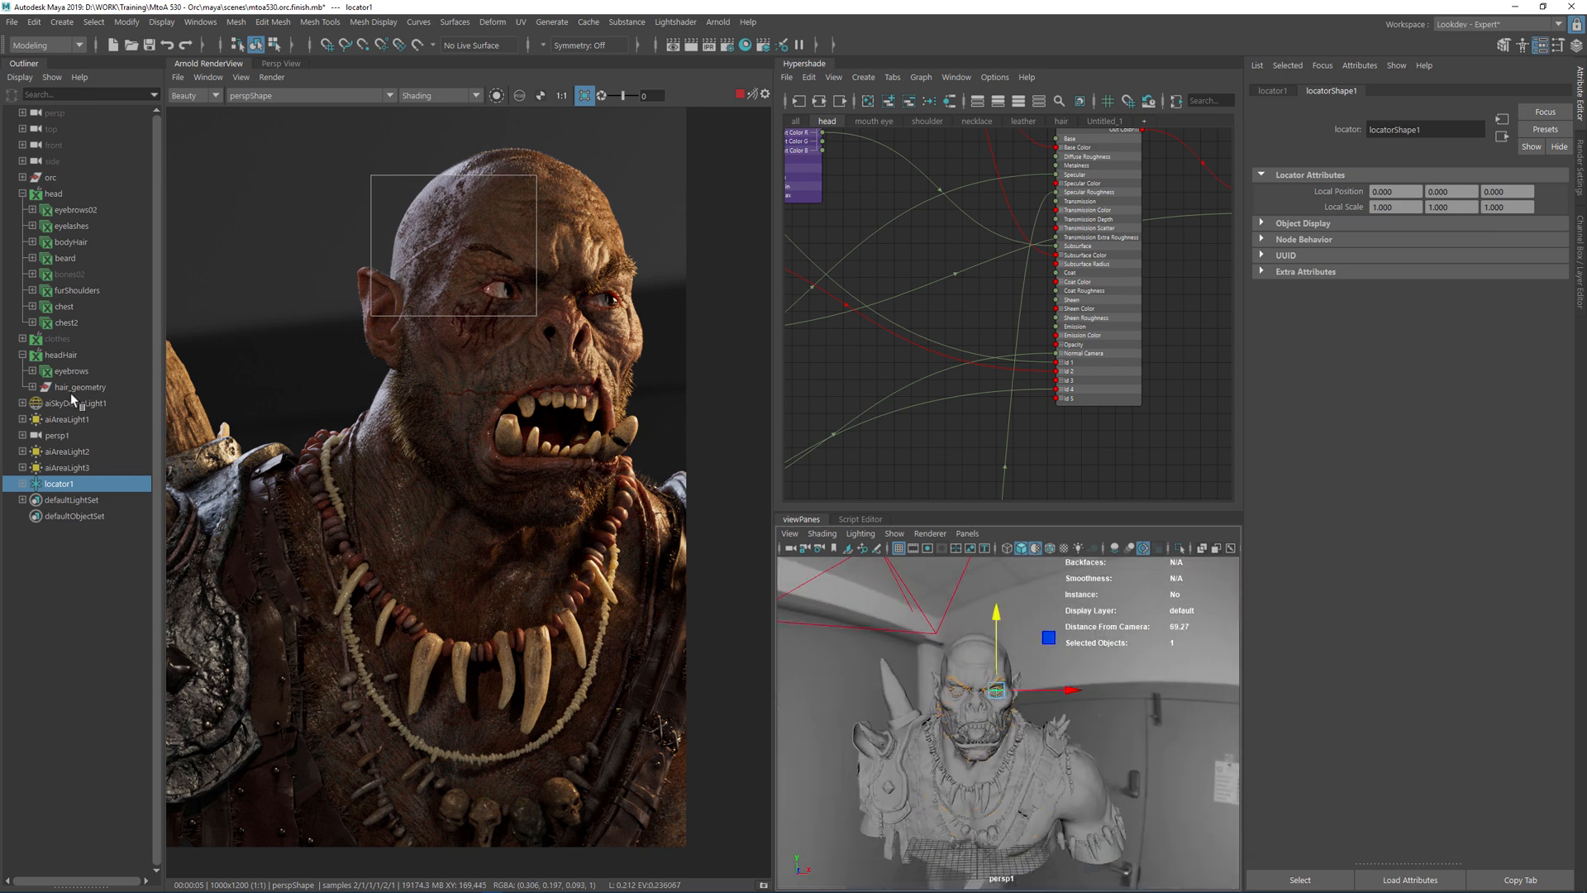
# Create a Lightshader Focus Rig from the persp camera and the eye locator
pyautogui.click(61, 109)
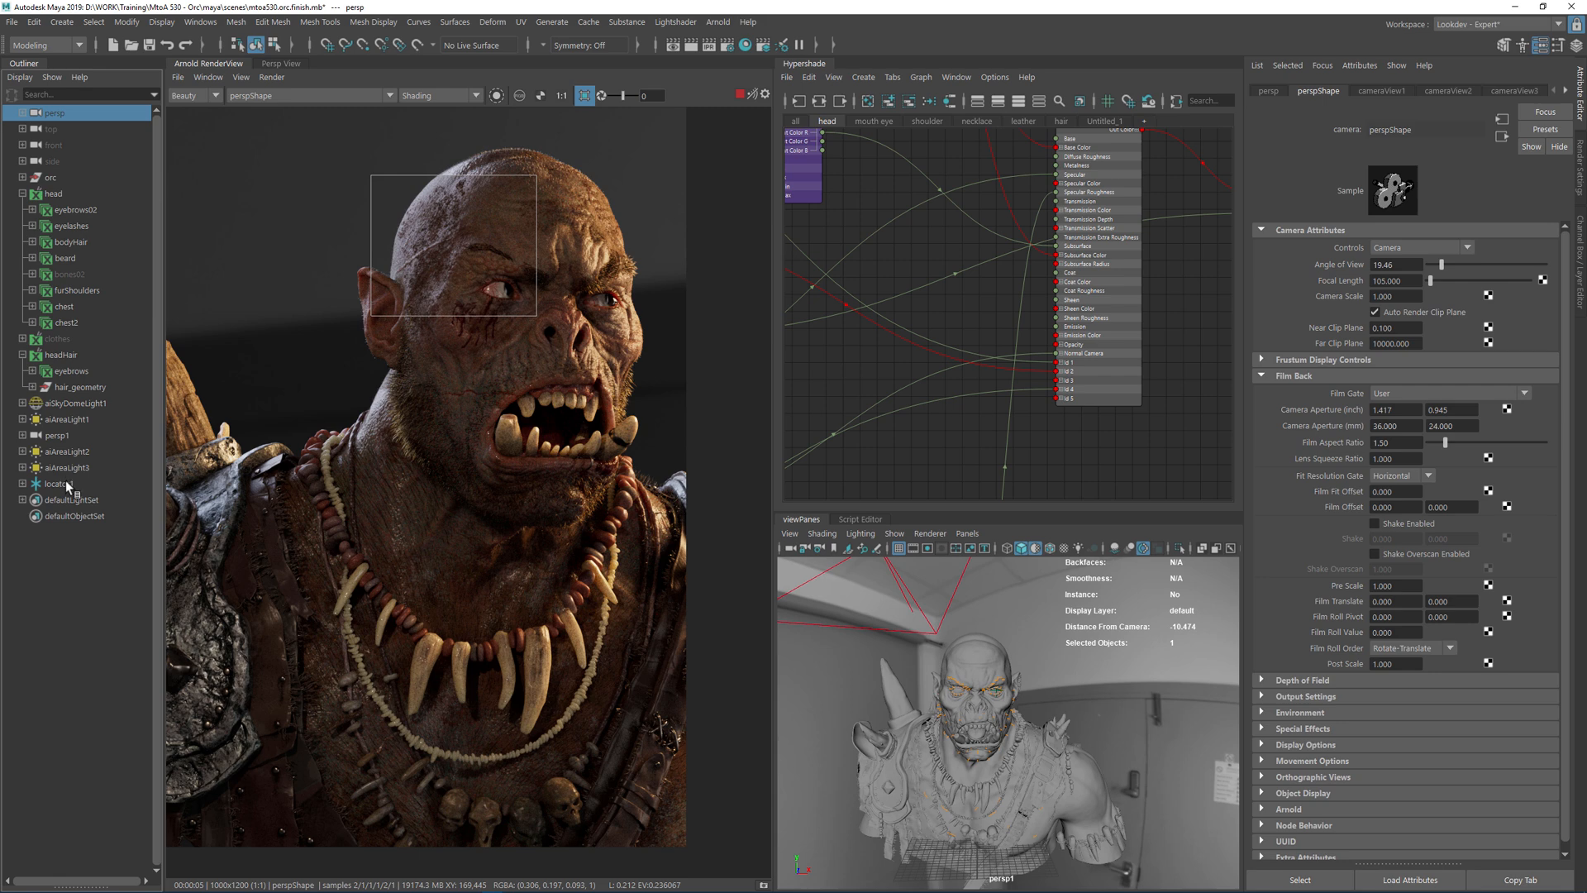
pyautogui.keyDown('ctrl'); pyautogui.click(67, 483); pyautogui.keyUp('ctrl')
pyautogui.click(675, 21)
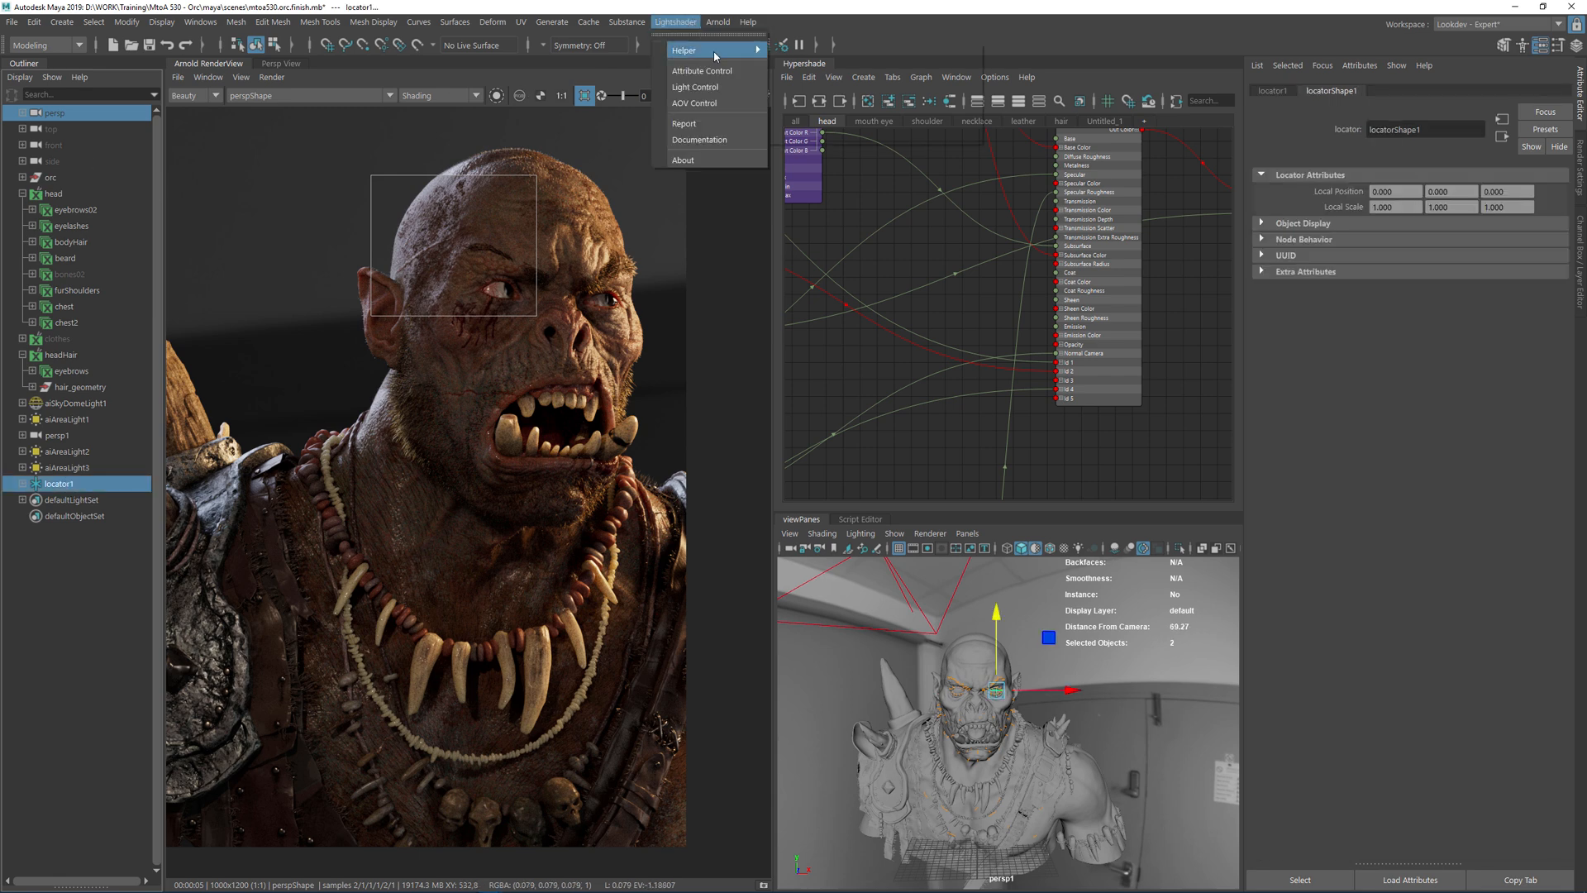
pyautogui.moveTo(715, 55)
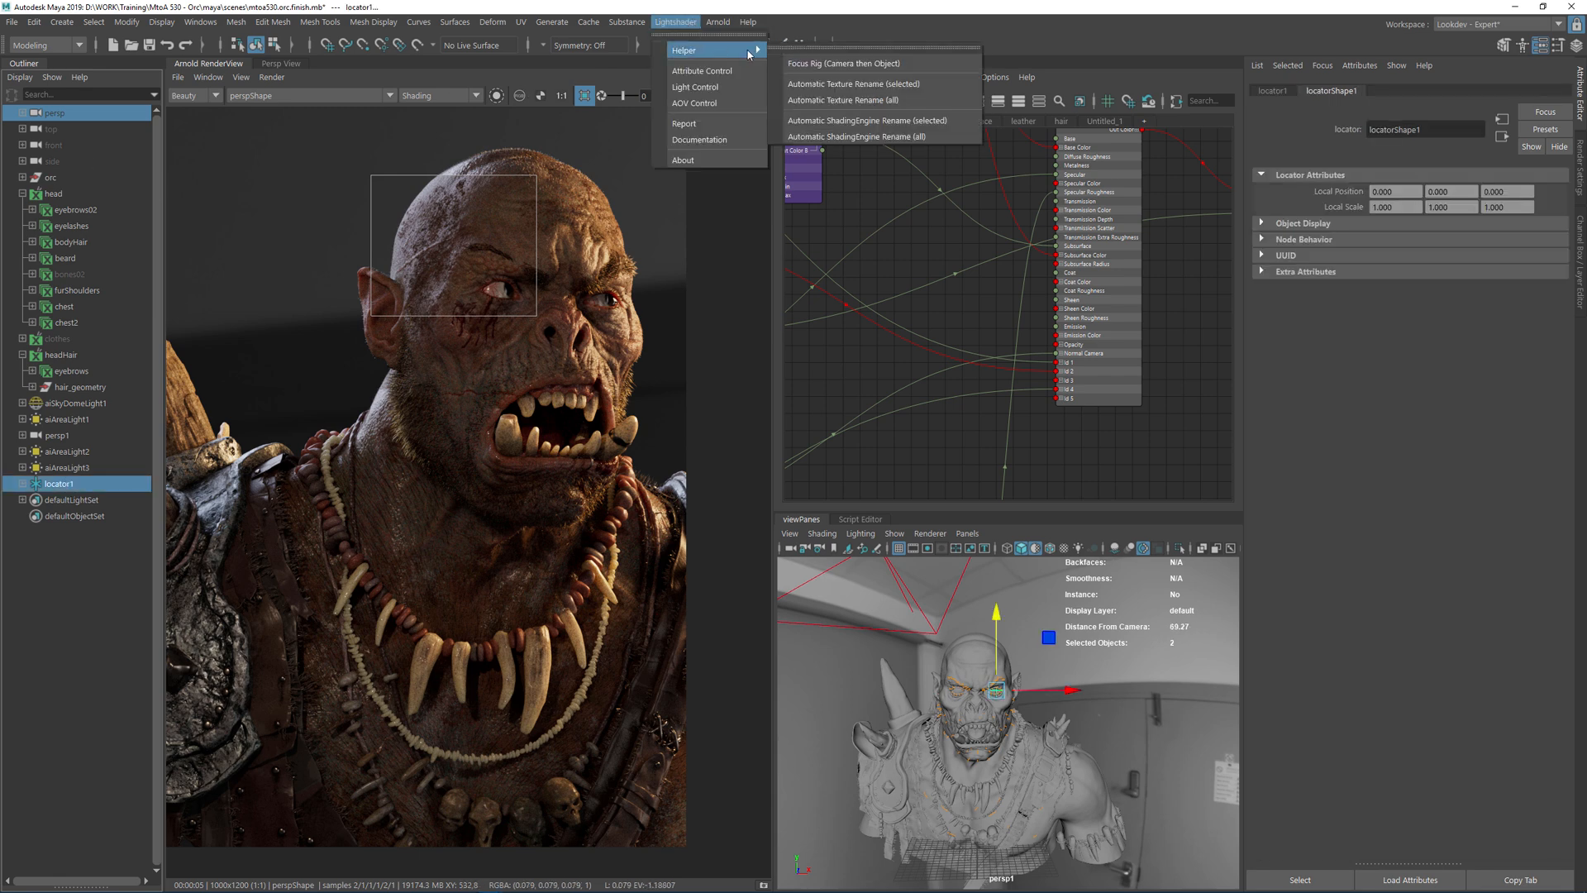
pyautogui.click(827, 64)
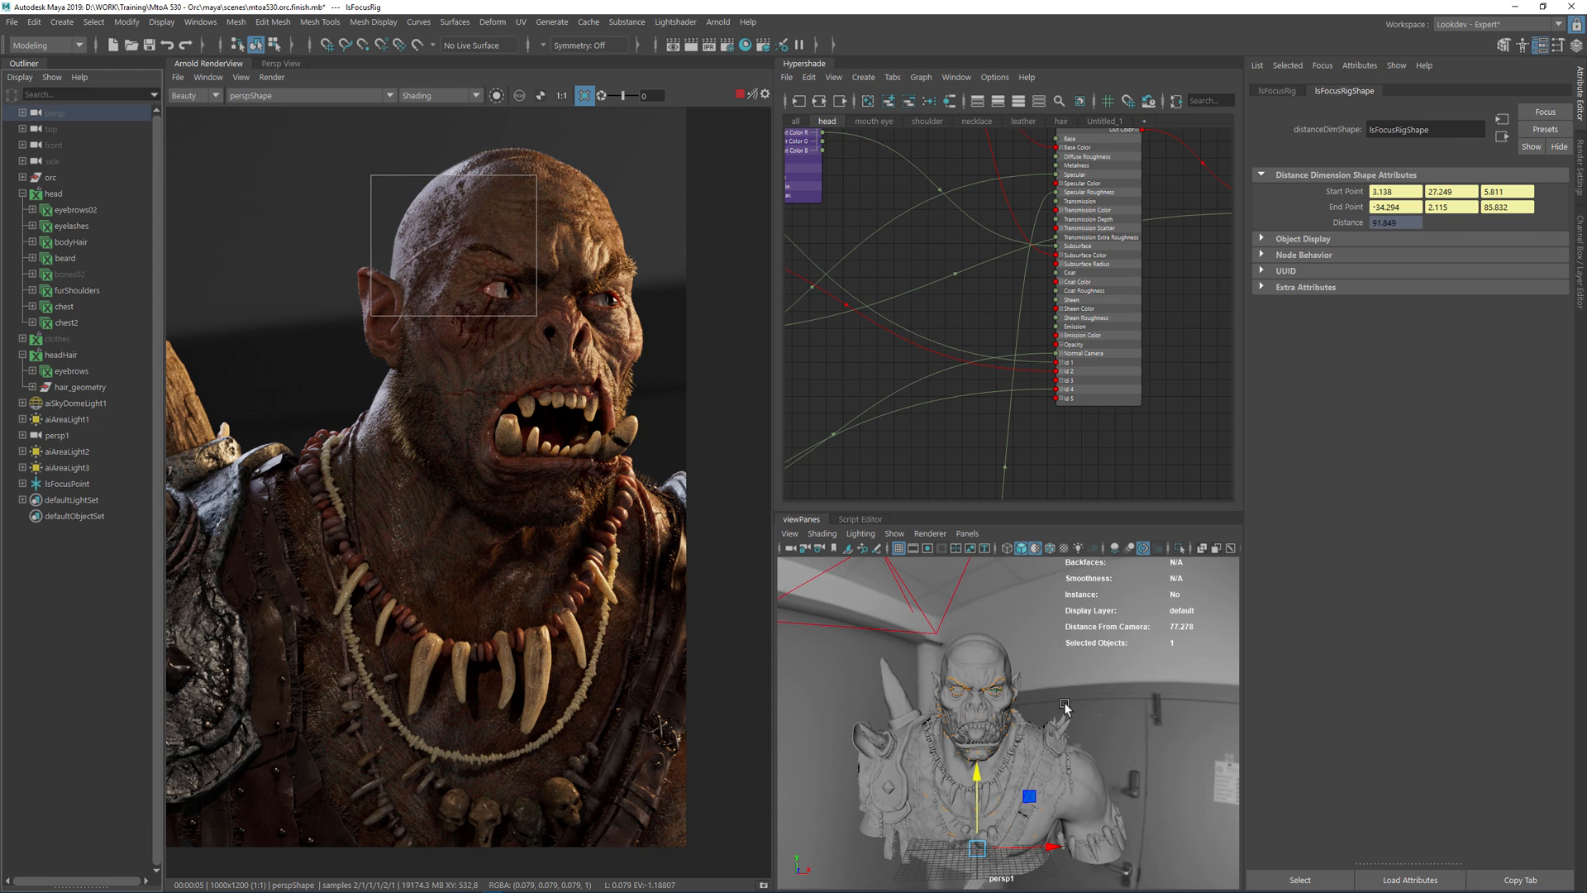
pyautogui.keyDown('alt'); pyautogui.moveTo(999, 739); pyautogui.dragTo(951, 736); pyautogui.keyUp('alt')
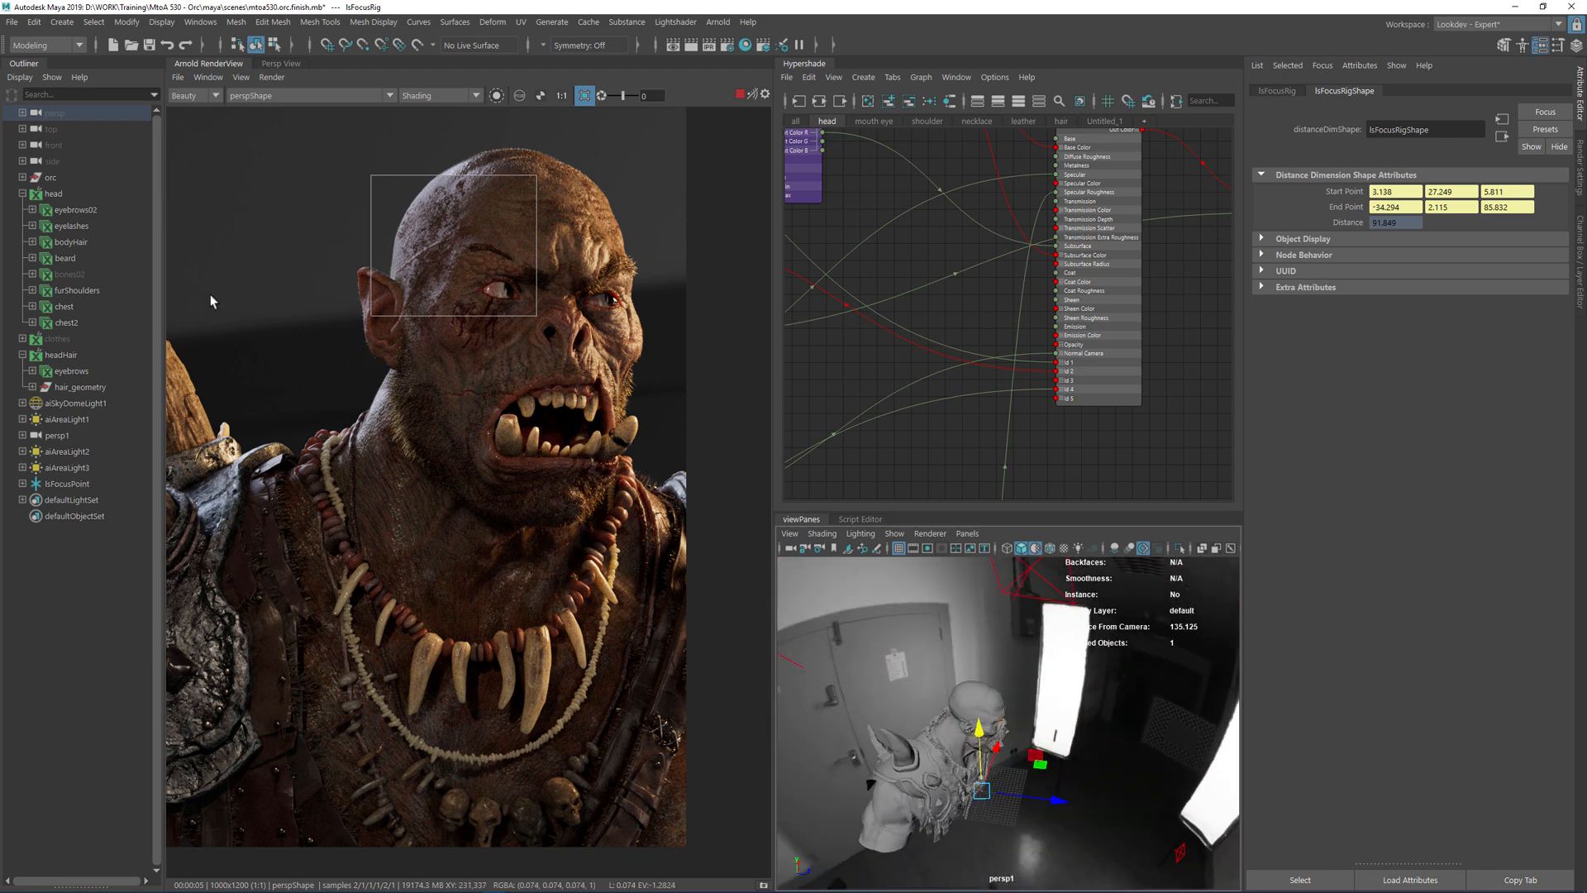
# Show the Arnold attributes of the persp camera, including its depth-of-field and focus distance settings
pyautogui.click(93, 114)
pyautogui.keyDown('alt'); pyautogui.moveTo(992, 666); pyautogui.dragTo(967, 583, button='middle'); pyautogui.keyUp('alt')
pyautogui.keyDown('alt'); pyautogui.moveTo(967, 583); pyautogui.dragTo(1317, 643, button='right'); pyautogui.keyUp('alt')
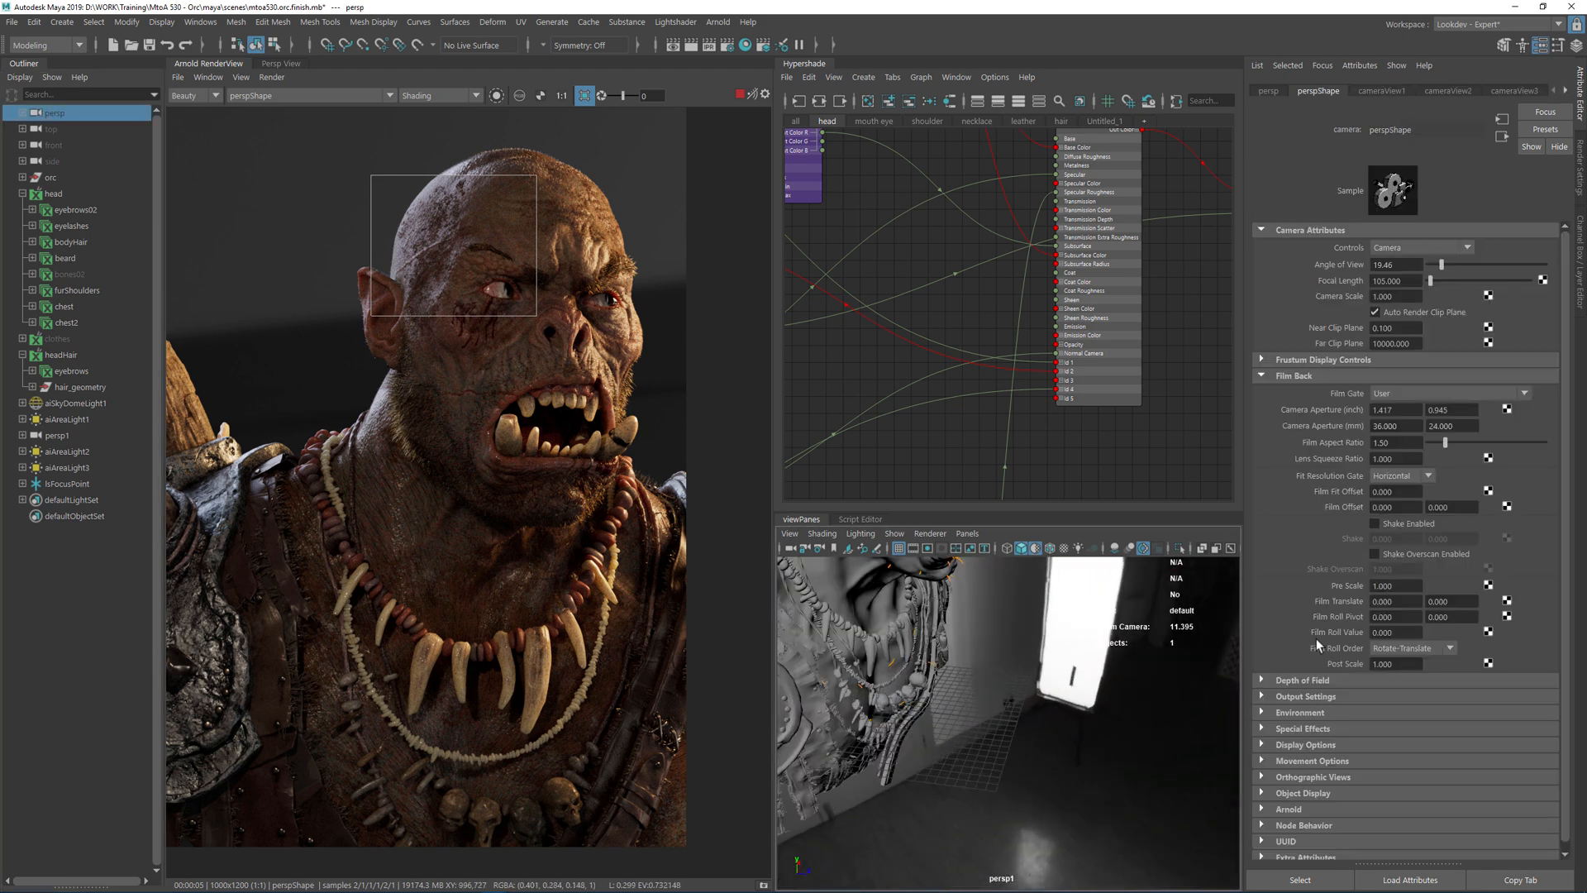
pyautogui.click(1290, 809)
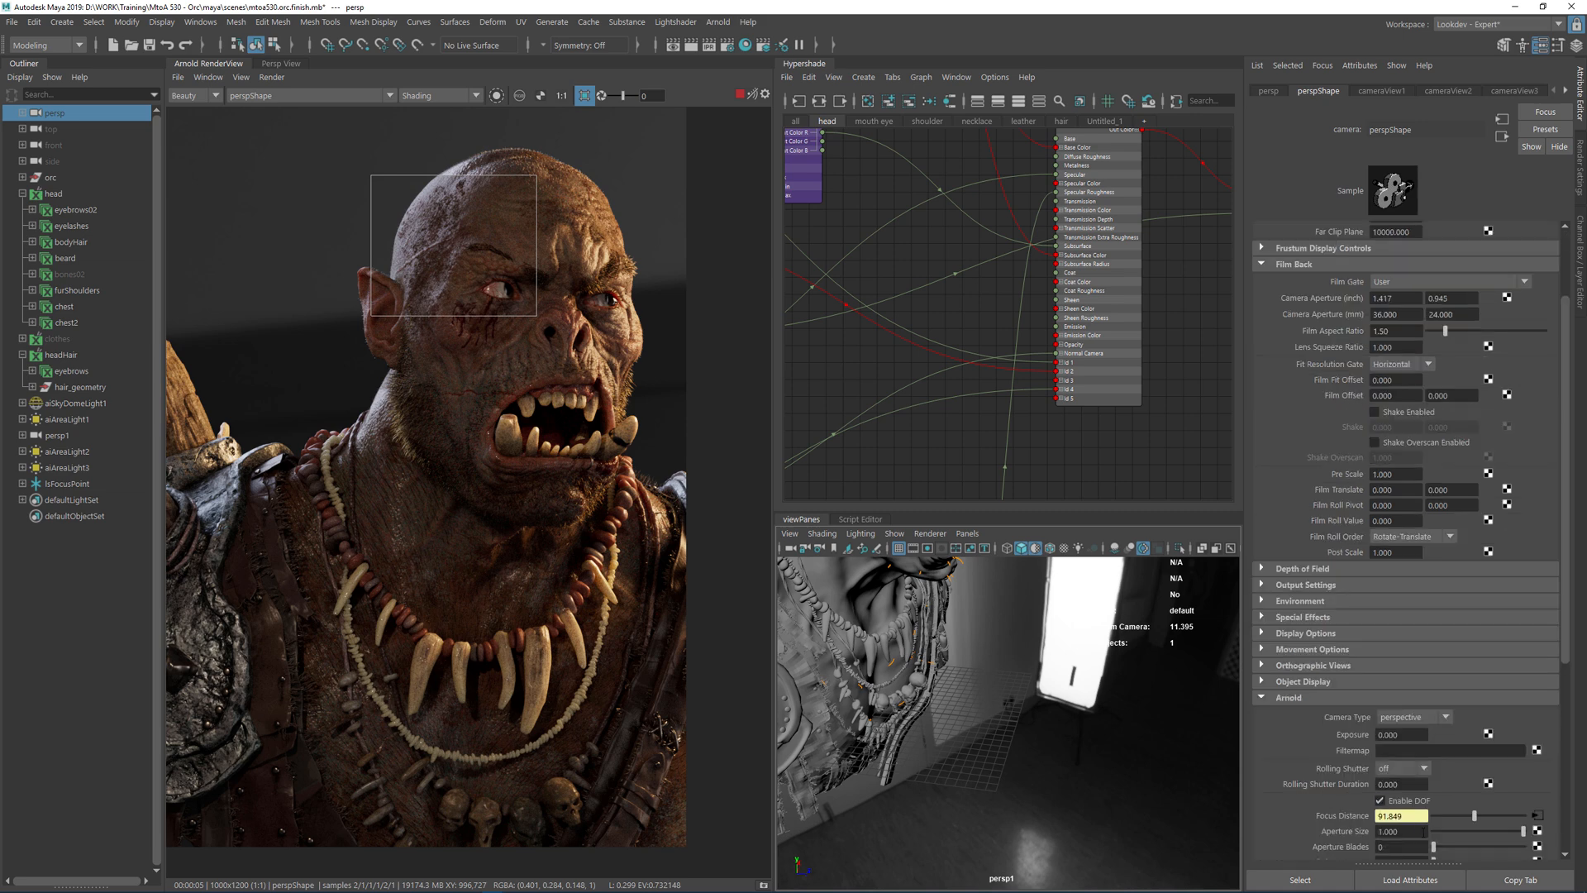
pyautogui.scroll(-3, 1322, 800)
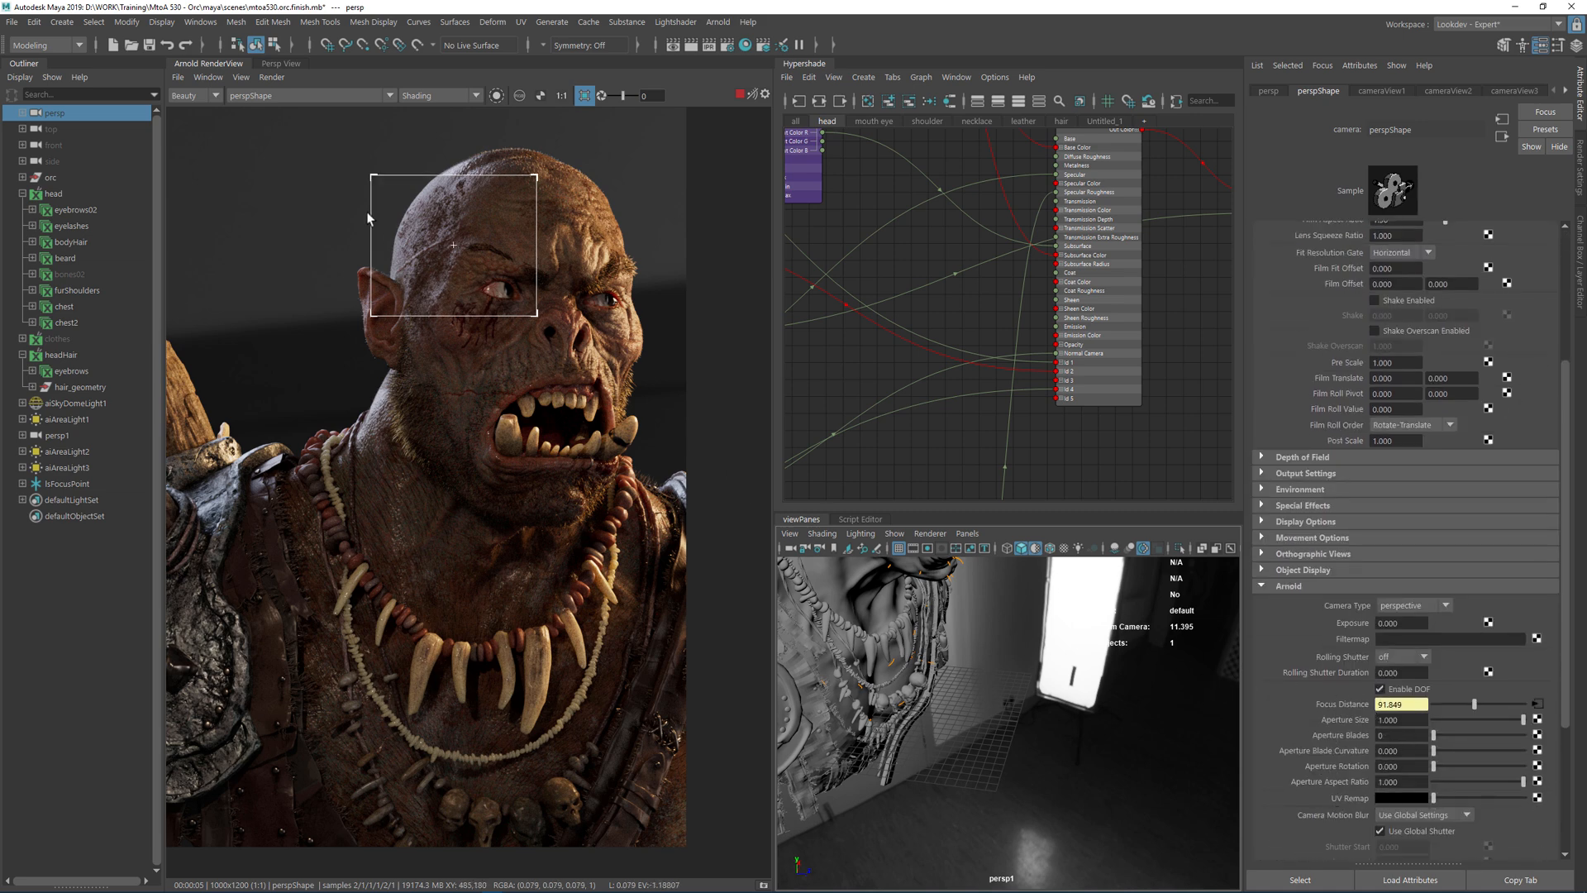
# Start the live render of the whole frame without the crop region, using the Basic debug shading mode
pyautogui.click(752, 94)
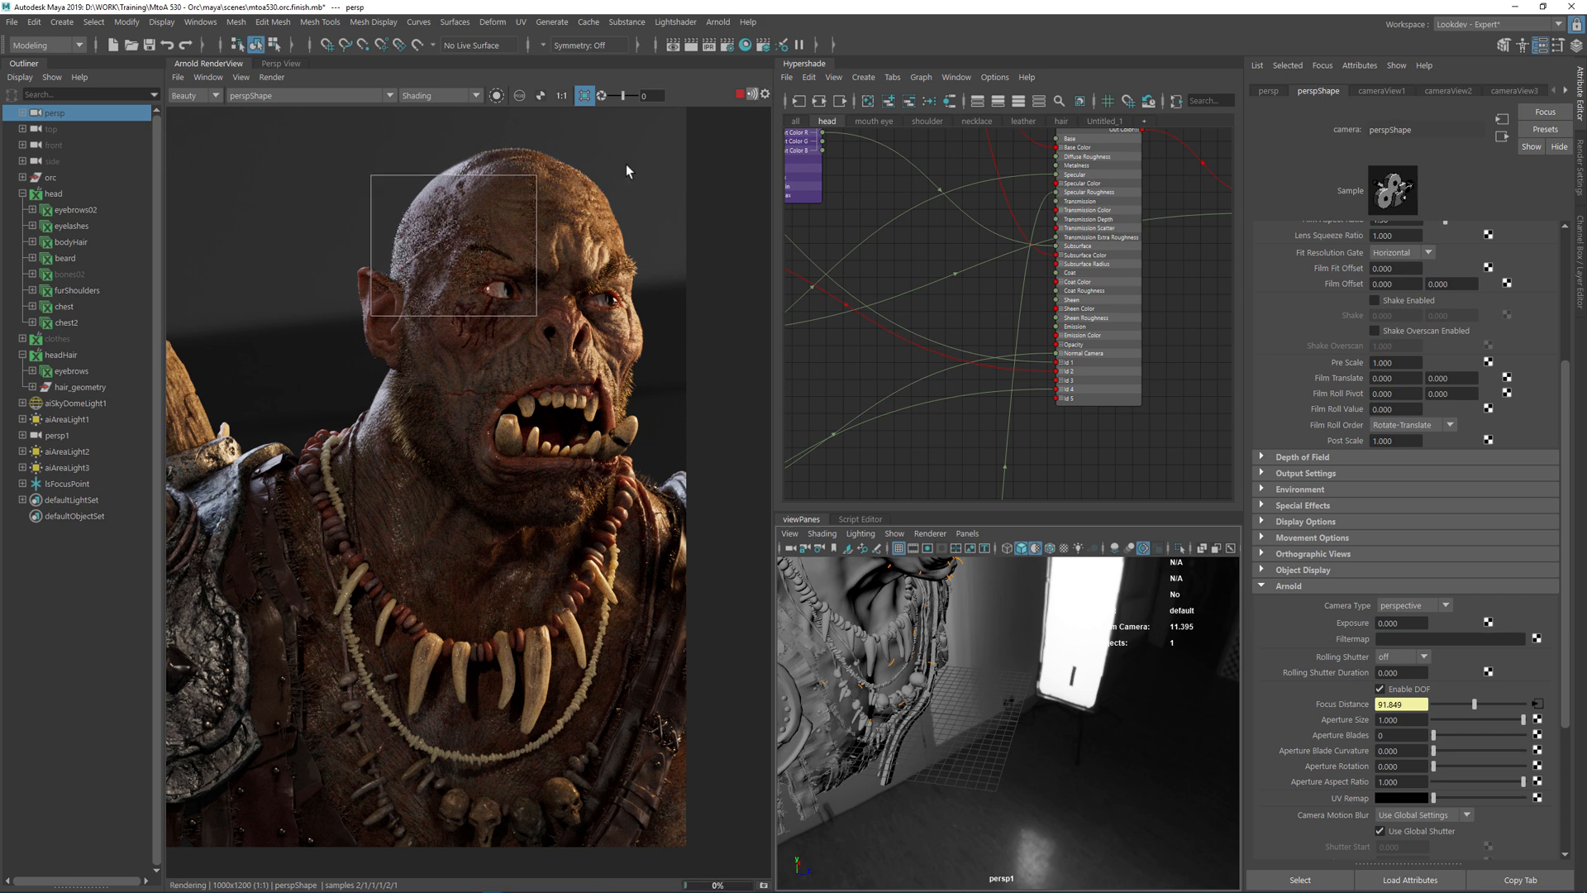
pyautogui.scroll(2, 343, 249)
pyautogui.click(435, 97)
pyautogui.click(418, 117)
pyautogui.click(439, 395)
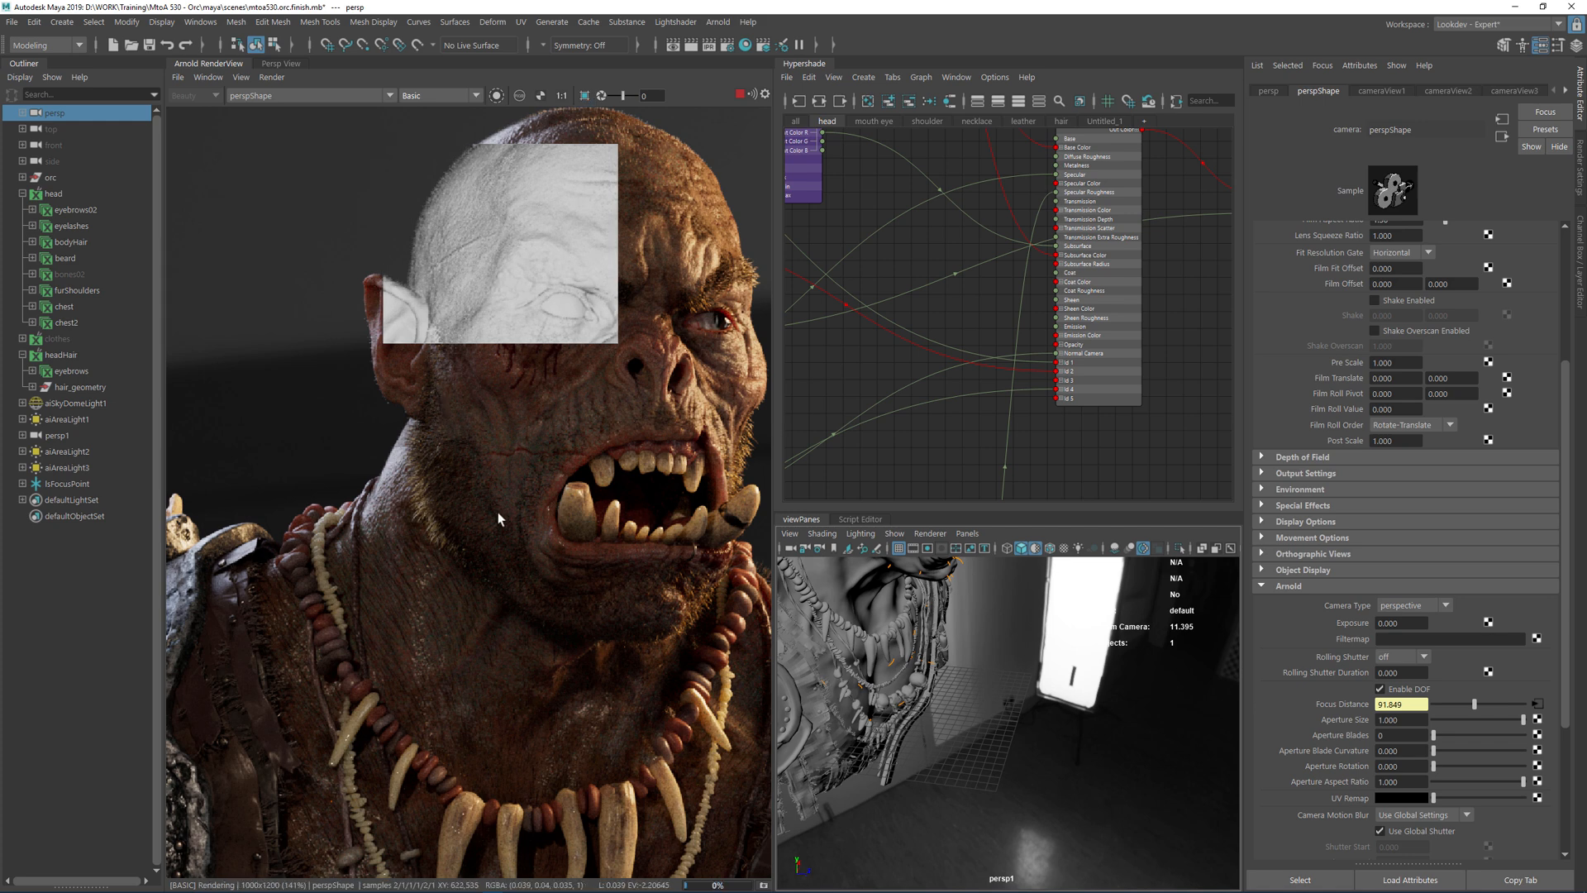
pyautogui.scroll(-2, 457, 469)
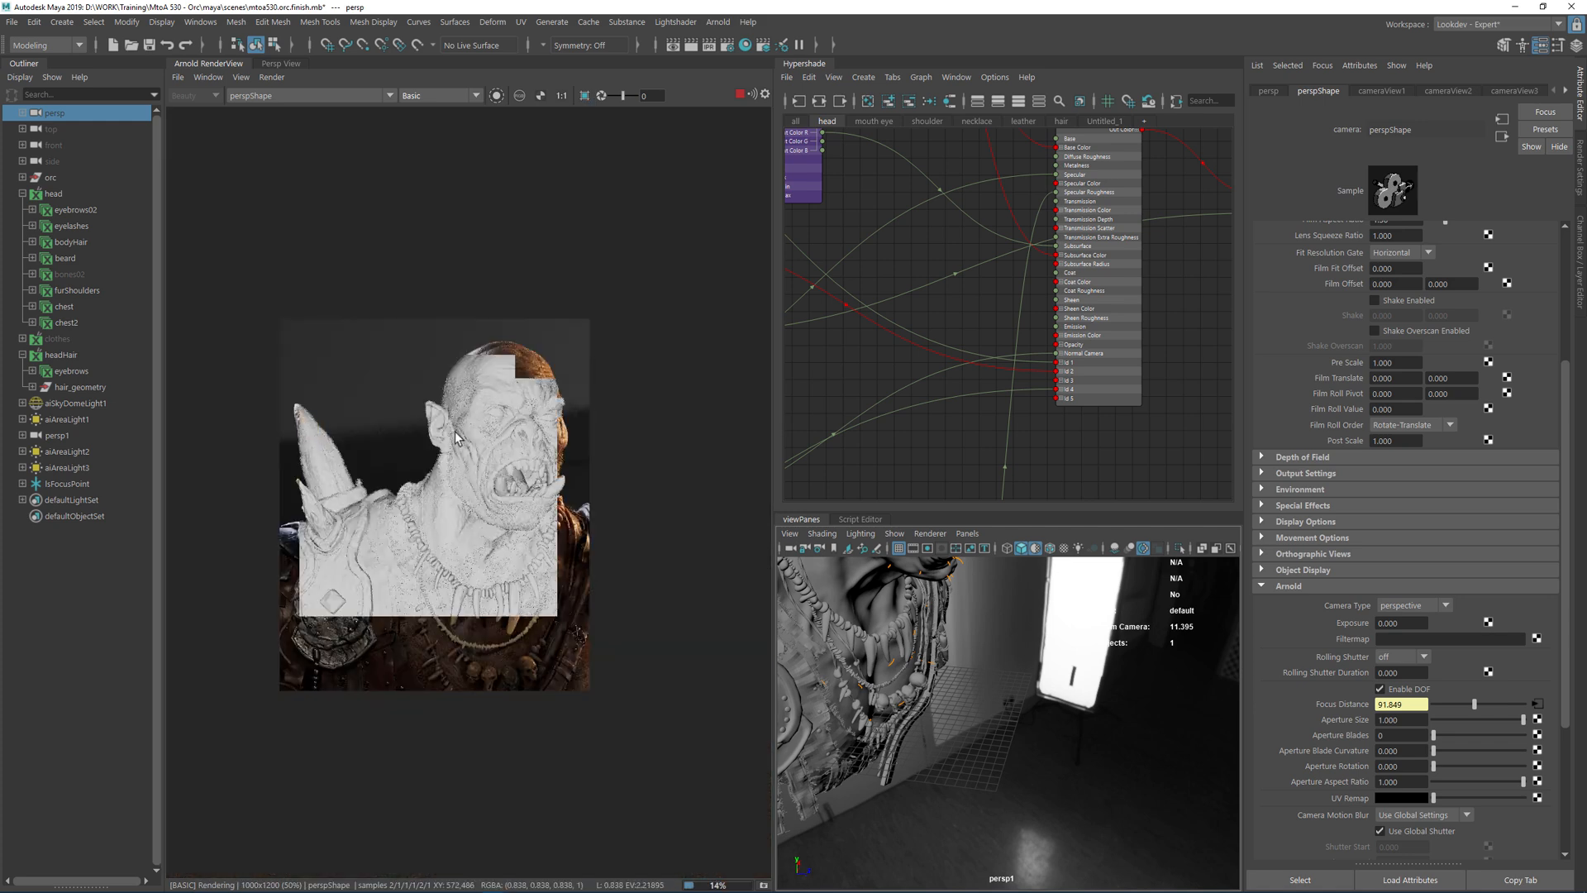
# Examine the depth-of-field blur on the horn, face, ear and necklace in the Basic shaded render
pyautogui.scroll(2, 462, 411)
pyautogui.moveTo(527, 569); pyautogui.dragTo(845, 504, button='middle')
pyautogui.scroll(2, 466, 529)
pyautogui.moveTo(466, 673); pyautogui.dragTo(411, 343, button='middle')
pyautogui.scroll(-1, 533, 728)
pyautogui.scroll(-1, 521, 550)
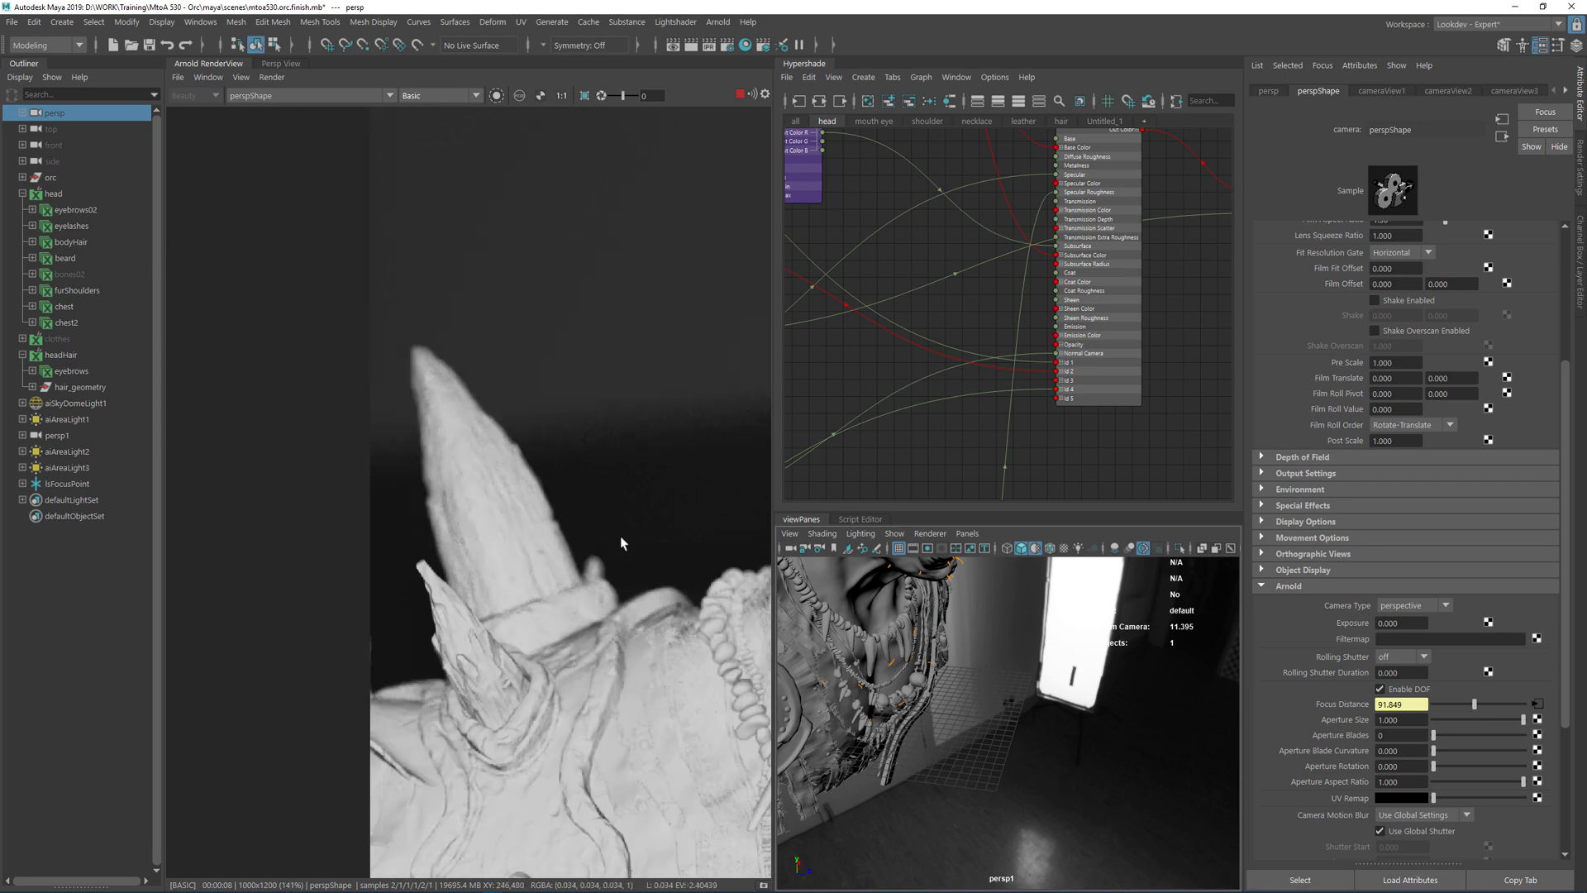
pyautogui.scroll(2, 497, 688)
pyautogui.scroll(-3, 308, 504)
pyautogui.moveTo(471, 554); pyautogui.dragTo(312, 593, button='middle')
pyautogui.moveTo(671, 354); pyautogui.dragTo(523, 355, button='middle')
pyautogui.scroll(3, 523, 355)
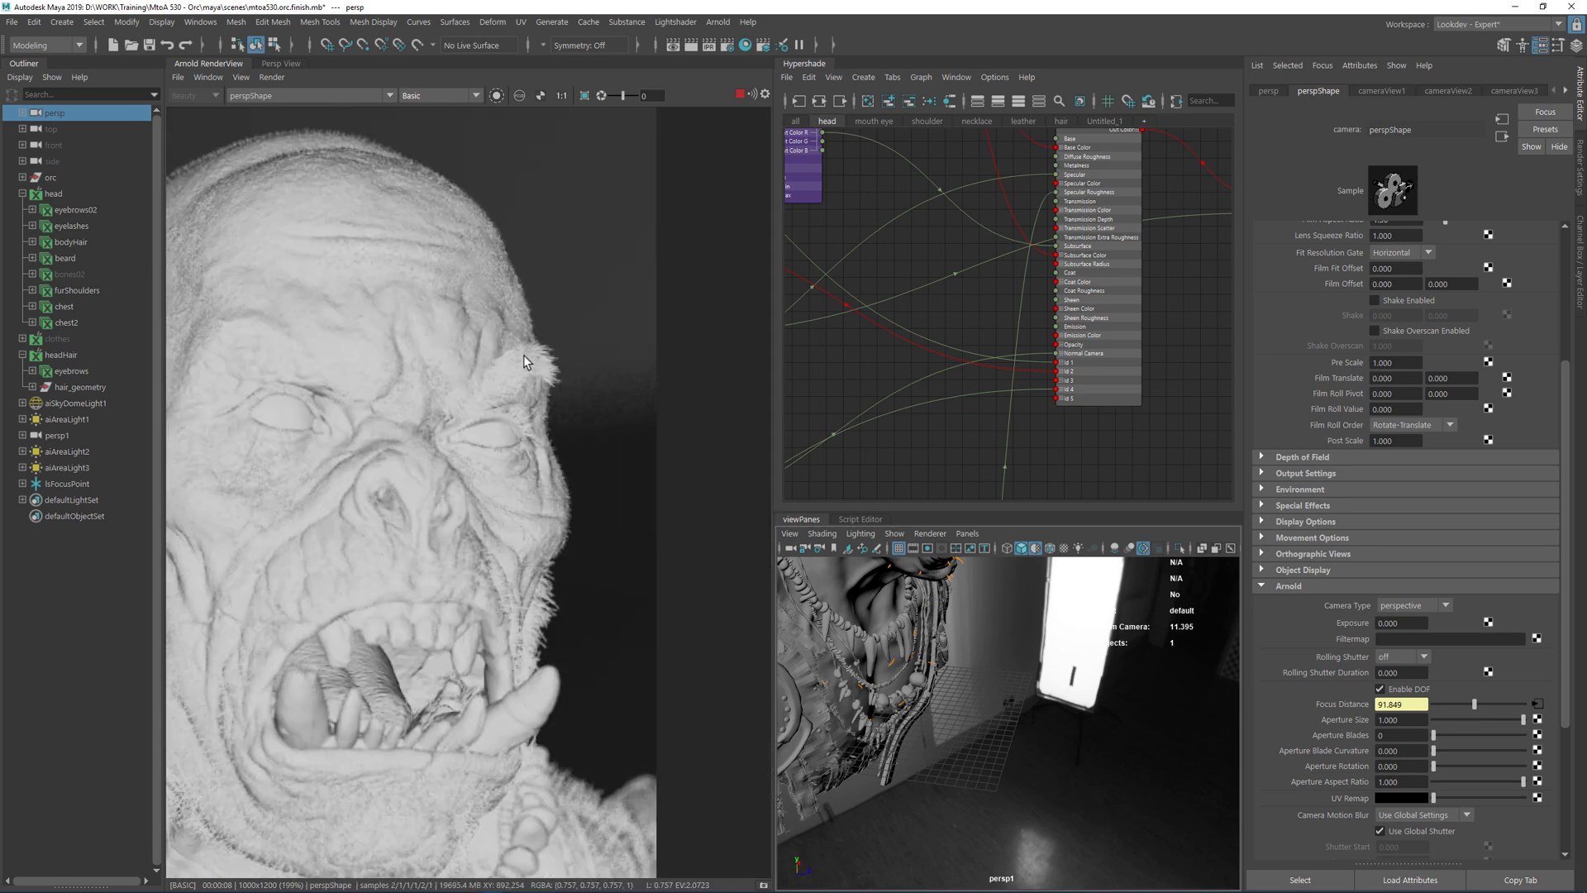
pyautogui.moveTo(400, 472); pyautogui.dragTo(687, 469, button='middle')
pyautogui.moveTo(236, 463); pyautogui.dragTo(483, 451, button='middle')
pyautogui.scroll(-3, 421, 516)
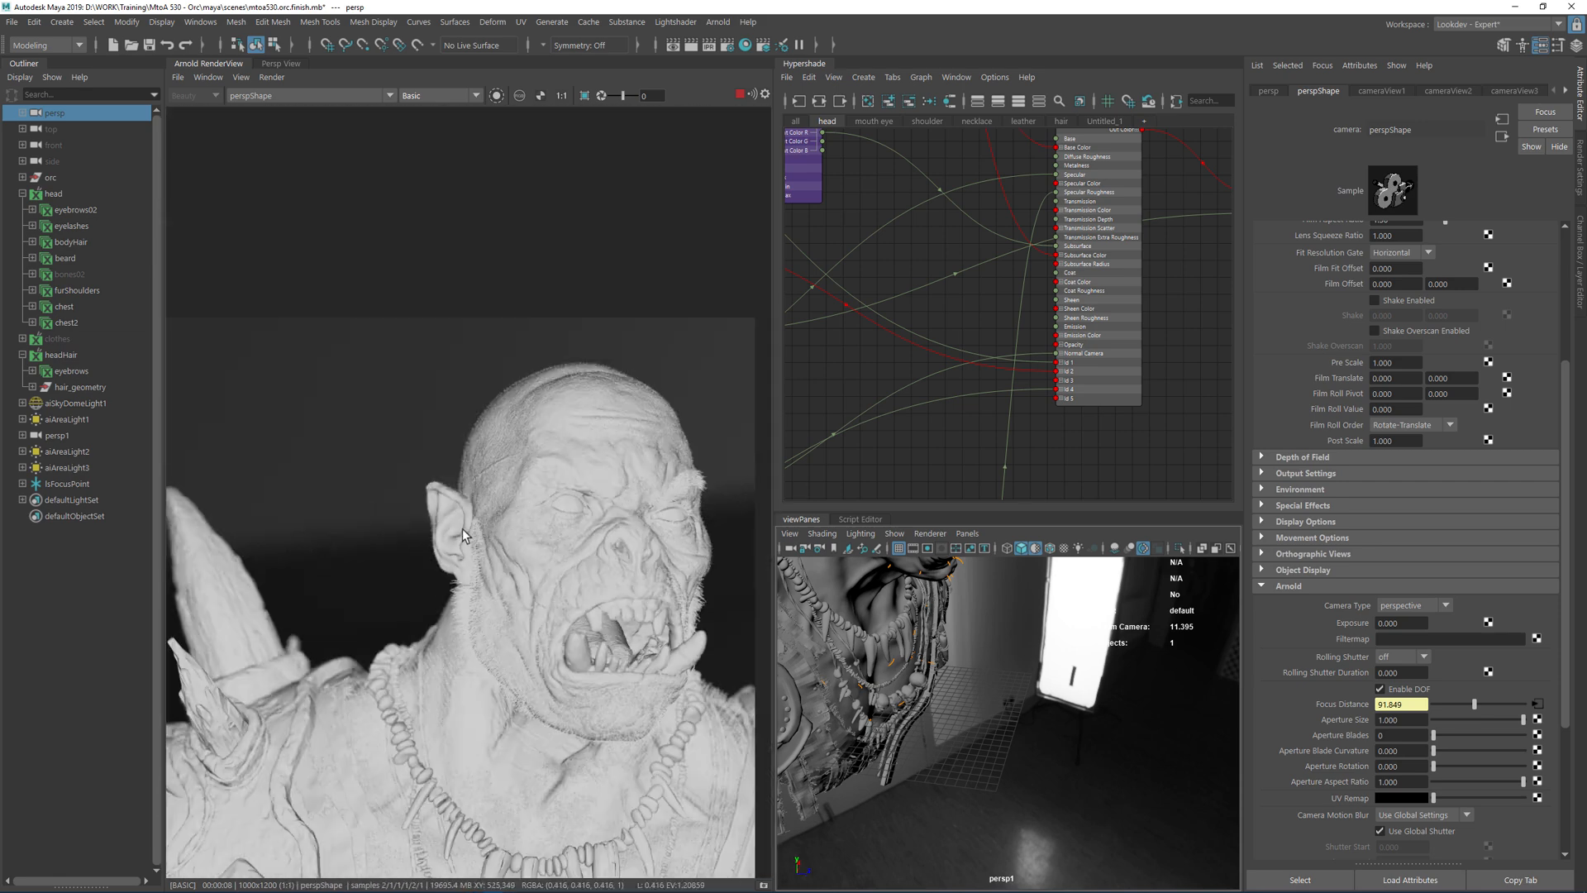
pyautogui.moveTo(460, 532); pyautogui.dragTo(499, 335, button='middle')
pyautogui.moveTo(357, 507)
pyautogui.mouseDown(button='middle')
pyautogui.moveTo(565, 516)
pyautogui.moveTo(239, 475)
pyautogui.mouseUp(button='middle')
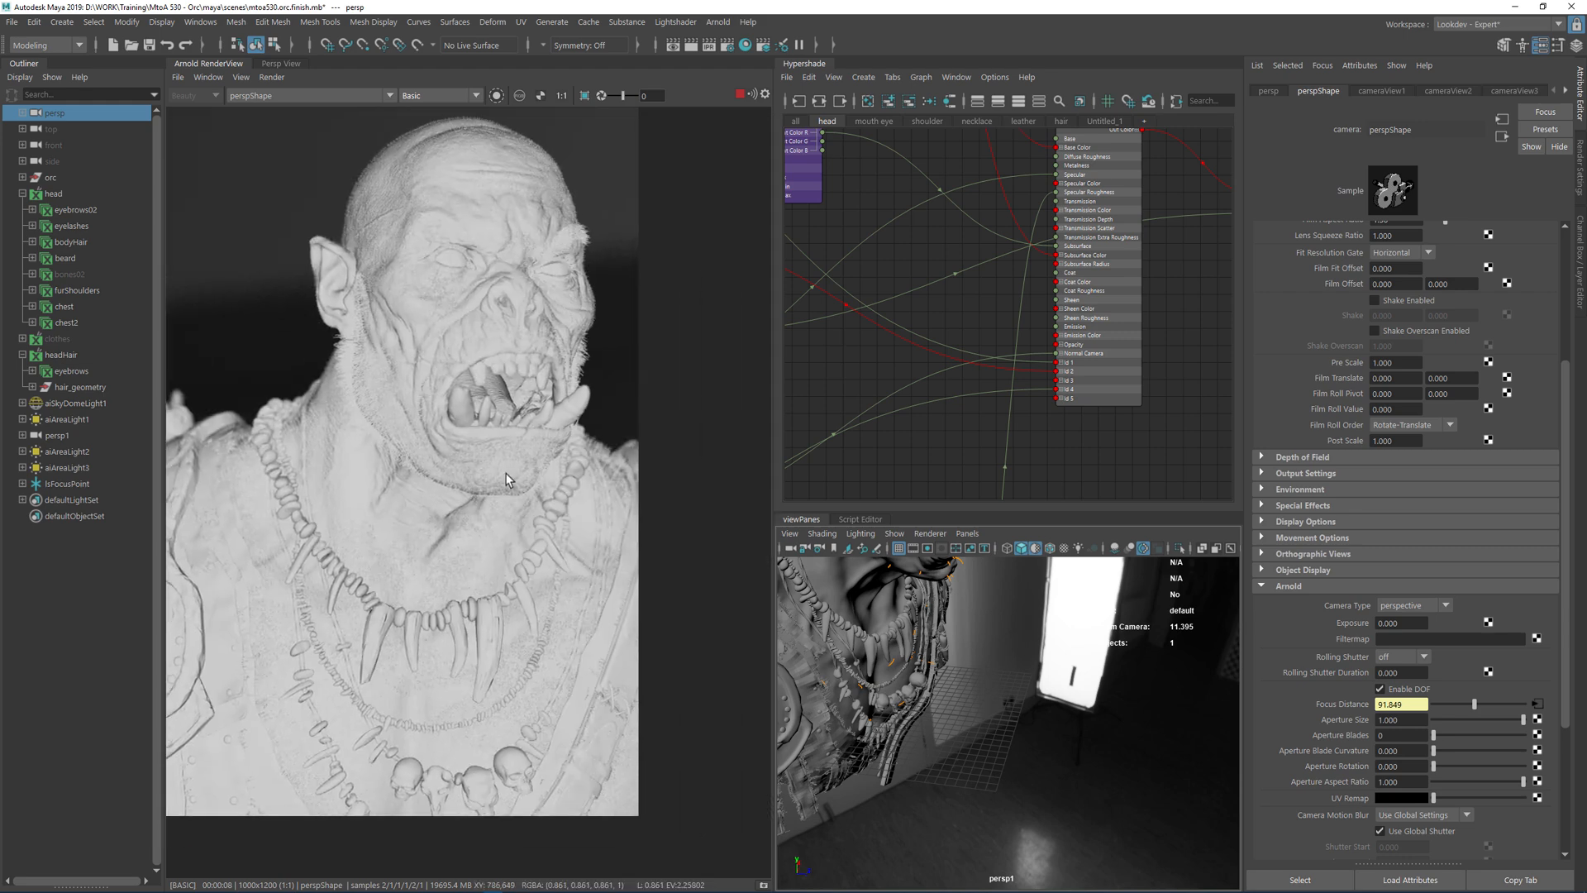
# Render a crop region over the tusk and far shoulder, and switch the debug shading mode back to Shading
pyautogui.scroll(1, 576, 406)
pyautogui.moveTo(511, 386)
pyautogui.keyDown('shift'); pyautogui.mouseDown()
pyautogui.moveTo(722, 562)
pyautogui.moveTo(722, 589)
pyautogui.mouseUp(); pyautogui.keyUp('shift')
pyautogui.click(429, 106)
pyautogui.click(430, 108)
pyautogui.scroll(2, 635, 469)
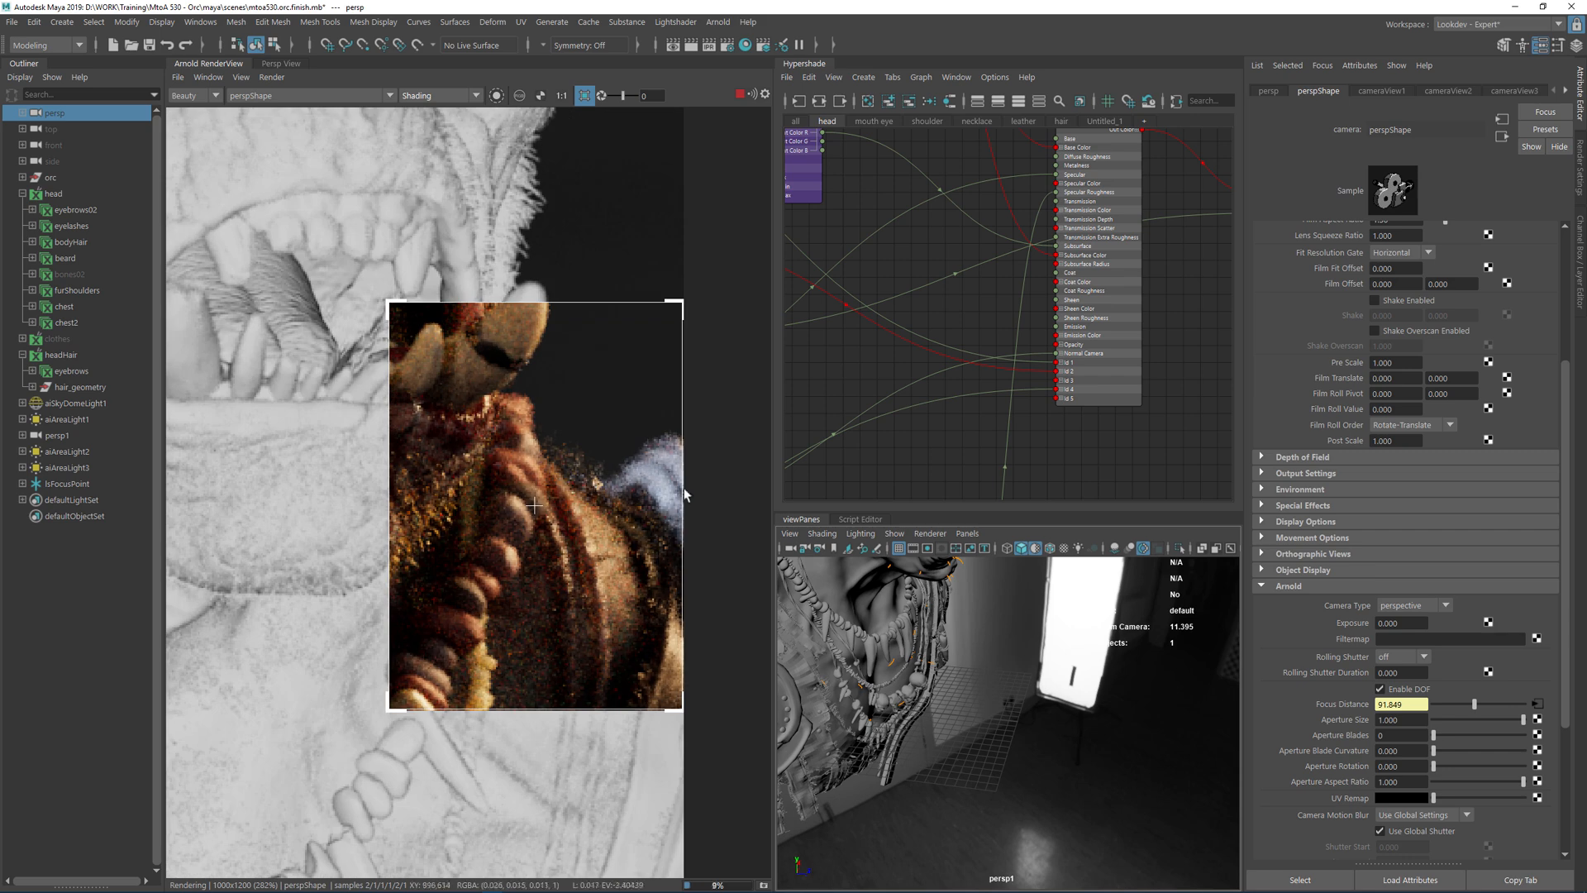
pyautogui.scroll(-2, 506, 437)
# Render crop regions around the orc's far eye and upper ear to check the sharpness of the focus
pyautogui.moveTo(645, 423); pyautogui.dragTo(730, 602, button='middle')
pyautogui.keyDown('shift'); pyautogui.moveTo(479, 279); pyautogui.dragTo(638, 473); pyautogui.keyUp('shift')
pyautogui.scroll(2, 562, 395)
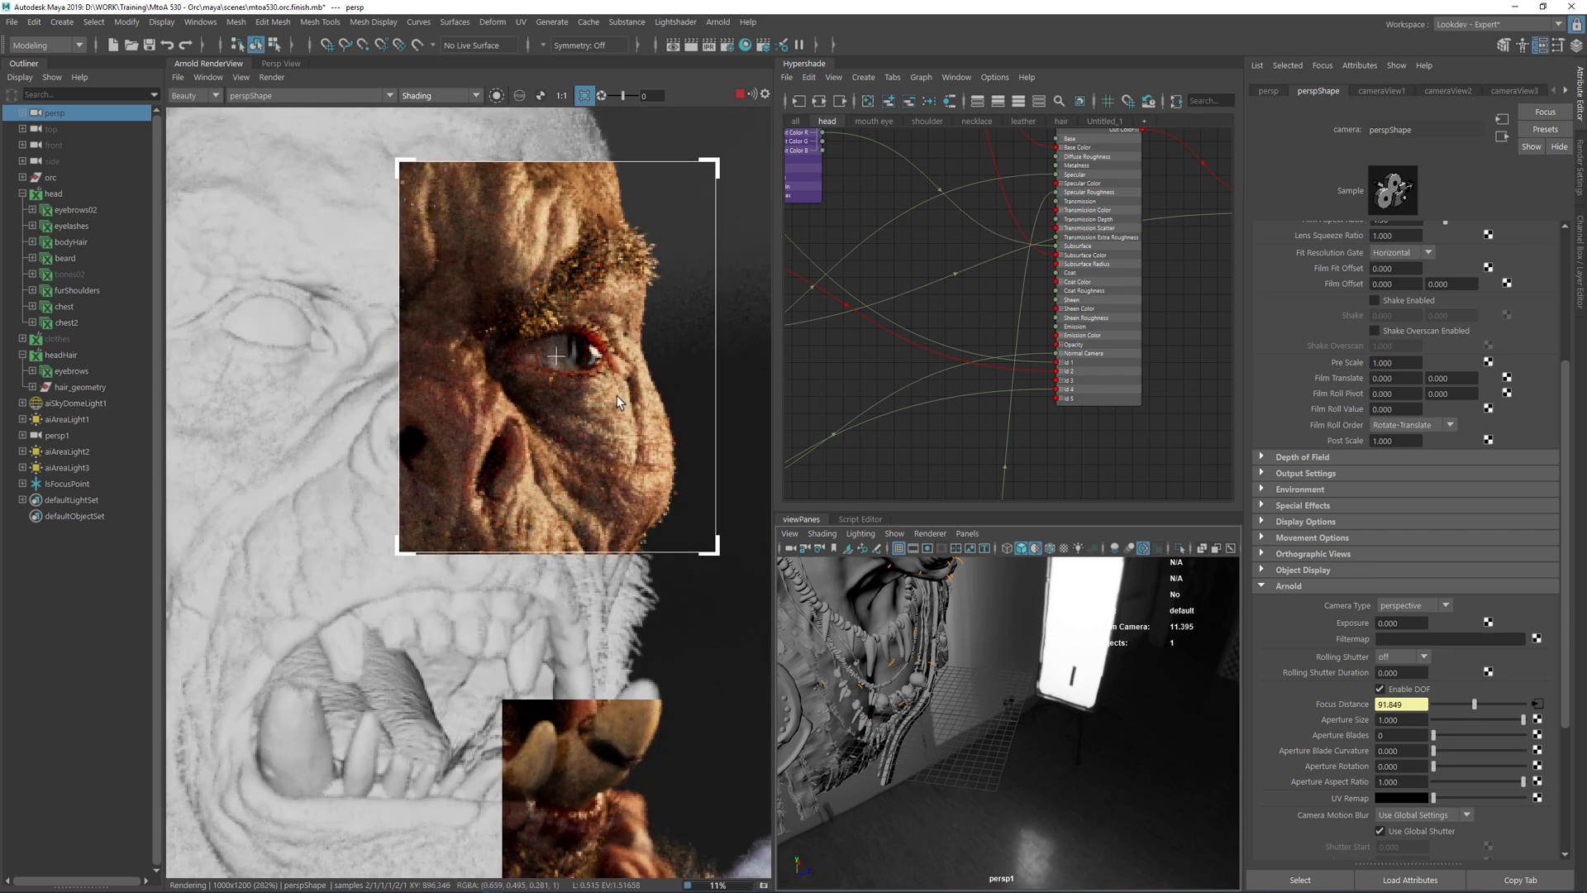
pyautogui.scroll(-2, 564, 385)
pyautogui.scroll(3, 248, 326)
pyautogui.moveTo(248, 326); pyautogui.dragTo(428, 280, button='middle')
pyautogui.keyDown('shift'); pyautogui.moveTo(299, 236); pyautogui.dragTo(589, 428); pyautogui.keyUp('shift')
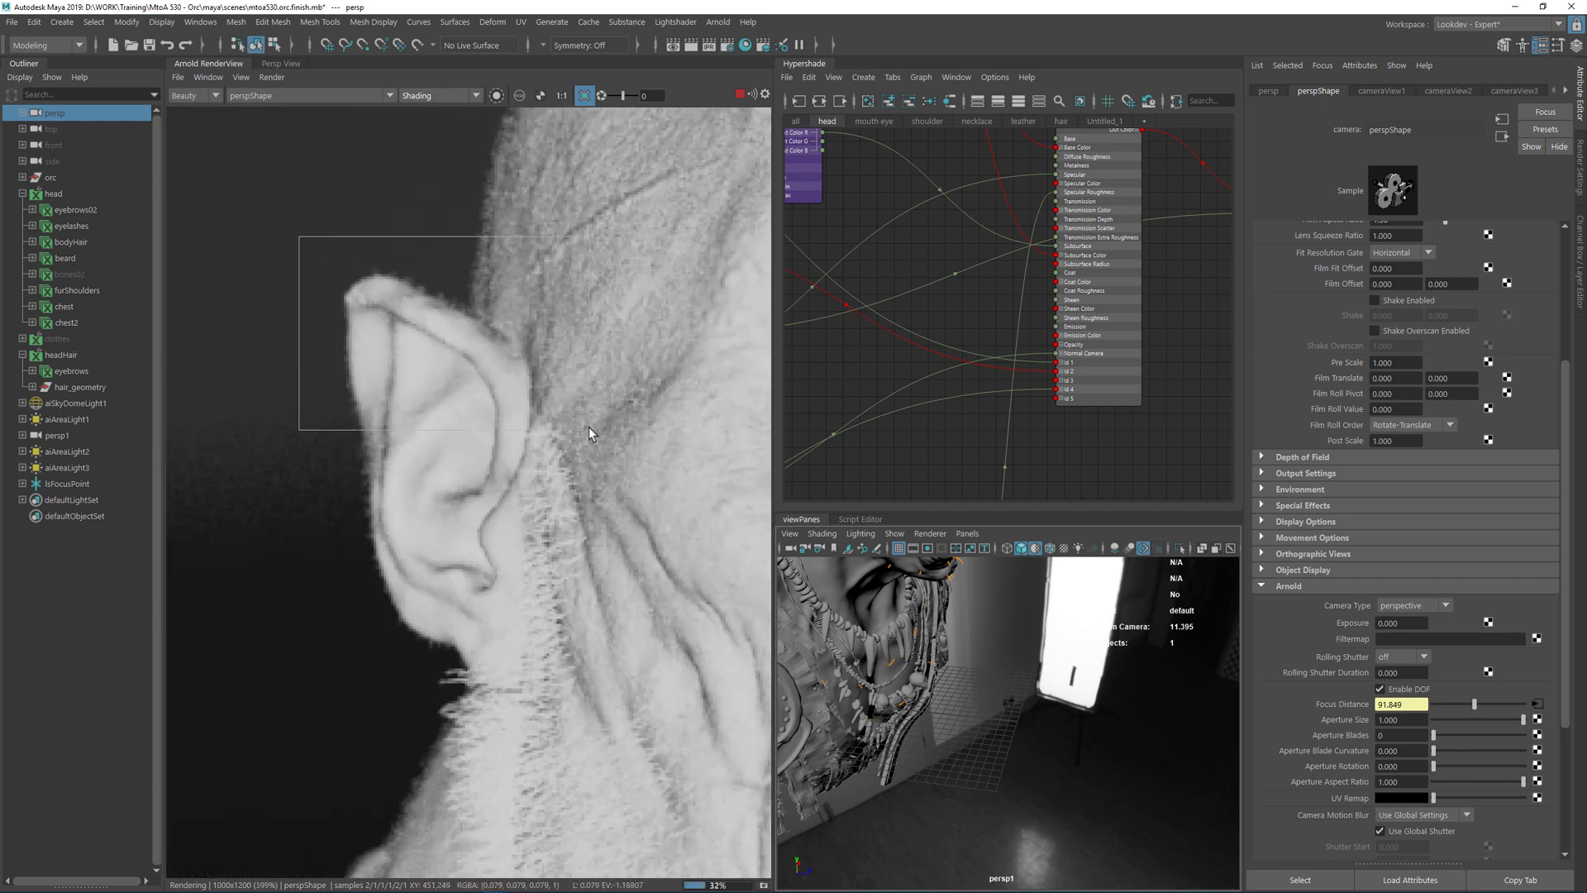
# Render a crop region over the tip of the shoulder horn to check its background blur
pyautogui.scroll(-4, 576, 427)
pyautogui.moveTo(577, 427); pyautogui.dragTo(644, 408, button='middle')
pyautogui.scroll(2, 429, 350)
pyautogui.keyDown('shift'); pyautogui.moveTo(369, 335); pyautogui.dragTo(534, 523); pyautogui.keyUp('shift')
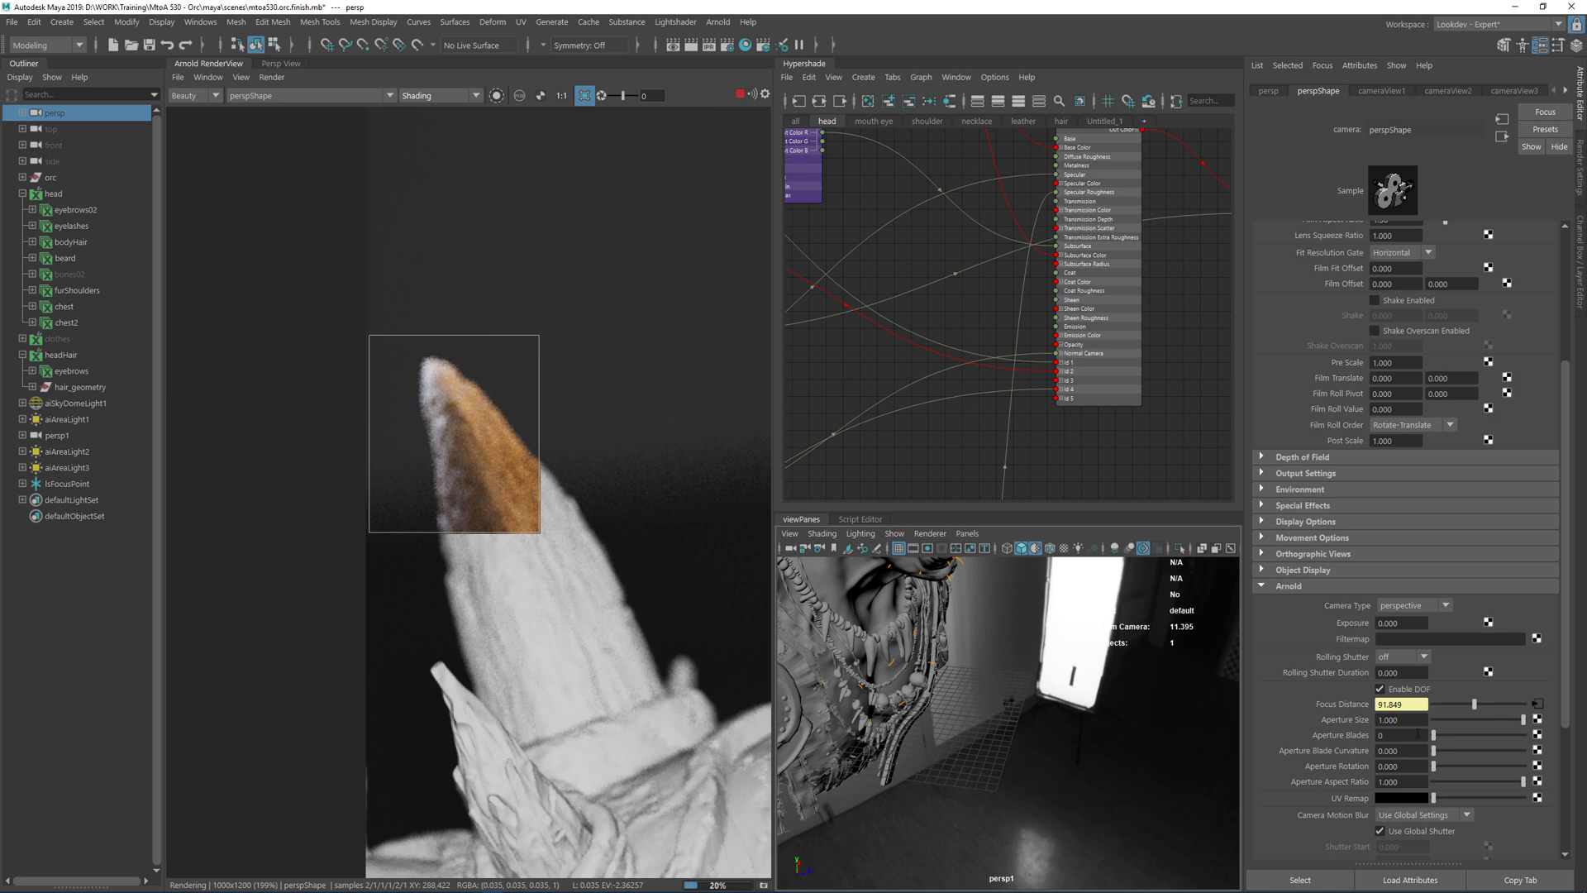
# Set the camera's Aperture Size to 0.5 and render the full frame without the crop region
pyautogui.doubleClick(1385, 718)
pyautogui.write('0.5')
pyautogui.press('Return')
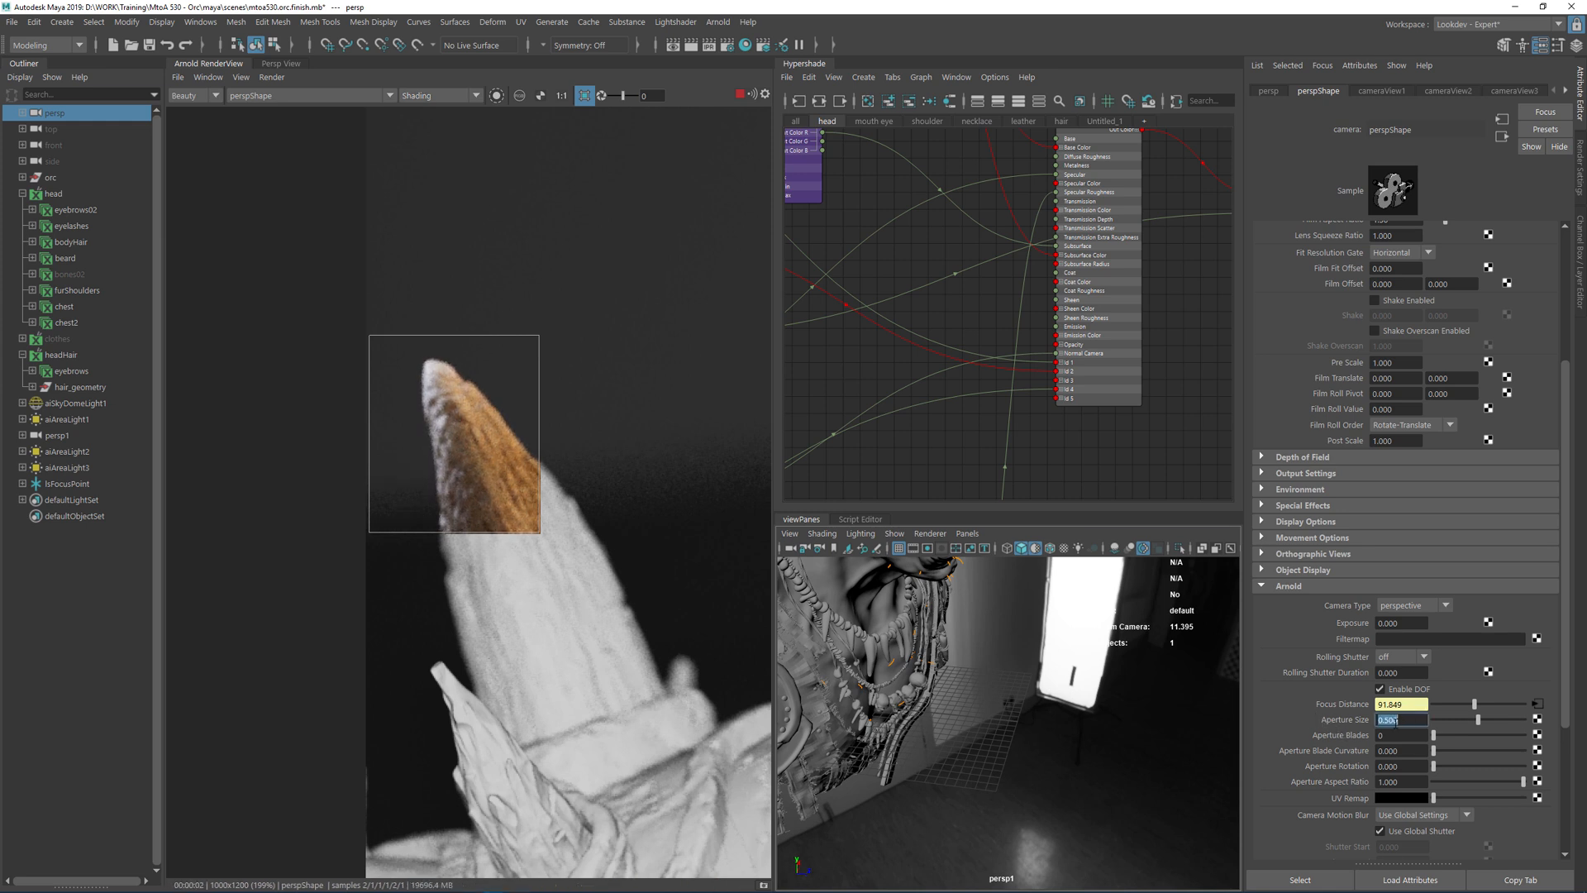
pyautogui.scroll(-2, 582, 568)
pyautogui.moveTo(582, 569); pyautogui.dragTo(478, 523, button='middle')
pyautogui.click(478, 523)
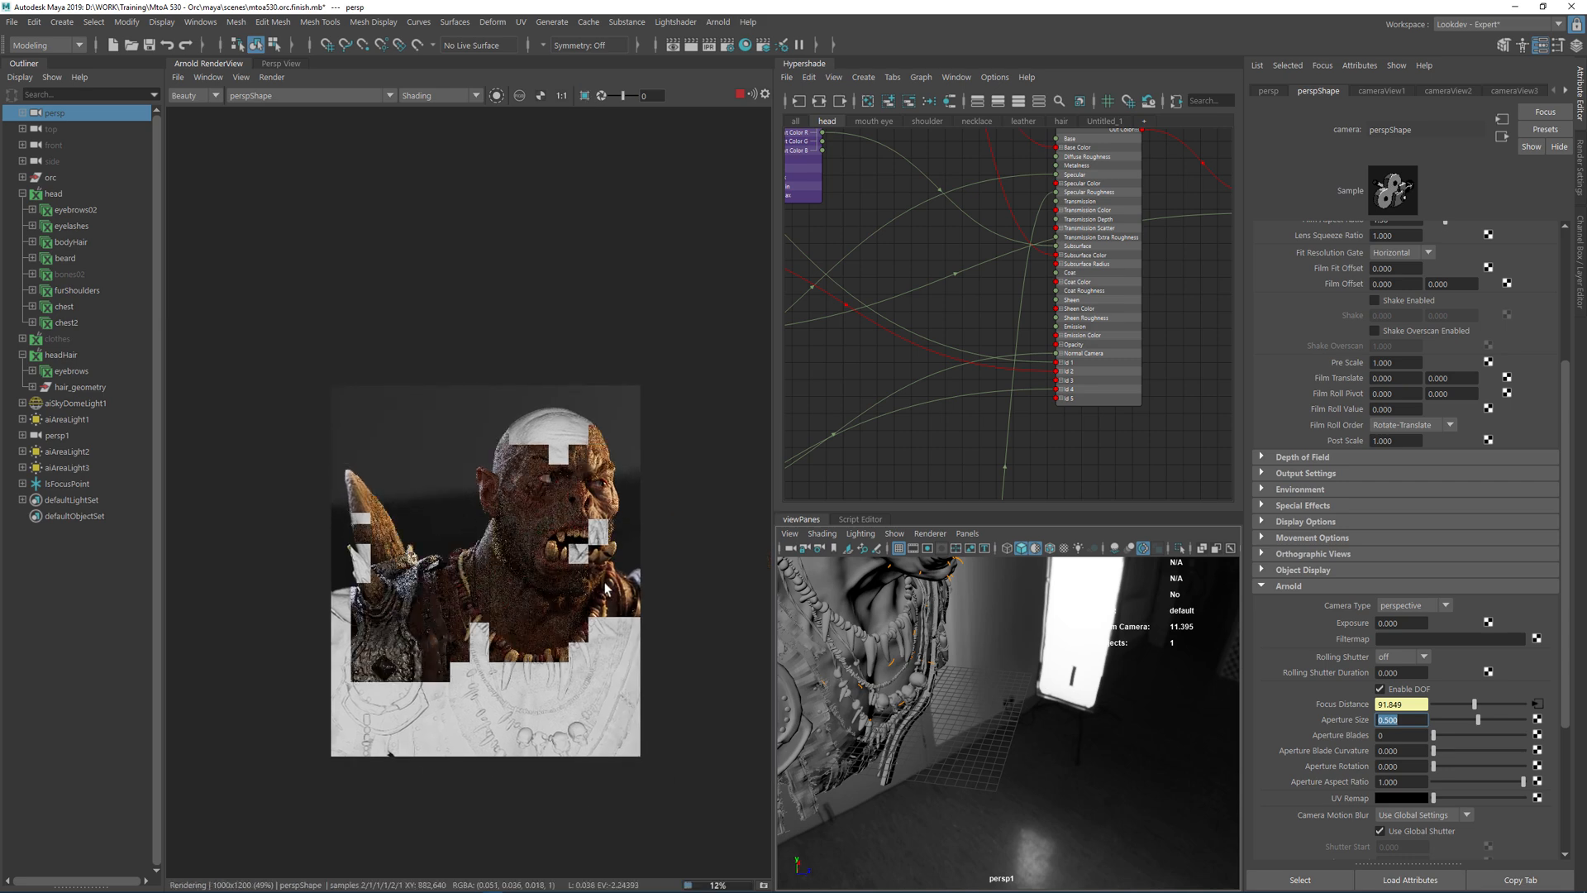
pyautogui.scroll(3, 497, 488)
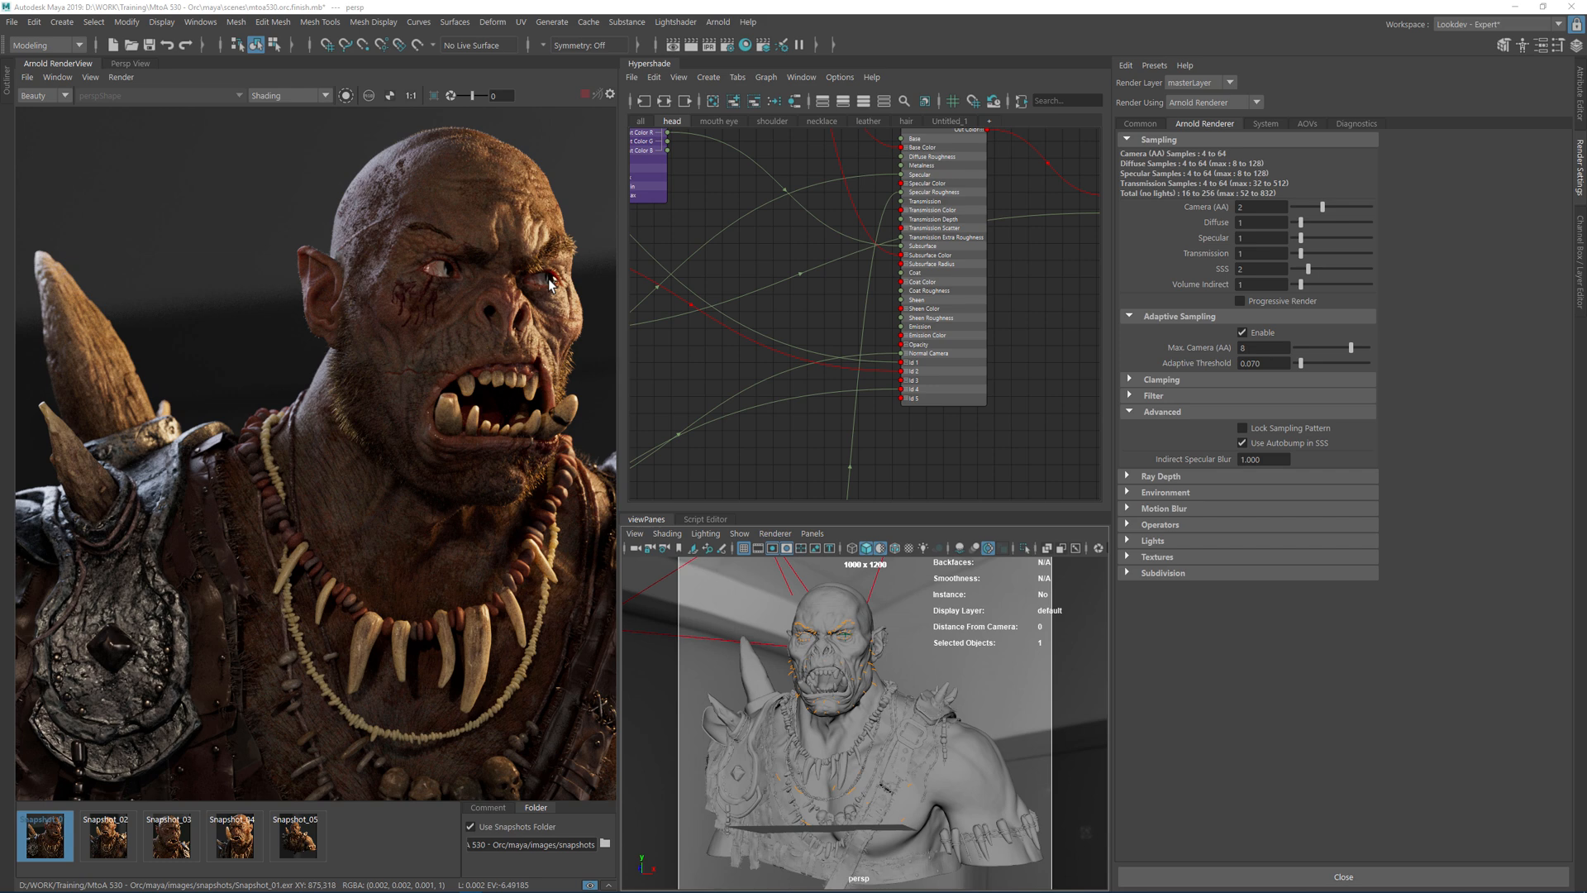
# Compare the Snapshot_01 and Snapshot_02 renders, and examine the face and background blur in Snapshot_02
pyautogui.keyDown('alt'); pyautogui.moveTo(331, 311); pyautogui.dragTo(283, 296, button='middle'); pyautogui.keyUp('alt')
pyautogui.click(406, 96)
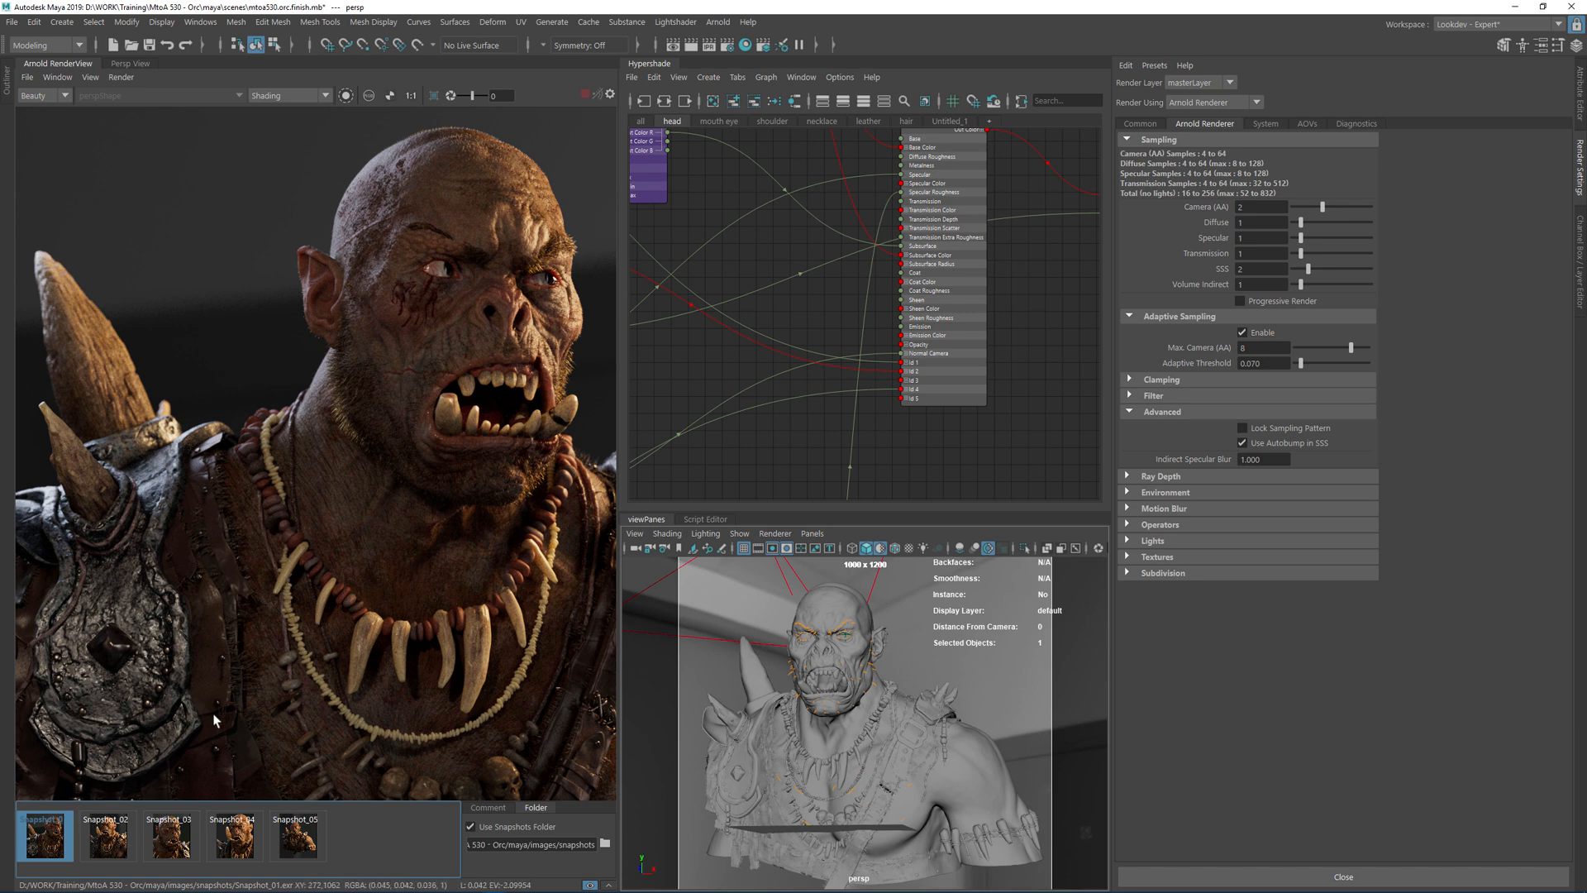
pyautogui.press('Right')
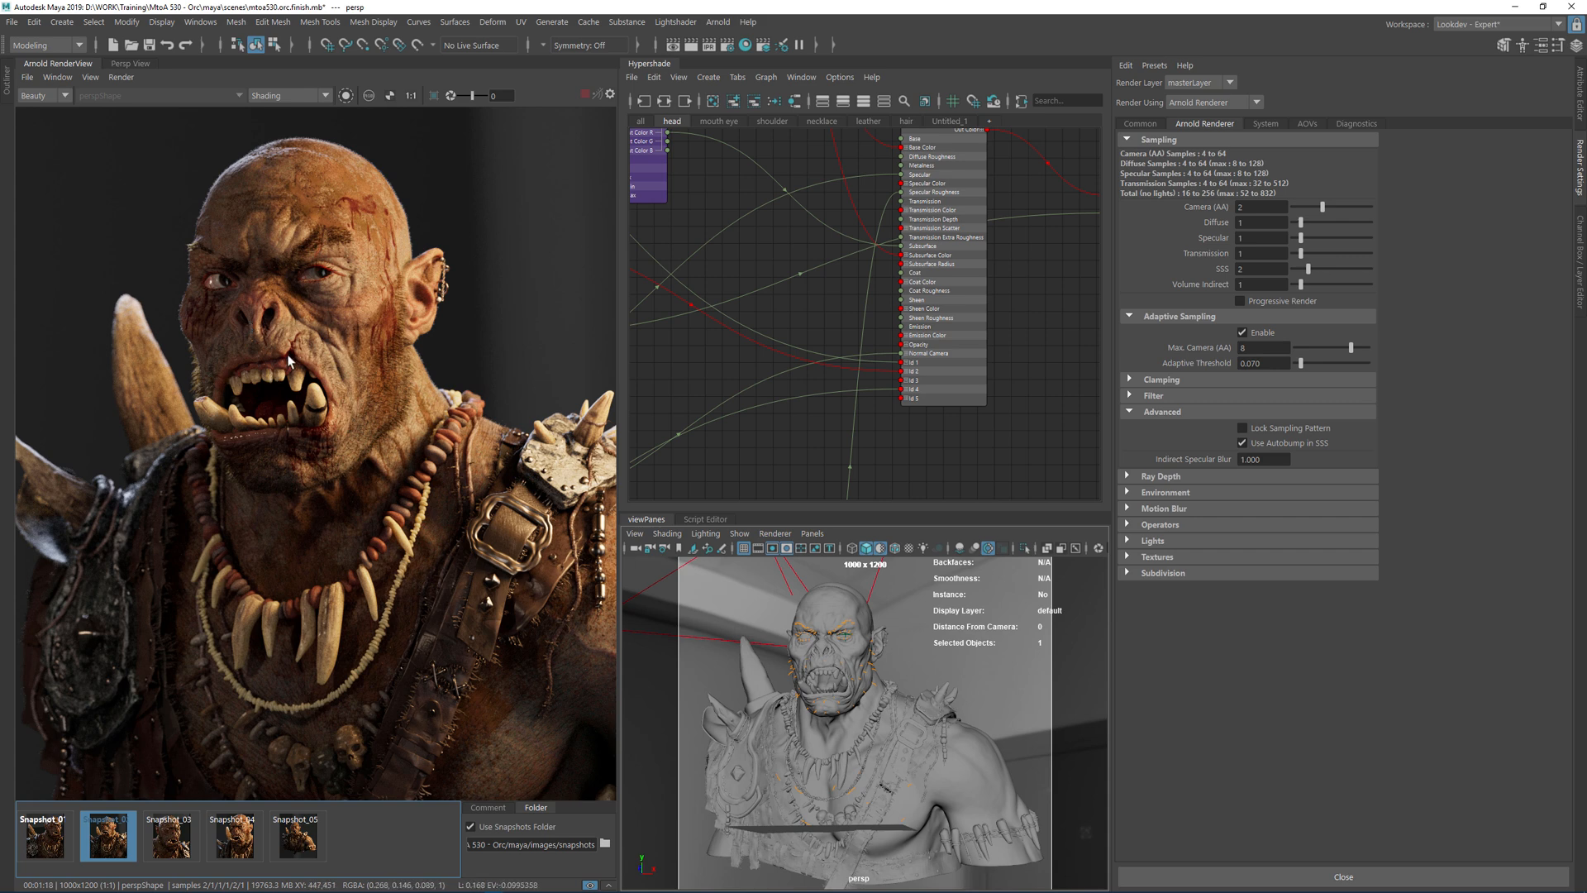
pyautogui.press('Left')
pyautogui.press('Right')
pyautogui.moveTo(321, 249); pyautogui.dragTo(320, 260, button='middle')
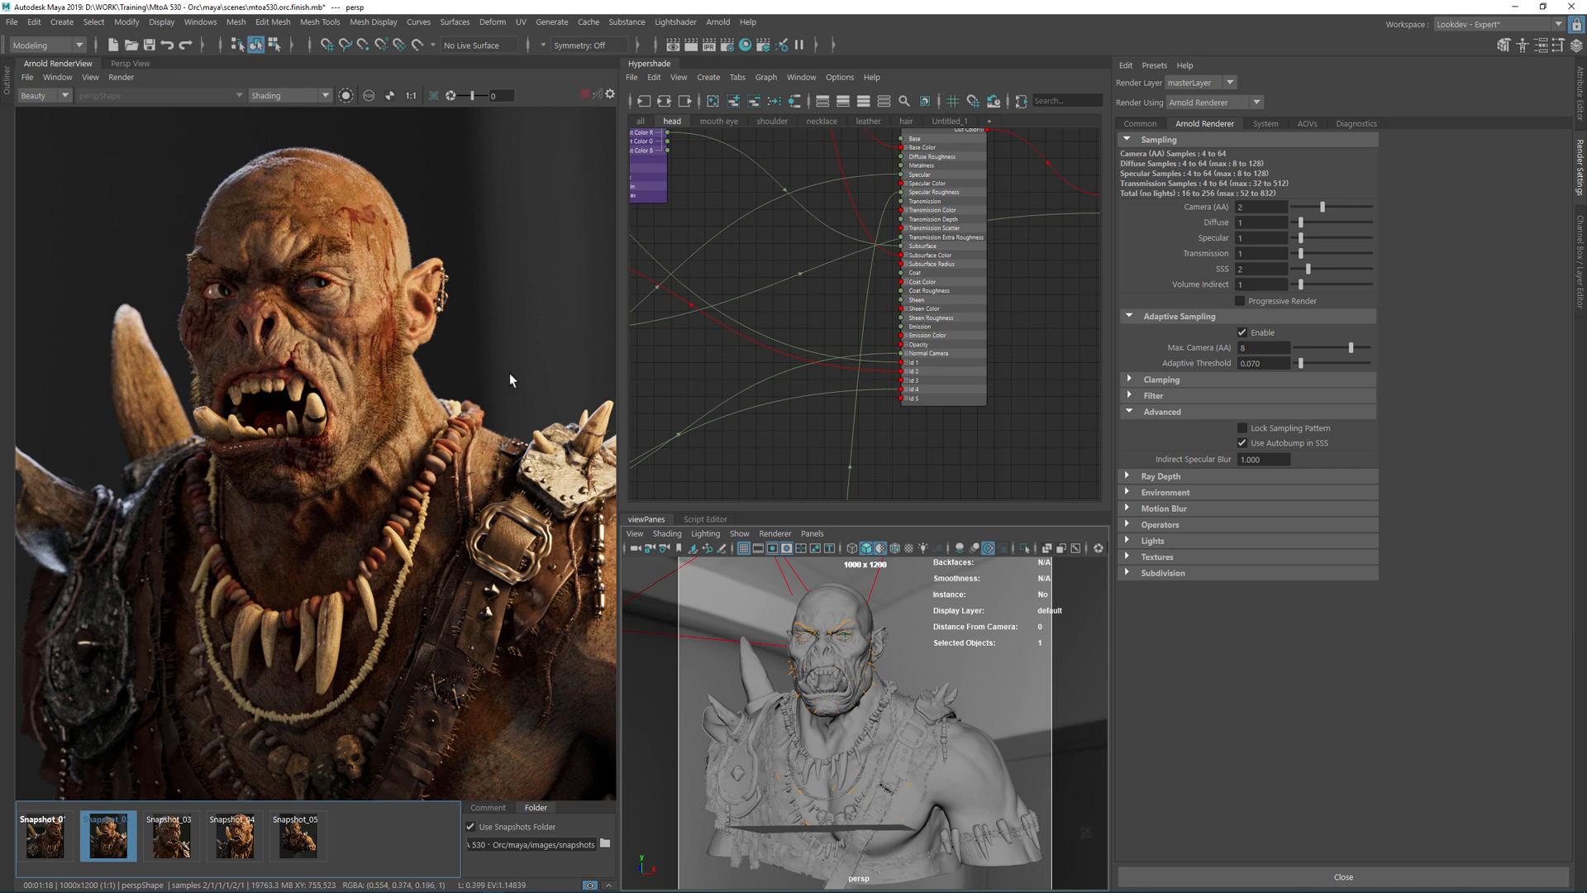
pyautogui.scroll(1, 200, 215)
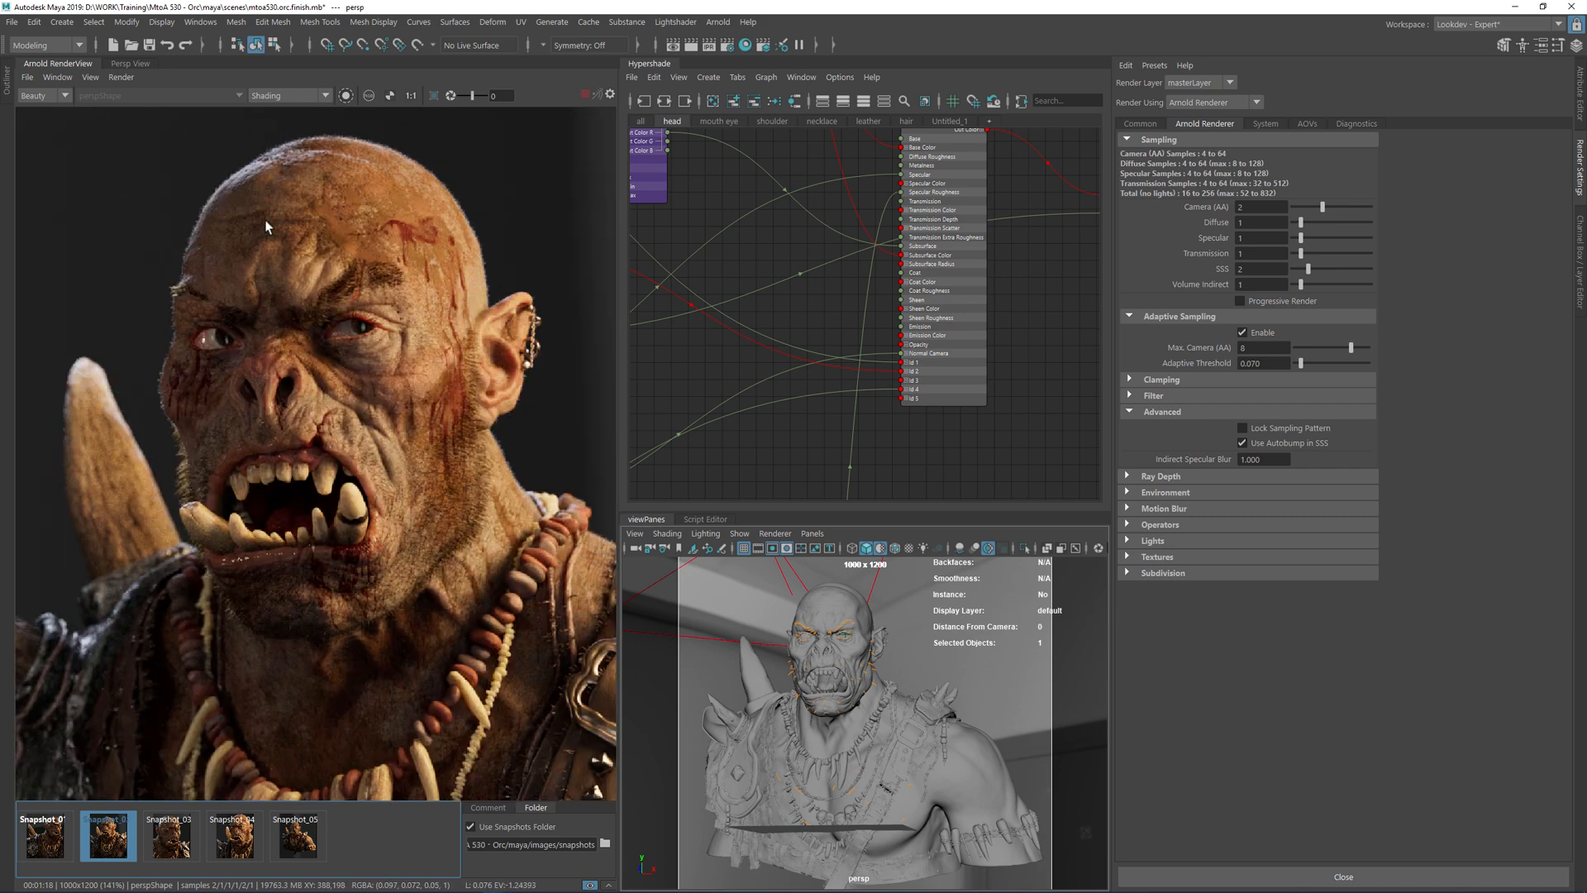
pyautogui.scroll(2, 176, 416)
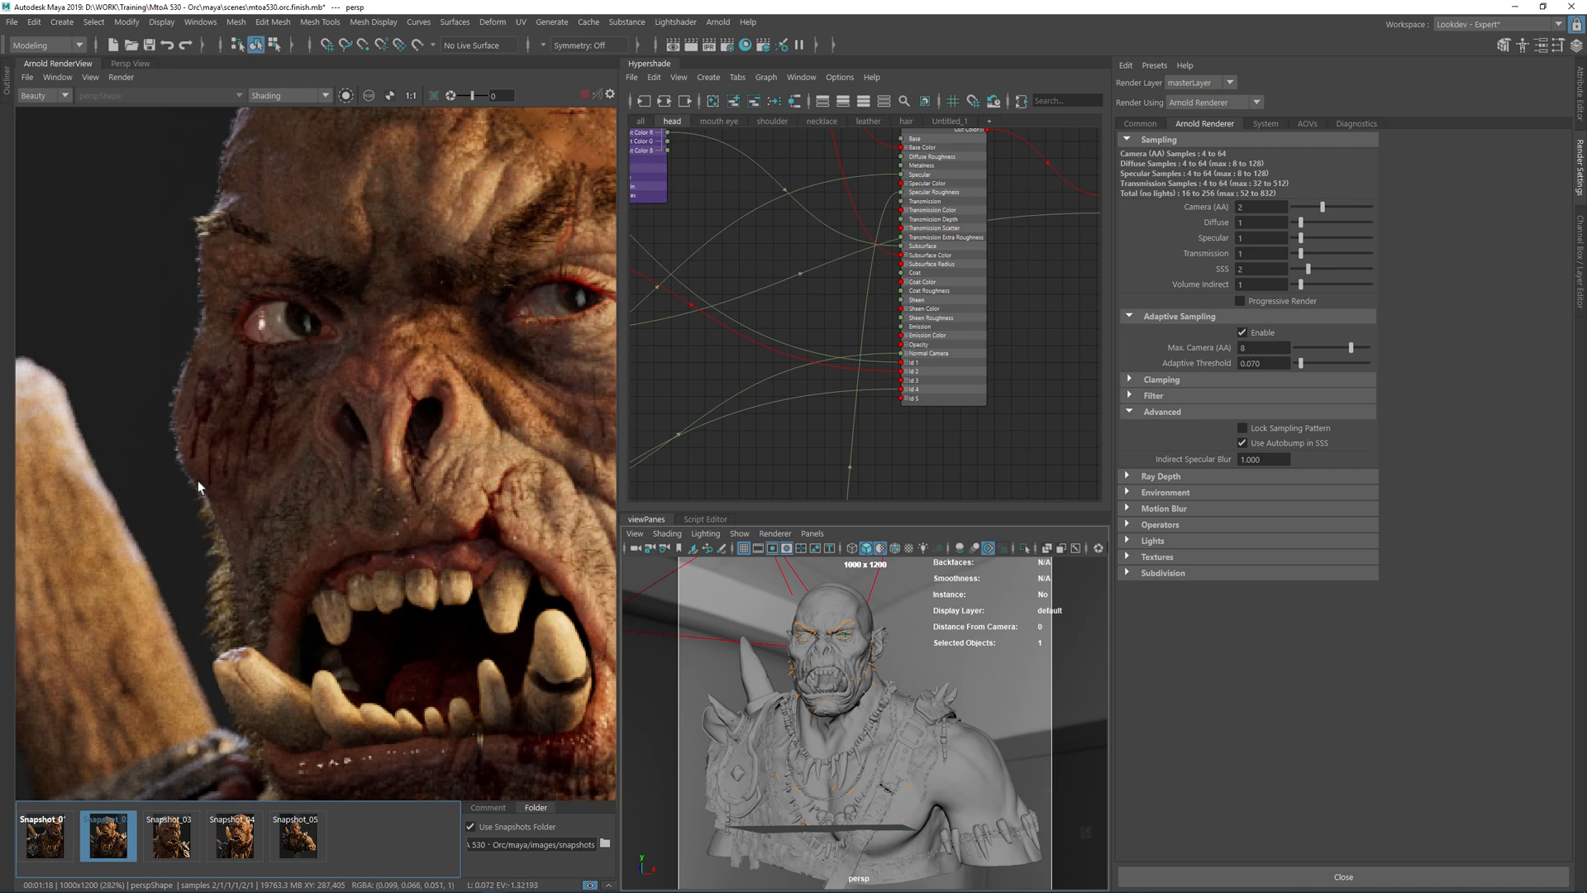
pyautogui.scroll(-2, 221, 357)
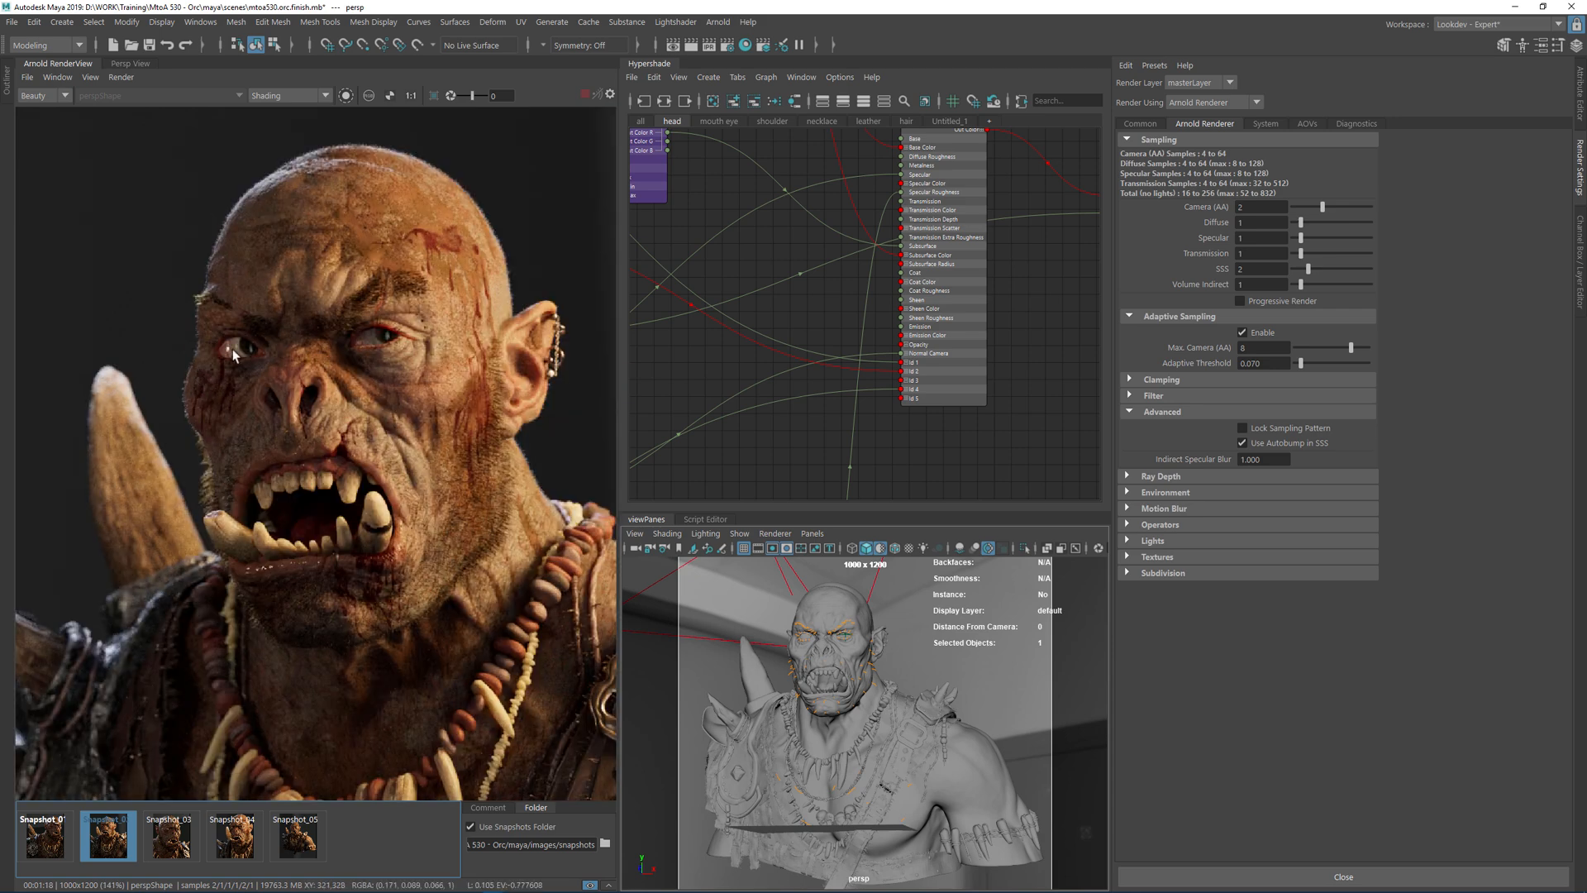
pyautogui.click(405, 97)
# View the Snapshot_03 render and examine the eyes, tusks and the out-of-focus shoulder behind the mouth
pyautogui.press('Right')
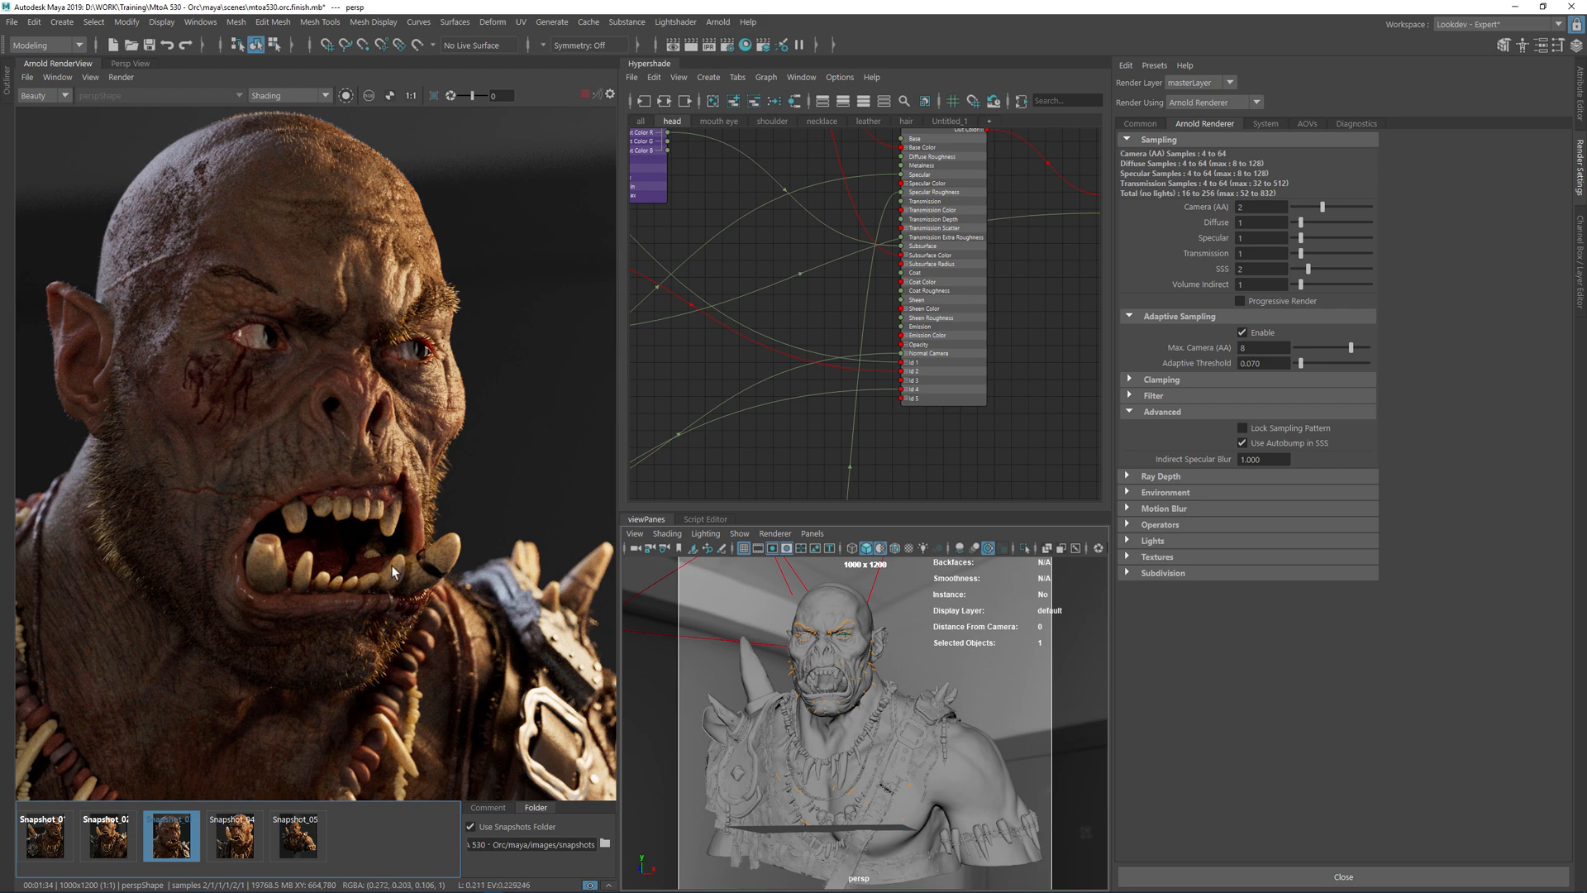
pyautogui.scroll(2, 414, 331)
pyautogui.scroll(-2, 513, 550)
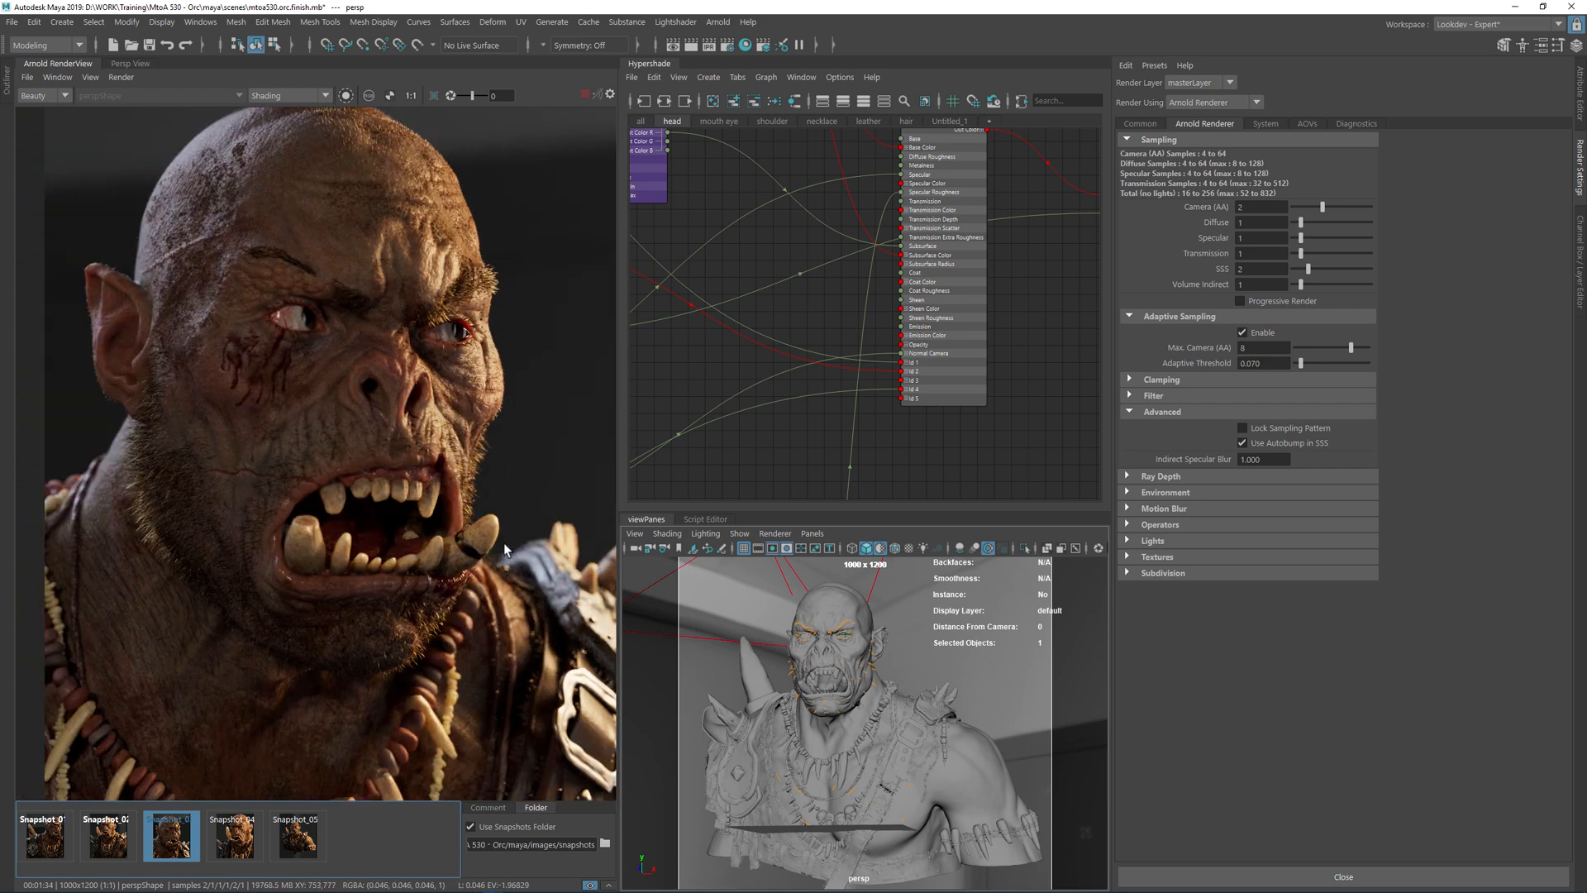
pyautogui.scroll(3, 468, 385)
pyautogui.scroll(-2, 453, 344)
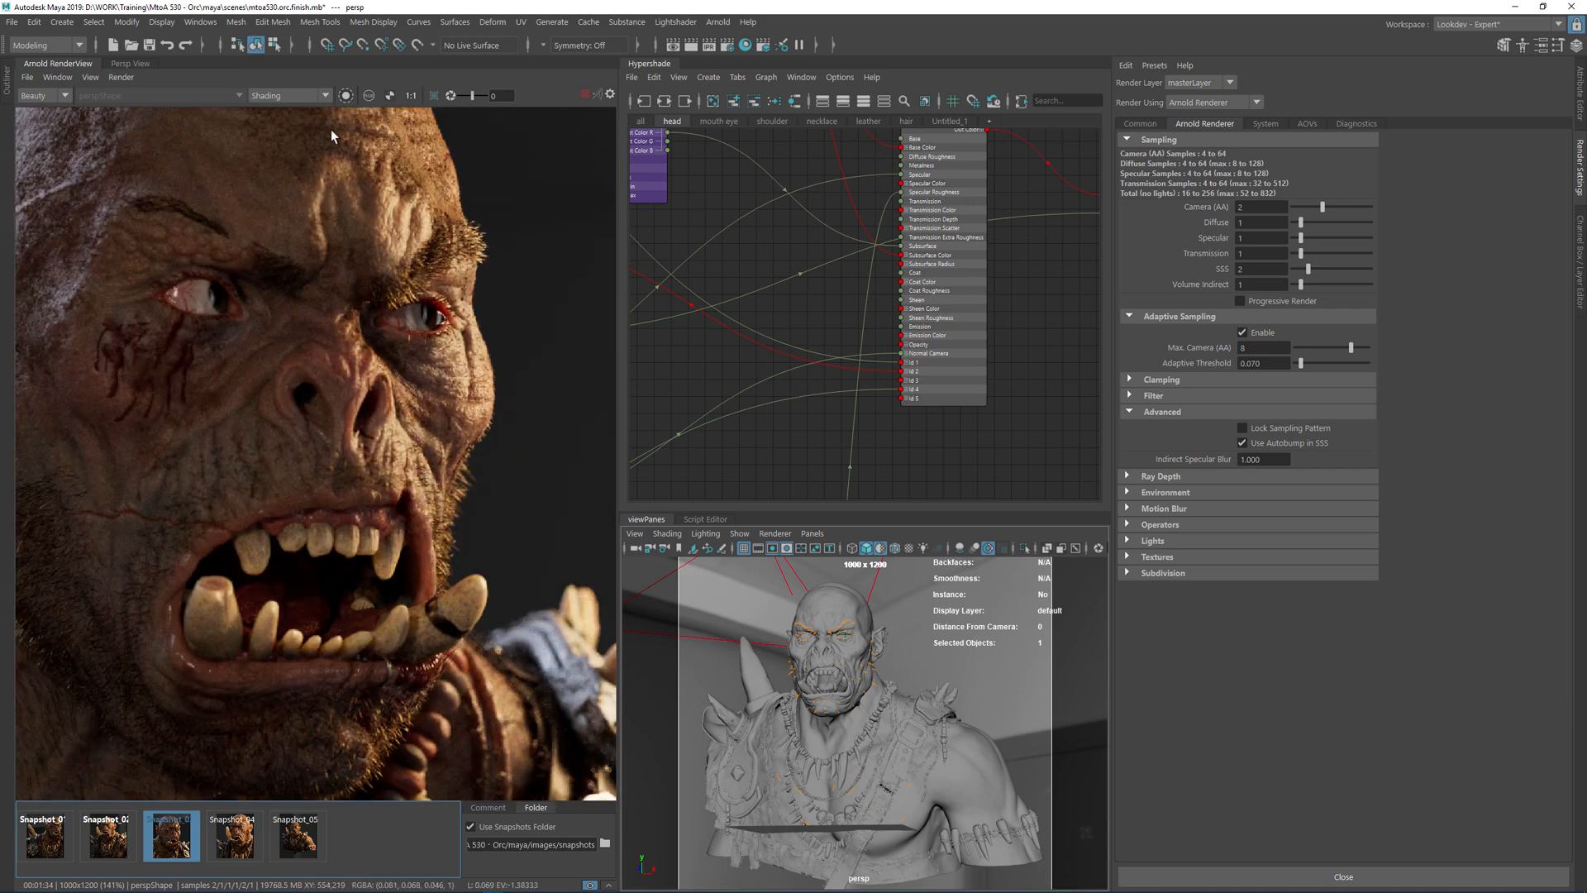
pyautogui.scroll(-1, 412, 104)
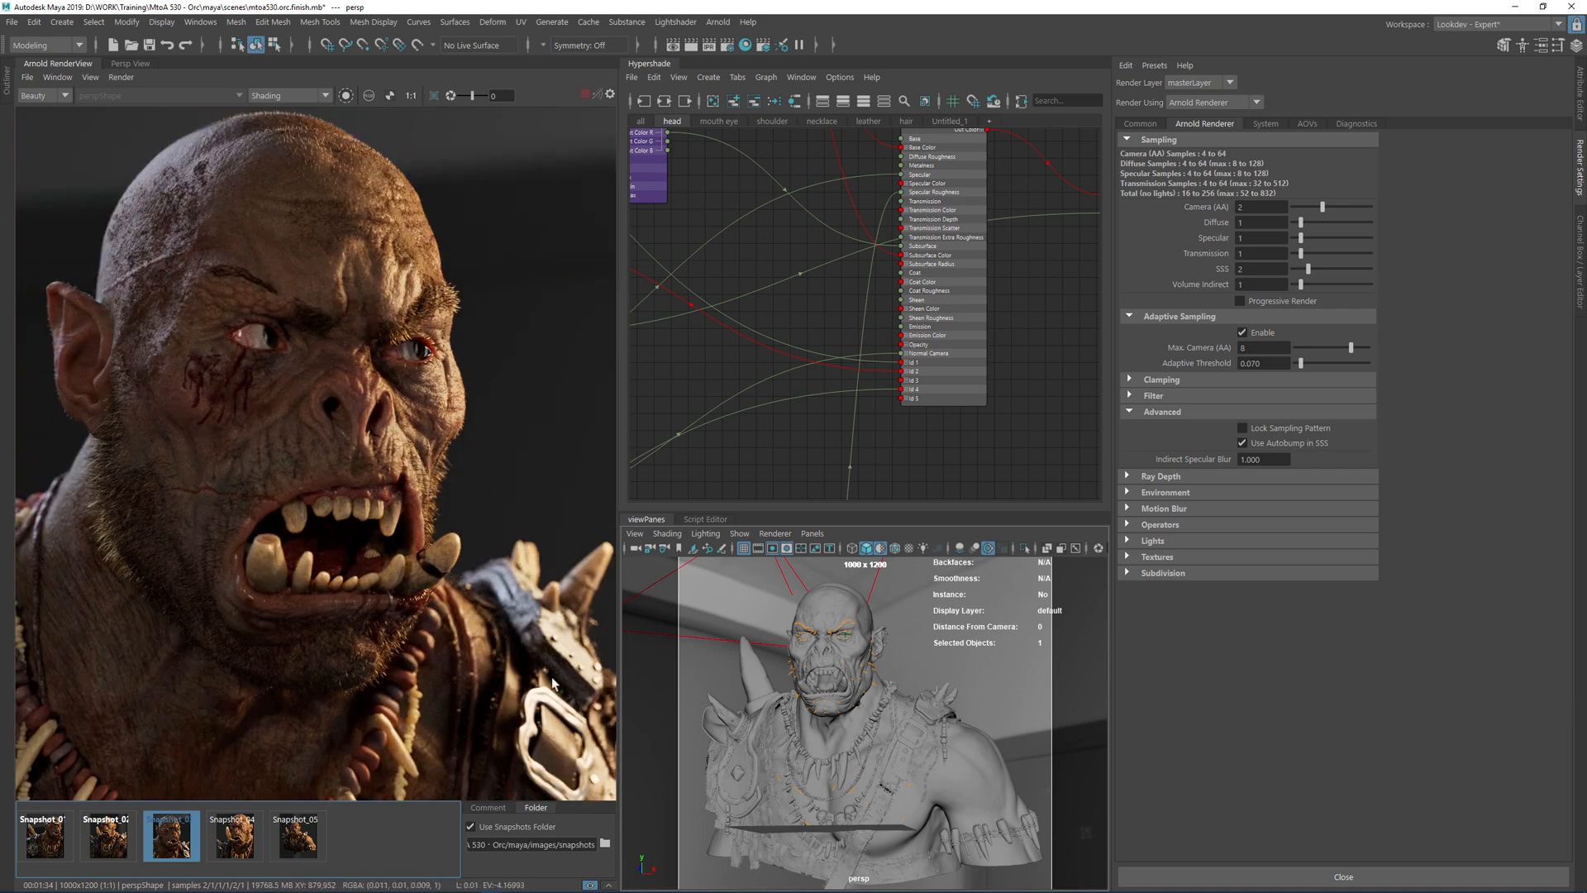
pyautogui.scroll(3, 548, 629)
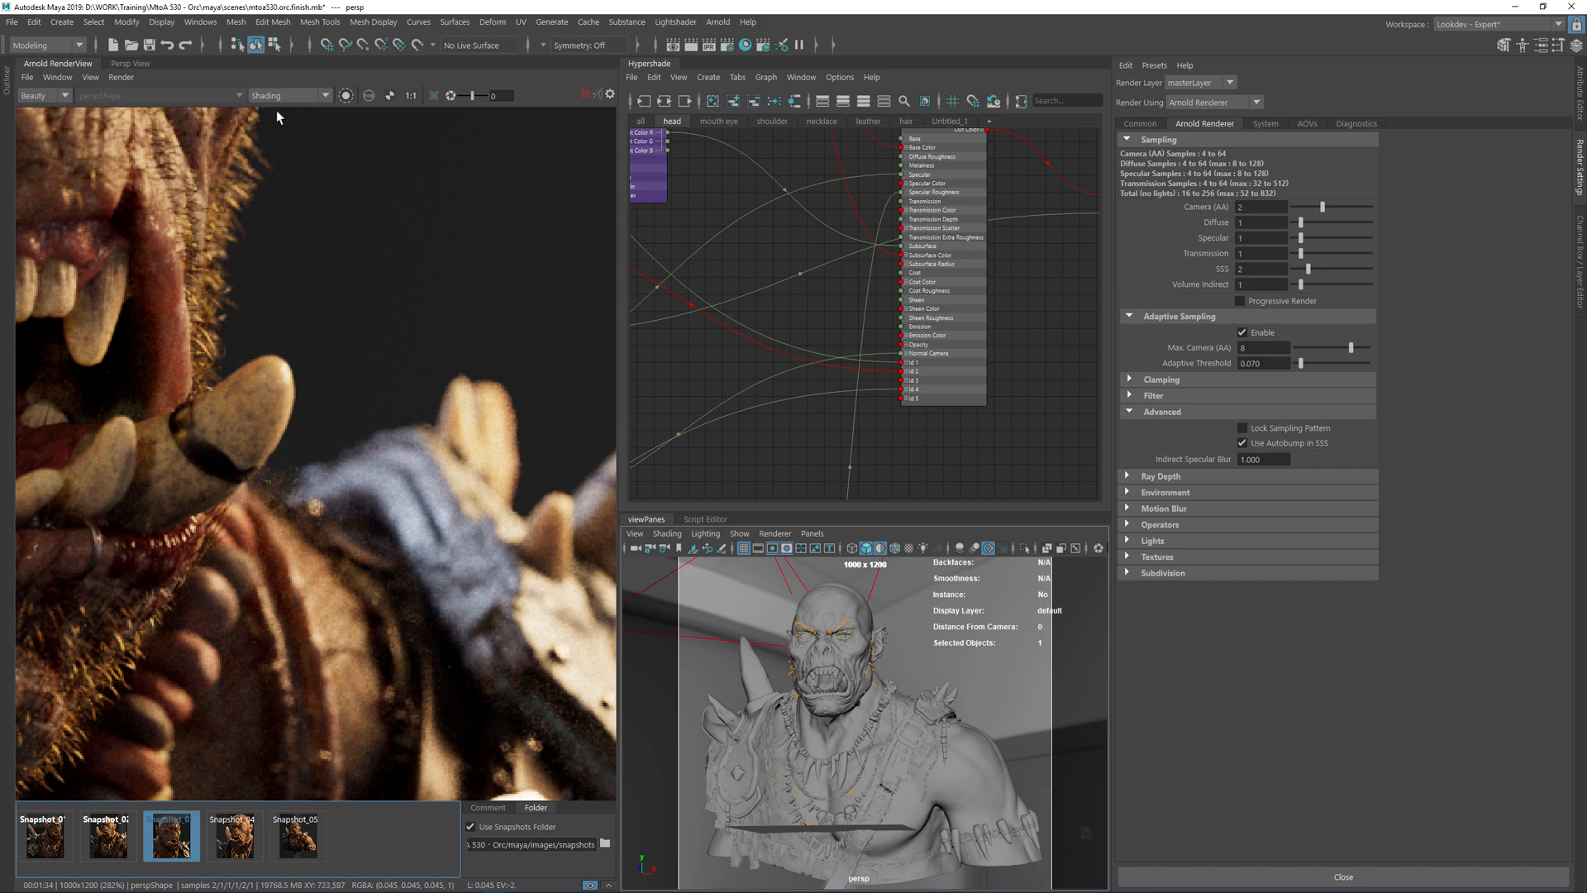
# View the Snapshot_04 render and examine the blurred horn, tusks, eyes and forehead skin up close
pyautogui.click(413, 96)
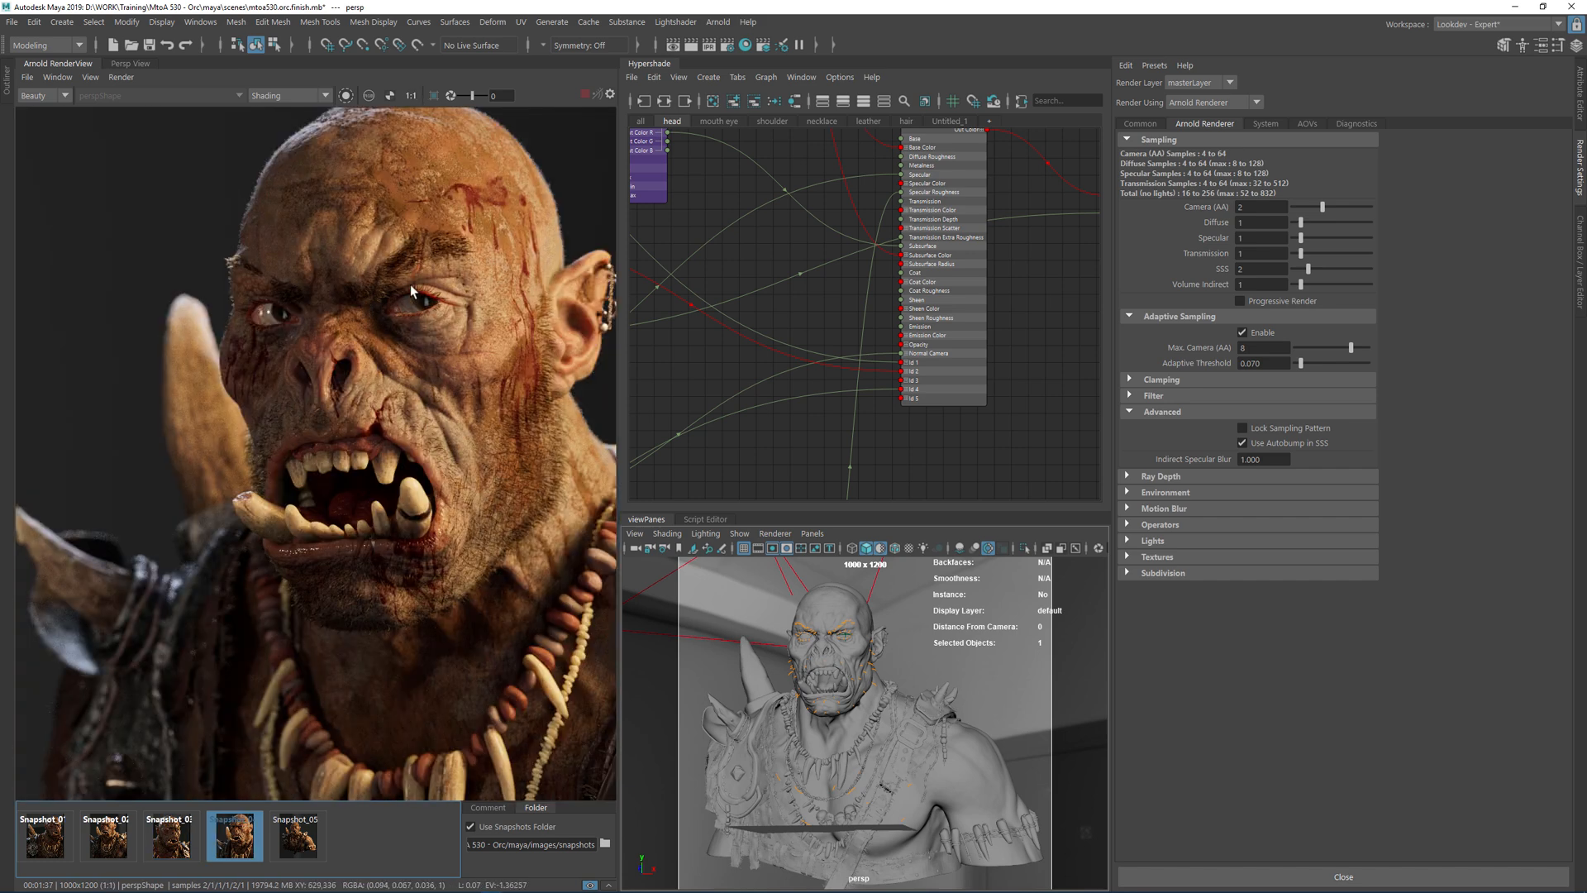
pyautogui.moveTo(444, 380); pyautogui.dragTo(391, 370, button='middle')
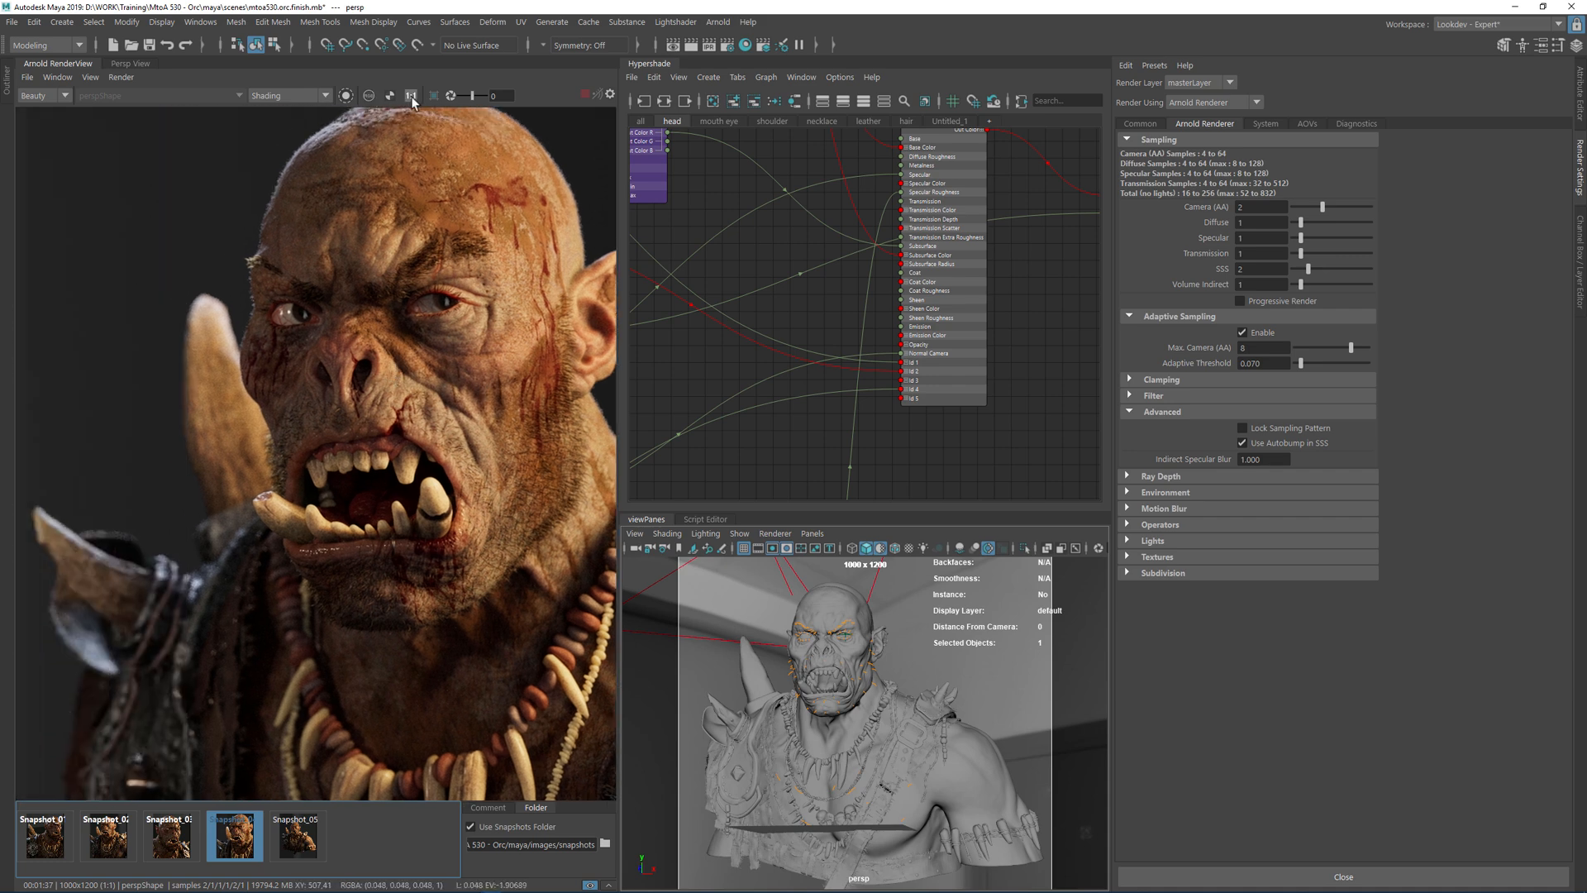
pyautogui.scroll(5, 202, 443)
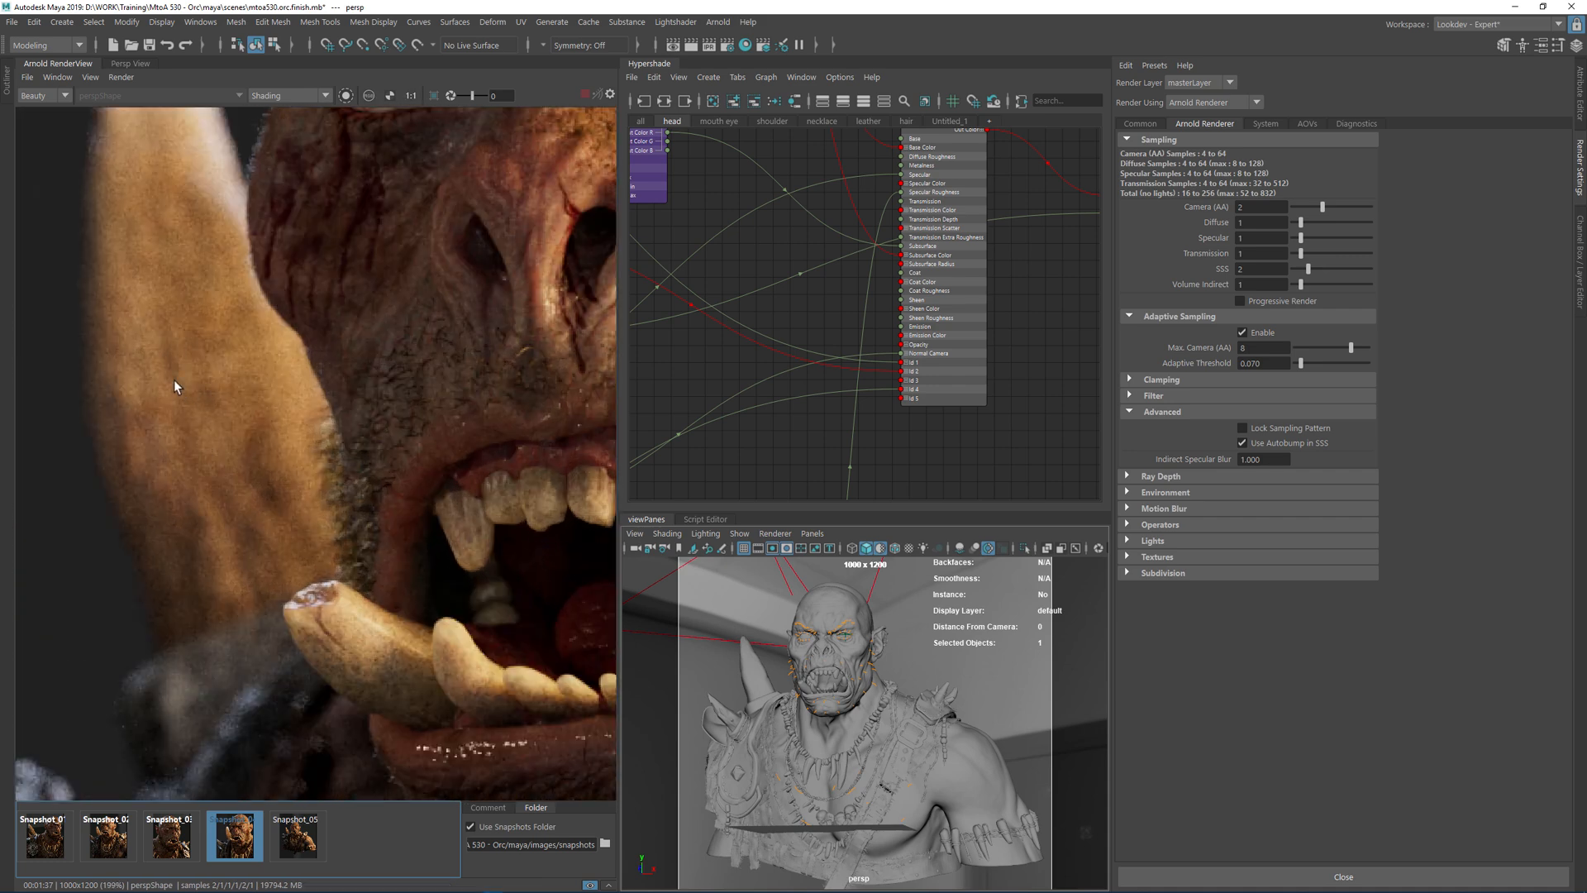
pyautogui.scroll(-3, 184, 368)
pyautogui.moveTo(175, 327); pyautogui.dragTo(373, 313, button='middle')
pyautogui.moveTo(405, 494); pyautogui.dragTo(271, 473, button='middle')
pyautogui.scroll(3, 271, 473)
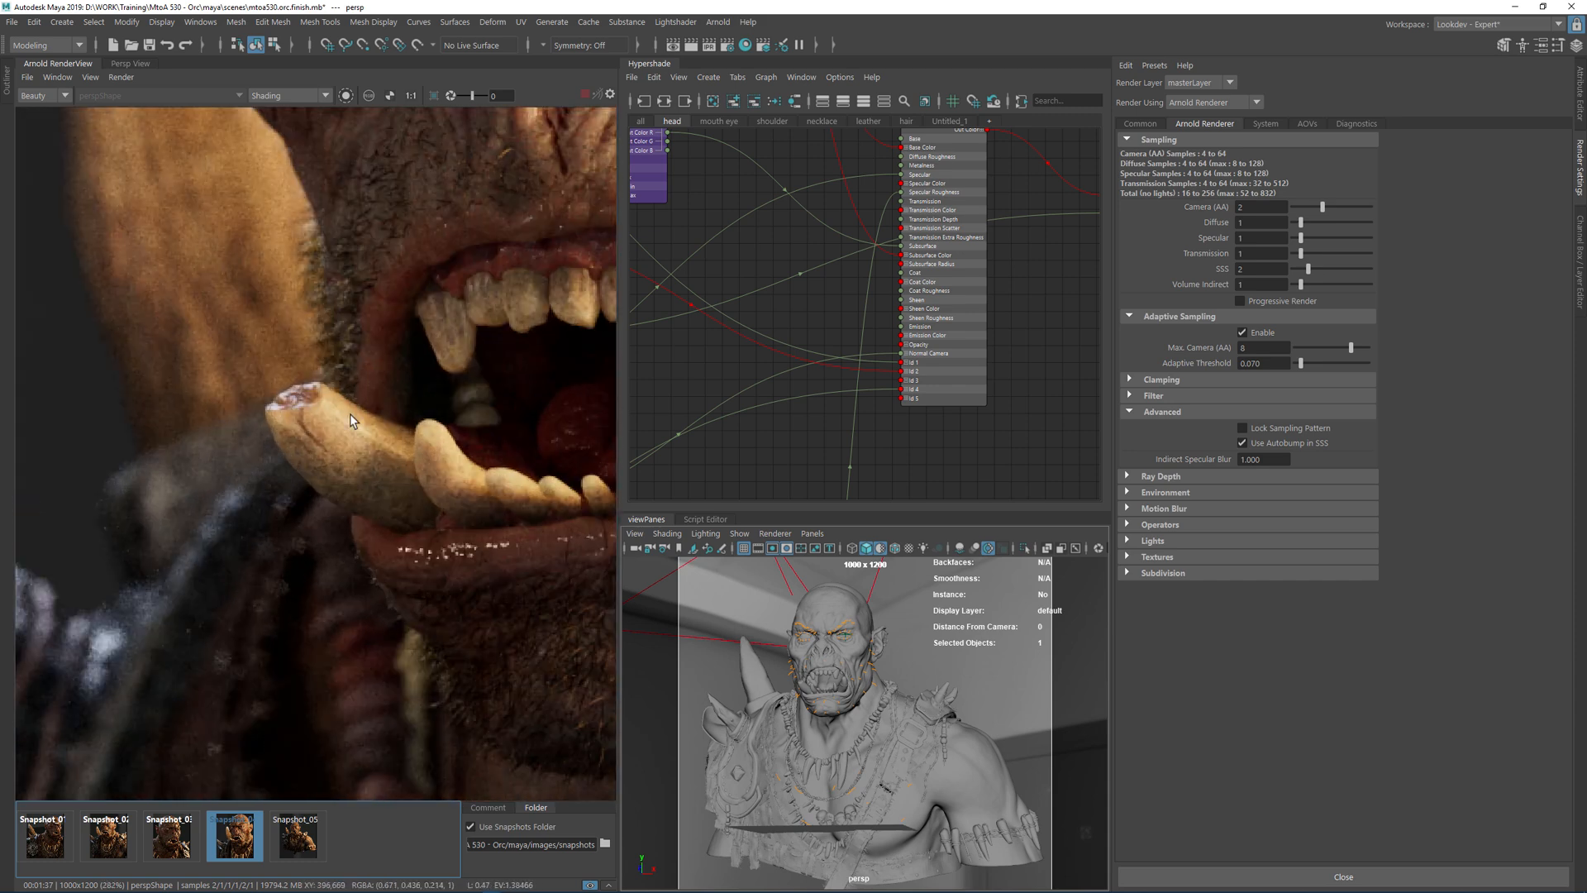
pyautogui.scroll(-3, 336, 410)
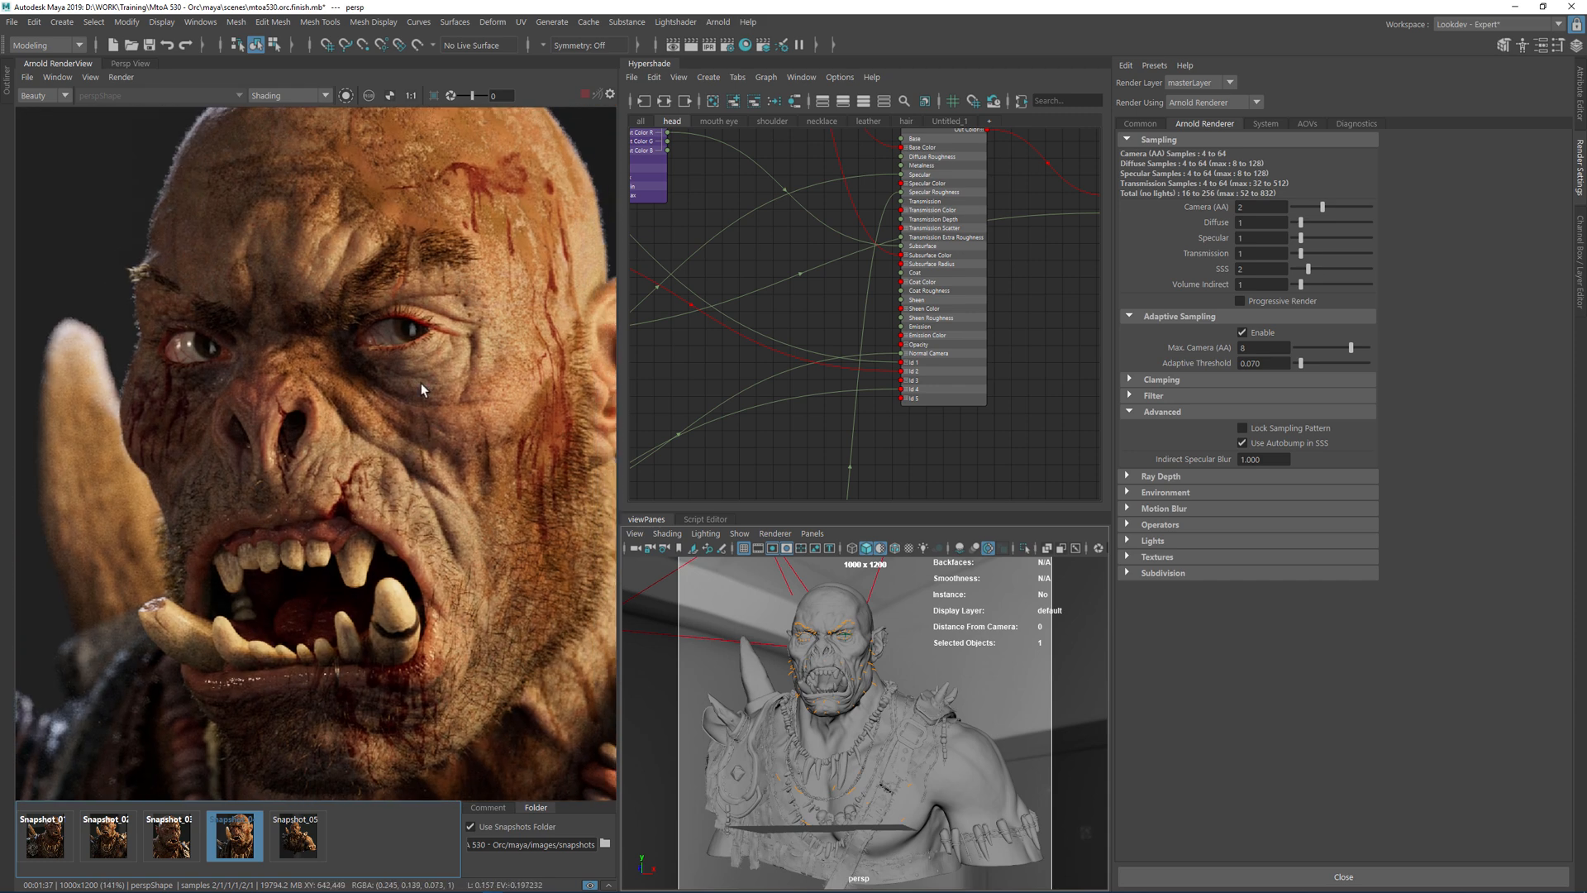
pyautogui.scroll(3, 459, 250)
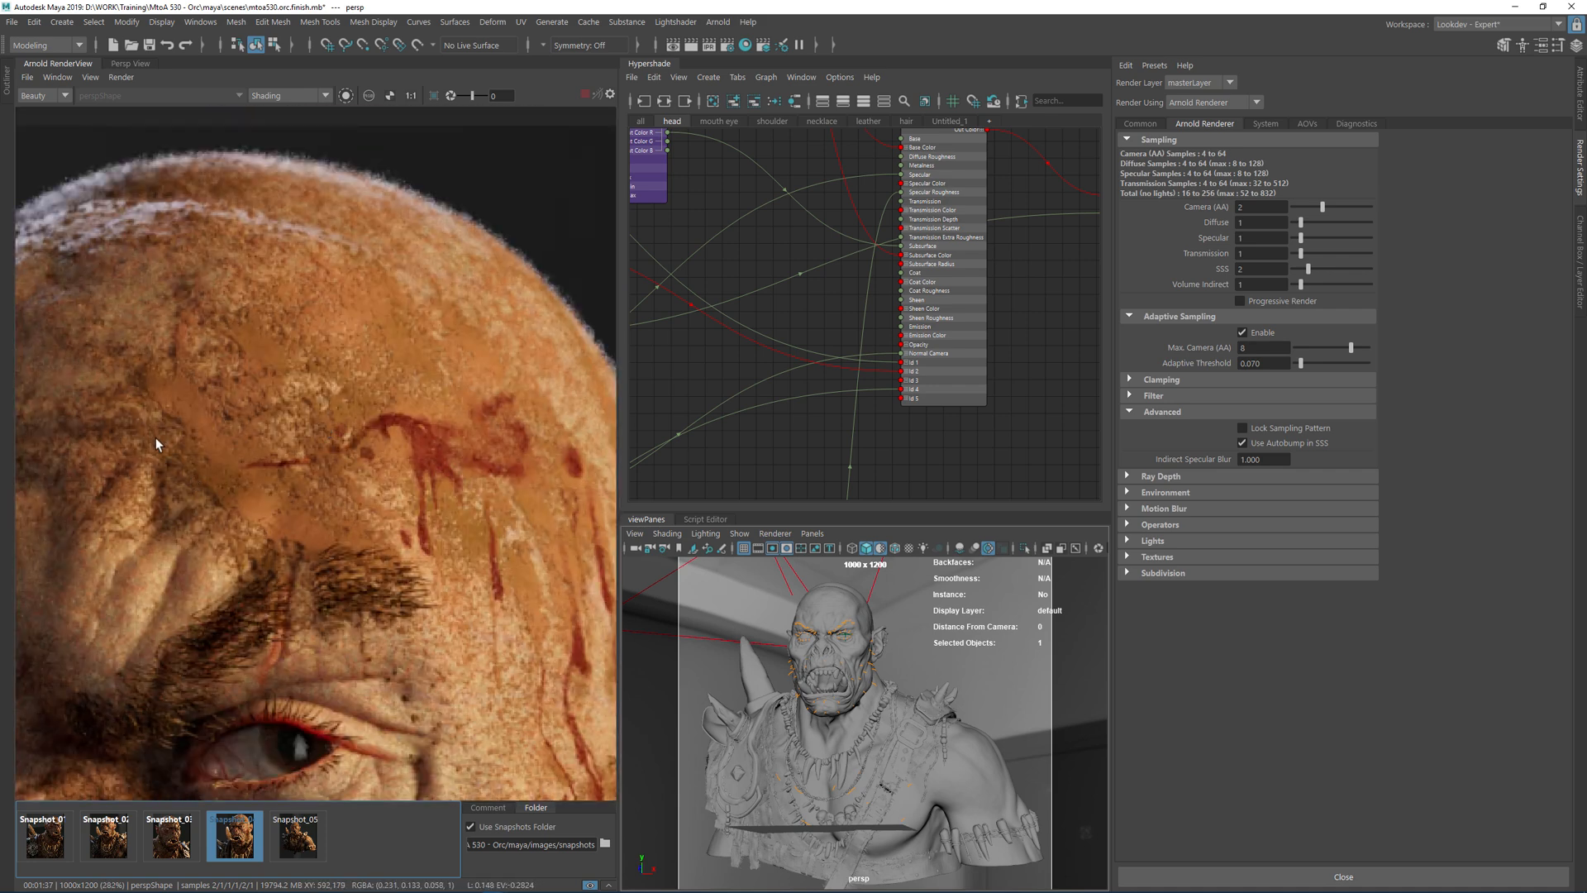
pyautogui.moveTo(152, 440); pyautogui.dragTo(444, 448, button='middle')
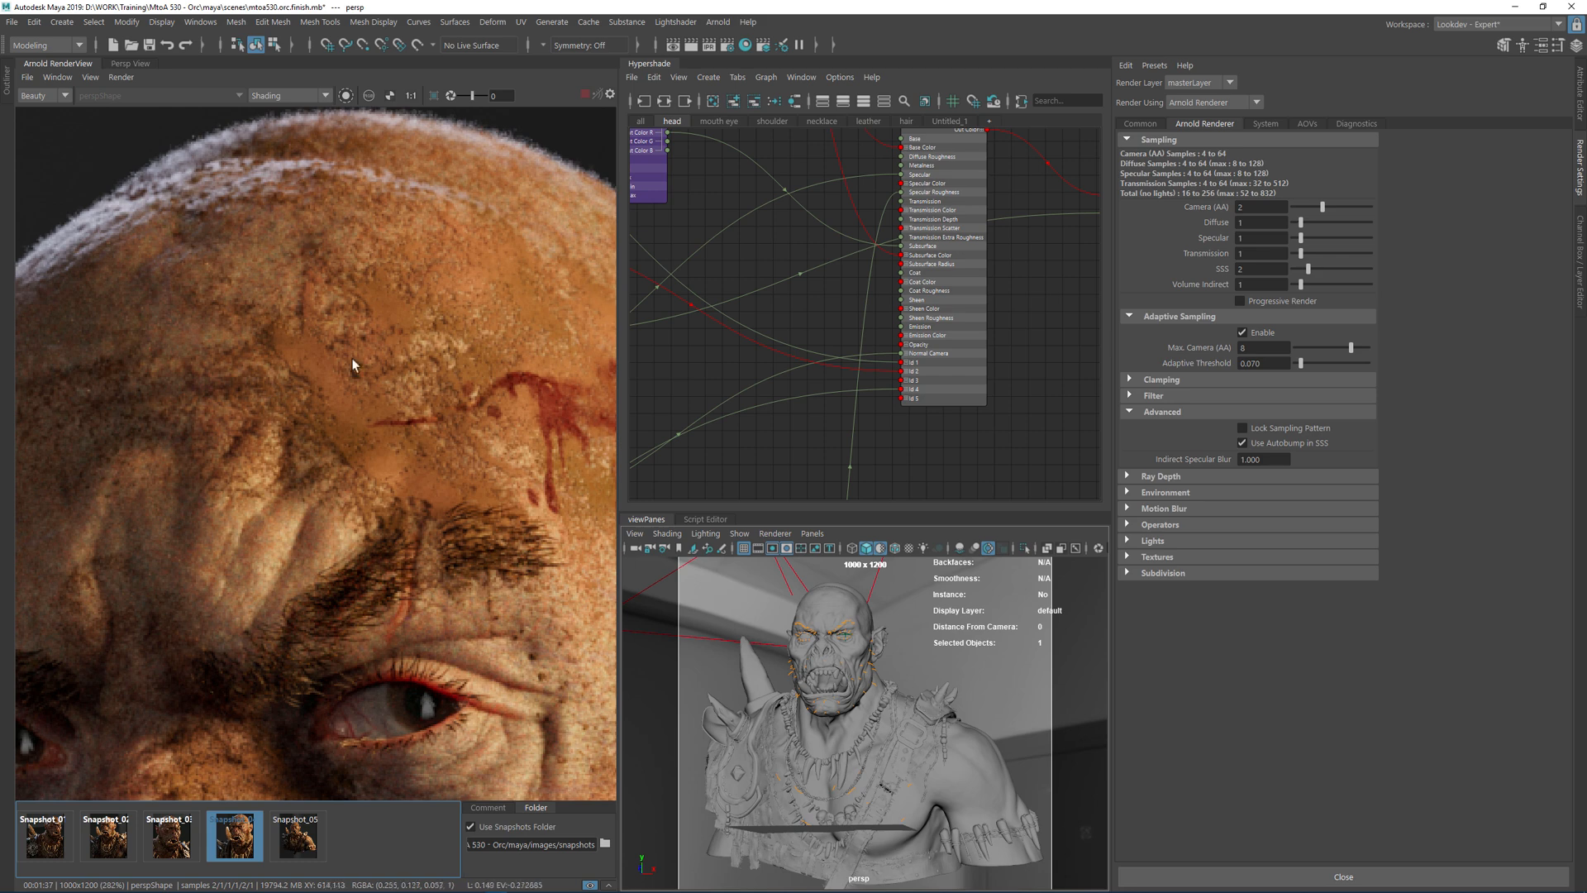
# Examine the eye and blood-streaked temple in Snapshot_04, and view the Snapshot_05 render of the full bust at 1:1
pyautogui.moveTo(499, 549); pyautogui.dragTo(325, 453, button='middle')
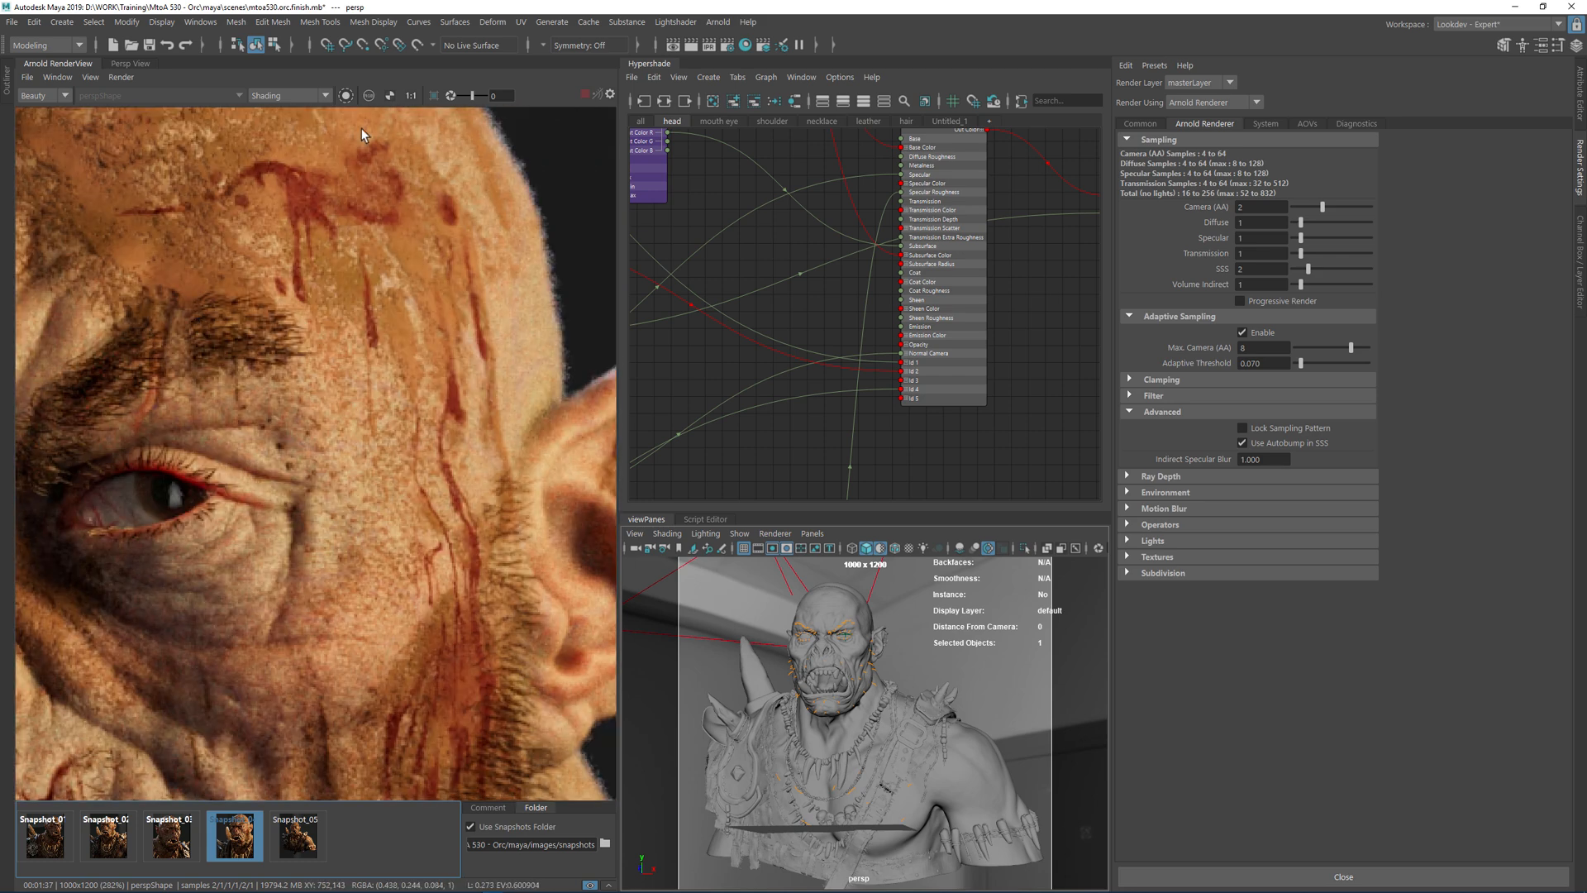
pyautogui.click(407, 97)
pyautogui.press('Right')
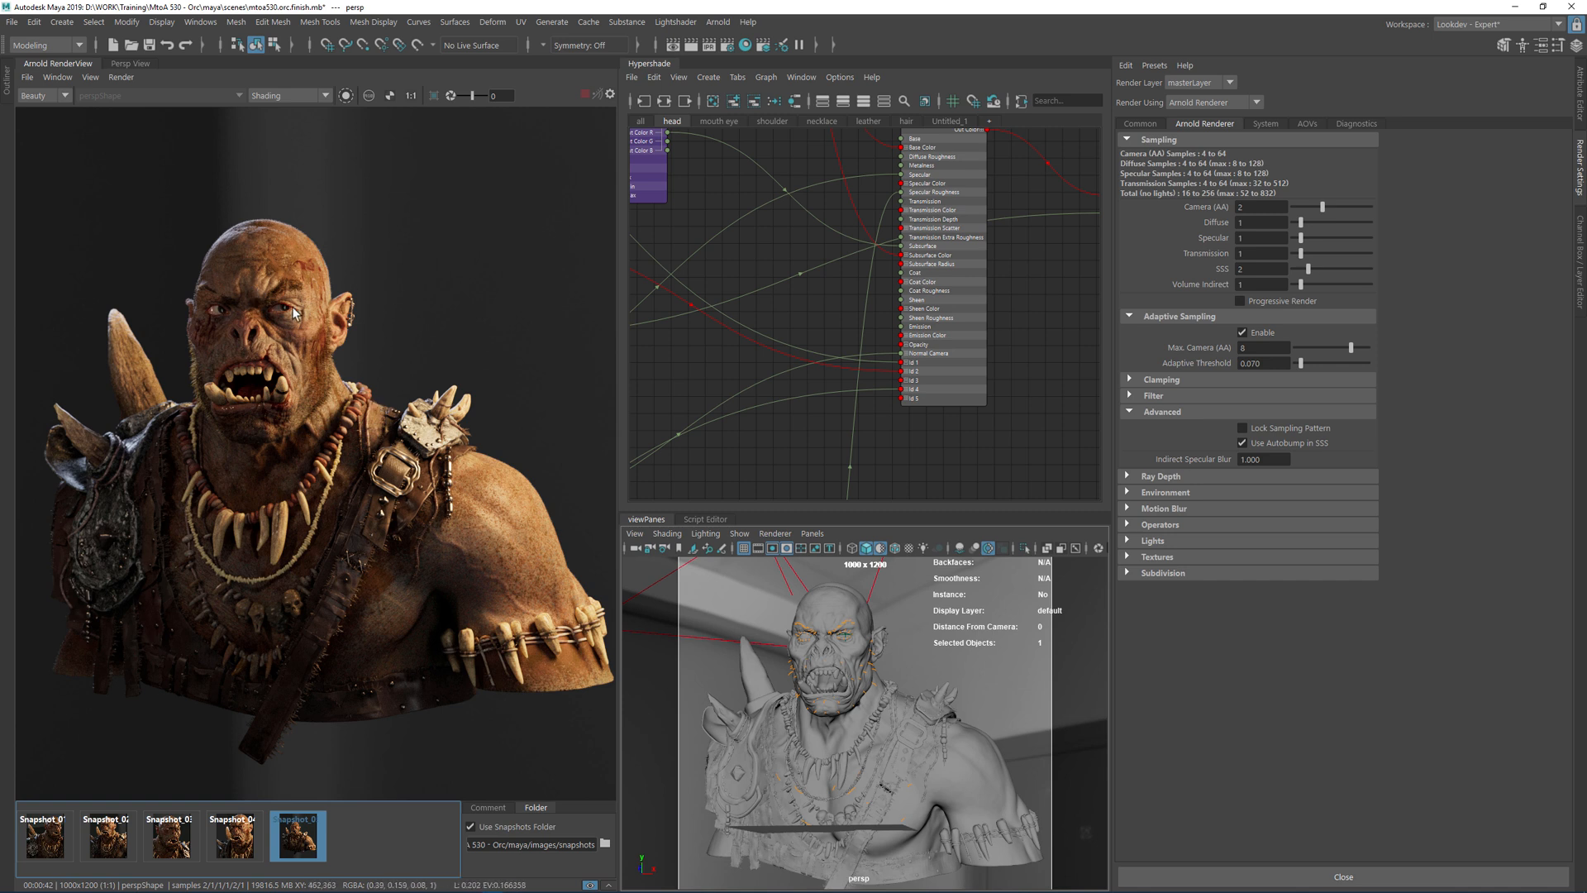
# Return to the Snapshot_04 render and examine the orc's whole face, tusks and necklace against the blurred horn
pyautogui.click(238, 850)
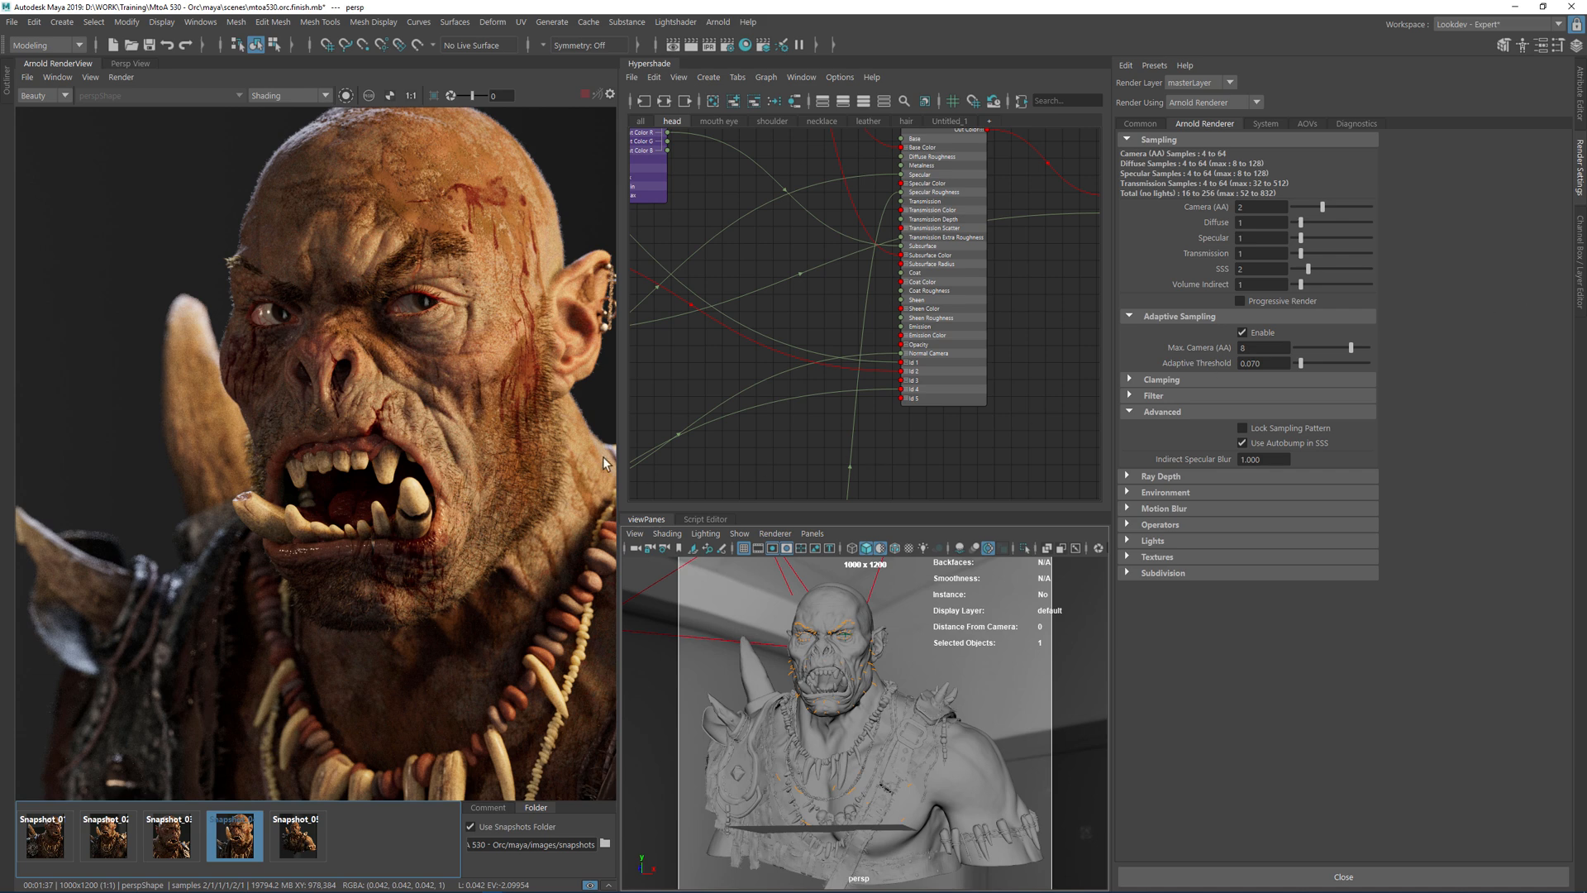
pyautogui.moveTo(430, 319); pyautogui.dragTo(398, 334, button='middle')
pyautogui.moveTo(298, 405); pyautogui.dragTo(355, 410, button='middle')
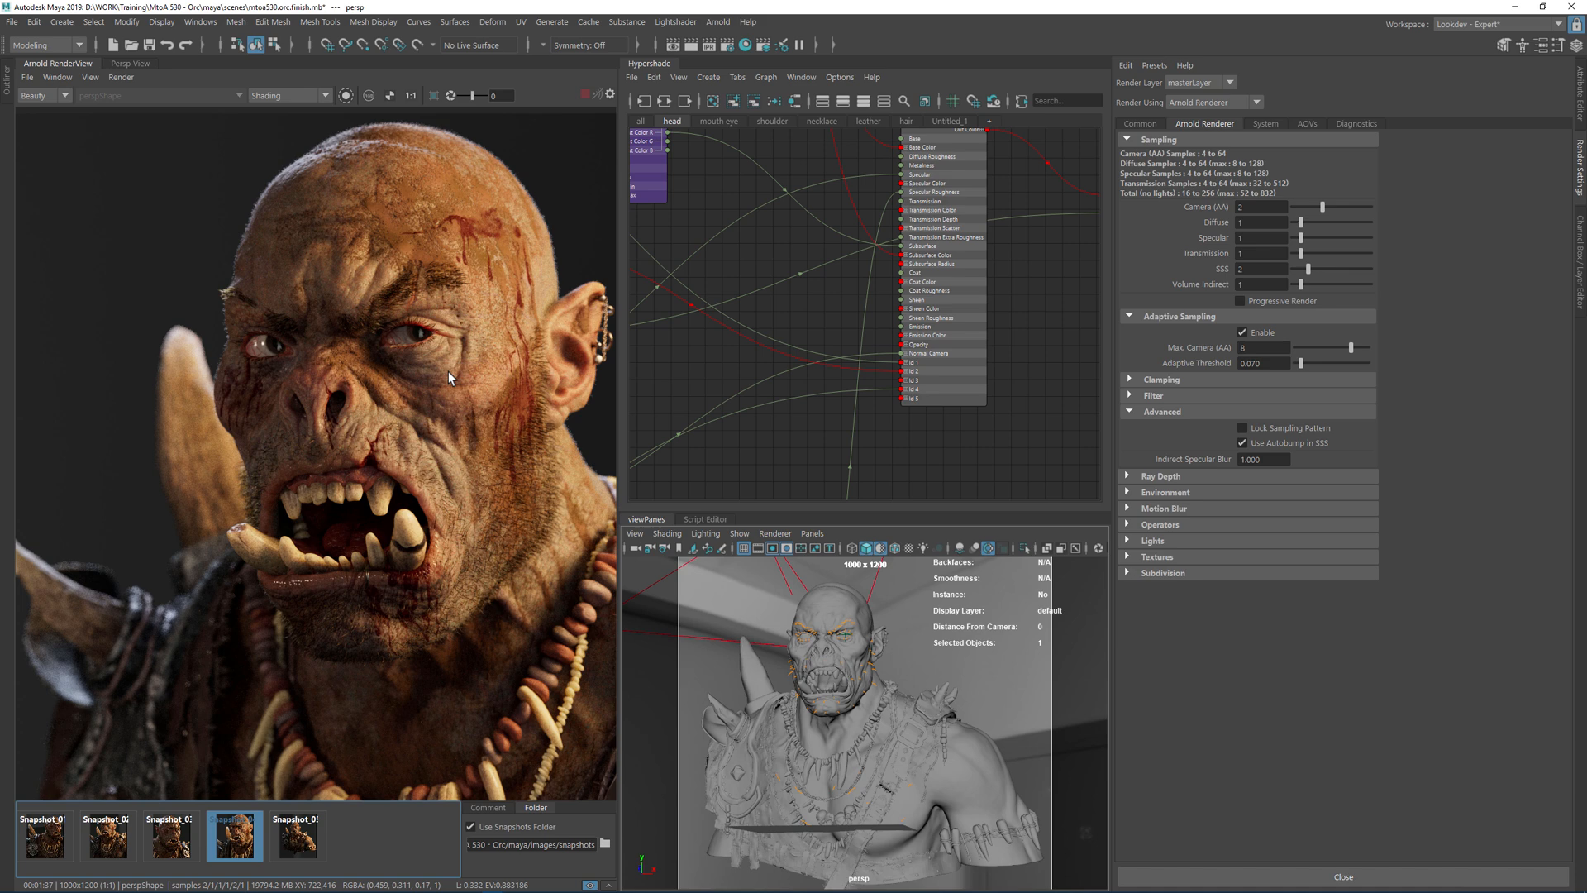
pyautogui.moveTo(425, 410); pyautogui.dragTo(390, 362, button='middle')
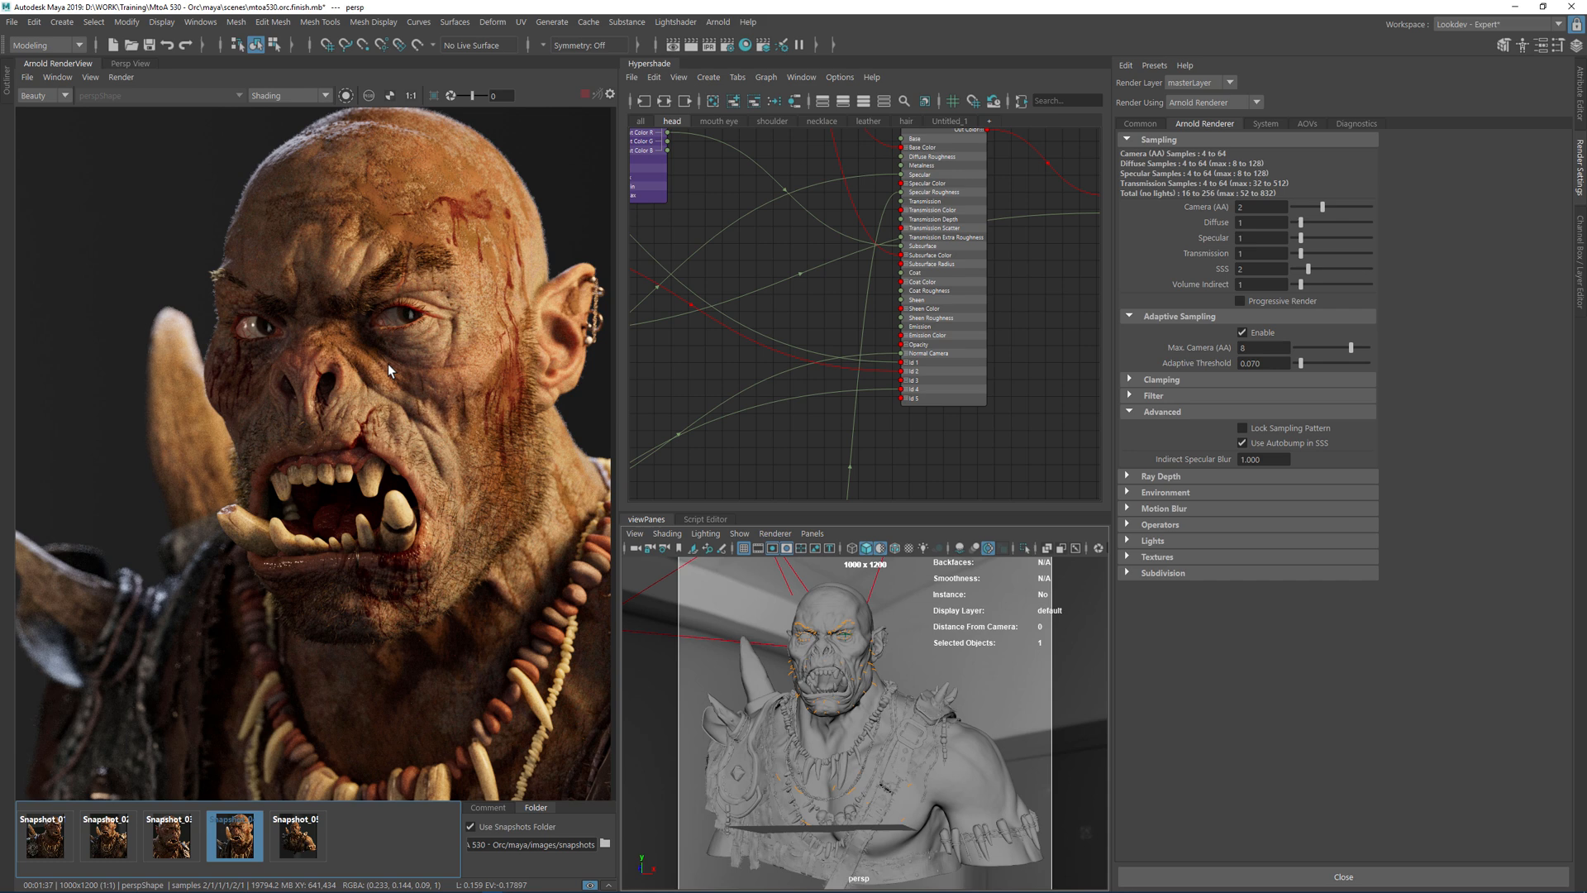
pyautogui.scroll(-1, 466, 351)
pyautogui.scroll(1, 449, 356)
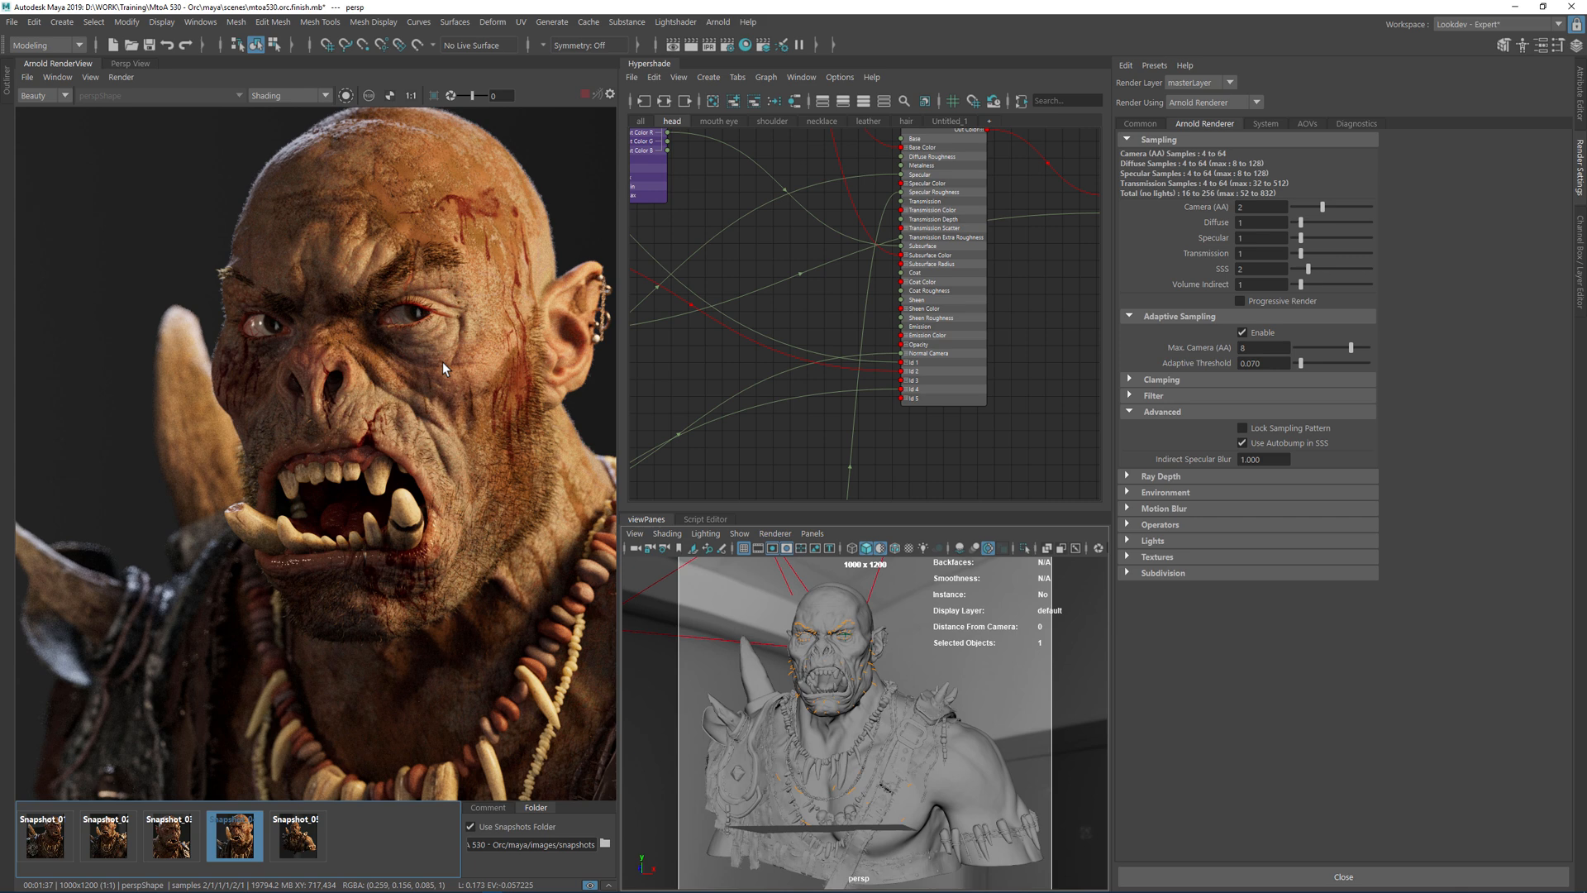
pyautogui.scroll(-1, 433, 341)
pyautogui.scroll(1, 435, 341)
pyautogui.moveTo(449, 350); pyautogui.dragTo(353, 405, button='middle')
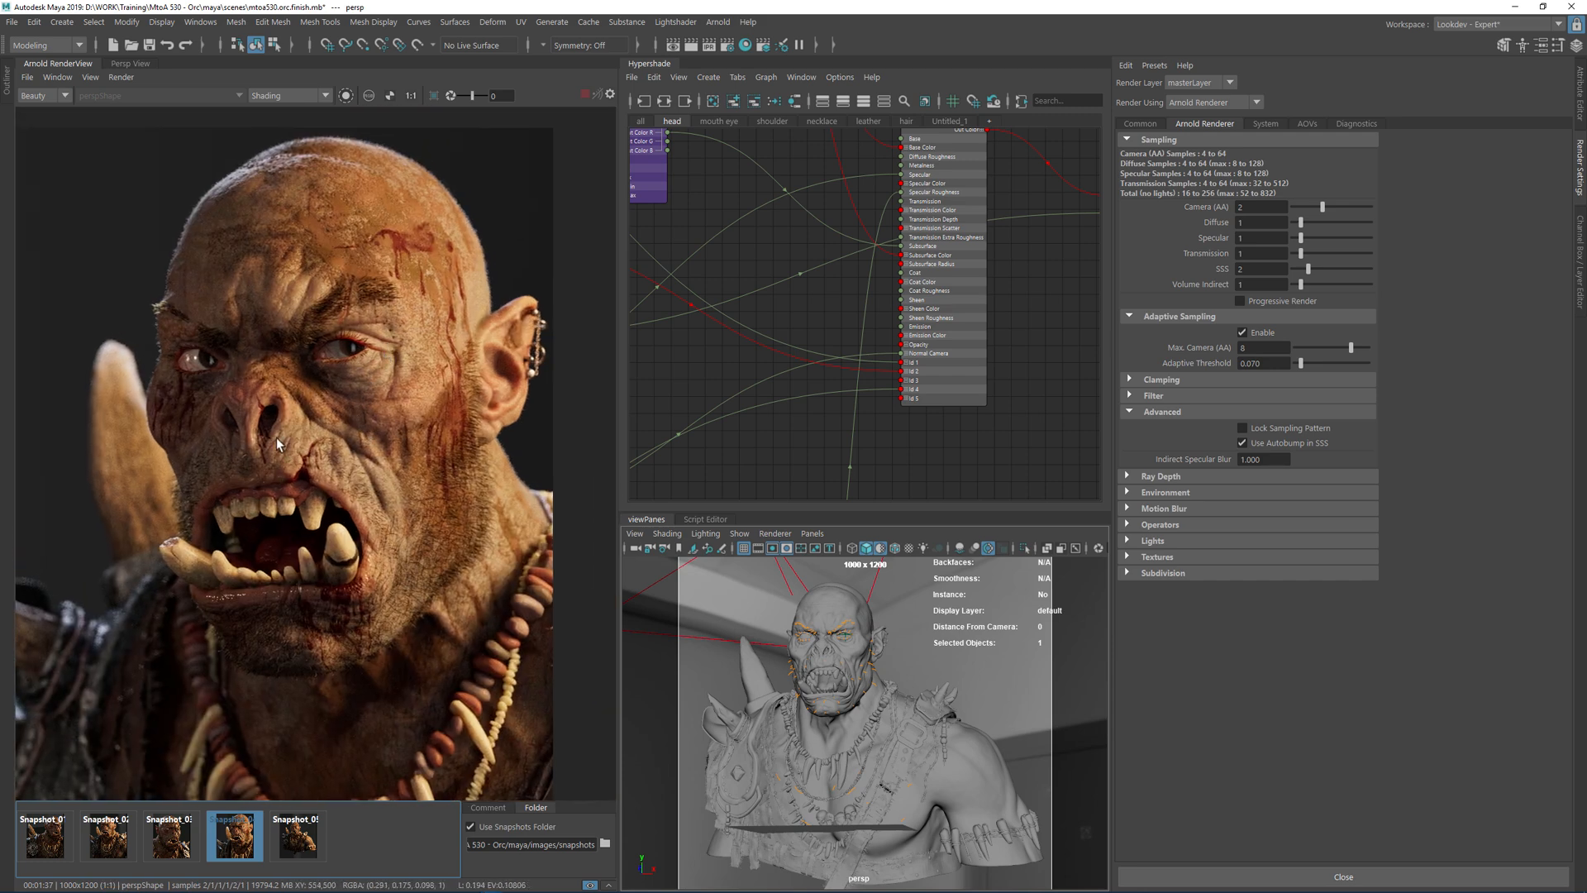